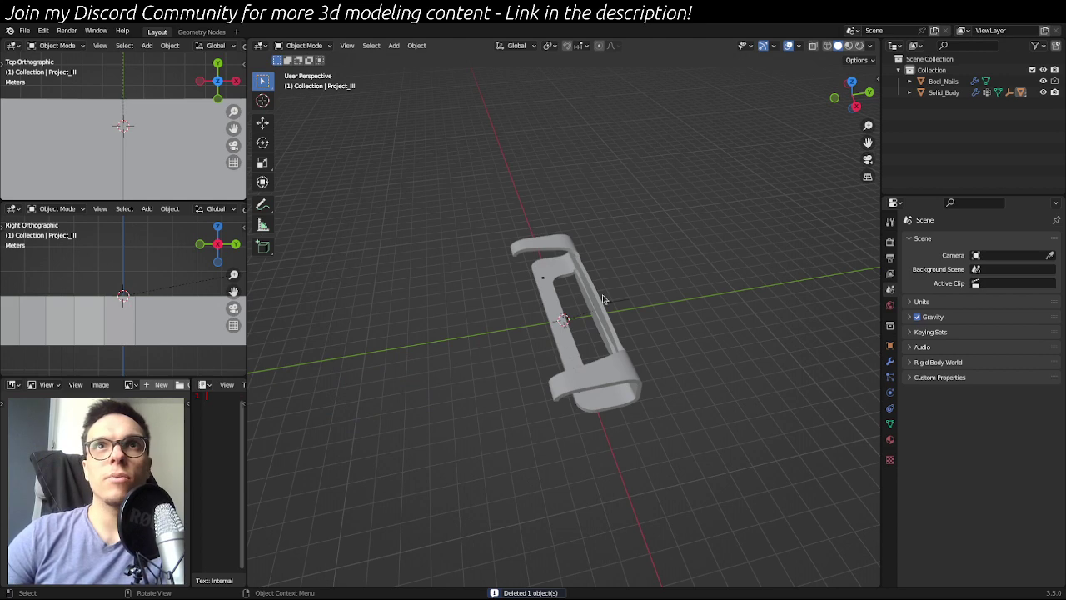
- Examine the whole solid body in the perspective, top orthographic and right orthographic views
middle_drag(606, 298, 702, 249)
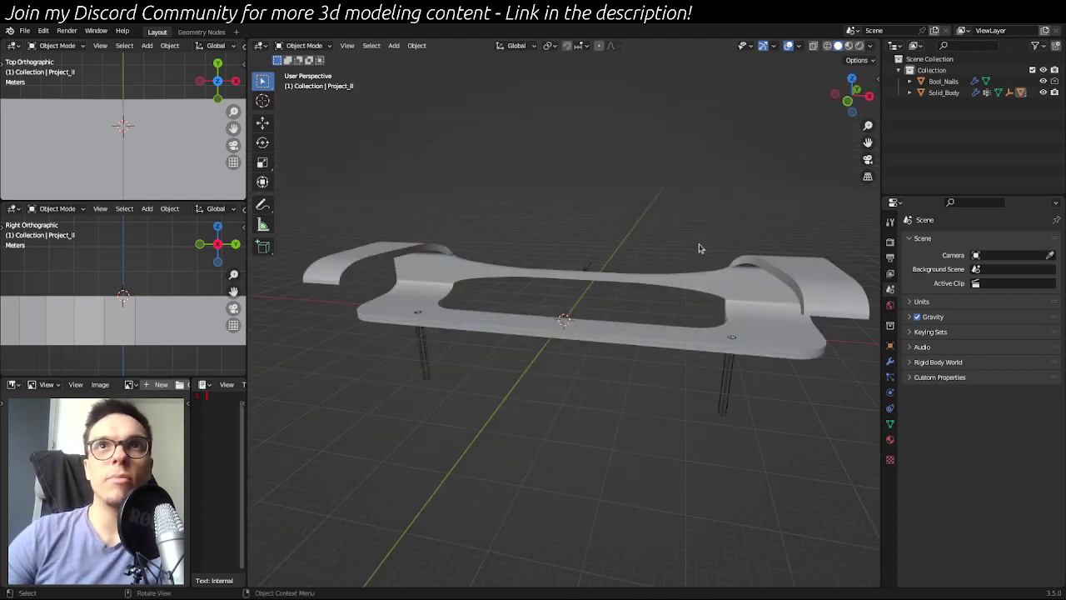
click(562, 333)
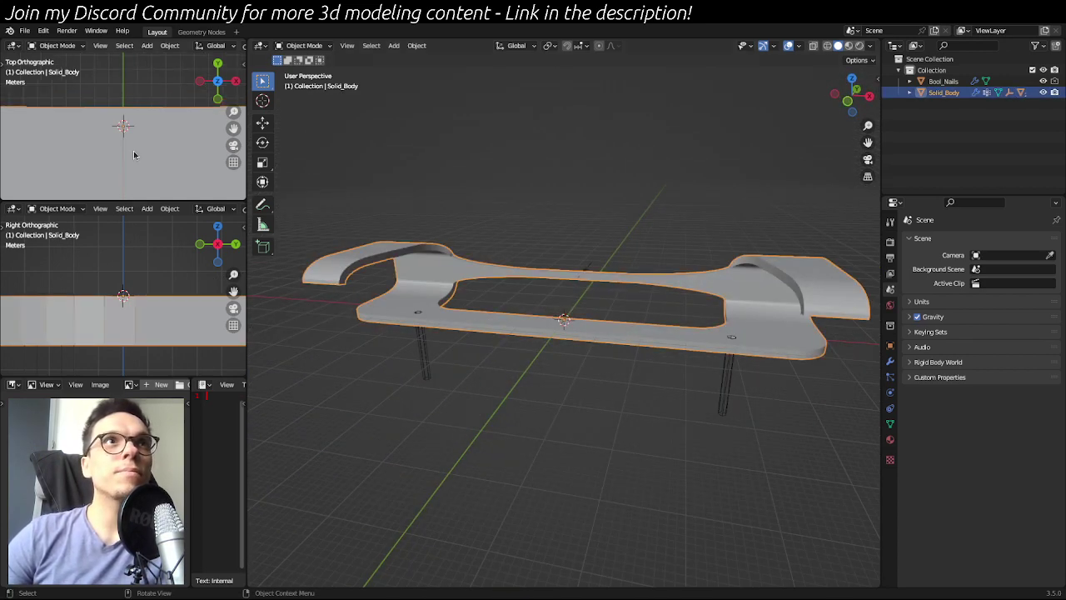
scroll(140, 144, down, 5)
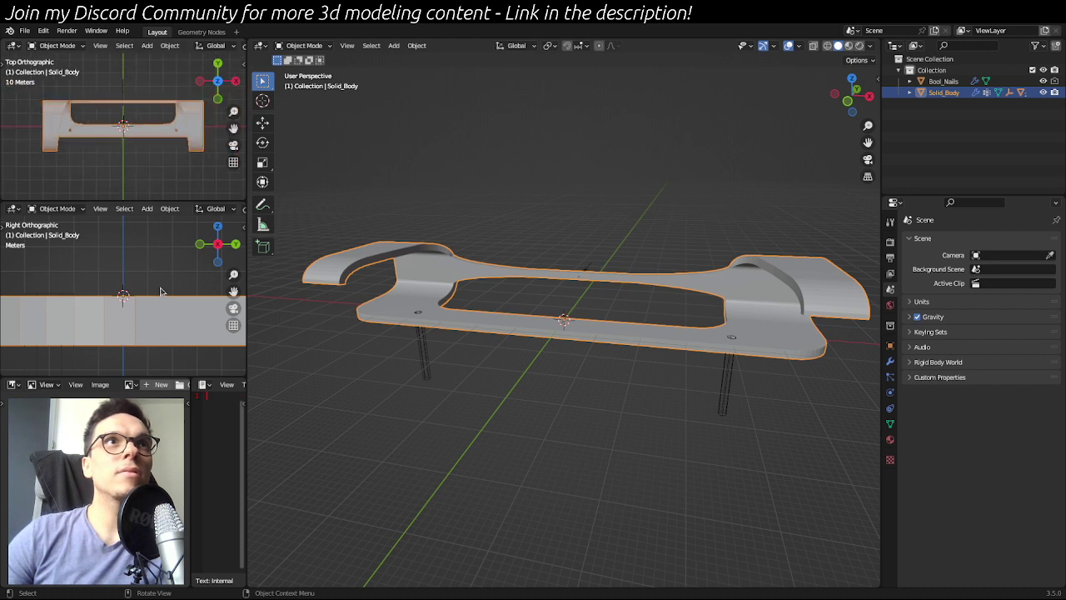
scroll(143, 287, down, 5)
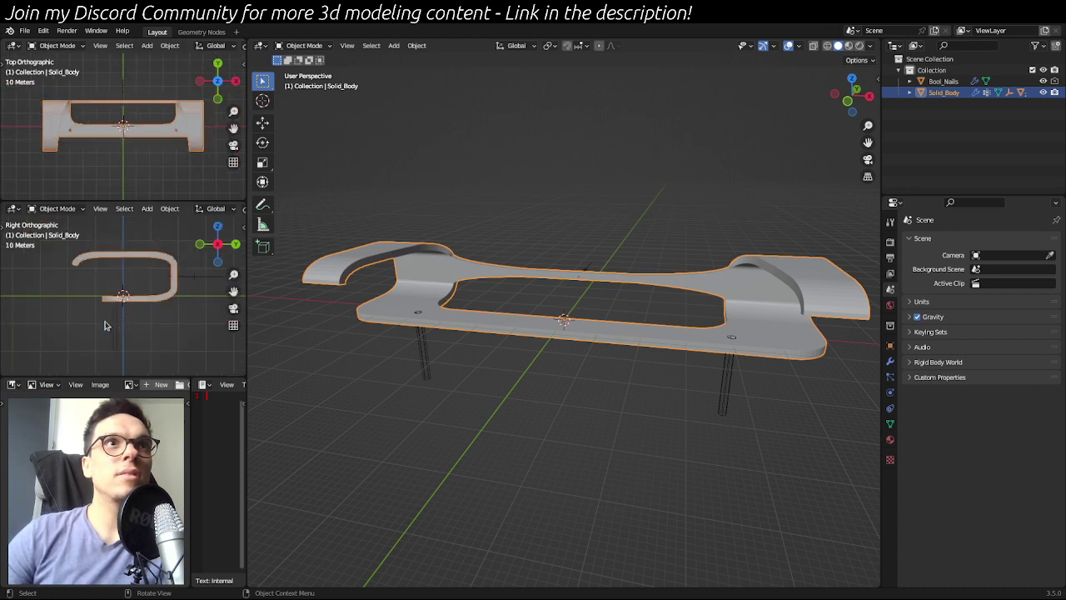
middle_drag(131, 319, 129, 324)
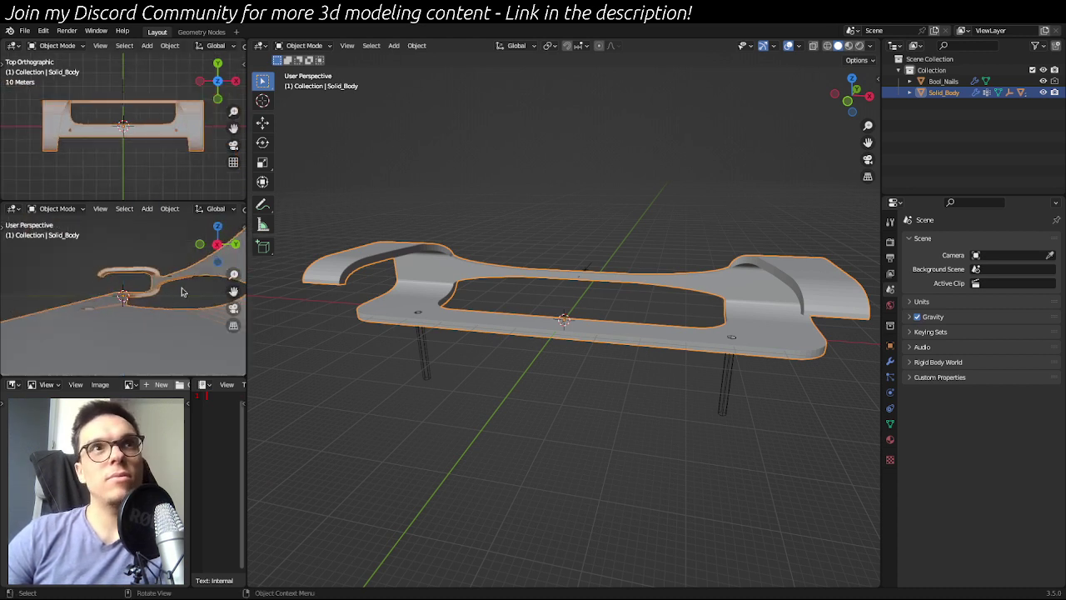
click(221, 248)
click(203, 335)
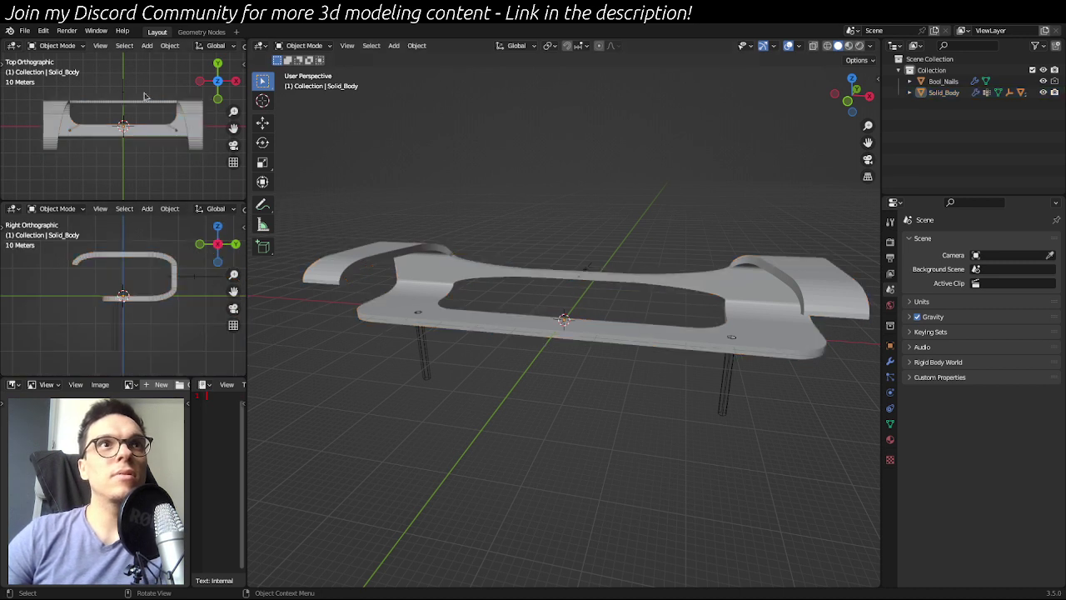
click(614, 332)
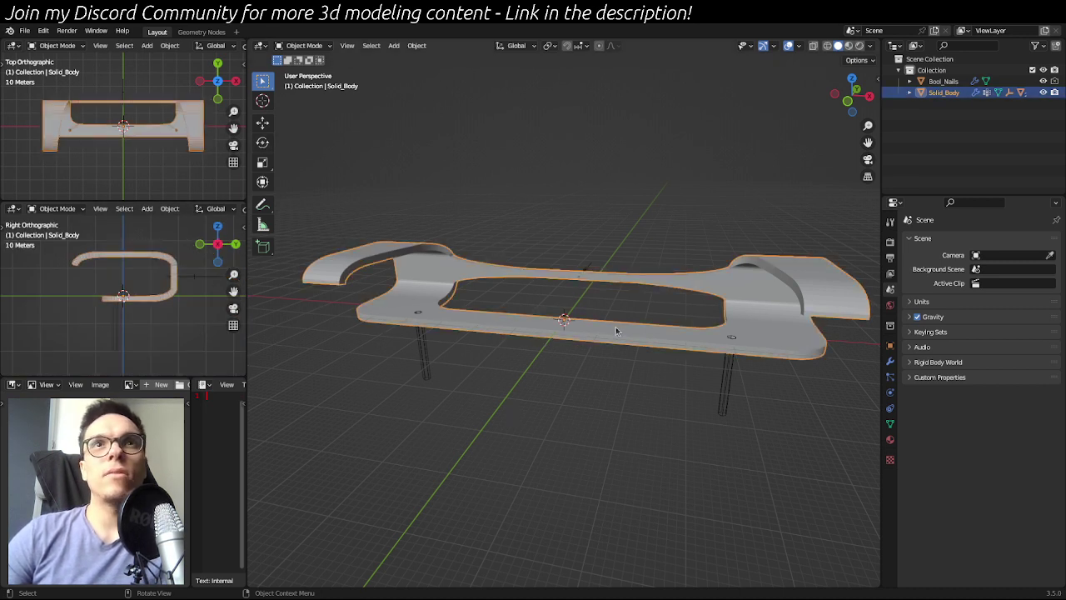
click(566, 374)
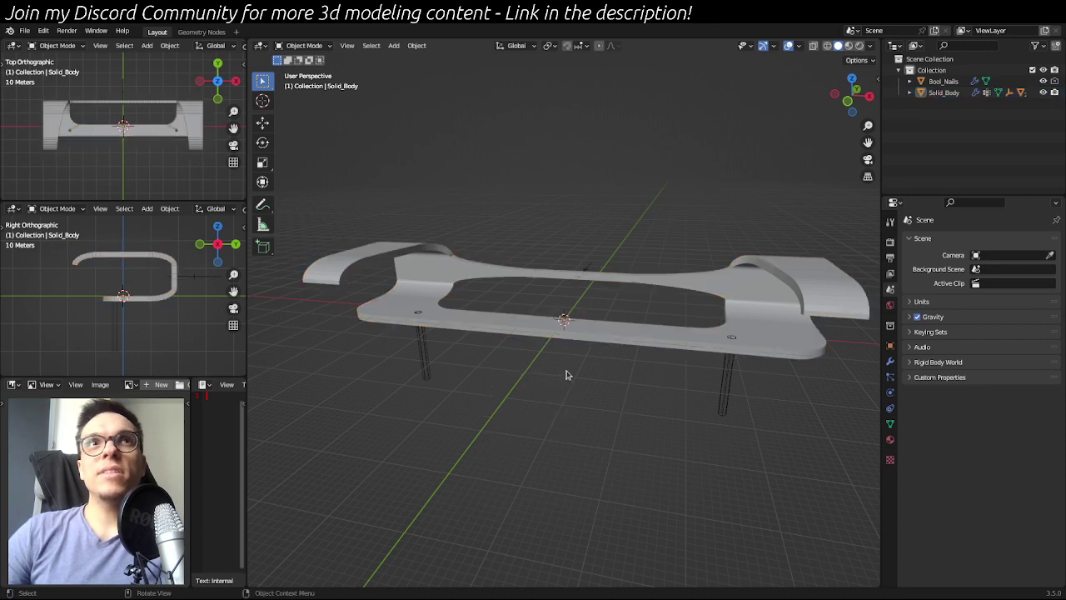
middle_drag(566, 374, 519, 422)
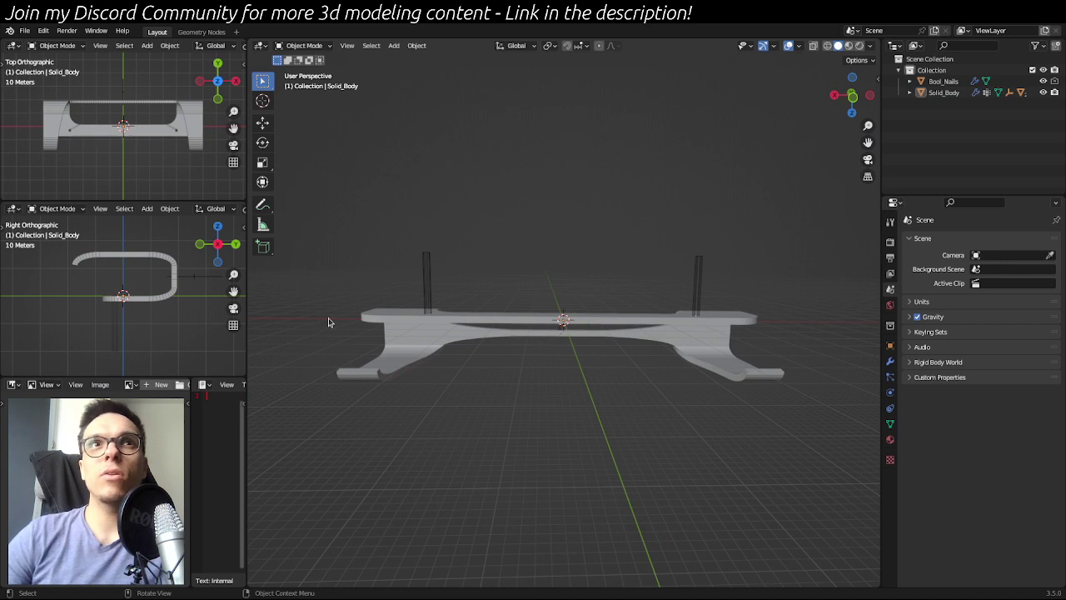
drag(327, 317, 803, 372)
click(579, 492)
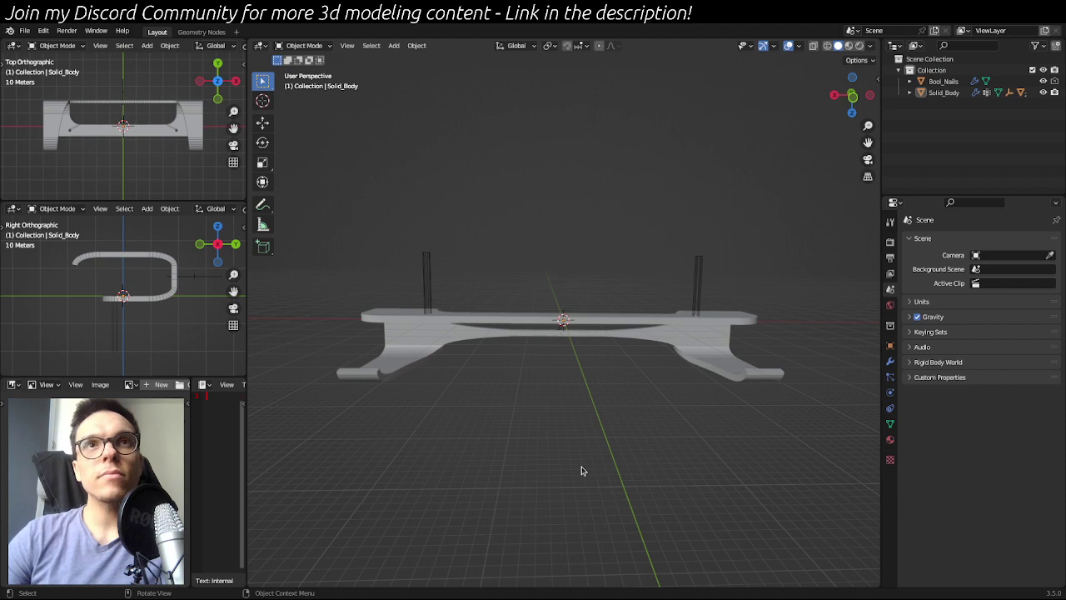
middle_drag(430, 420, 517, 448)
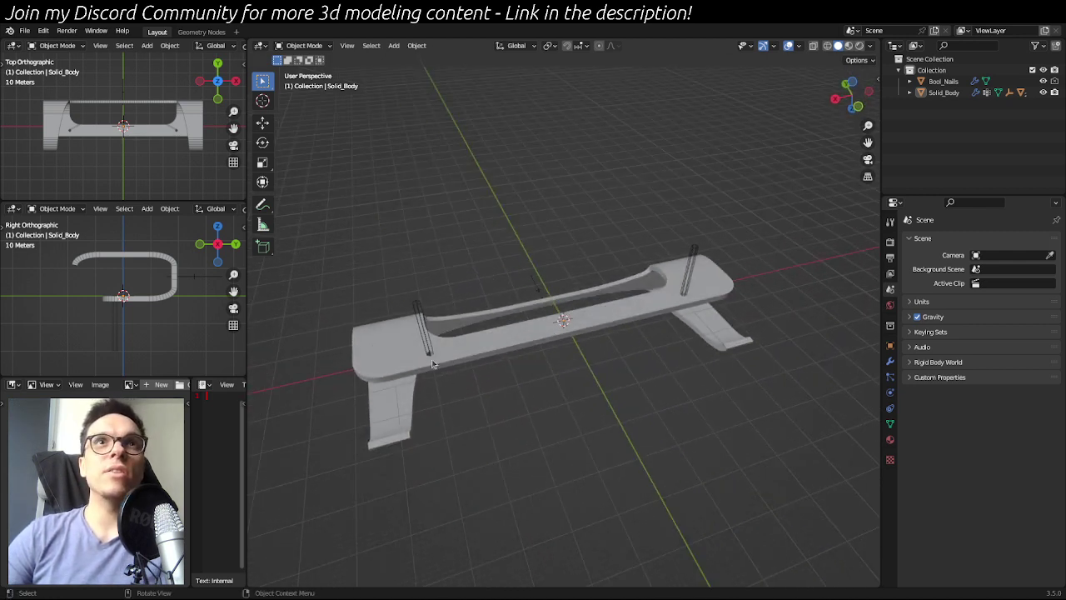
- Select the Bool_Nails cutter and examine its two cylinders relative to the body from several sides
click(423, 327)
middle_drag(650, 415, 701, 310)
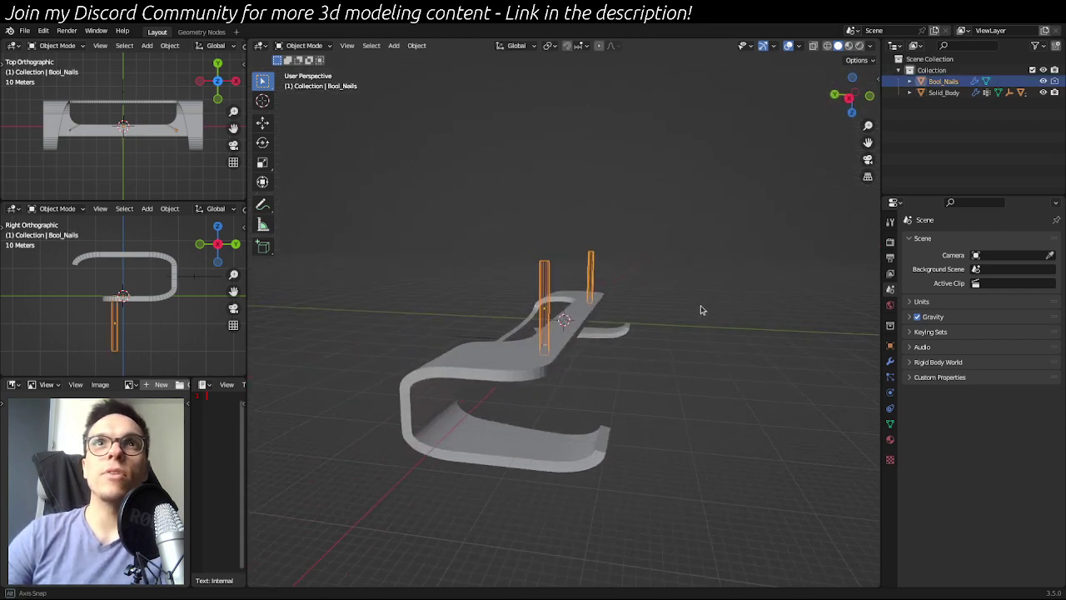
click(686, 293)
drag(509, 214, 621, 278)
middle_drag(735, 354, 489, 354)
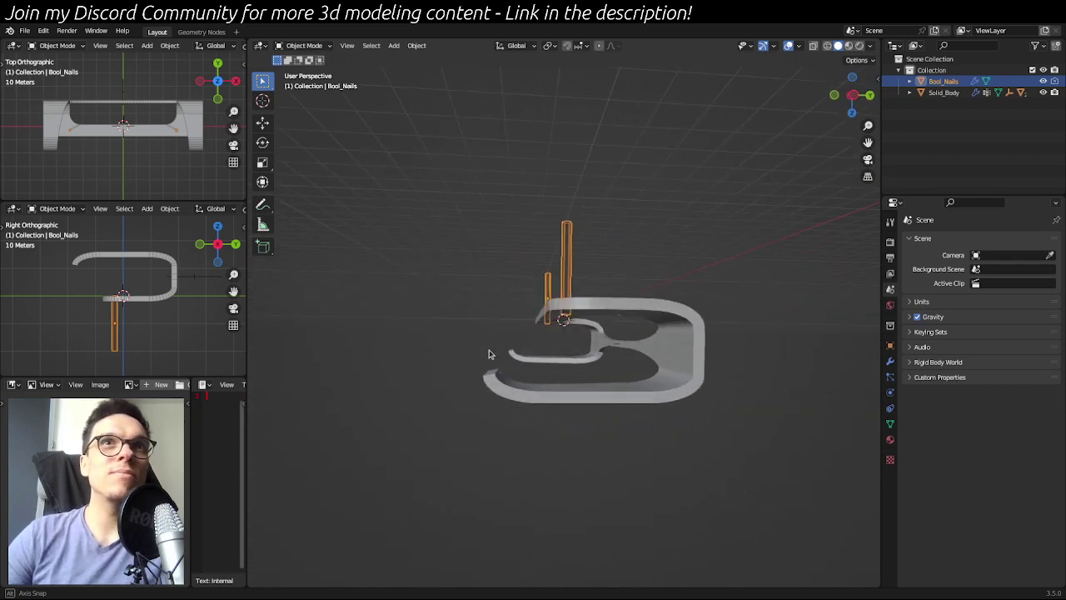
middle_drag(489, 354, 492, 354)
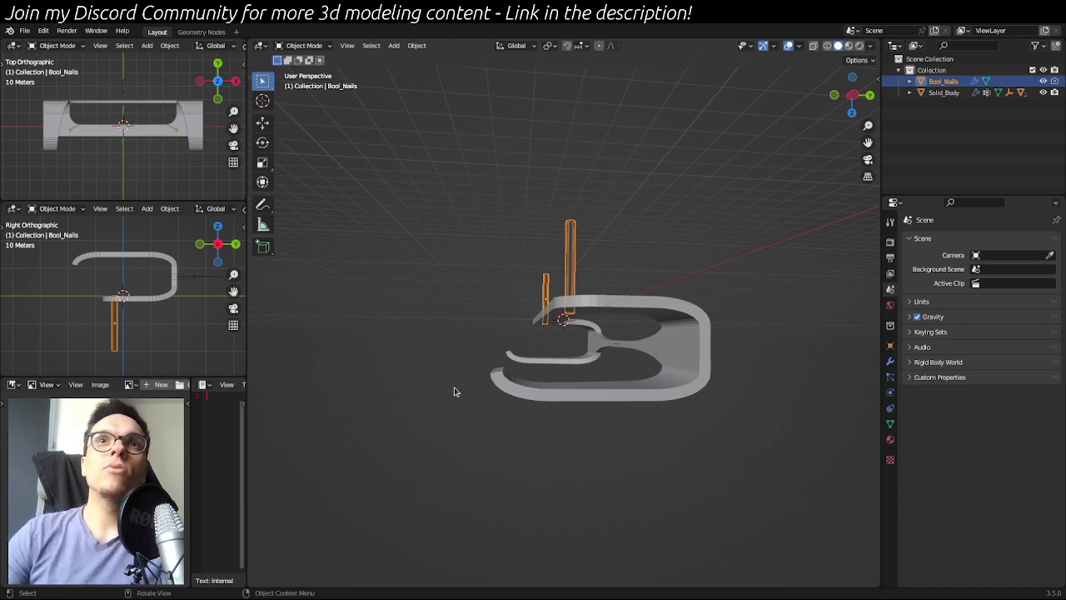
middle_drag(406, 336, 524, 338)
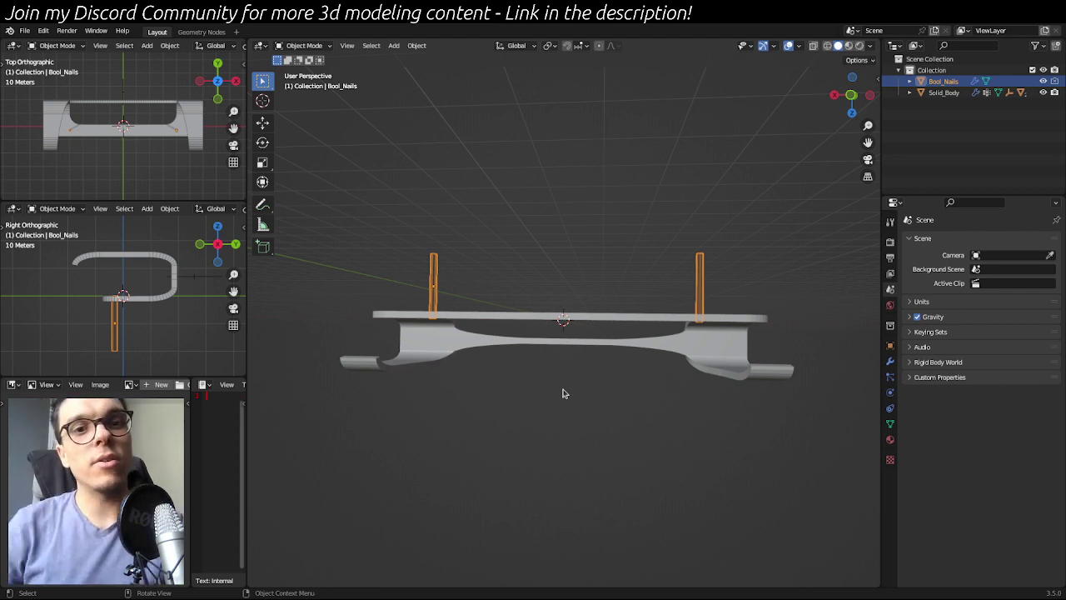
click(617, 392)
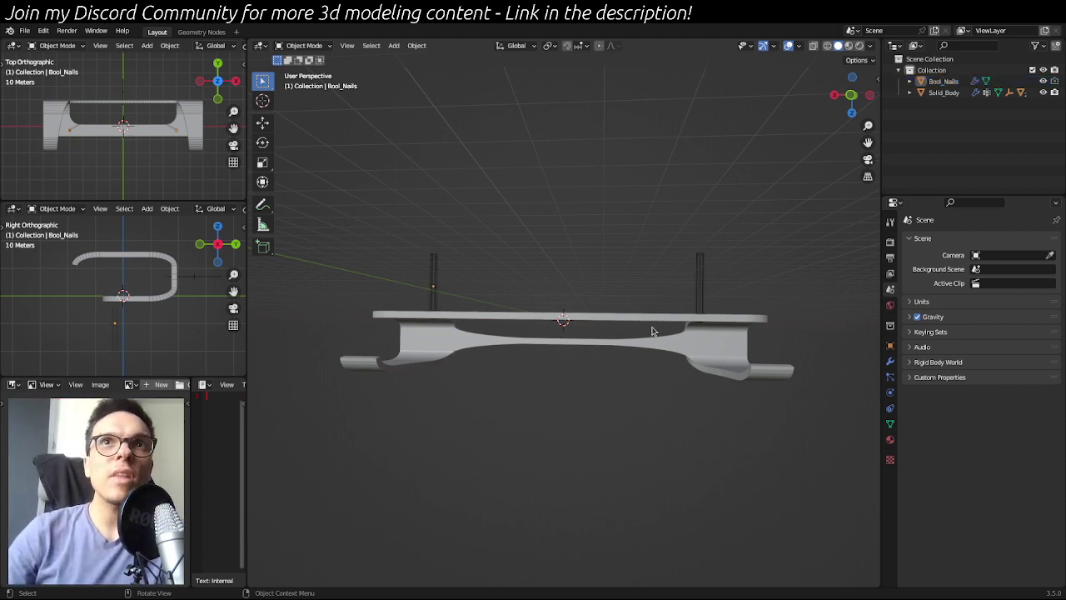
- Expand the Solid_Body hierarchy and unhide the Project_II and Project_III objects in the viewport
middle_drag(693, 462, 654, 377)
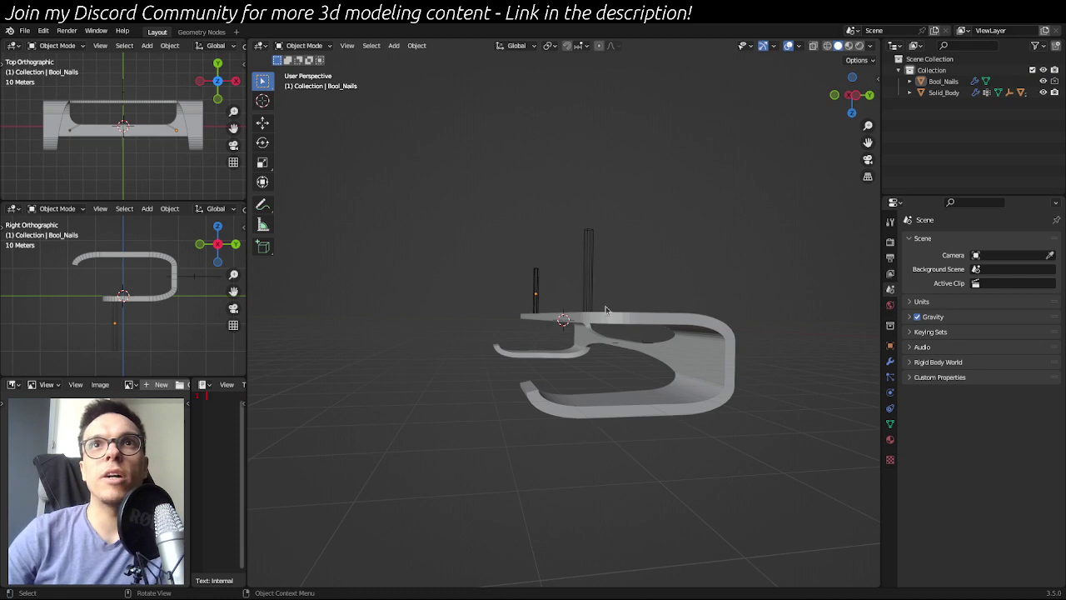
click(616, 329)
middle_drag(477, 290, 764, 348)
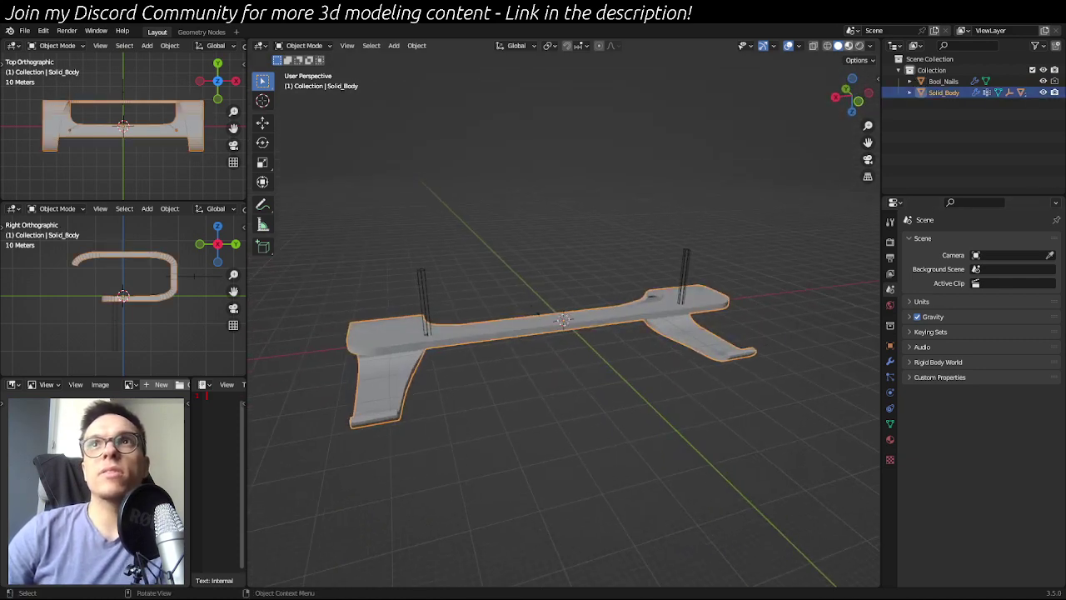
click(909, 93)
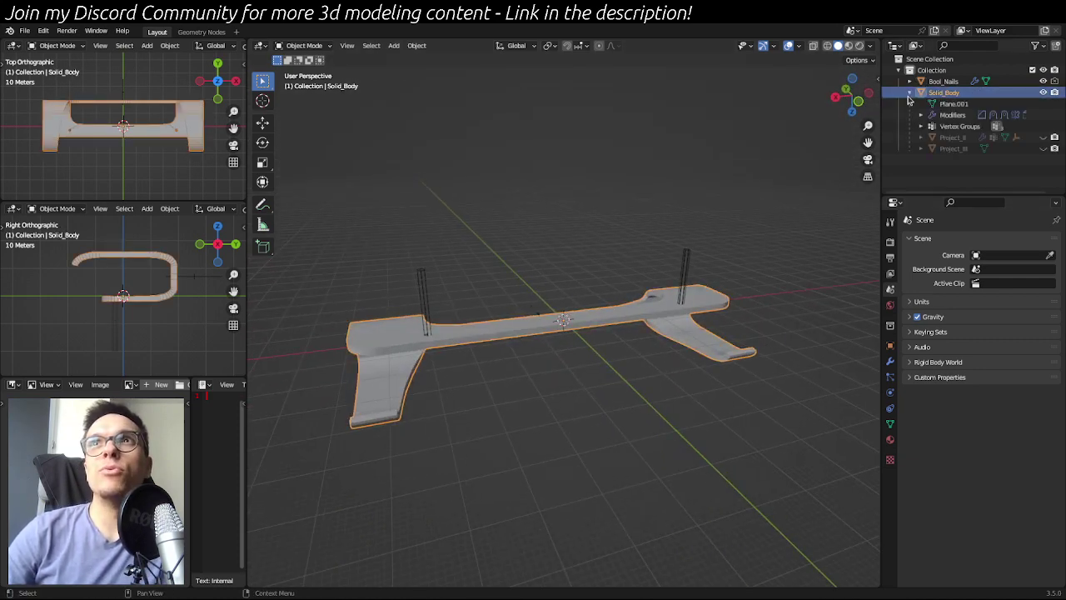
click(1044, 137)
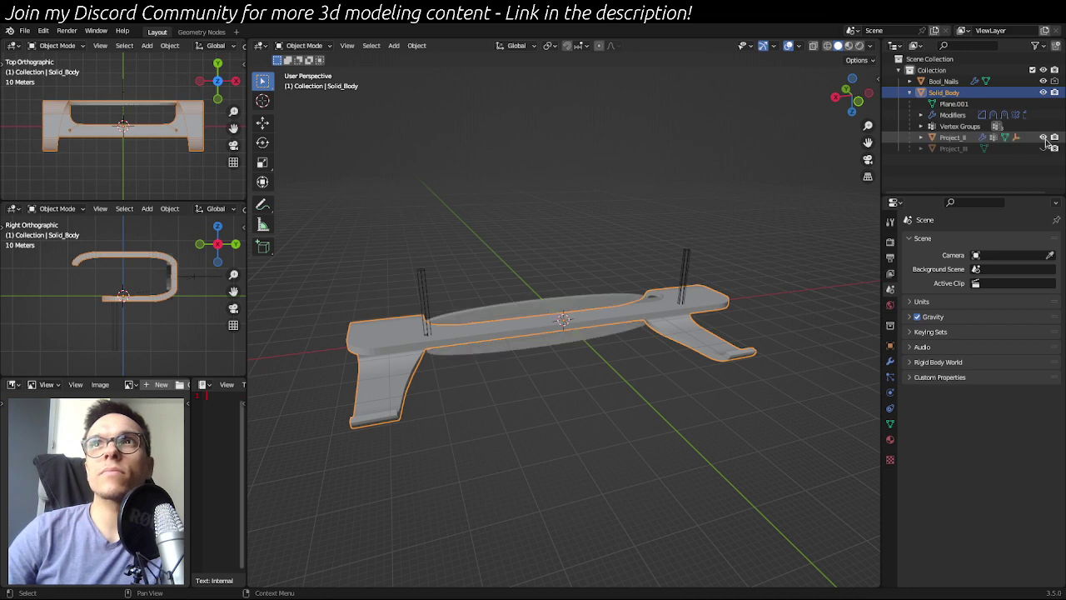
click(1043, 148)
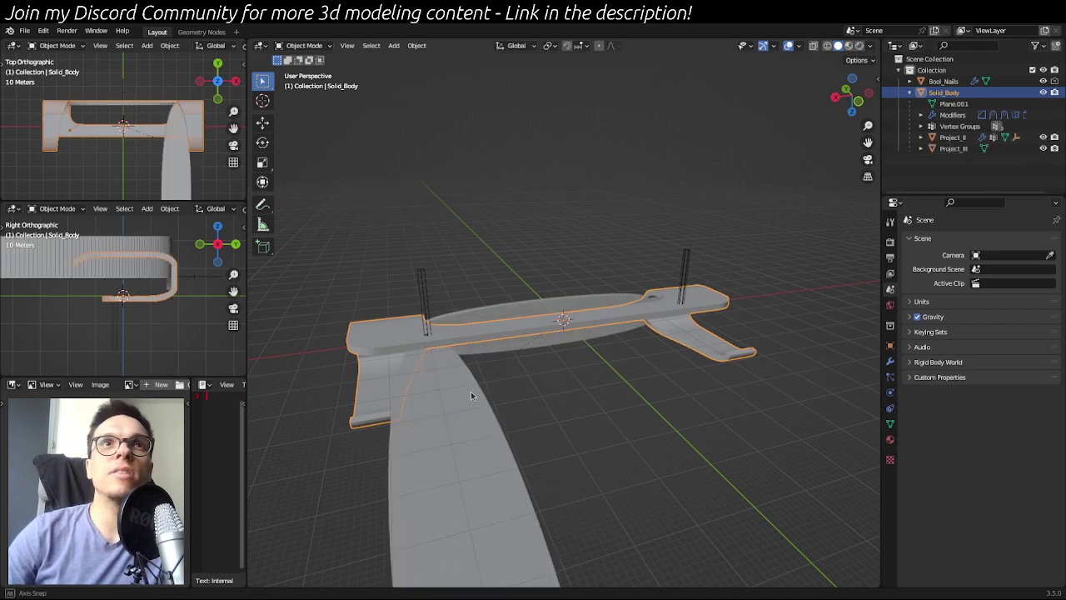
- Examine how the curved Project_II and Project_III surfaces line up with the body's openings and arms
middle_drag(471, 392, 525, 320)
click(343, 314)
middle_drag(342, 314, 349, 395)
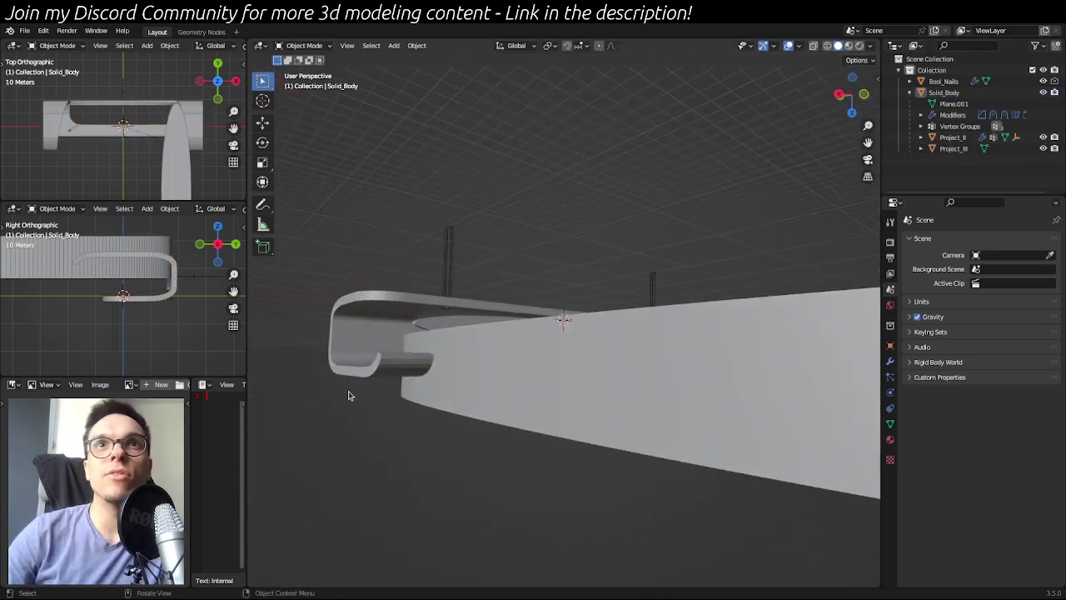
click(621, 345)
middle_drag(644, 217, 466, 233)
middle_drag(368, 228, 689, 221)
click(493, 450)
middle_drag(493, 450, 555, 433)
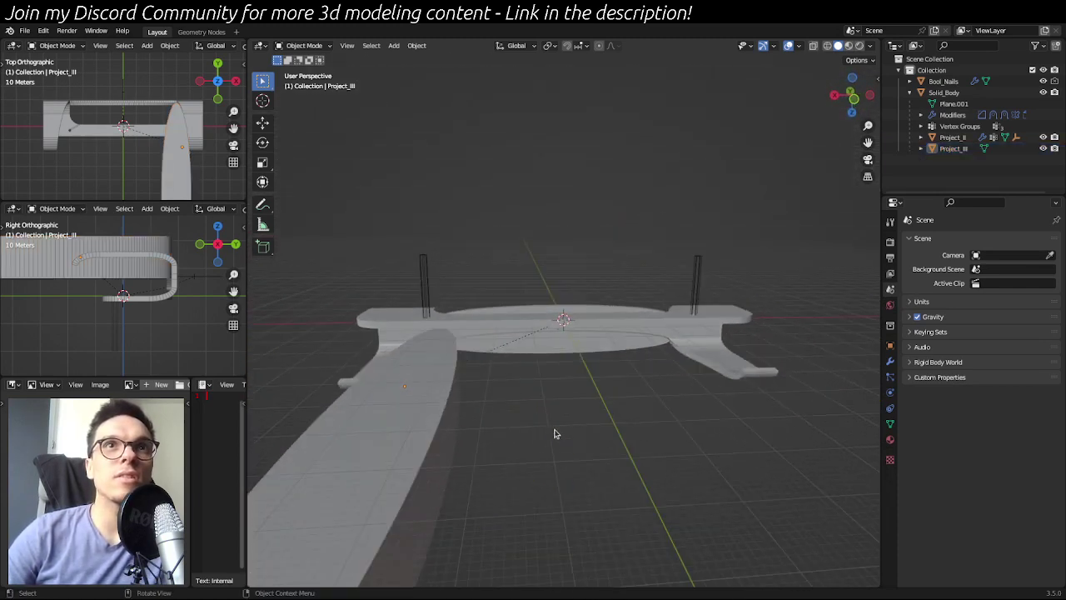
- Hide the Project_III and Project_II objects in the viewport
click(392, 450)
key(h)
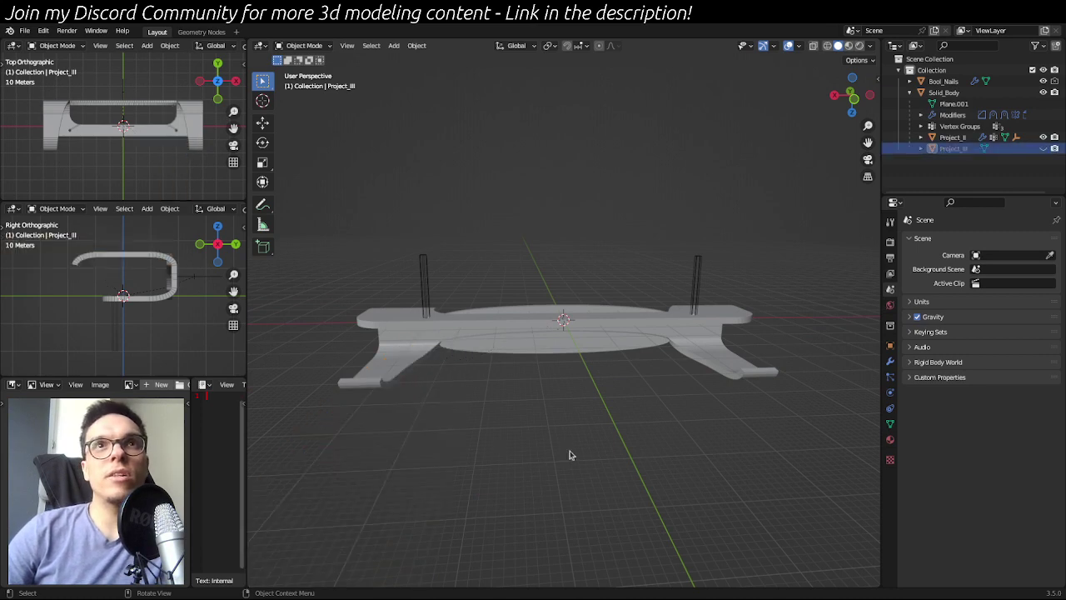
click(543, 317)
middle_drag(549, 319, 647, 399)
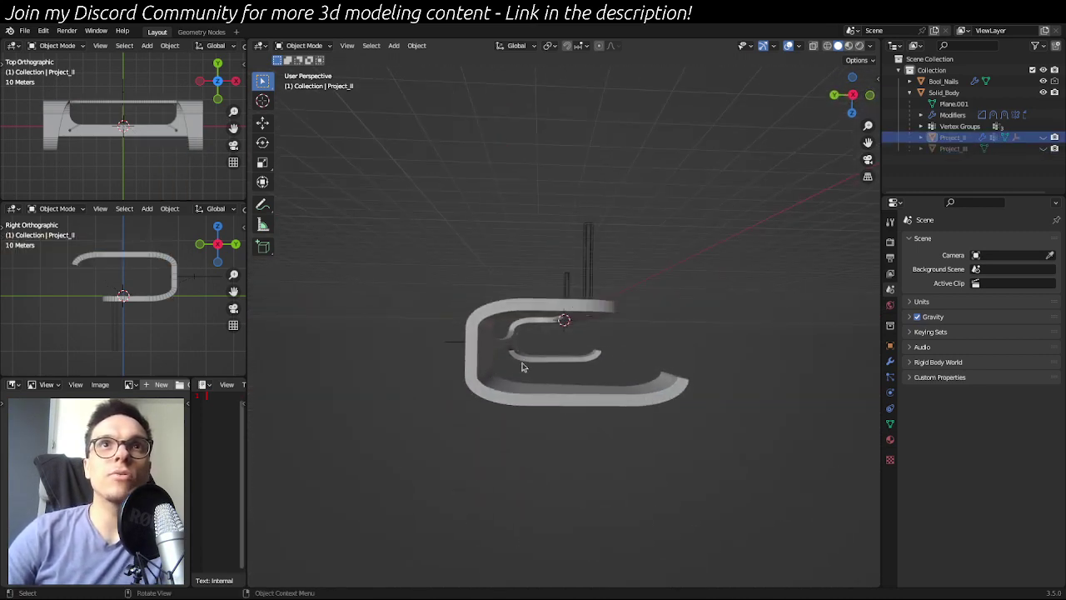
- Select Solid_Body and show its modifier stack
click(889, 360)
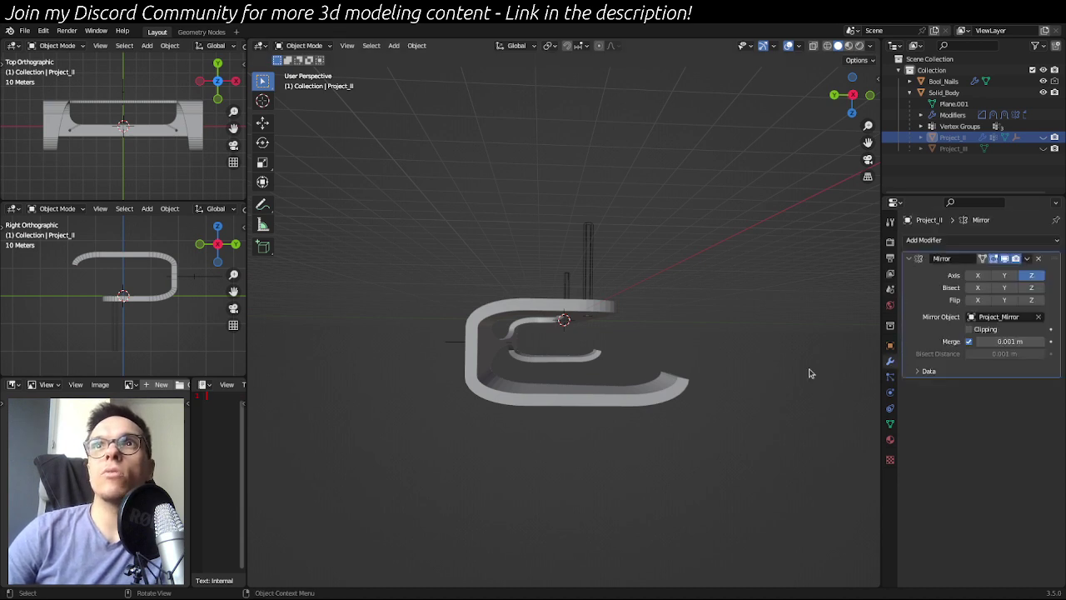
click(944, 94)
click(781, 249)
click(566, 353)
middle_drag(663, 297, 616, 299)
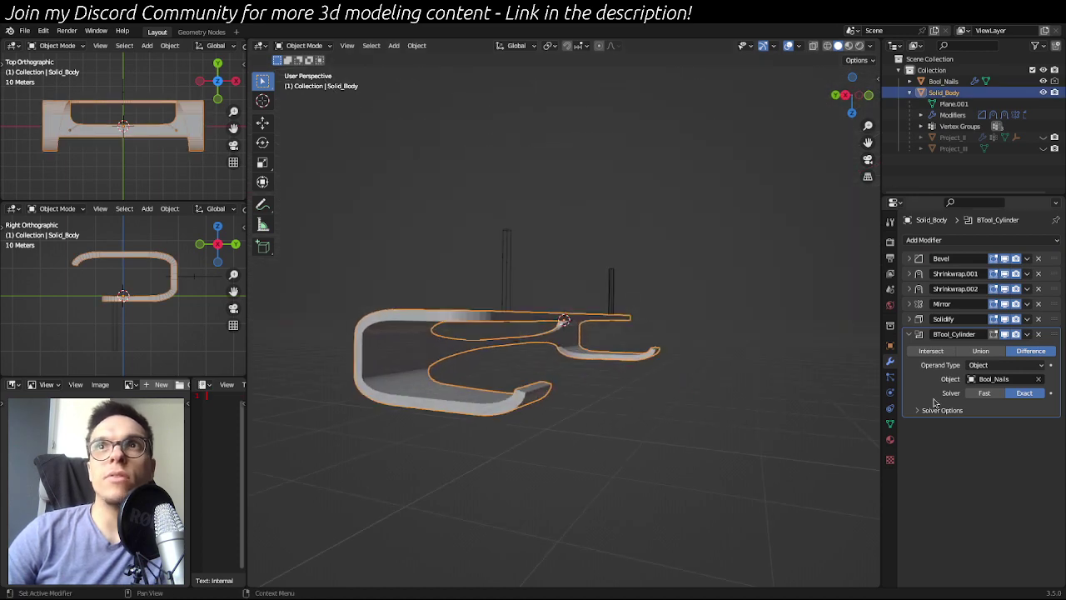
- Turn off the viewport display of Solid_Body's Solidify modifier and inspect the thin surface from different angles
click(1004, 334)
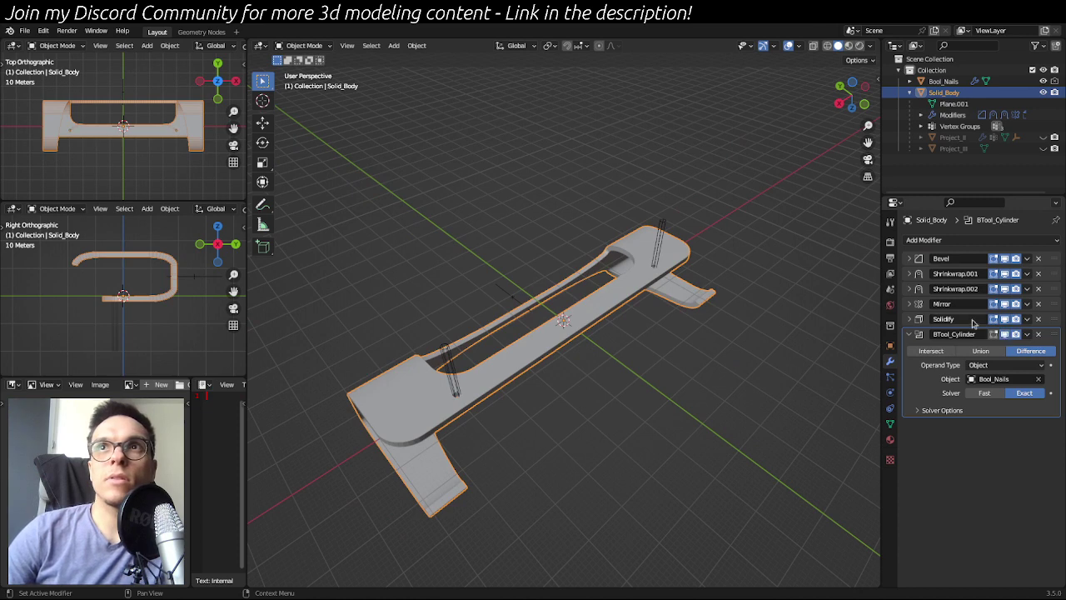
click(1004, 319)
middle_drag(699, 375, 664, 325)
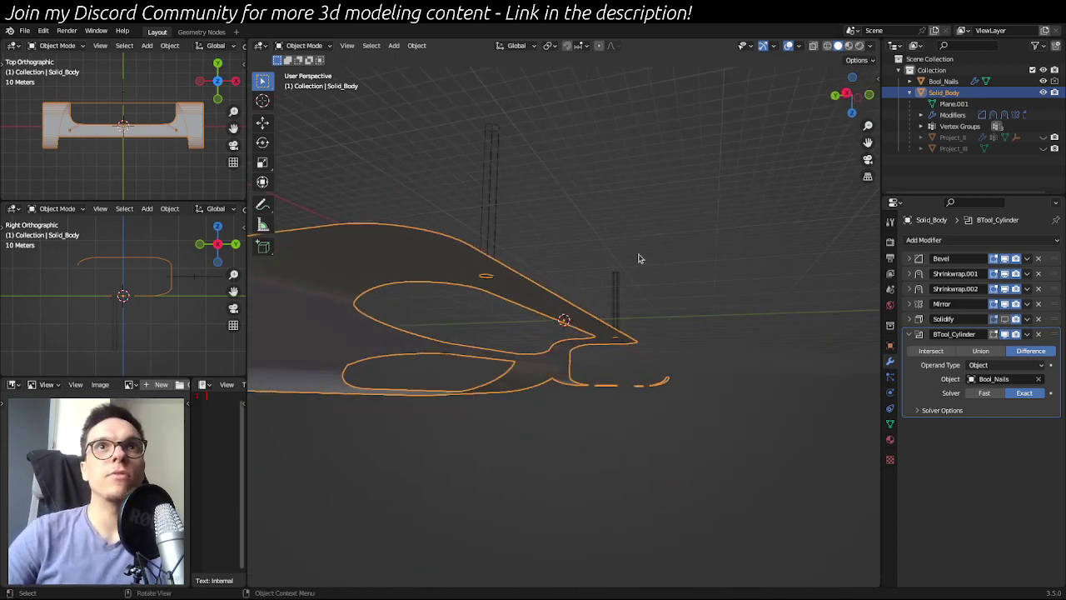
scroll(566, 229, down, 3)
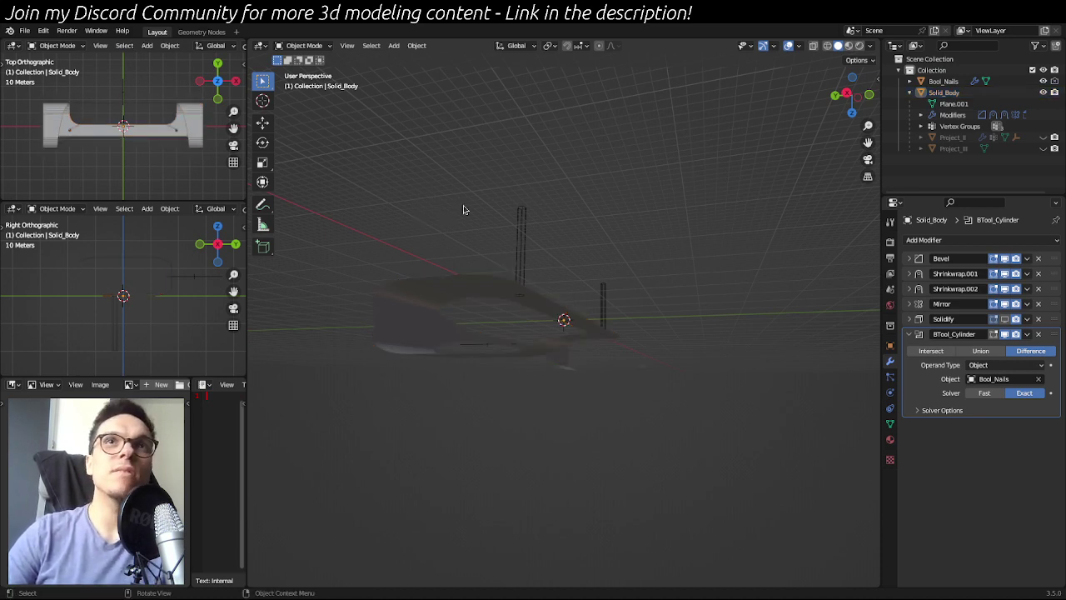
middle_drag(464, 209, 457, 382)
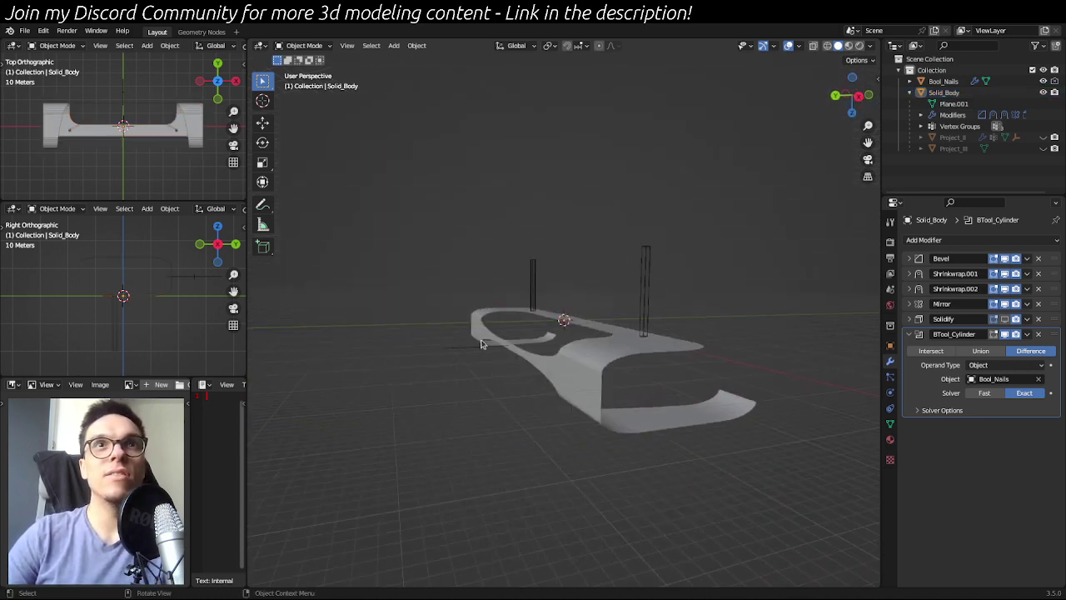
middle_drag(482, 344, 346, 395)
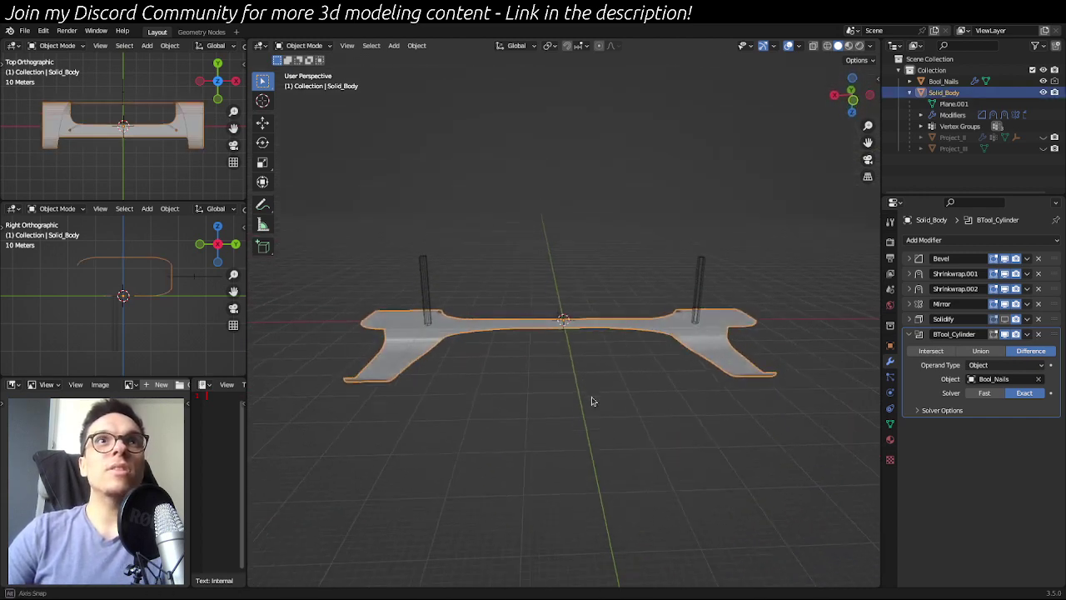
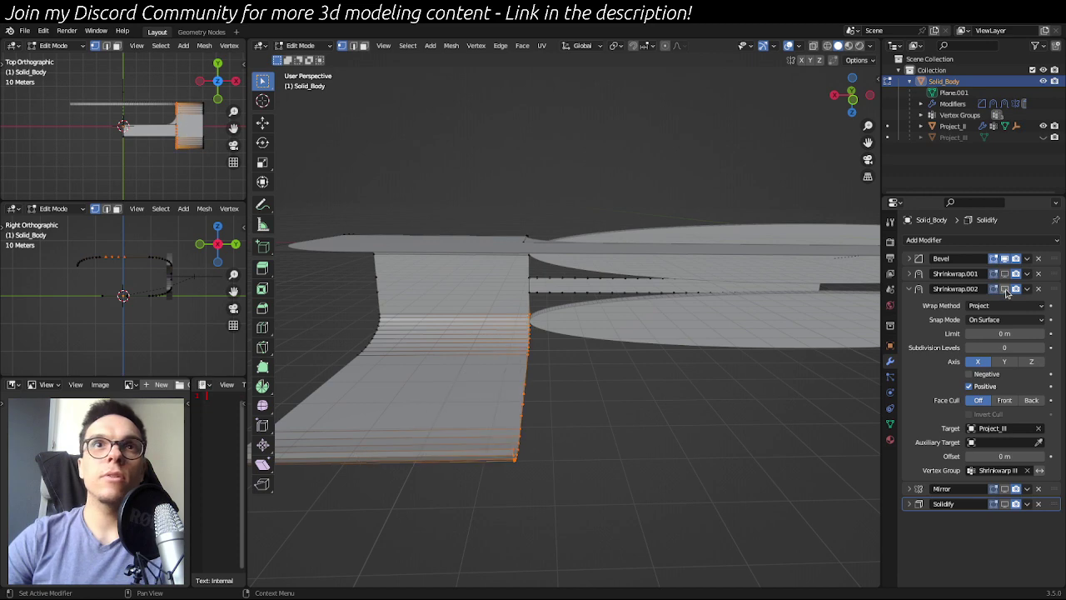
- Unhide the Project_III object in the viewport while editing the Solid_Body mesh
middle_drag(666, 354, 706, 443)
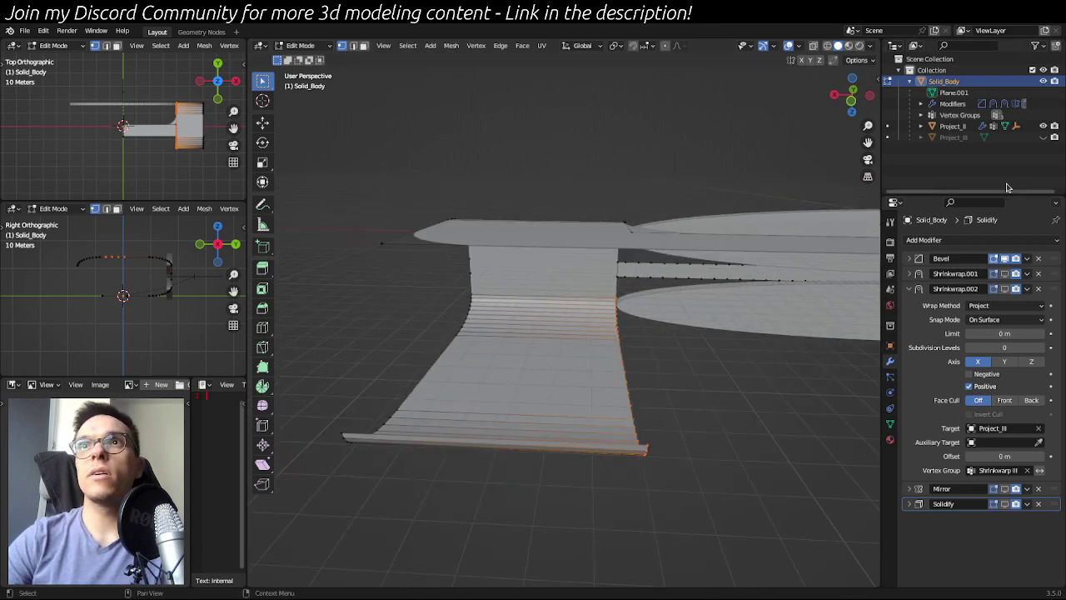
click(1042, 137)
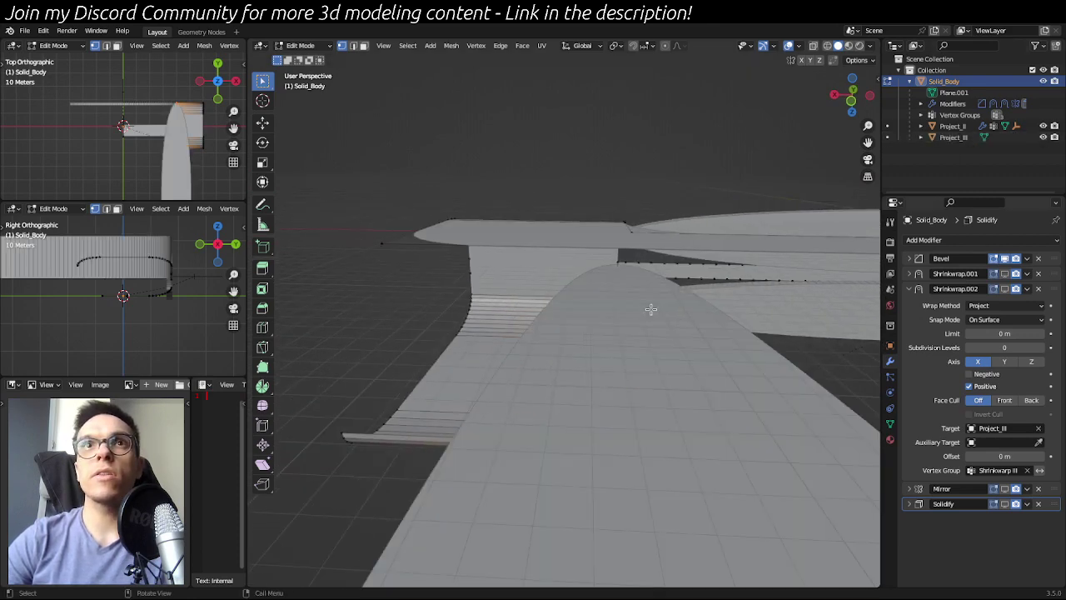
- Hide the Project_III object in the viewport while editing the Solid_Body mesh
middle_drag(649, 307, 574, 321)
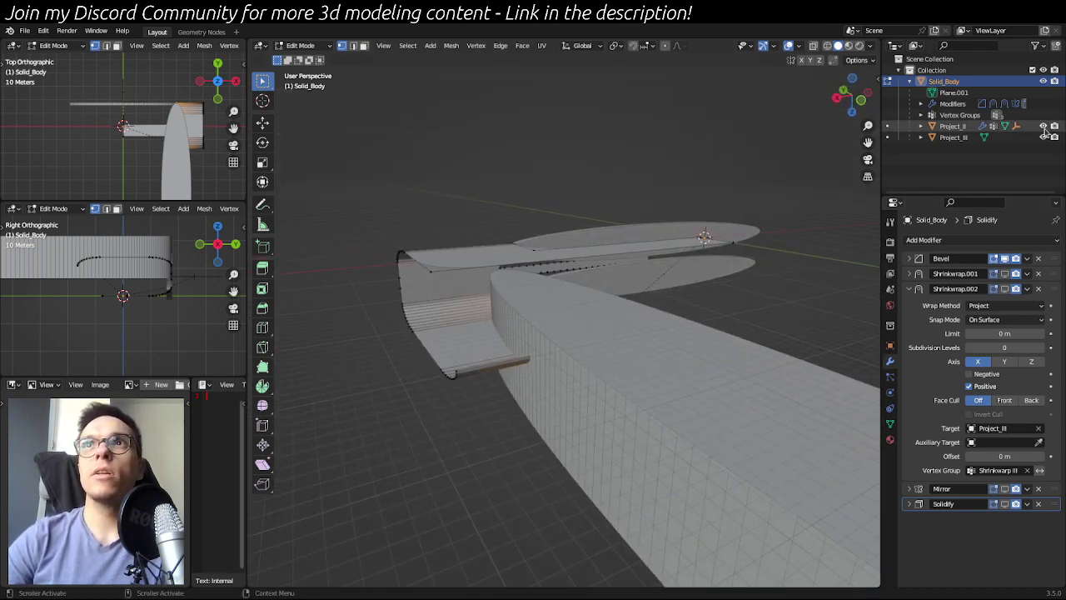
click(1042, 138)
scroll(723, 329, up, 2)
shift+middle_drag(723, 329, 592, 335)
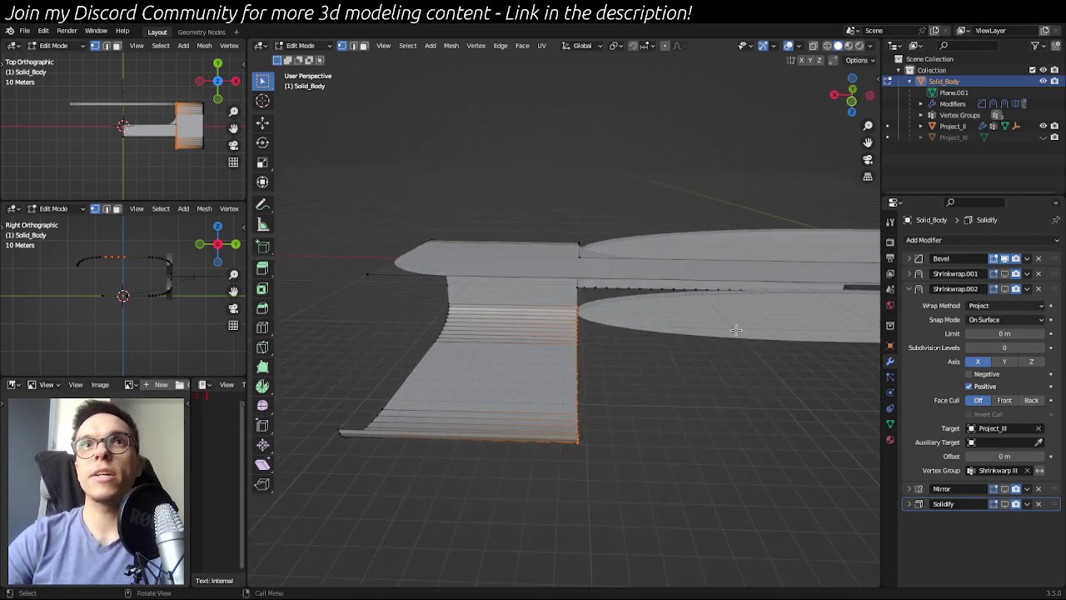
scroll(598, 331, up, 2)
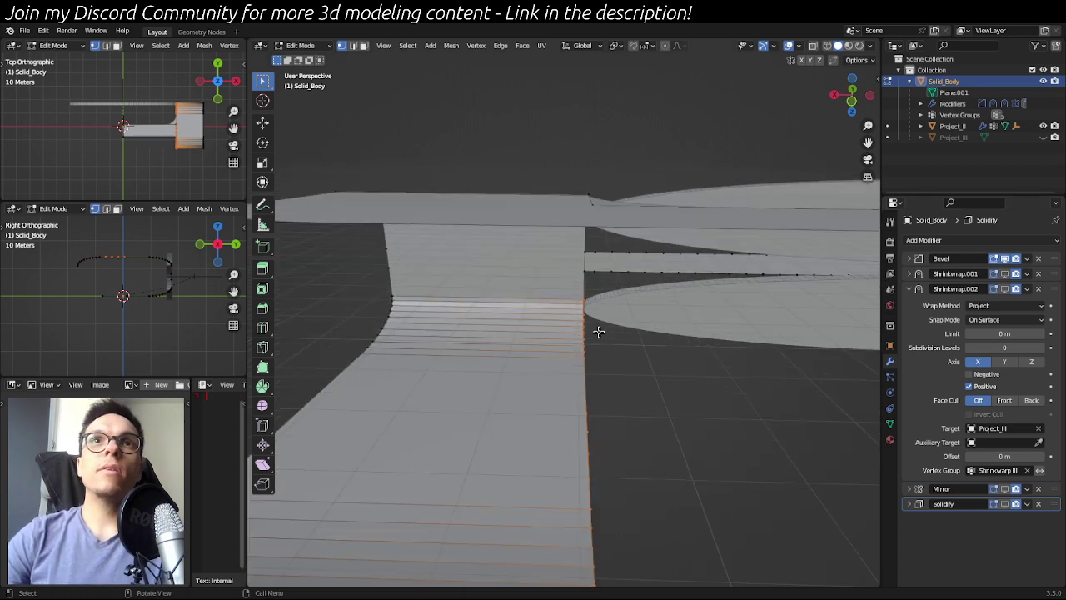
- Show the Project_III object and hide it again to compare it with Solid_Body's edge
middle_drag(598, 332, 424, 492)
click(1043, 137)
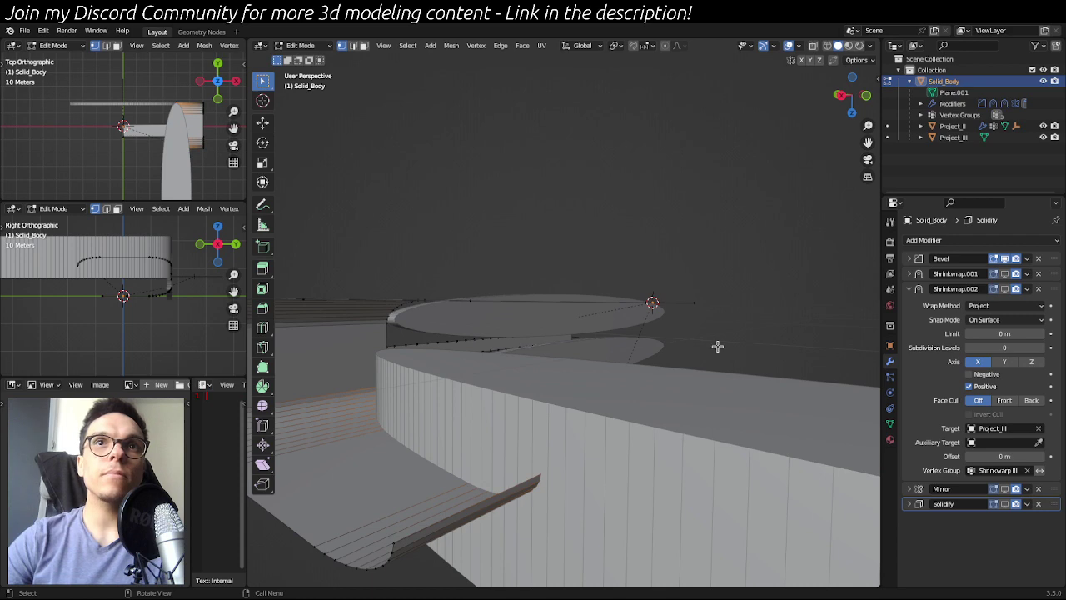
click(1045, 138)
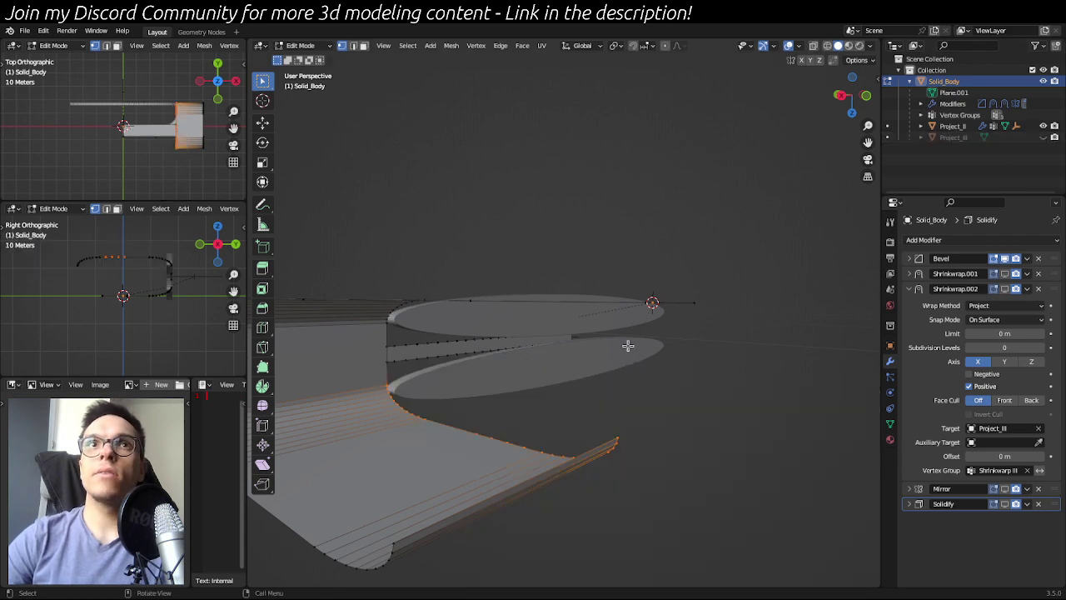
- Turn on the viewport display of Solid_Body's Shrinkwrap.002 modifier and return to Object Mode
click(1005, 288)
middle_drag(797, 402, 647, 451)
scroll(647, 451, up, 1)
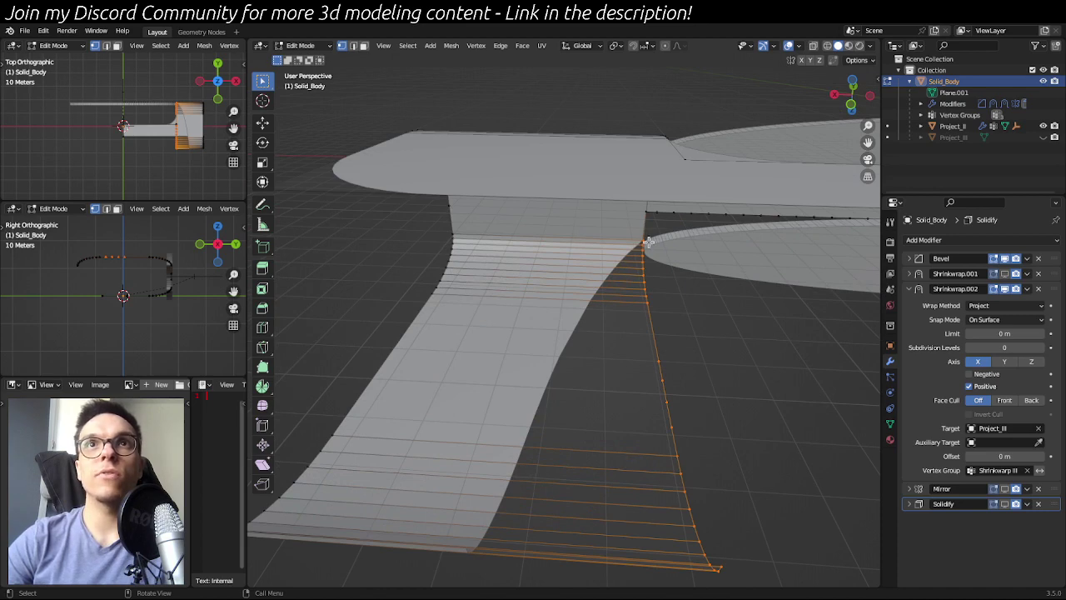
scroll(738, 334, down, 3)
key(Tab)
middle_drag(699, 353, 728, 340)
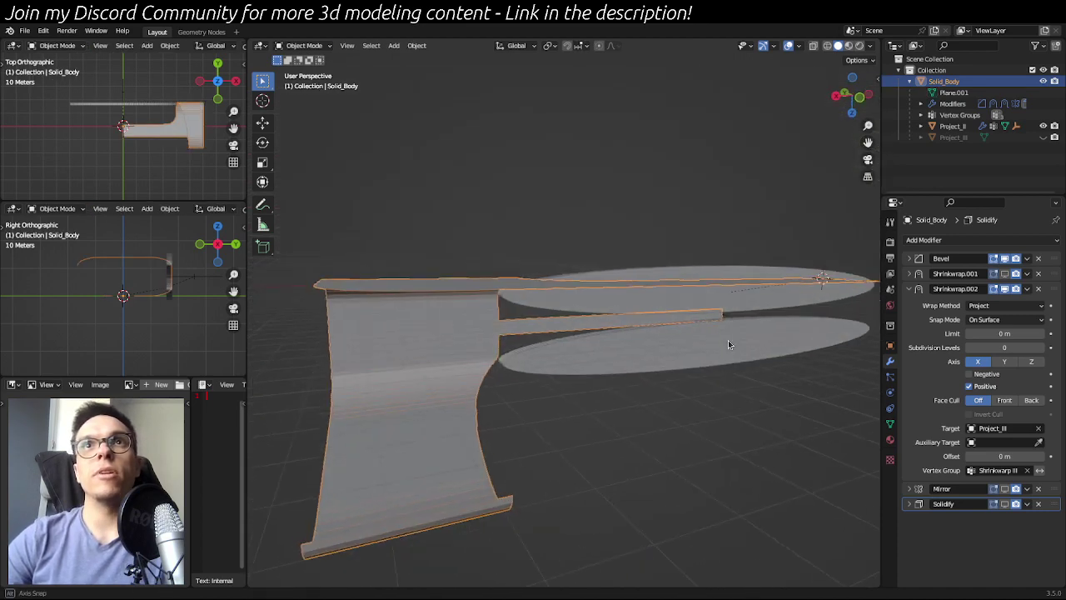
- Check the mesh of the Project_II object in Edit Mode, return to Object Mode and reselect Solid_Body
click(728, 340)
key(Tab)
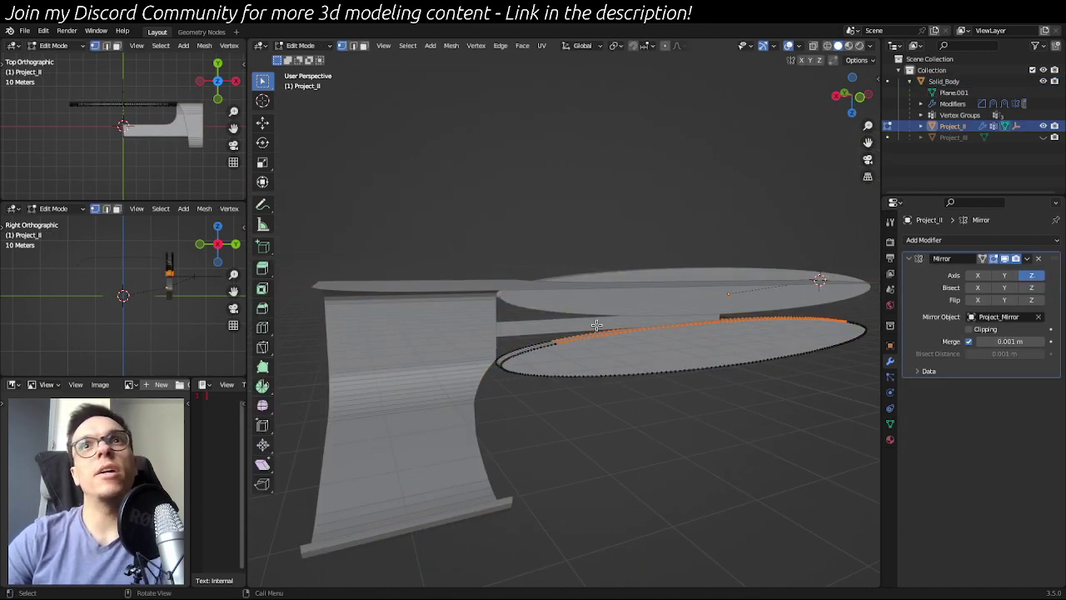
key(Tab)
middle_drag(642, 461, 522, 381)
click(522, 381)
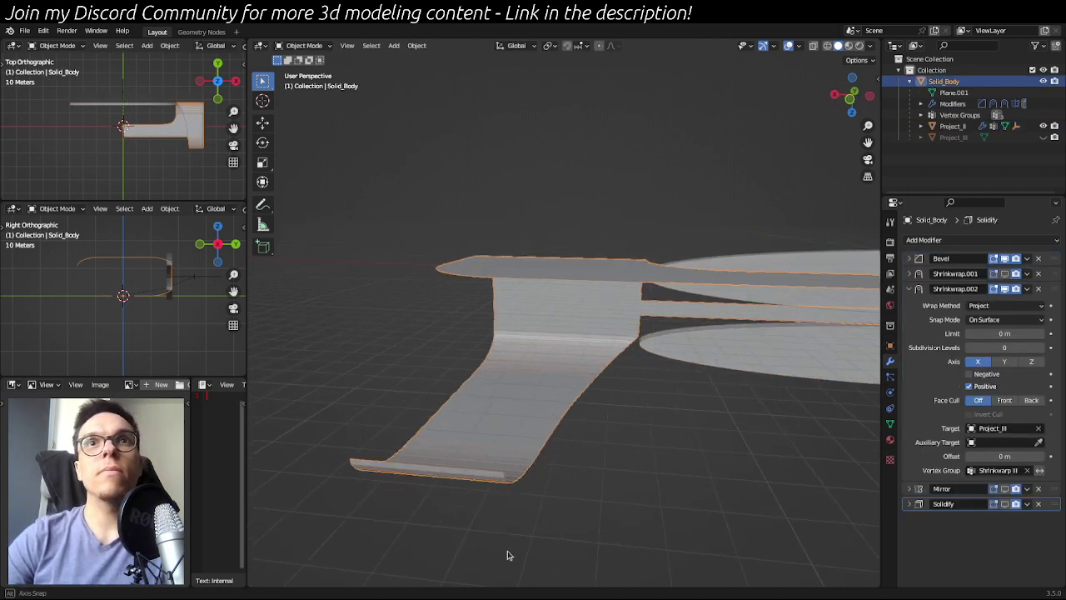
- Examine from below, from the side and from above how Solid_Body's edges follow the projected curves
middle_drag(505, 553, 507, 364)
middle_drag(606, 299, 574, 308)
middle_drag(624, 340, 790, 323)
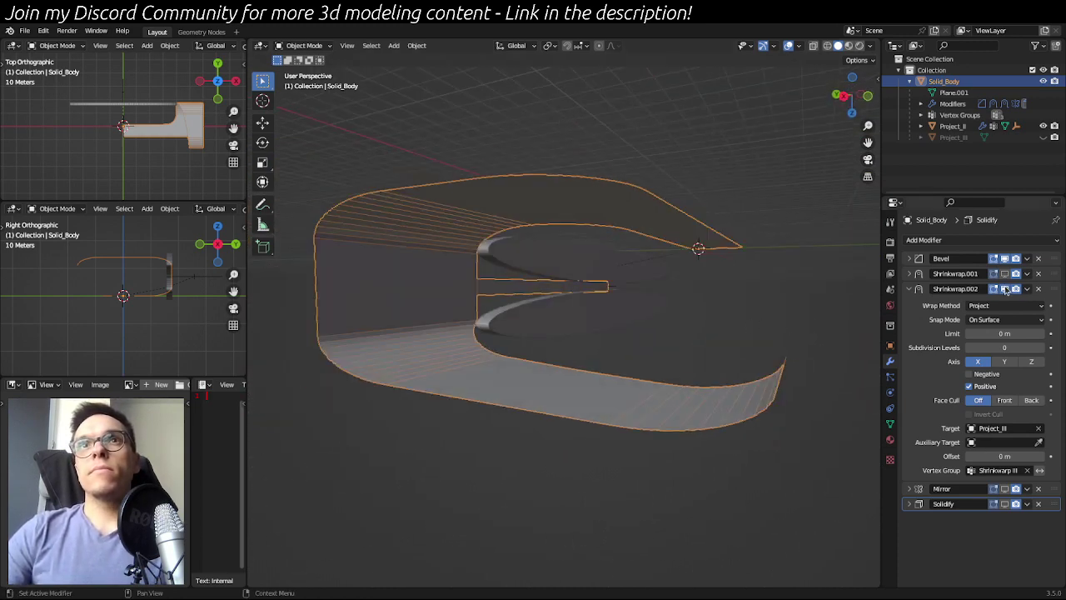
middle_drag(708, 317, 704, 387)
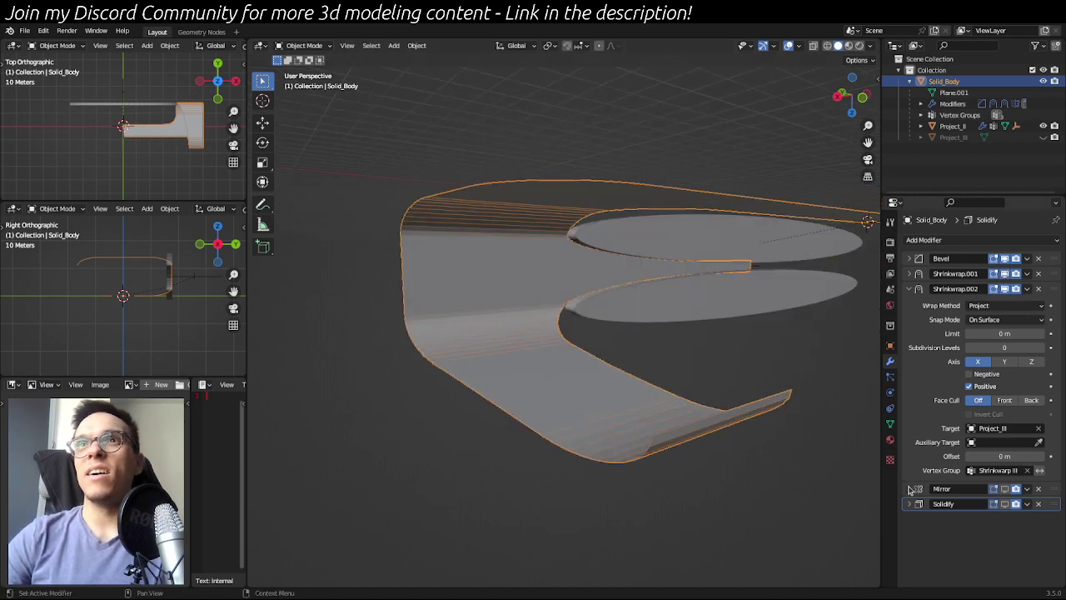
scroll(795, 353, down, 3)
middle_drag(795, 352, 583, 397)
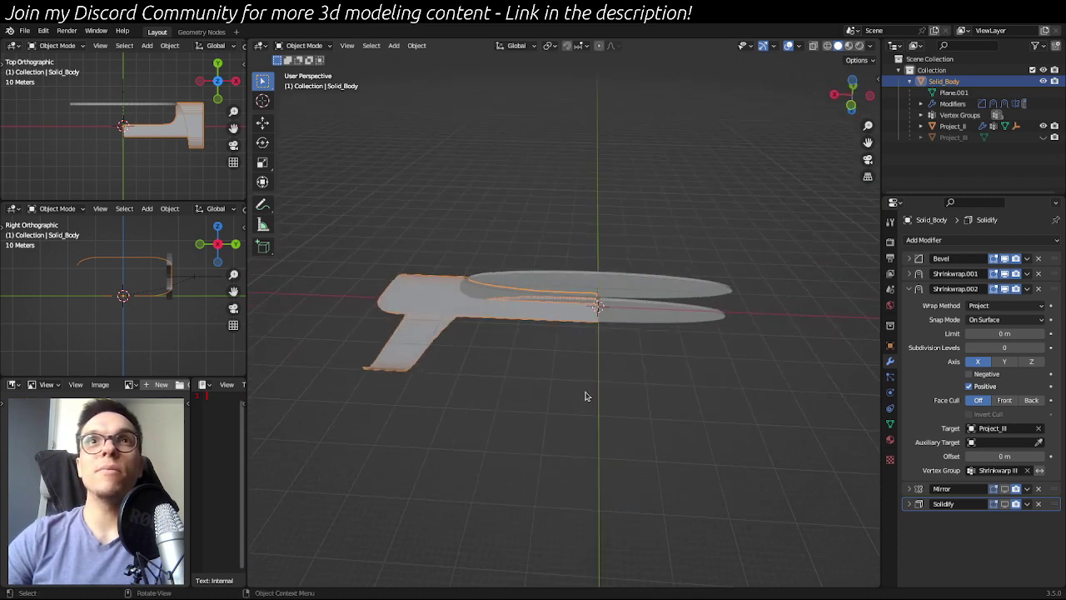
middle_drag(740, 341, 720, 333)
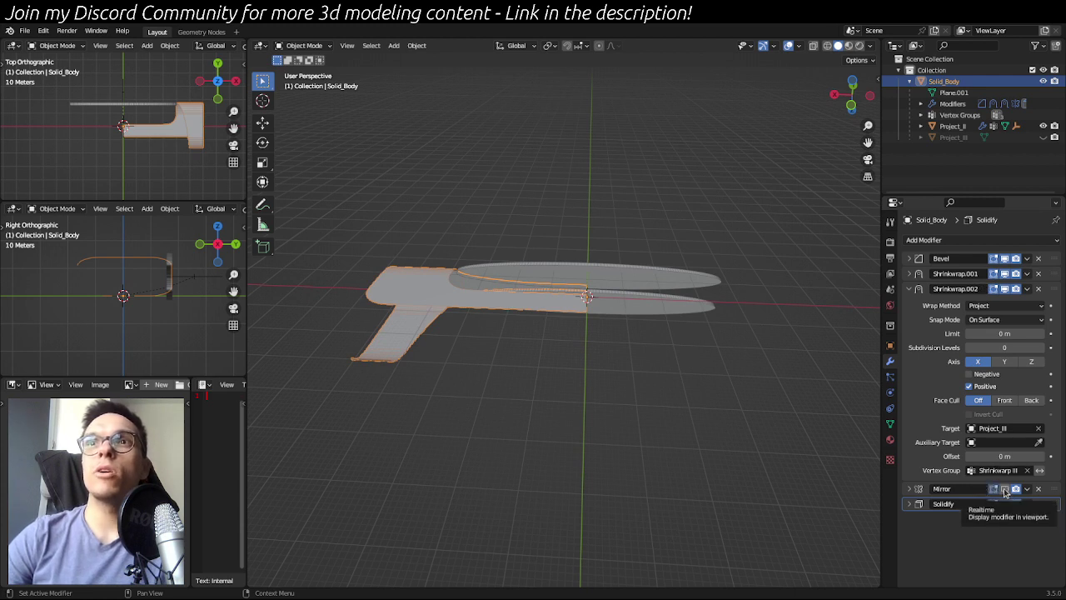
- Review the settings of Solid_Body's Mirror modifier, turn on its viewport display and collapse it
click(909, 489)
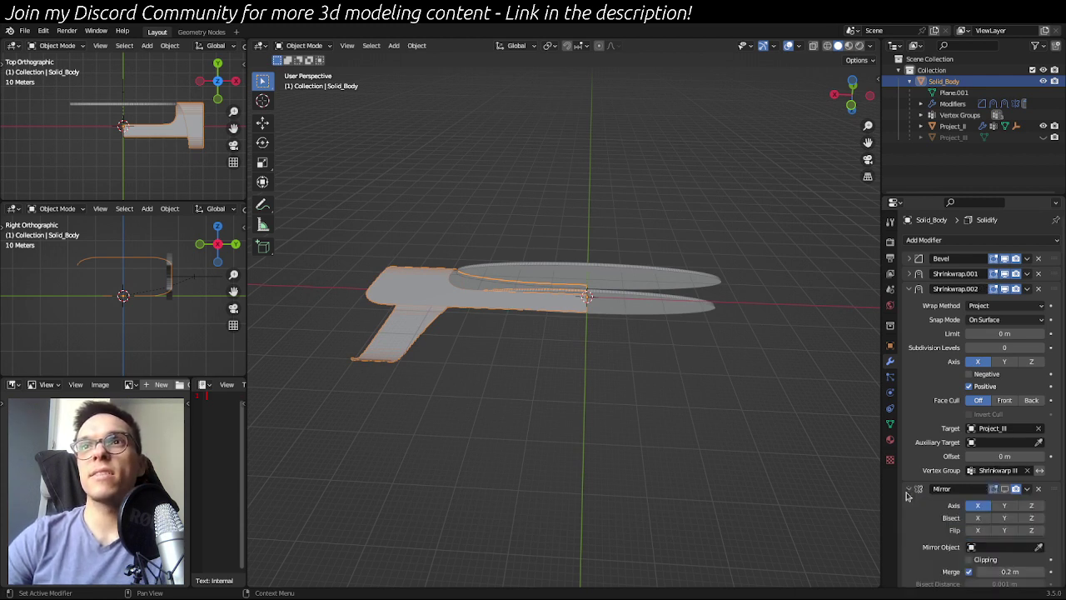
scroll(936, 433, down, 1)
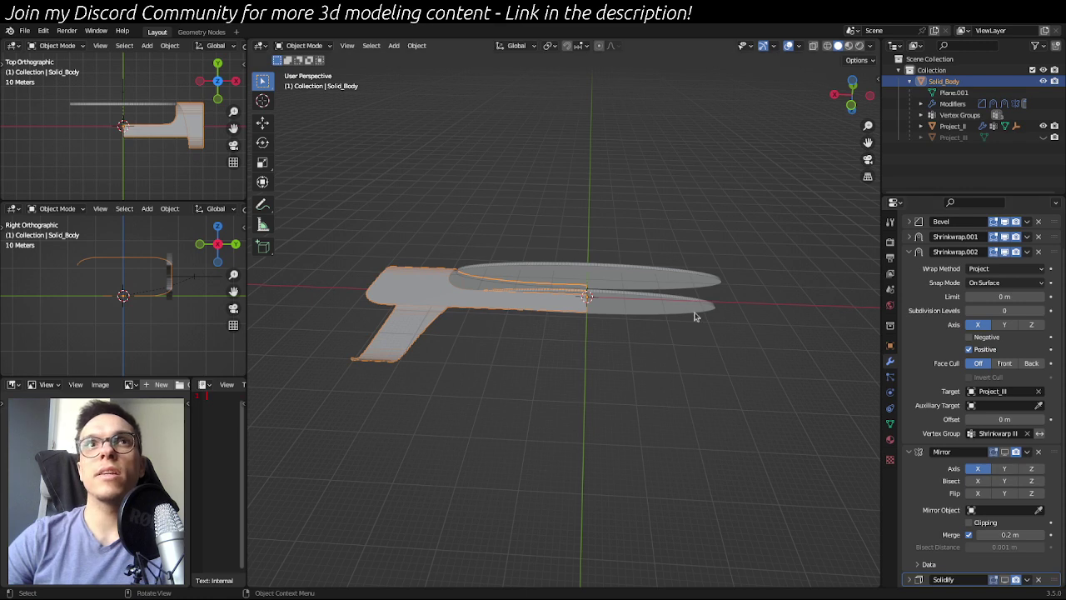
scroll(626, 348, down, 2)
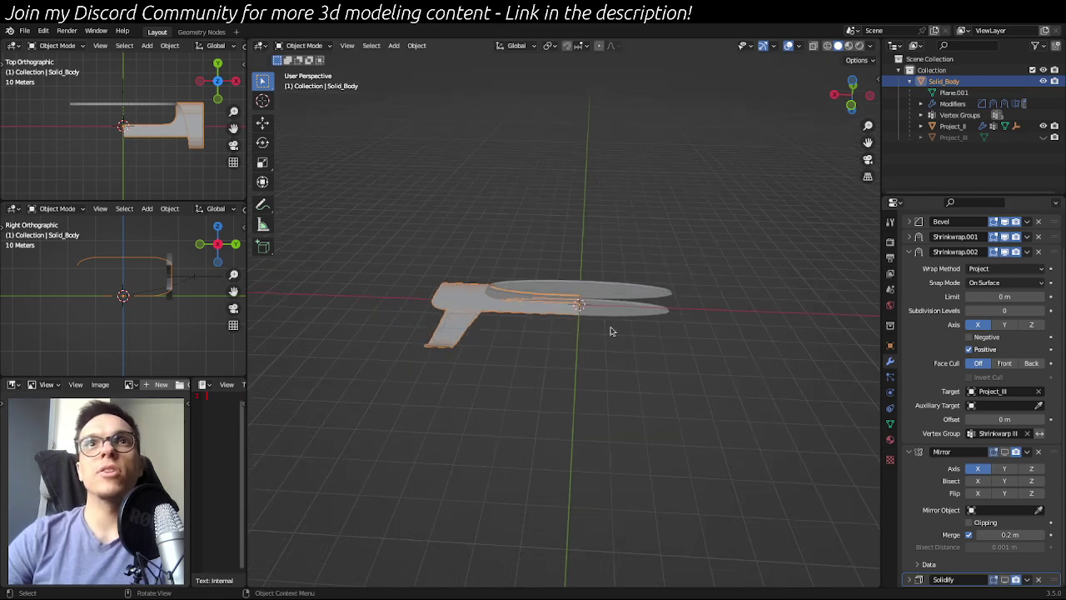
click(1005, 450)
middle_drag(625, 442, 609, 392)
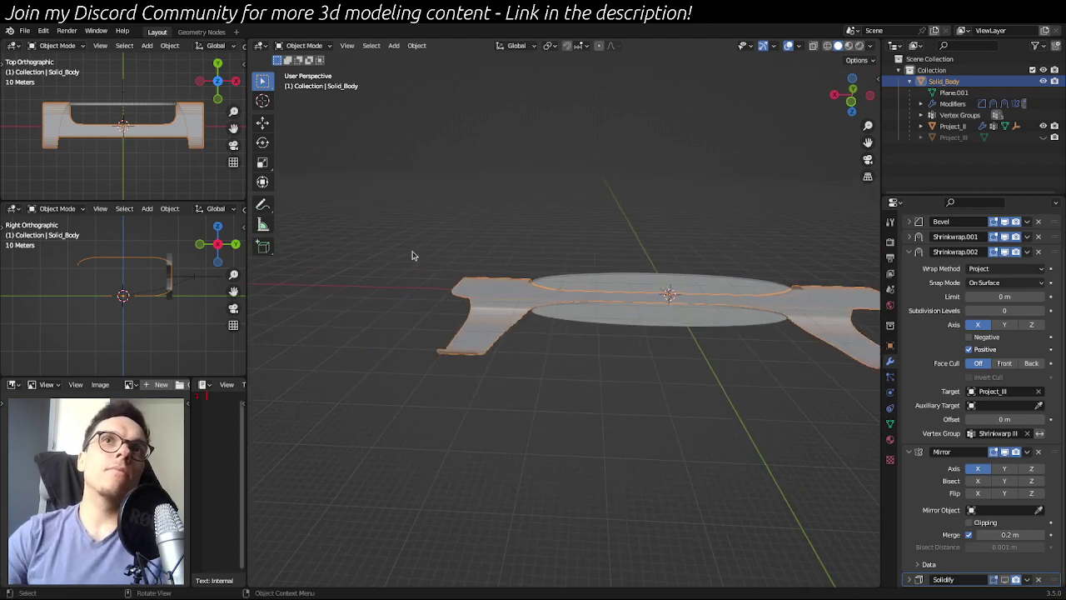
middle_drag(674, 370, 558, 364)
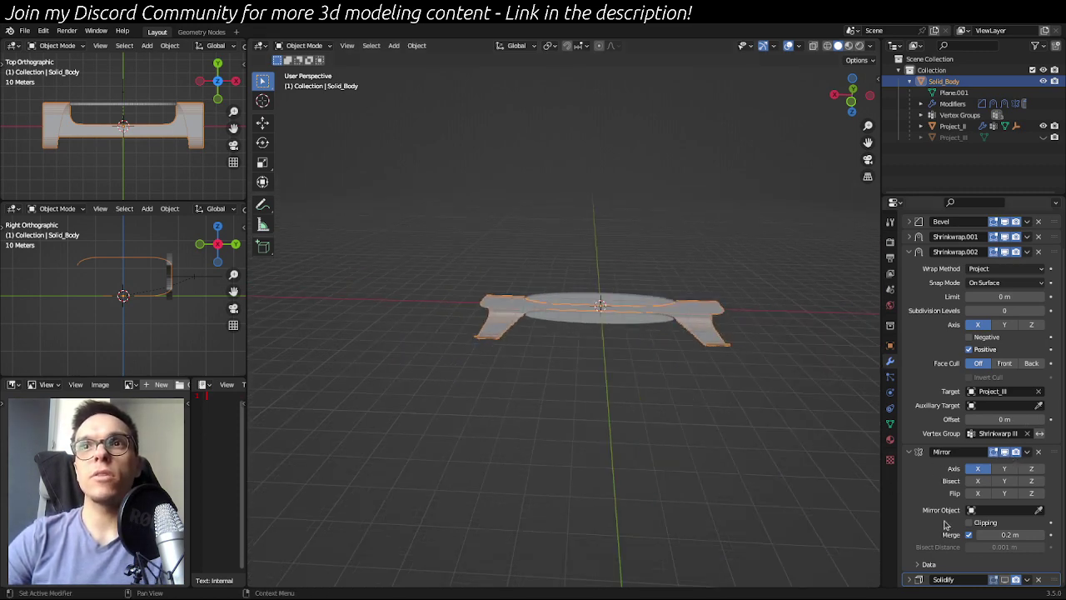
click(917, 450)
scroll(424, 362, up, 3)
- Hide the Project_II object in the viewport and select Solid_Body
click(595, 416)
middle_drag(595, 416, 672, 412)
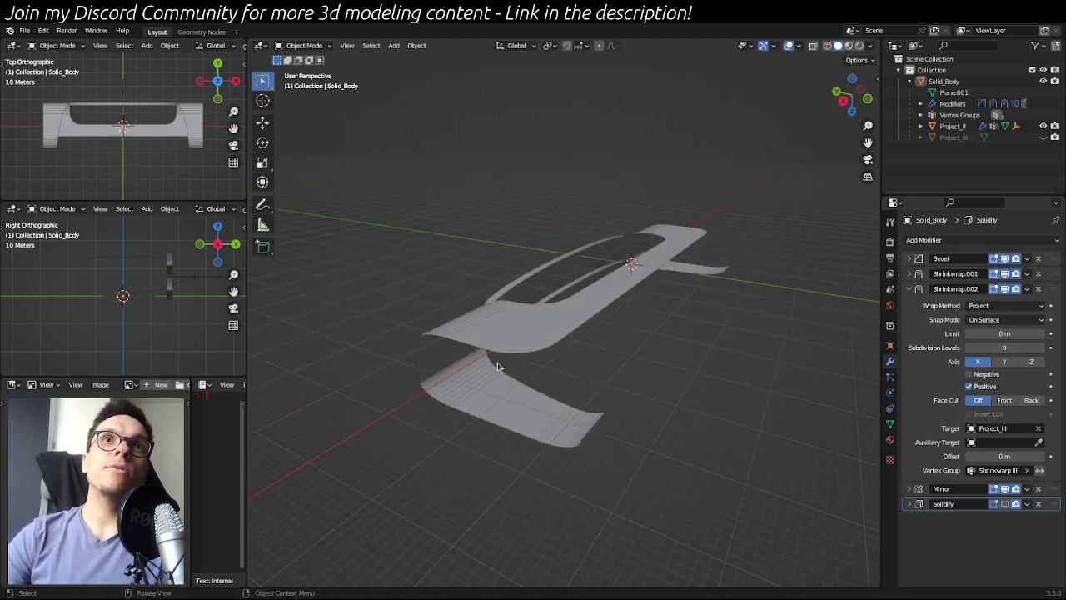
click(503, 331)
click(526, 284)
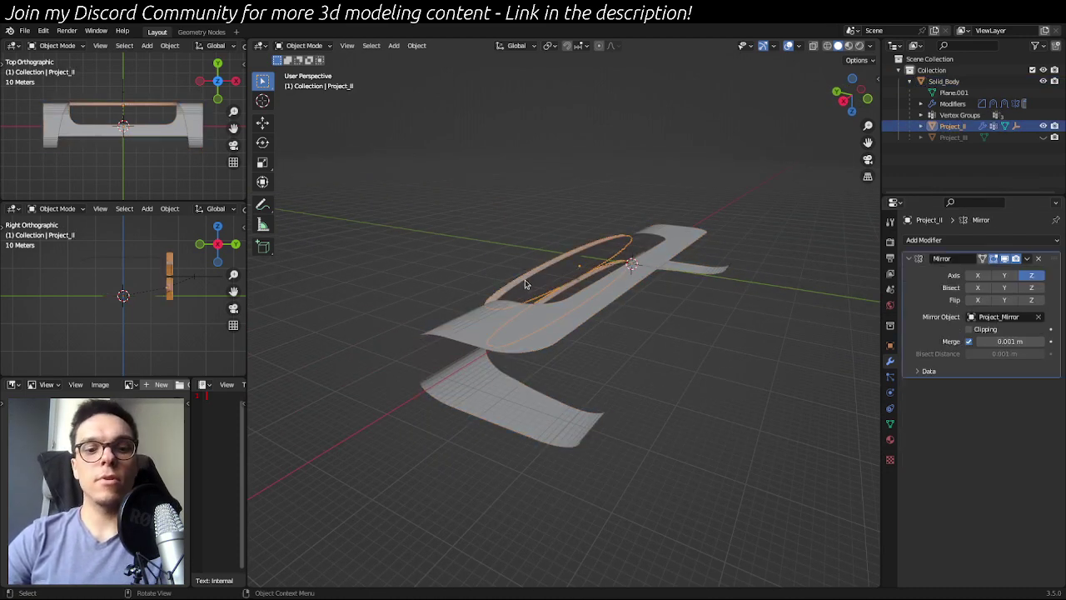
key(h)
middle_drag(397, 303, 522, 267)
click(612, 328)
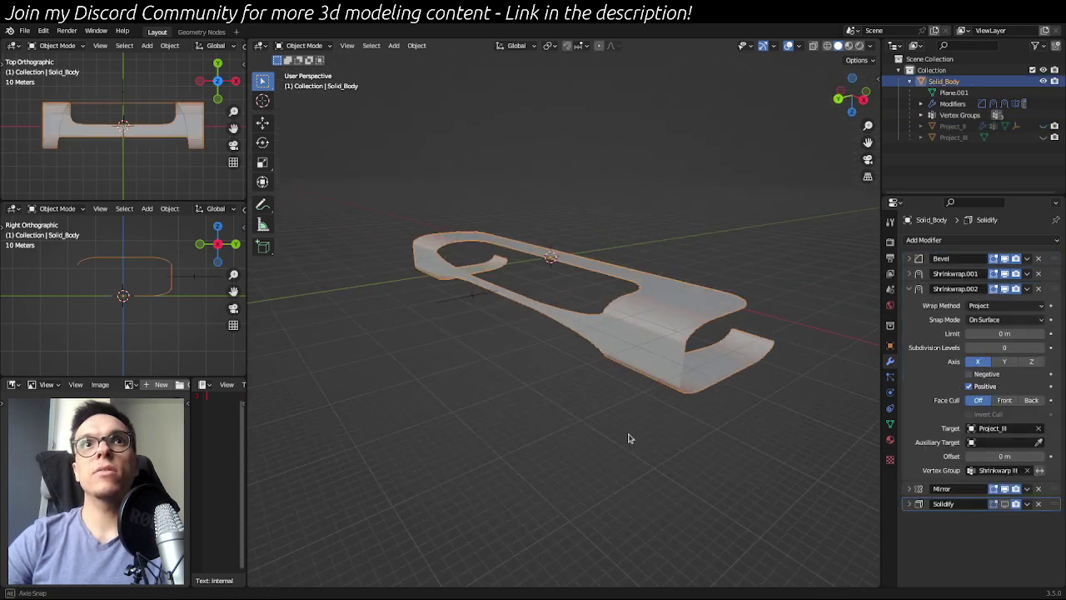
- Turn on the viewport display of Solid_Body's Solidify modifier and inspect the thickened bracket from different angles
middle_drag(629, 438, 565, 432)
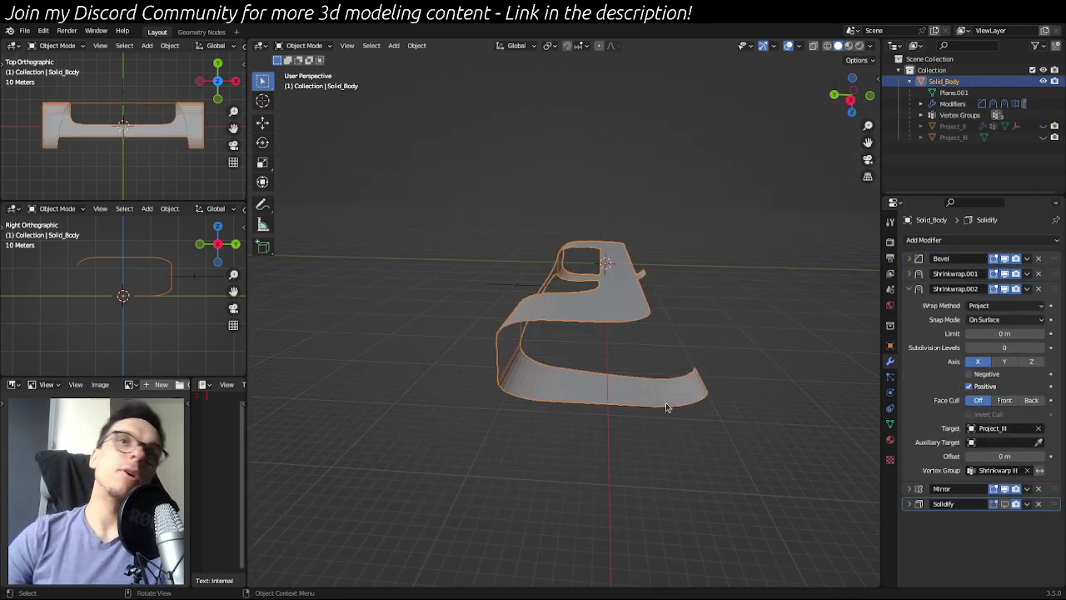
mouse_move(664, 442)
middle_down()
mouse_move(633, 390)
mouse_move(640, 424)
mouse_move(764, 457)
mouse_move(800, 441)
mouse_move(780, 425)
mouse_move(663, 431)
middle_up()
scroll(664, 385, up, 3)
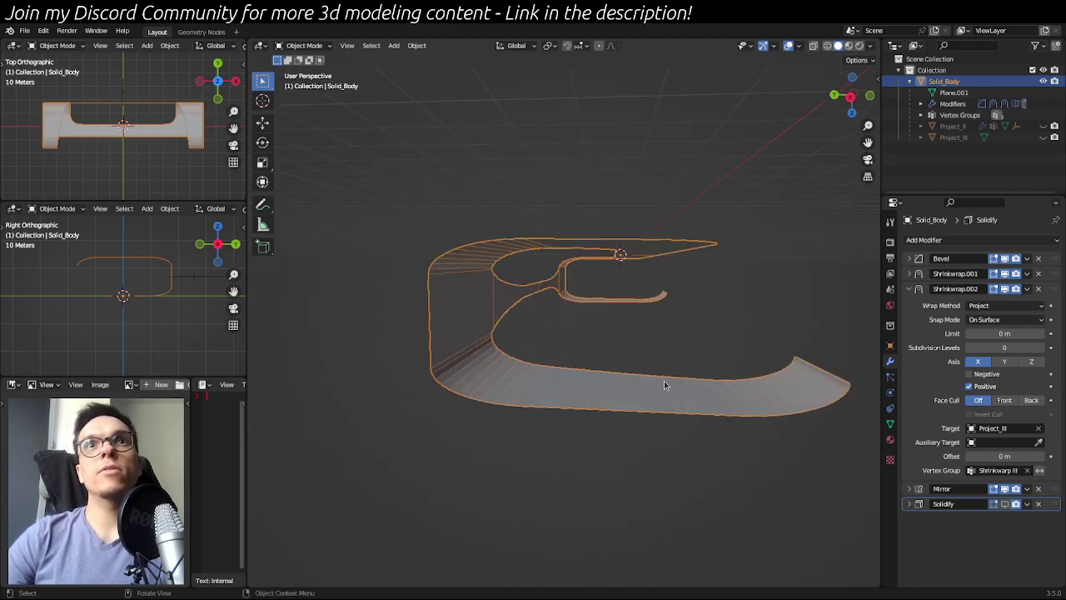
click(571, 232)
click(555, 374)
middle_drag(554, 374, 583, 395)
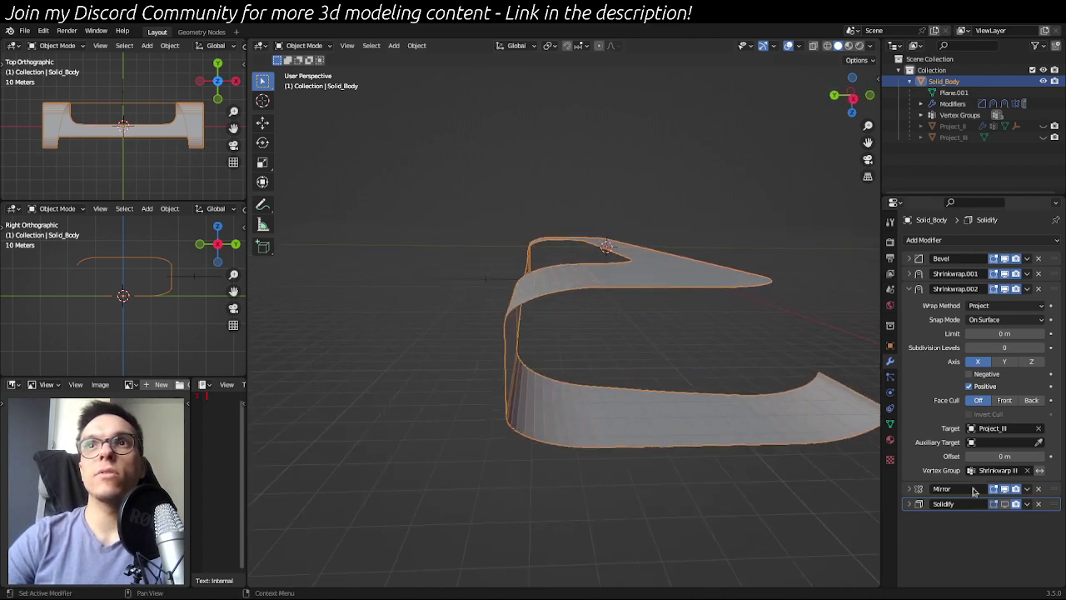
click(1005, 508)
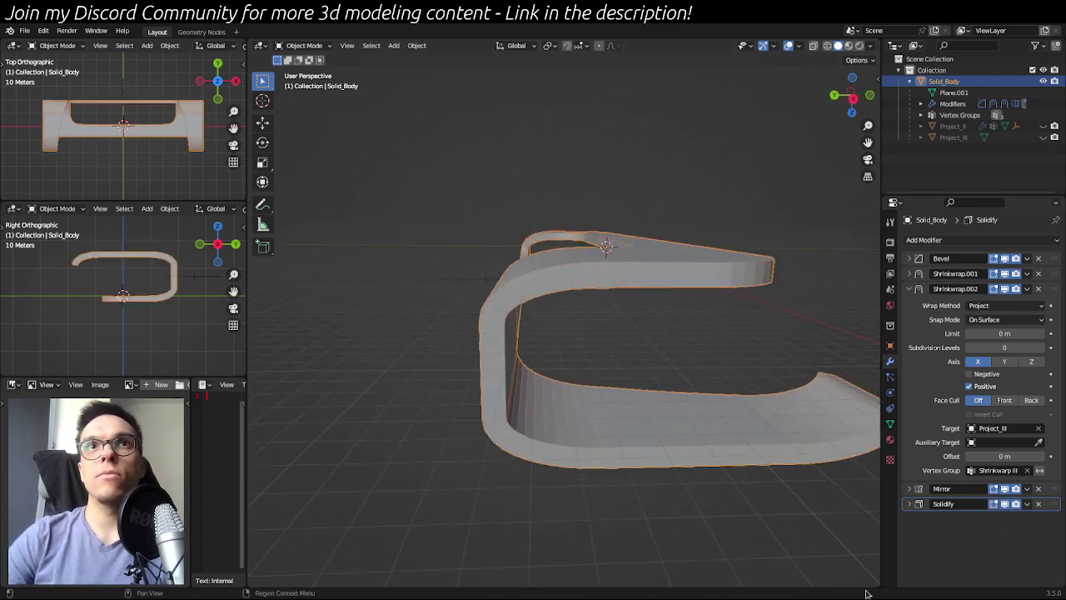
middle_drag(605, 439, 634, 512)
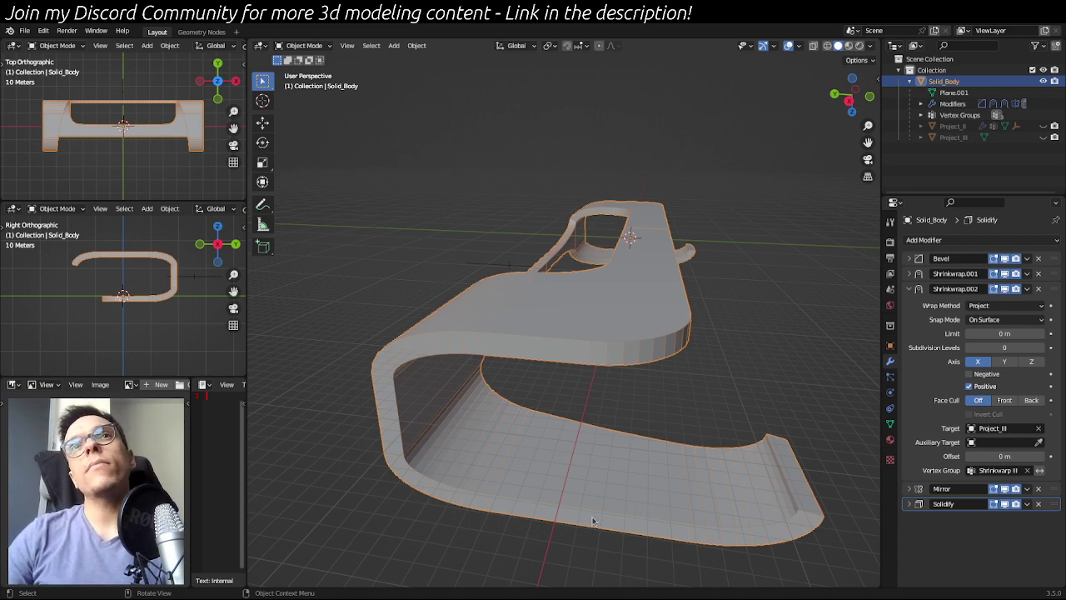
scroll(558, 416, down, 3)
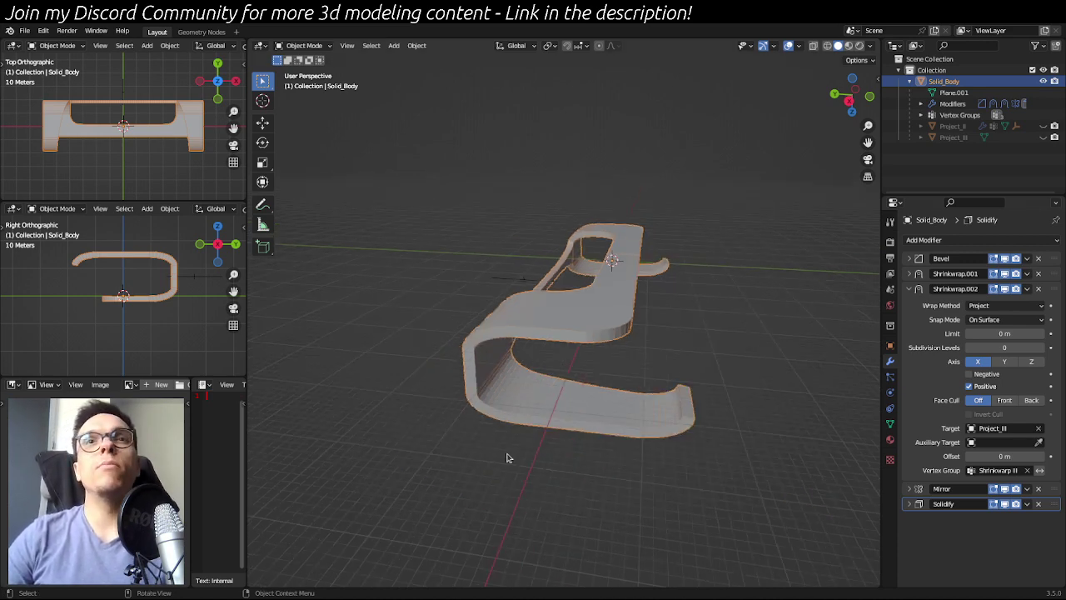
middle_drag(471, 461, 554, 374)
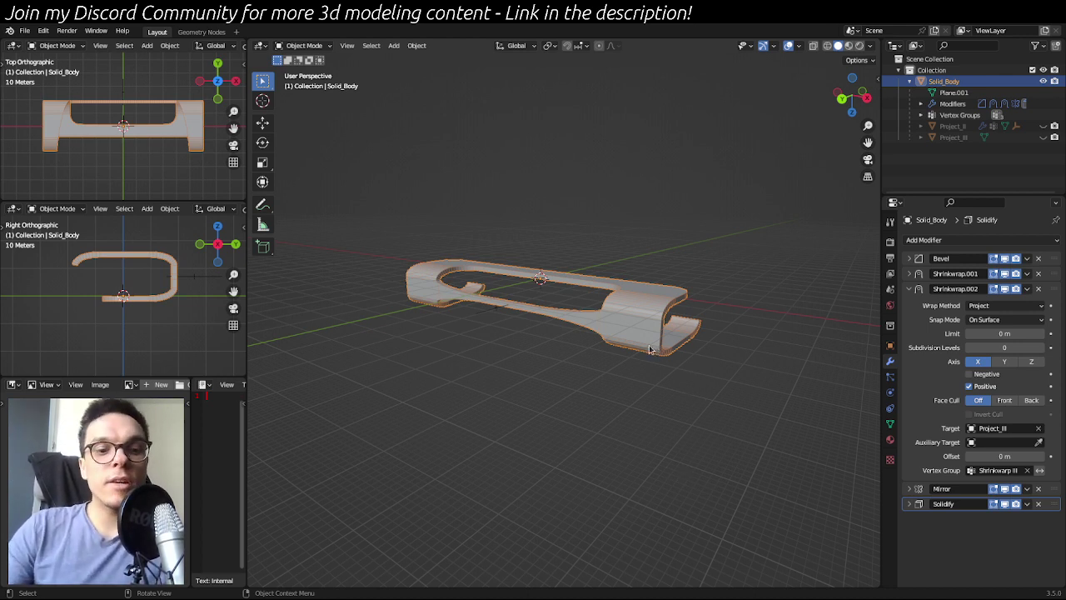
scroll(641, 366, up, 1)
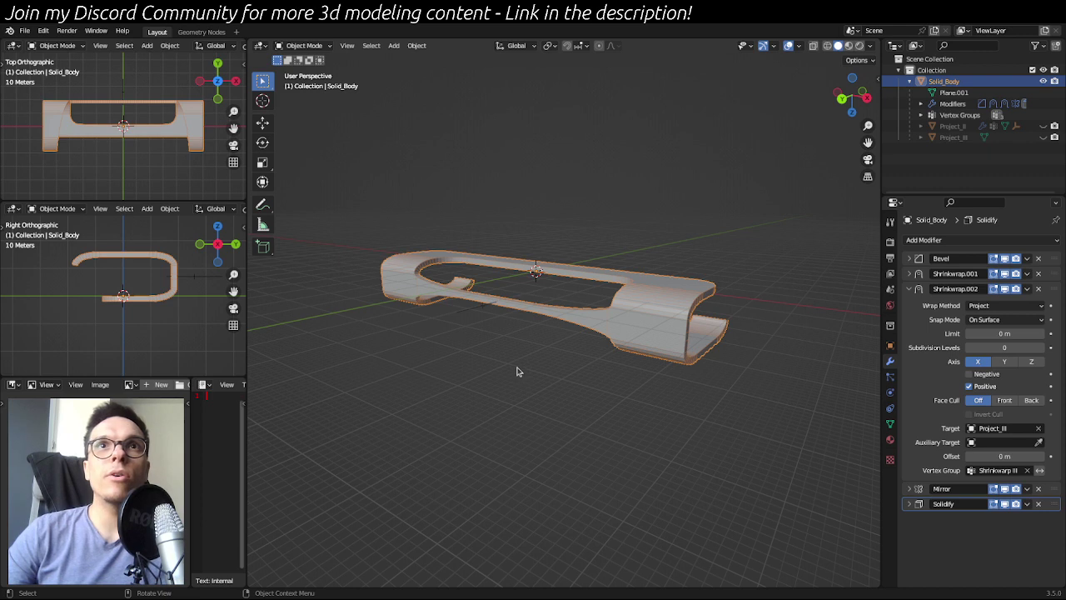
click(491, 395)
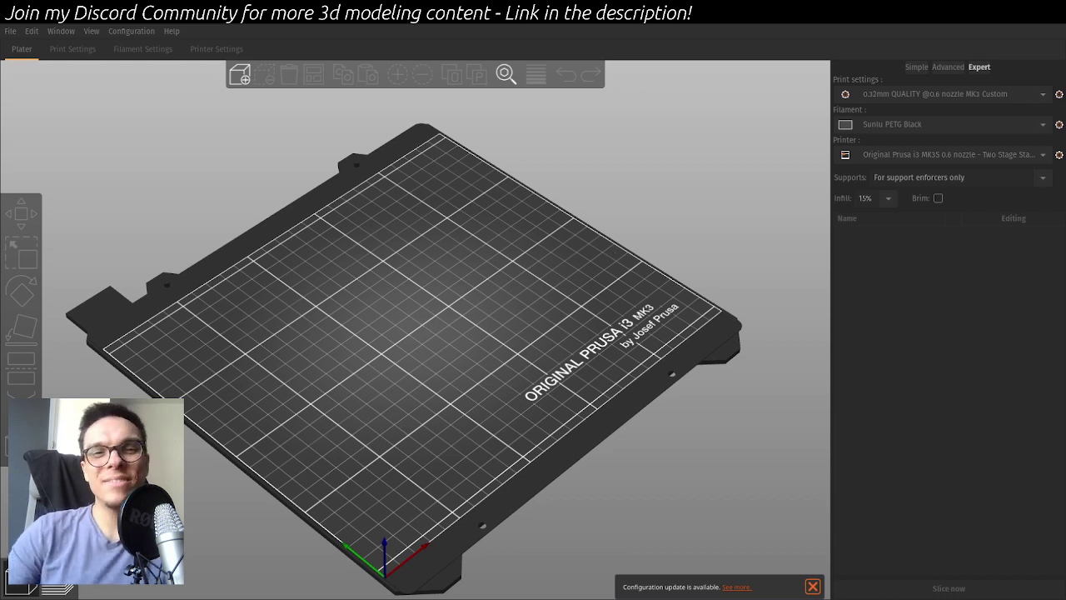
- Switch to PrusaSlicer and add the USBCDockMount.stl model to the print bed
scroll(431, 310, down, 1)
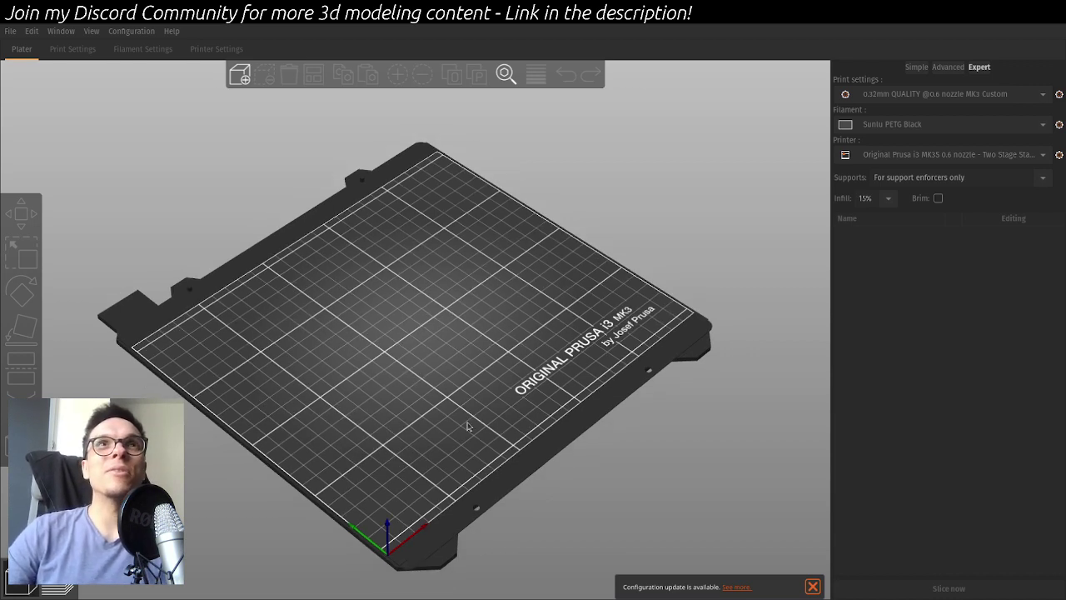
mouse_move(467, 426)
mouse_down()
mouse_move(480, 412)
mouse_move(453, 412)
mouse_up()
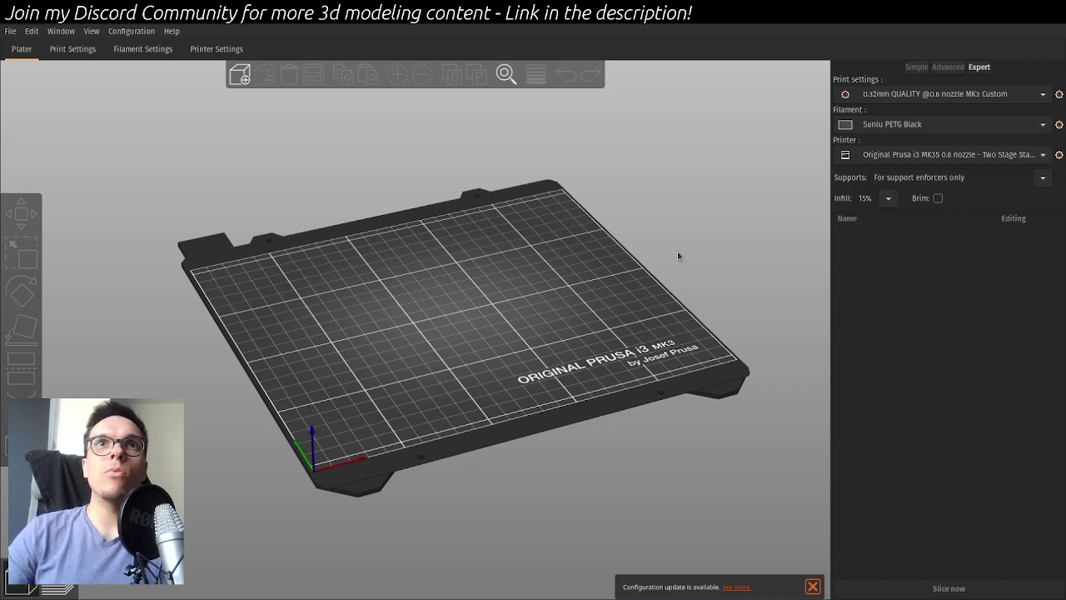
click(239, 76)
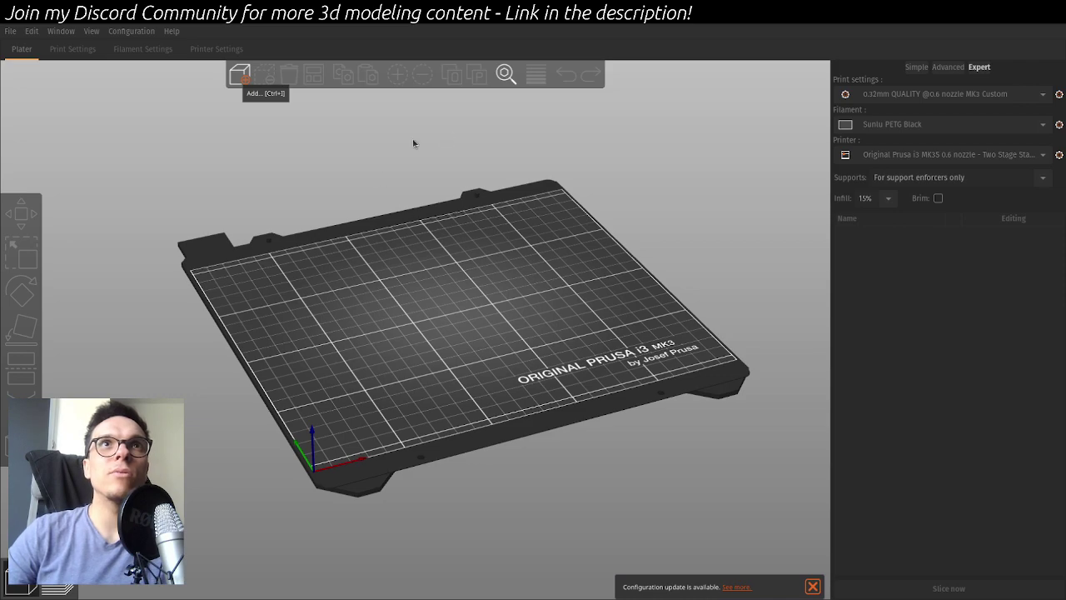
scroll(387, 439, up, 5)
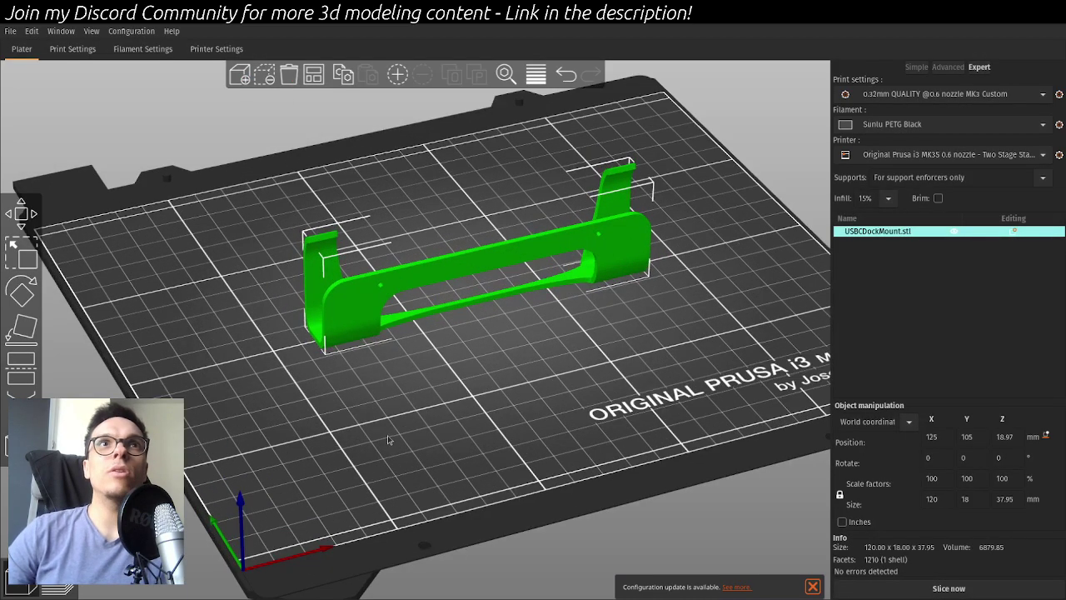
- Slice the USBCDockMount.stl model with the current print settings
drag(387, 438, 475, 425)
mouse_move(622, 295)
mouse_down()
mouse_move(609, 293)
mouse_move(627, 294)
mouse_up()
click(949, 588)
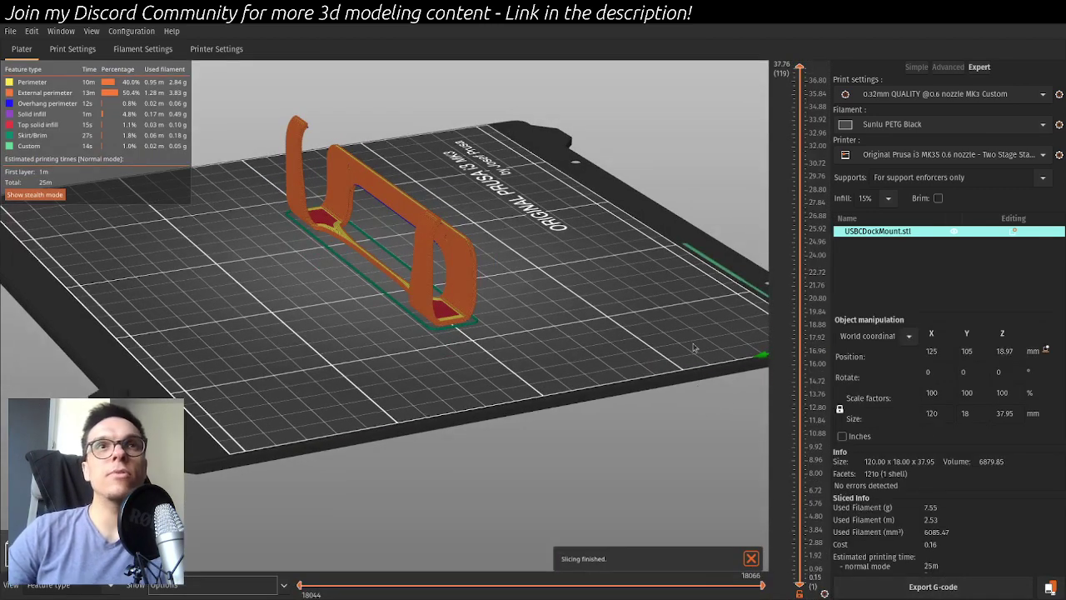
- Examine the sliced dock mount's toolpaths from the front, the side and above
drag(559, 223, 571, 193)
drag(578, 333, 553, 371)
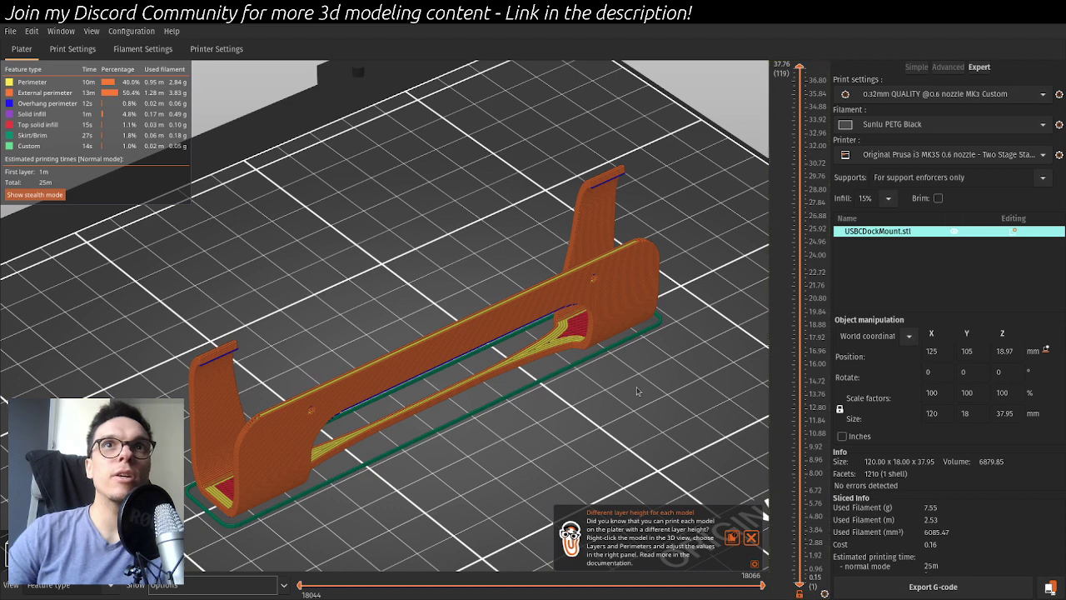
drag(637, 390, 672, 398)
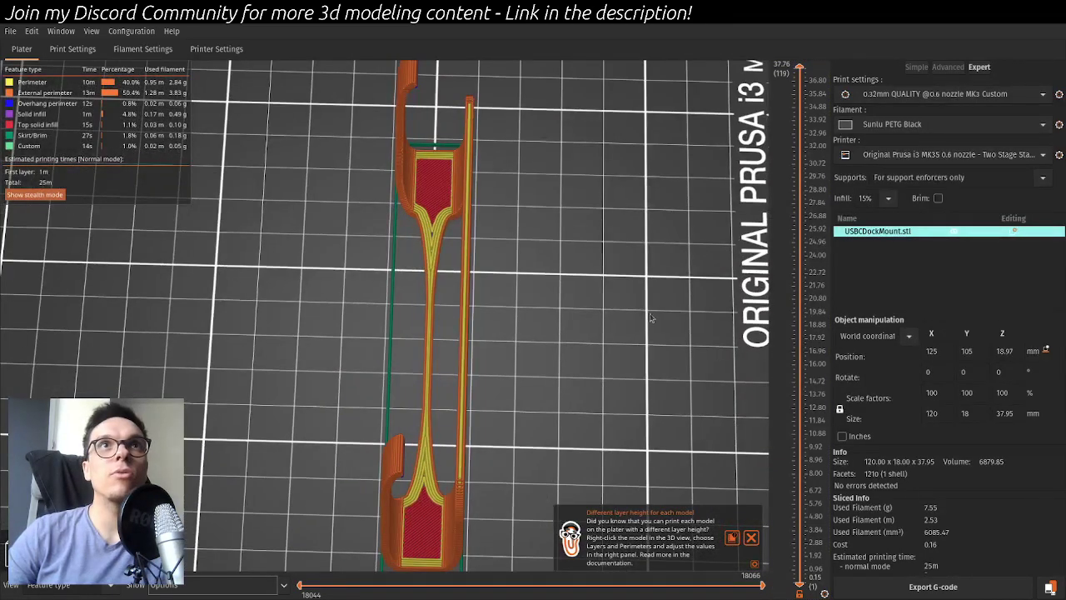
scroll(651, 317, down, 2)
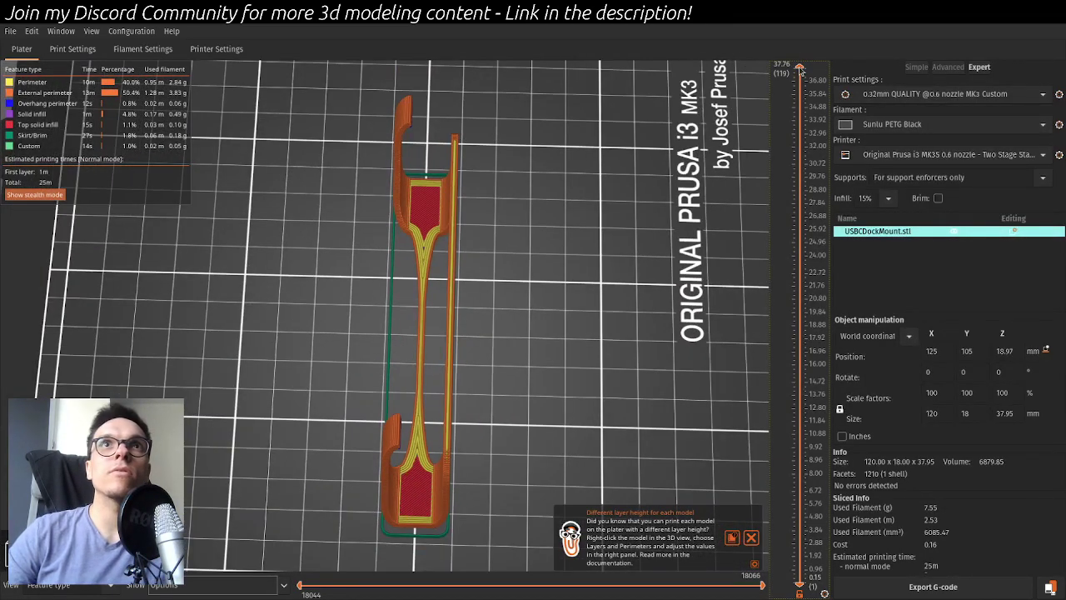
- Scrub the layer preview between lower and upper layers, ending at 36.16 mm, and examine the overhang at the hook tip
drag(800, 72, 801, 179)
drag(583, 283, 581, 306)
drag(805, 179, 799, 103)
drag(585, 144, 563, 223)
scroll(562, 223, up, 10)
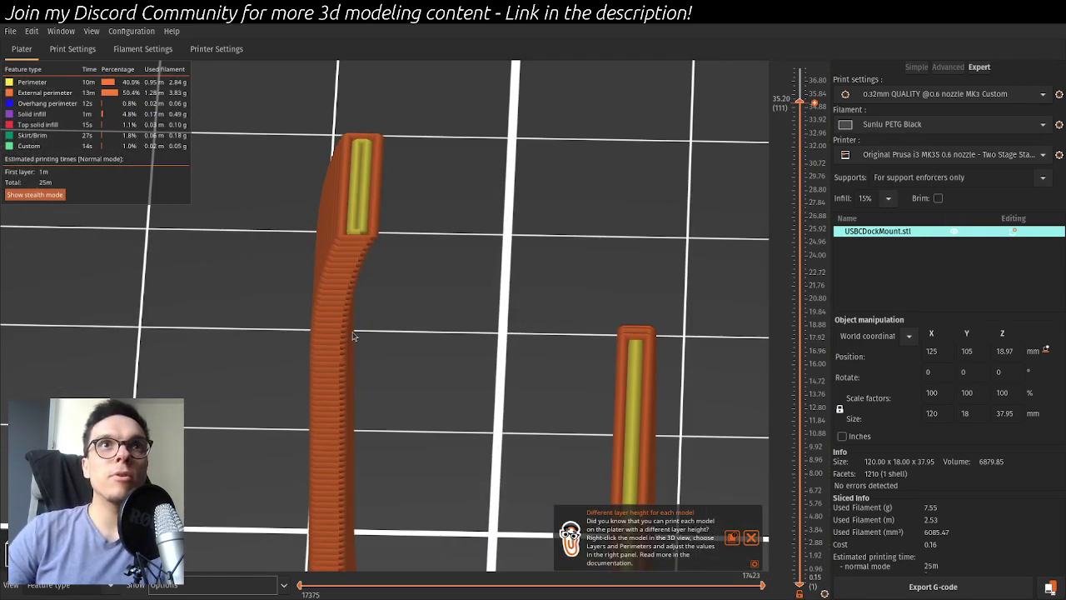
drag(357, 314, 372, 315)
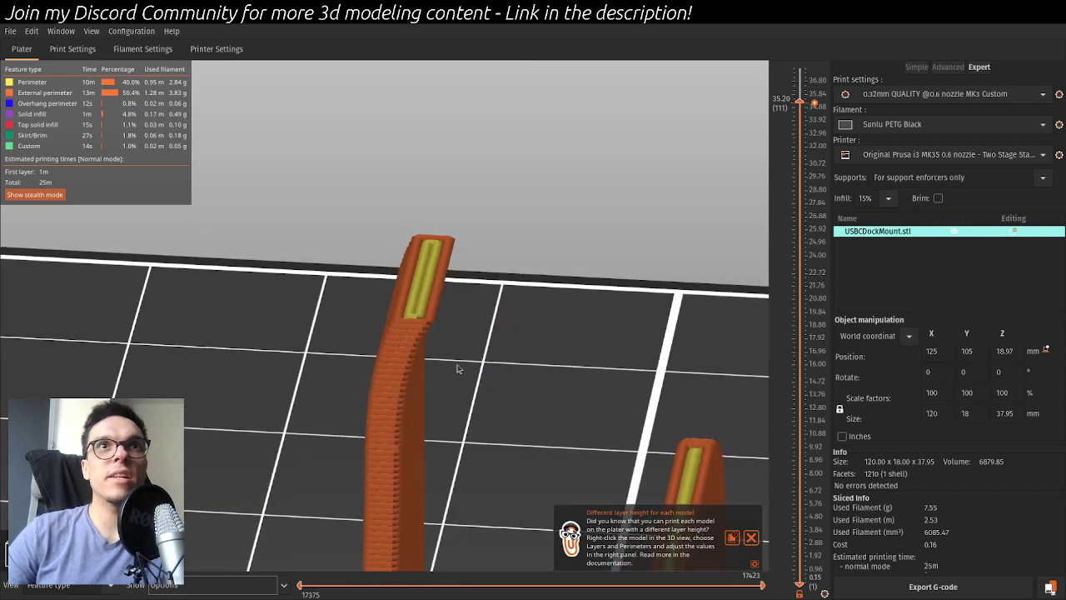
drag(456, 368, 432, 351)
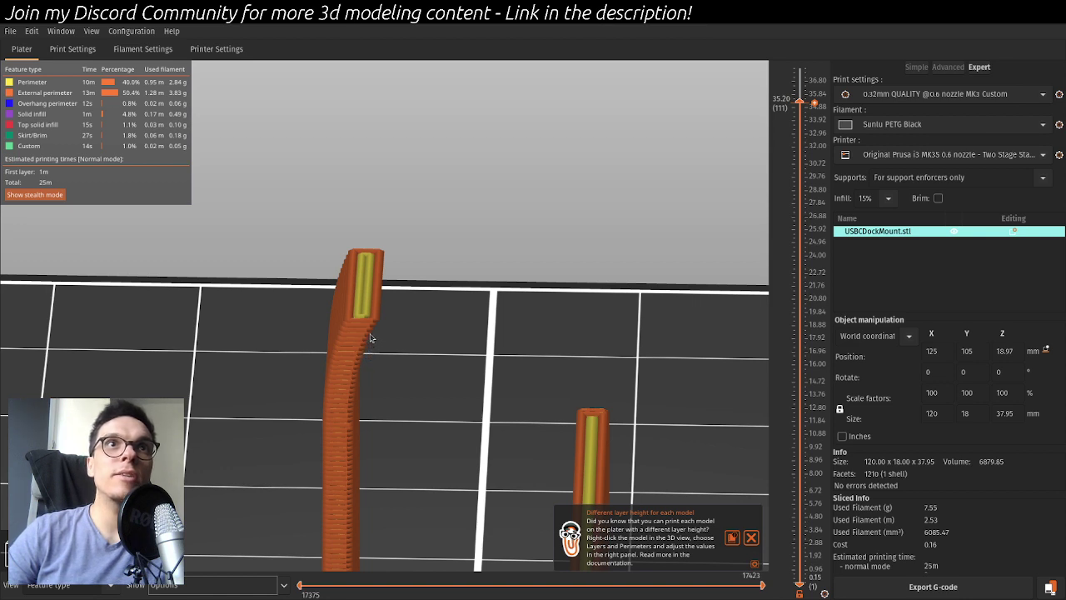
mouse_move(792, 100)
mouse_down()
mouse_move(788, 179)
mouse_move(791, 91)
mouse_up()
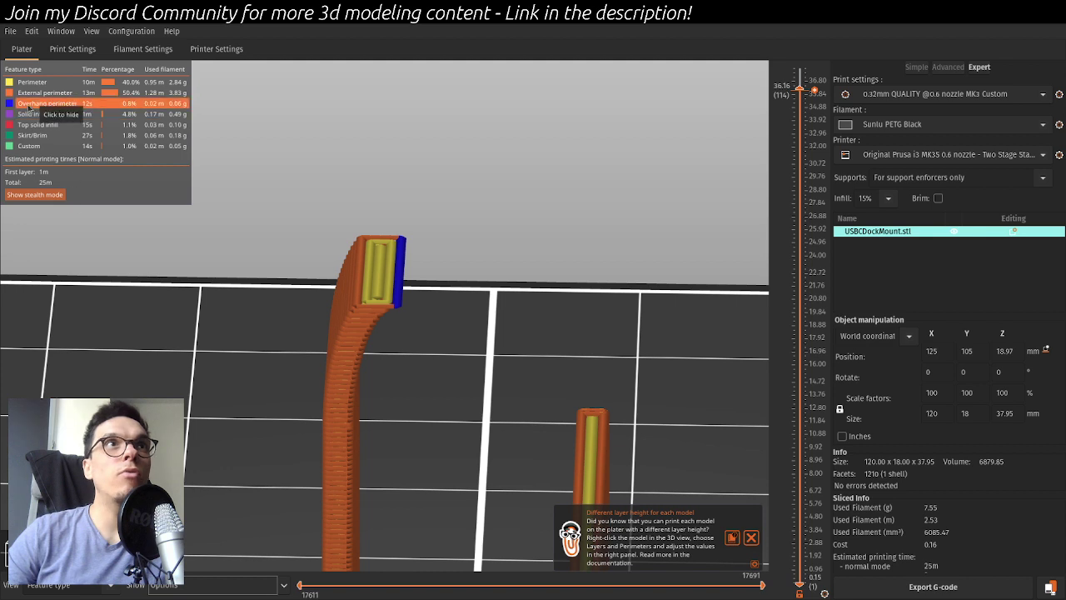
mouse_move(798, 89)
mouse_down()
mouse_move(796, 121)
mouse_move(795, 78)
mouse_move(802, 95)
mouse_up()
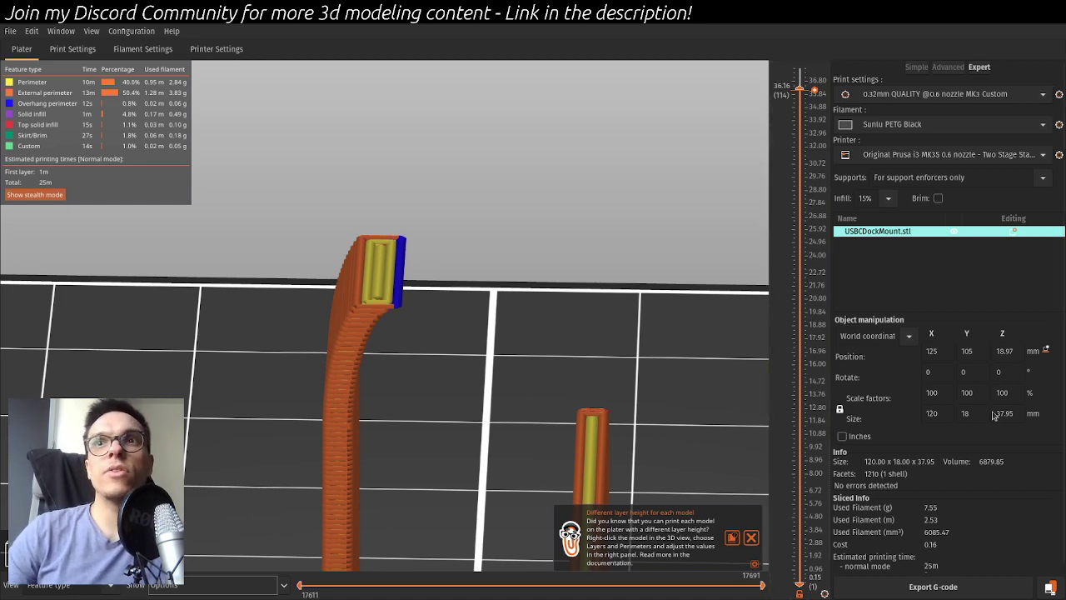
scroll(993, 413, down, 1)
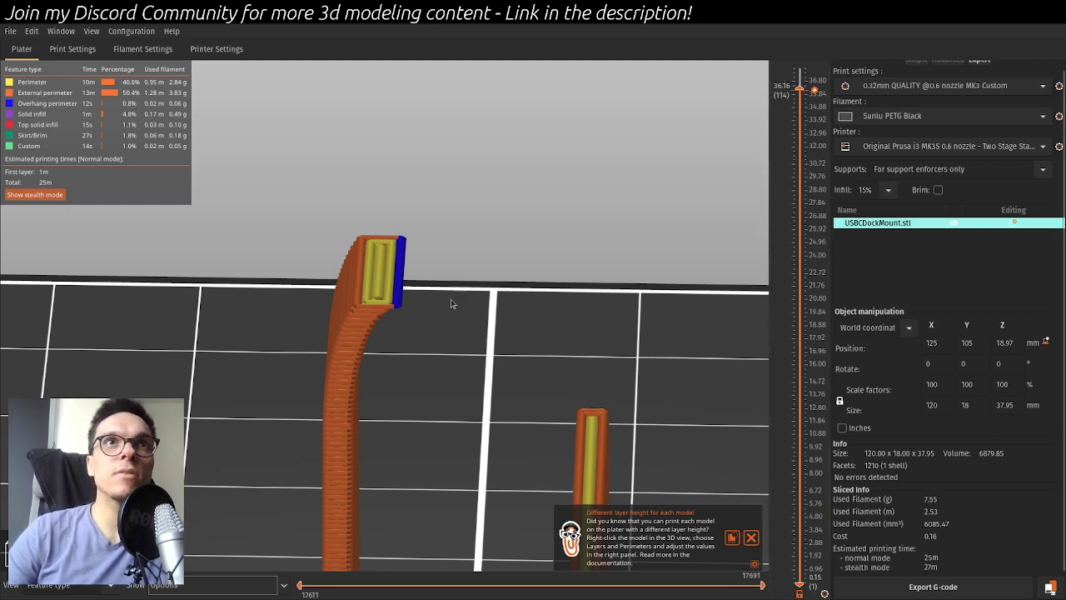
- Lower the layer preview to 24.00 mm and on to 18.56 mm, examining the bridge above the back plate's window
drag(450, 303, 575, 366)
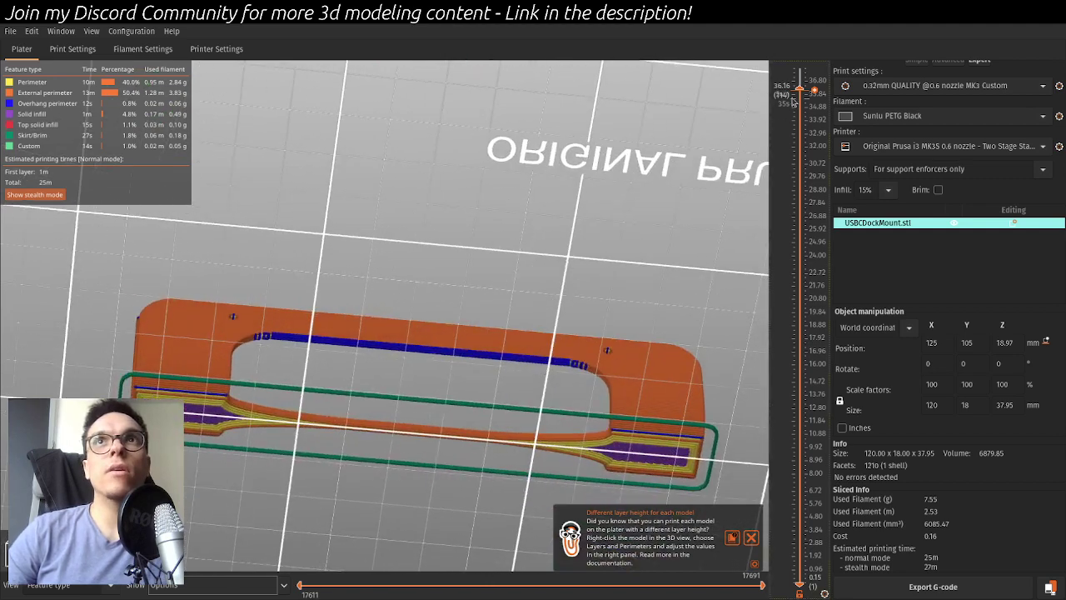
drag(754, 117, 586, 346)
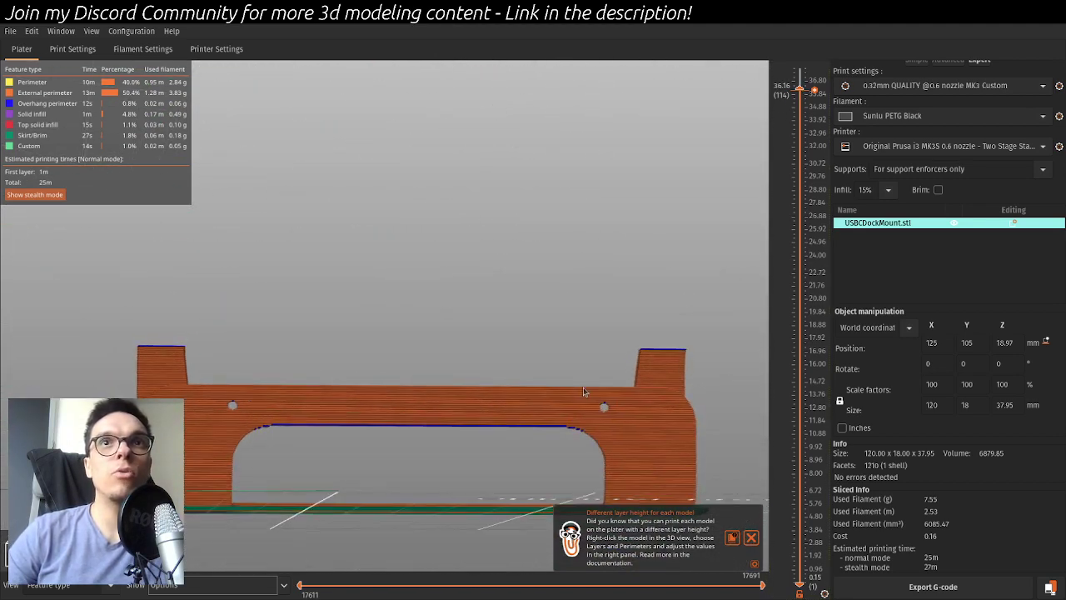
drag(800, 88, 802, 257)
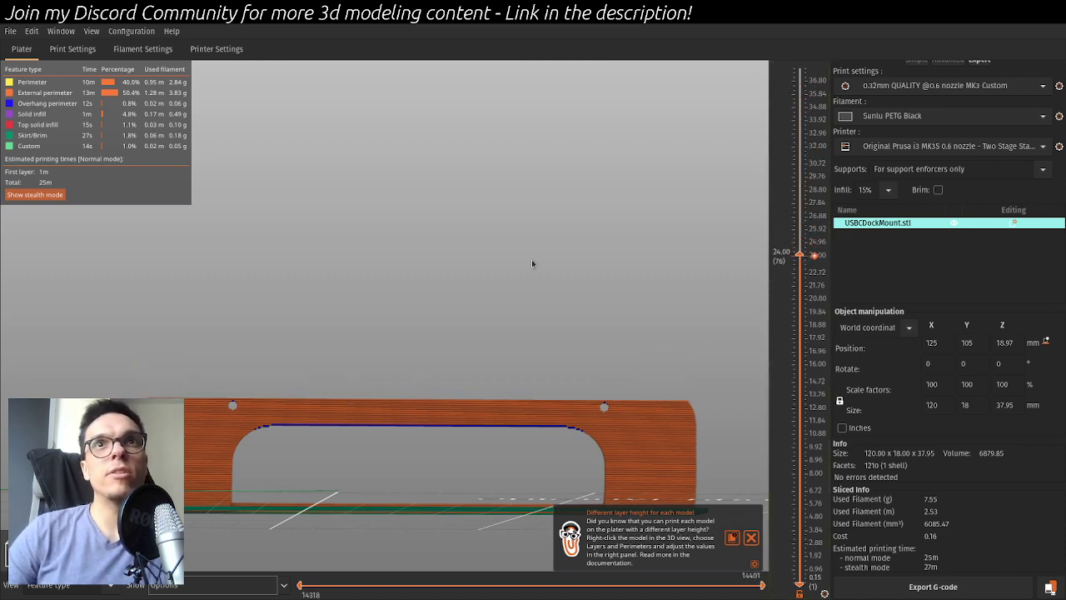
drag(532, 264, 735, 263)
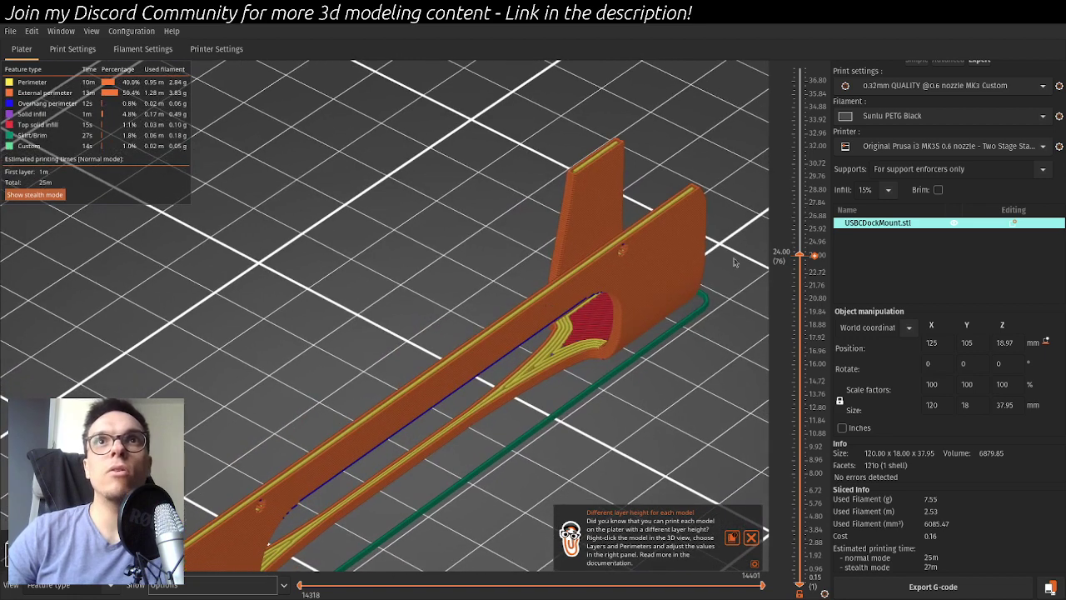
drag(802, 256, 801, 334)
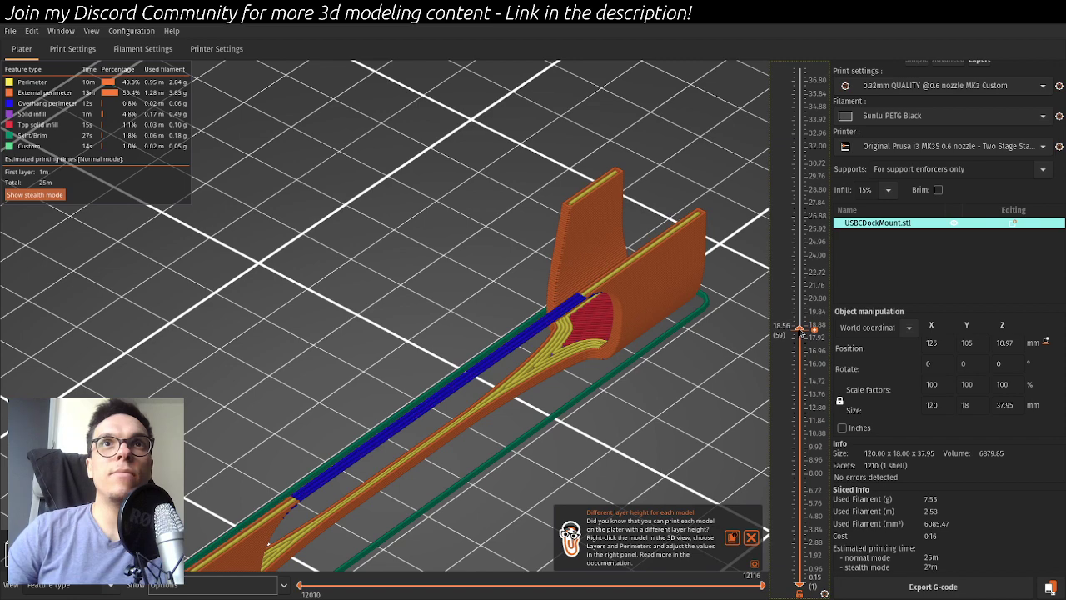
drag(697, 411, 480, 389)
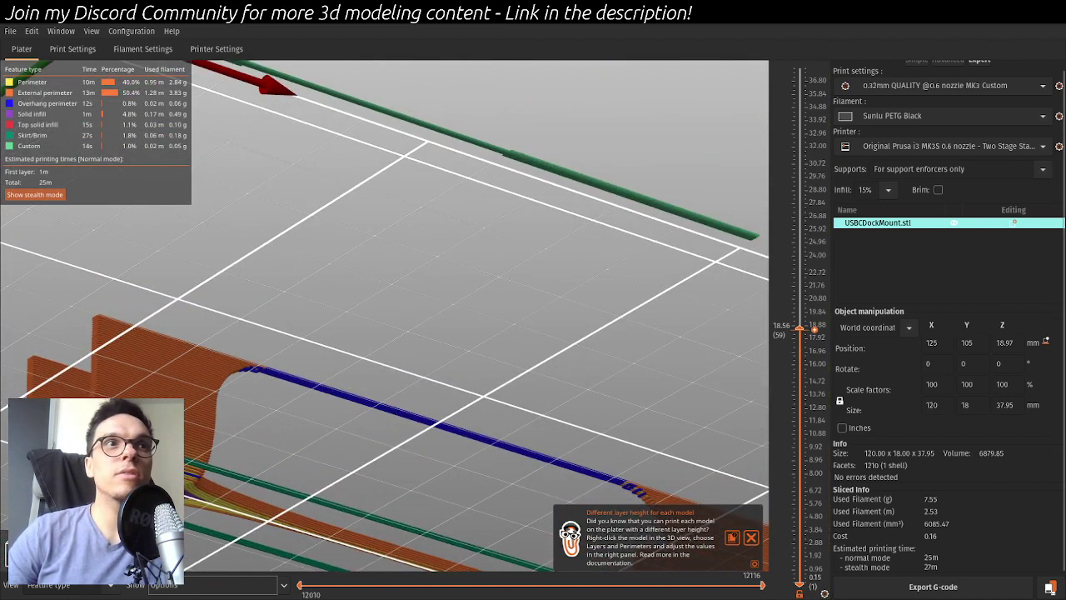
- Paint support enforcers onto the mount's overhanging faces by overhang angle and reslice the model
key(Tab)
key(z)
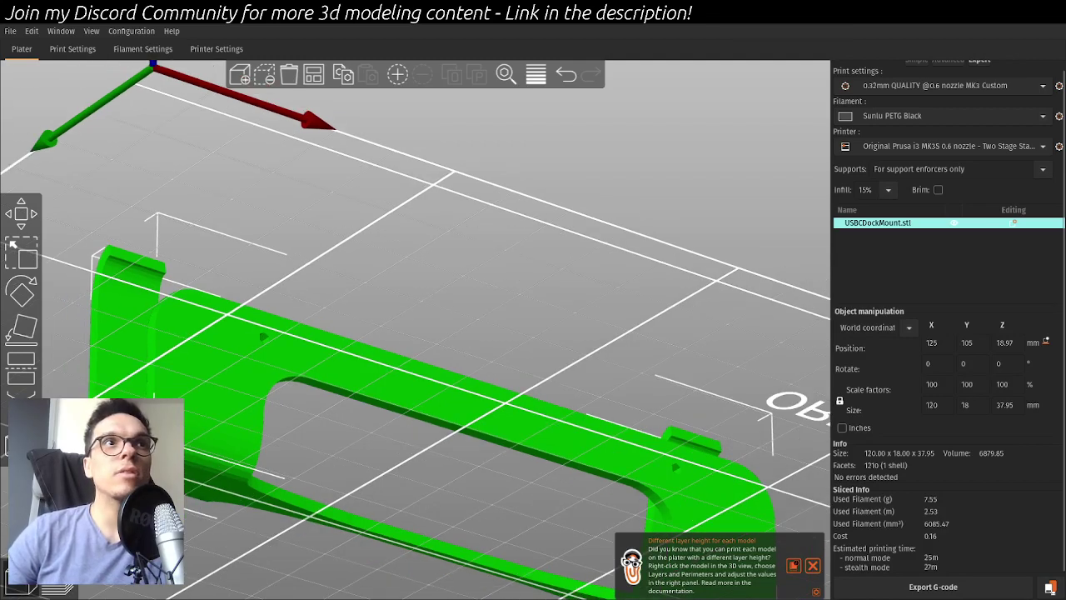
key(l)
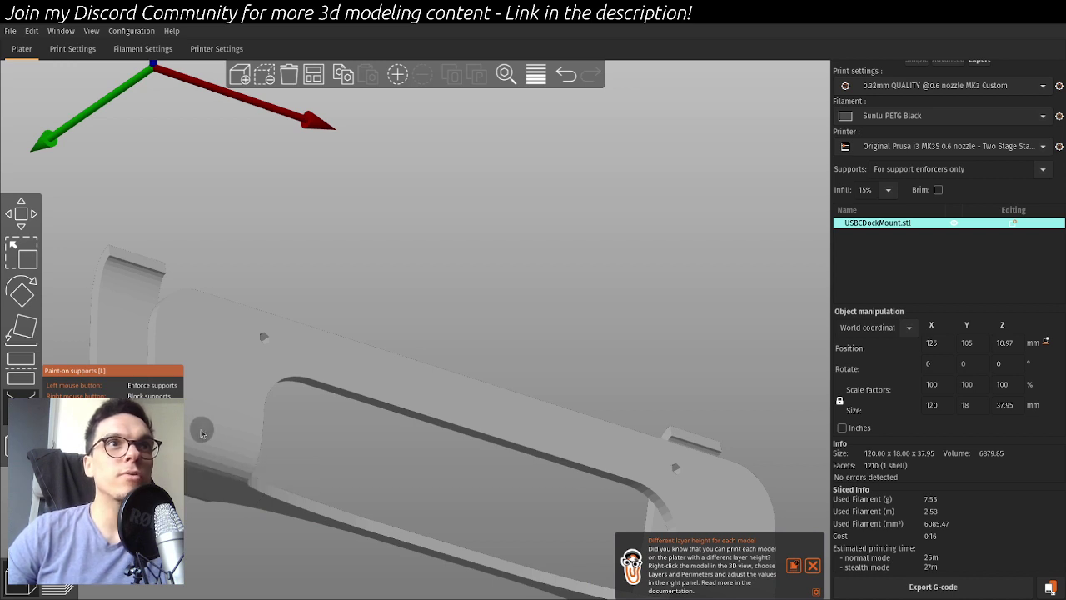
click(116, 428)
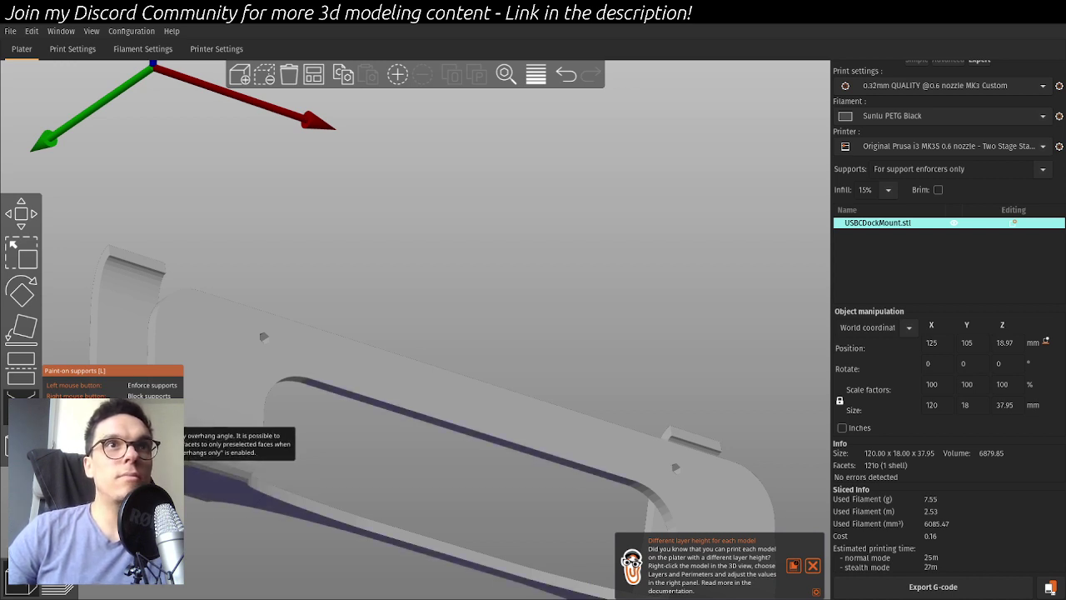
click(127, 438)
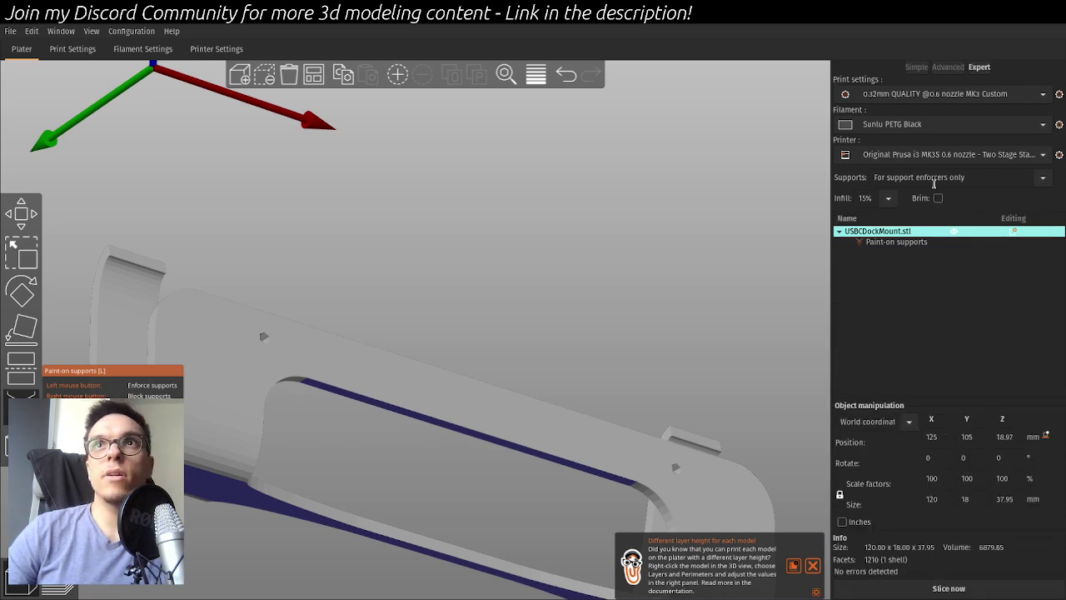
key(ctrl+r)
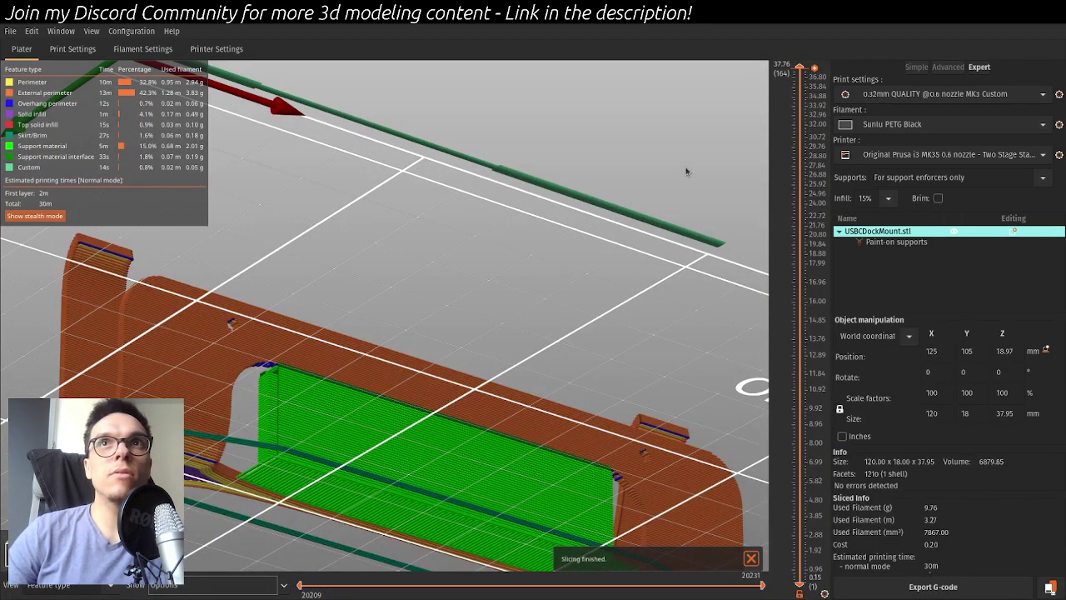
- Examine the generated support material under the window's bridge from several angles
drag(686, 171, 796, 69)
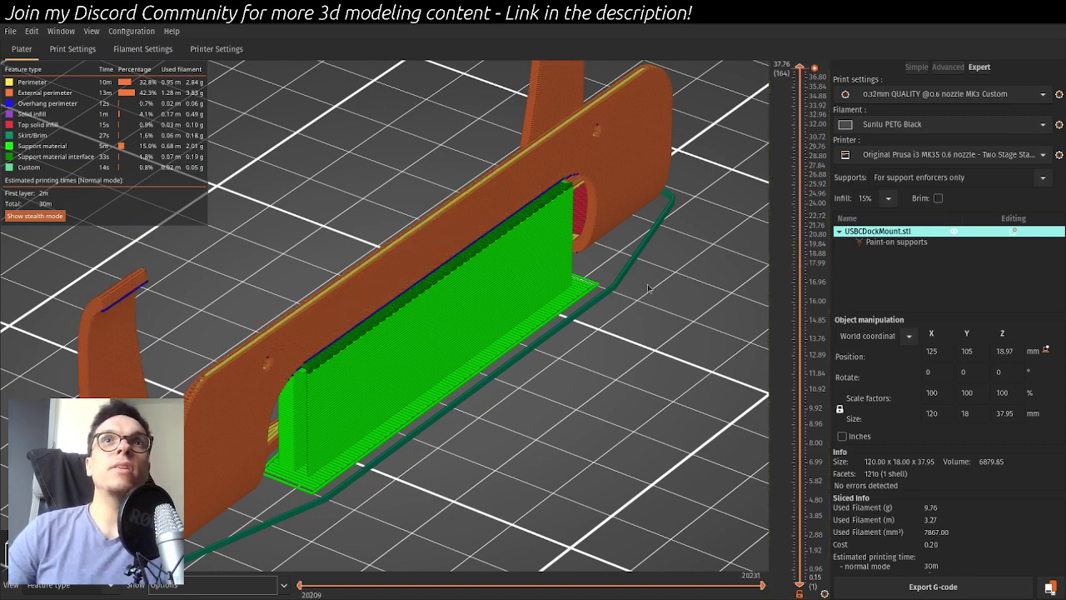
scroll(650, 288, down, 8)
drag(545, 385, 406, 342)
drag(347, 401, 42, 167)
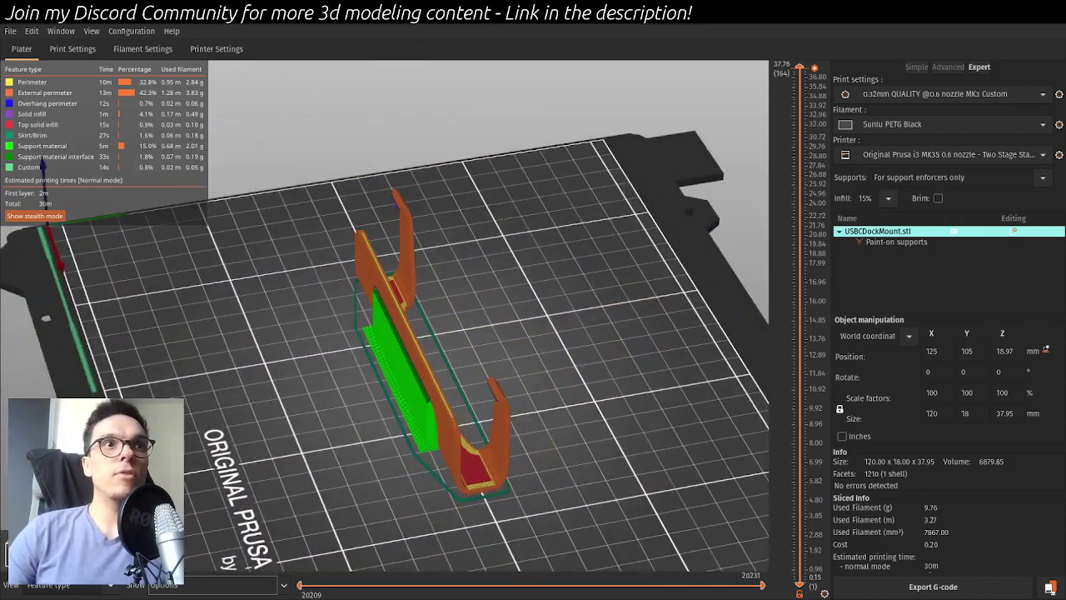
- Stand the dock mount upright by placing its short end face on the bed, and slice it in that orientation
key(Tab)
drag(665, 358, 496, 475)
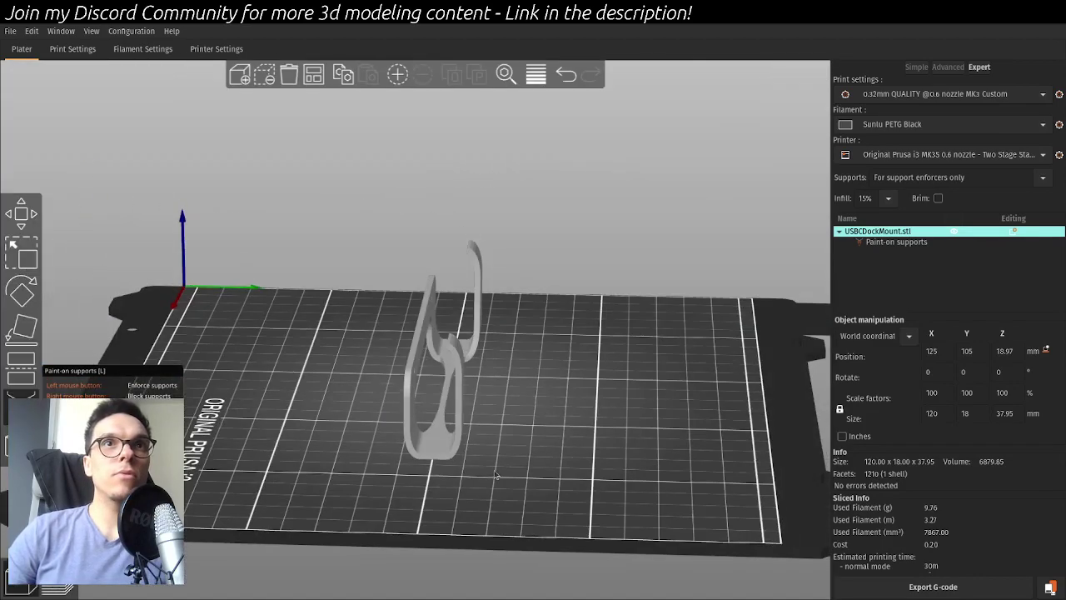
click(33, 295)
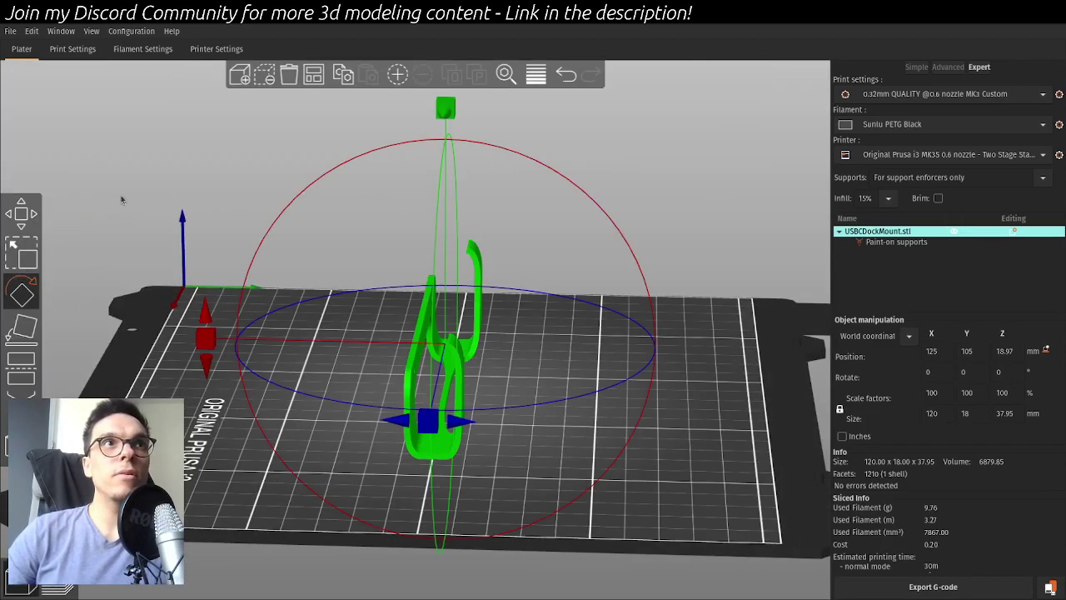
click(27, 337)
drag(279, 483, 462, 503)
click(557, 433)
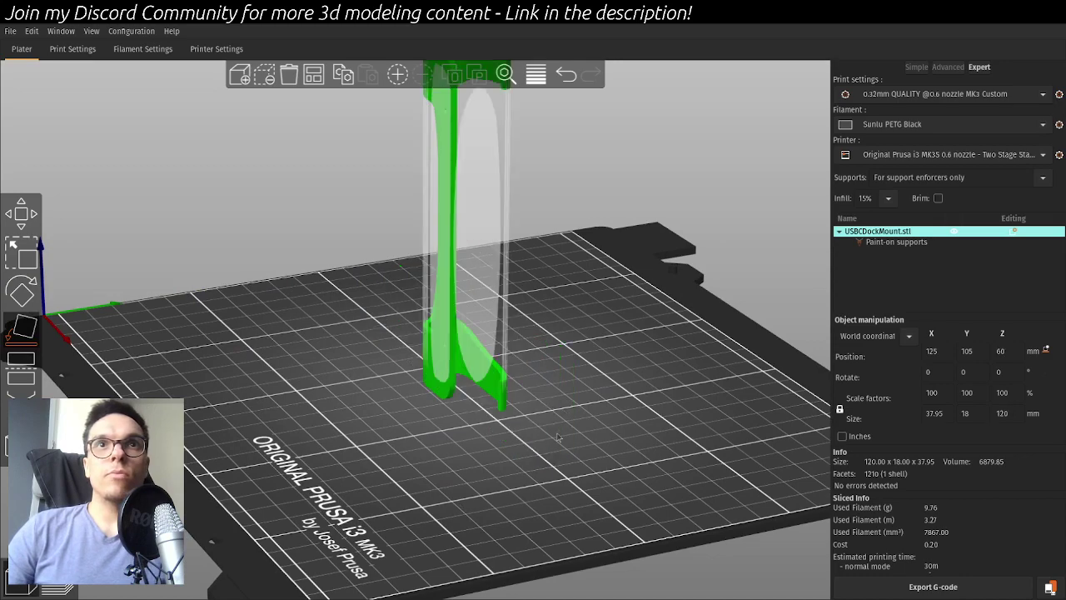
drag(775, 308, 630, 380)
click(917, 584)
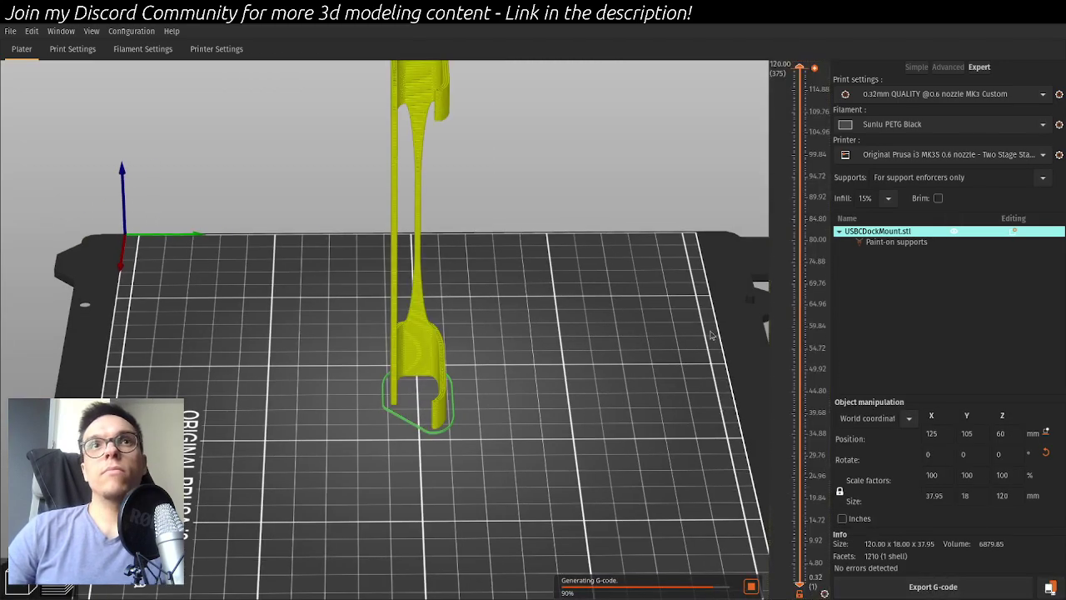
- Examine the upright mount's sliced preview from below and from the side for overhanging perimeters
drag(733, 391, 535, 280)
scroll(534, 268, up, 3)
drag(524, 366, 437, 187)
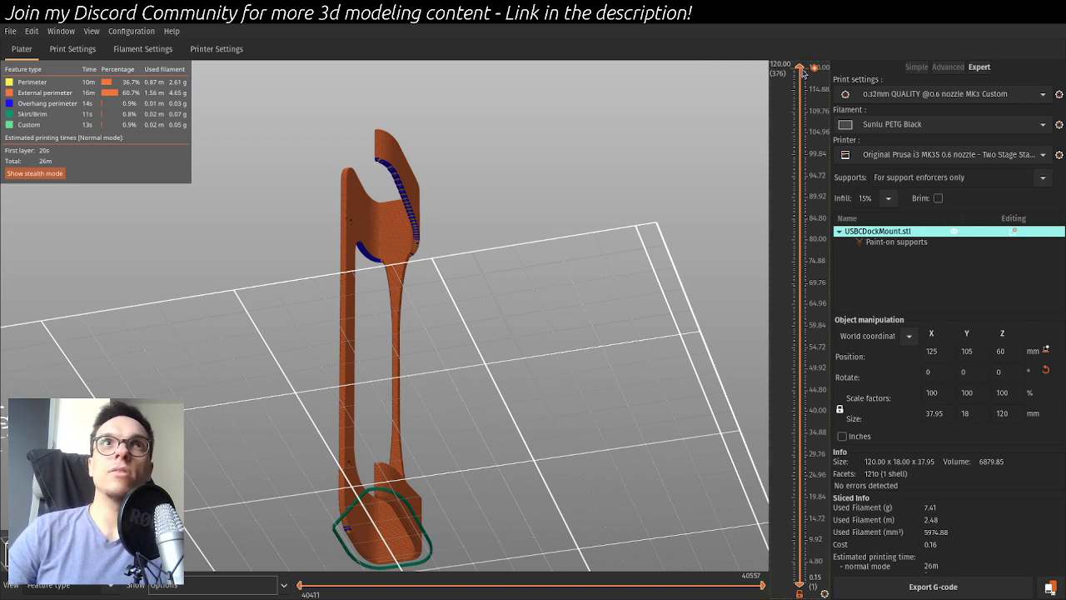
mouse_move(803, 73)
mouse_down()
mouse_move(829, 141)
mouse_move(831, 93)
mouse_move(800, 66)
mouse_up()
mouse_move(630, 276)
mouse_down()
mouse_move(599, 291)
mouse_move(644, 263)
mouse_up()
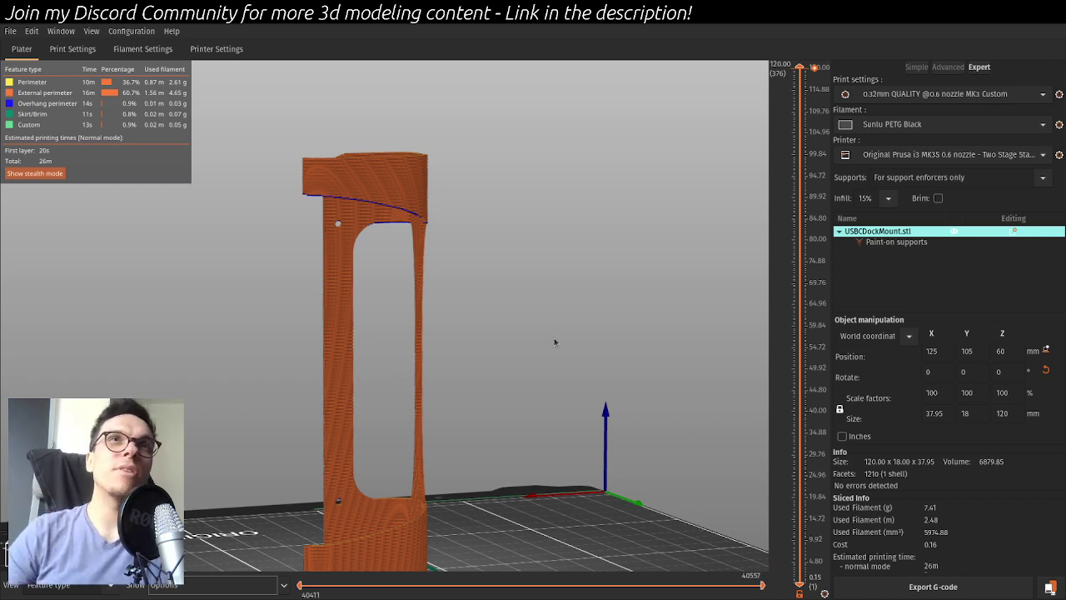
drag(555, 341, 560, 304)
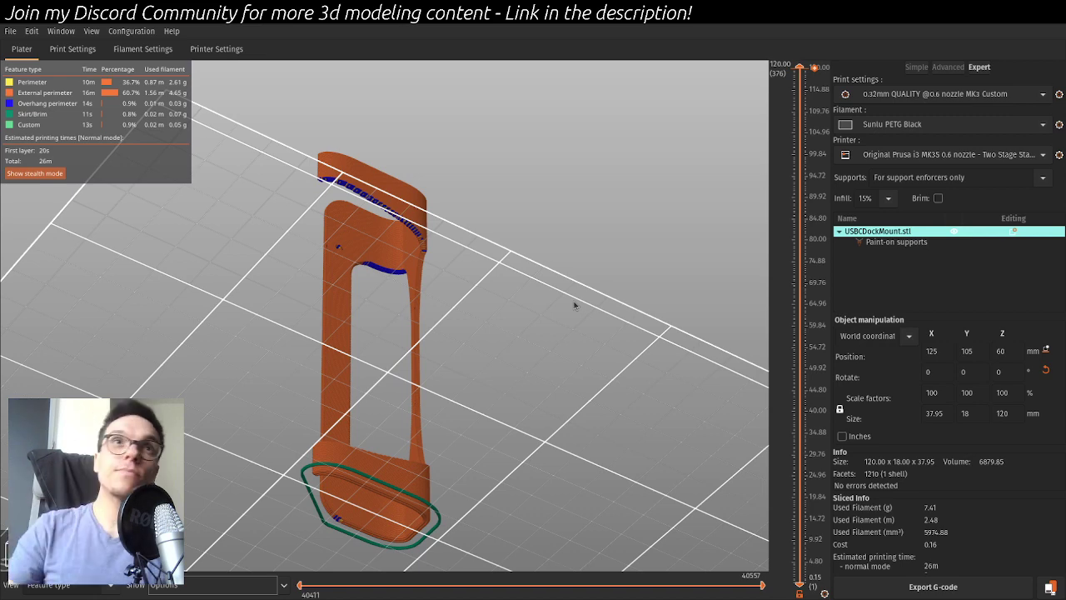
- Examine the overhangs at the upright mount's upper hook and window edge up close, and compare its whole shape from both sides
drag(519, 312, 542, 331)
scroll(416, 232, up, 5)
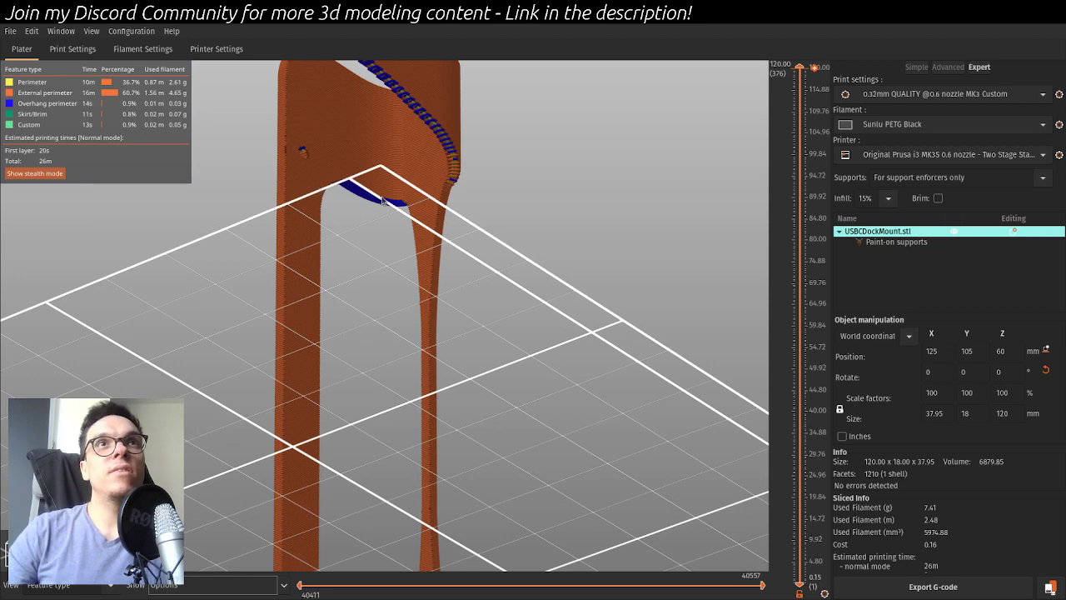
drag(381, 200, 402, 149)
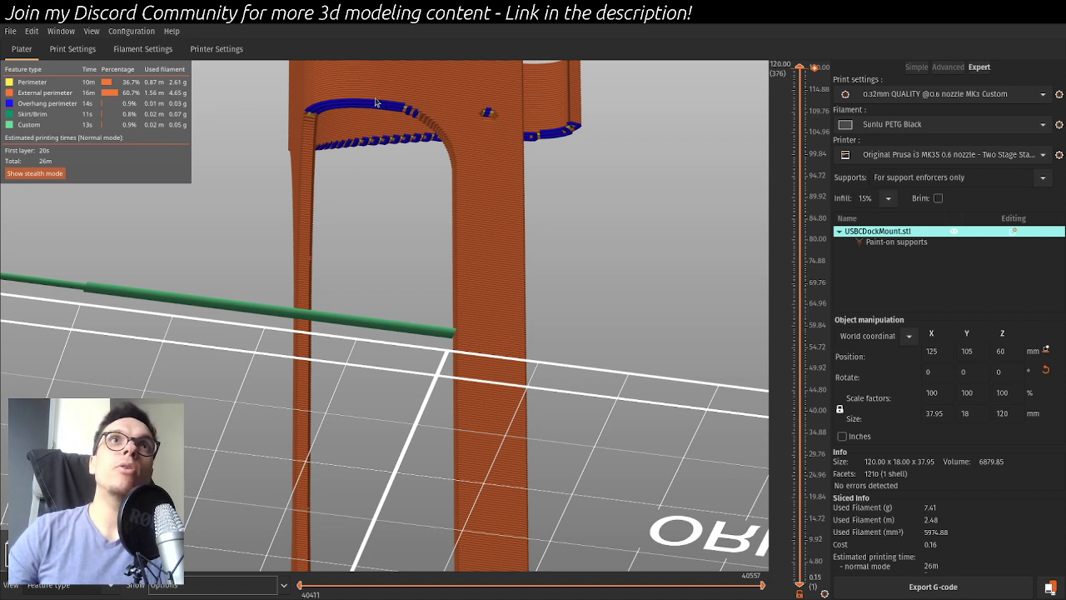
scroll(337, 290, down, 5)
drag(338, 290, 392, 408)
scroll(450, 279, down, 7)
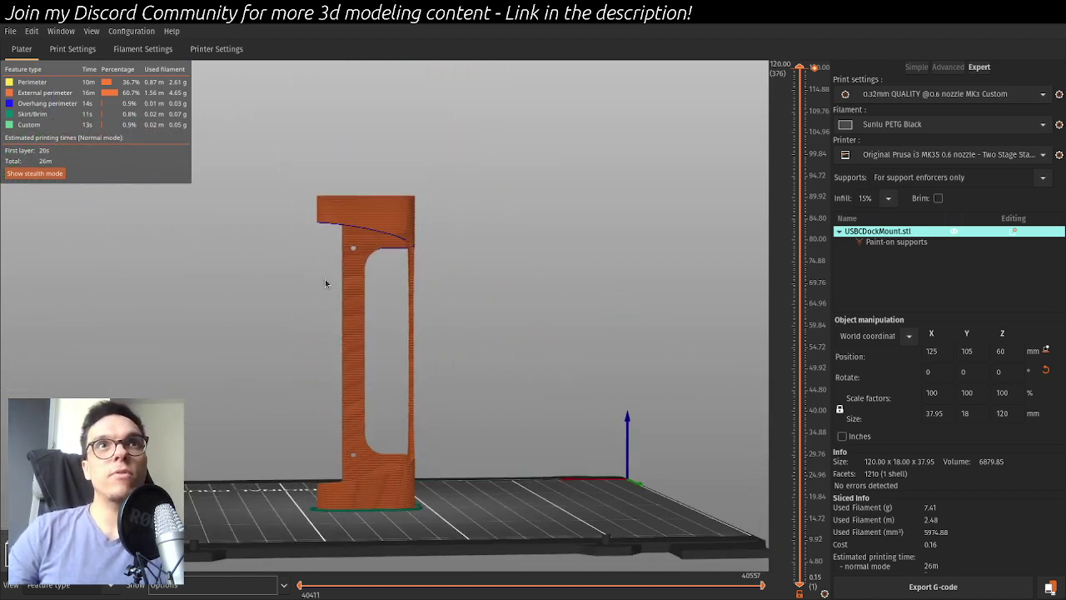
drag(325, 284, 438, 273)
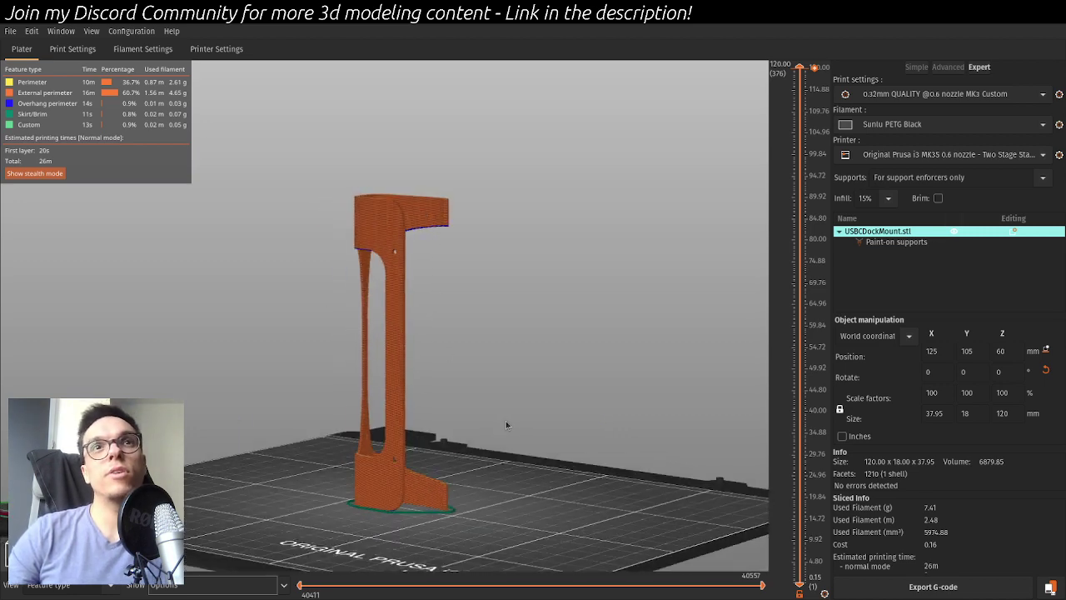
drag(506, 420, 493, 257)
- Return to the model editor and lay the dock mount back down on its long base face
key(Tab)
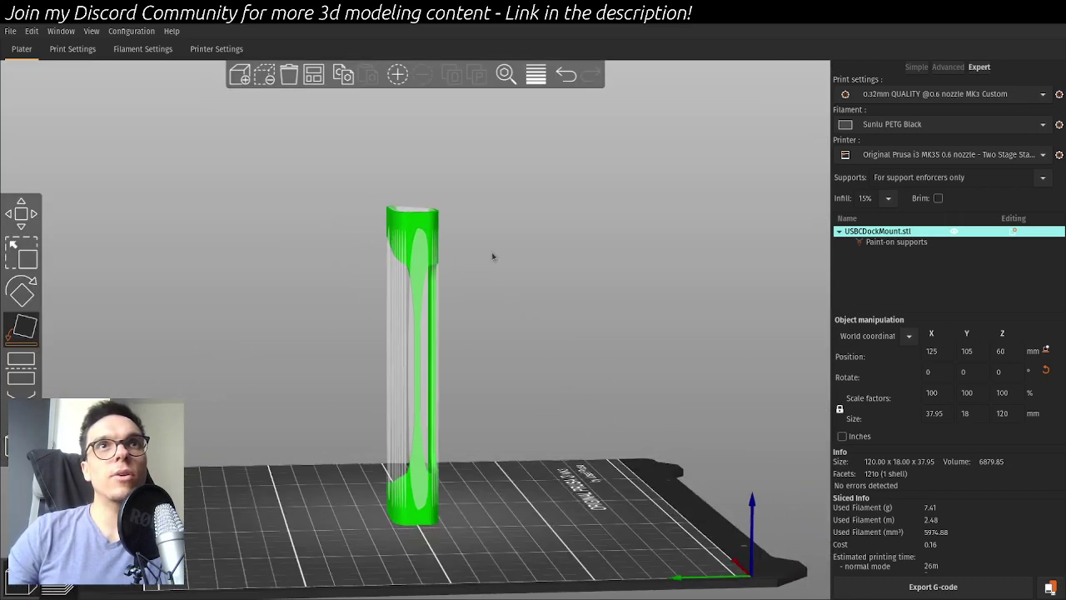
click(419, 263)
drag(283, 330, 503, 430)
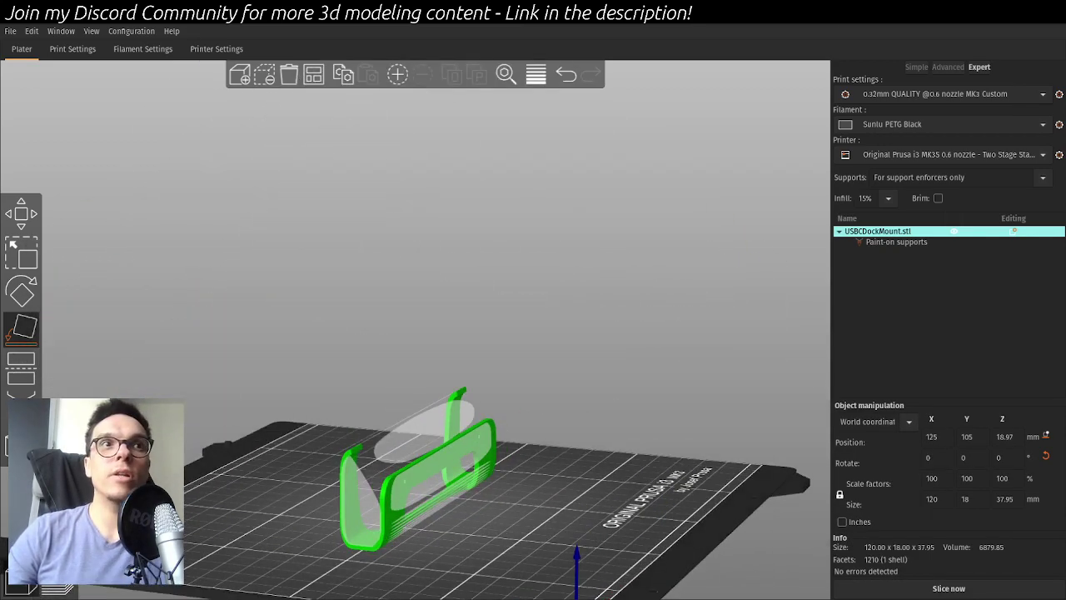
- Finish placing the dock mount on its long base face and slice it in that orientation
click(140, 290)
key(ctrl+a)
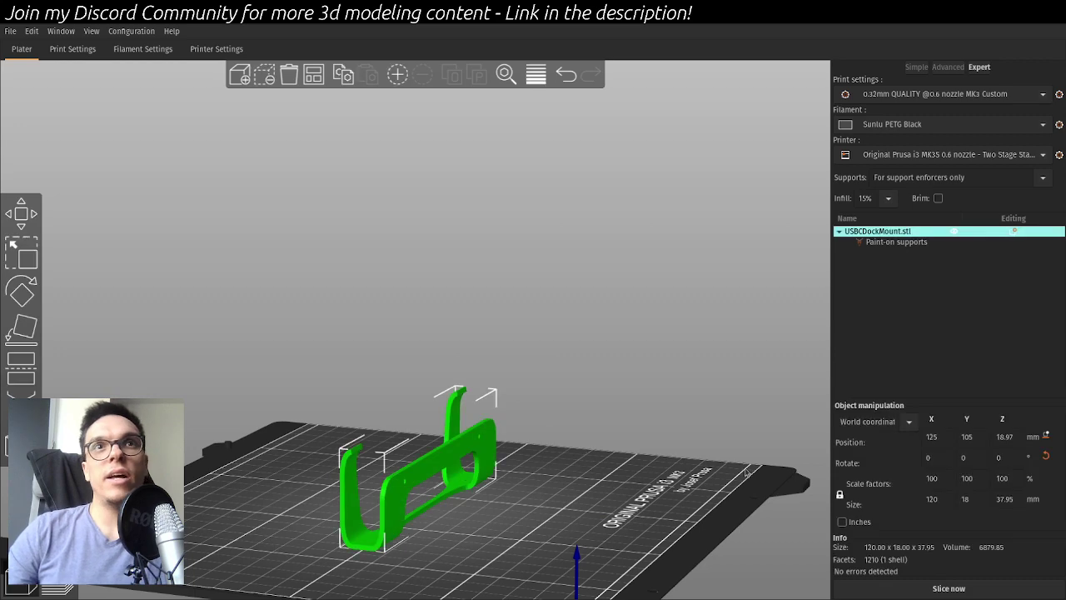
click(964, 592)
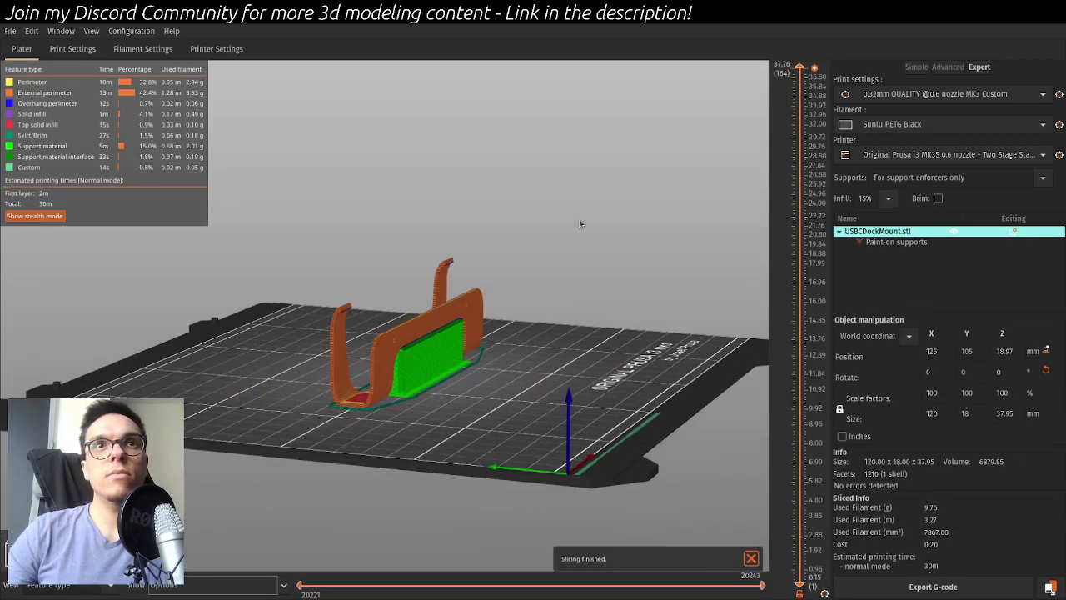
- Examine the support block under the window and the hook overhangs in the flat mount's sliced preview from several angles
scroll(594, 491, up, 5)
drag(594, 491, 383, 389)
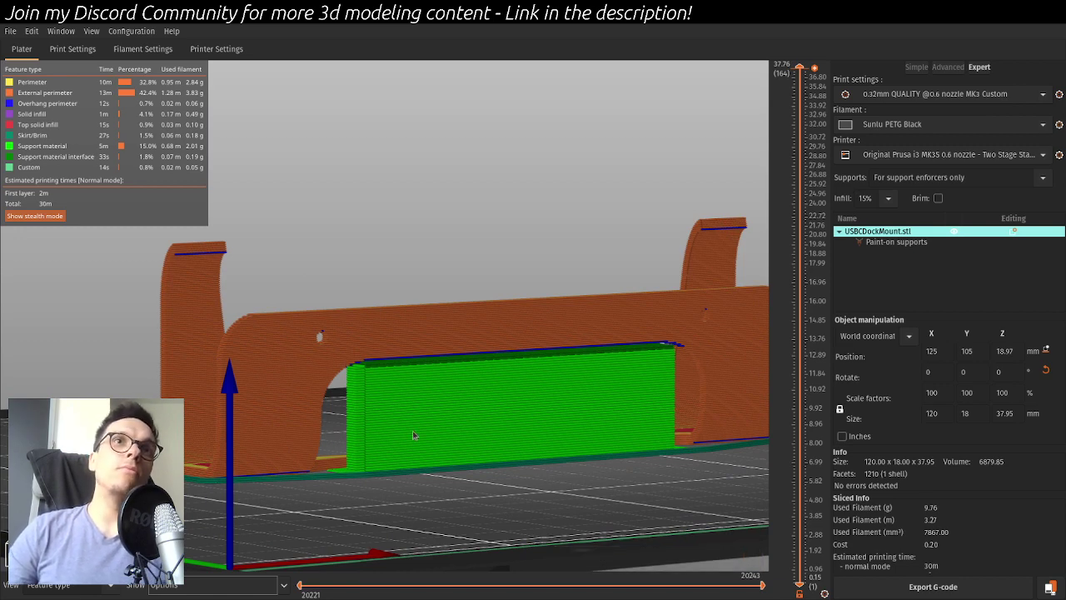
drag(447, 417, 456, 362)
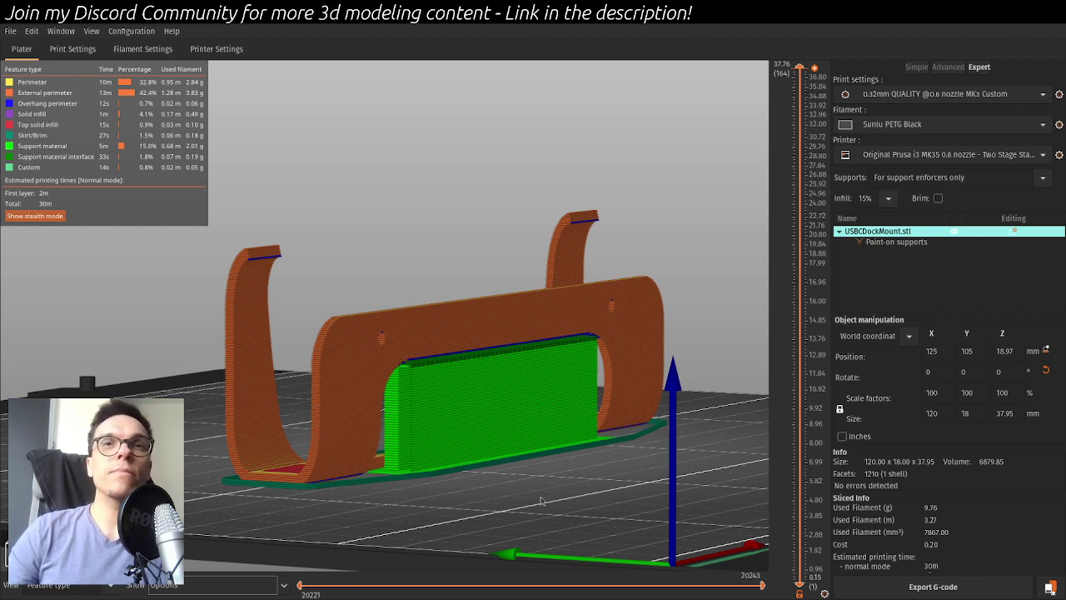
drag(528, 504, 475, 497)
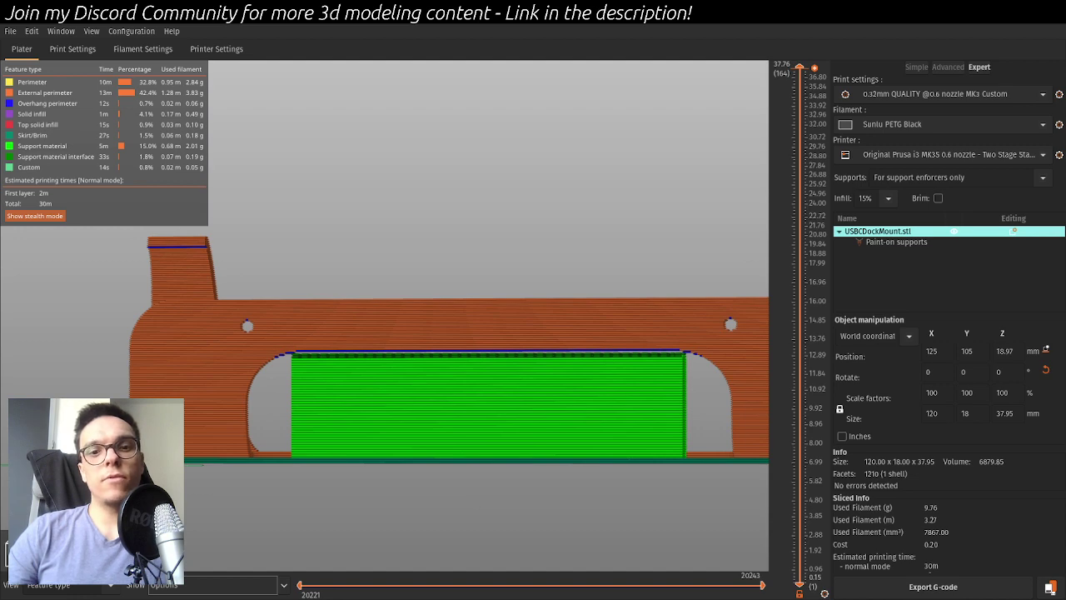
drag(347, 552, 415, 470)
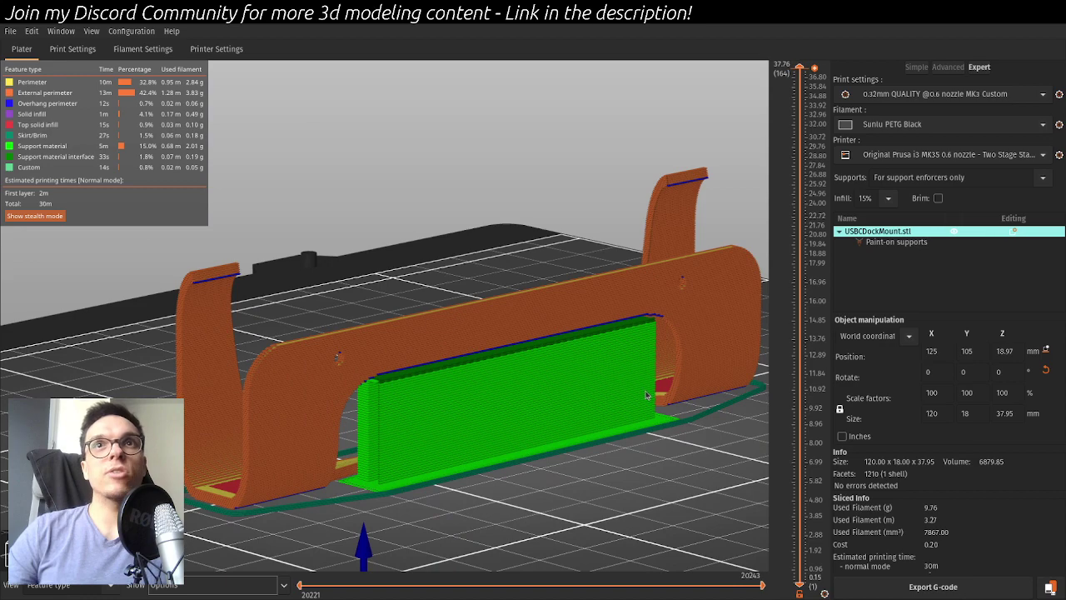
drag(492, 450, 422, 497)
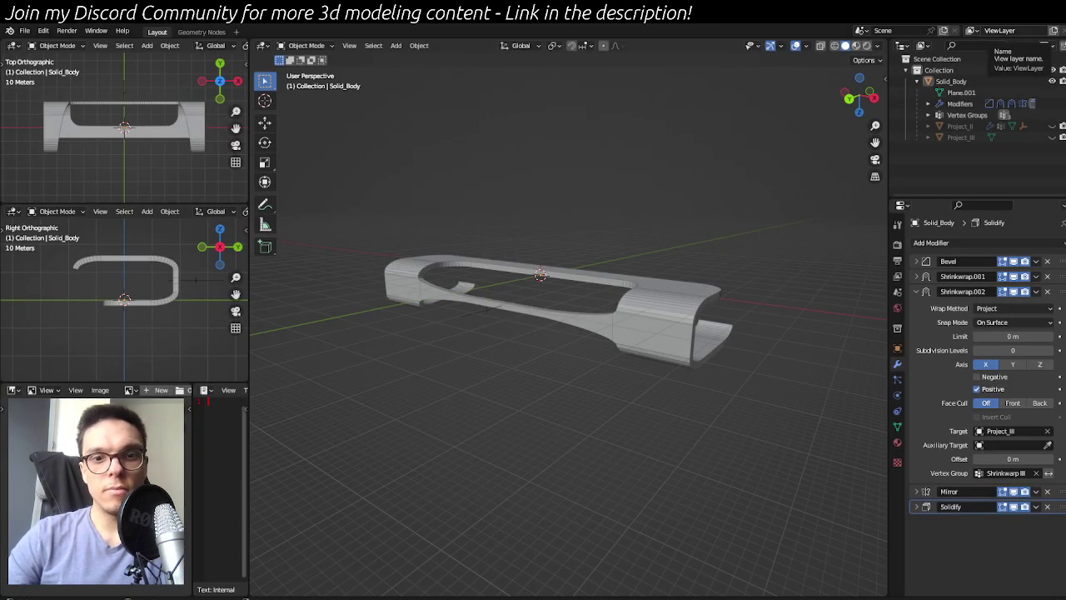
- Switch to Blender and examine the Solid_Body mount's side profile and hook ends from several angles
click(714, 342)
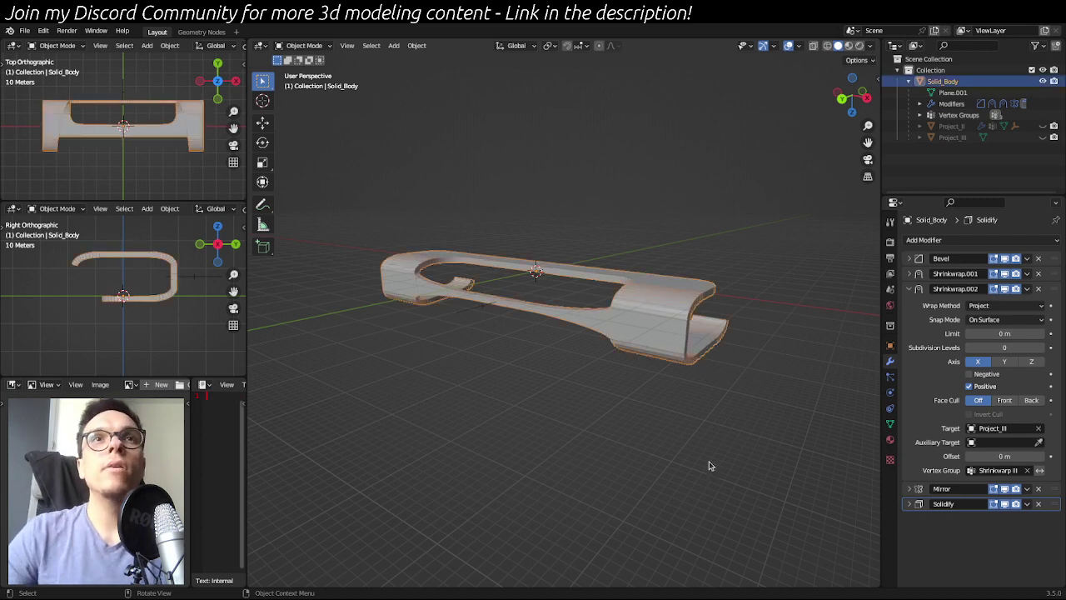
click(717, 433)
middle_drag(718, 433, 602, 419)
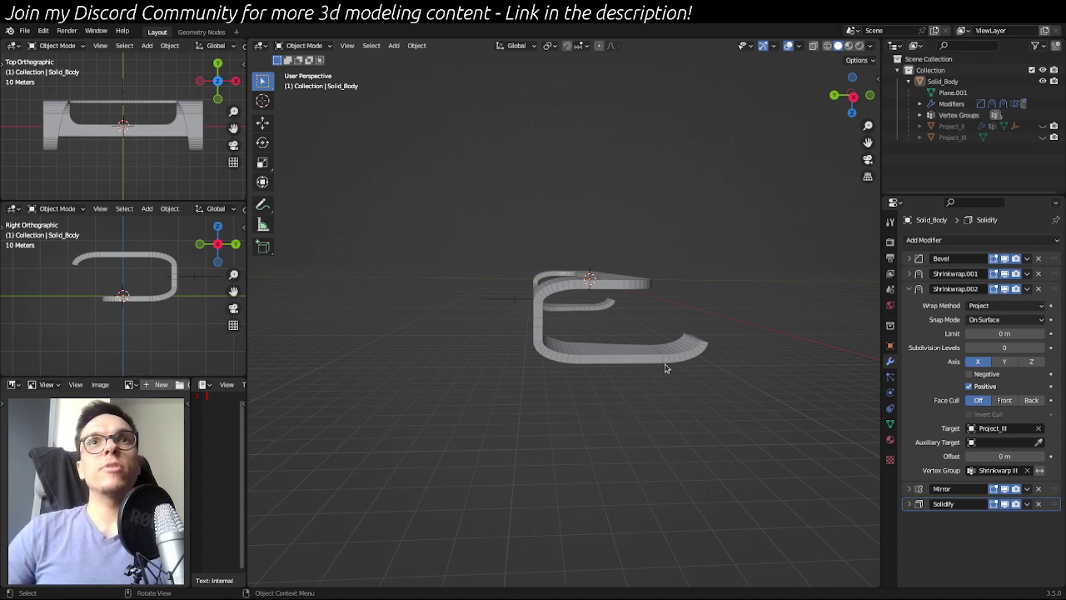
middle_drag(636, 418, 586, 424)
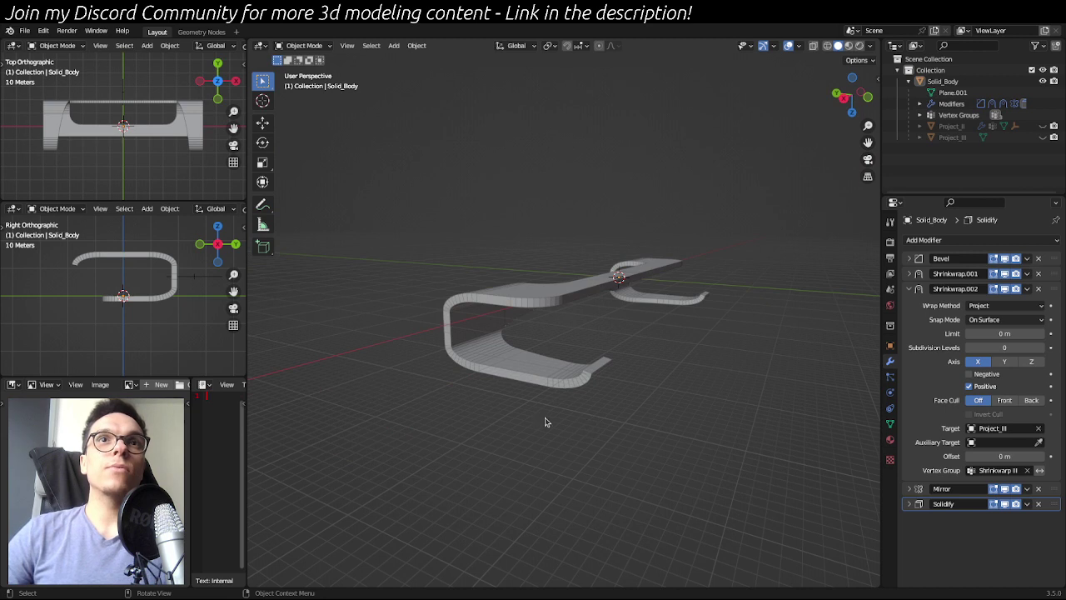
click(566, 288)
click(668, 404)
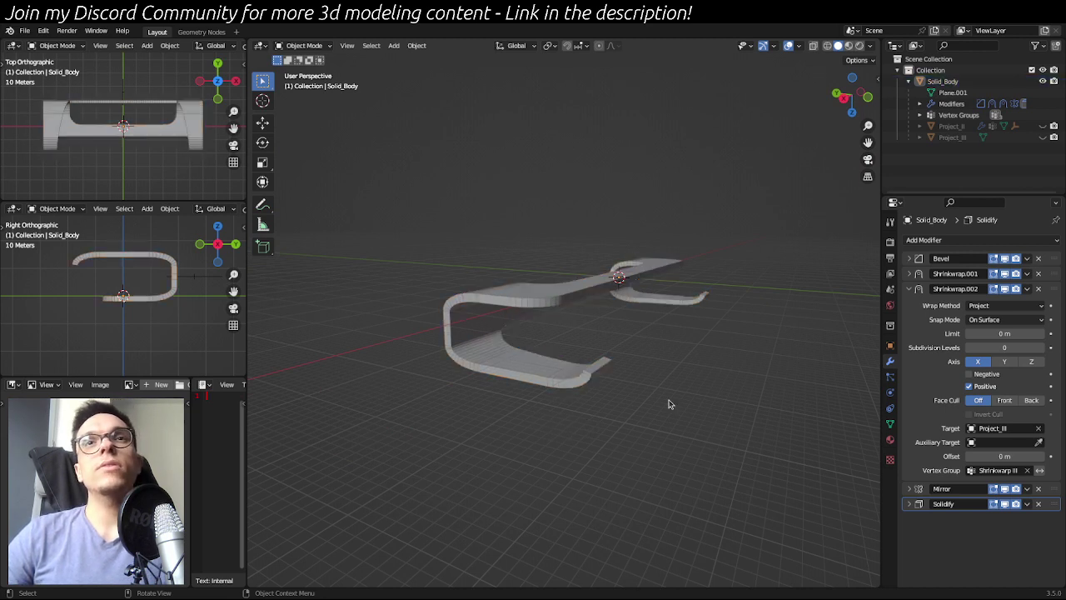
middle_drag(668, 404, 616, 330)
click(584, 315)
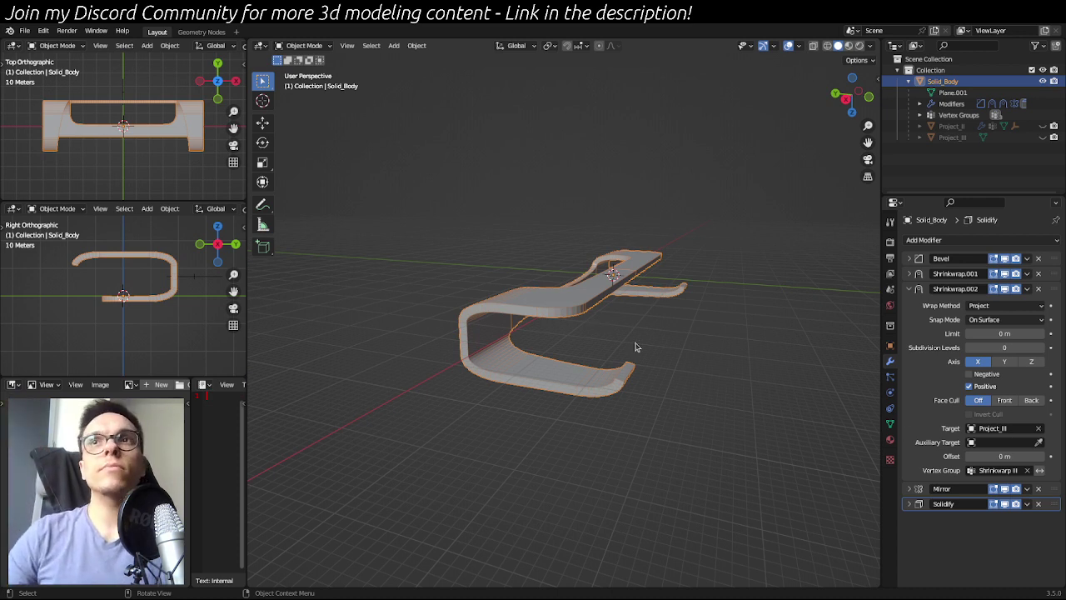
click(507, 474)
middle_drag(629, 404, 664, 374)
key(Tab)
key(Tab)
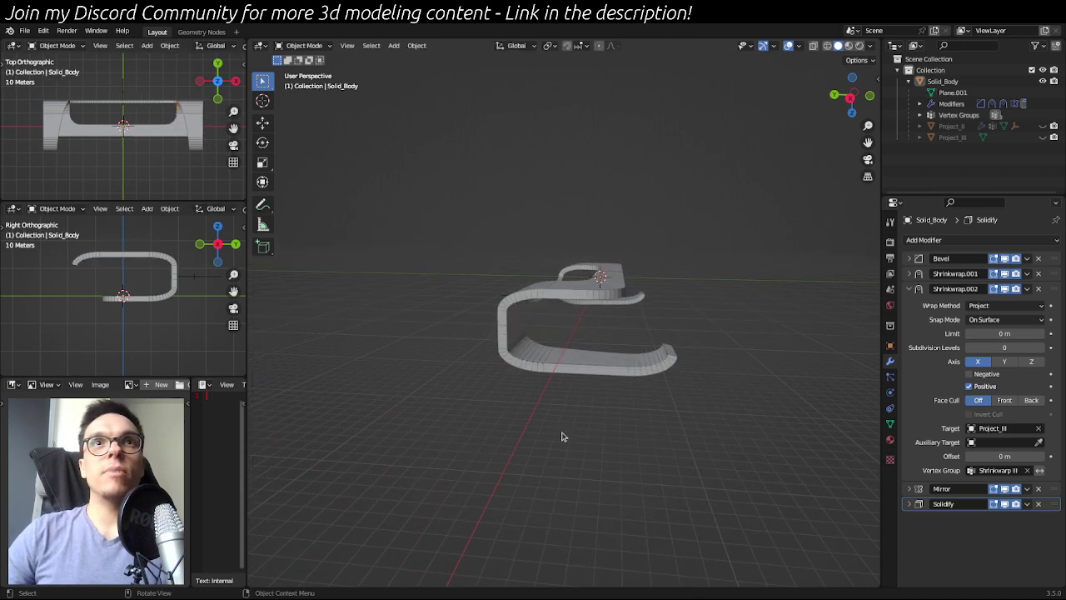
- Add a Bezier curve at the 3D cursor and isolate one of its end control points in Edit Mode
key(shift+a)
mouse_move(553, 380)
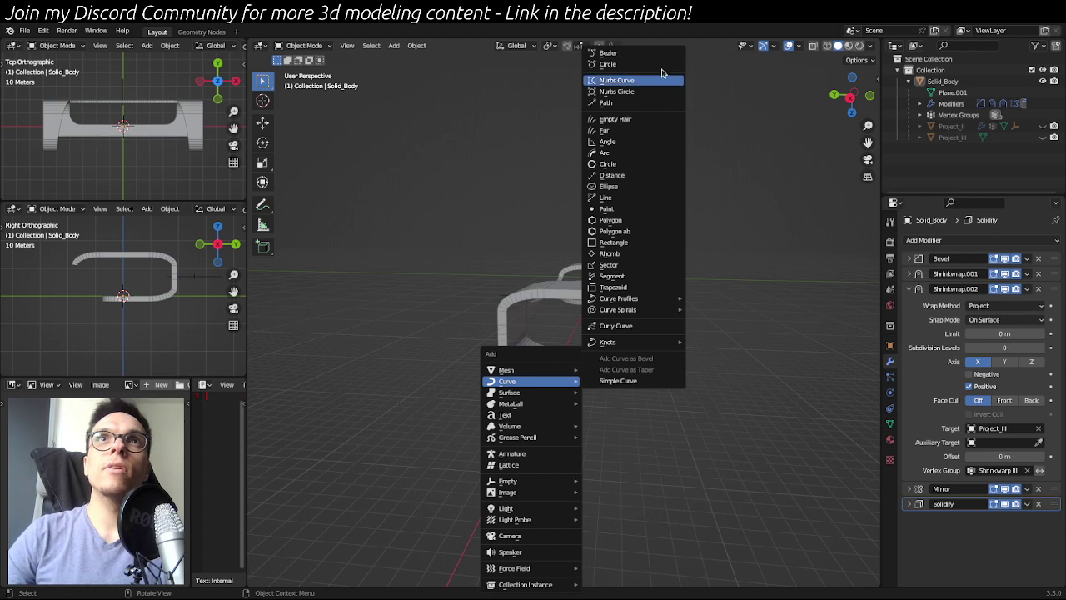
click(608, 54)
middle_drag(687, 316, 609, 296)
scroll(712, 316, up, 5)
key(Tab)
shift+middle_drag(727, 302, 619, 291)
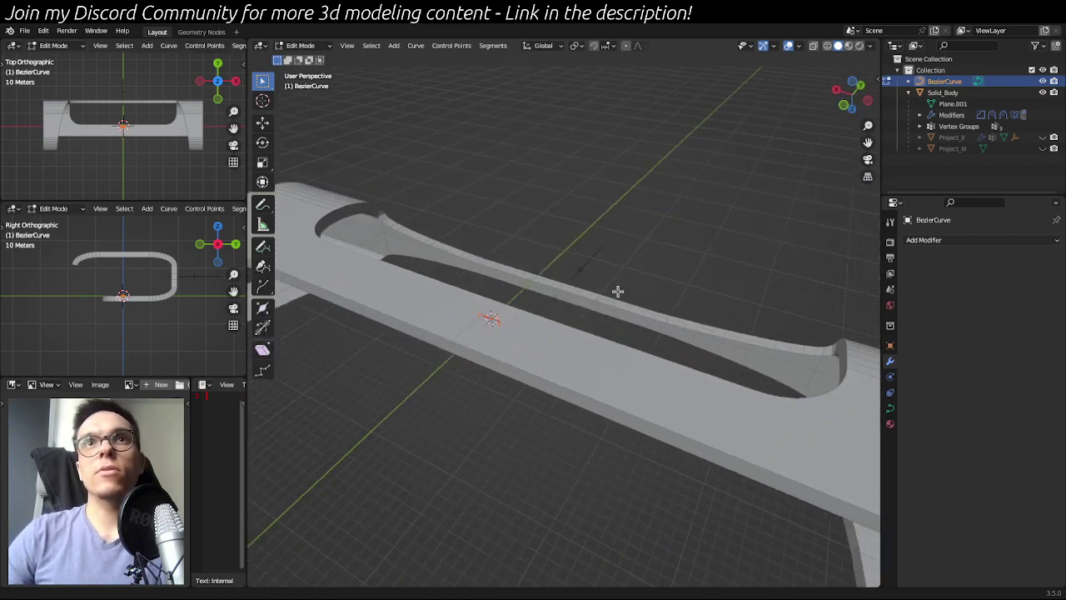
scroll(622, 296, up, 2)
shift+middle_drag(581, 324, 752, 364)
scroll(784, 370, up, 1)
shift+middle_drag(764, 408, 680, 423)
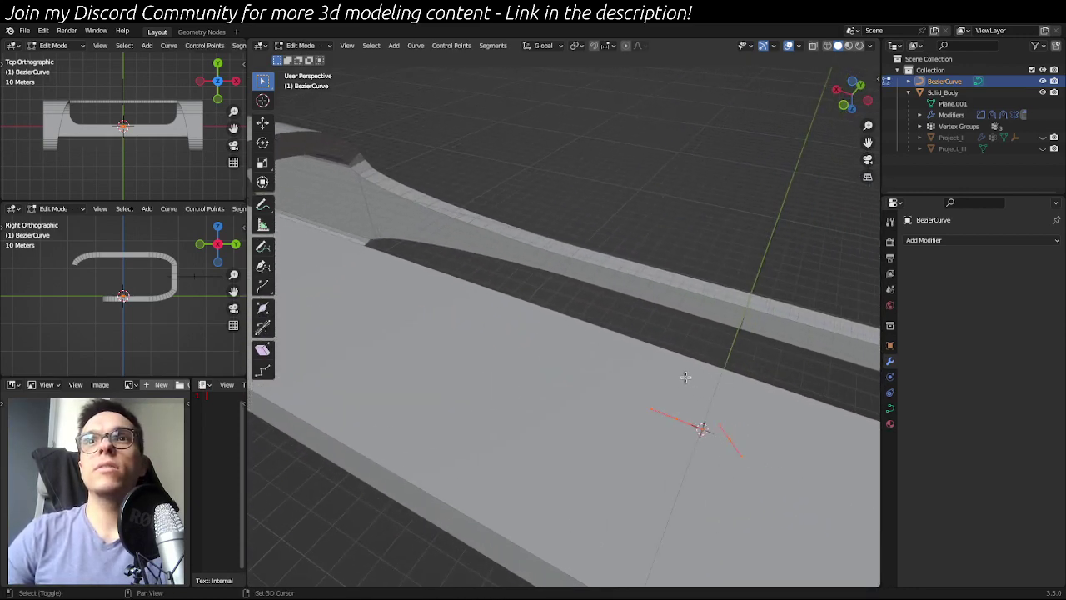
scroll(658, 416, down, 4)
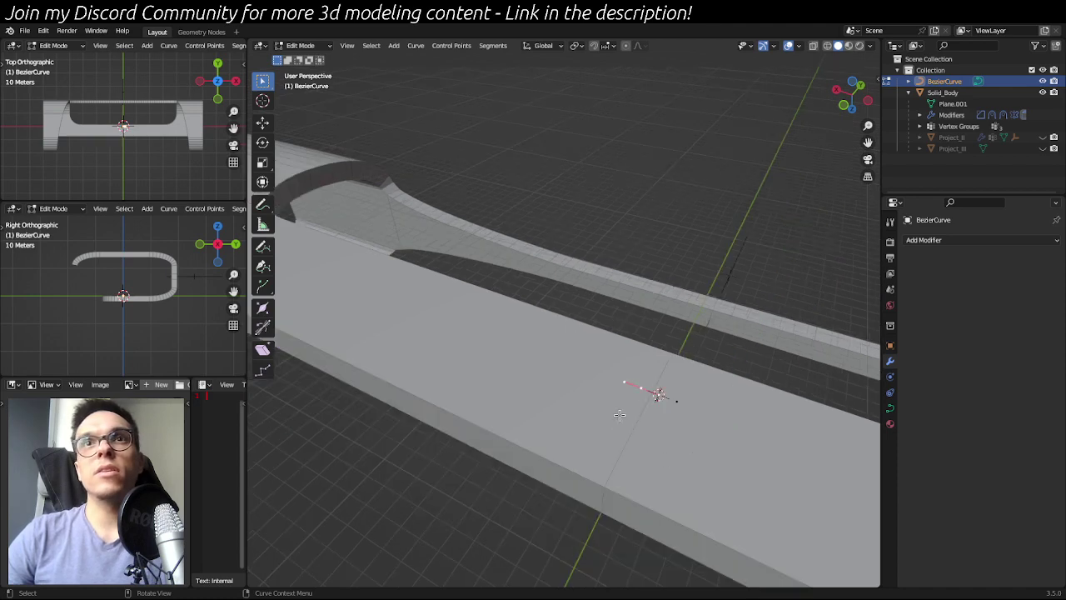
- Enable snapping with Vertex as the snap target
mouse_move(453, 397)
middle_down()
mouse_move(505, 372)
mouse_move(606, 362)
mouse_move(663, 319)
mouse_move(661, 278)
middle_up()
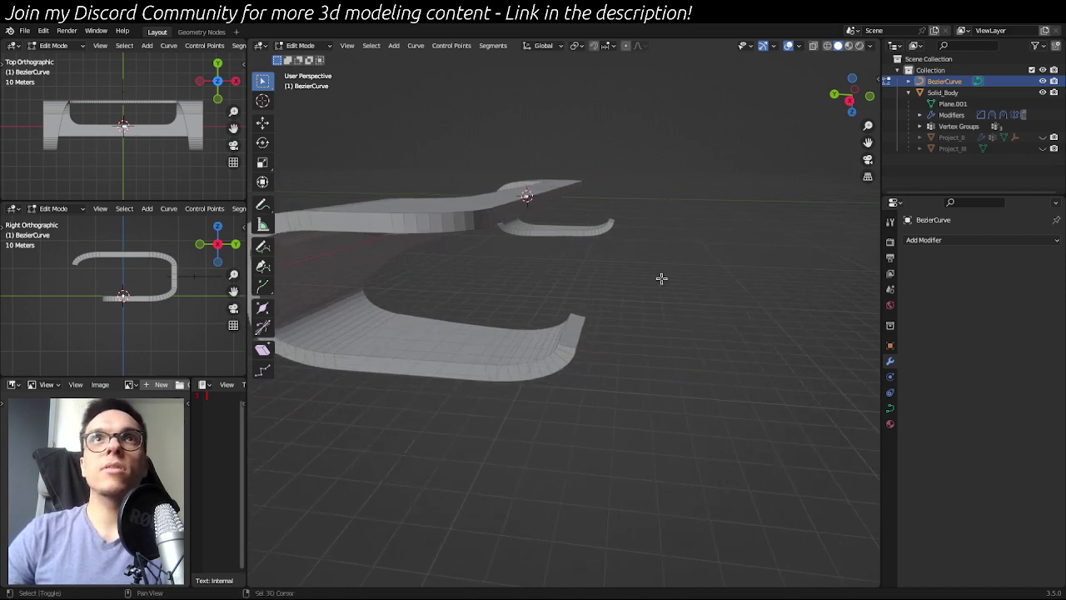
middle_drag(536, 220, 541, 242)
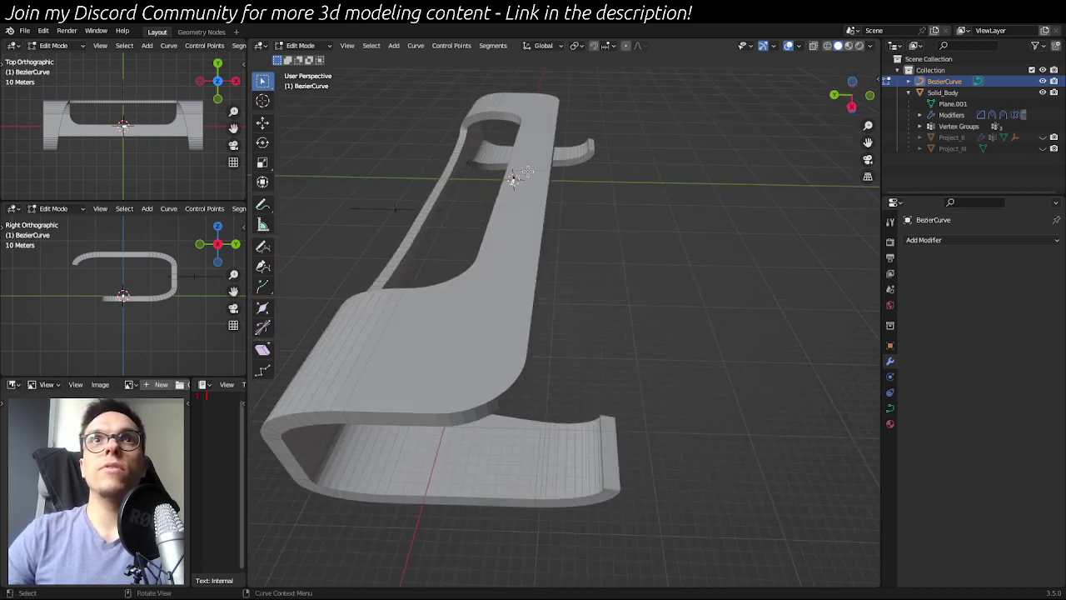
click(613, 48)
click(594, 100)
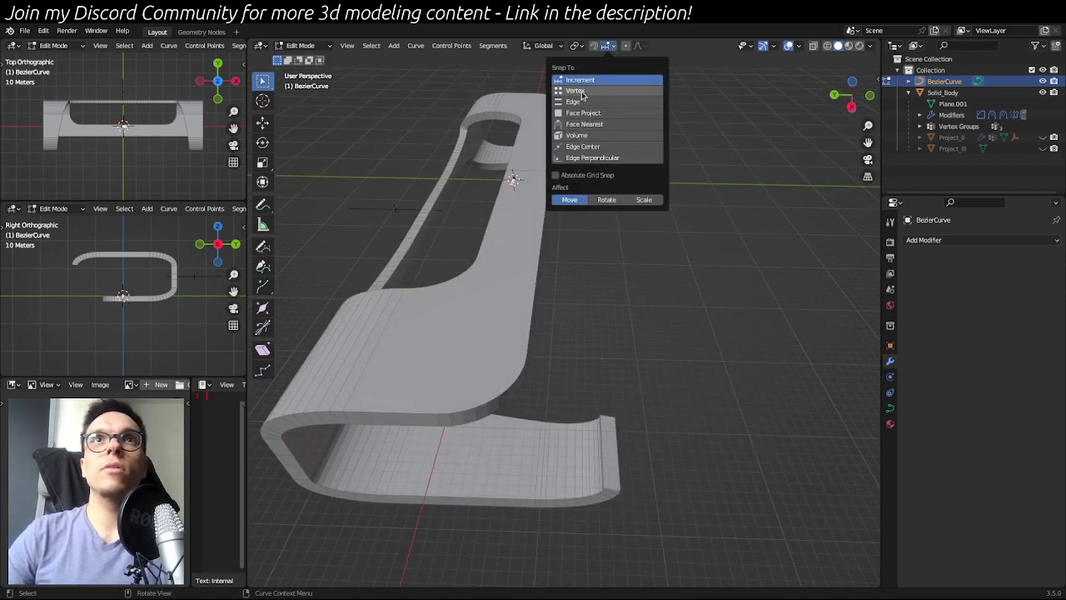
click(595, 46)
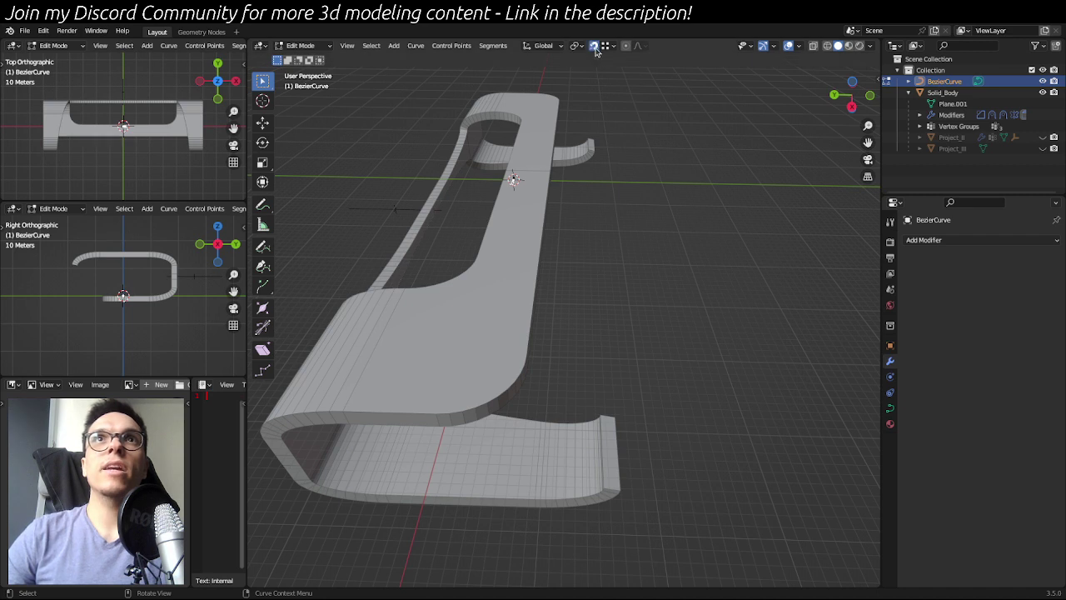
click(613, 47)
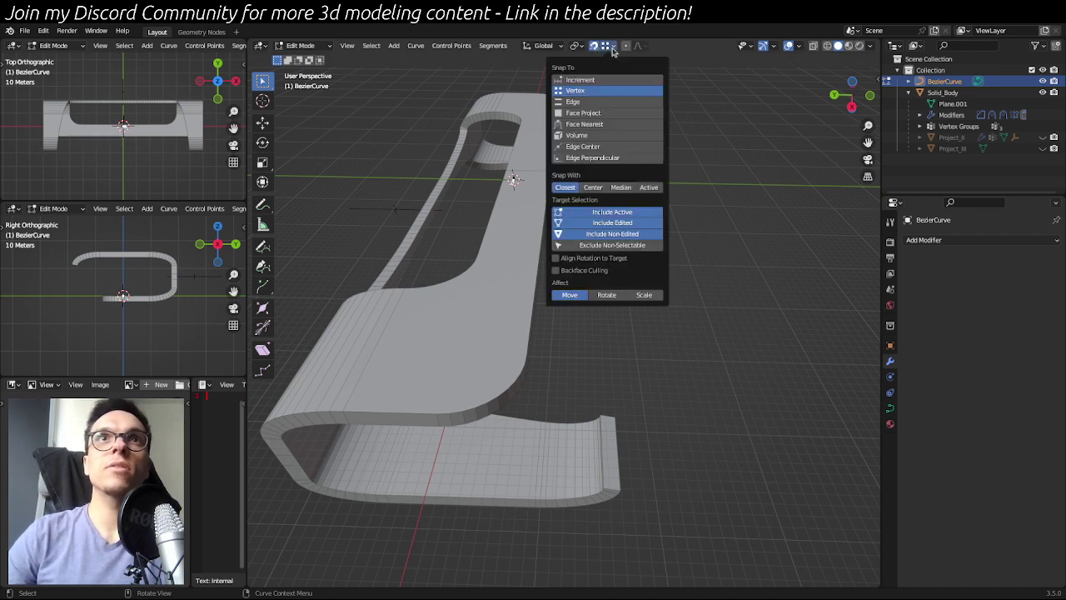
click(601, 55)
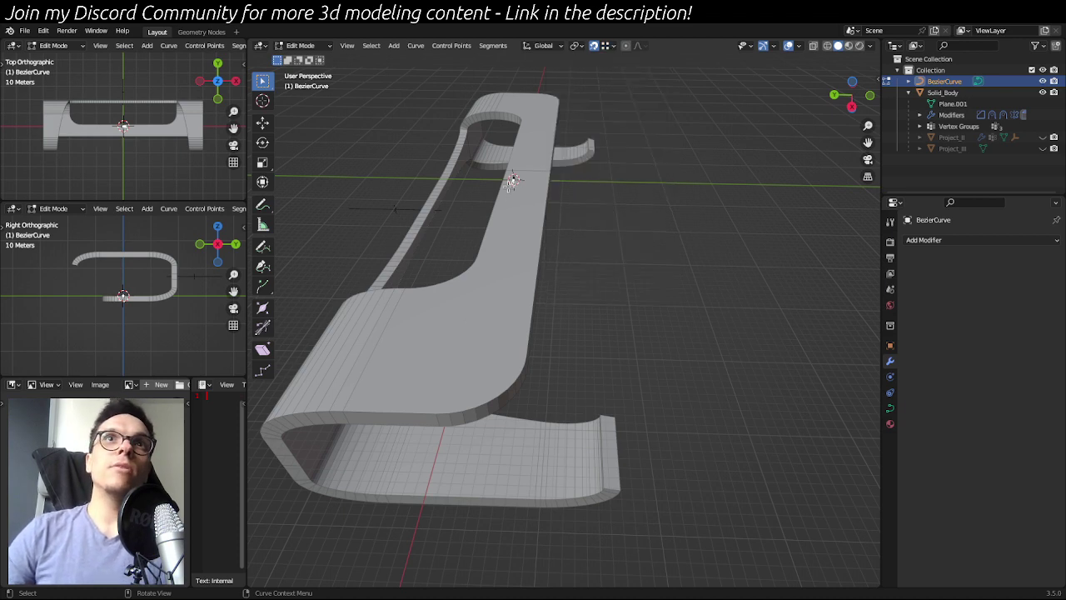
middle_drag(576, 191, 483, 221)
scroll(666, 164, up, 6)
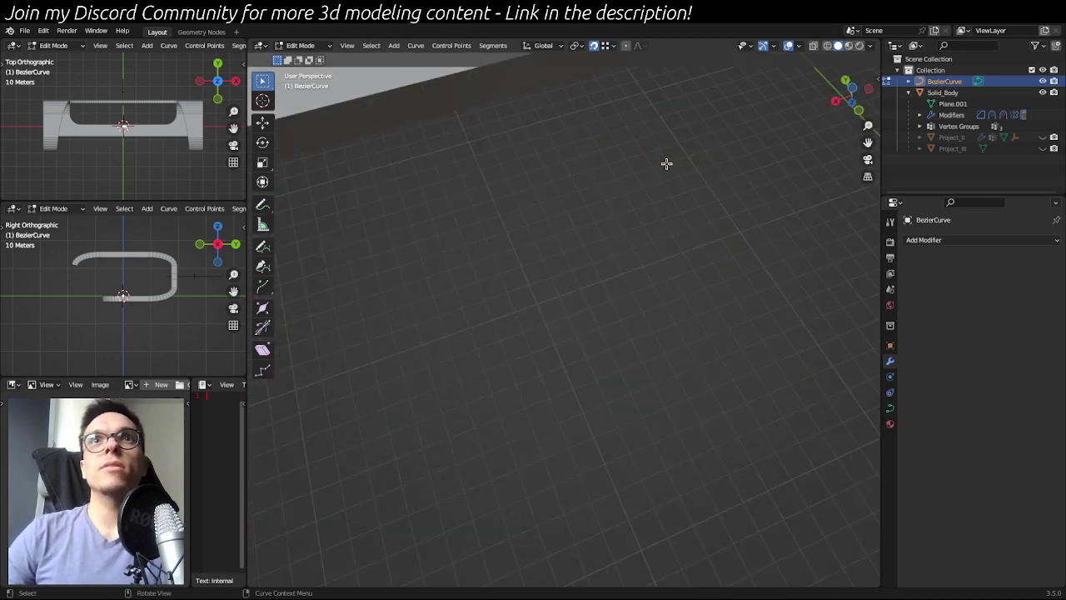
shift+middle_drag(666, 164, 548, 387)
scroll(549, 386, up, 2)
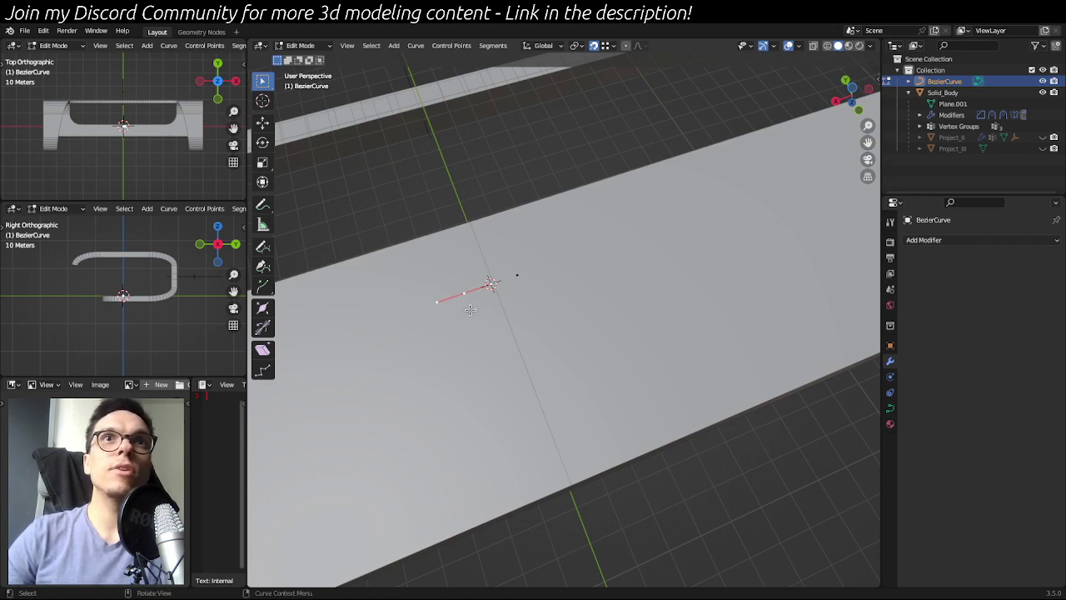
middle_drag(491, 433, 683, 325)
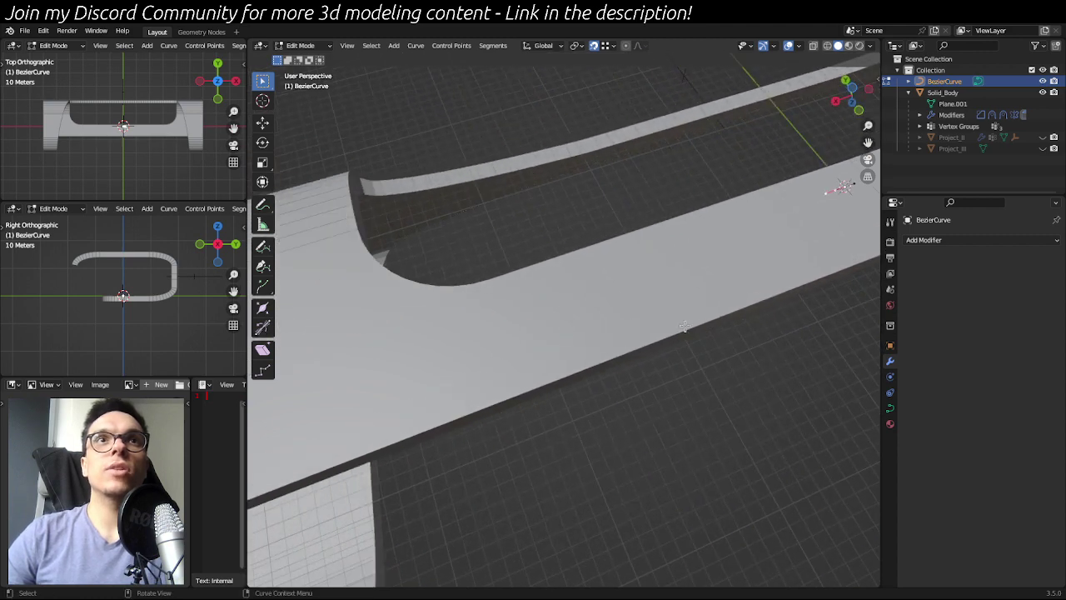
key(e)
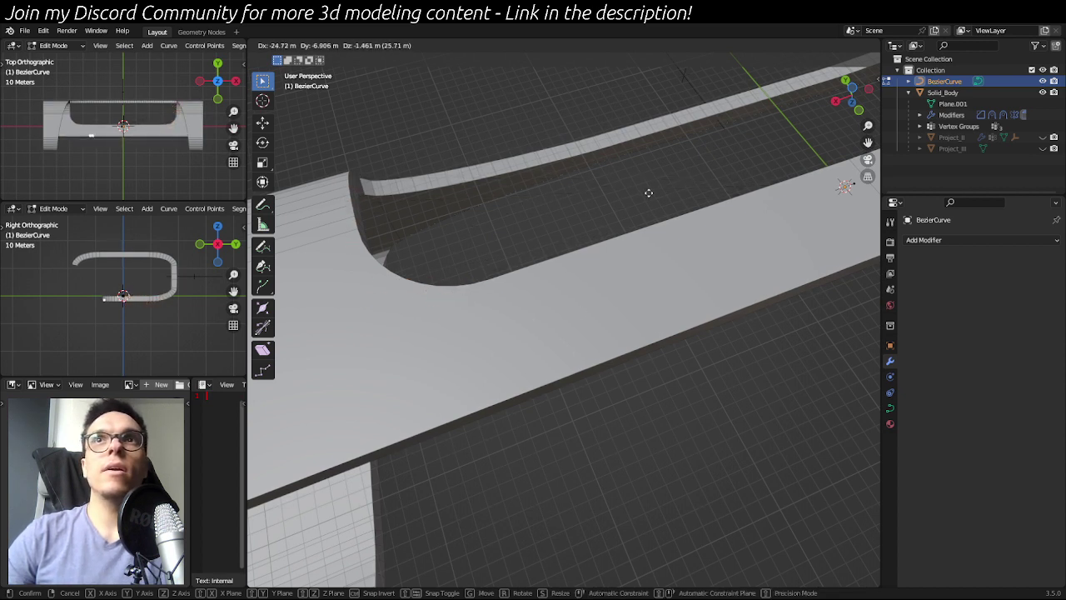
click(424, 281)
scroll(472, 405, down, 5)
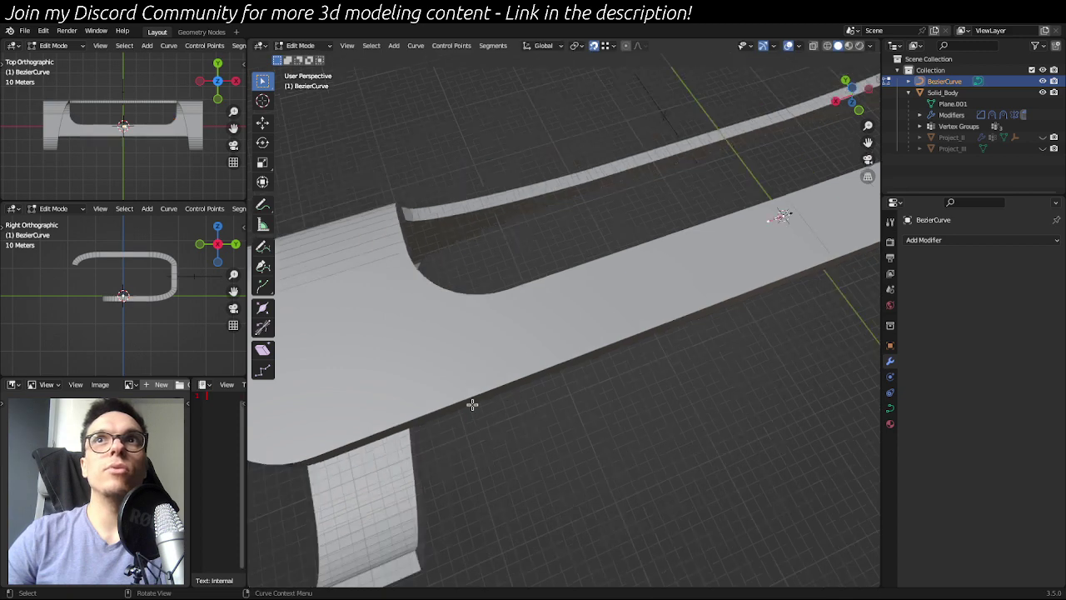
- Move the selected curve control point onto the inner corner vertex at the mount's hook tip using vertex snapping
middle_drag(519, 384, 635, 320)
scroll(616, 329, up, 5)
key(g)
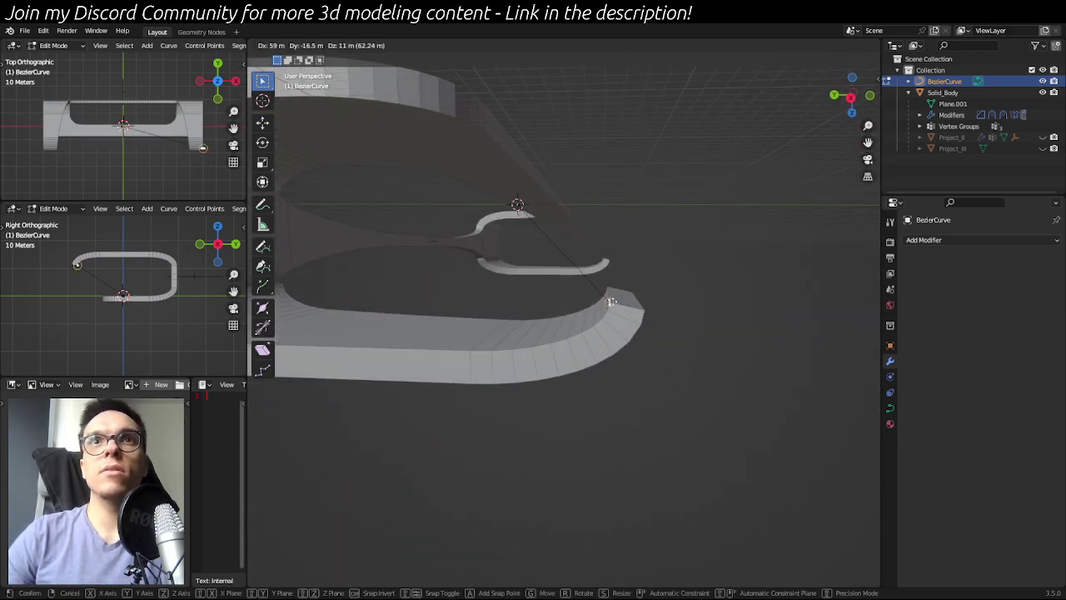
click(612, 303)
middle_drag(845, 229, 532, 309)
scroll(544, 280, up, 4)
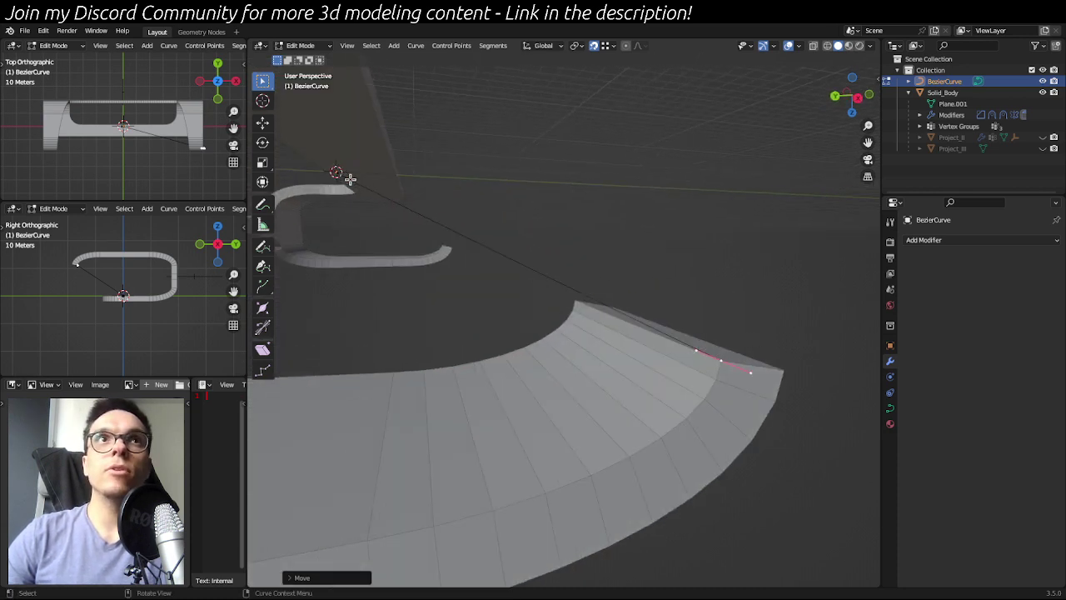
middle_drag(745, 311, 737, 313)
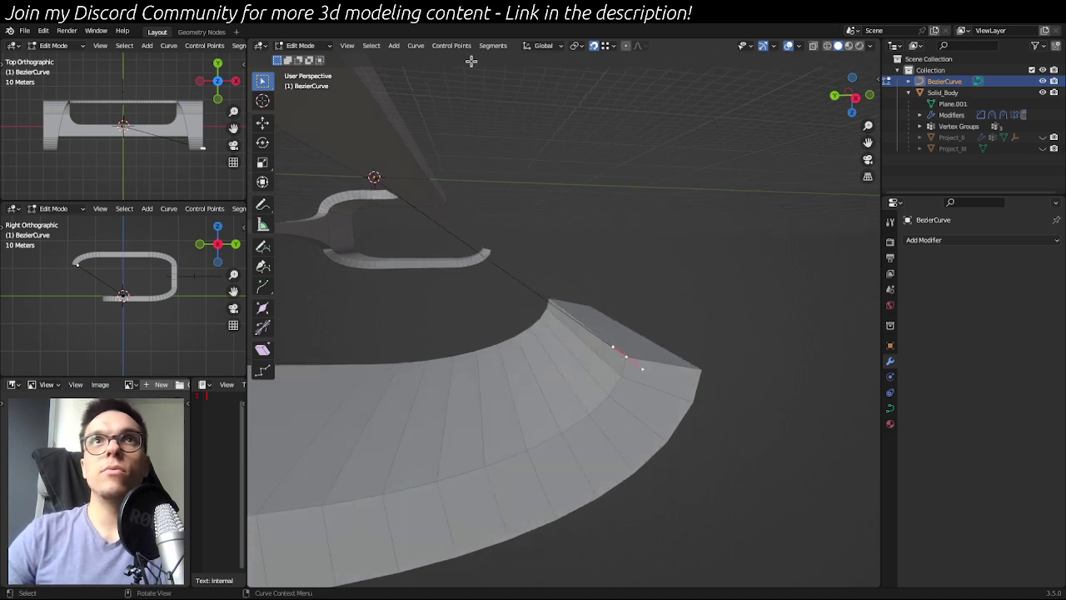
middle_drag(790, 278, 779, 279)
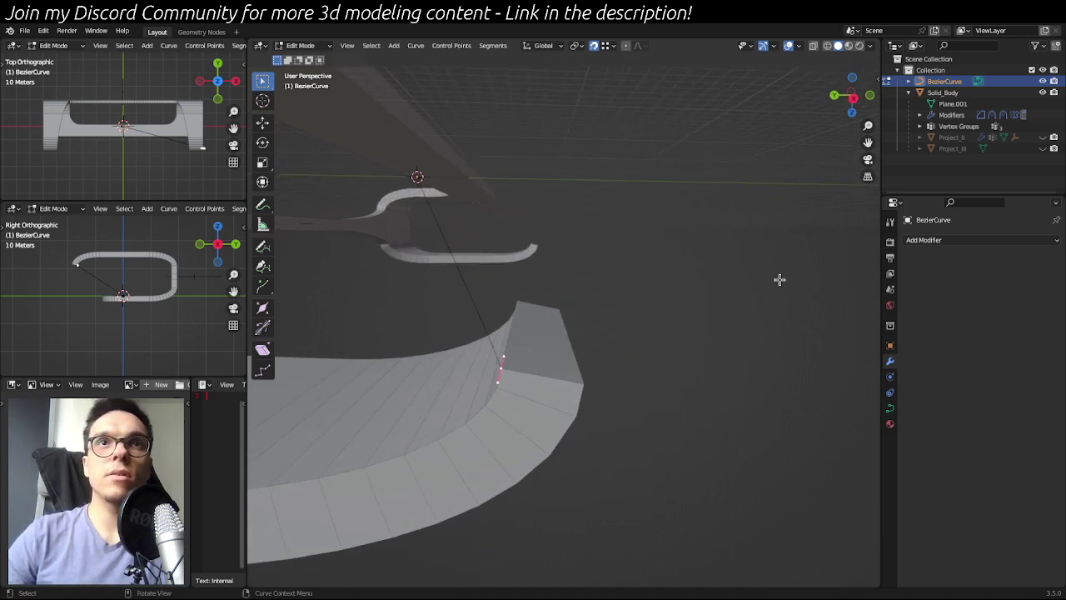
key(r)
key(x)
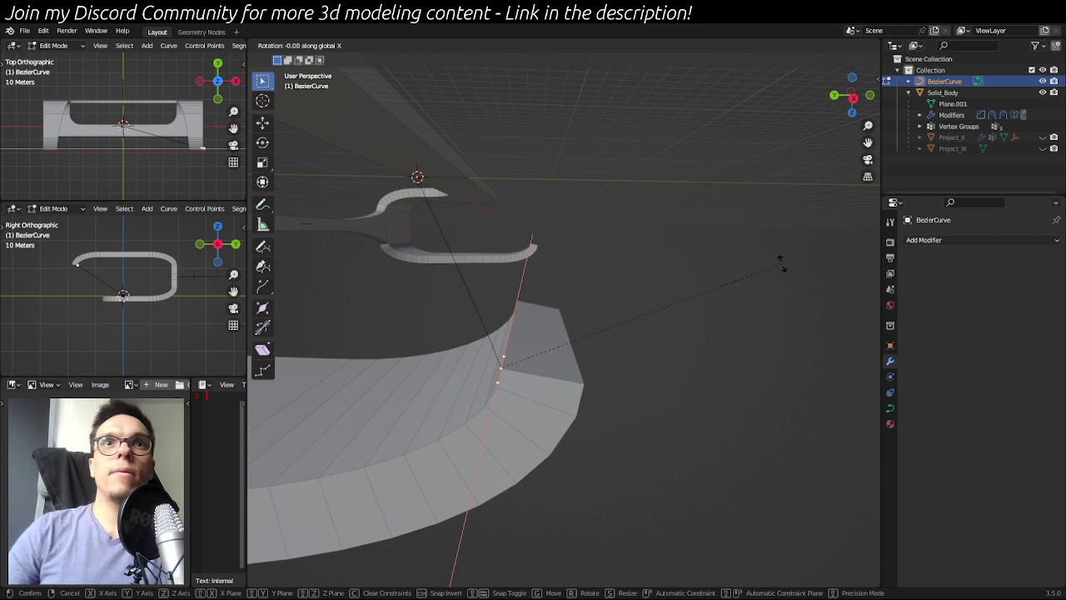
key(y)
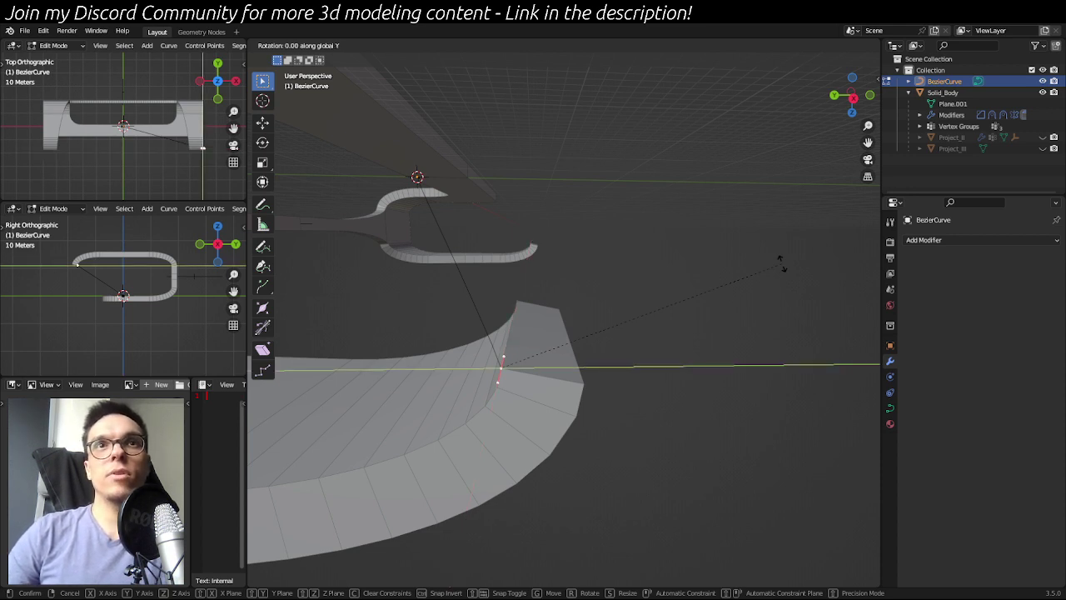
key(x)
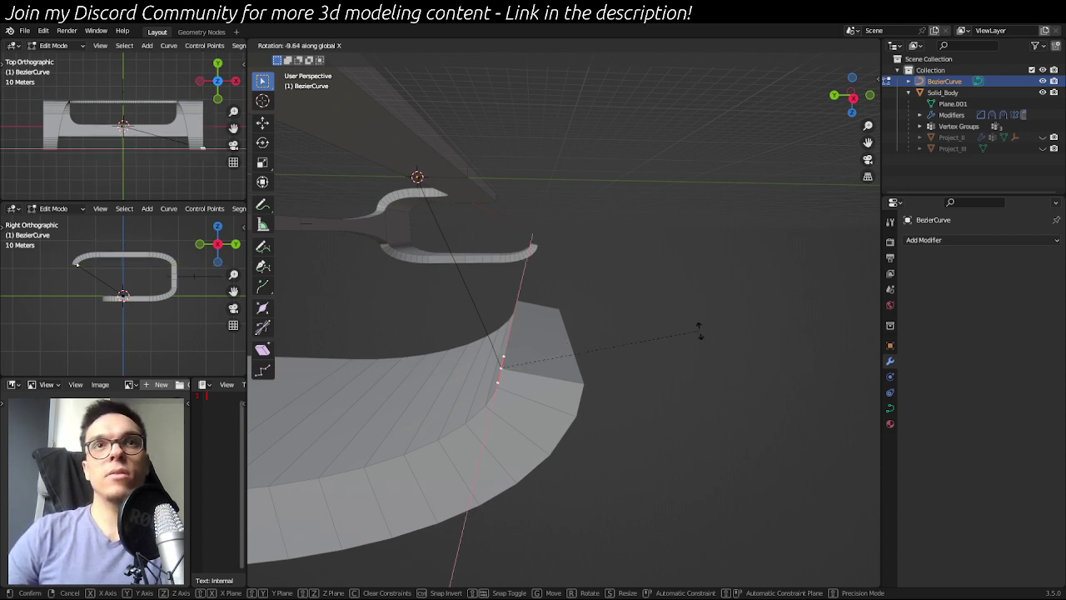
key(y)
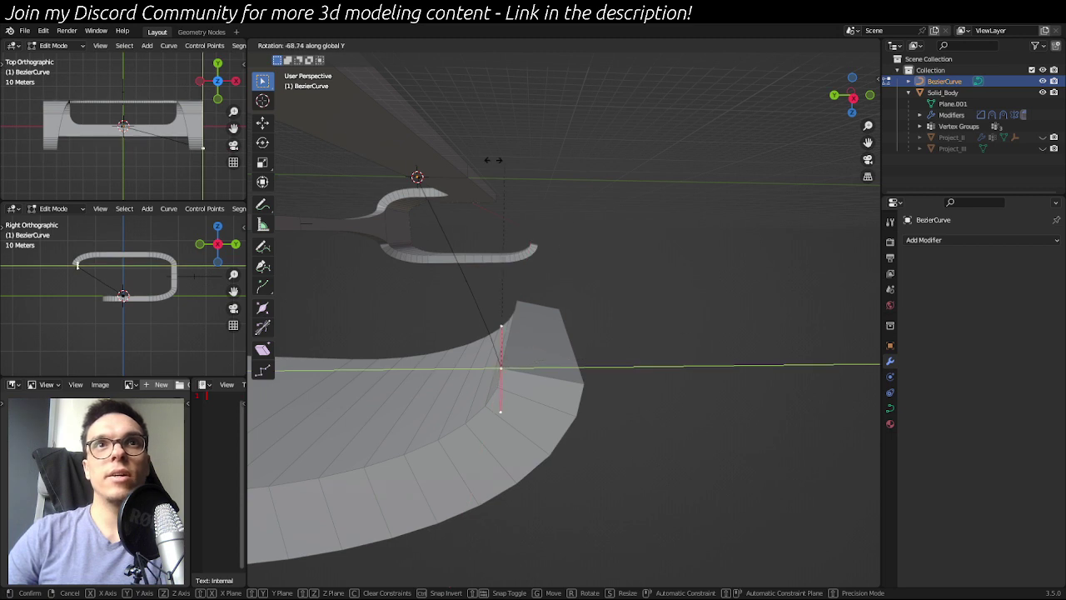
click(558, 220)
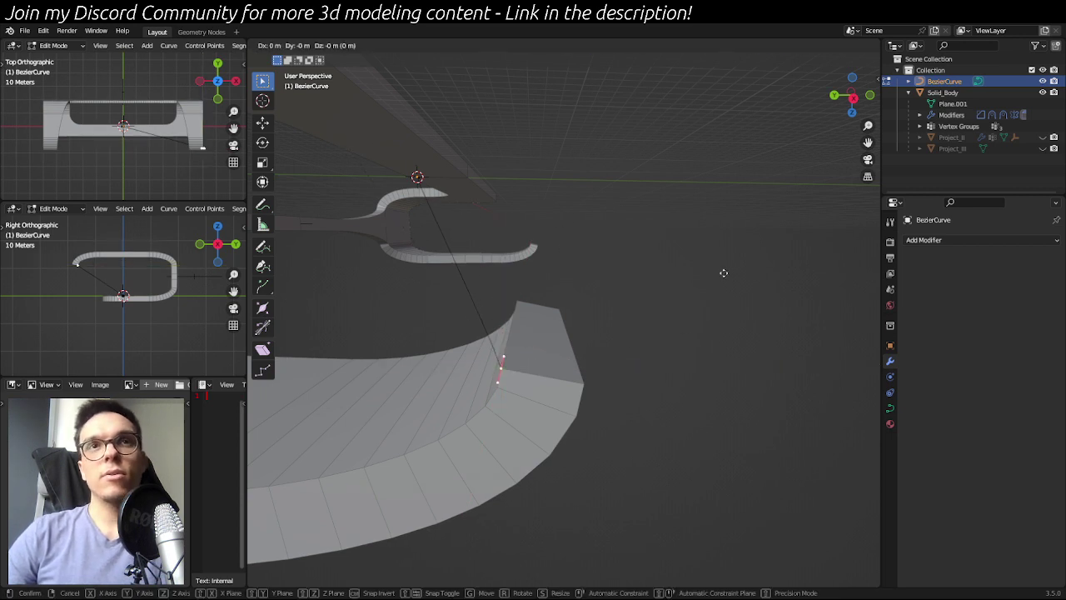
- Rotate the hook-tip control point's handles 90° around the global Y axis and -90° around the global X axis
text(ry90)
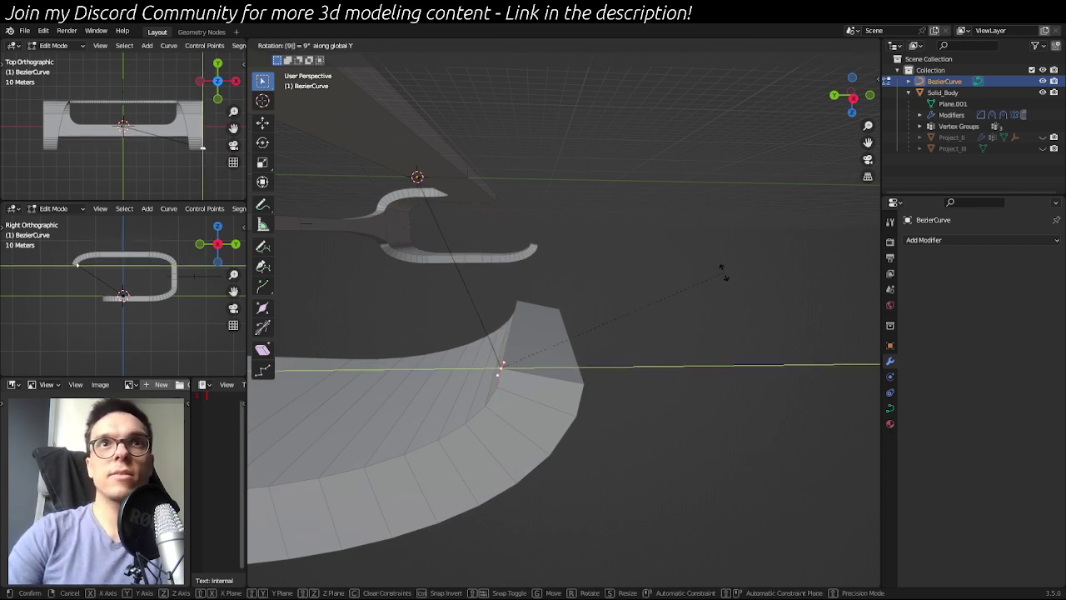
key(Return)
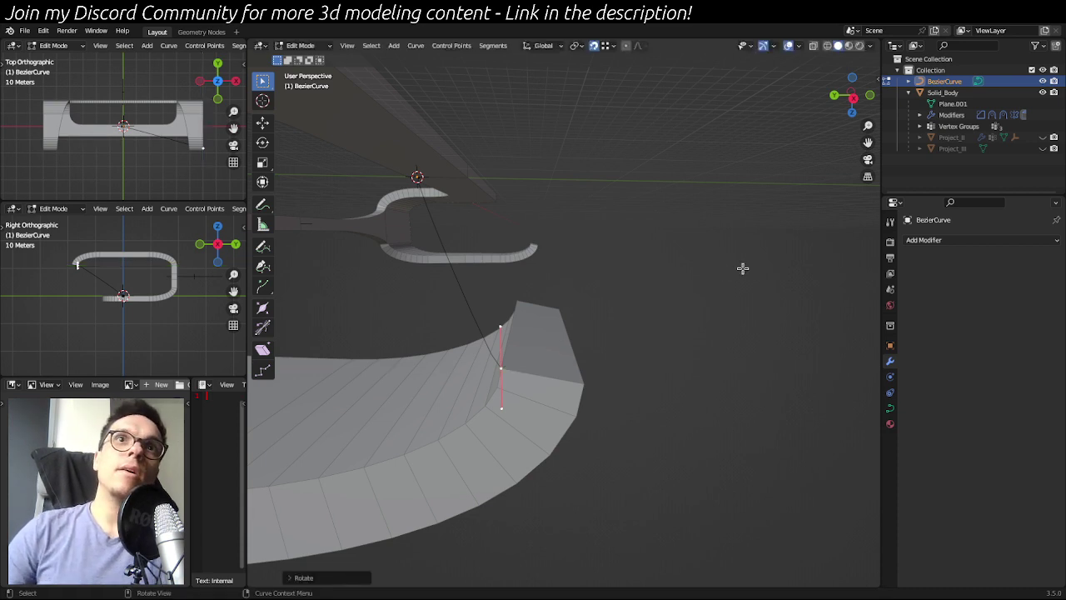
key(r)
key(x)
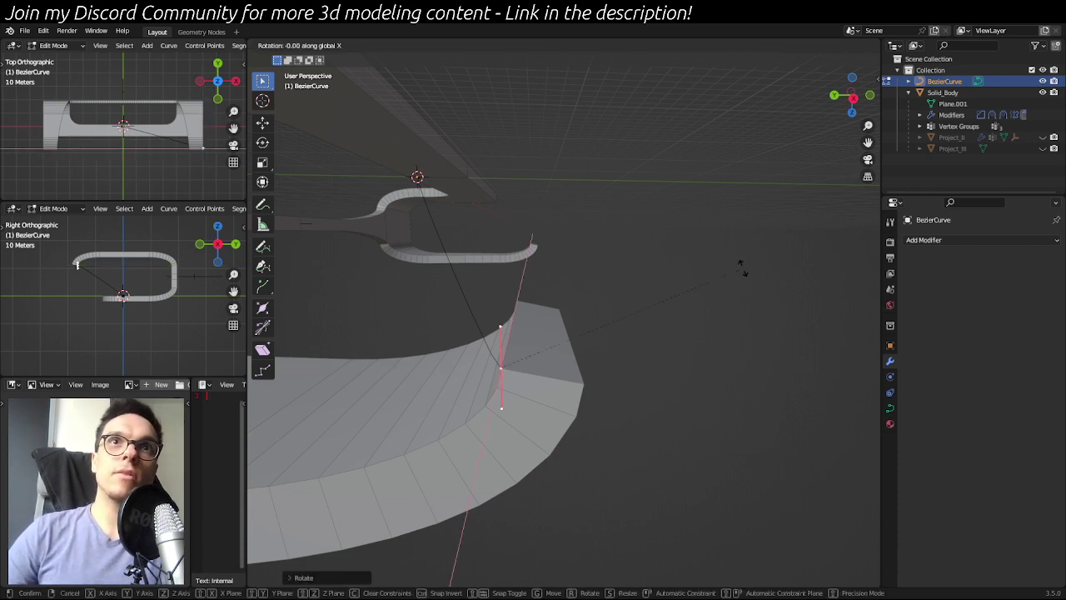
text(180)
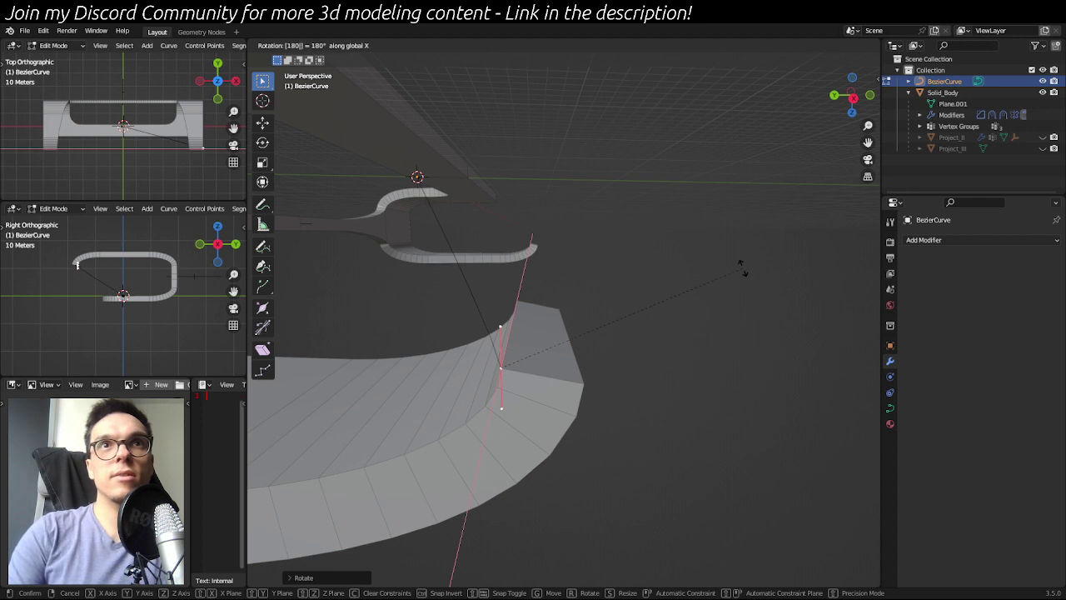
key(BackSpace)
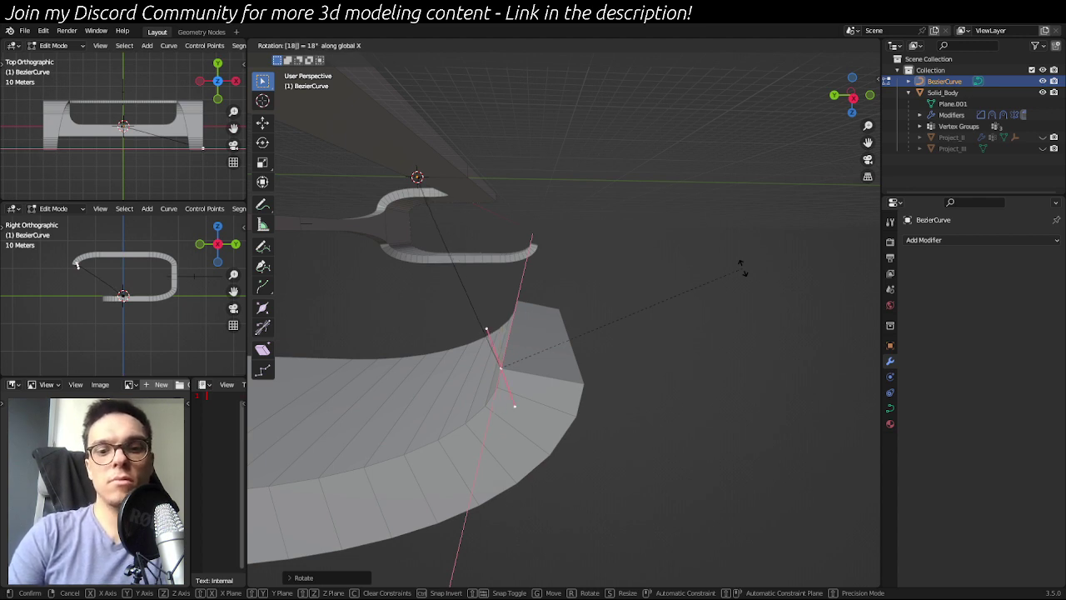
key(BackSpace)
key(BackSpace)
text(90)
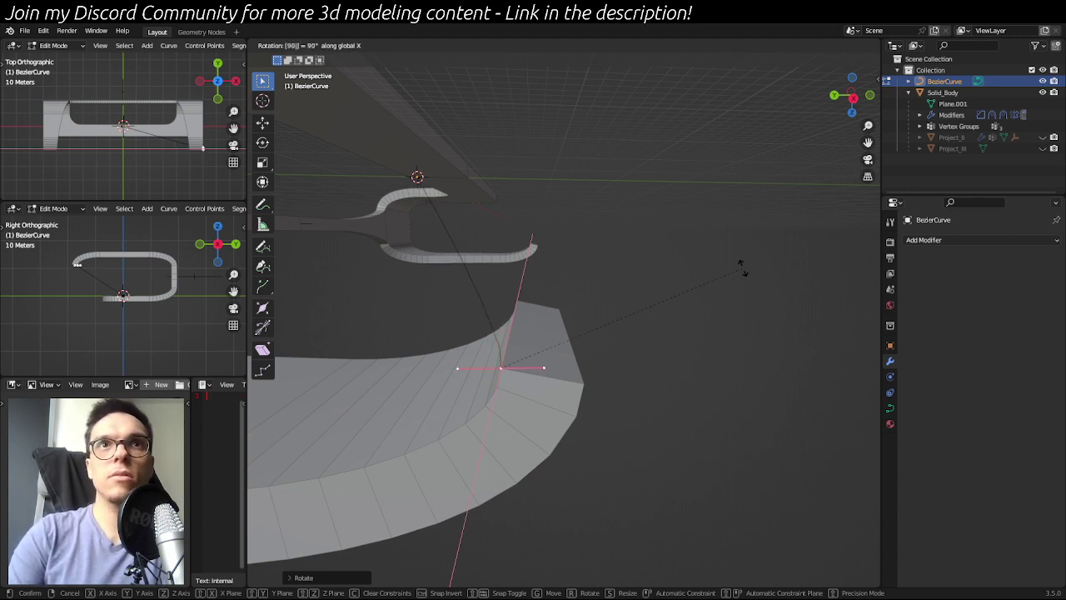
key(minus)
key(Return)
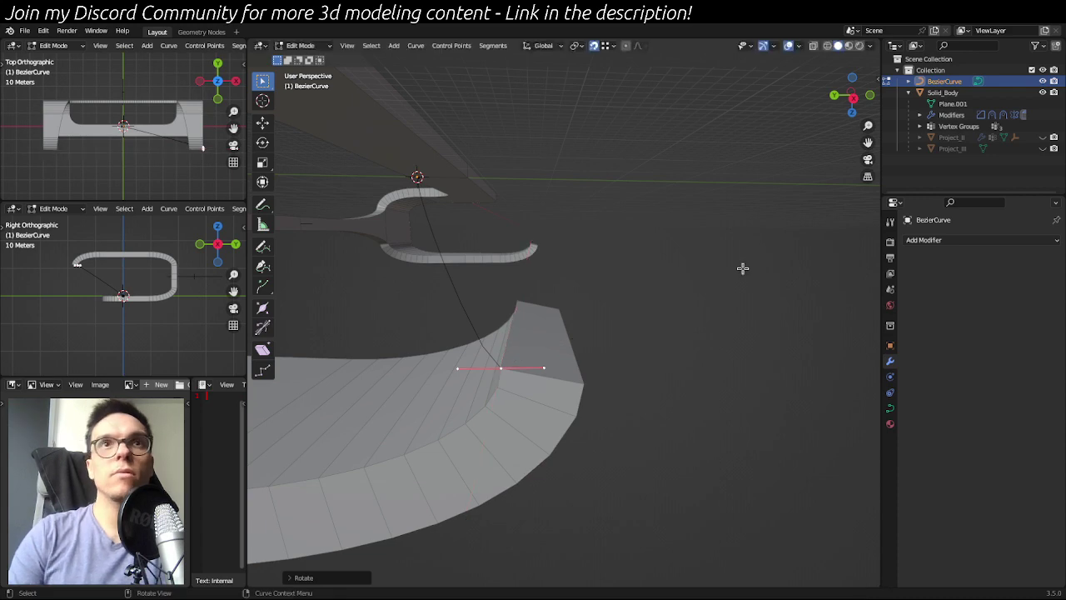
- Move the curve's other control point from the 3D cursor onto the inner edge vertex where the hook's bend begins, using vertex snapping
middle_drag(483, 285, 498, 341)
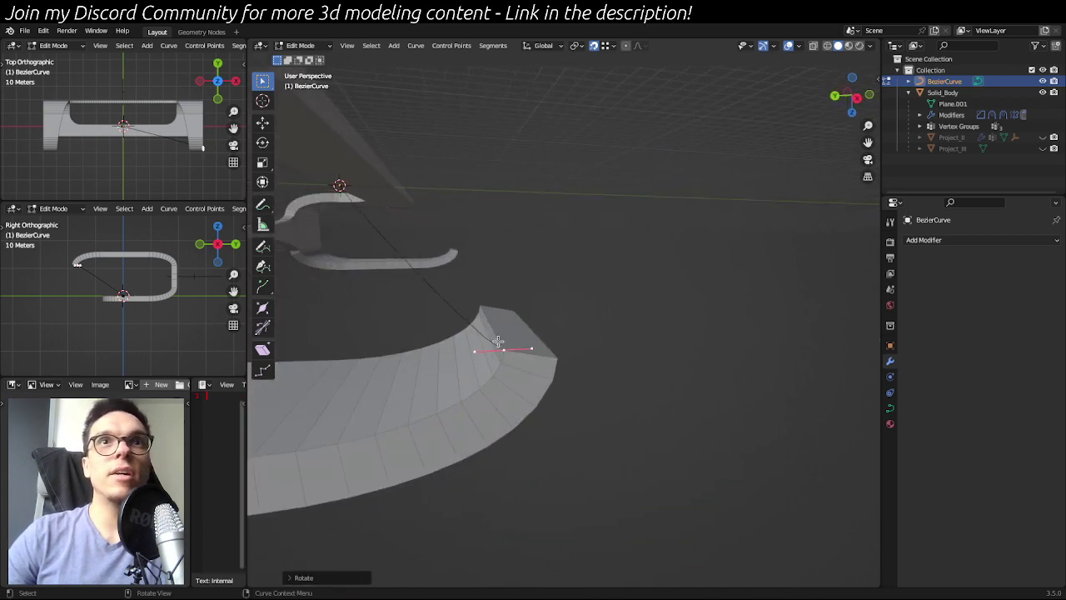
click(341, 185)
middle_drag(441, 164, 697, 374)
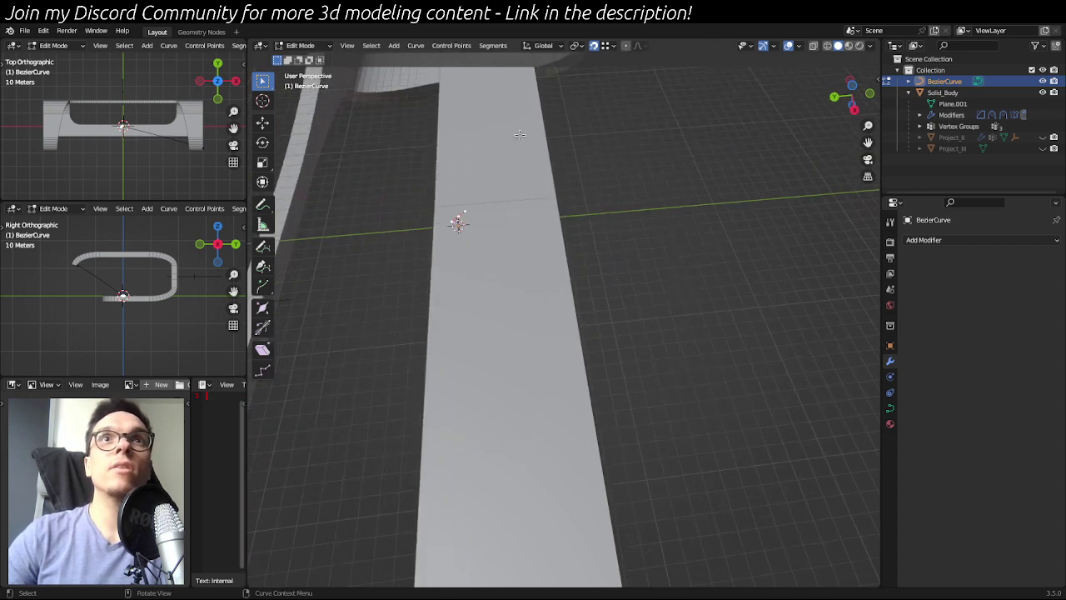
scroll(697, 374, up, 4)
middle_drag(663, 454, 602, 380)
scroll(602, 379, down, 6)
middle_drag(533, 158, 545, 191)
scroll(544, 357, up, 5)
middle_drag(545, 358, 534, 343)
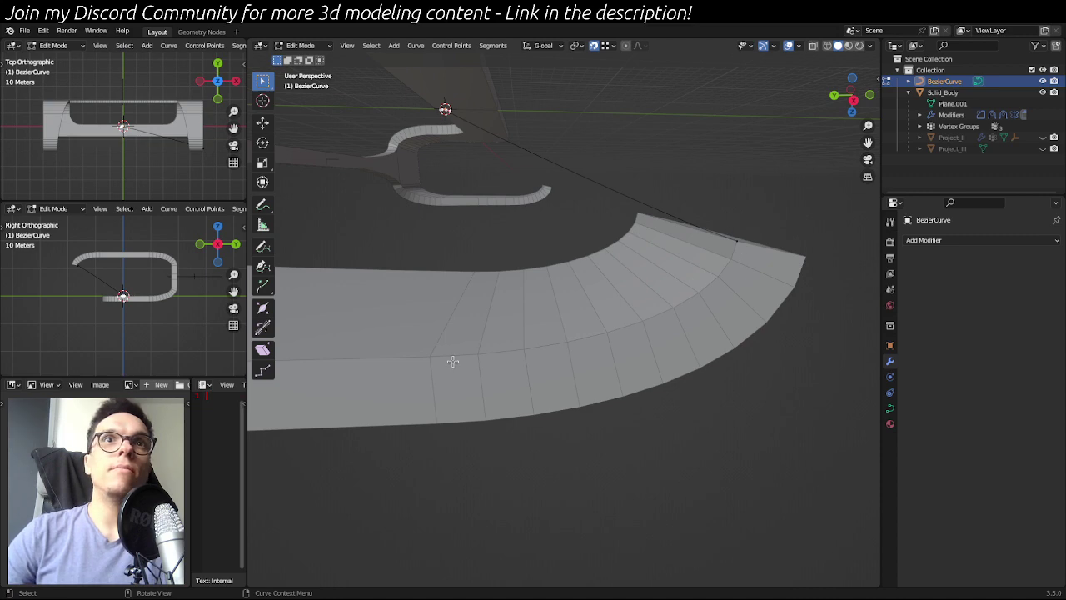
key(e)
click(431, 357)
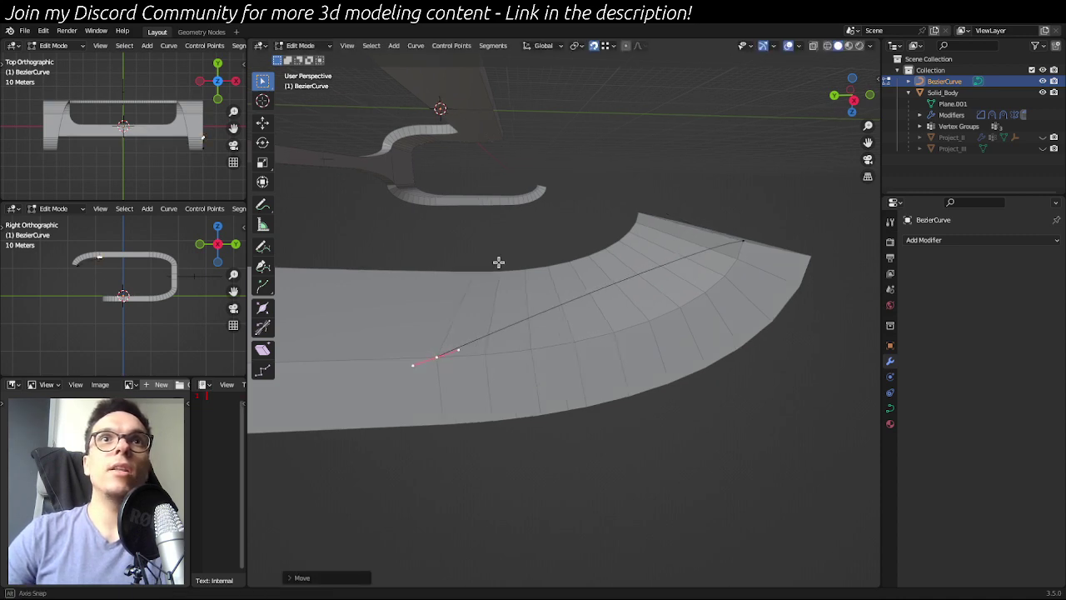
- Select the control point at the start of the hook's bend and rotate its handles -45° around the global Z axis
middle_drag(497, 261, 552, 288)
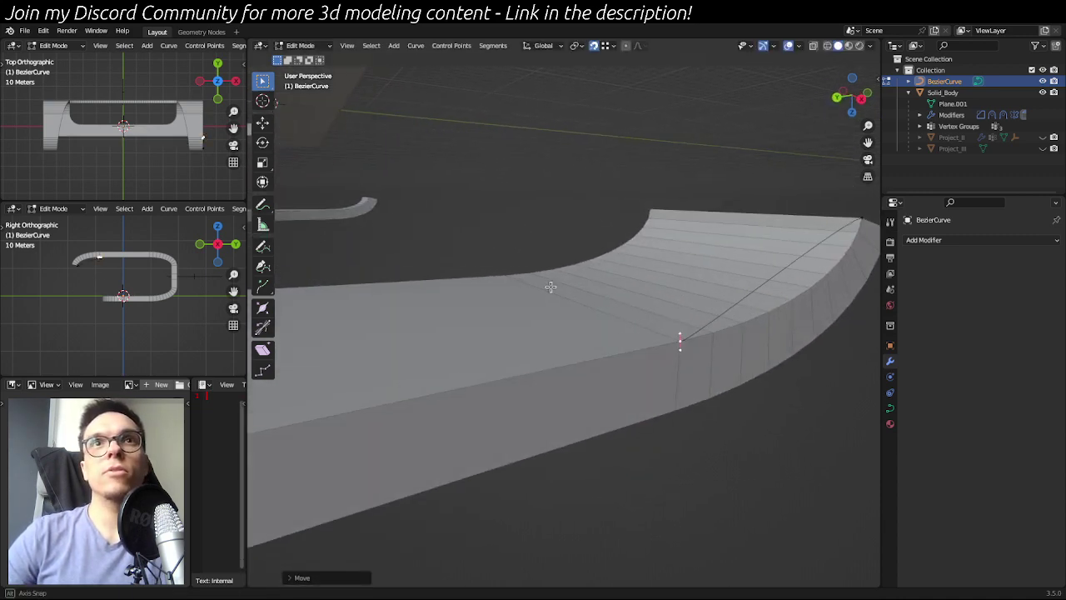
middle_drag(699, 357, 630, 355)
click(773, 253)
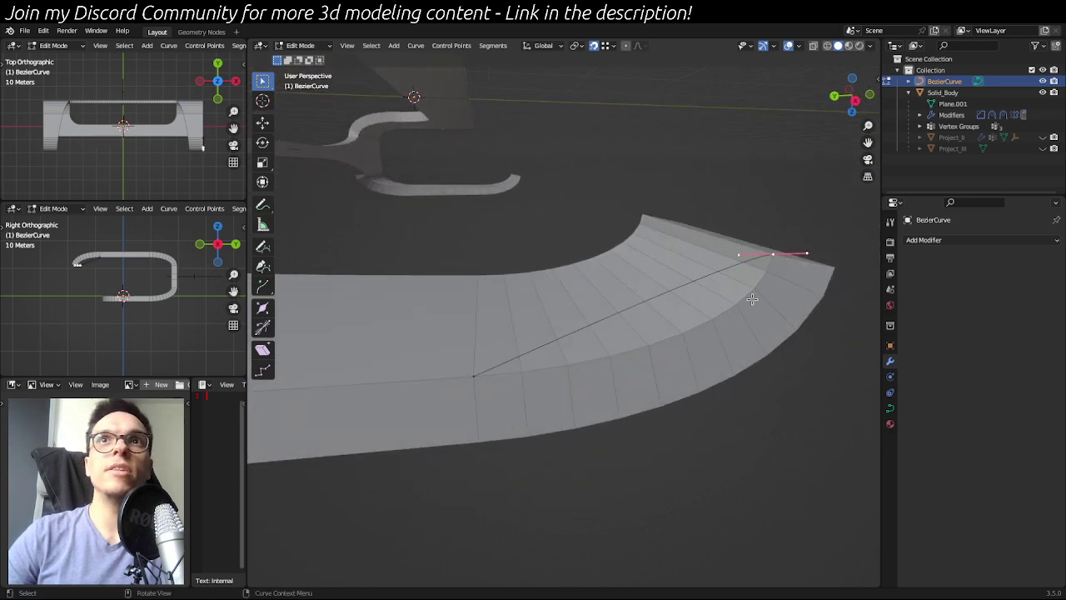
click(802, 215)
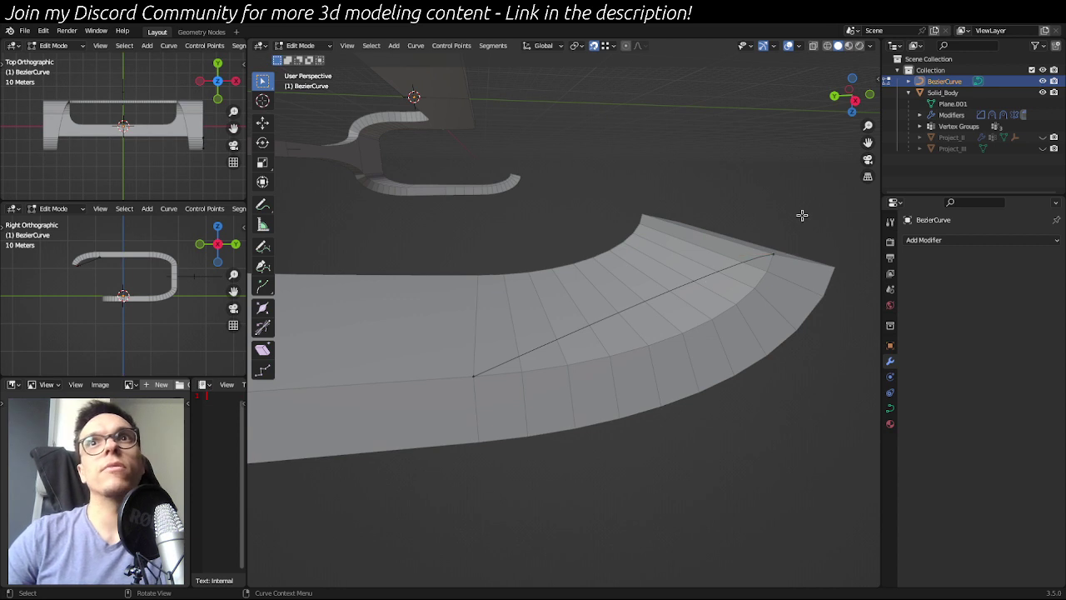
click(754, 244)
drag(420, 314, 513, 430)
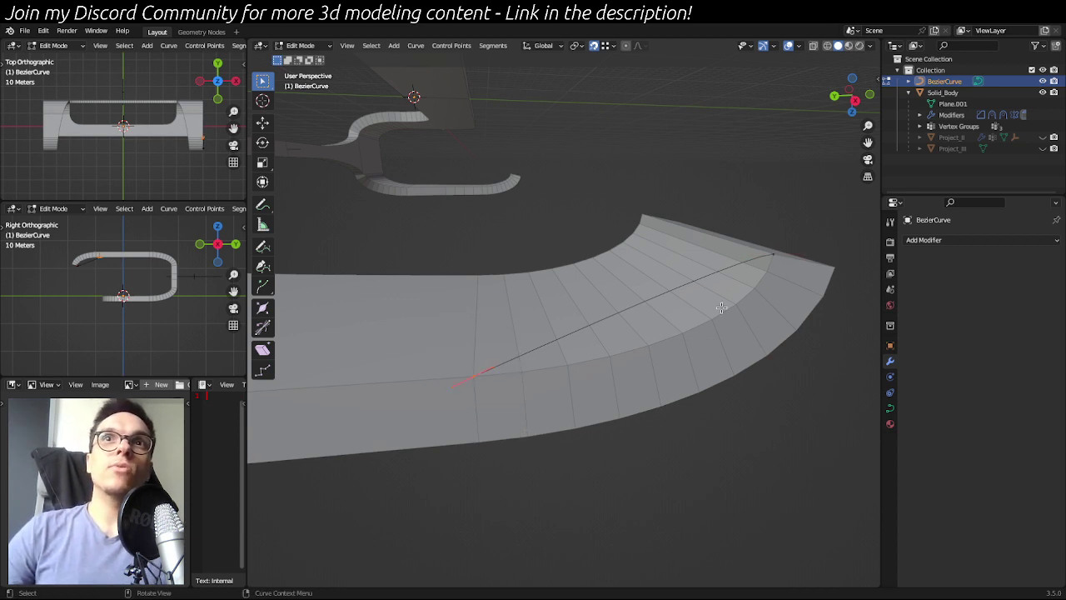
middle_drag(806, 250, 736, 413)
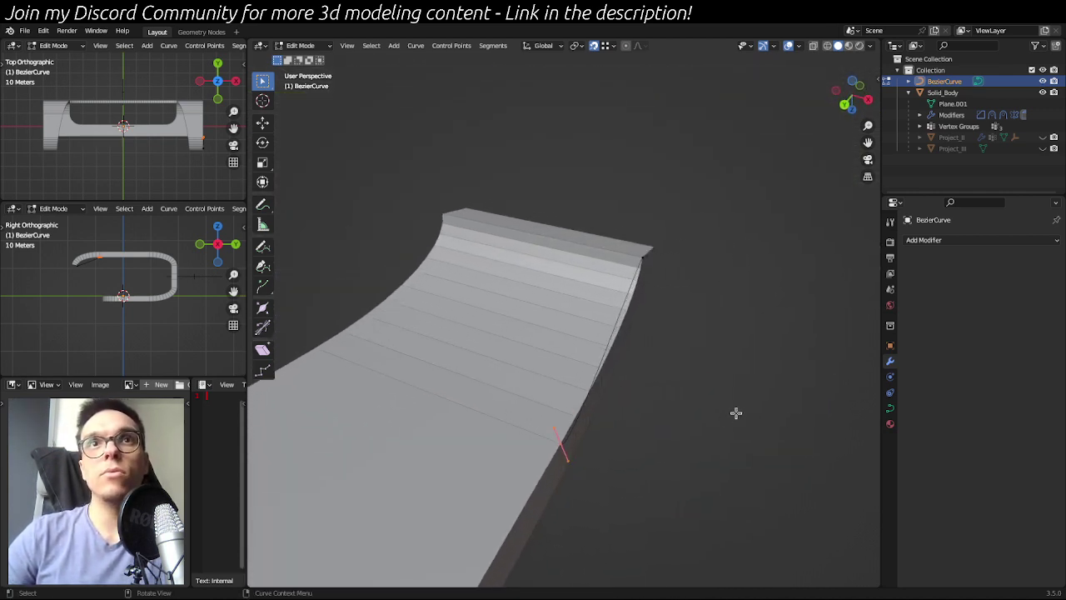
key(r)
key(z)
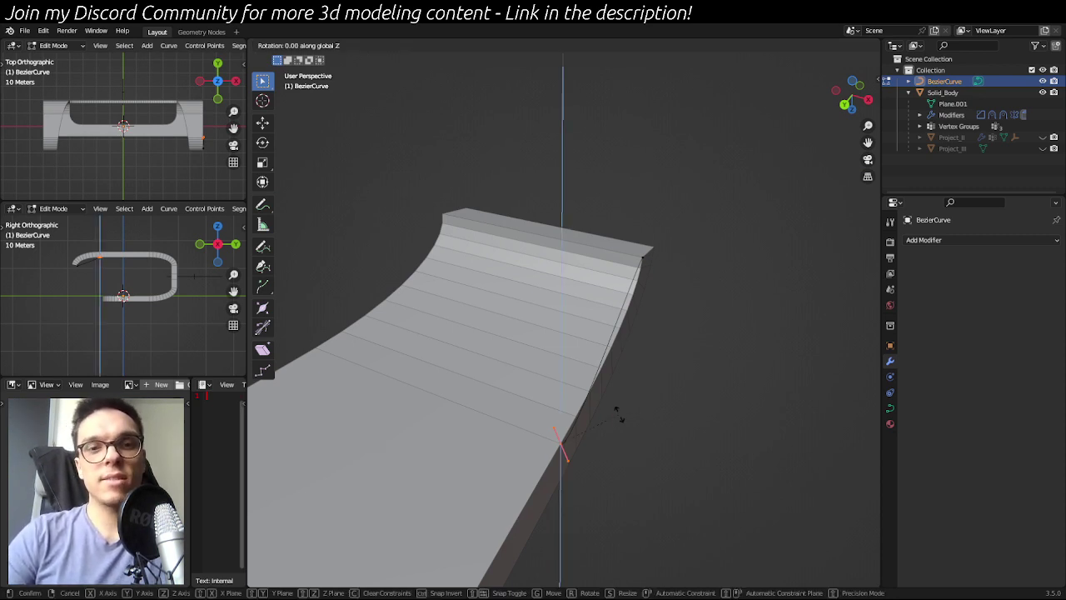
text(-45)
key(Return)
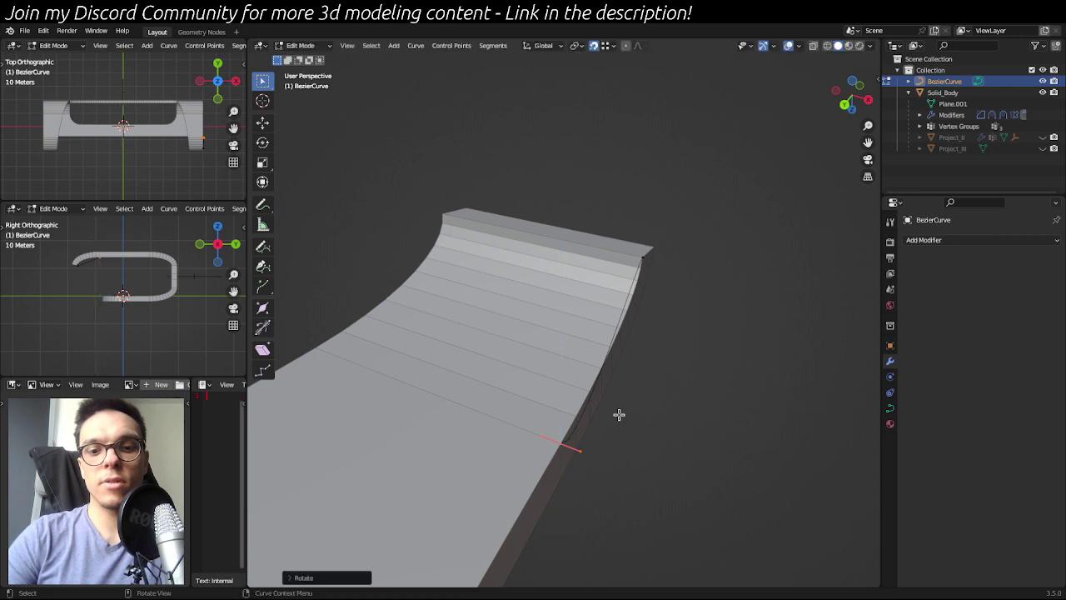
- Rotate the same control point's handles a further 90° around the global Z axis to align them with the mount's edge
text(rz)
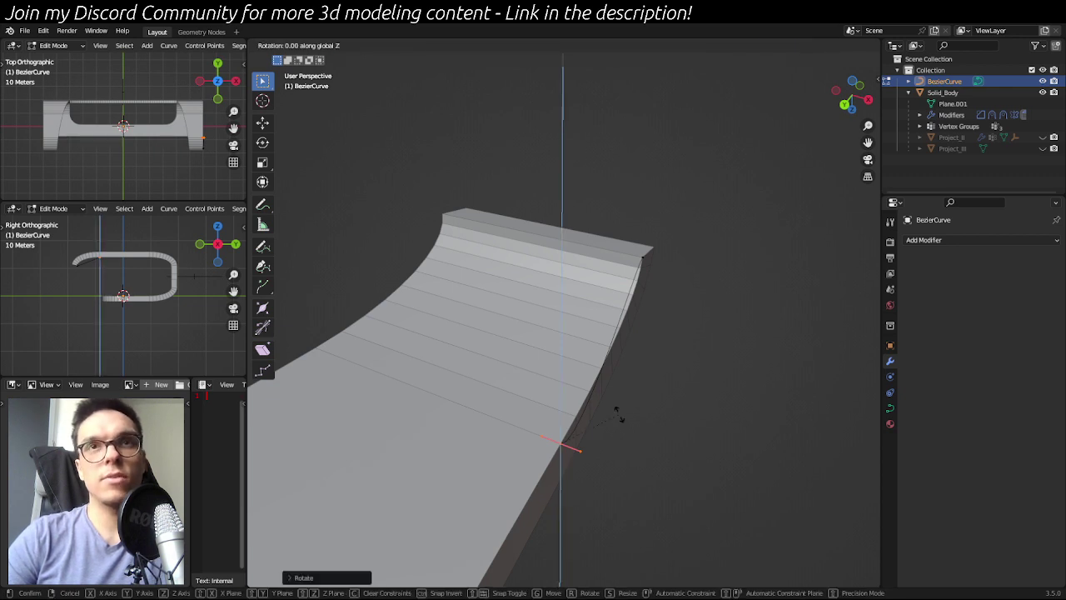
text(90)
key(Return)
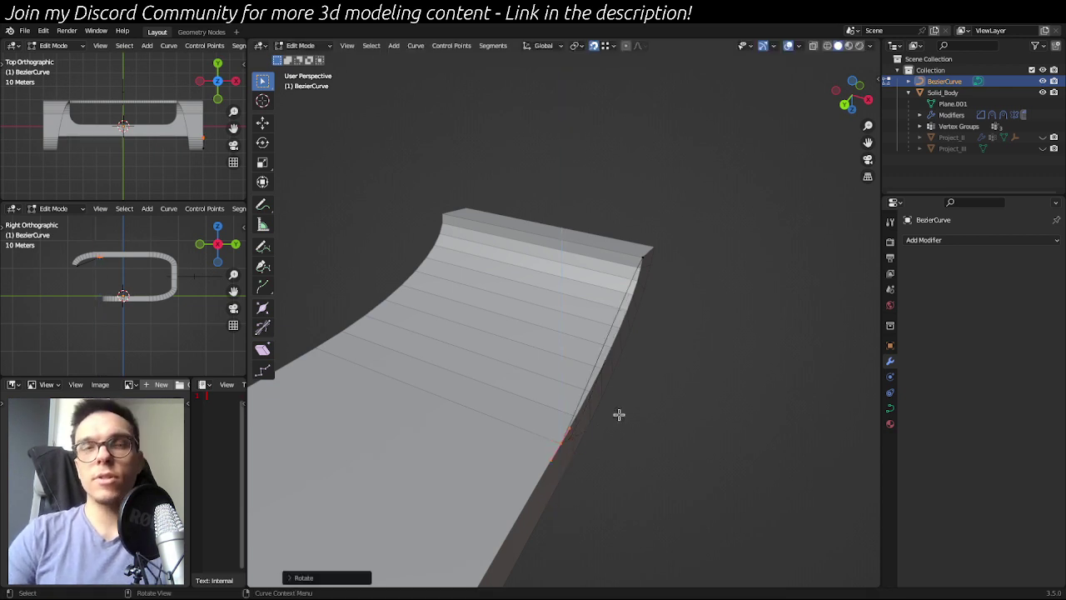
- Select the control point at the hook tip and rotate its handles 180° around the global X axis
middle_drag(619, 414, 514, 374)
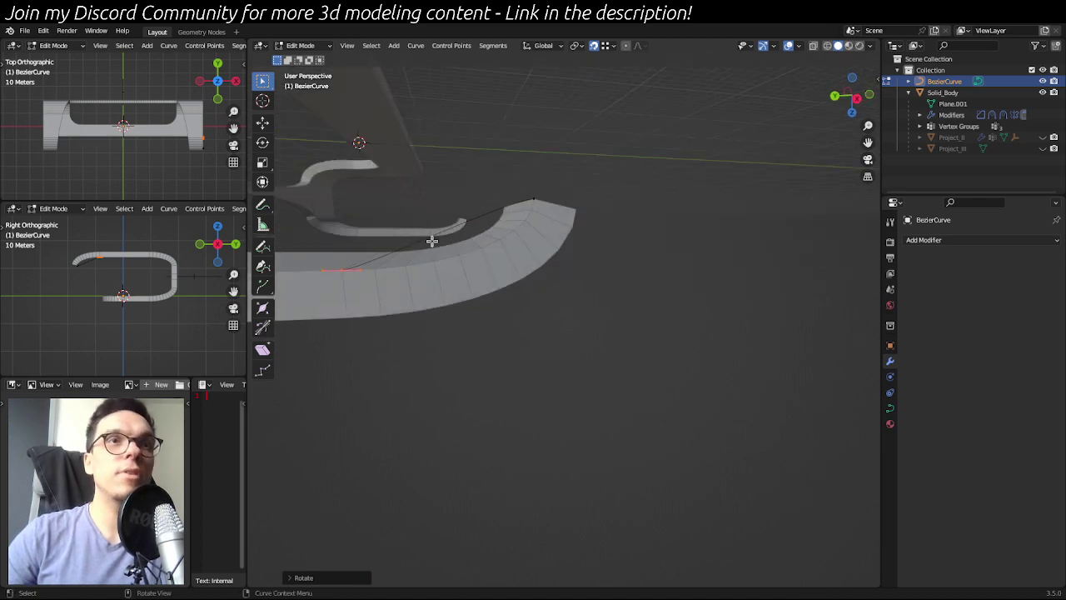
scroll(509, 295, up, 1)
shift+middle_drag(445, 264, 545, 314)
scroll(544, 314, up, 1)
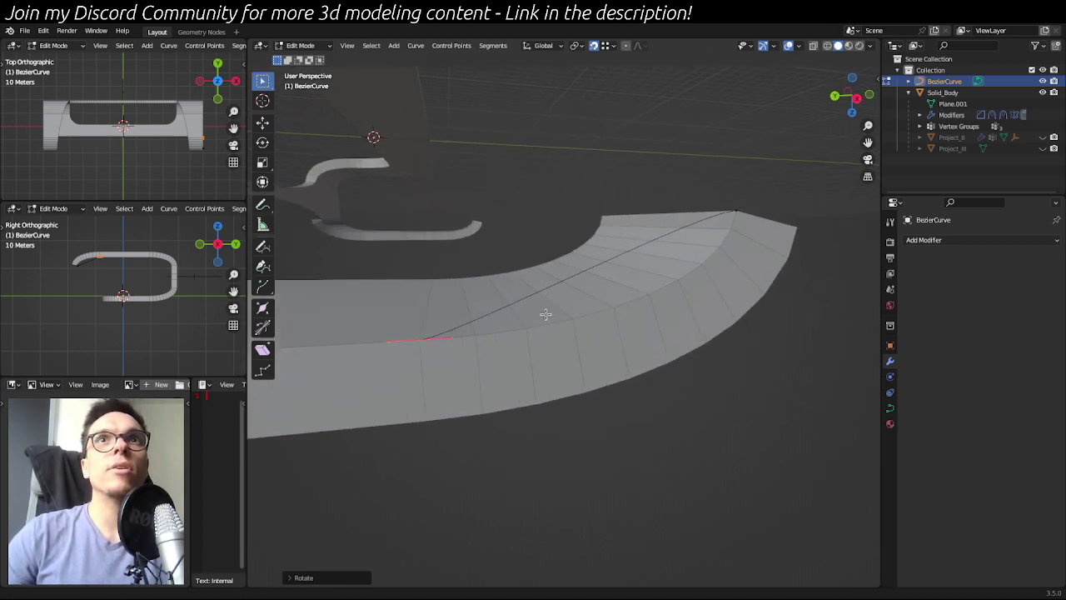
click(737, 212)
middle_drag(757, 348, 722, 341)
key(r)
text(x)
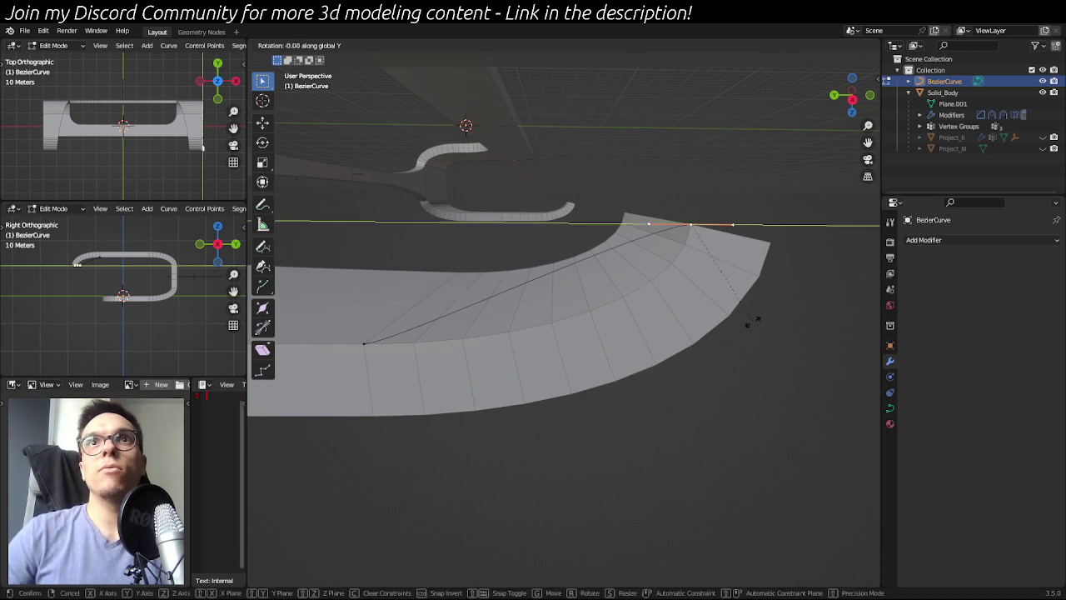
text(180)
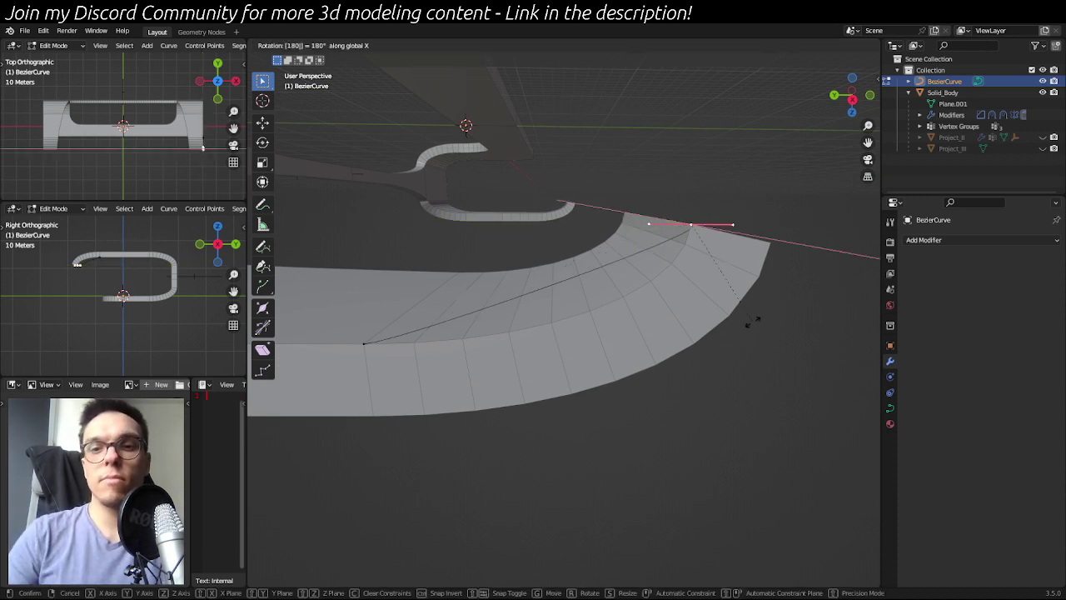
key(Return)
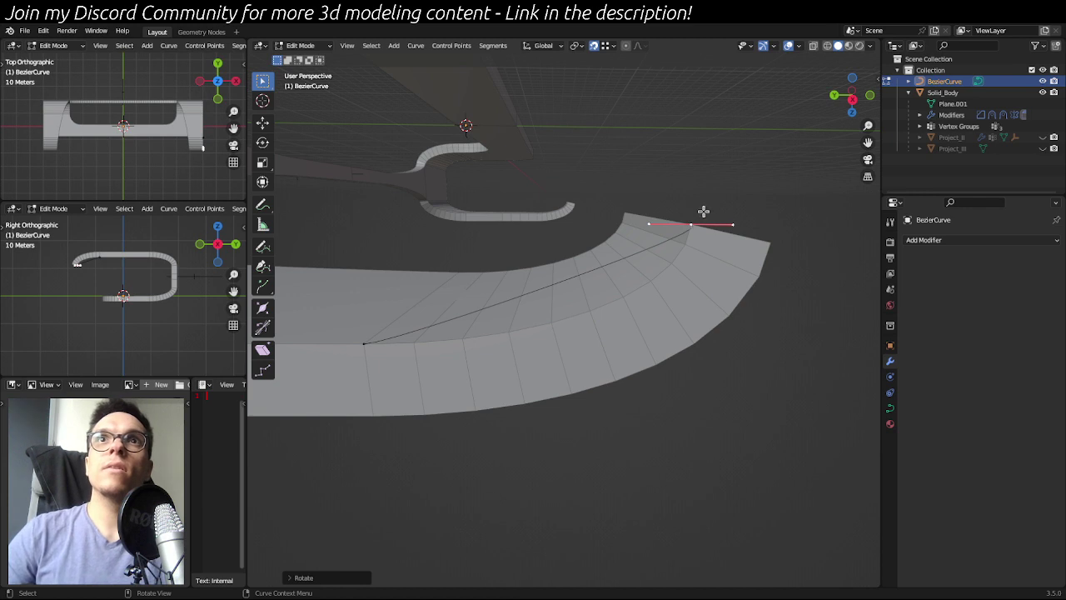
- Rotate the hook-tip control point's handles -90° around the global X axis so they stand vertically
key(r)
key(x)
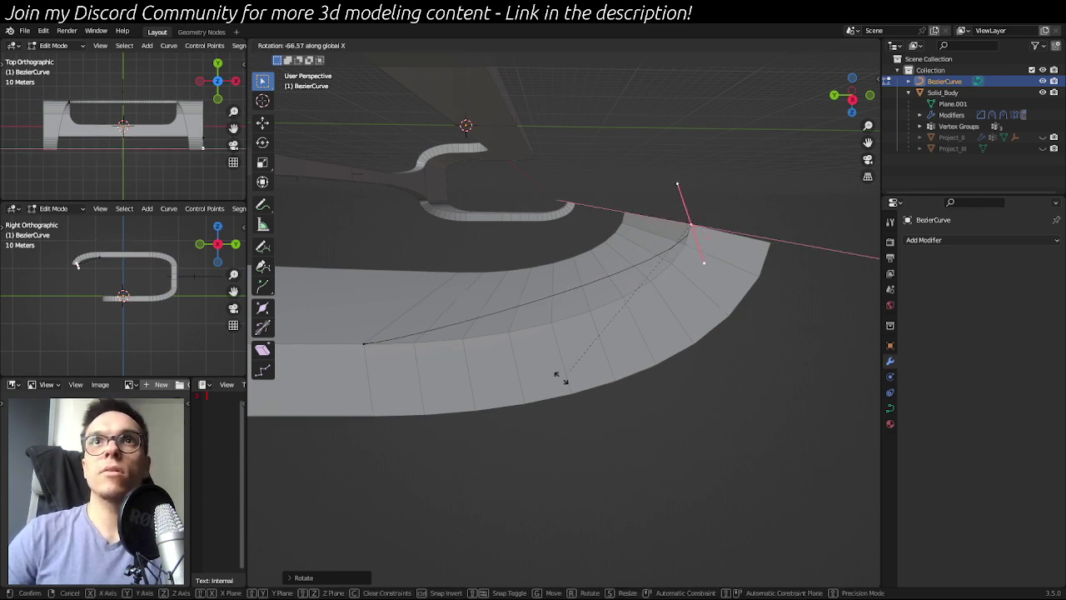
text(-90)
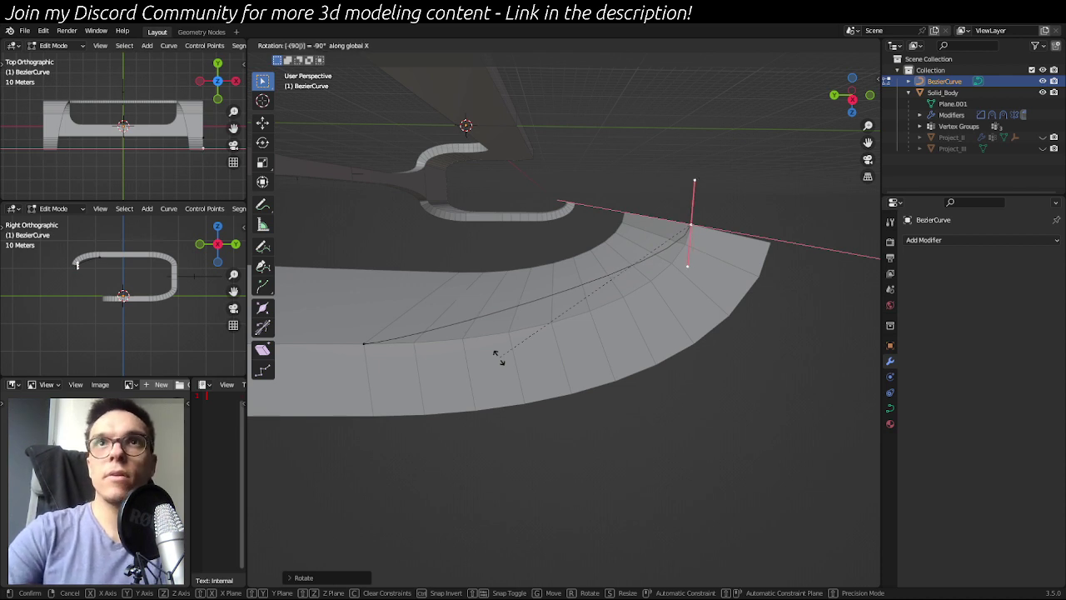
key(Return)
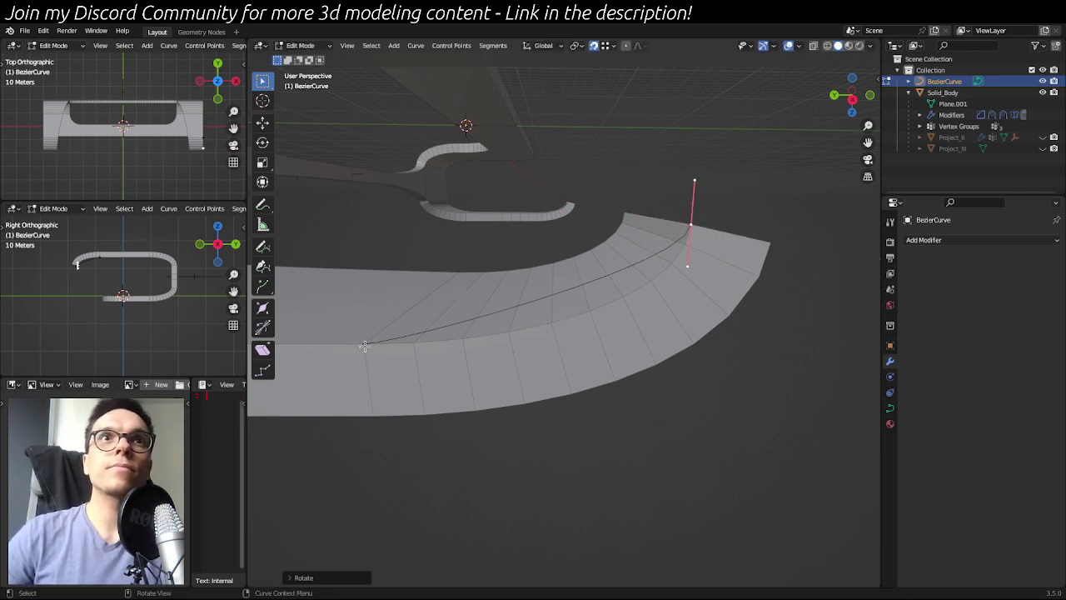
- Select the hook-tip control point and scale up its handles until the curve follows the hook's bend
middle_drag(692, 287, 654, 379)
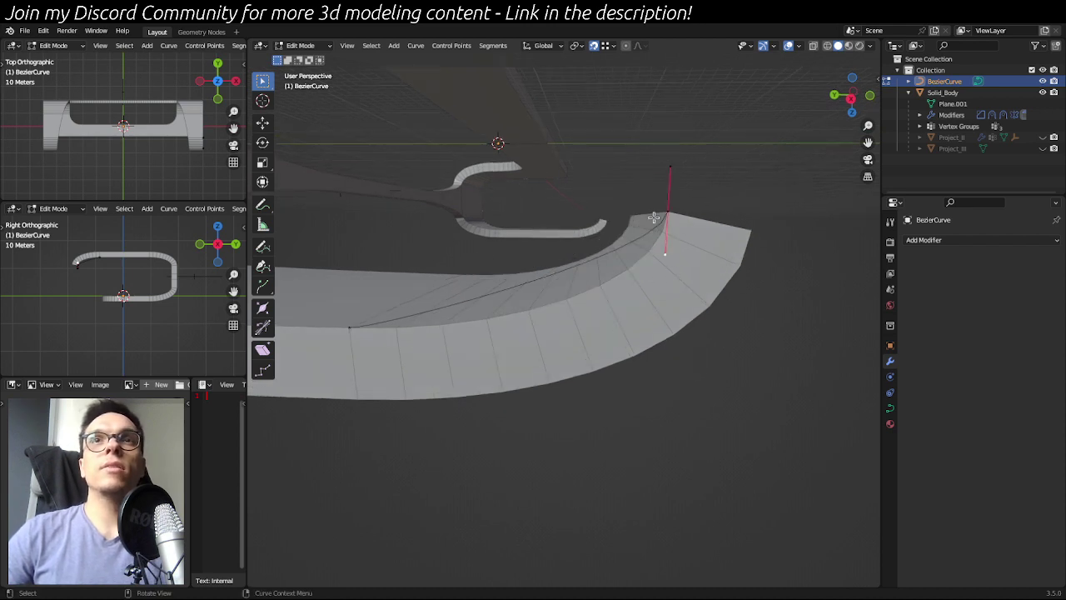
middle_drag(663, 329, 666, 169)
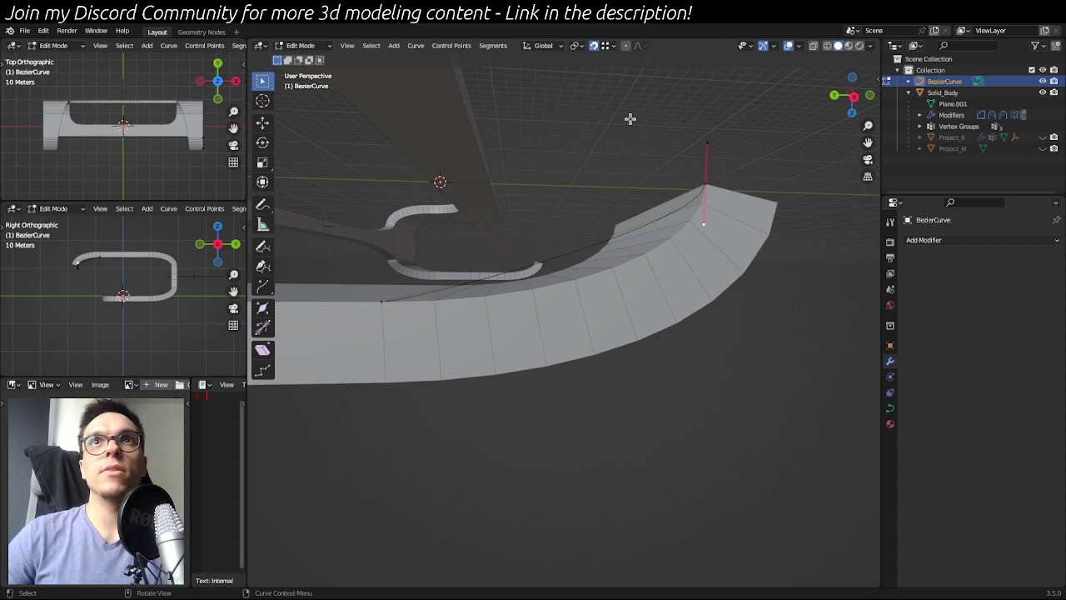
click(740, 395)
click(707, 187)
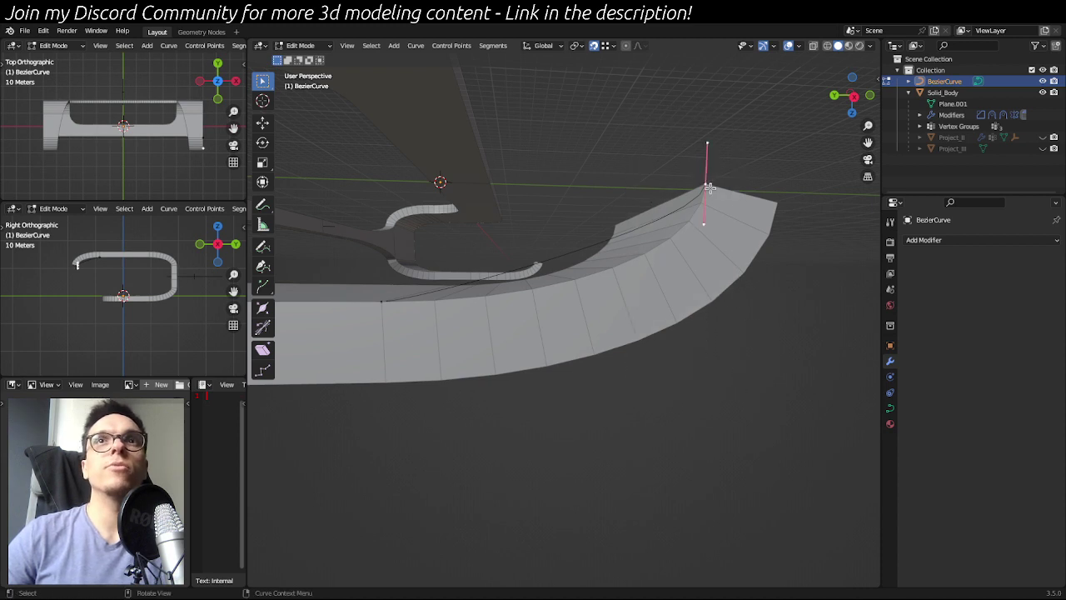
middle_drag(602, 324, 603, 335)
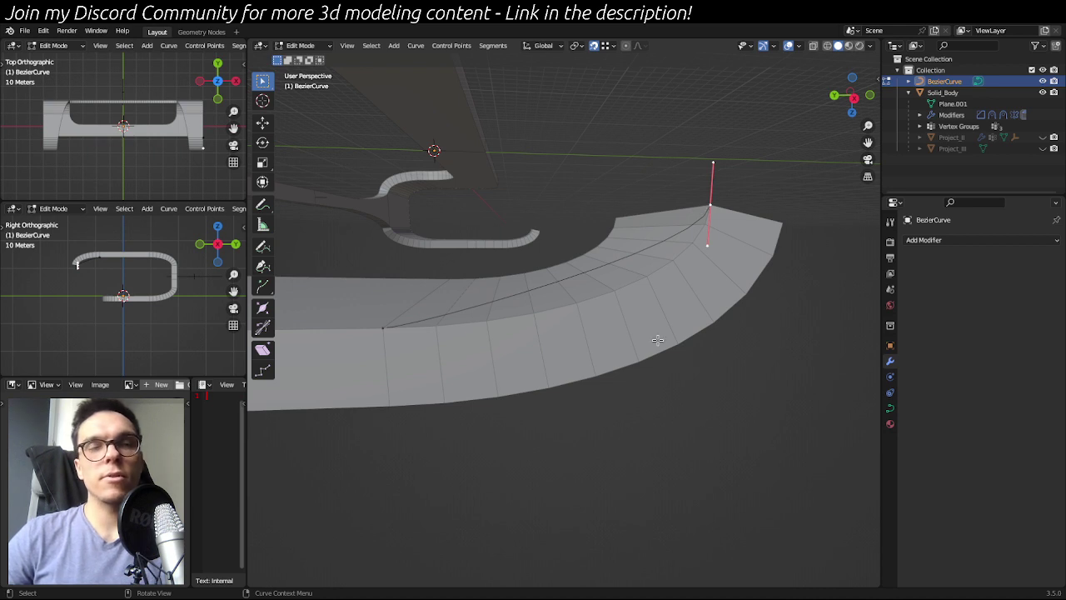
key(s)
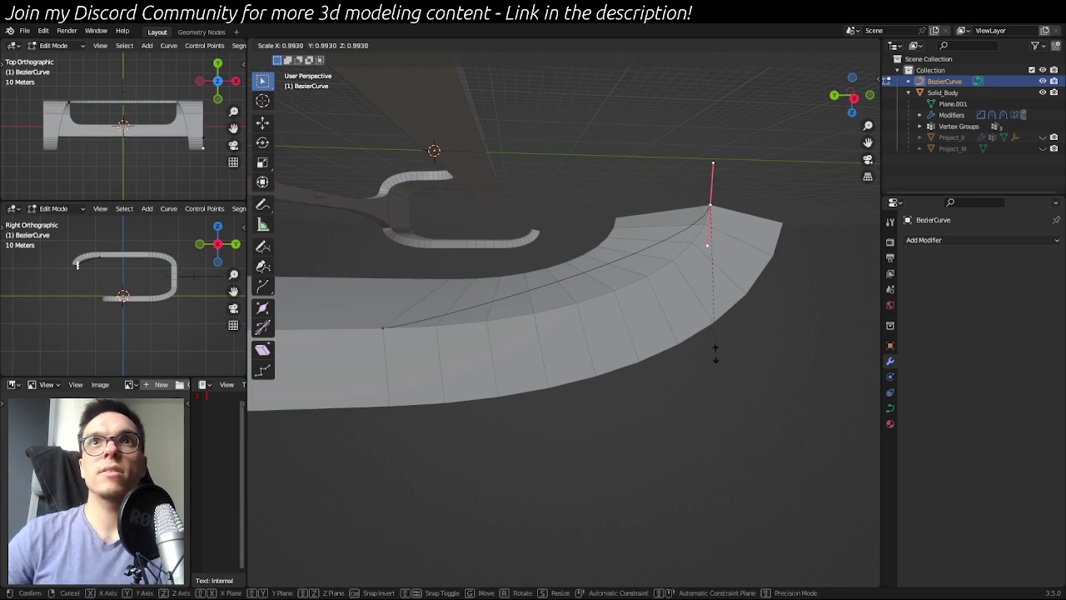
click(863, 545)
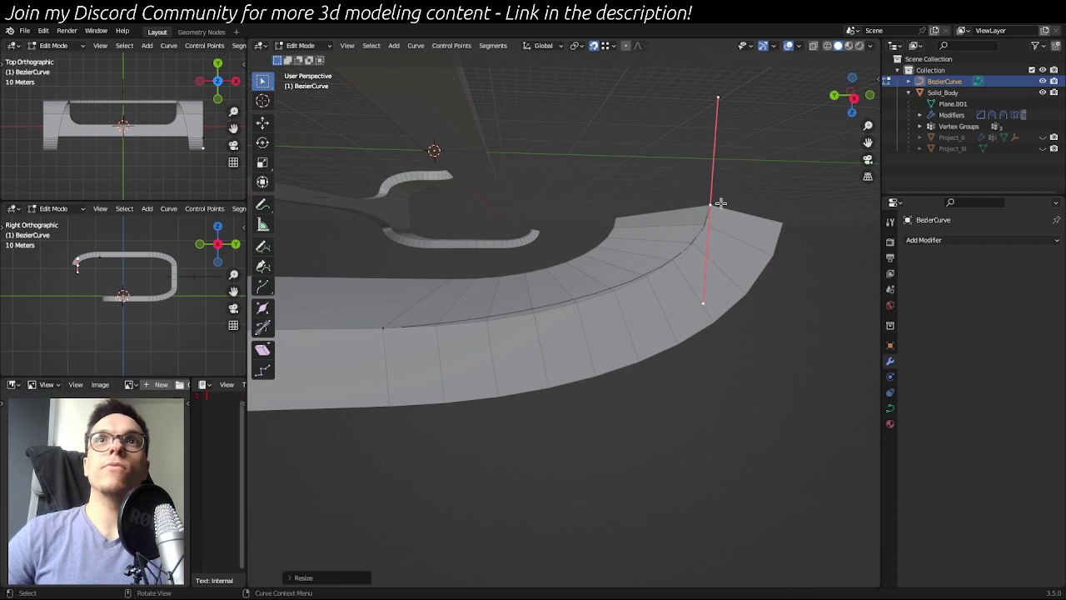
- Check the handles at both ends of the hook's bend and select only the hook-tip point's bend-side handle
drag(691, 300, 738, 338)
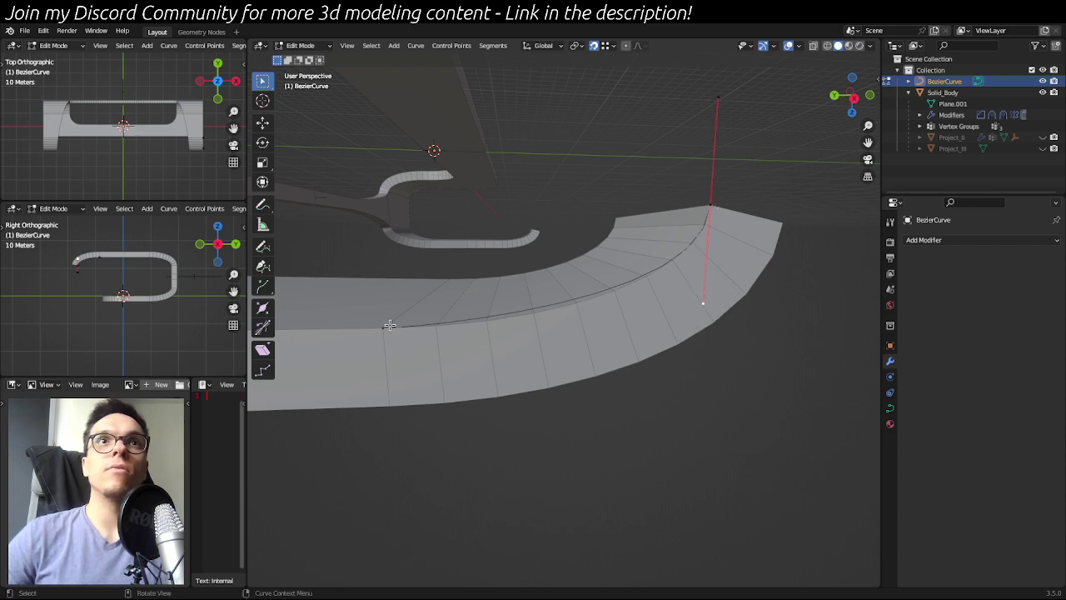
drag(354, 293, 408, 332)
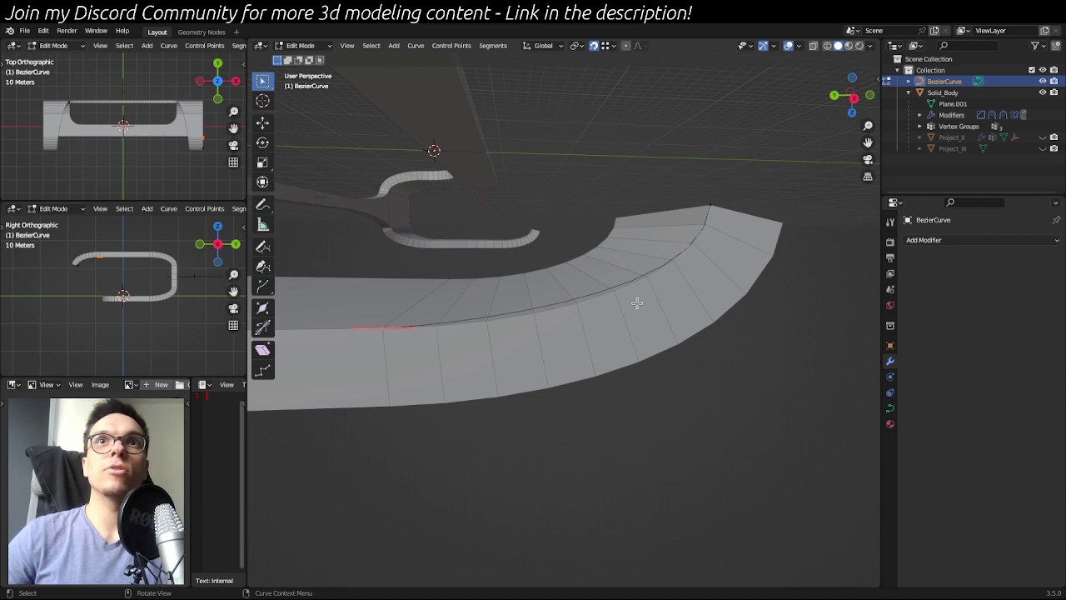
drag(744, 196, 691, 348)
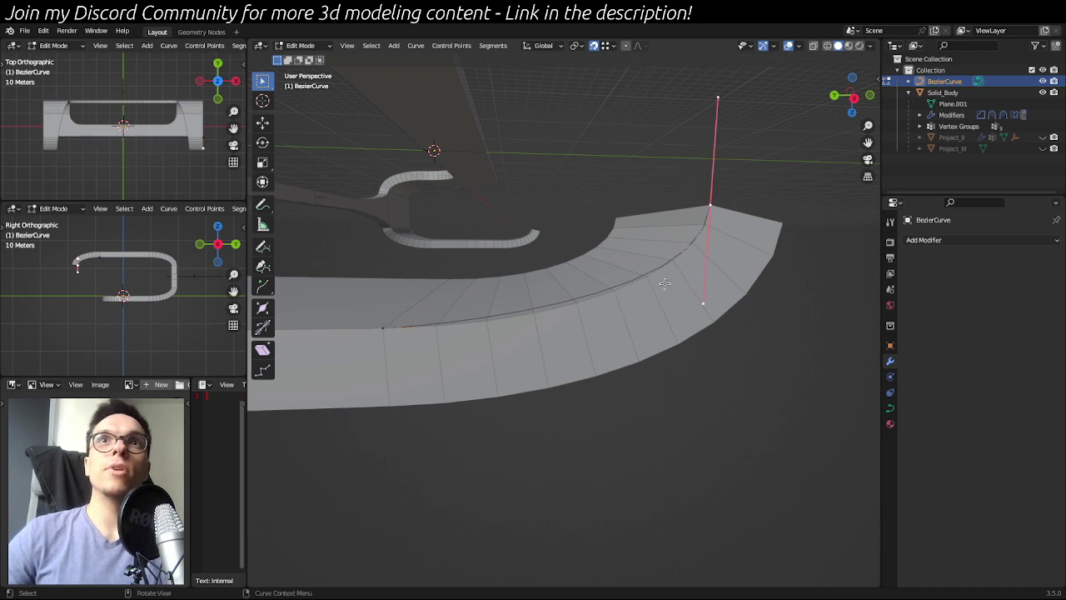
drag(664, 283, 725, 327)
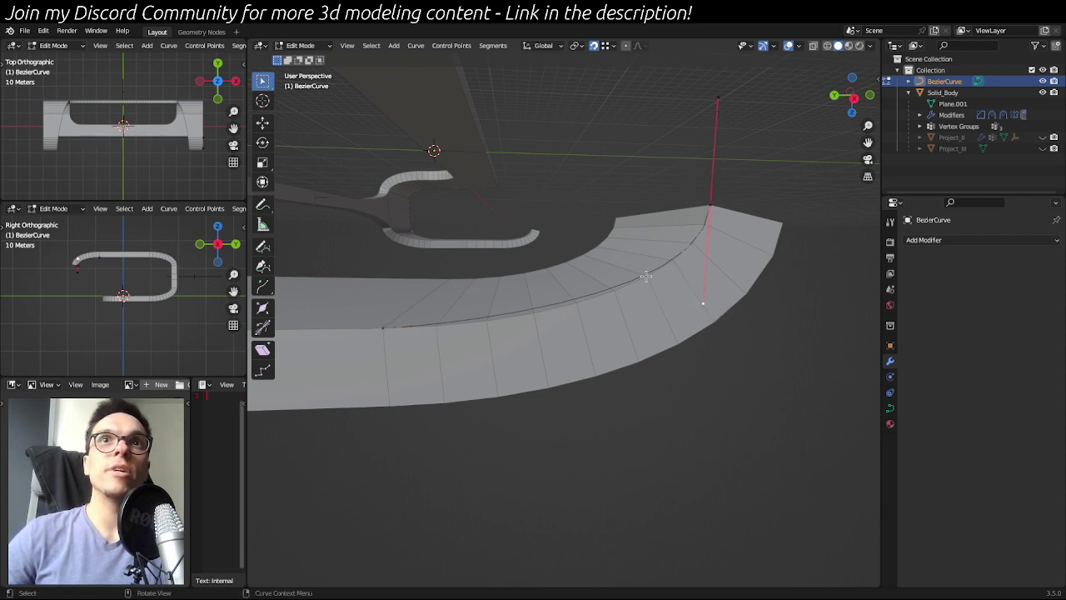
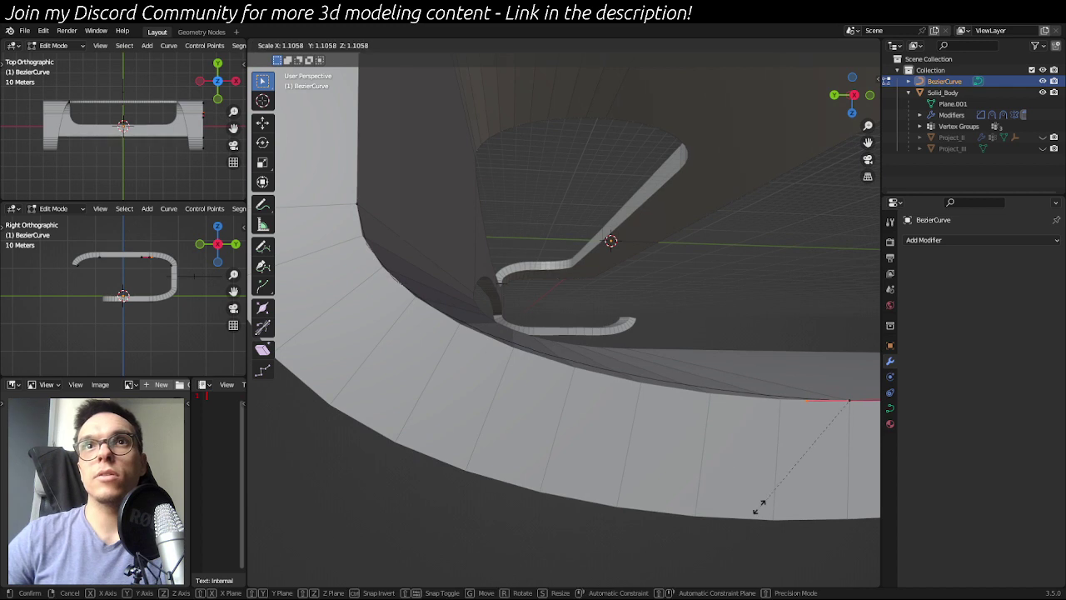
- Lengthen the hook-arm handle at the corner bend nearest the hook and rescale the handle at the bend's vertical end
click(587, 500)
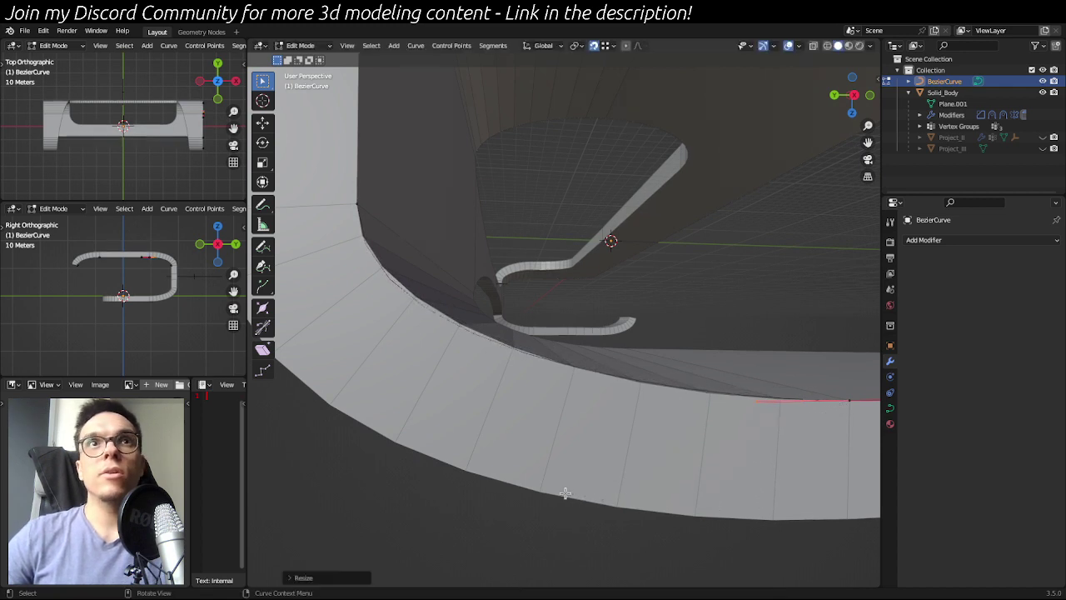
click(328, 336)
key(s)
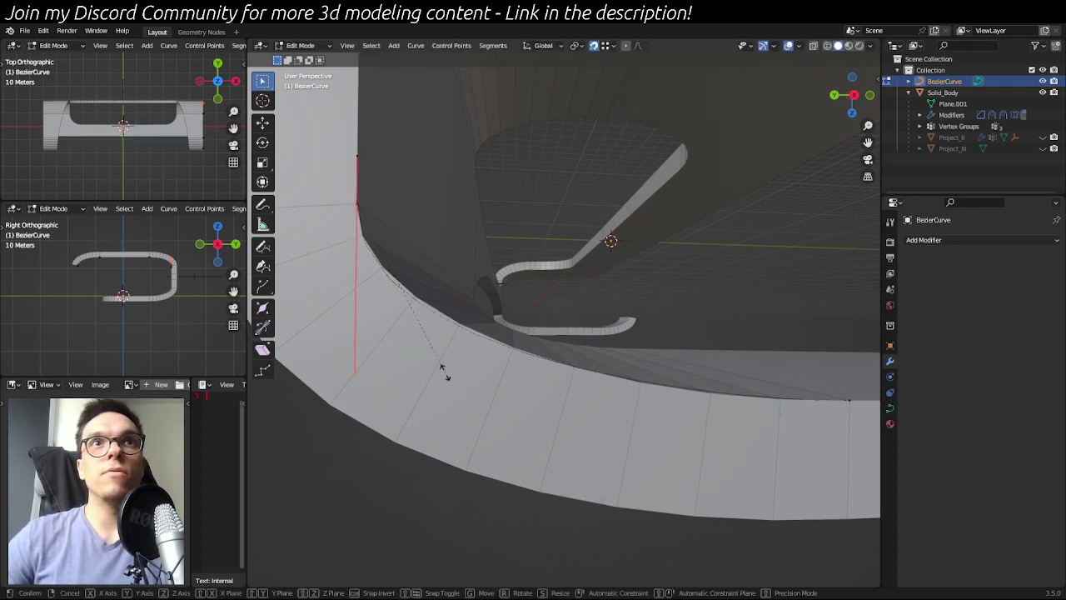
click(440, 360)
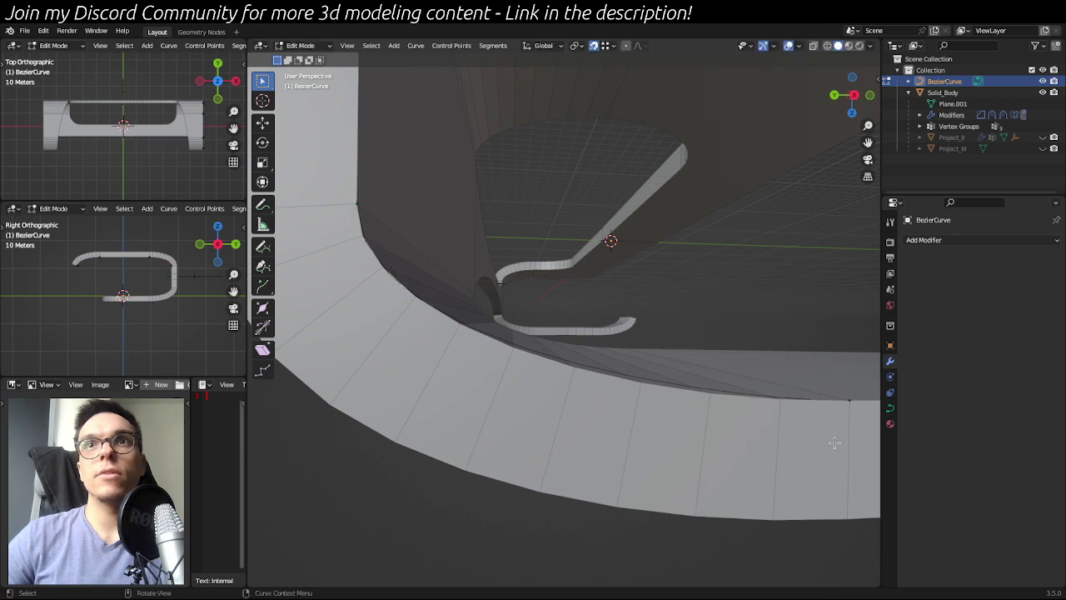
- Lengthen the same corner's hook-arm handle further and shorten its vertical-side handle to bring the curve onto the inner edge
click(773, 381)
drag(726, 376, 773, 427)
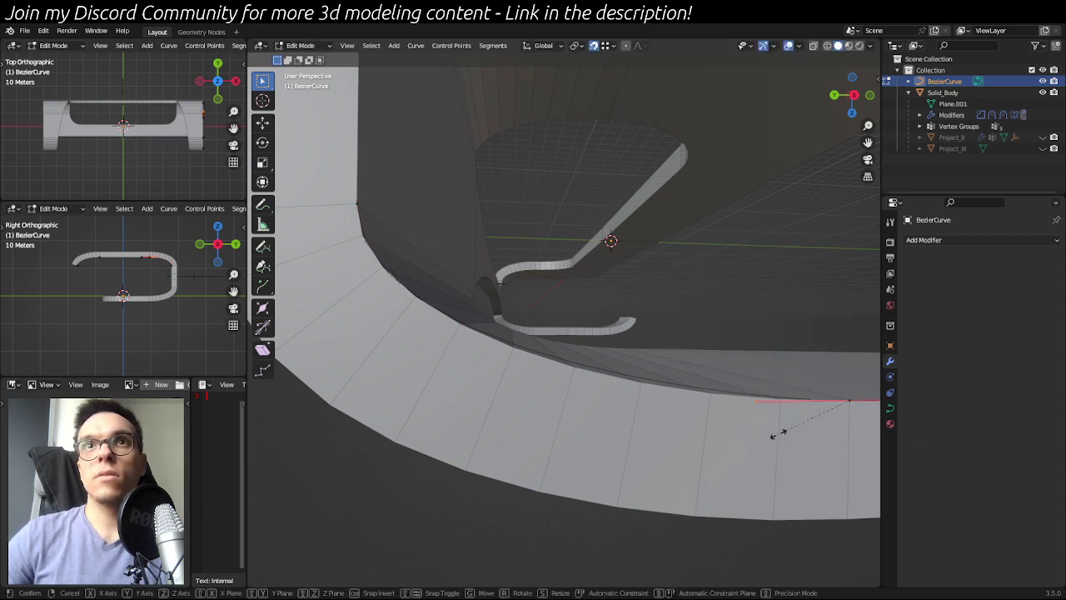
key(s)
click(728, 432)
click(359, 204)
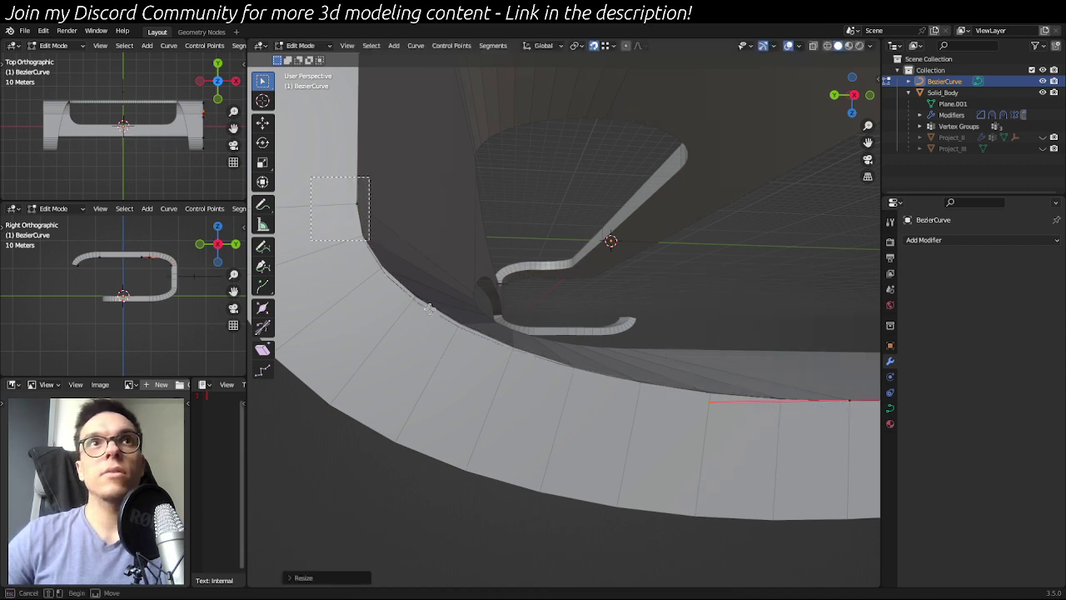
key(s)
click(380, 365)
- Fine-tune the corner curve by scaling the hook-arm handle by about 1.1 and slightly shortening the vertical-side handle
click(834, 451)
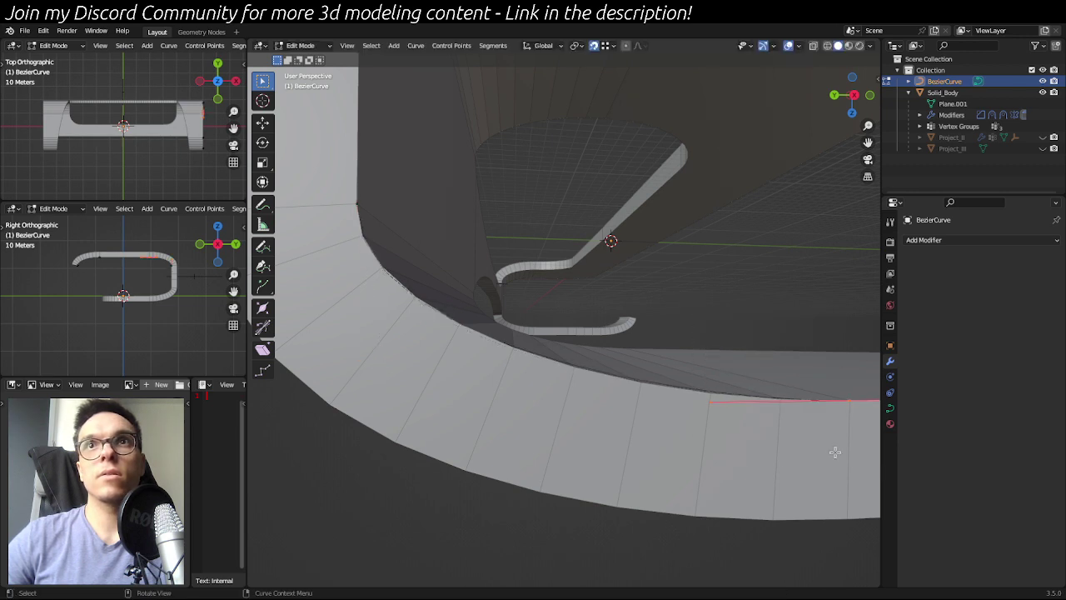
key(s)
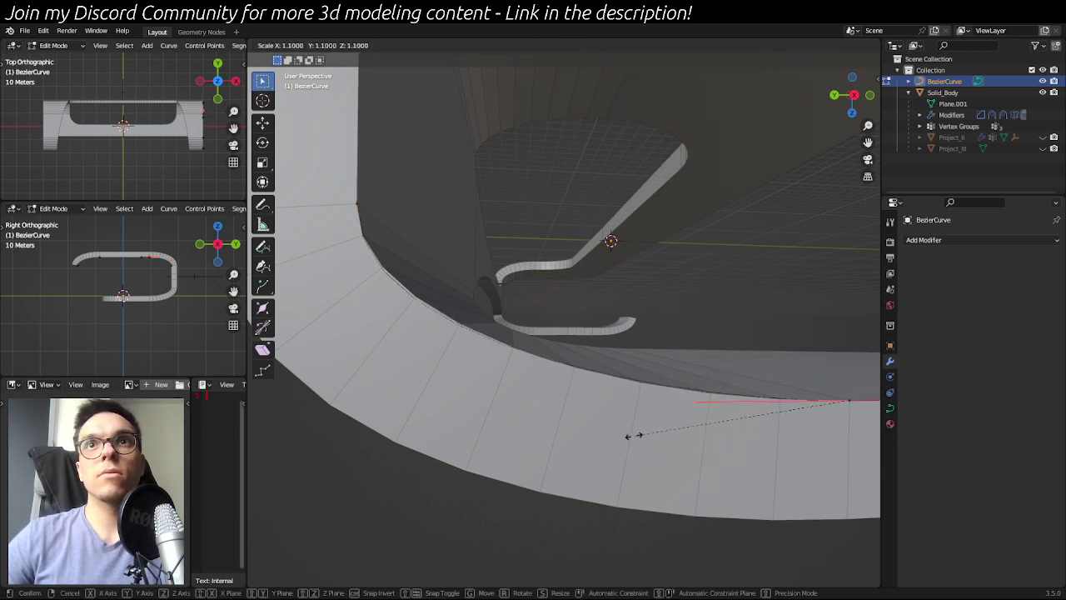
click(633, 437)
click(364, 259)
key(s)
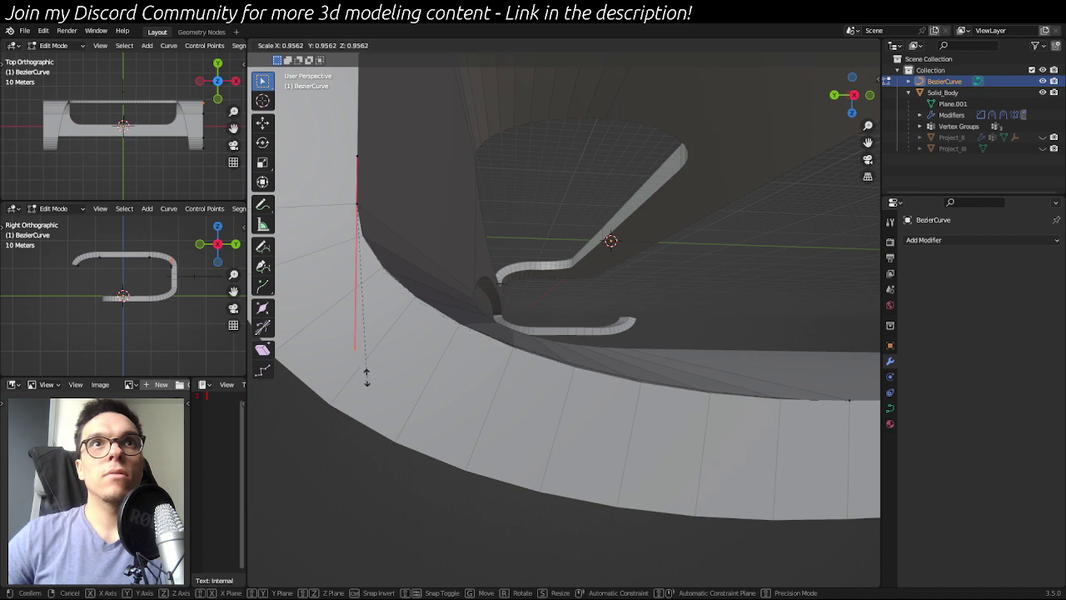
click(365, 379)
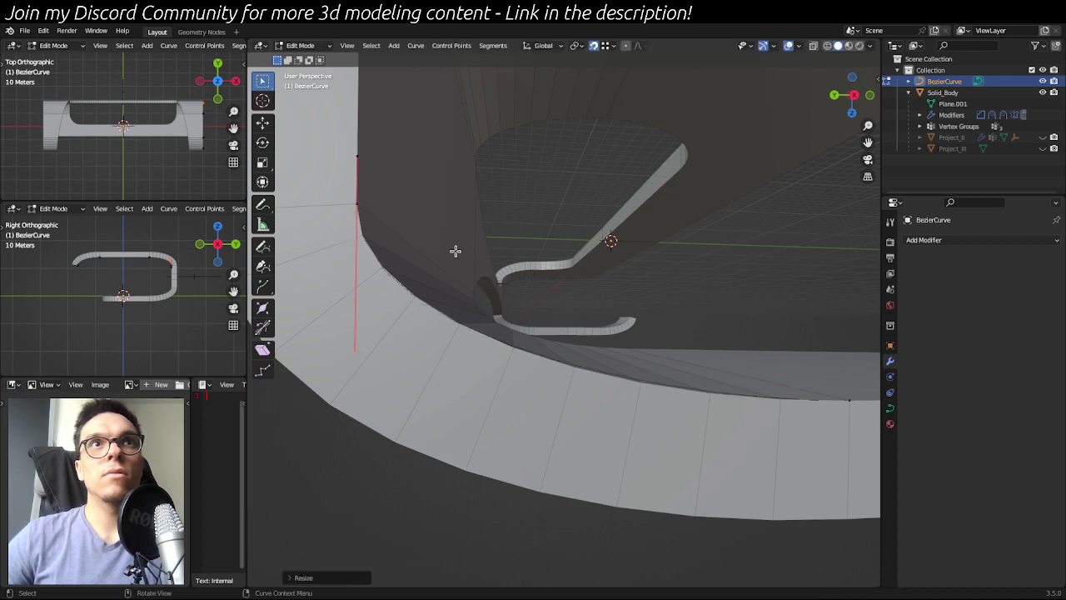
- Extrude a new control point along the mount's vertical inner edge to the start of the opposite corner bend
scroll(455, 250, down, 4)
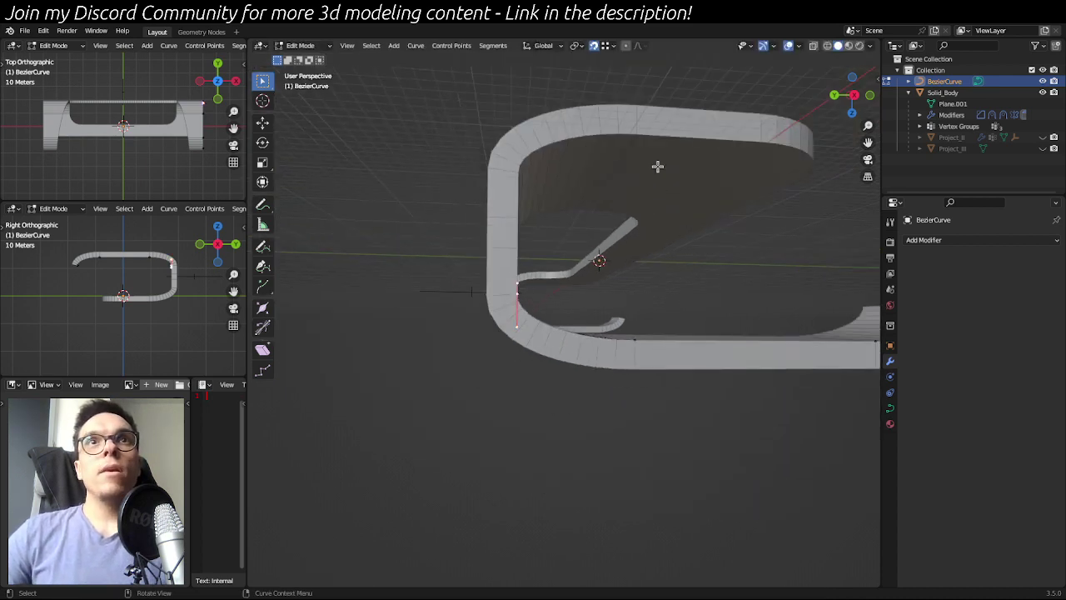
middle_drag(657, 167, 667, 263)
scroll(698, 261, down, 2)
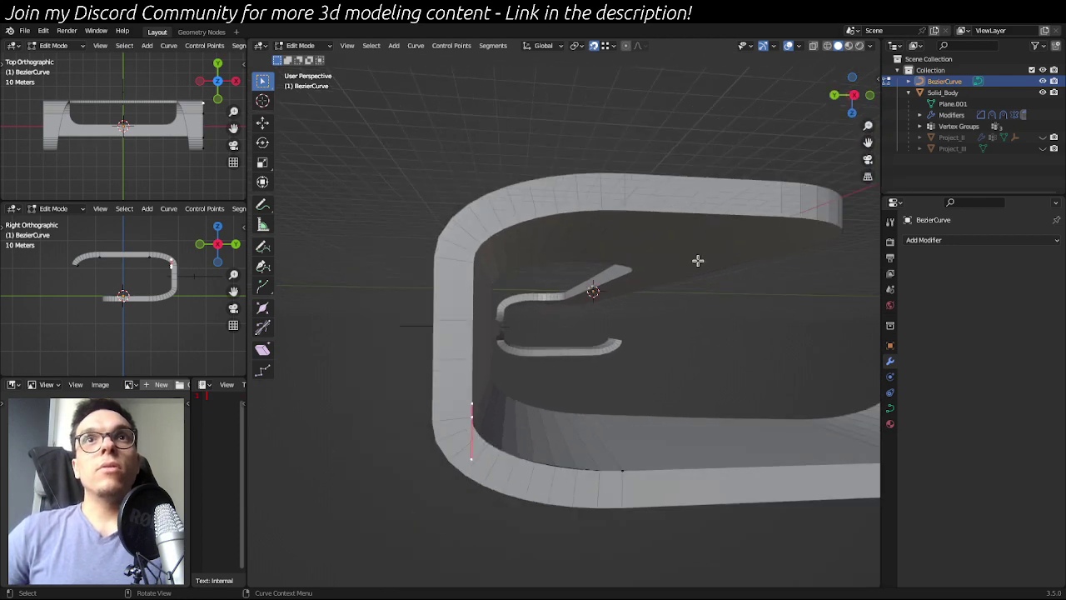
key(e)
click(457, 266)
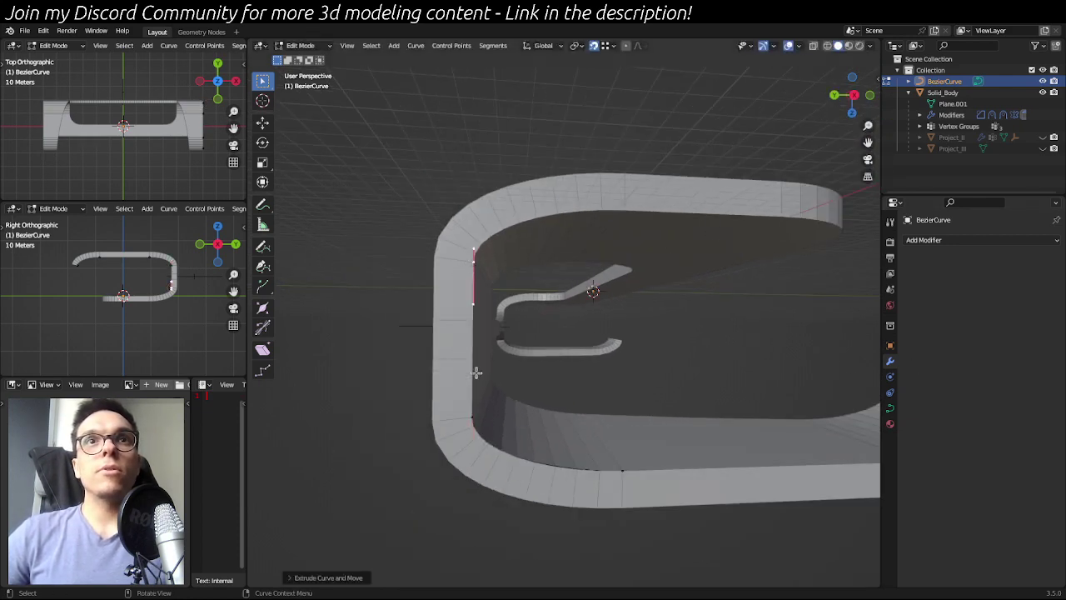
- Extrude another control point to the far end of the opposite corner bend and rotate its handles -90° around the global X axis
scroll(535, 364, up, 3)
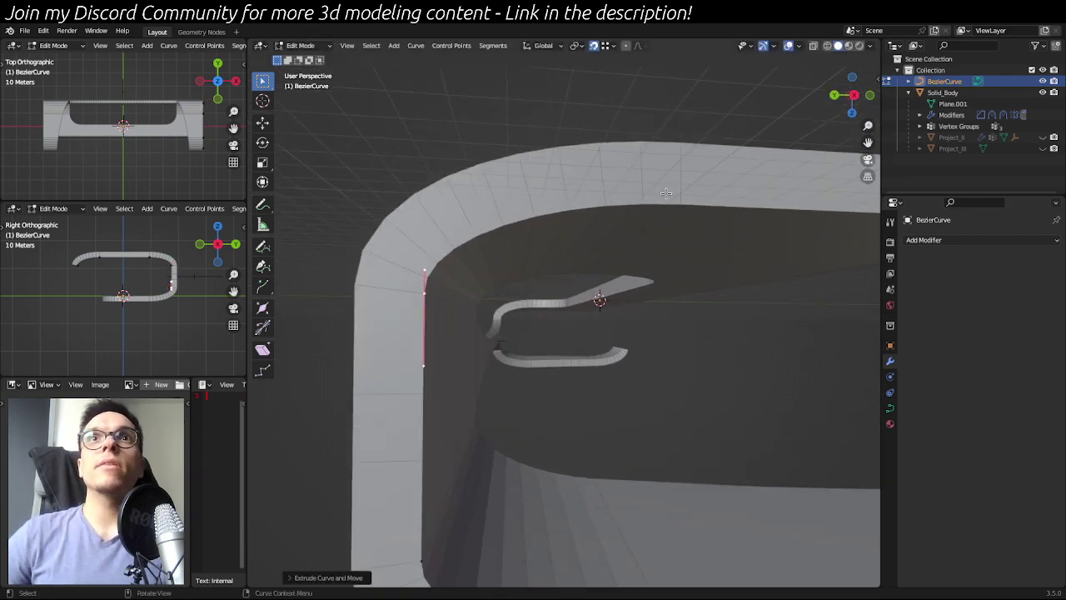
ctrl+right_click(681, 205)
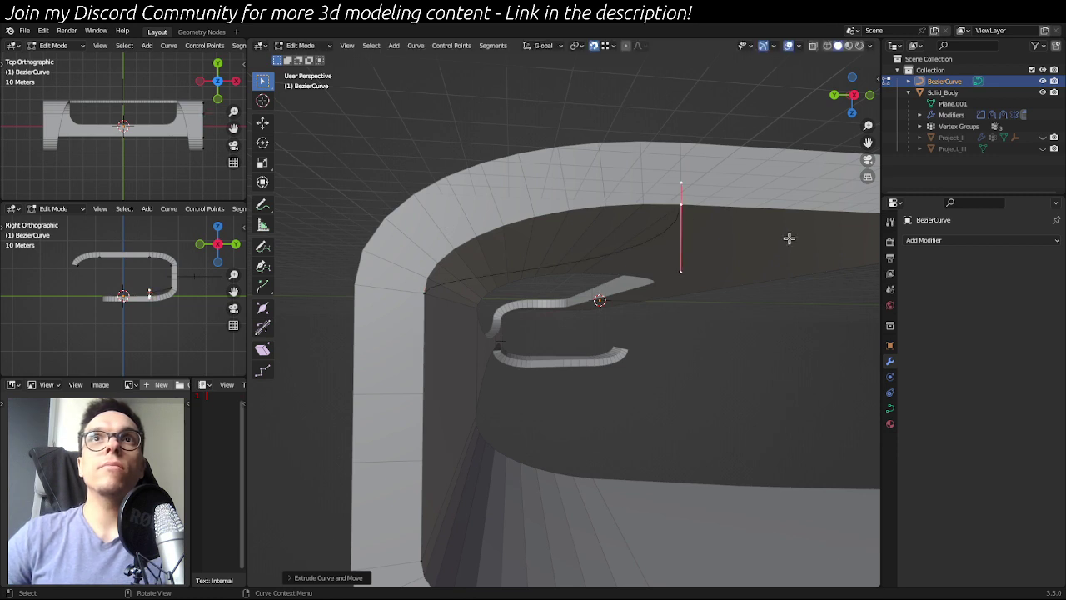
key(r)
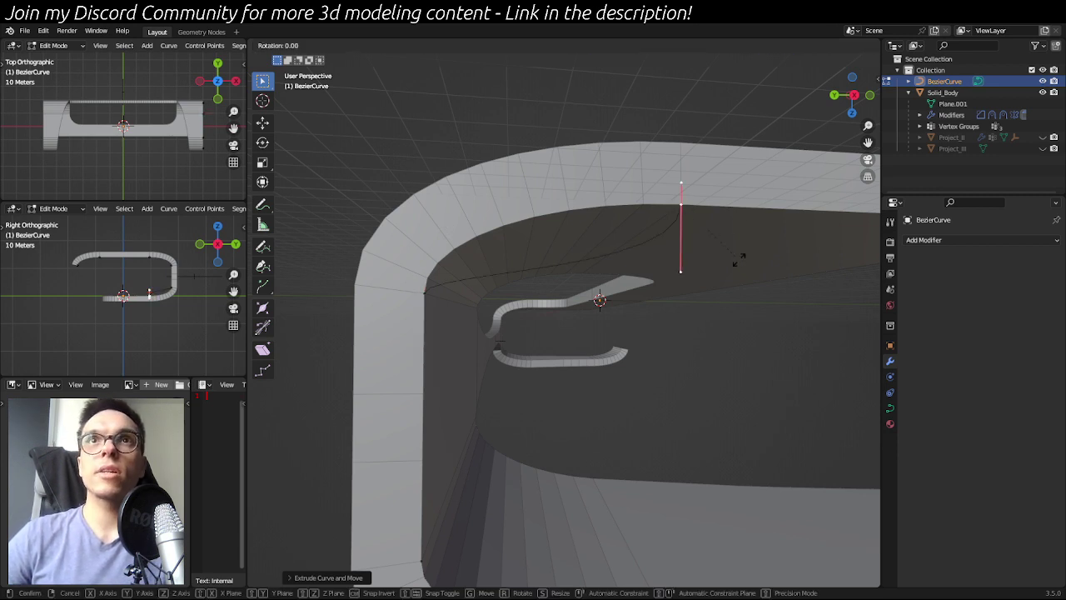
text(x)
text(90)
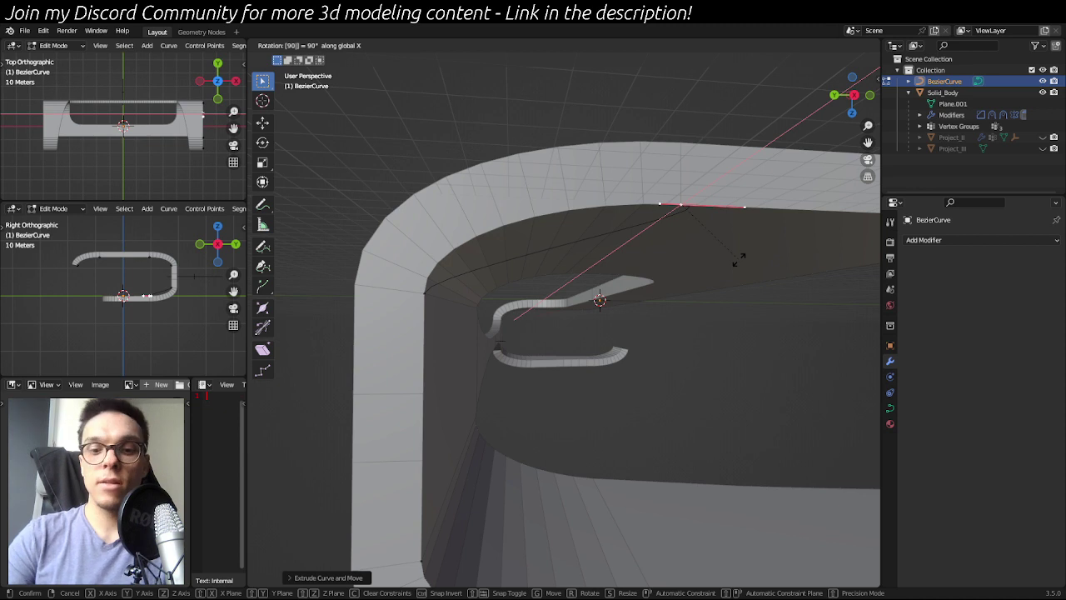
key(minus)
key(Return)
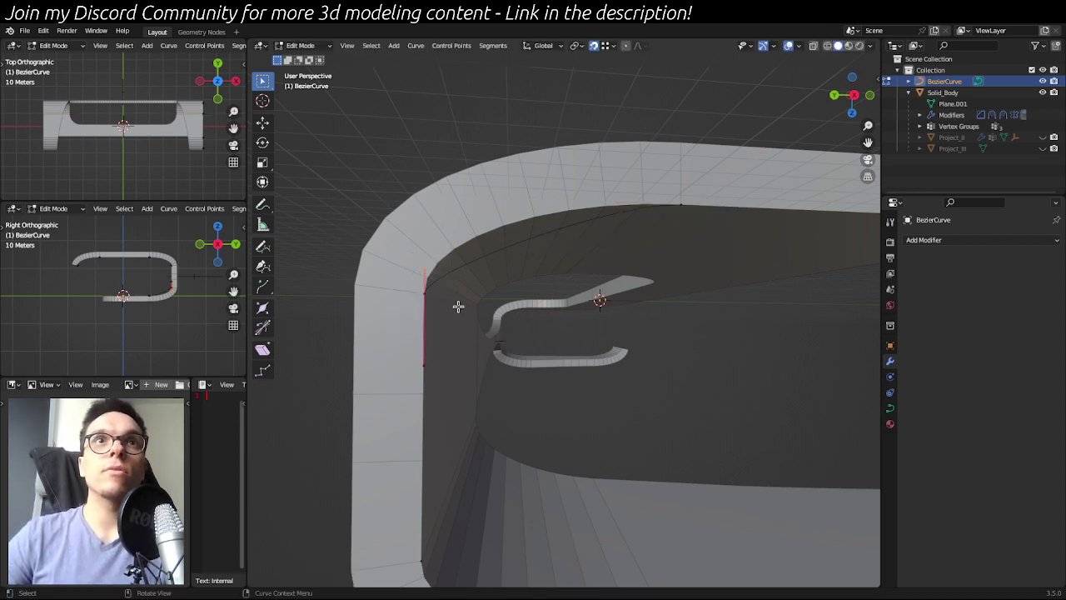
- Scale the opposite corner's vertical-side handle by about 3.1 and slightly lengthen the bend-side handle at its far end
key(s)
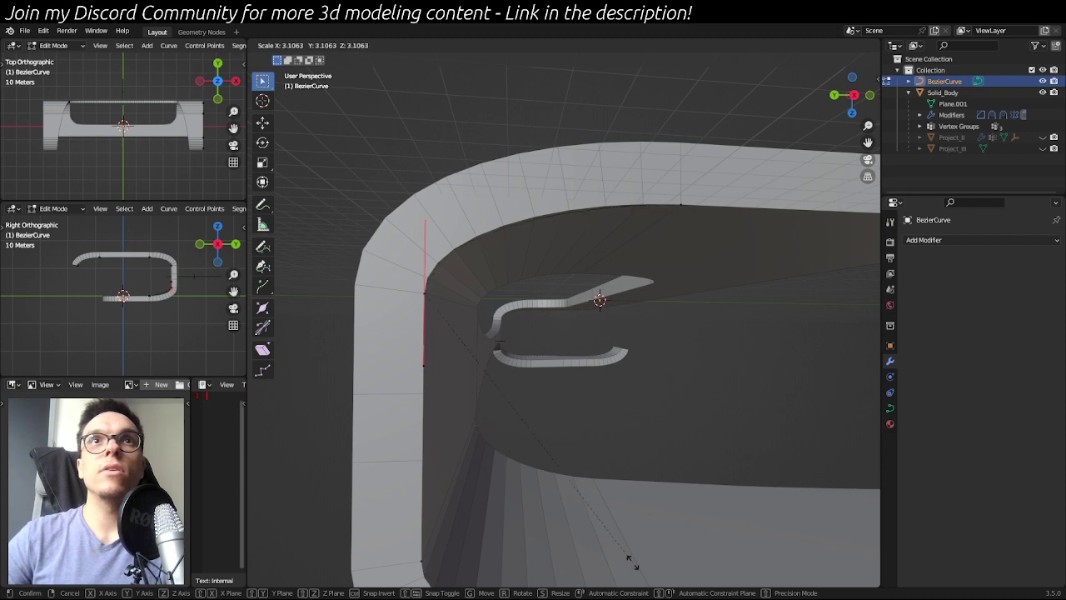
click(636, 565)
mouse_move(618, 322)
middle_down()
mouse_move(604, 339)
mouse_move(609, 325)
middle_up()
scroll(601, 336, up, 1)
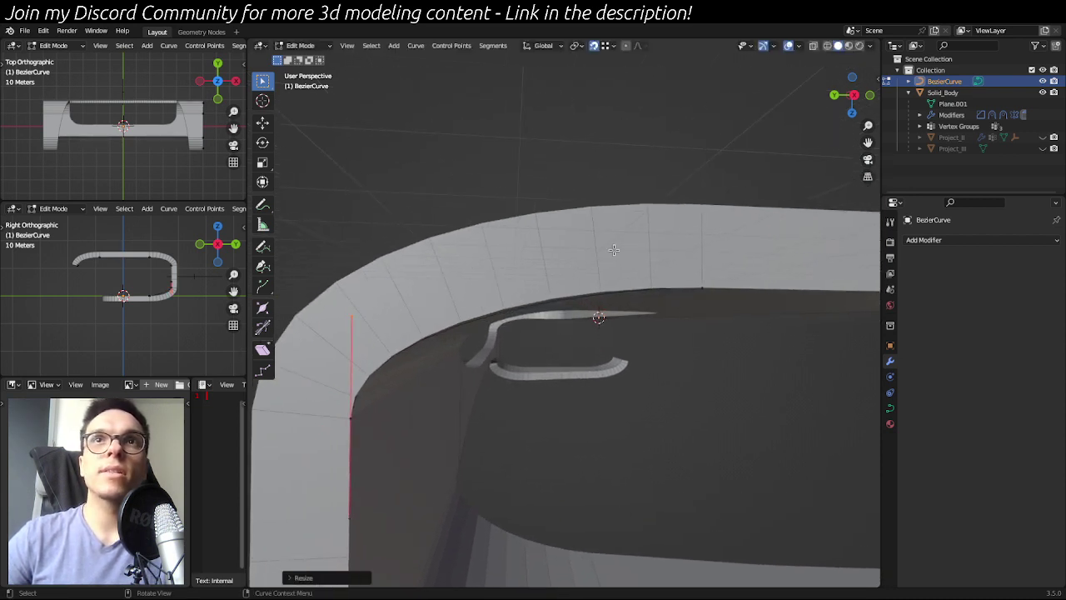
drag(613, 281, 663, 330)
key(s)
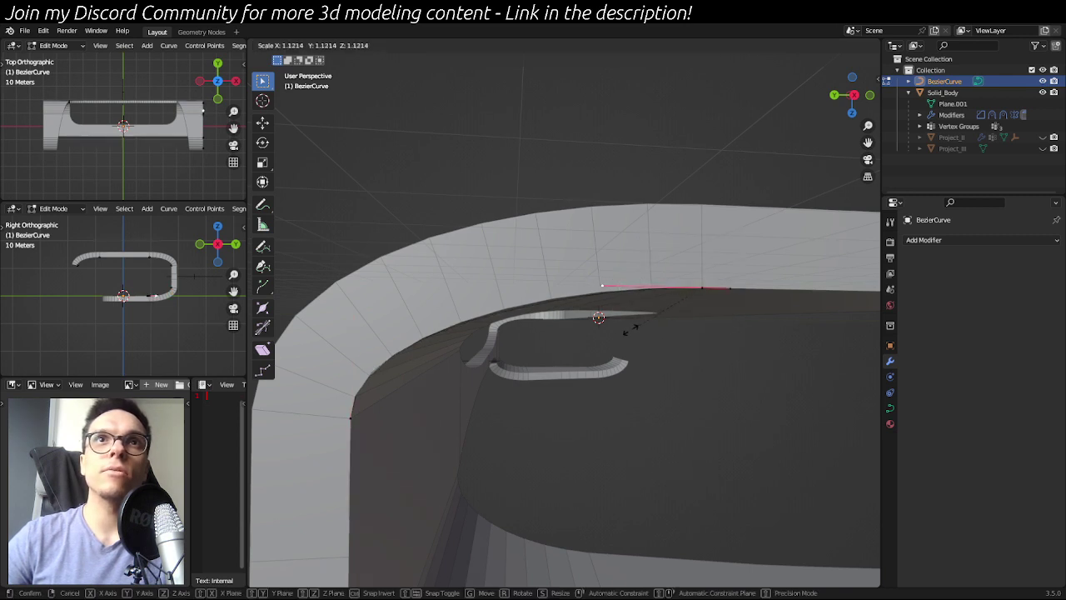
click(621, 330)
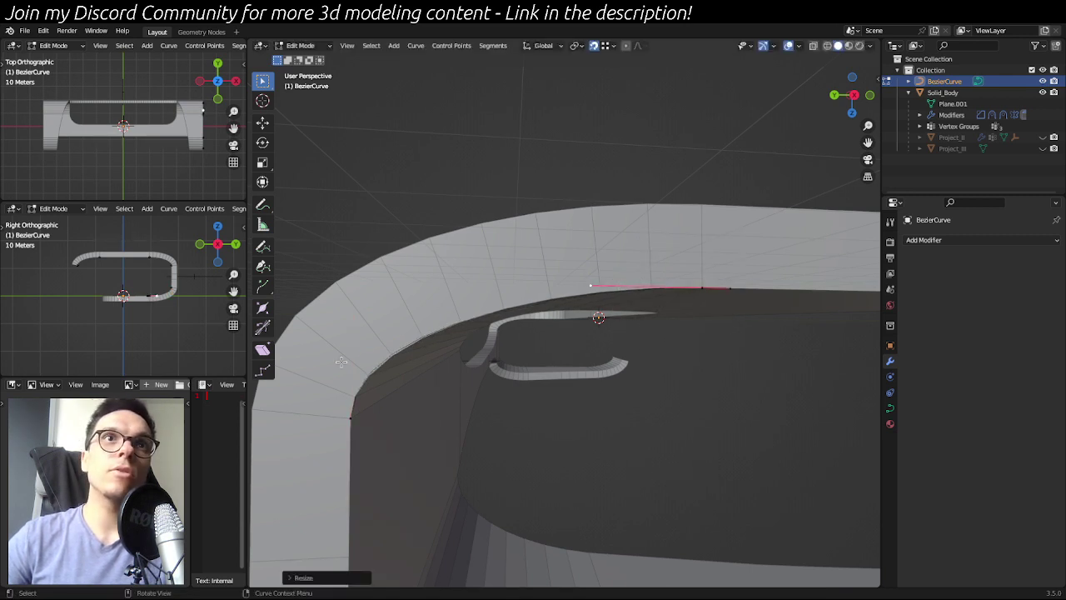
- Slightly shorten the vertical-side handle at the opposite corner bend and return to Object Mode
click(352, 414)
key(s)
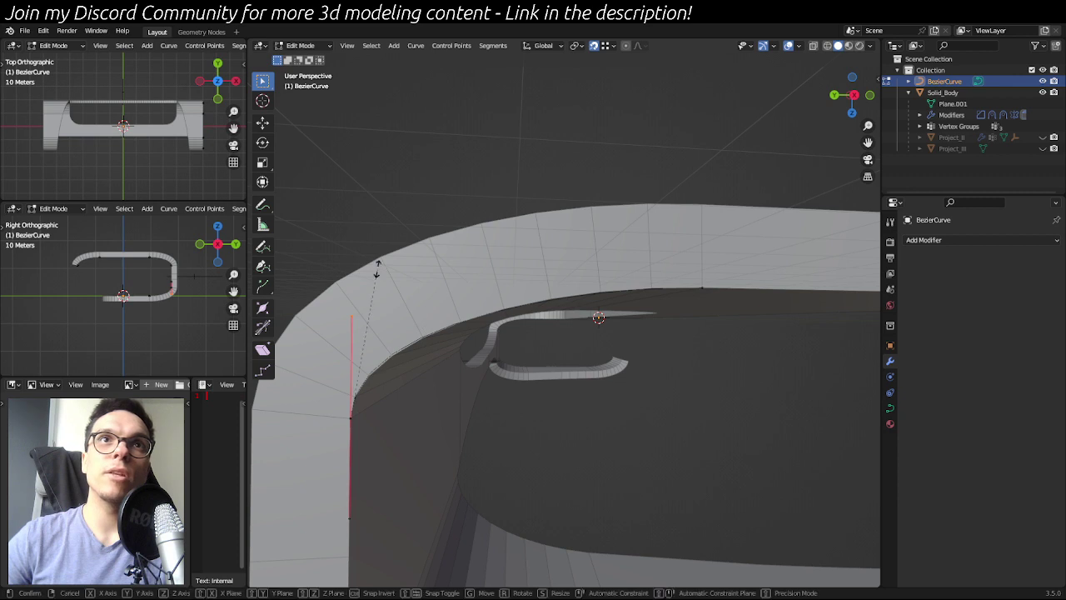
click(369, 278)
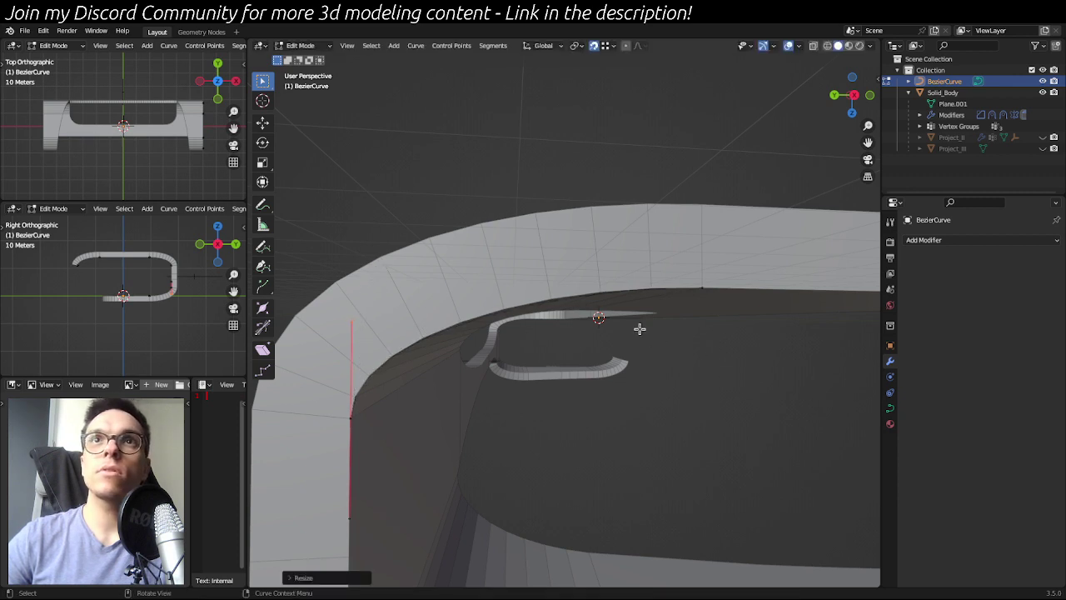
click(574, 303)
key(Tab)
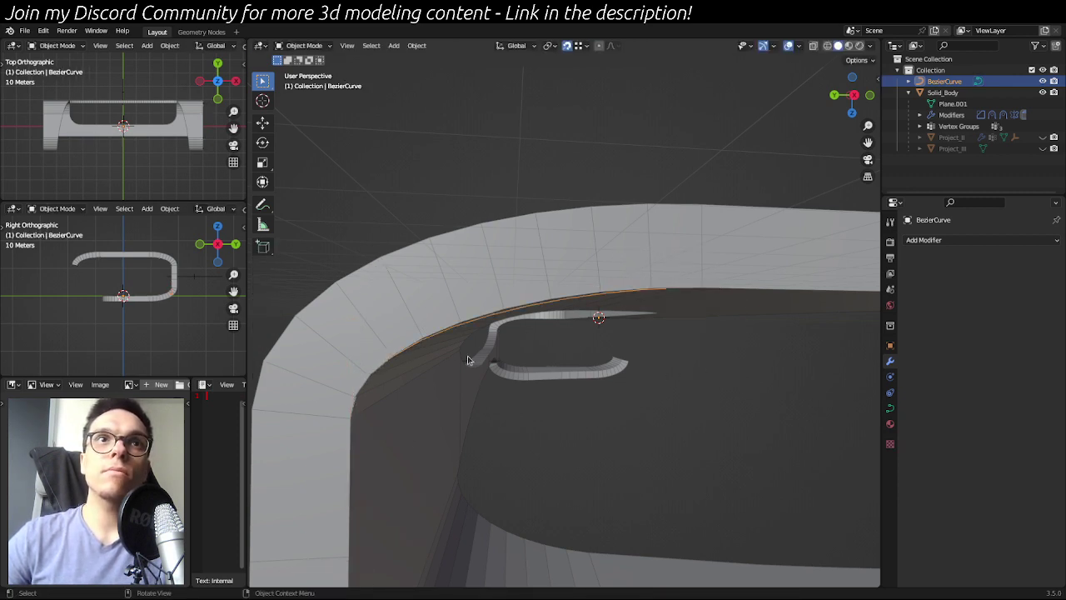
- Fine-tune the handle length of the control point at the far end of the opposite corner bend, checking the fit in Object Mode
key(Tab)
key(s)
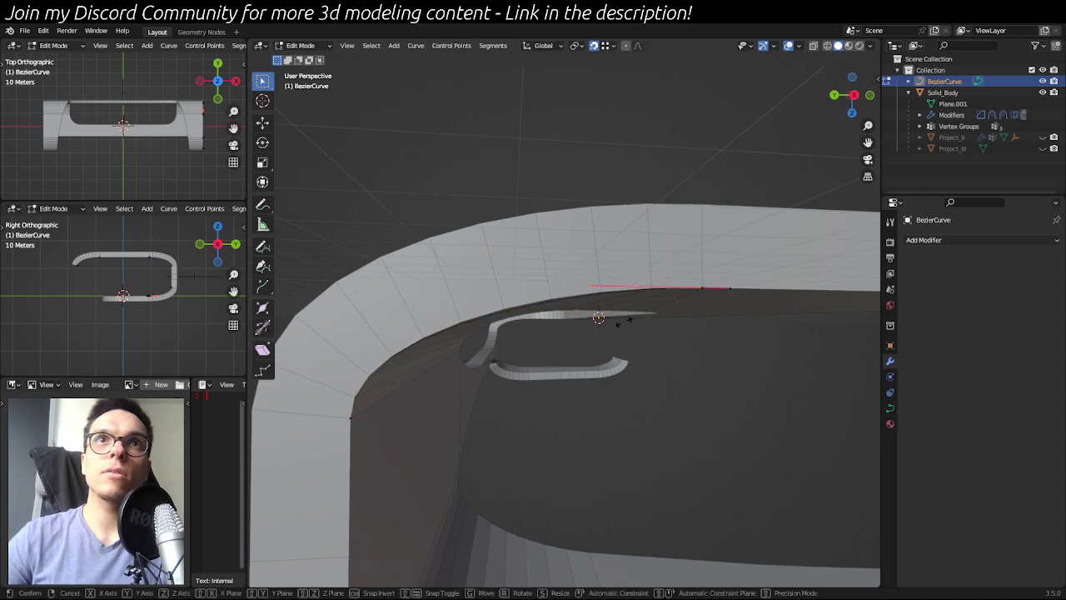
click(658, 334)
key(Tab)
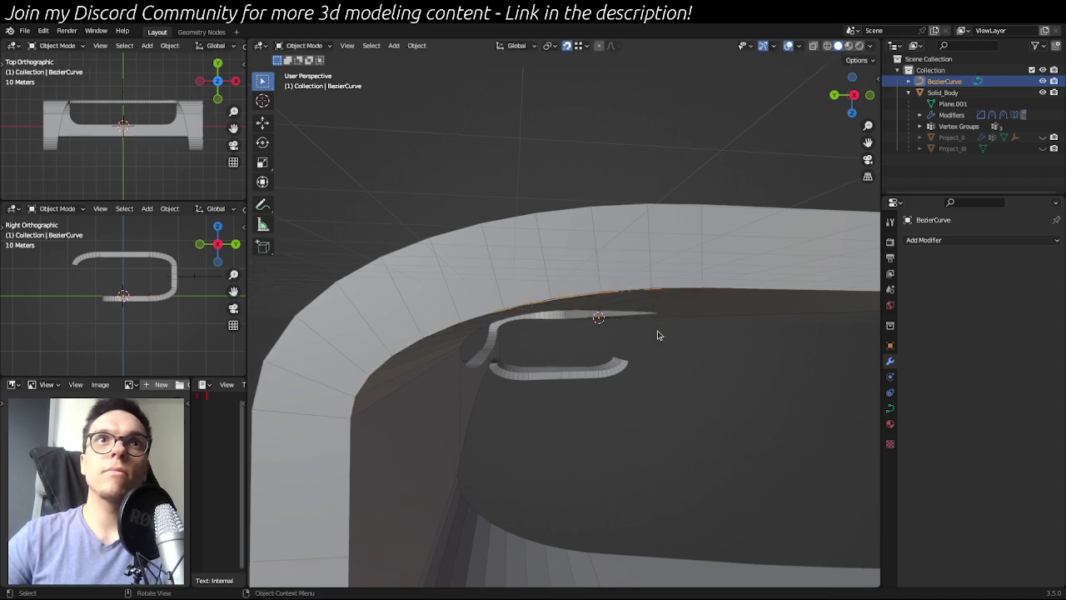
middle_drag(732, 353, 453, 424)
key(Tab)
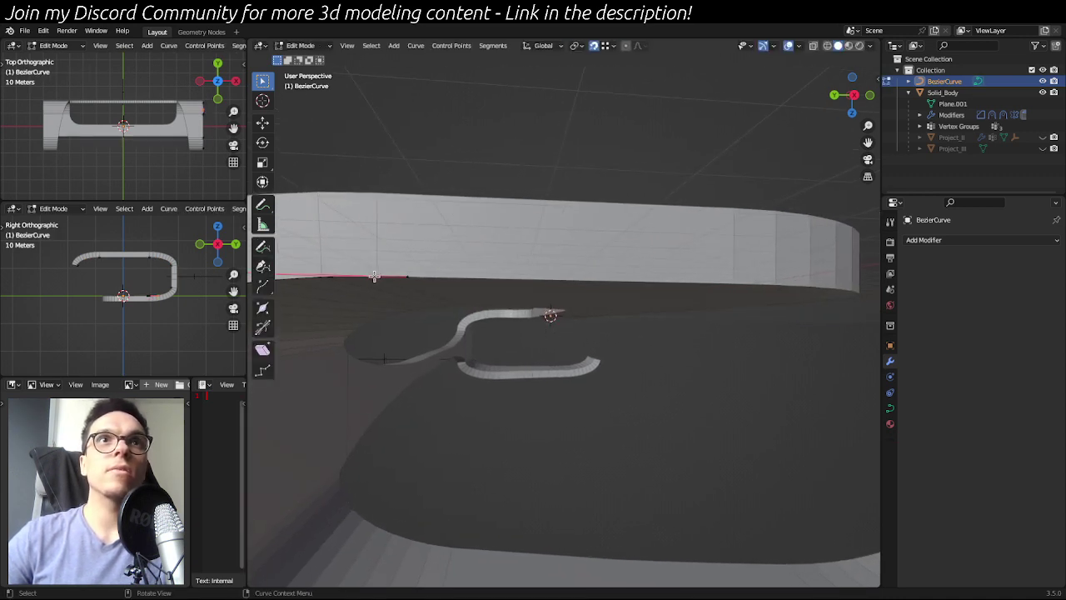
scroll(717, 338, down, 5)
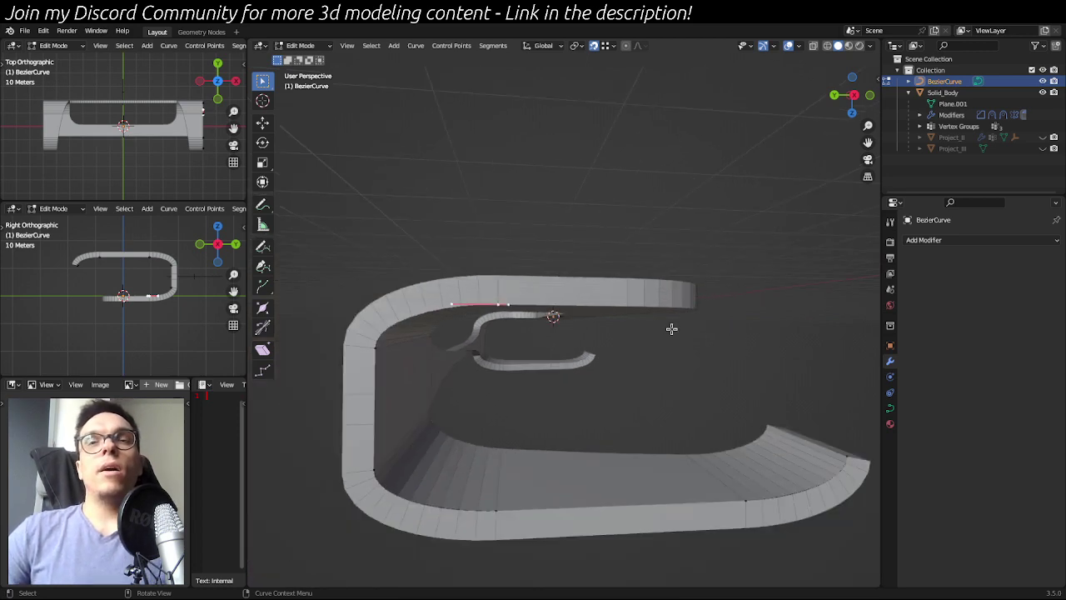
- Leave curve editing and turn off the viewport display of the Bevel modifier on Solid_Body
key(Tab)
click(599, 297)
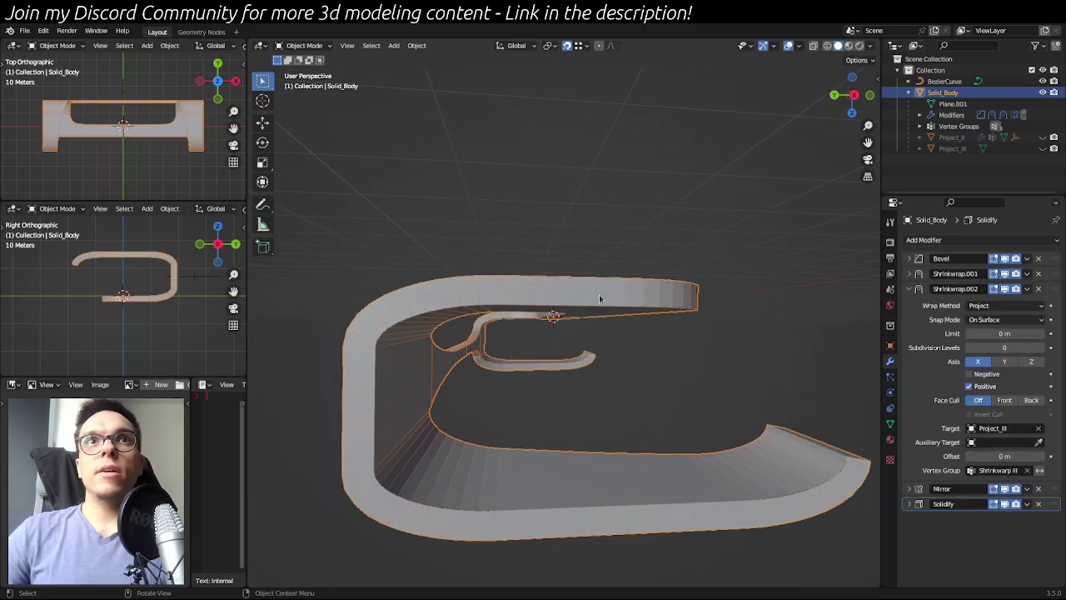
click(1005, 259)
mouse_move(794, 286)
middle_down()
mouse_move(766, 324)
mouse_move(786, 276)
mouse_move(788, 295)
mouse_move(781, 285)
middle_up()
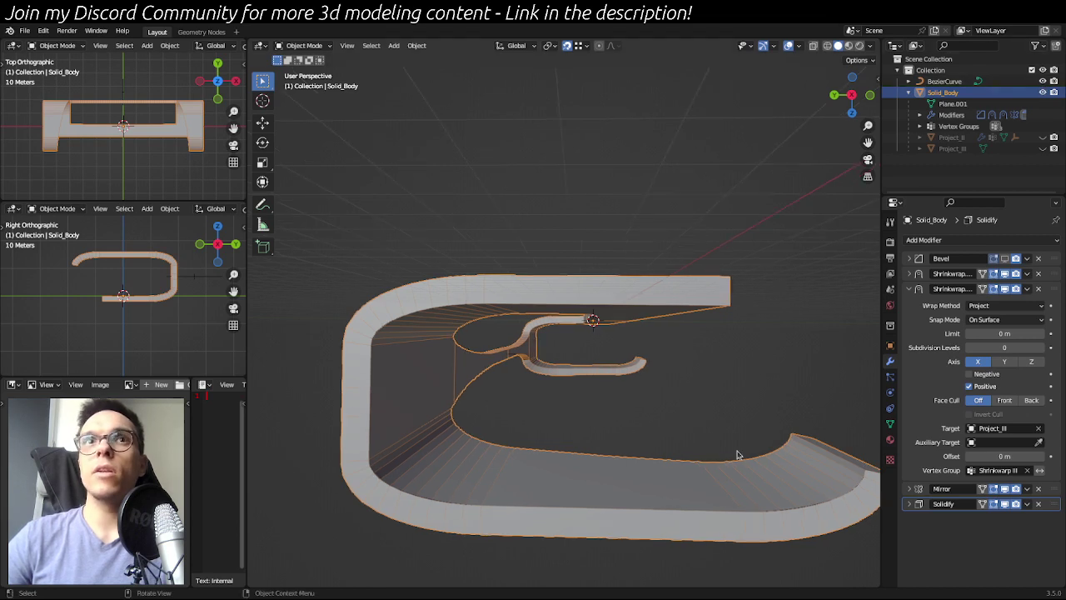
- Extend the Bezier curve in Edit Mode by extruding its end point along the inner edge to the straight arm's end corner
click(944, 81)
key(Tab)
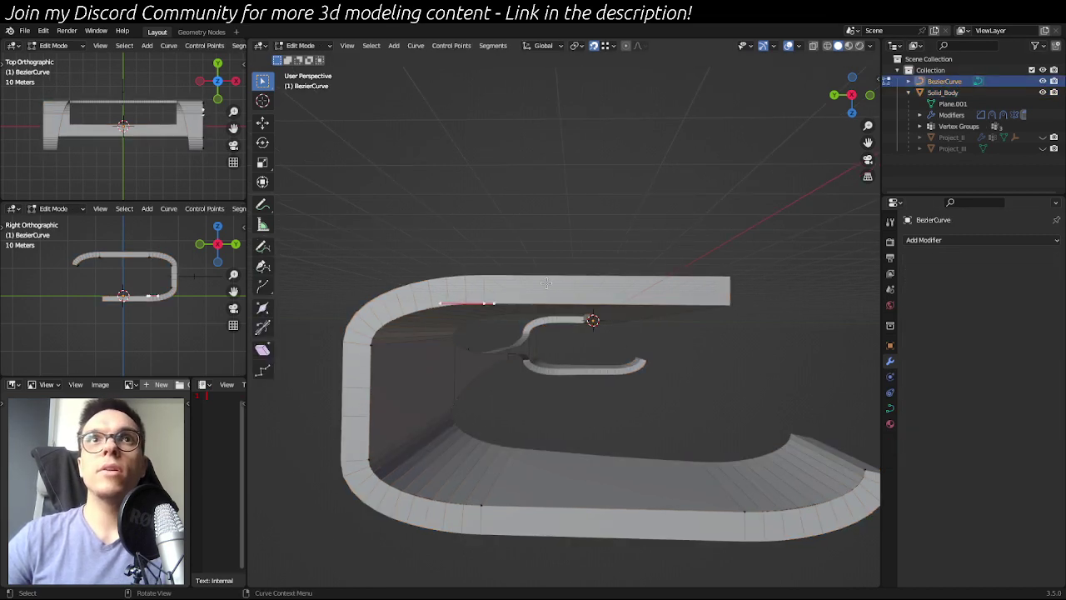
middle_drag(616, 330, 689, 310)
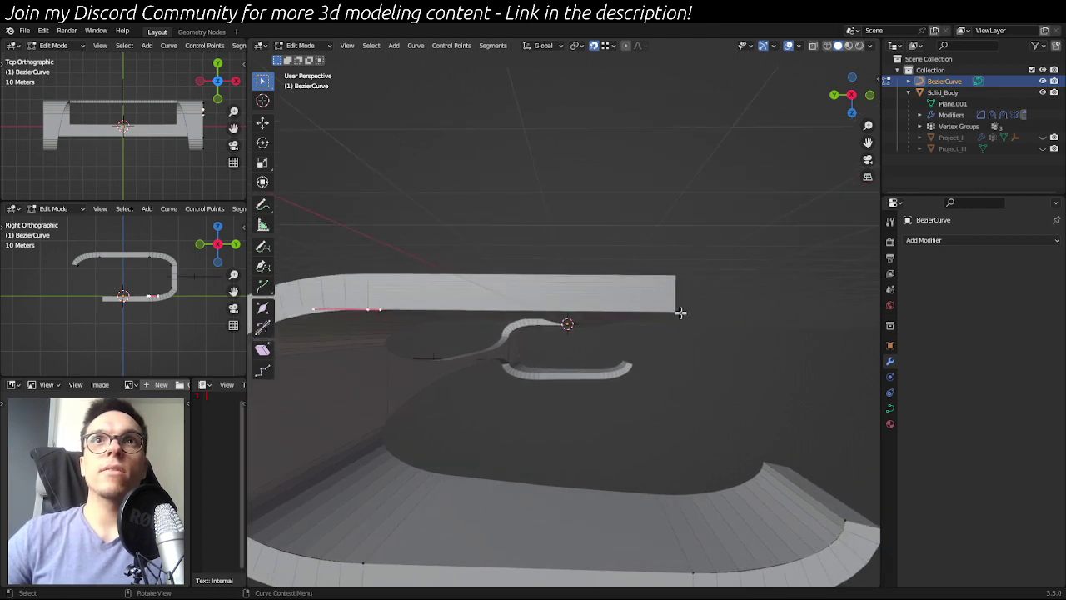
click(675, 311)
key(e)
click(687, 313)
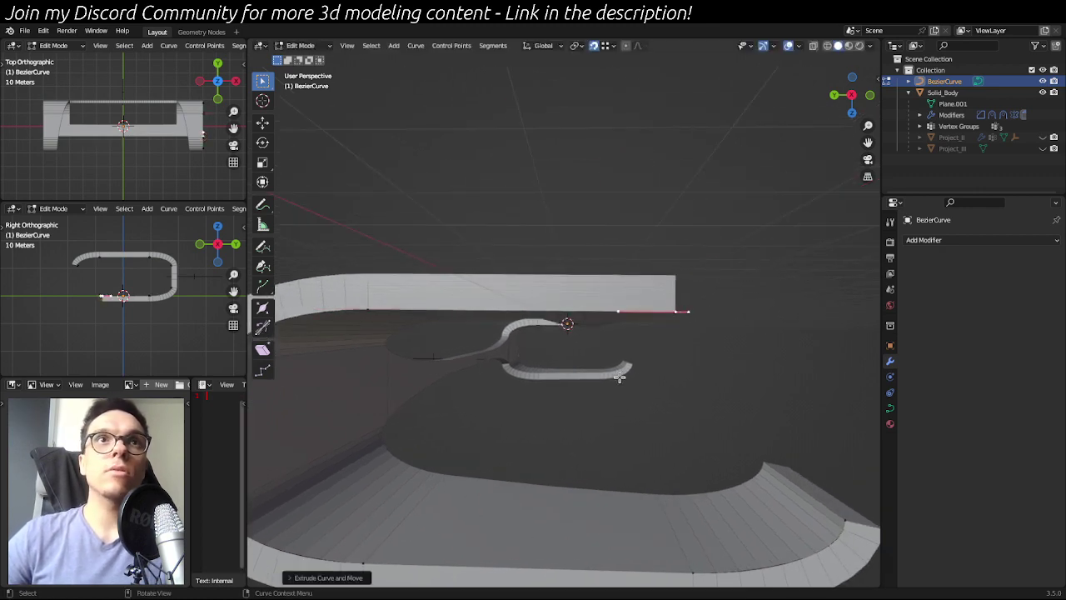
middle_drag(714, 361, 688, 367)
scroll(739, 391, down, 5)
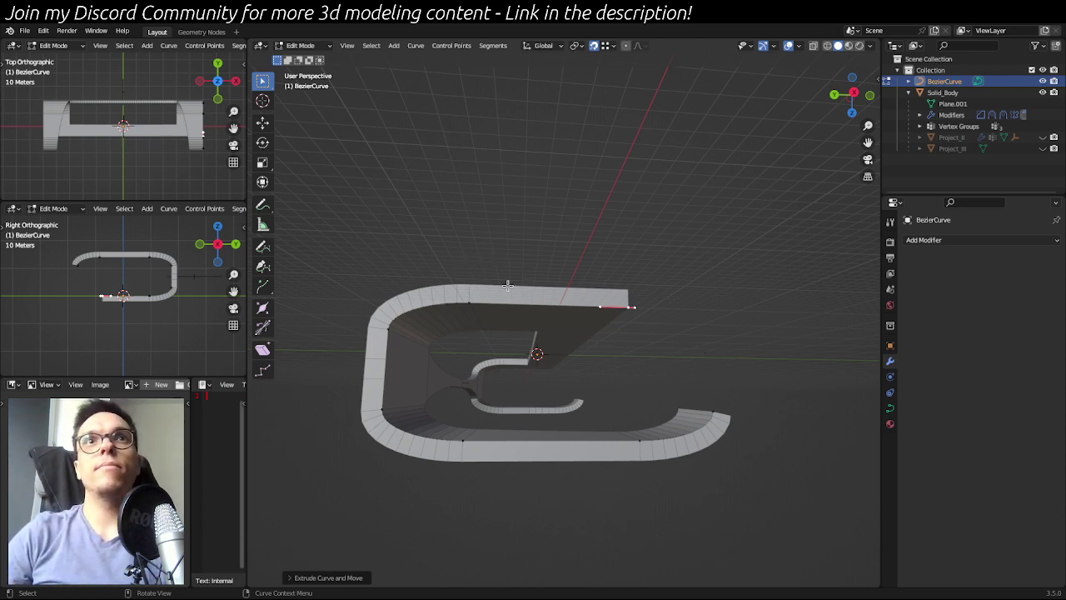
middle_drag(555, 339, 605, 371)
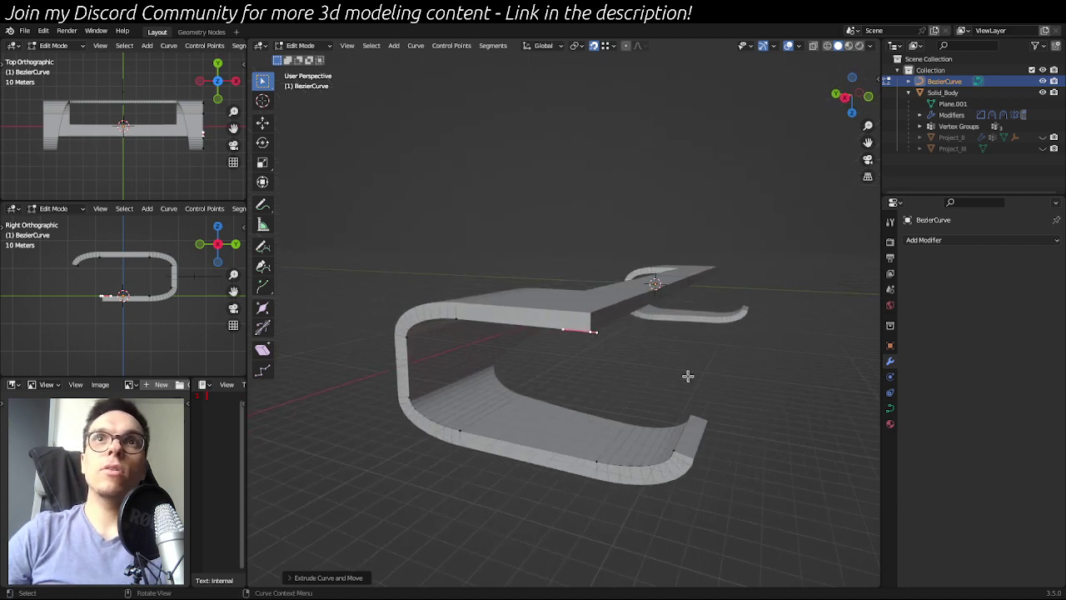
middle_drag(682, 410, 711, 369)
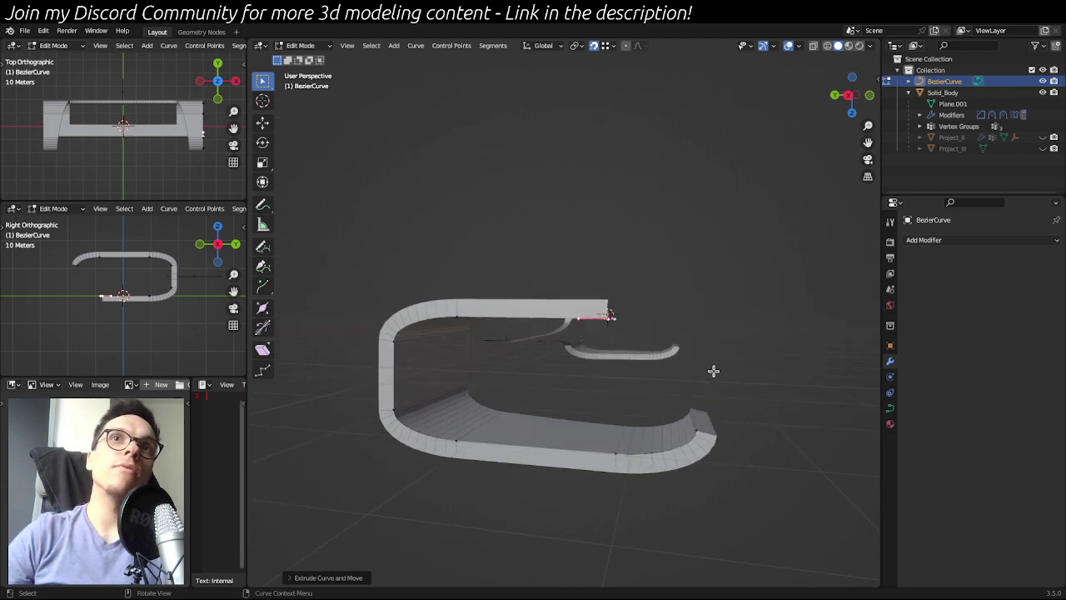
scroll(492, 386, up, 1)
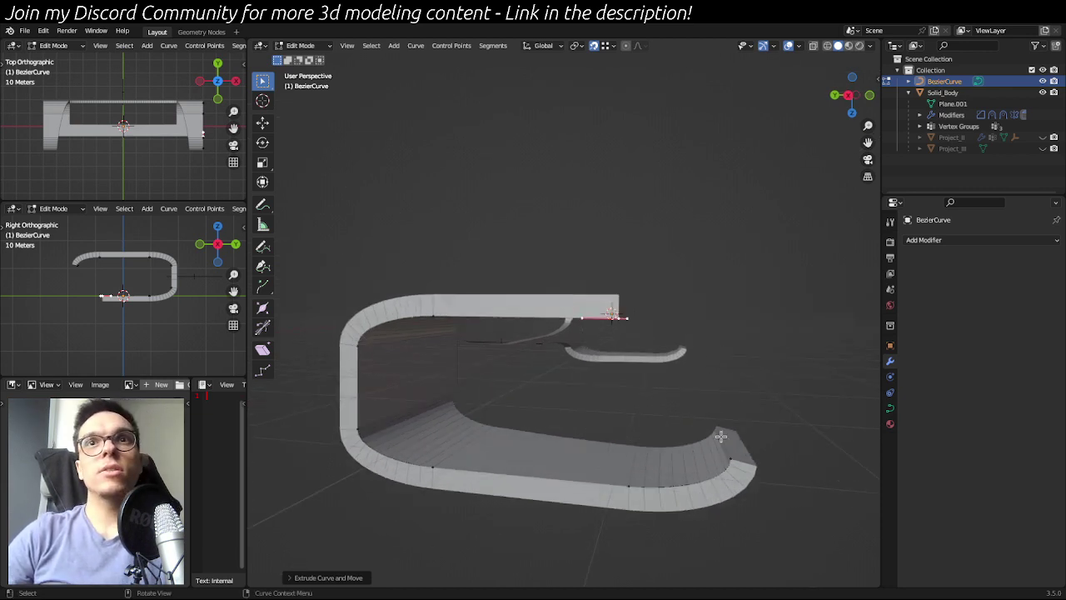
middle_drag(736, 436, 739, 435)
drag(581, 395, 785, 531)
- Display the control points' coordinates and compare those of the arm's end point and the points around the corner bends
drag(621, 292, 657, 324)
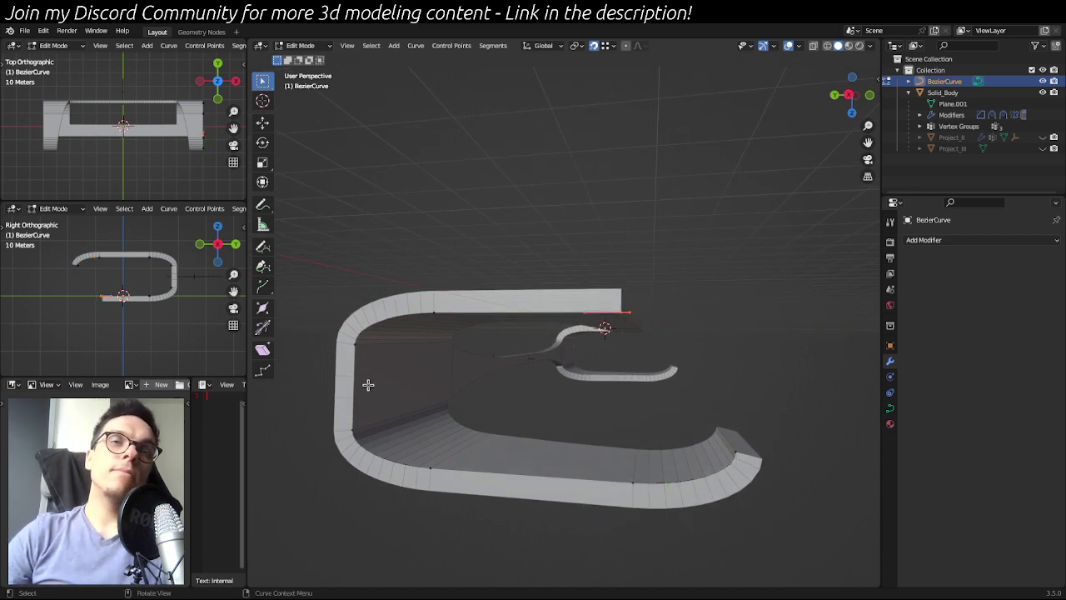
middle_drag(483, 330, 517, 327)
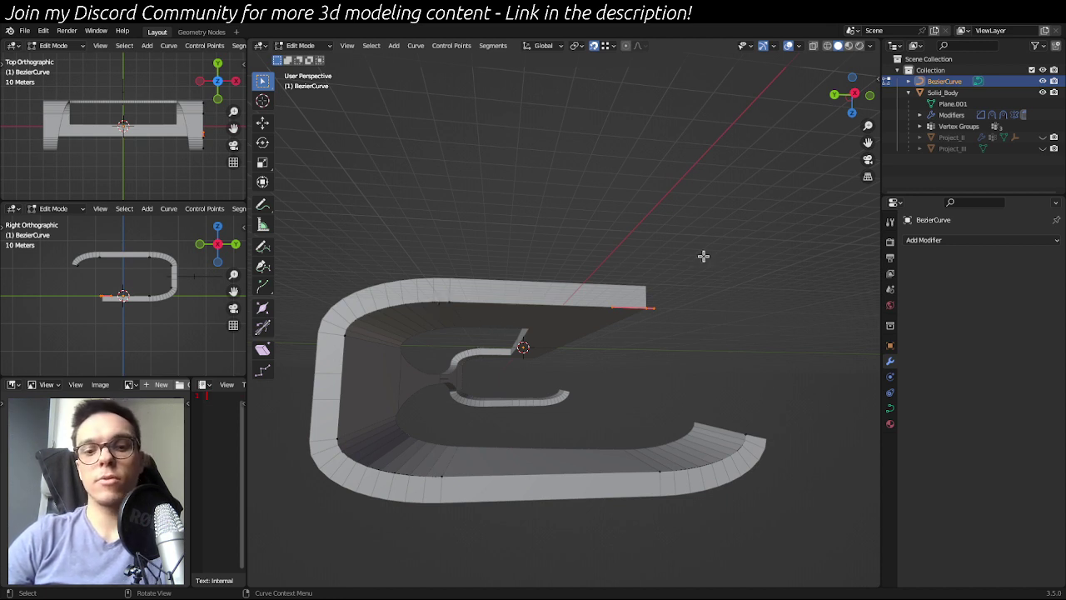
key(n)
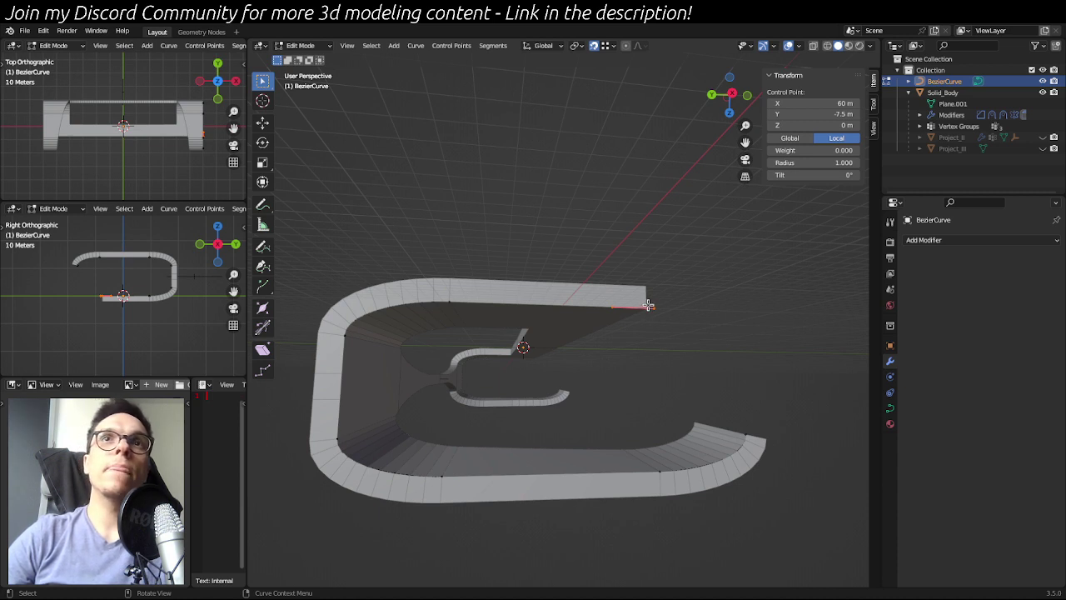
click(447, 301)
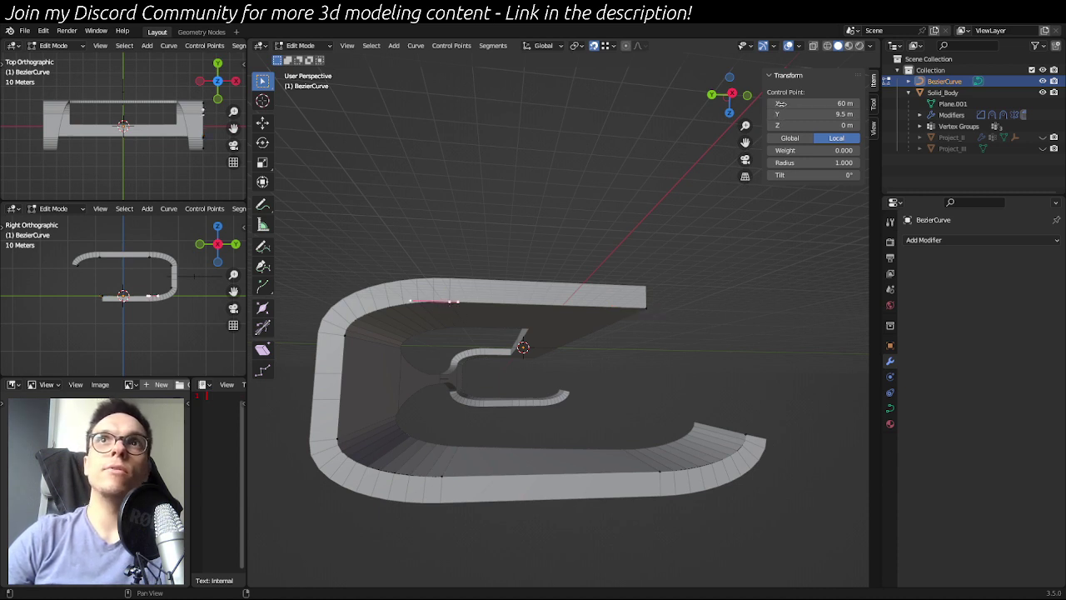
click(343, 334)
click(445, 476)
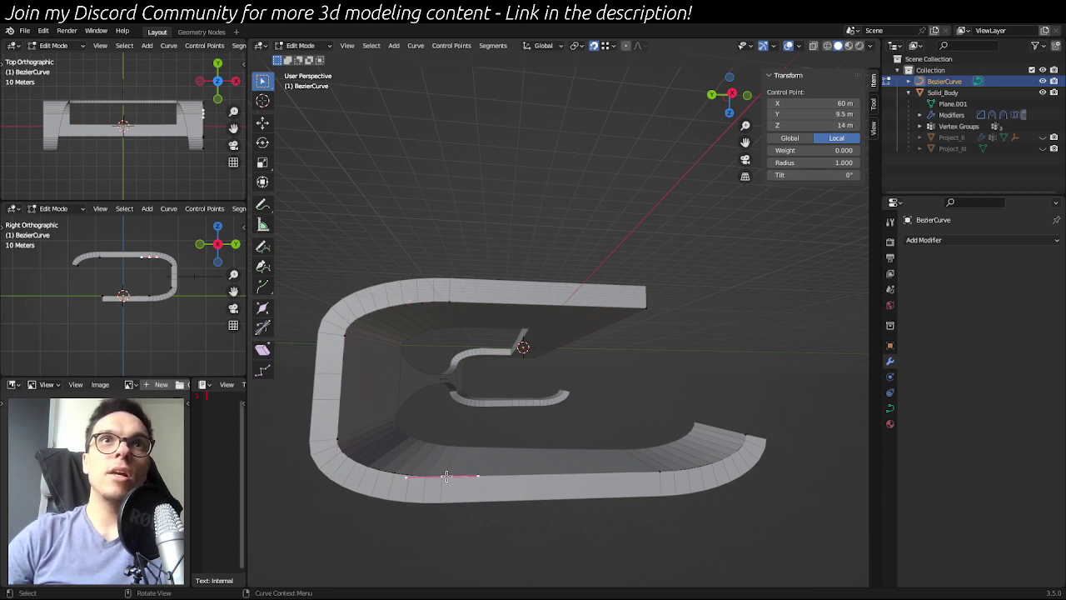
click(452, 301)
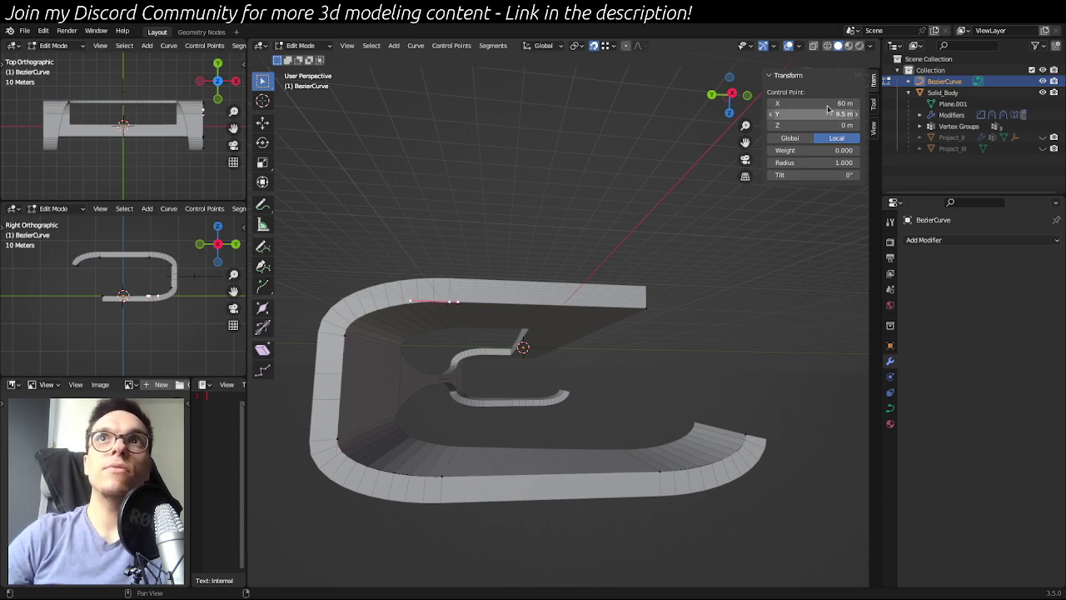
click(342, 337)
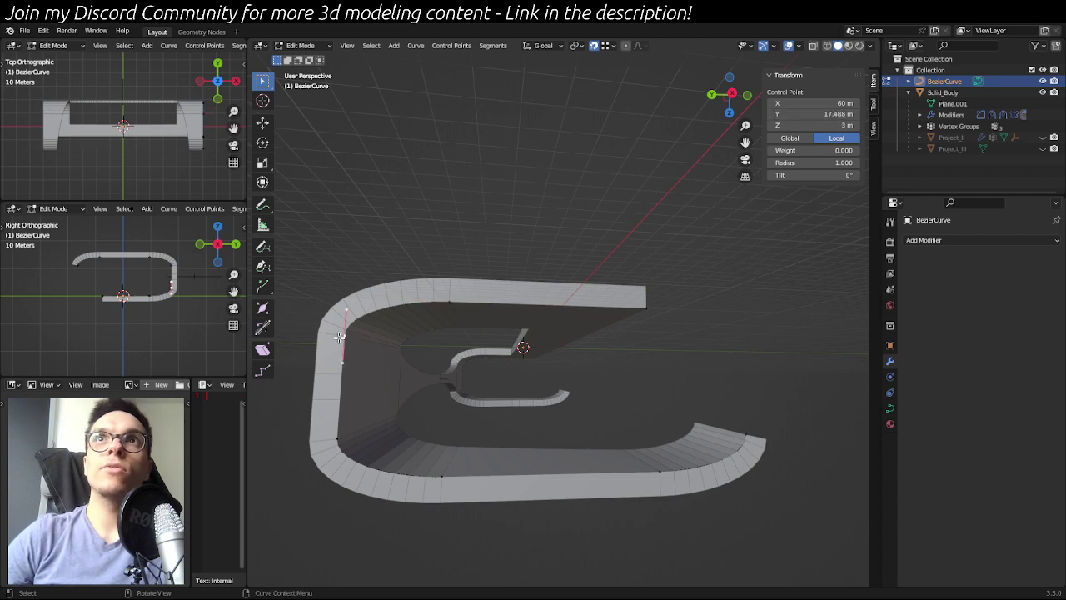
click(448, 303)
- Enlarge the text editor and note the corner bend's offsets in it as 17.4877-9.5 and, on a second line, 3
drag(248, 494, 385, 490)
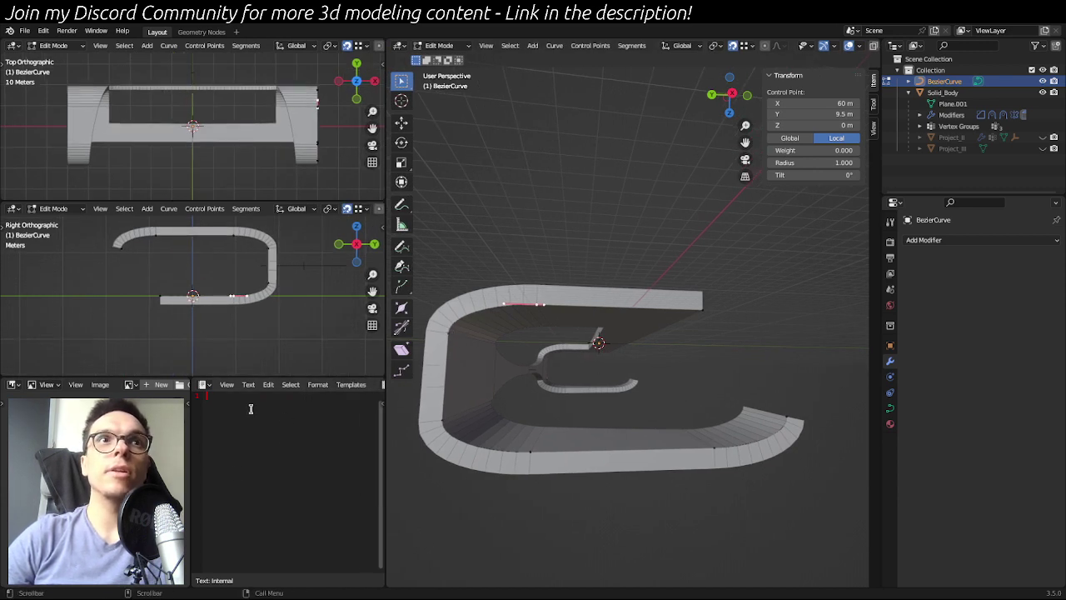
click(448, 336)
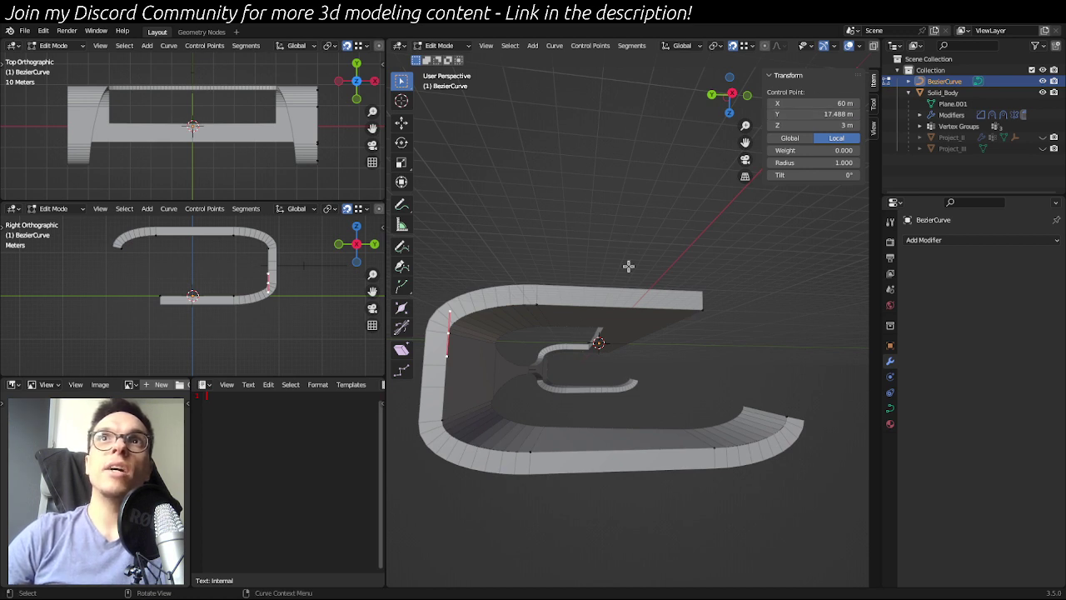
click(536, 301)
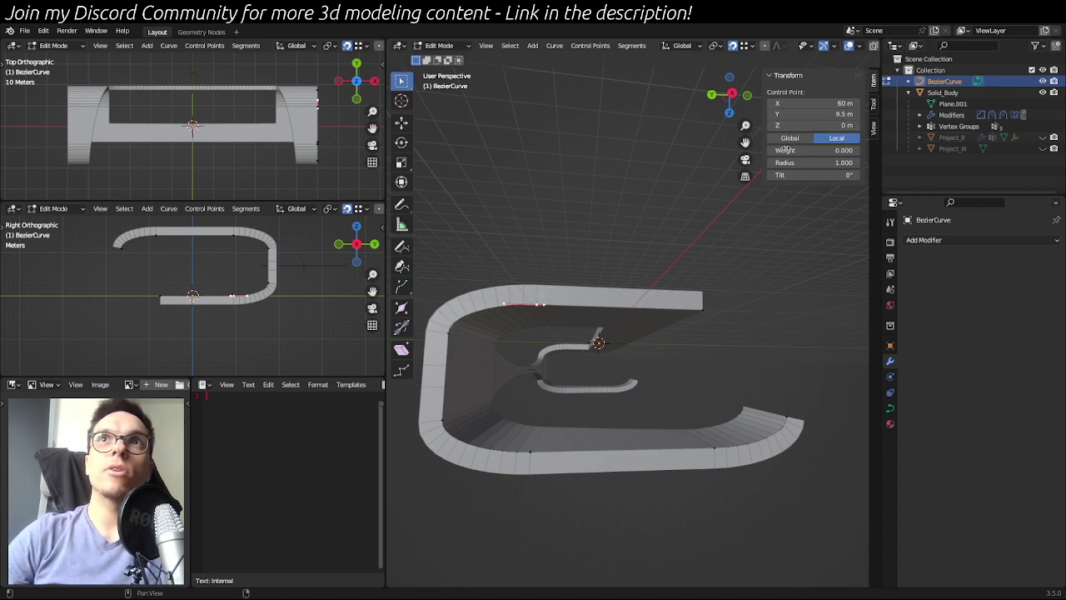
click(458, 328)
key(ctrl+c)
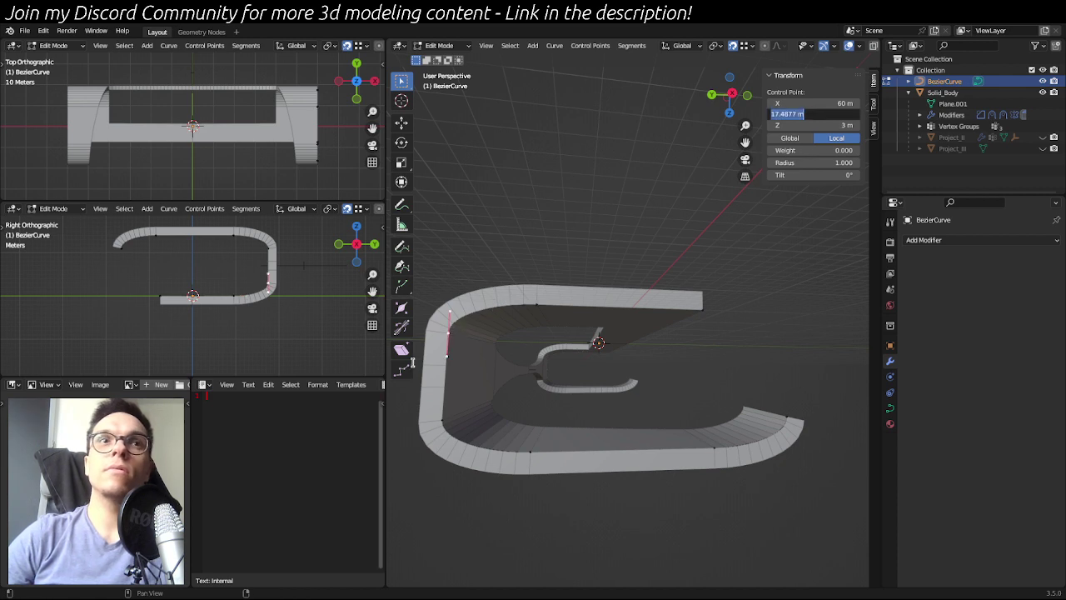
key(ctrl+v)
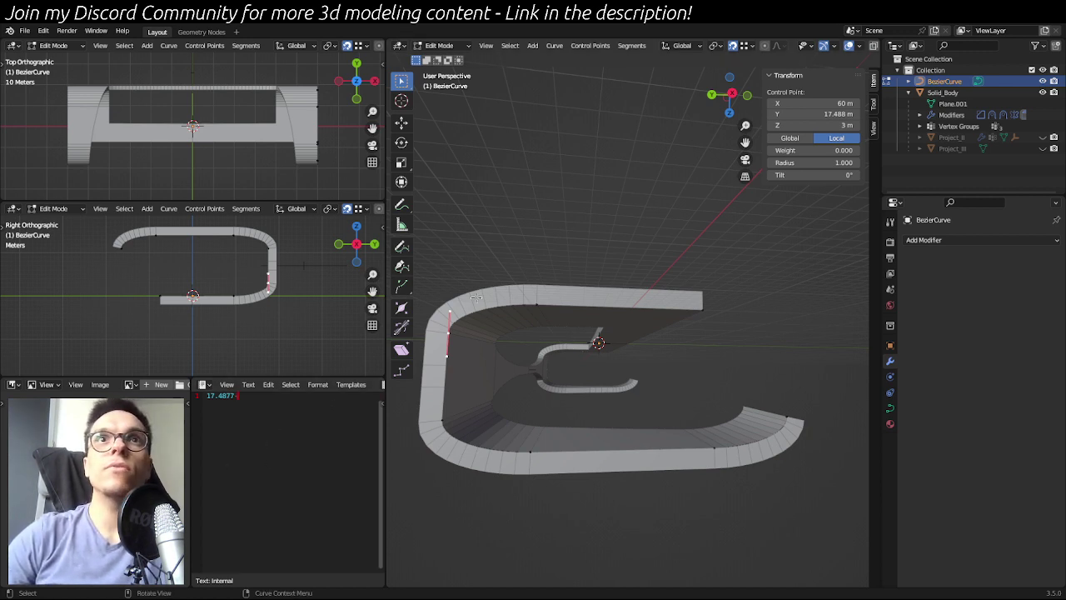
click(534, 305)
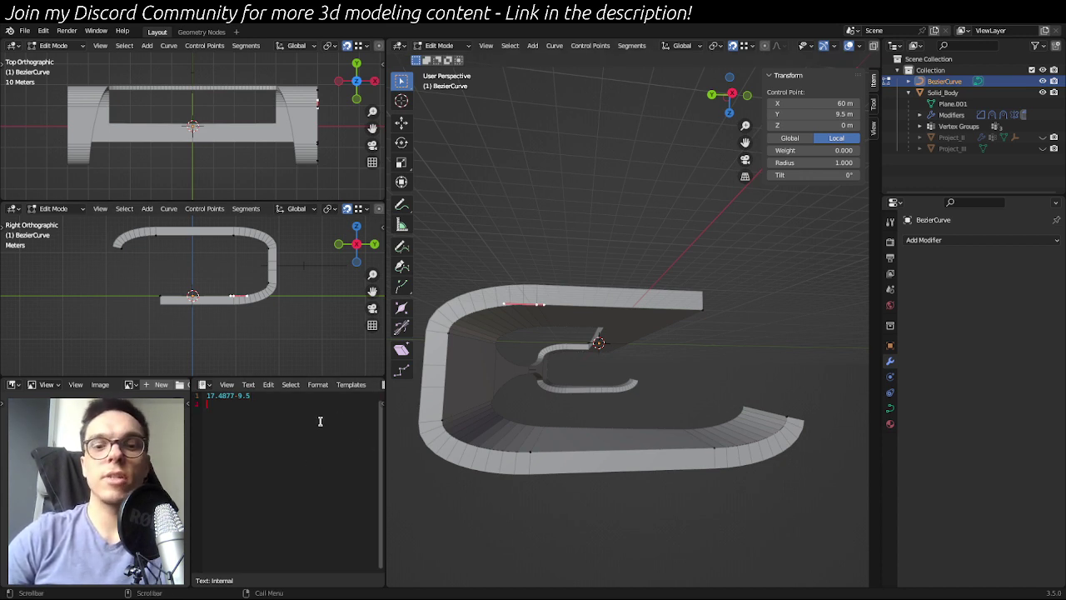
click(507, 443)
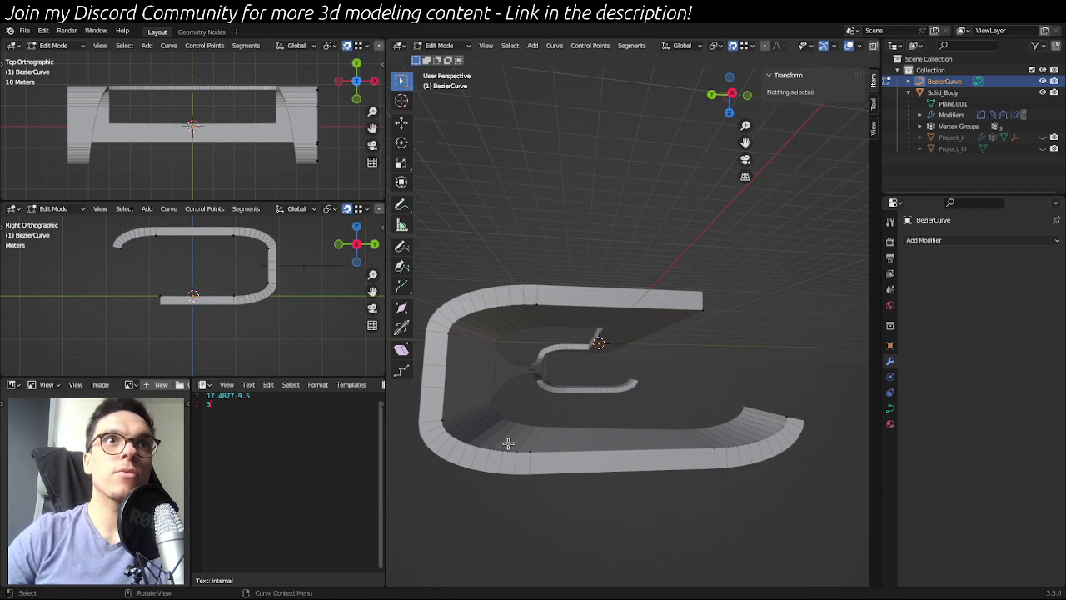
click(543, 300)
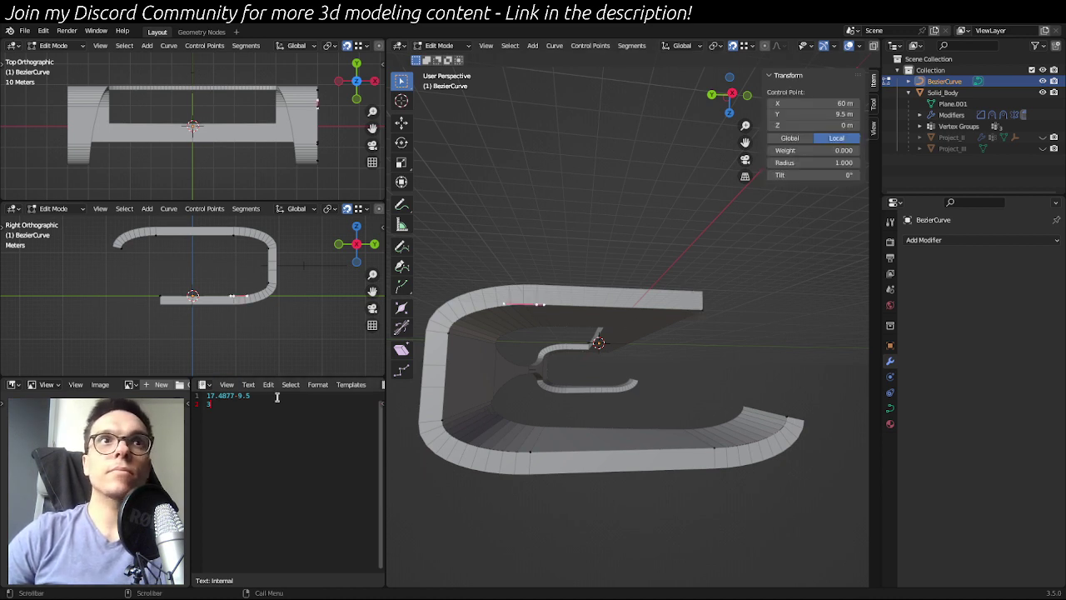
click(707, 309)
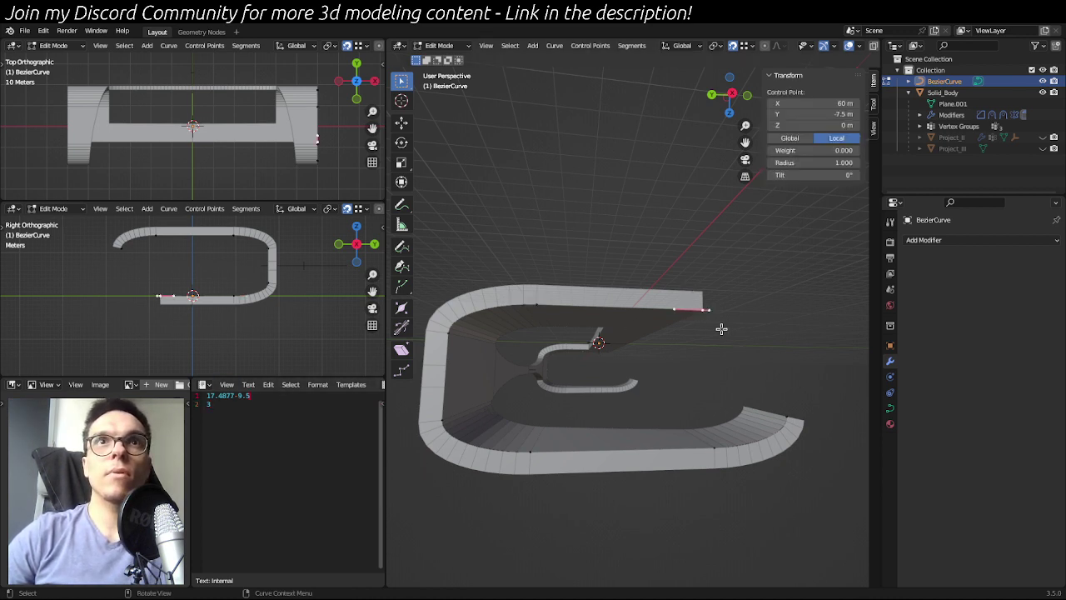
middle_drag(721, 328, 709, 330)
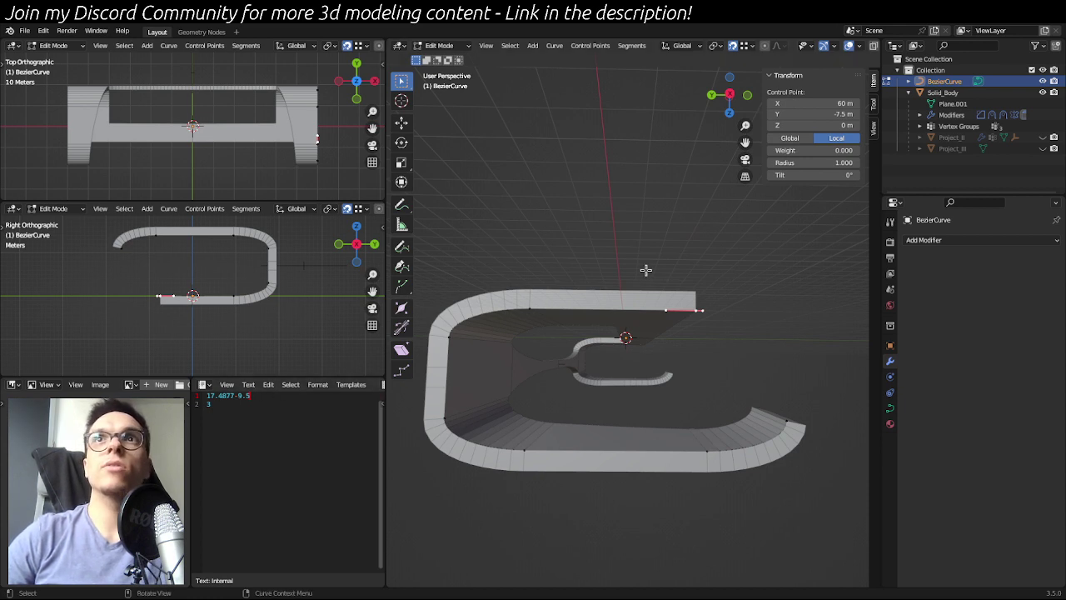
key(g)
key(y)
right_click(757, 328)
right_click(756, 328)
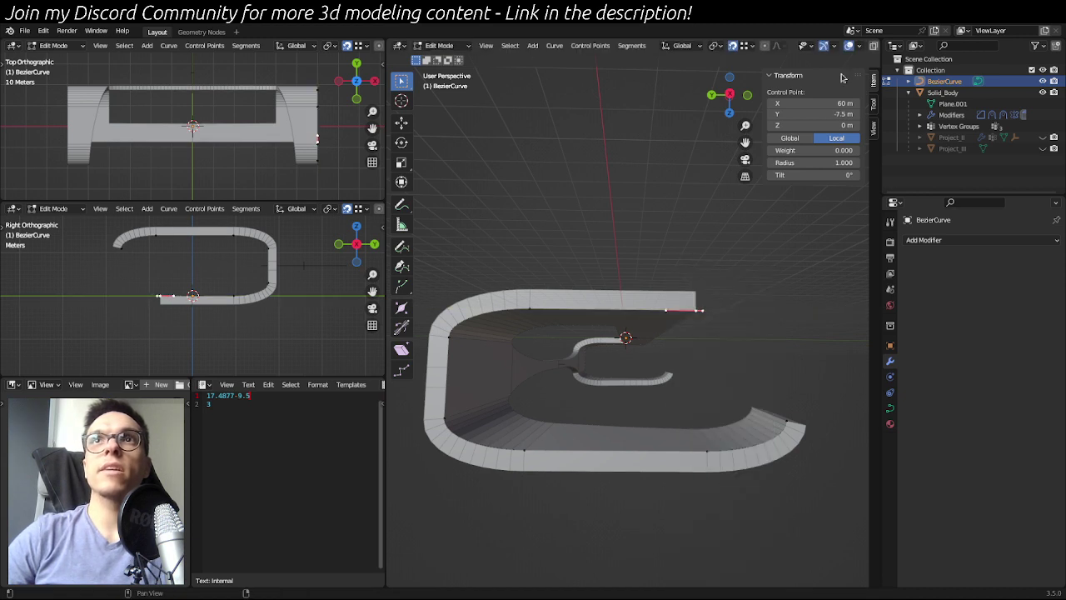
click(814, 114)
click(805, 114)
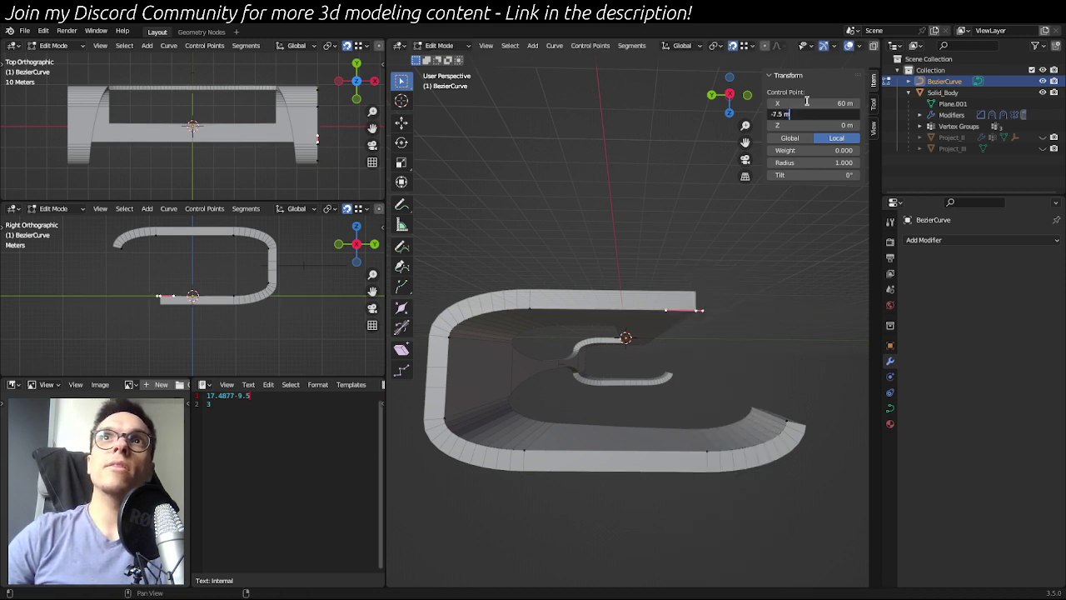
key(Return)
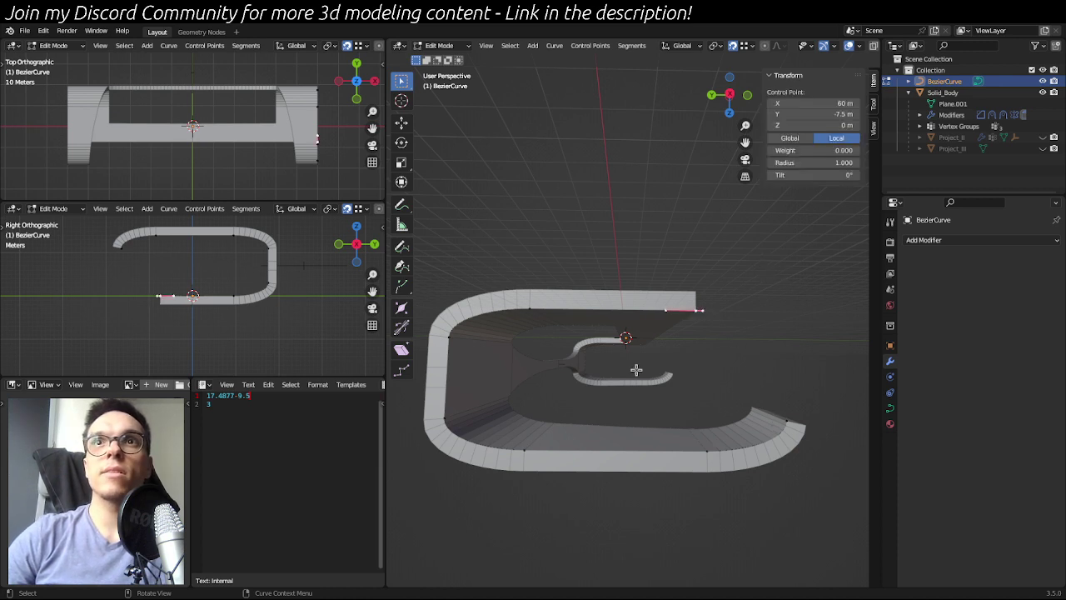
- Extrude the curve's end point 9 m along negative Y, aligning it with the tip of the opposite curved arm
key(g)
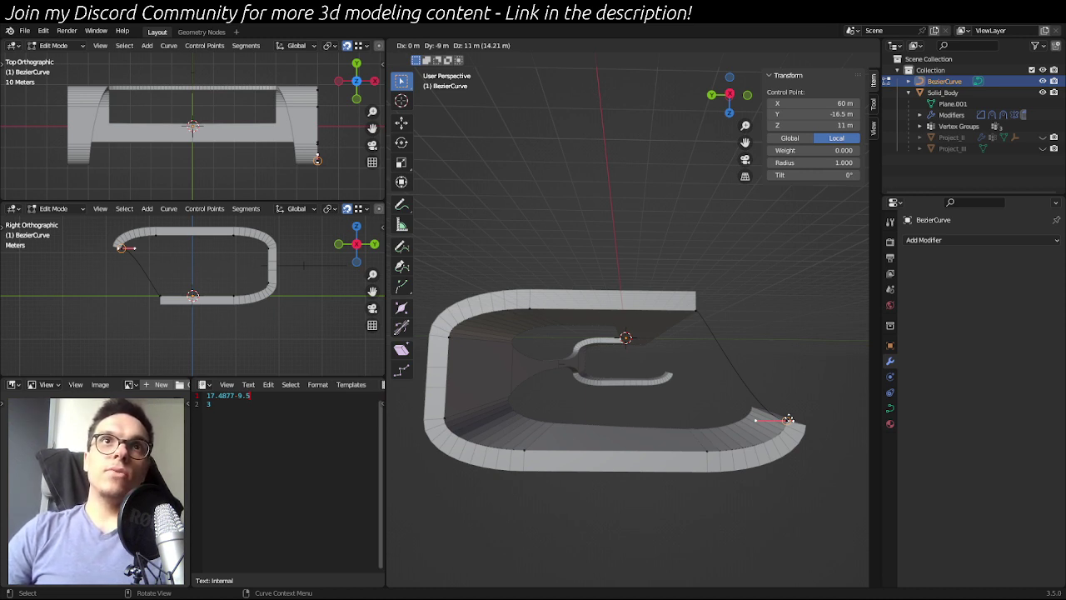
key(y)
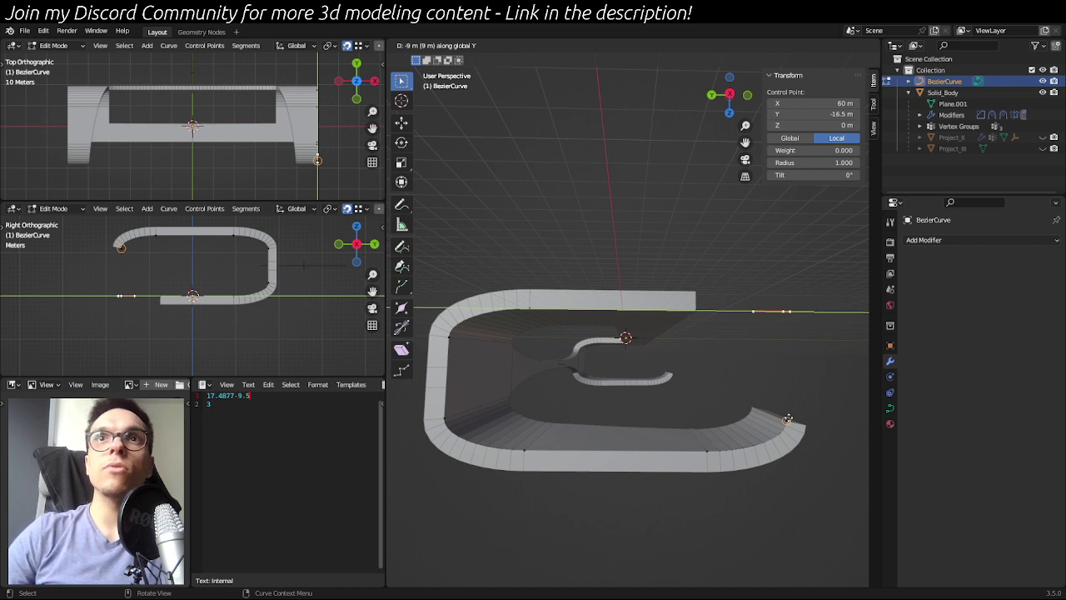
click(788, 417)
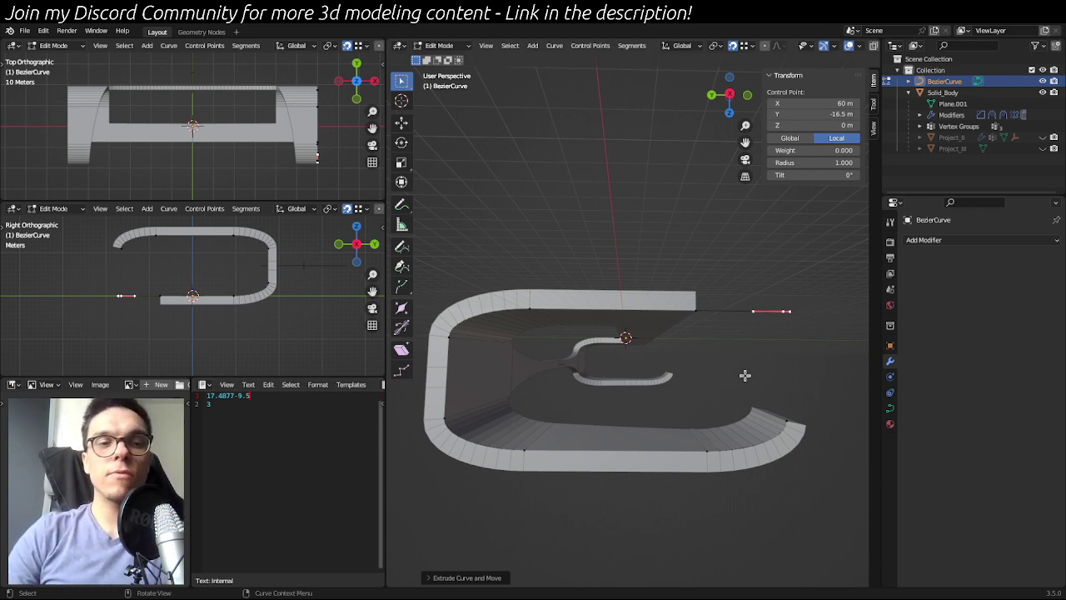
- Move the new end point 3 m along positive Z
key(g)
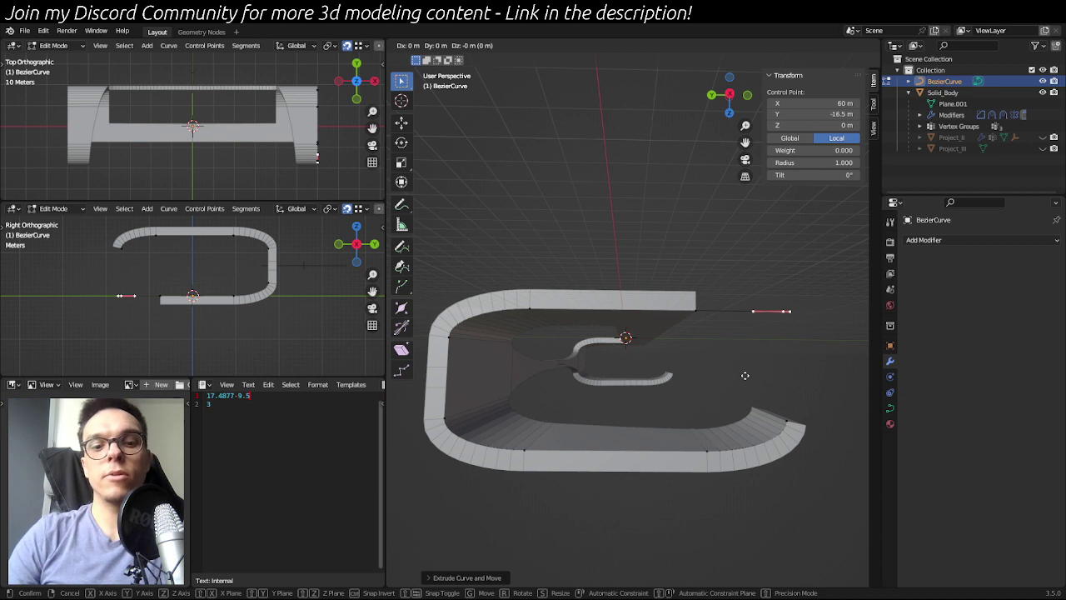
key(z)
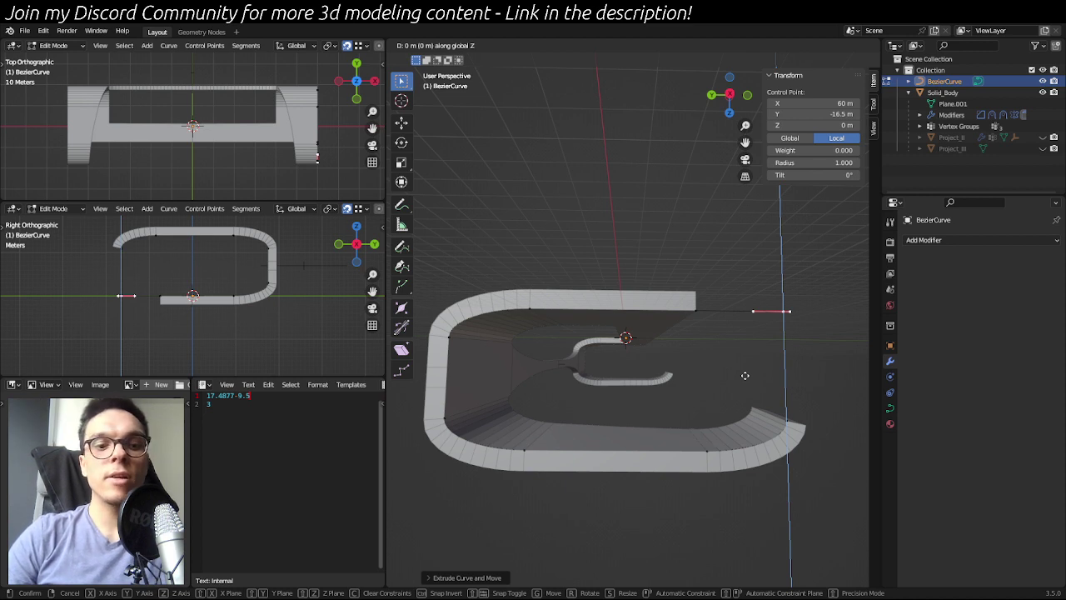
text(-3)
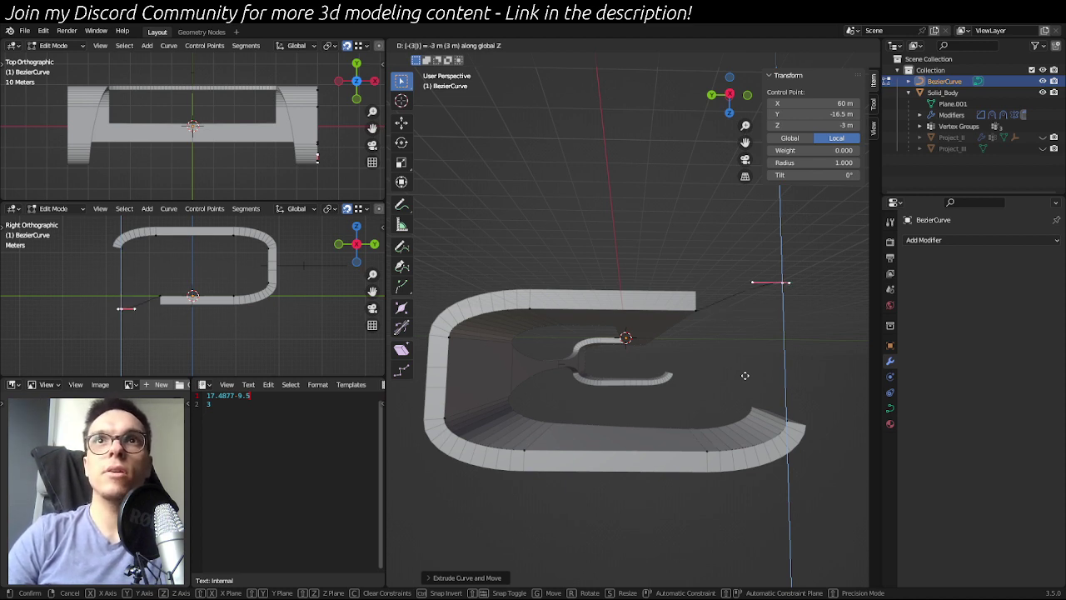
key(minus)
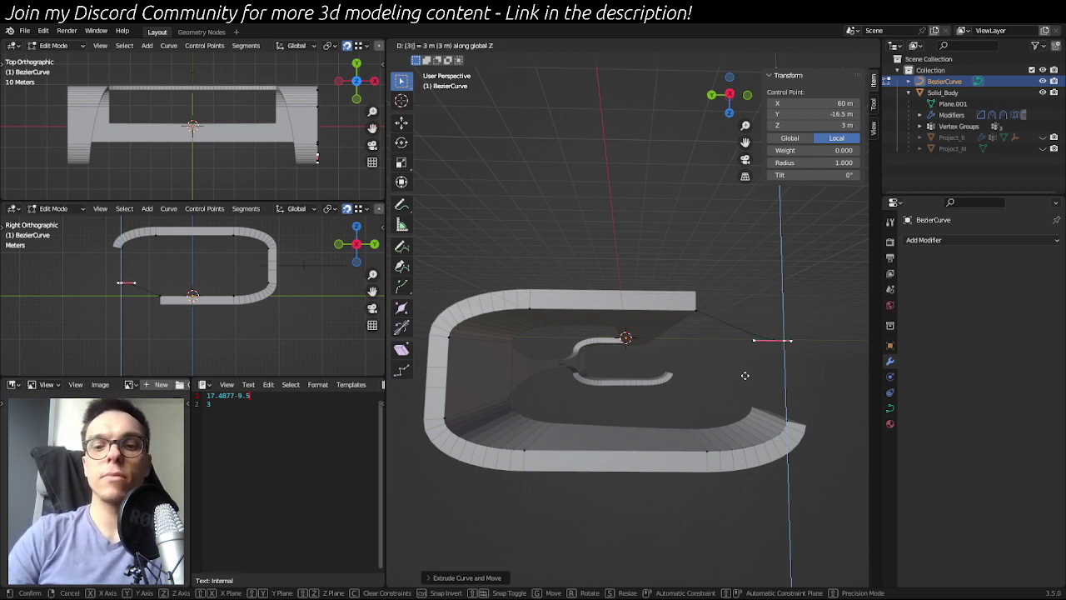
key(Return)
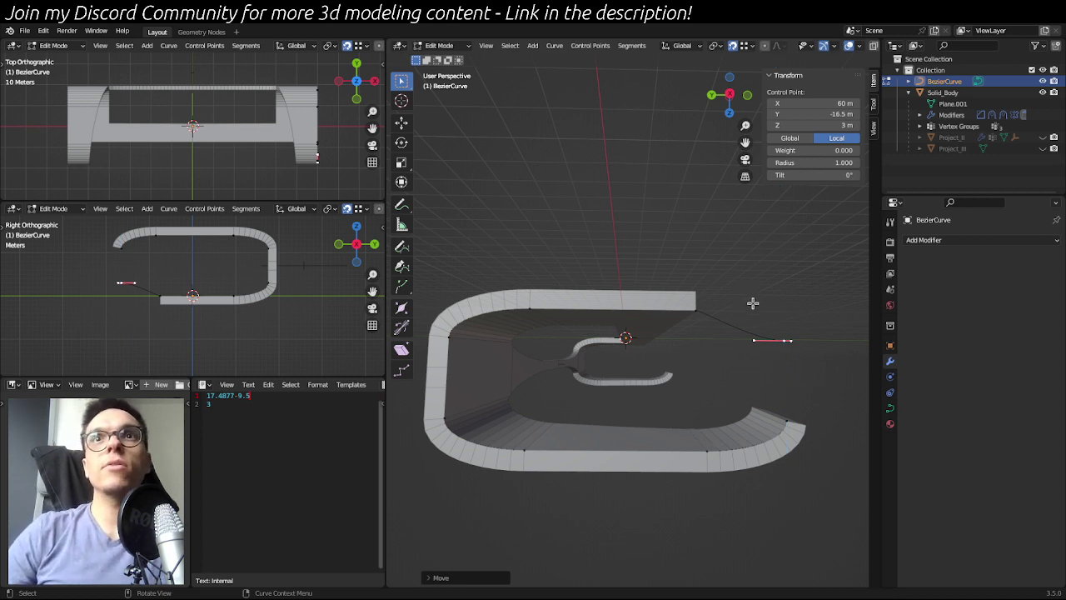
- Rotate the new end point's handles by -90° about the X axis so they run vertically
key(r)
text(x)
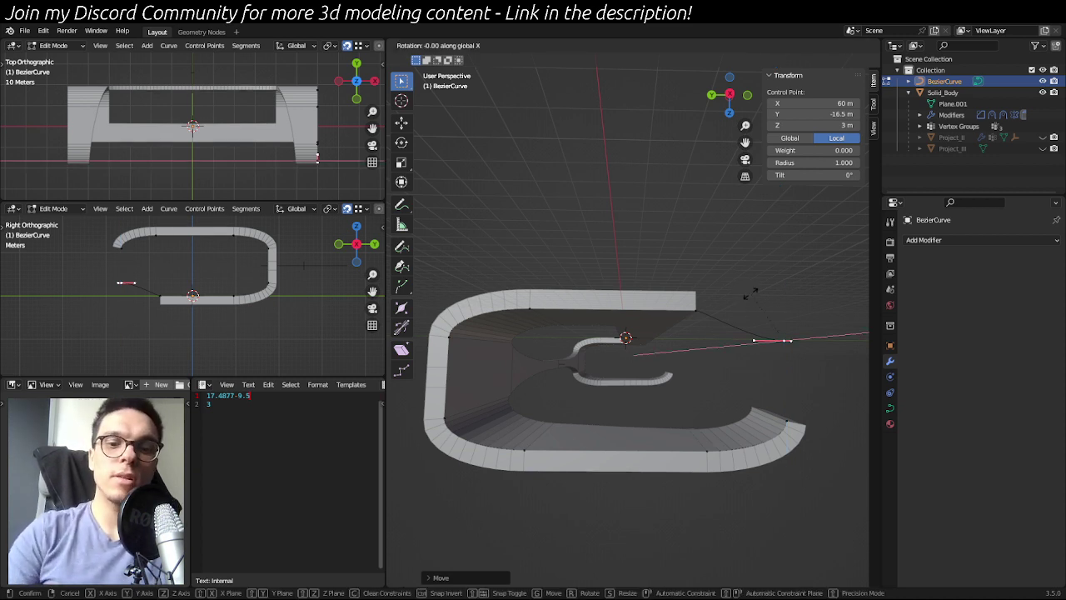
text(90)
key(minus)
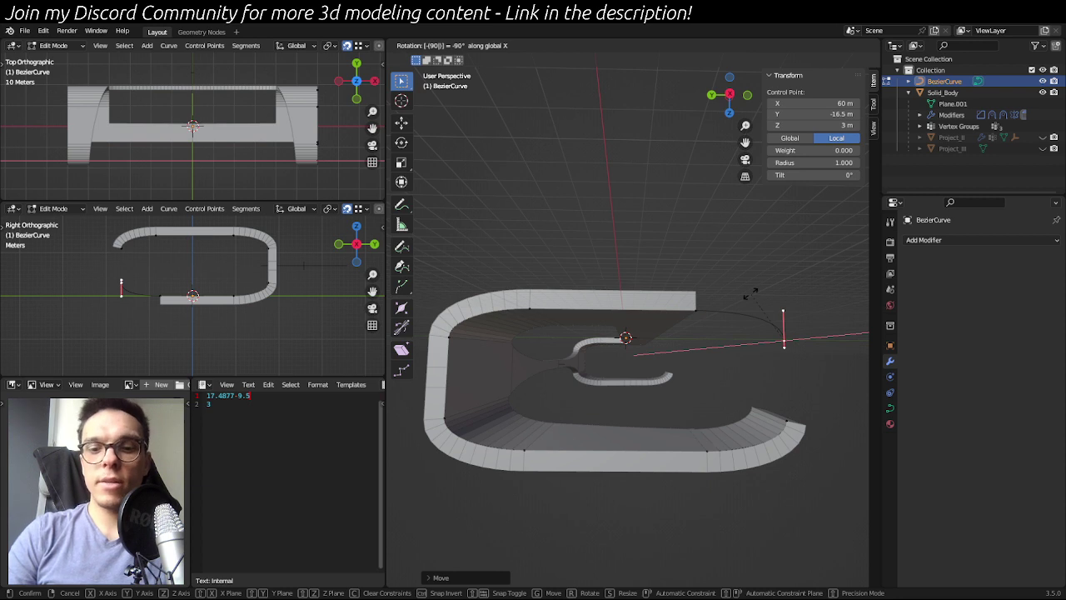
key(Return)
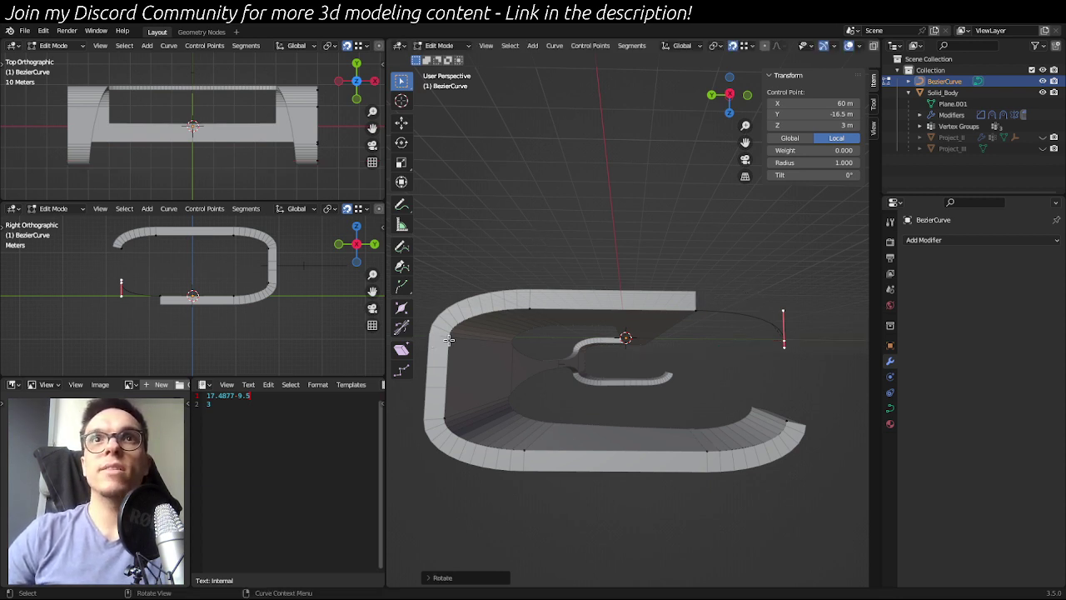
- Check the new end point's height against the opposite corner bend along Z and compare its coordinates with the bend's control points
key(g)
key(z)
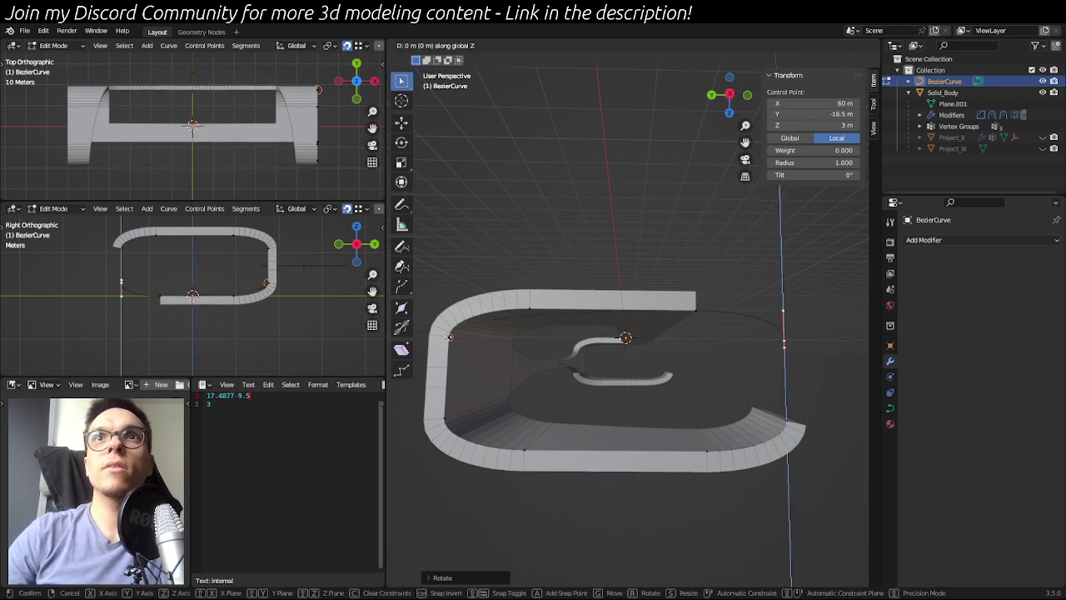
key(Escape)
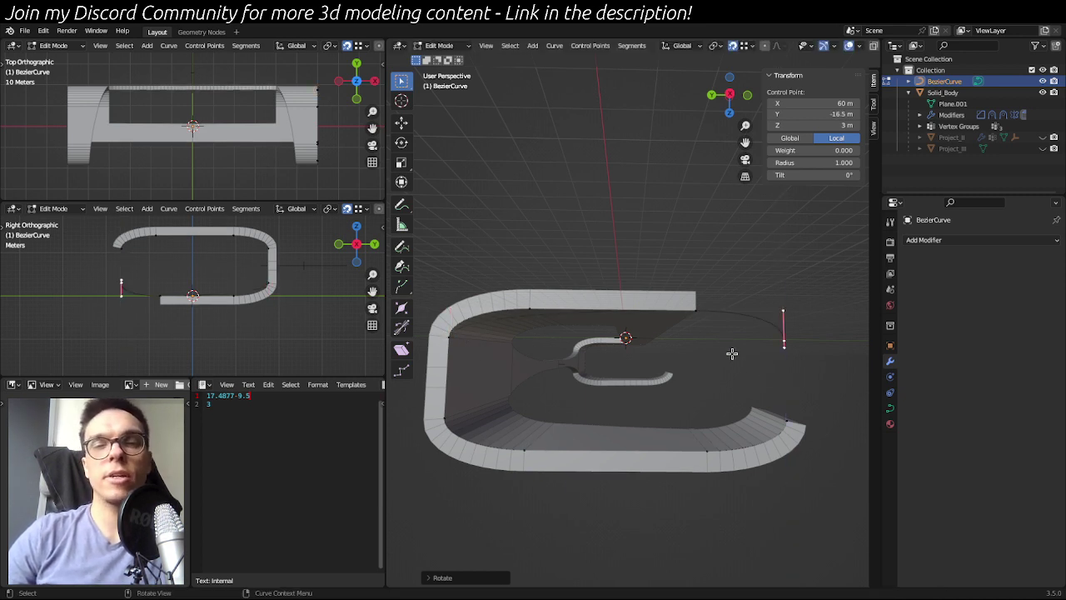
key(g)
key(z)
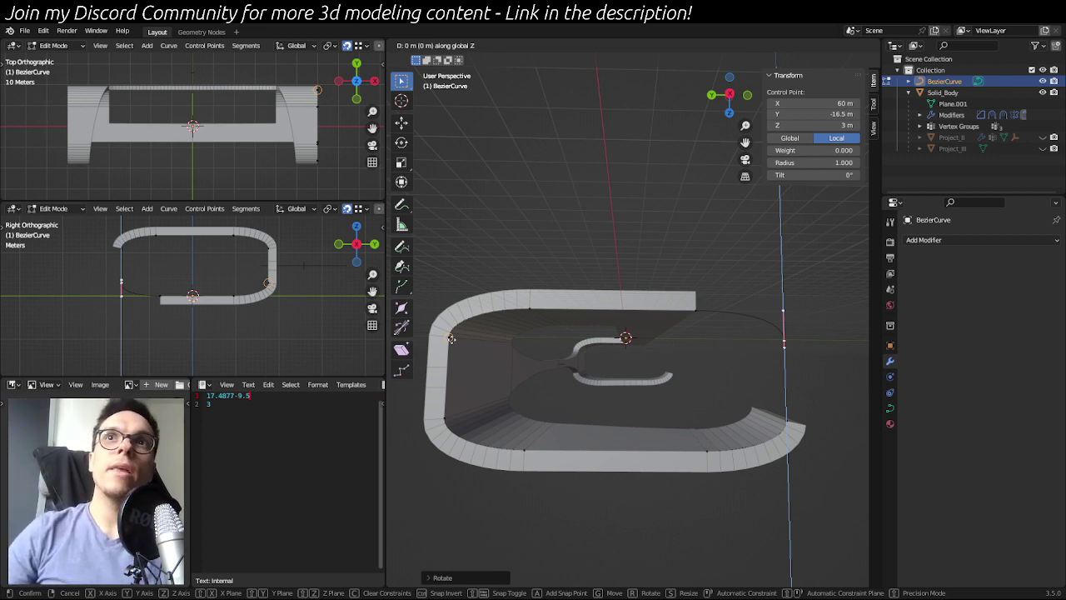
click(451, 338)
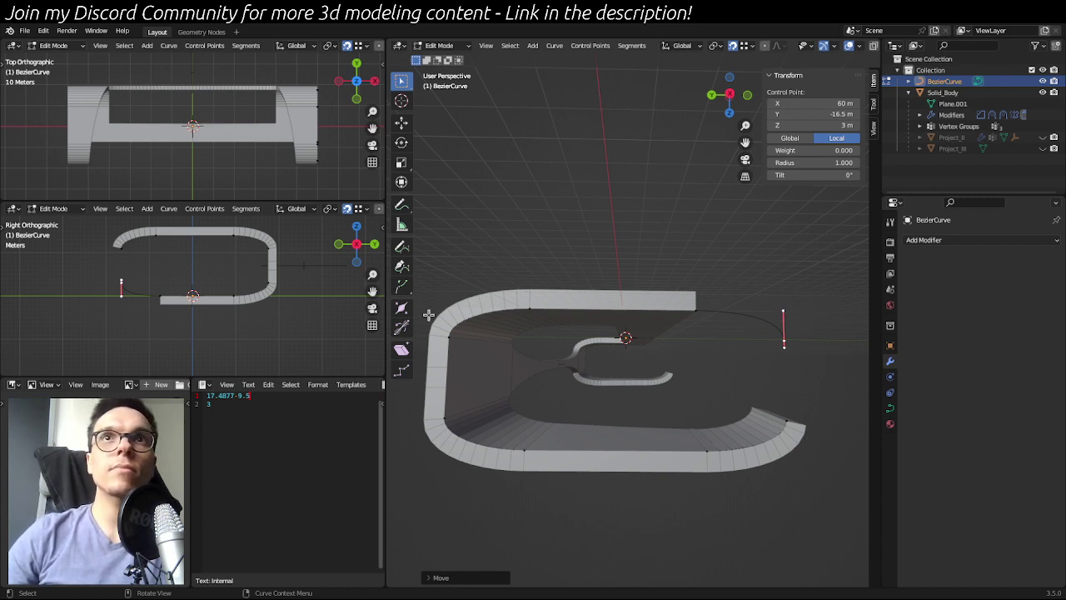
click(453, 337)
click(529, 303)
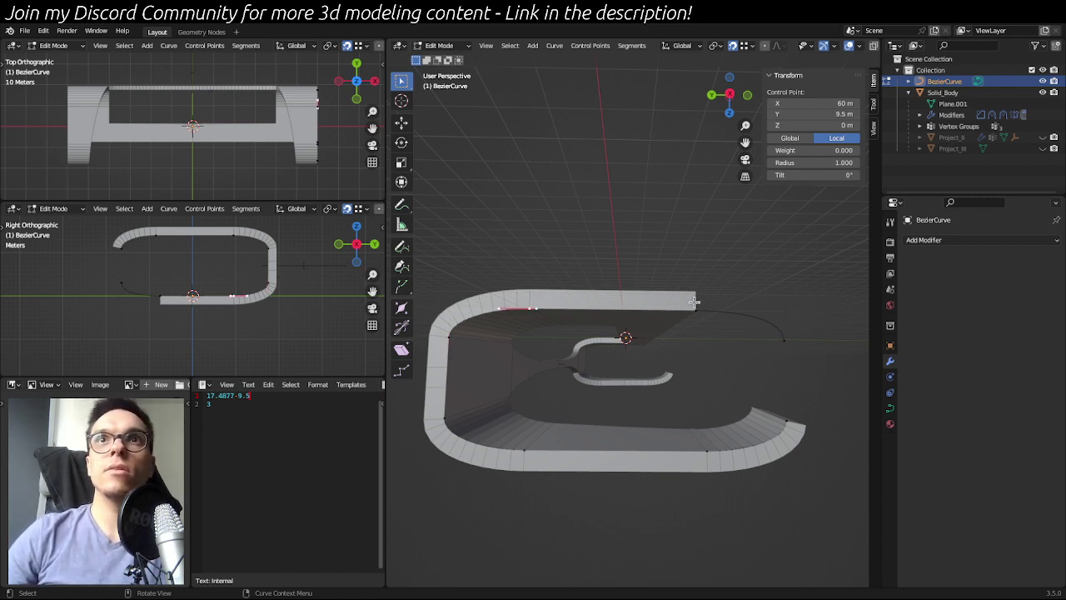
click(783, 339)
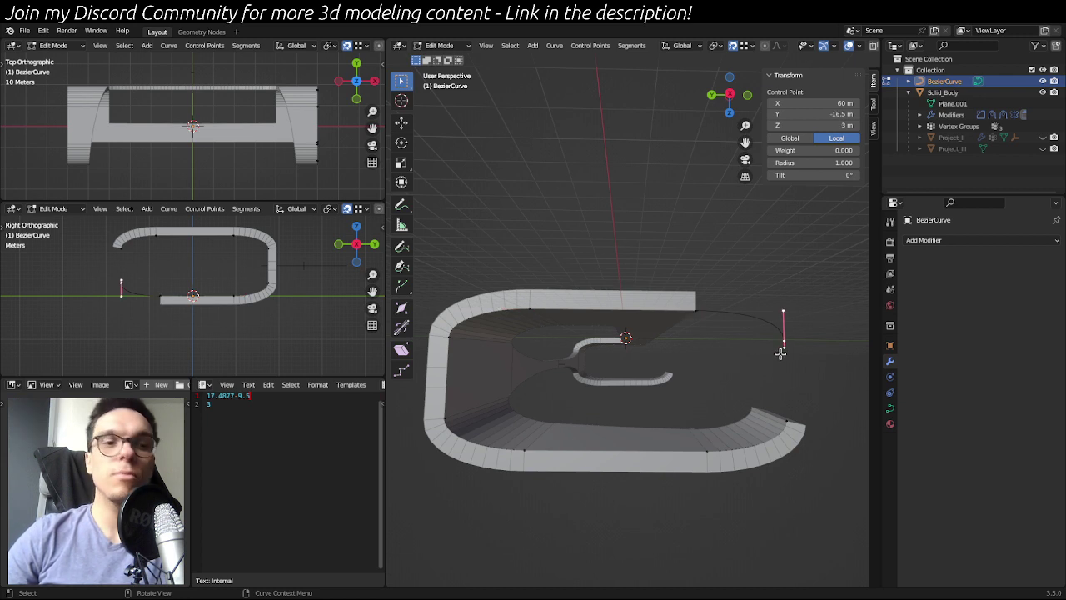
- Compare the control points around the open end and try scaling down the new end point's handles
shift+middle_drag(780, 353, 683, 347)
scroll(688, 355, up, 1)
click(695, 444)
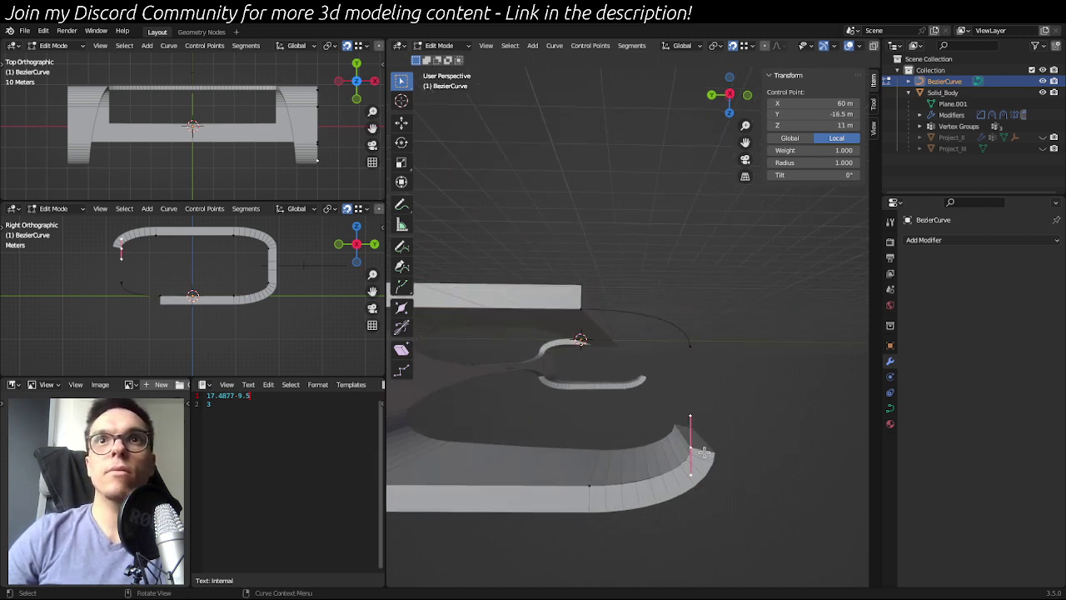
key(g)
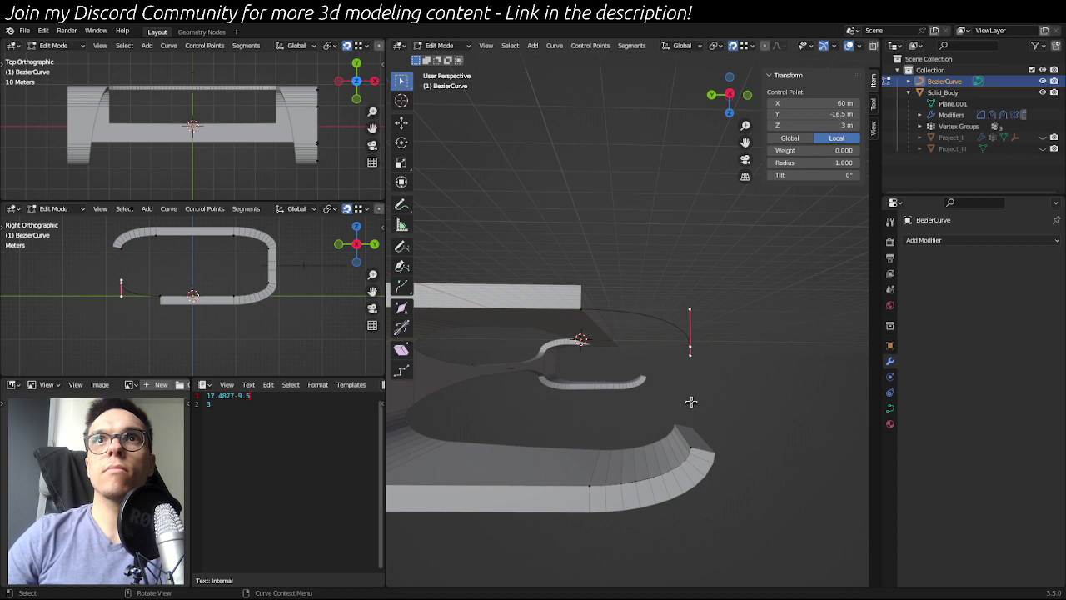
click(763, 289)
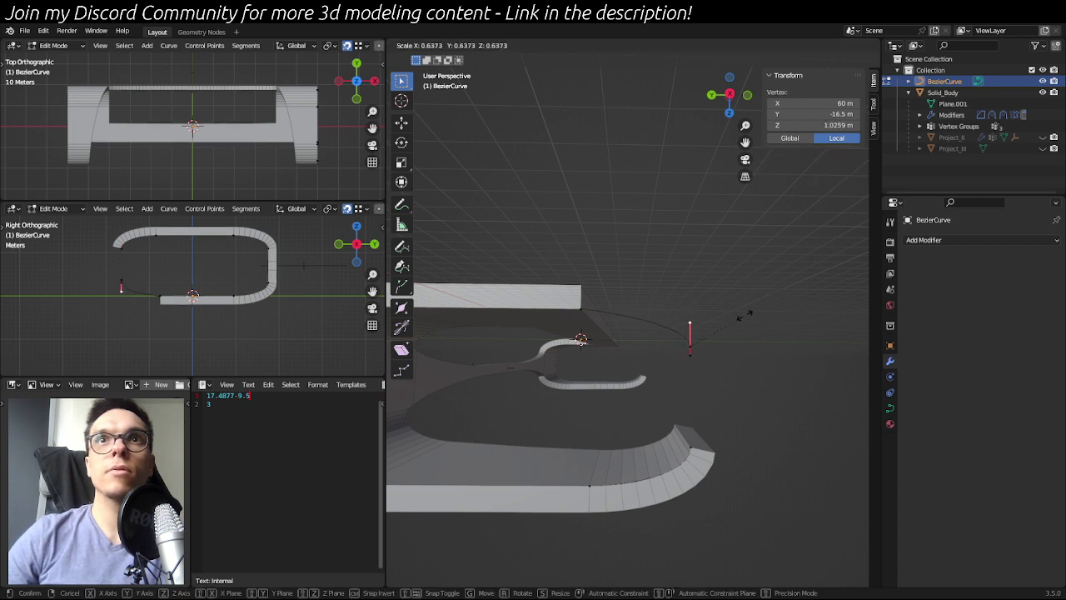
click(583, 315)
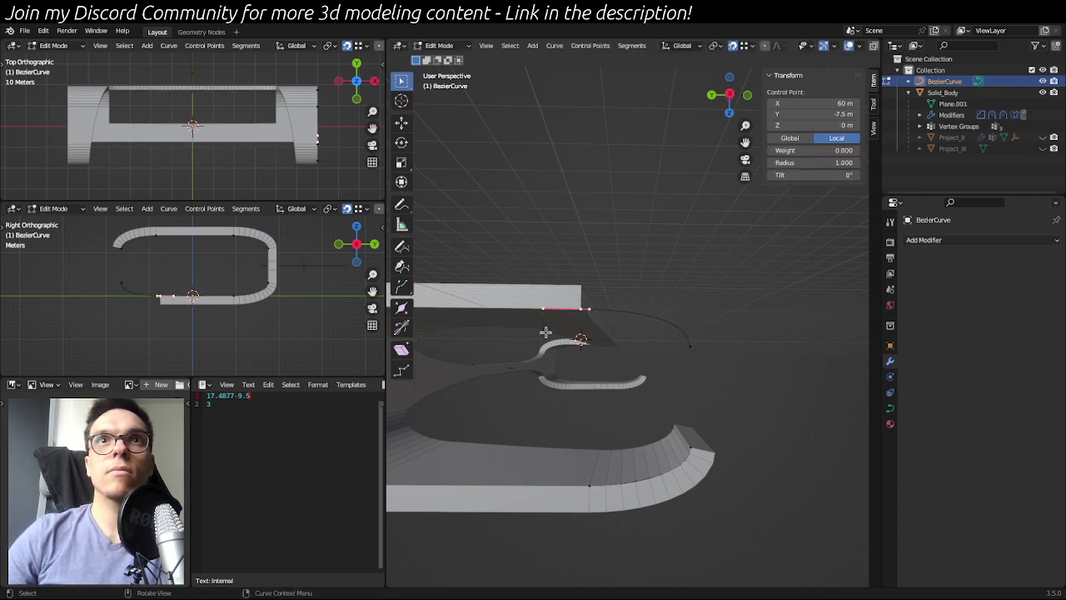
shift+middle_drag(528, 371, 678, 360)
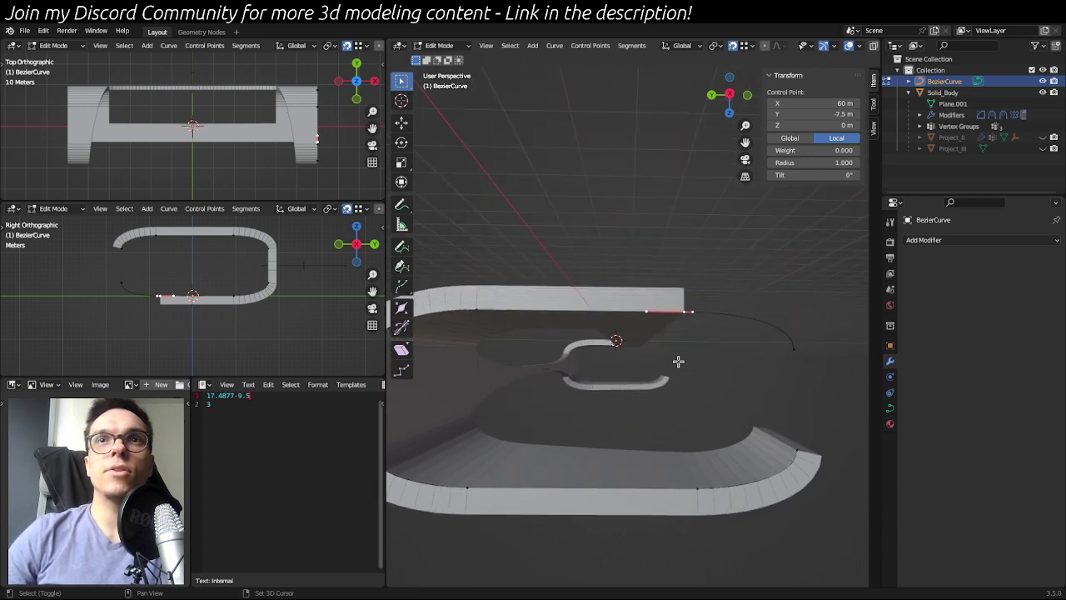
click(794, 348)
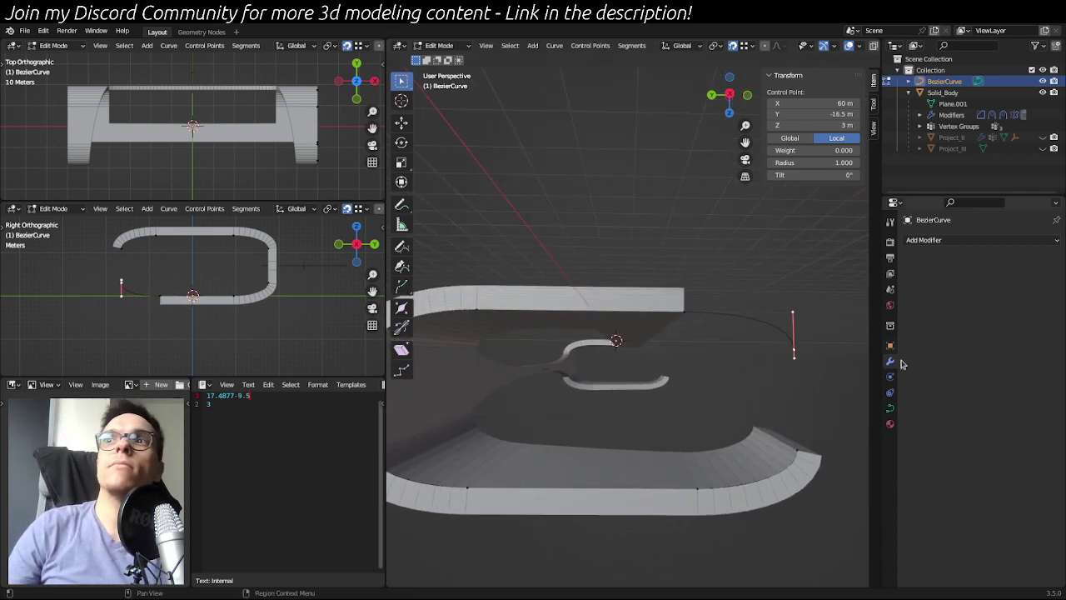
- Leave curve editing, hide Solid_Body and the Project_Mirror empty, and select the Bezier curve
mouse_move(745, 400)
middle_down()
mouse_move(768, 391)
mouse_move(588, 386)
mouse_move(739, 375)
mouse_move(762, 396)
middle_up()
key(Tab)
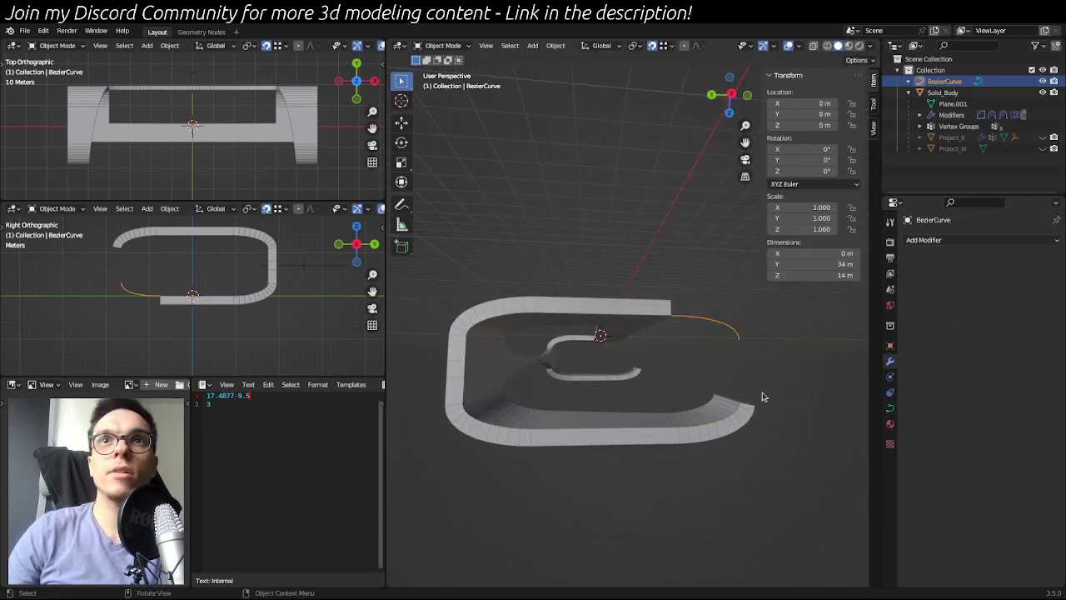
click(589, 313)
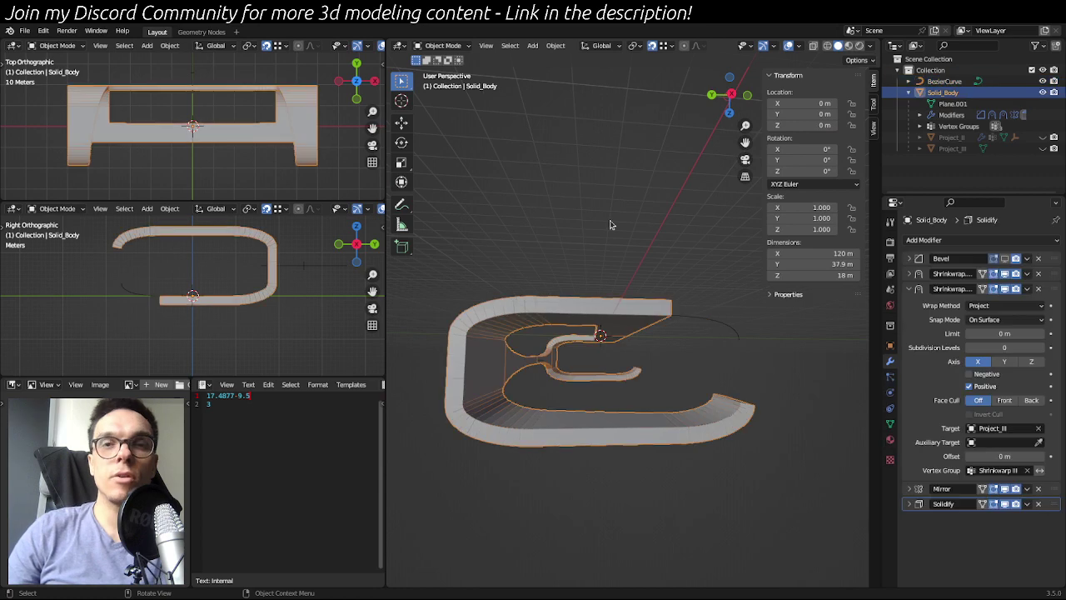
key(h)
click(537, 363)
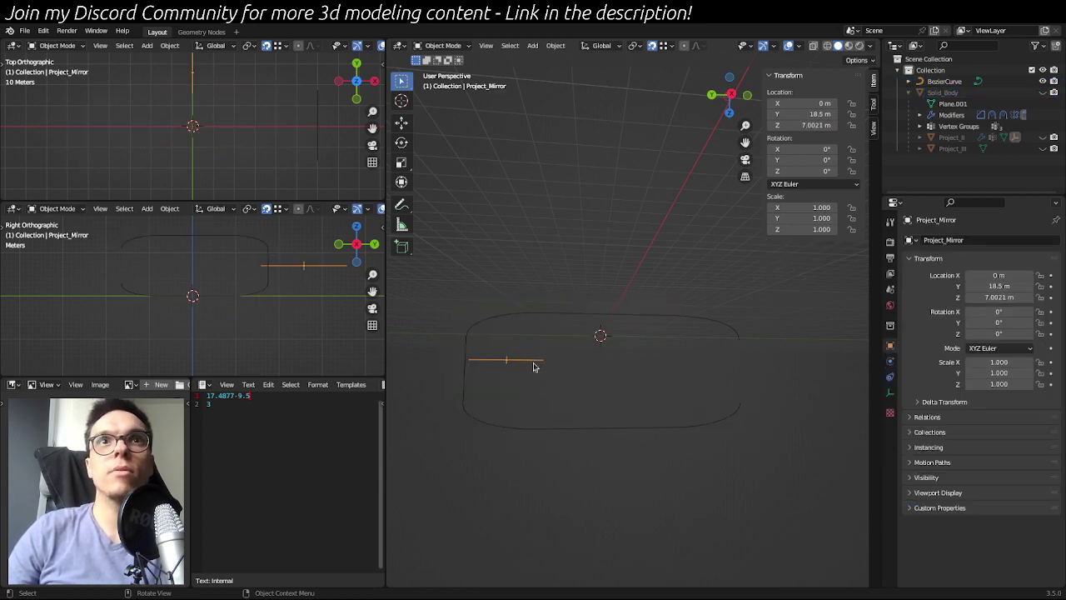
scroll(676, 357, down, 2)
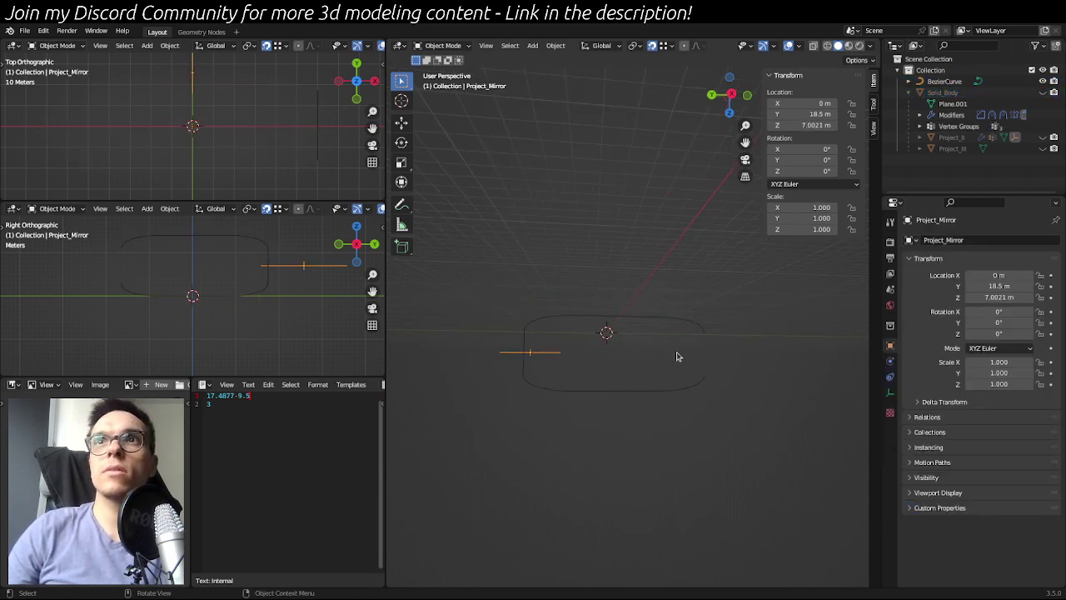
middle_drag(673, 314, 598, 334)
click(500, 315)
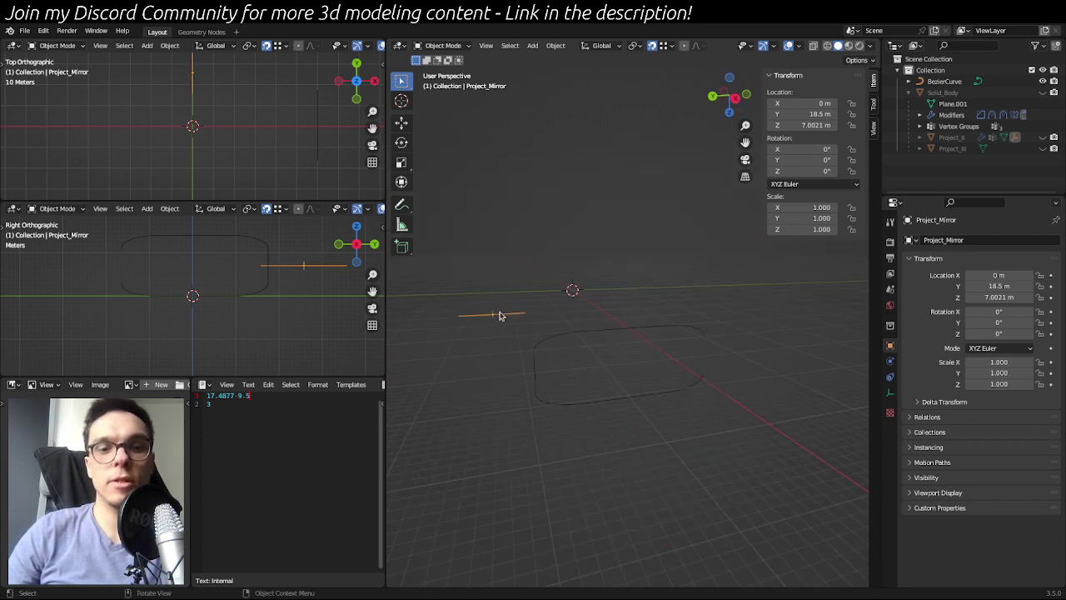
click(561, 429)
click(609, 329)
- Examine the isolated Bezier curve's corner bends in the perspective and right views, including its control points in Edit Mode
middle_drag(694, 417, 617, 421)
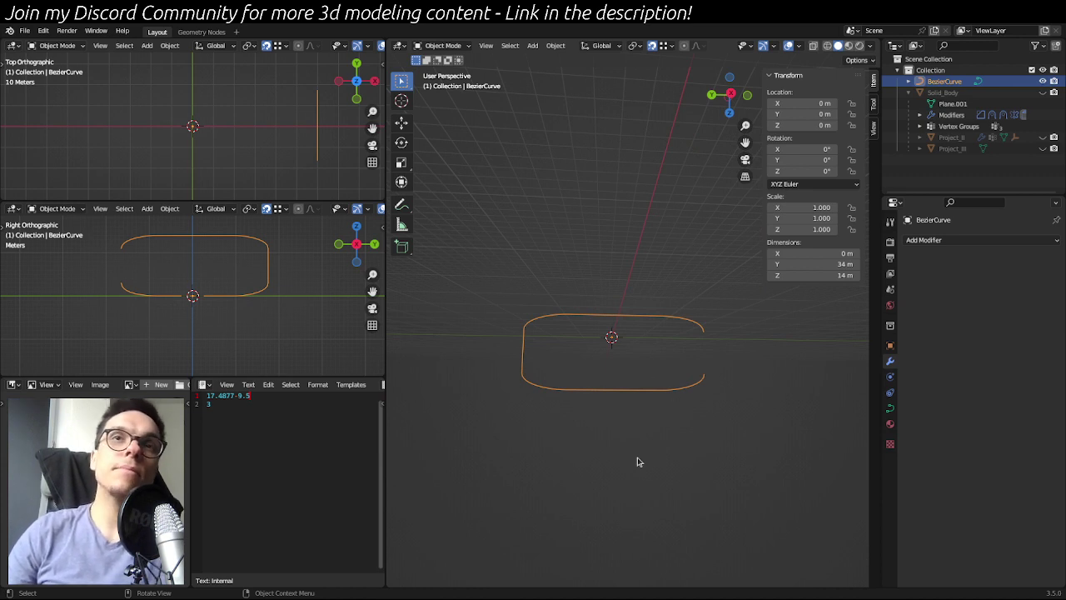
middle_drag(645, 460, 614, 486)
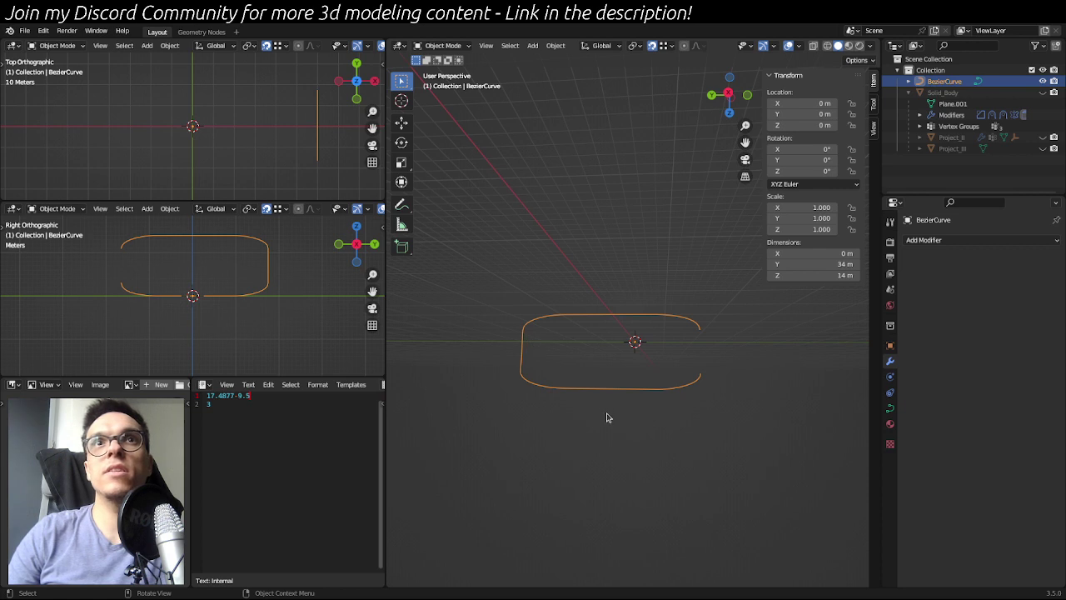
middle_drag(607, 417, 613, 426)
shift+middle_drag(178, 275, 189, 301)
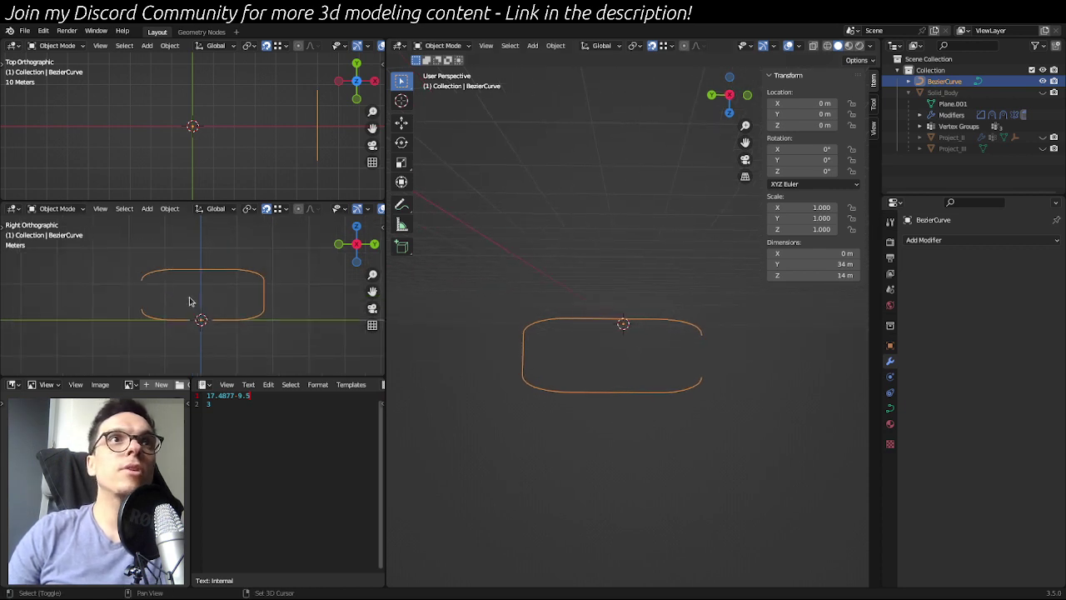
scroll(189, 296, up, 3)
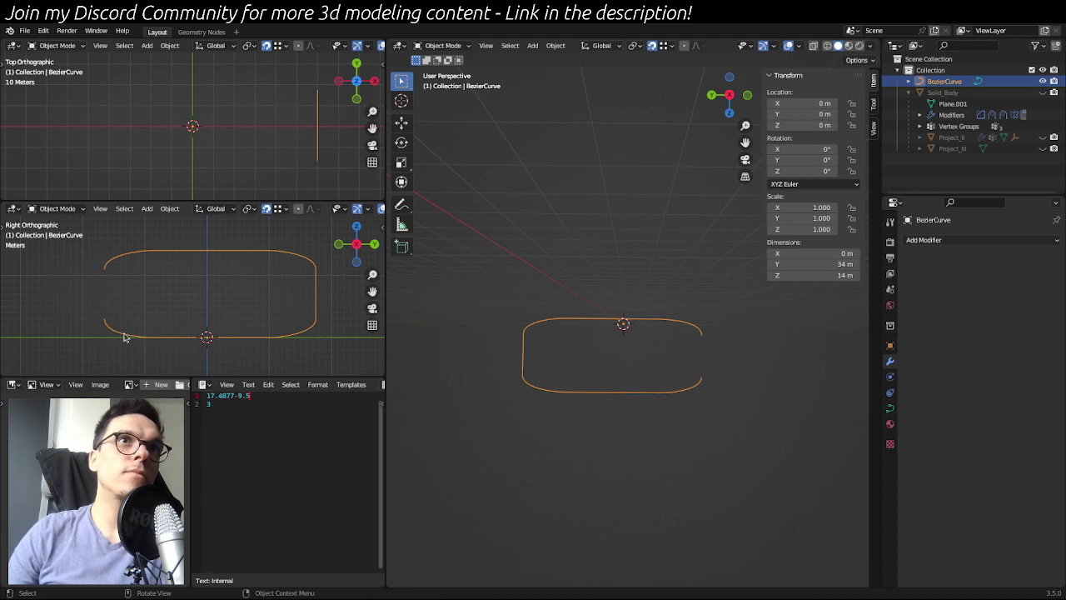
scroll(692, 370, up, 1)
key(Tab)
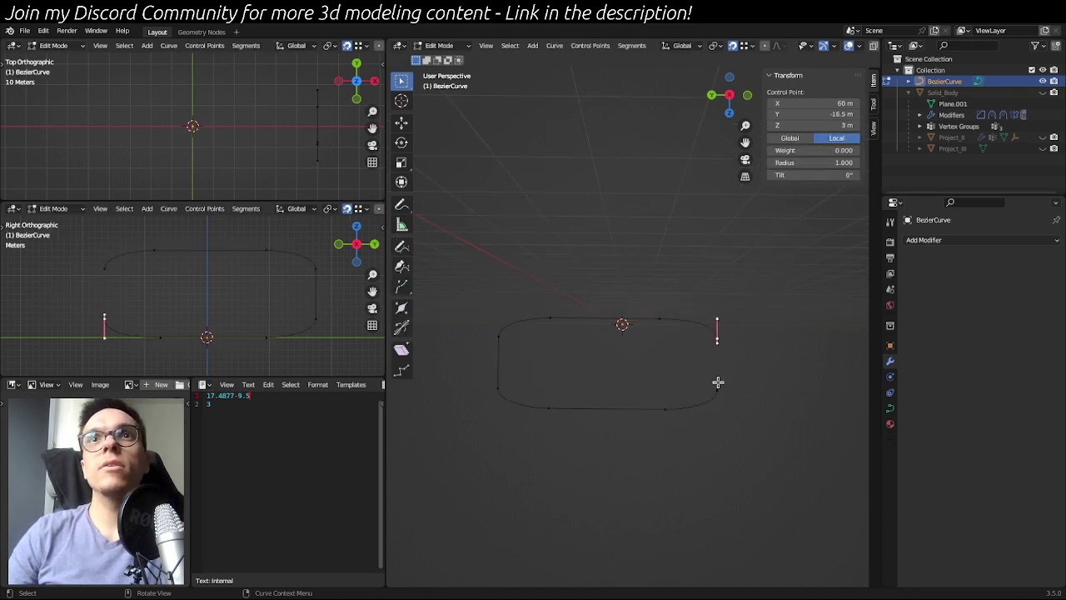
key(Tab)
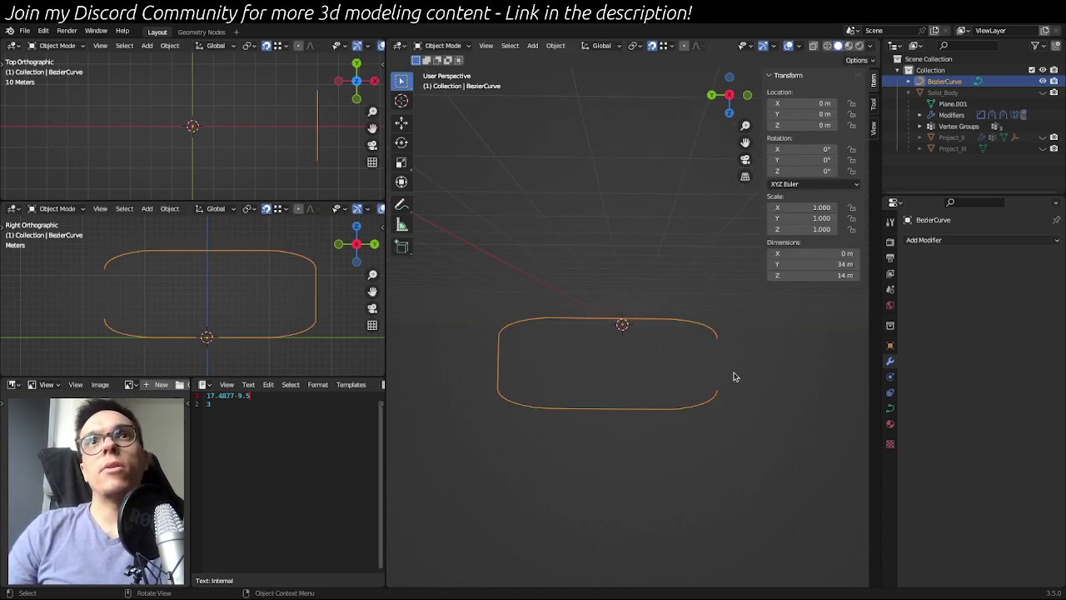
- Show Solid_Body again and select it, viewing the dock mount from its open side
click(1043, 93)
middle_drag(736, 458, 579, 366)
click(681, 409)
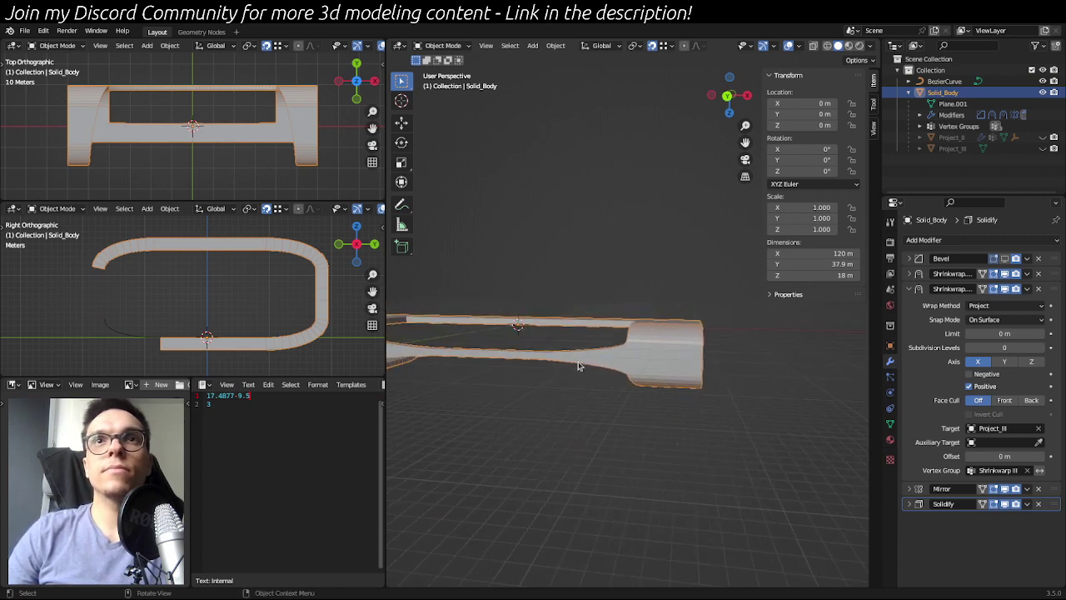
- Check Solid_Body's overall X dimension while viewing the dock mount from its open side, then deselect it
middle_drag(538, 398, 608, 425)
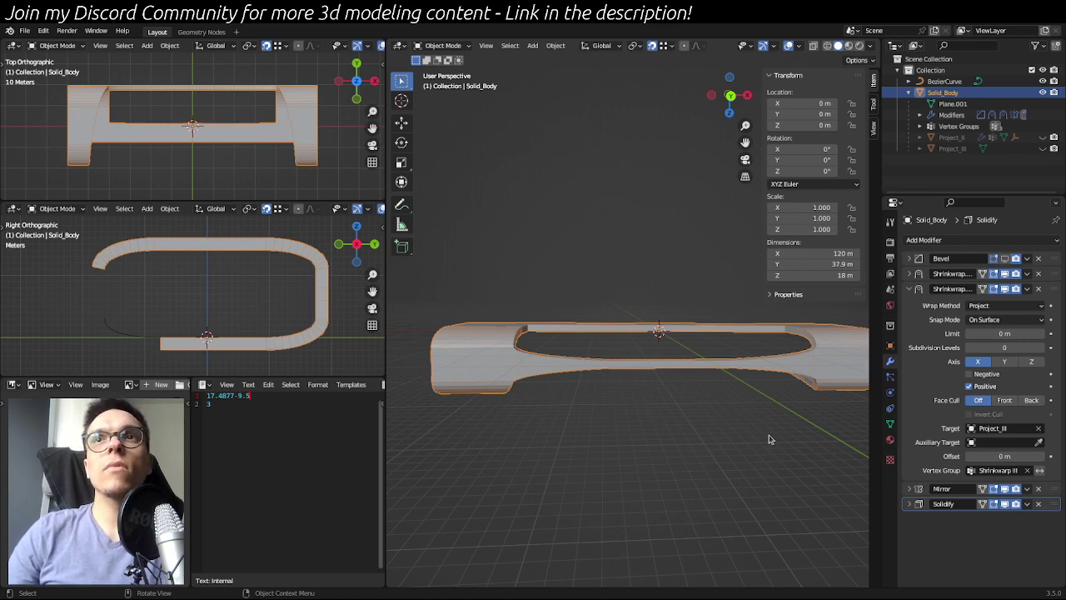
key(Tab)
key(Tab)
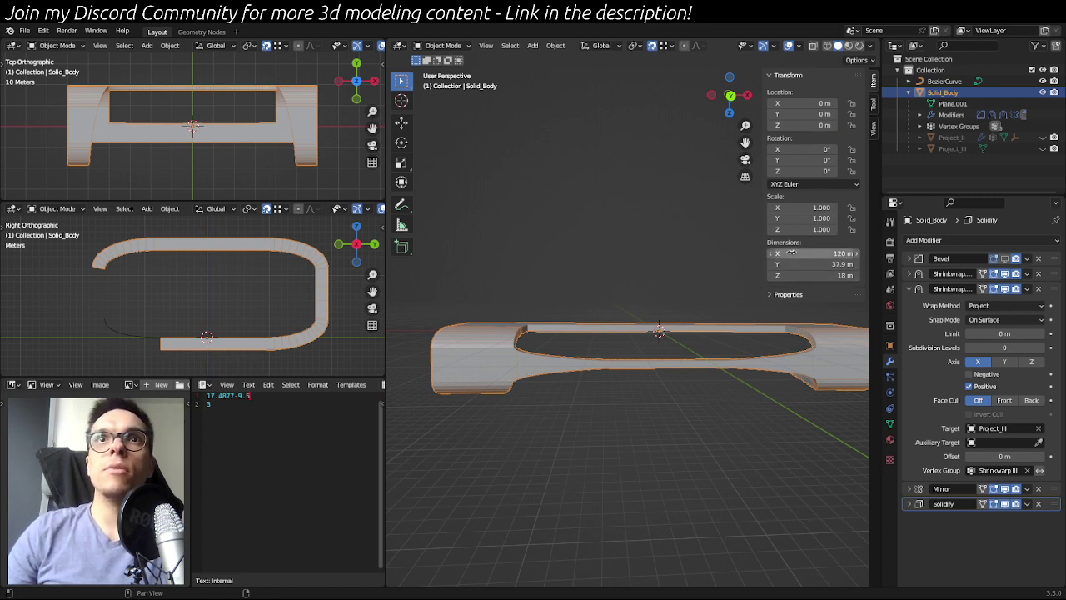
scroll(682, 294, down, 4)
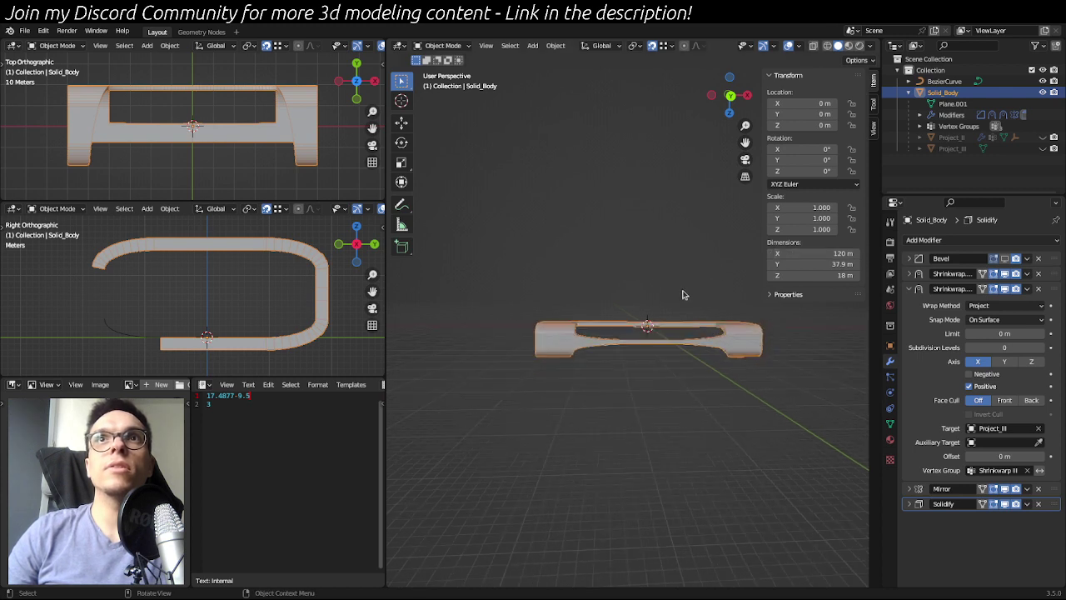
scroll(592, 336, up, 1)
shift+middle_drag(673, 342, 659, 342)
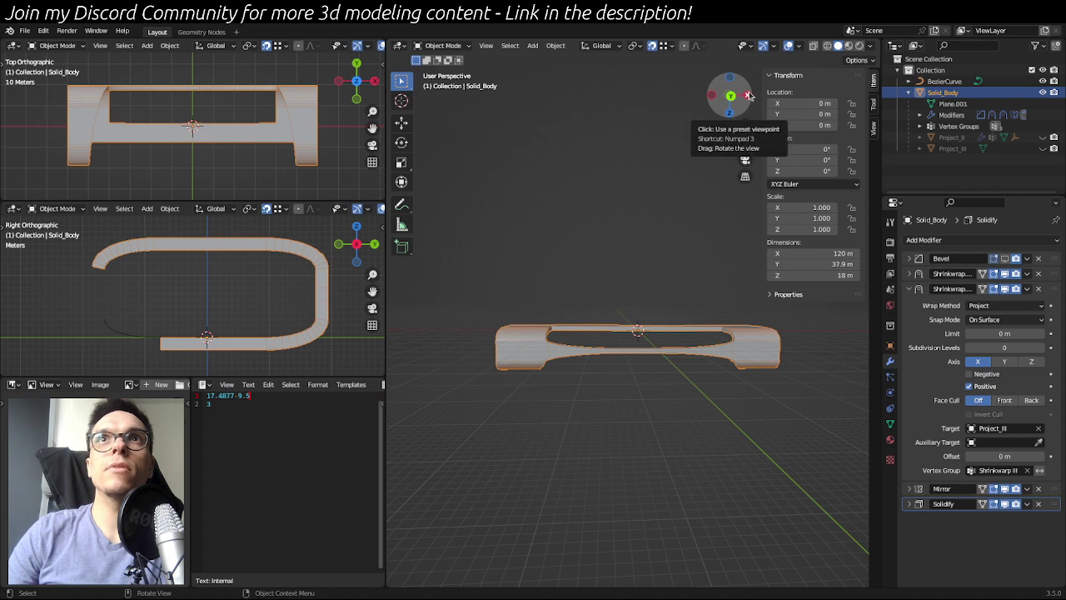
middle_drag(650, 413, 505, 330)
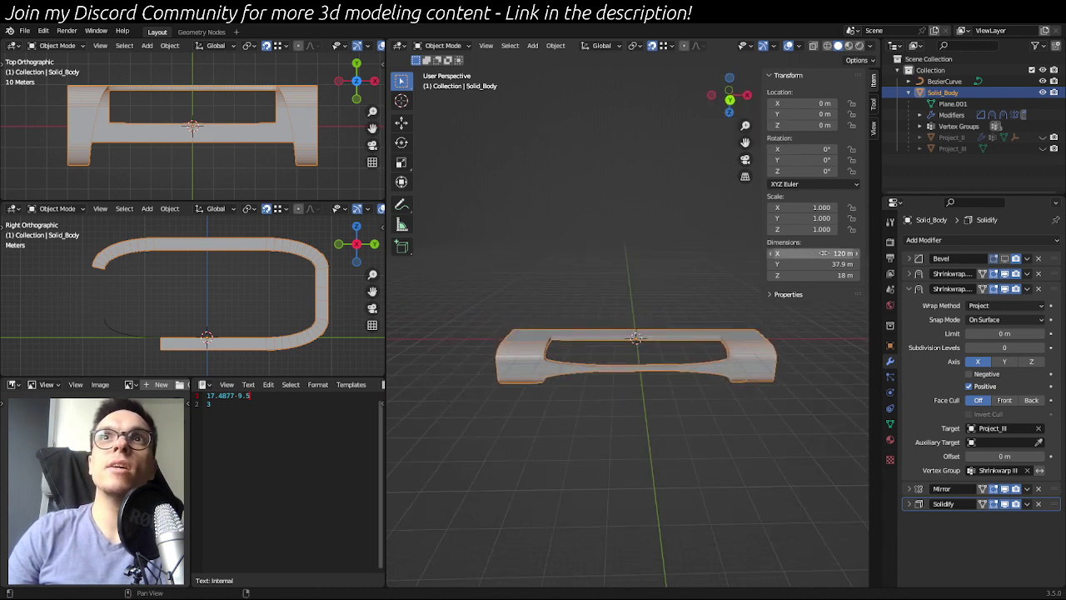
drag(793, 256, 741, 256)
key(Escape)
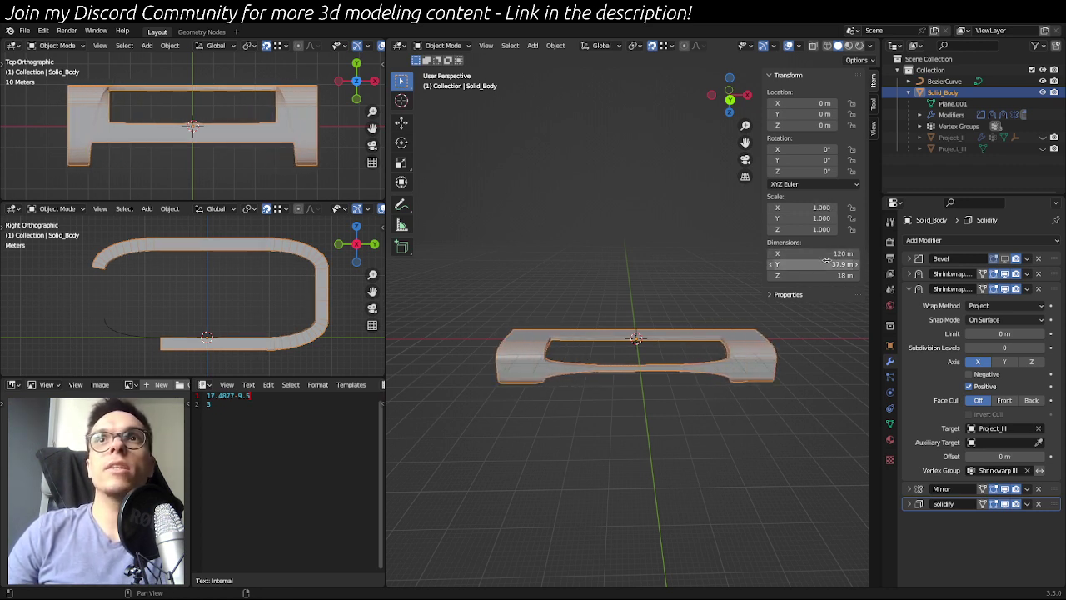
click(778, 472)
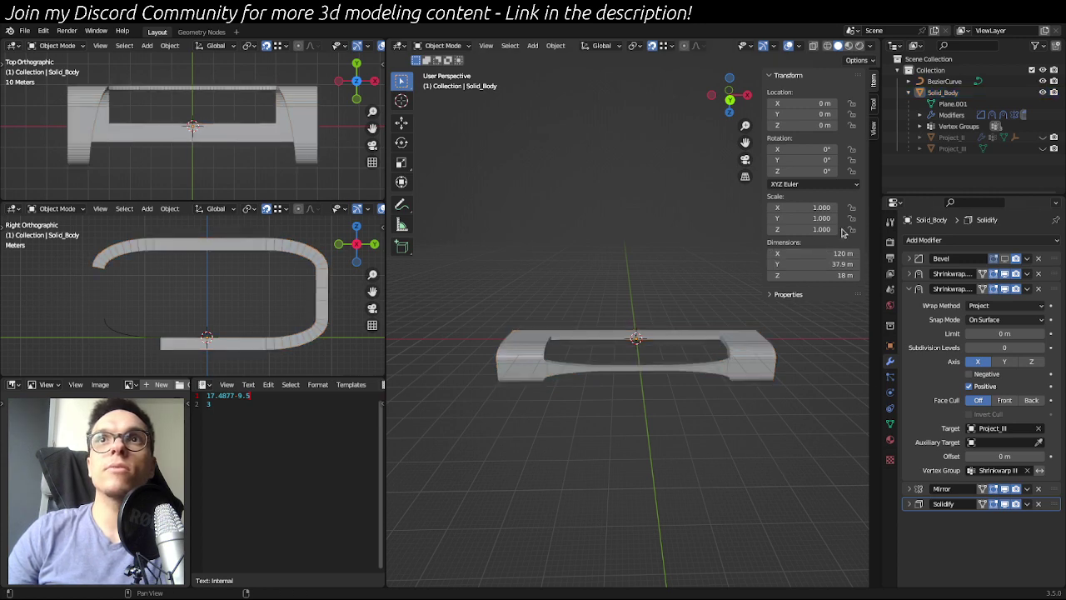
- Select the Bezier curve at the dock mount's inner edge and add a Screw modifier to it
middle_drag(810, 426, 612, 445)
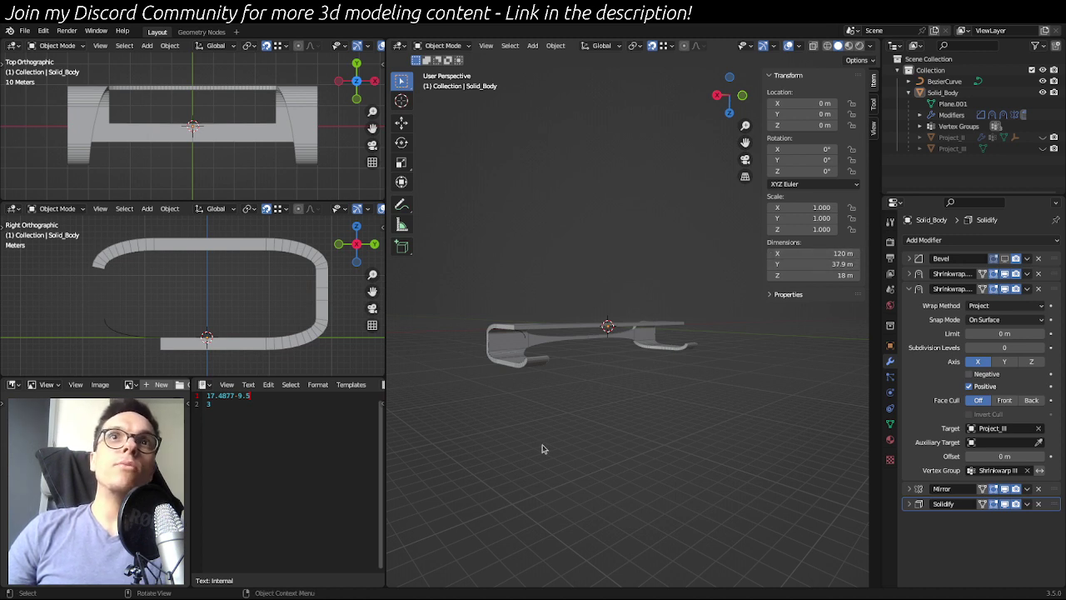
middle_drag(583, 491, 615, 329)
click(587, 367)
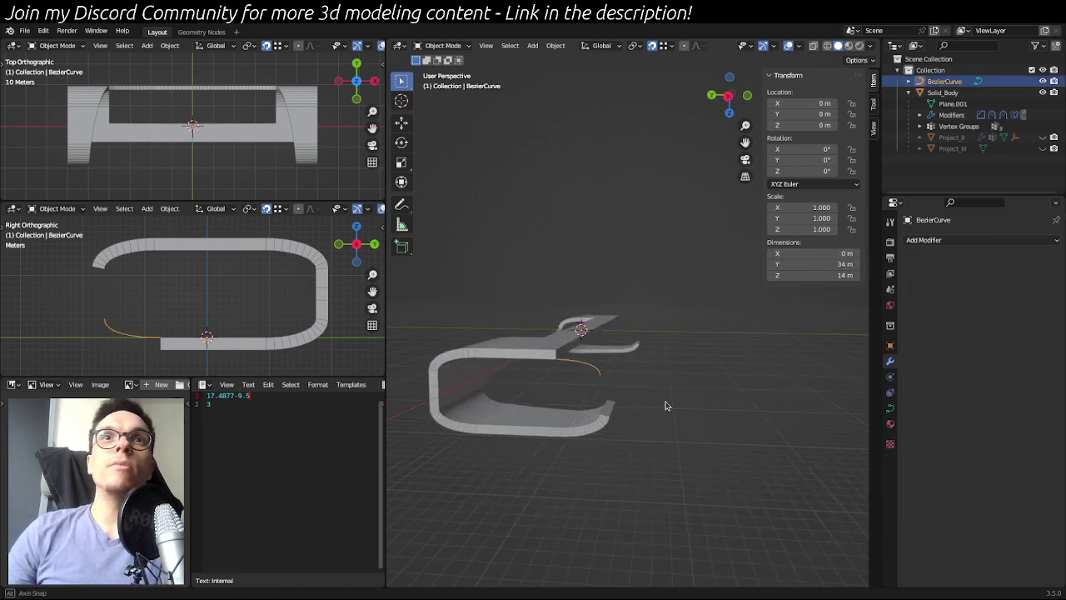
middle_drag(667, 405, 739, 349)
click(956, 240)
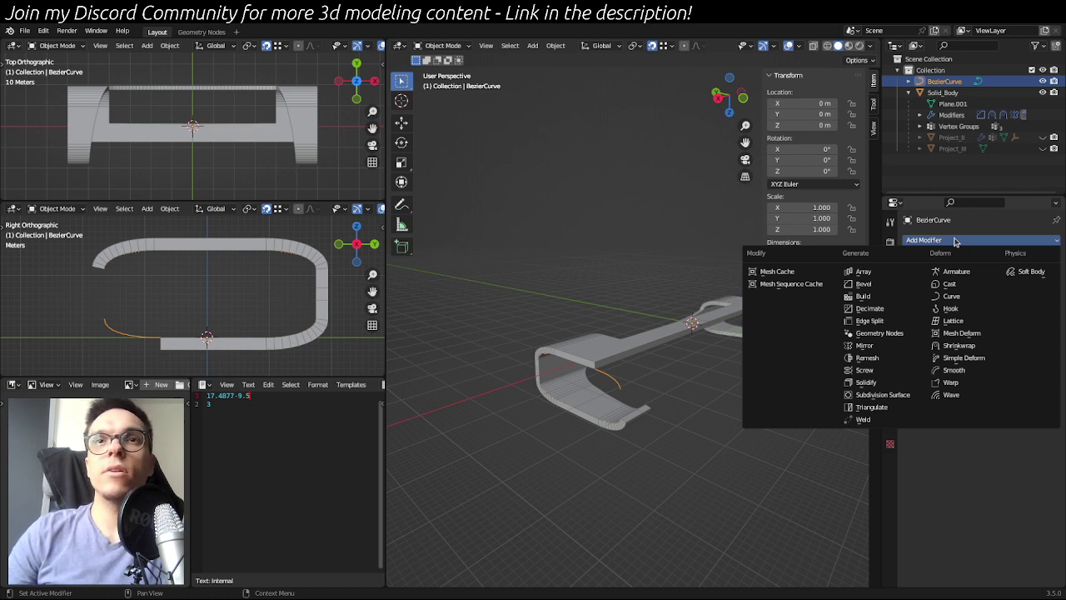
click(955, 239)
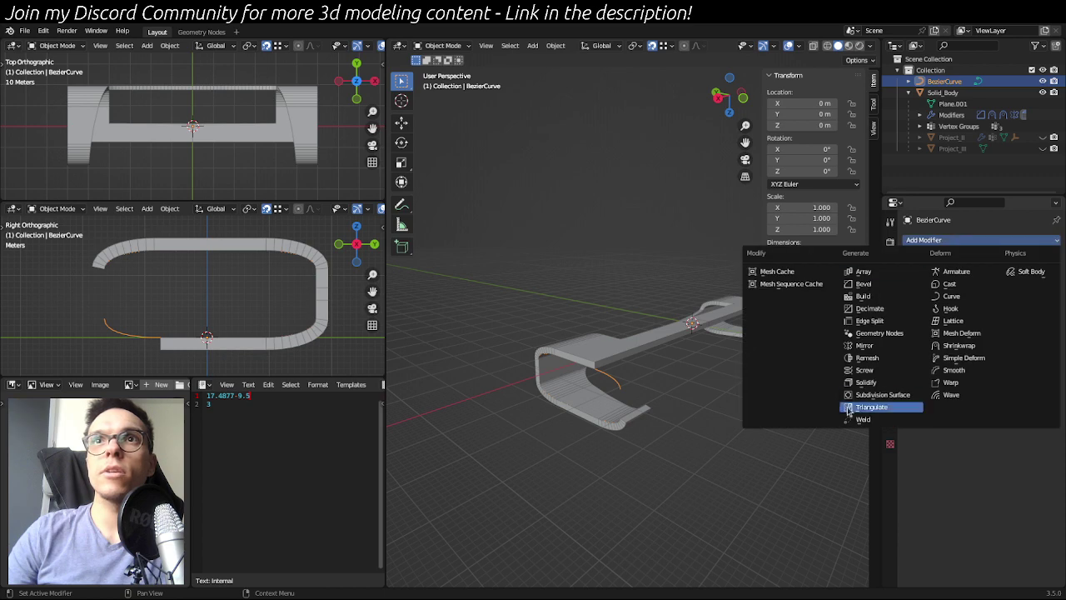
click(865, 370)
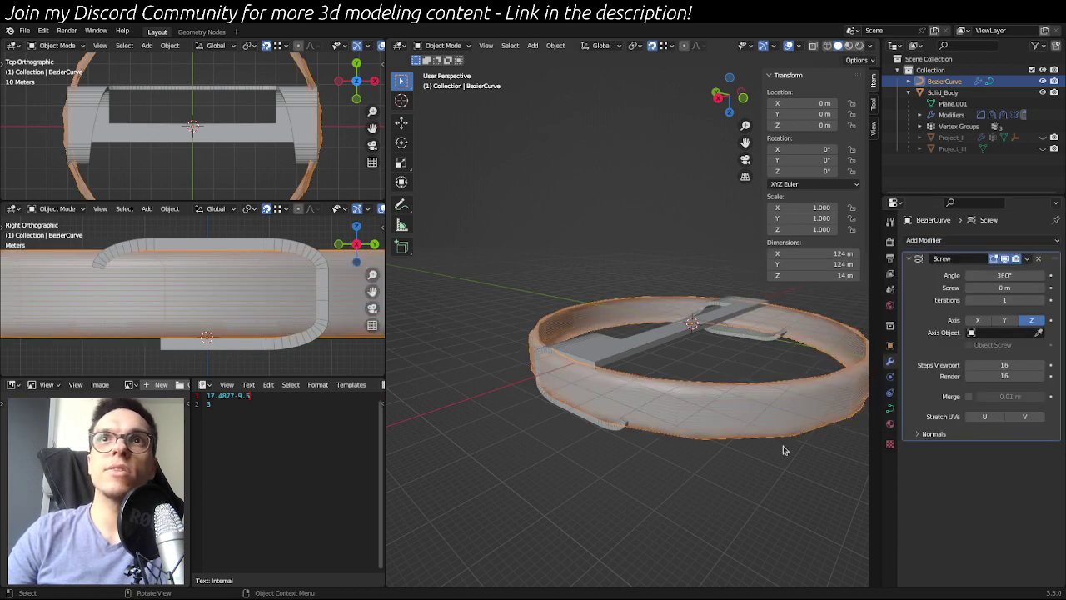
- Set the Screw modifier to a 0° angle and a -120 m screw along the X axis
click(1016, 275)
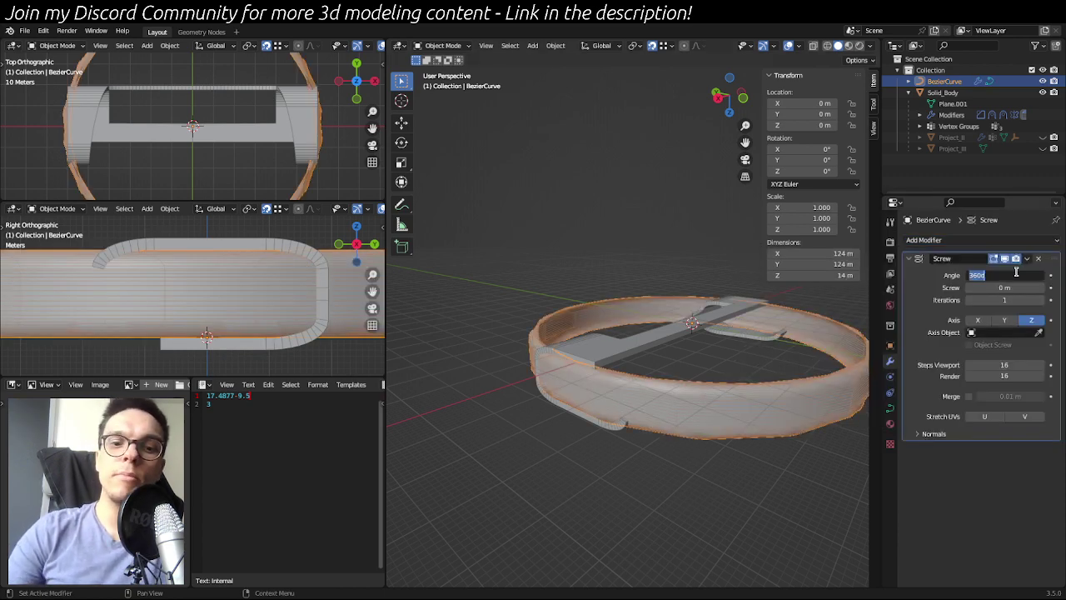
text(0)
key(Return)
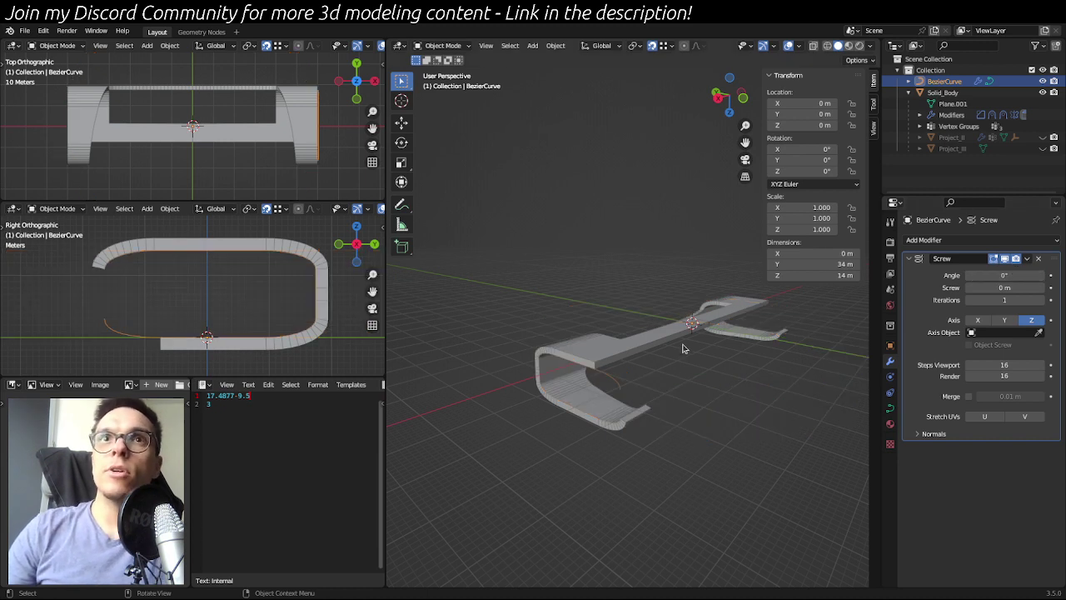
click(1035, 287)
text(120)
key(Return)
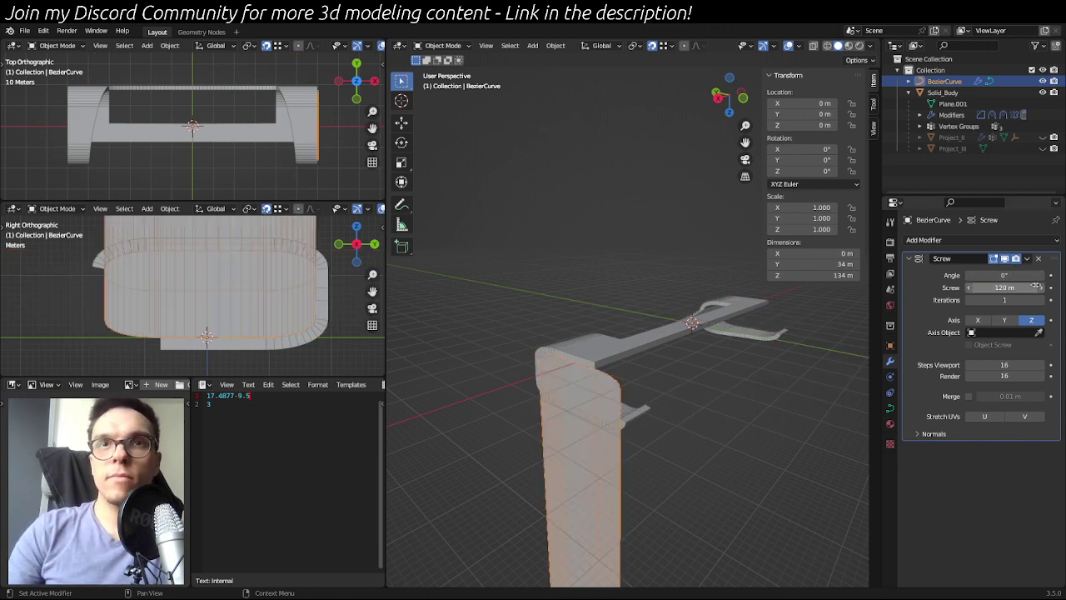
click(977, 320)
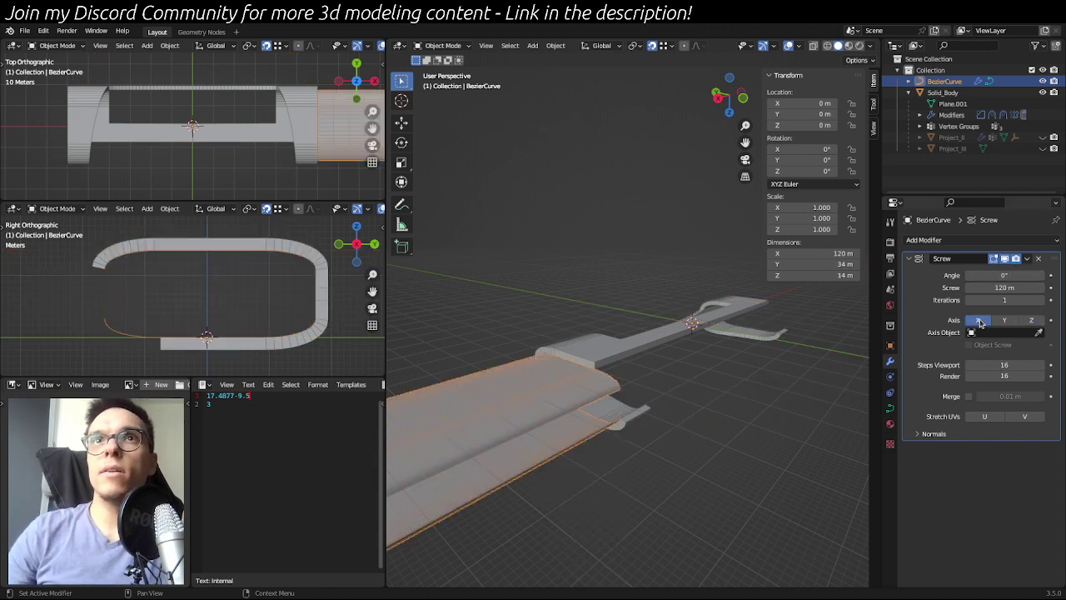
click(1026, 287)
text(-120)
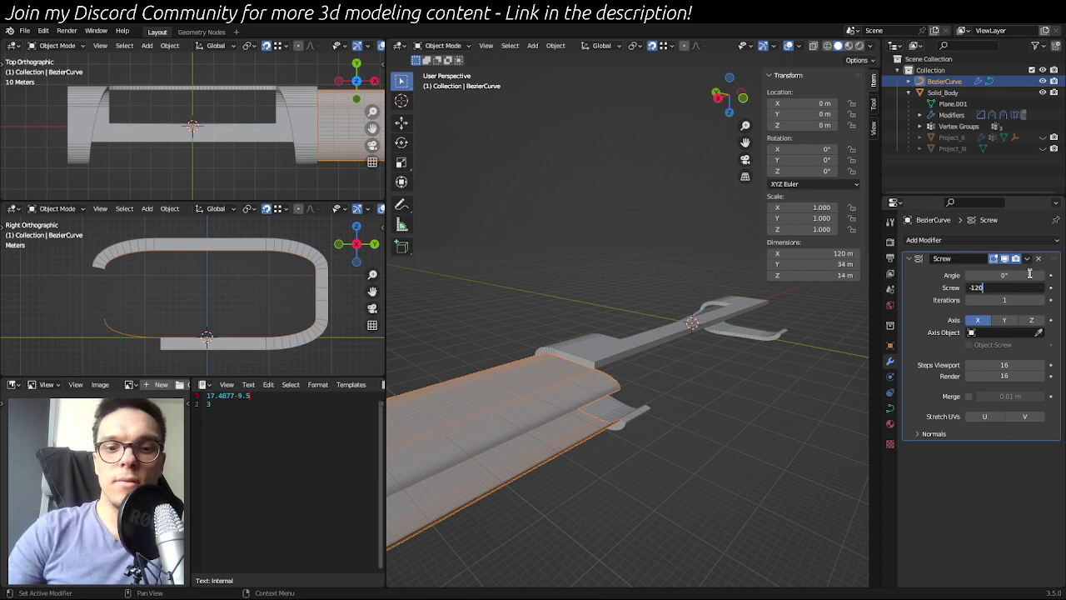
key(Return)
mouse_move(711, 411)
middle_down()
mouse_move(828, 417)
mouse_move(703, 428)
middle_up()
- Set both the viewport and render steps of the Screw modifier to 1
click(1018, 363)
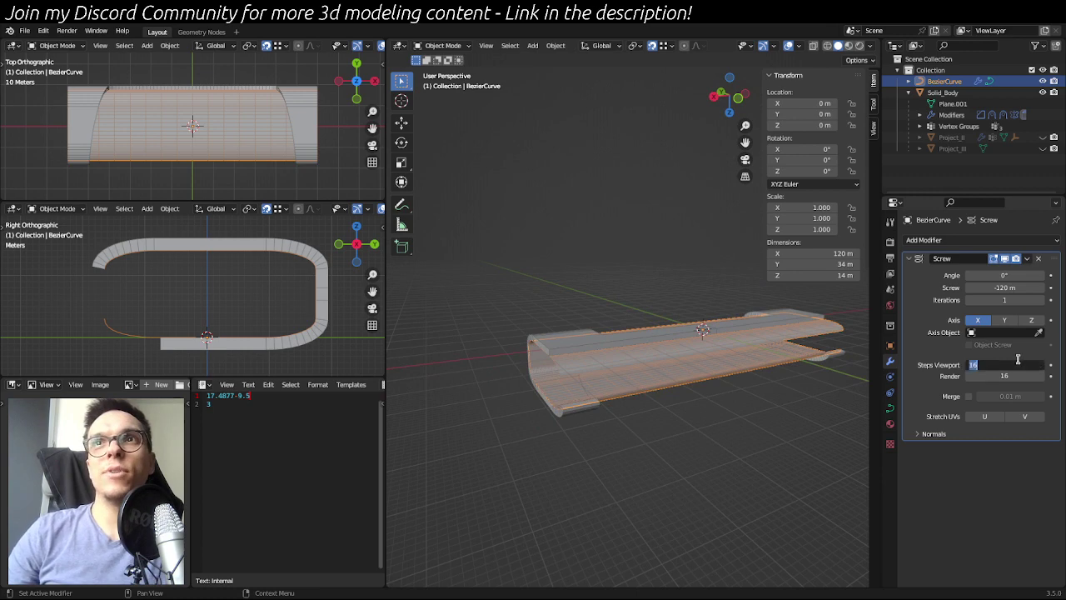
text(1)
key(Return)
click(1019, 376)
text(1)
key(Return)
- Examine the curve's extruded surface against the dock mount's inner edge and straight arm from several angles
middle_drag(597, 469, 757, 381)
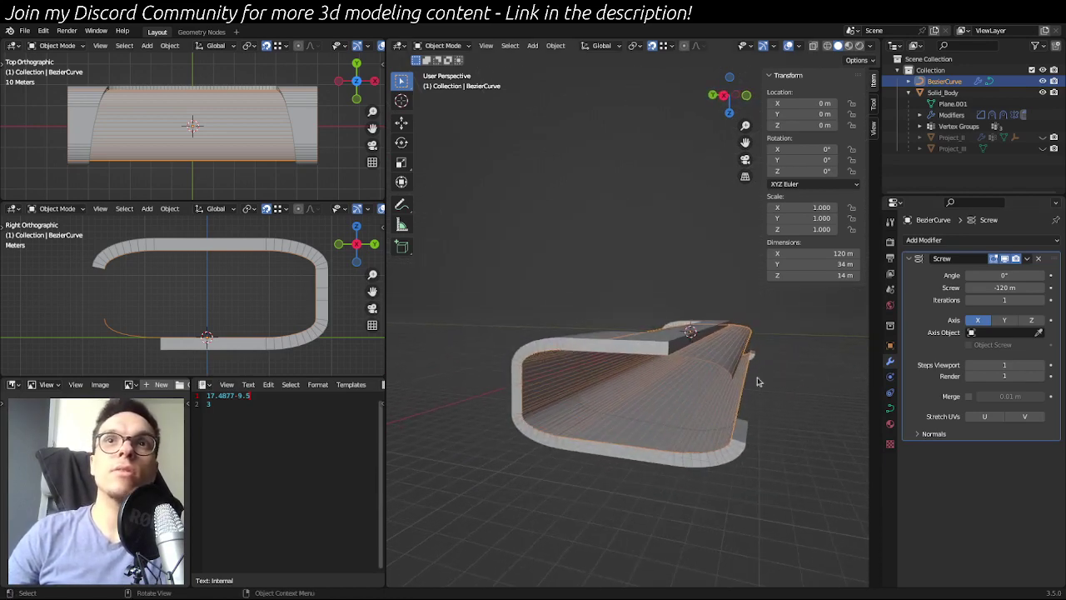
click(765, 385)
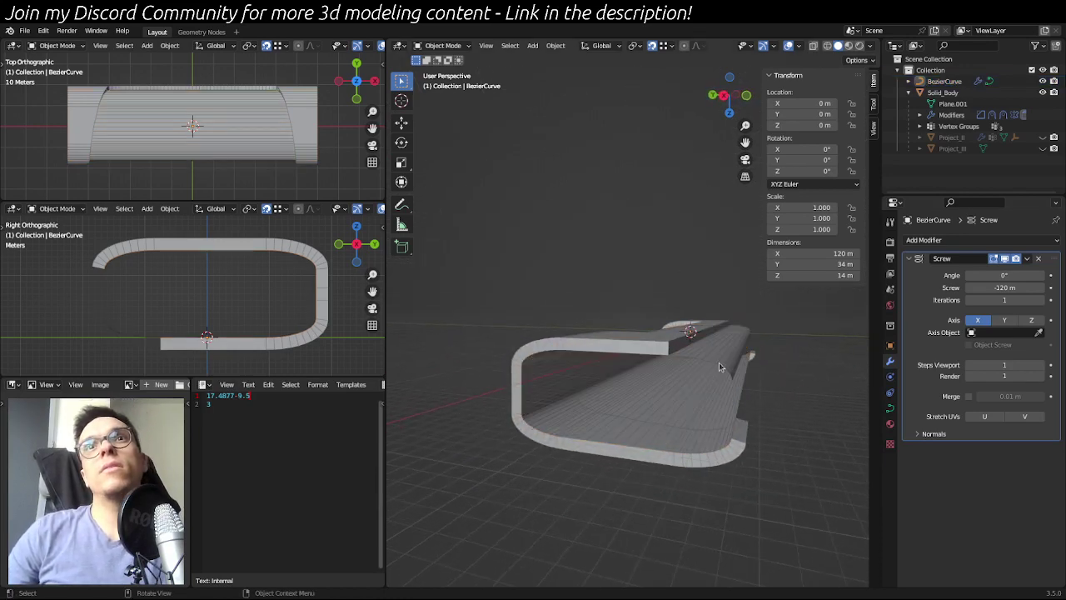
click(688, 353)
middle_drag(688, 353, 695, 427)
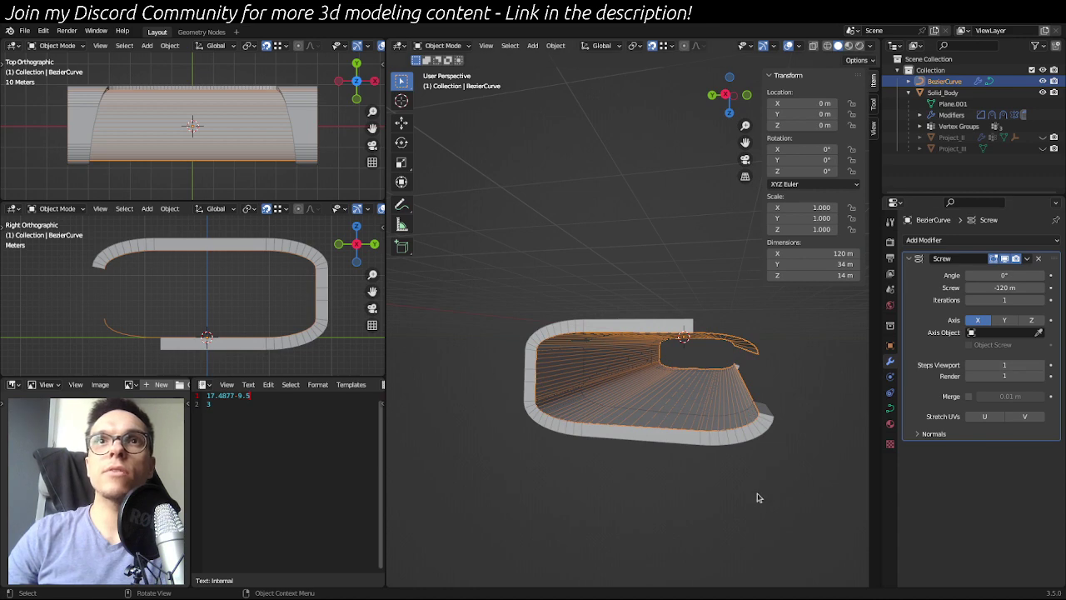
middle_drag(814, 413, 747, 416)
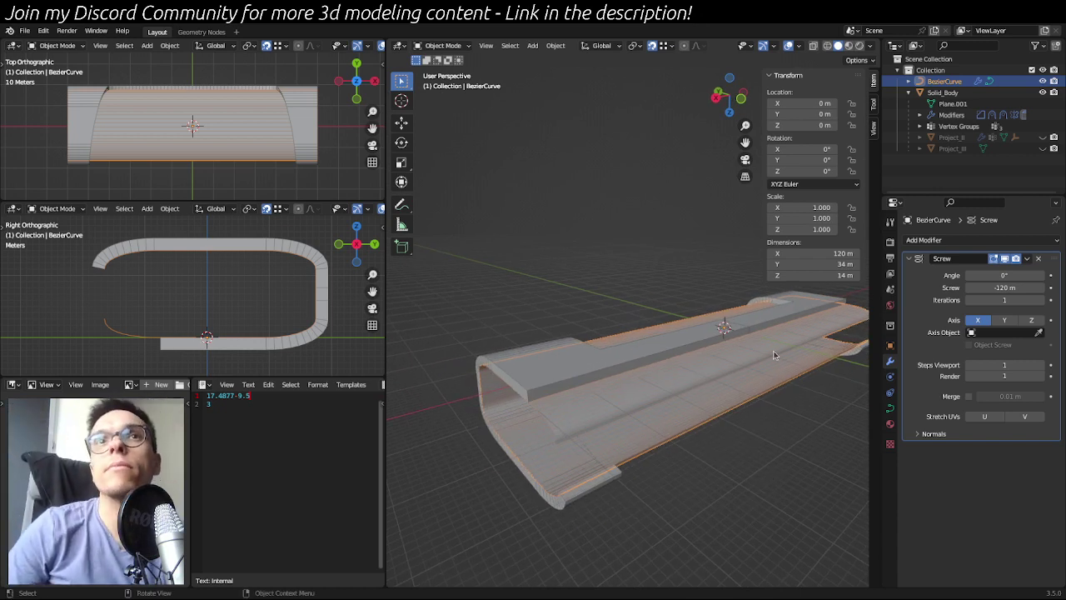
middle_drag(669, 416, 732, 403)
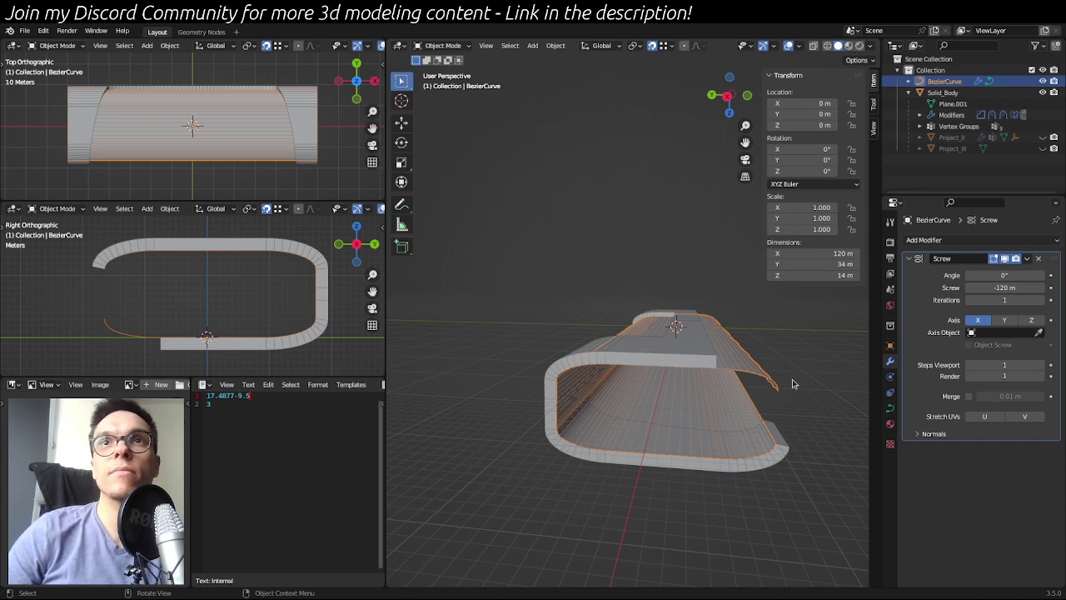
middle_drag(805, 359, 825, 330)
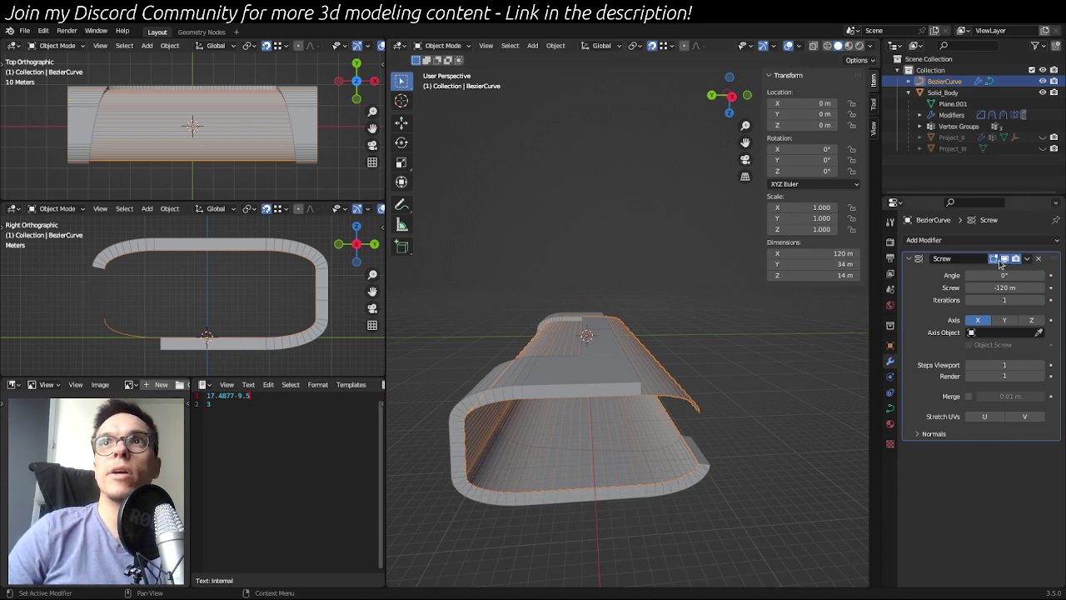
- Turn off the Screw modifier's viewport display and enter Edit Mode on the Bezier curve
click(1004, 259)
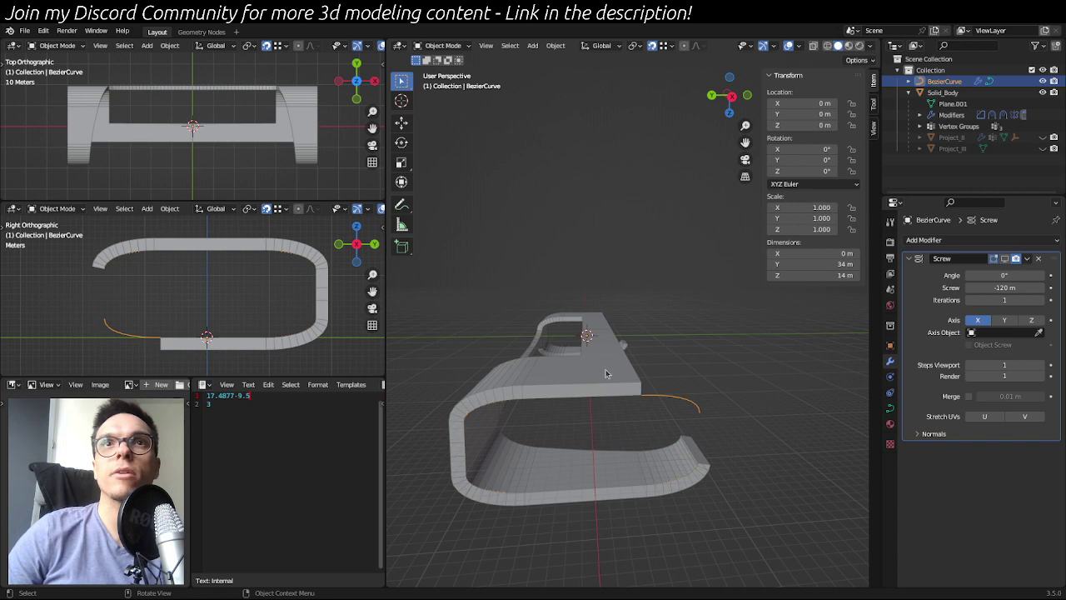
middle_drag(606, 373, 671, 407)
click(1004, 259)
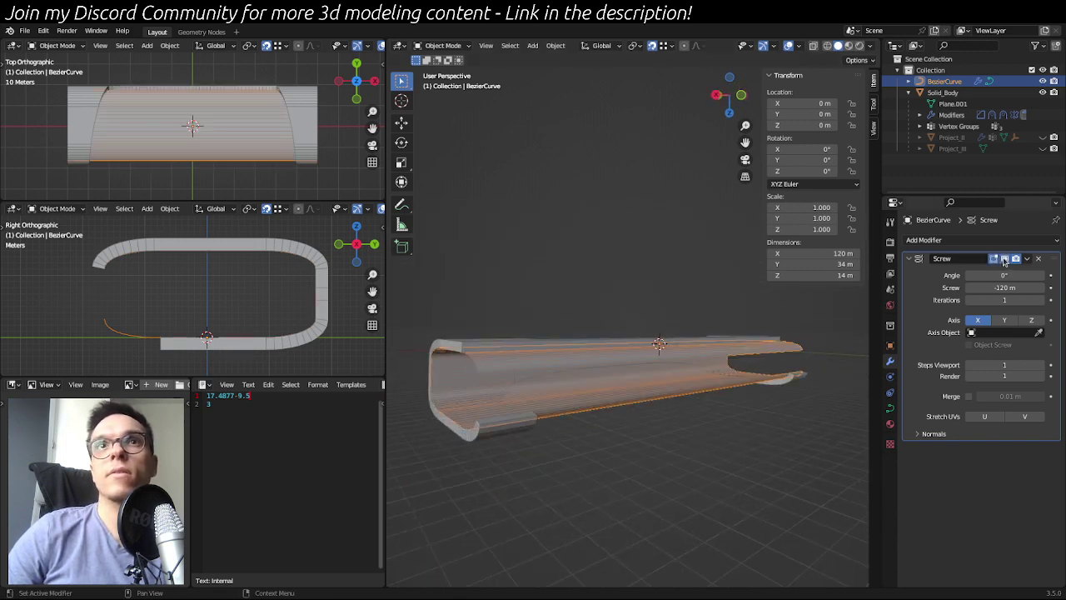
click(1004, 259)
middle_drag(593, 363, 650, 376)
key(Tab)
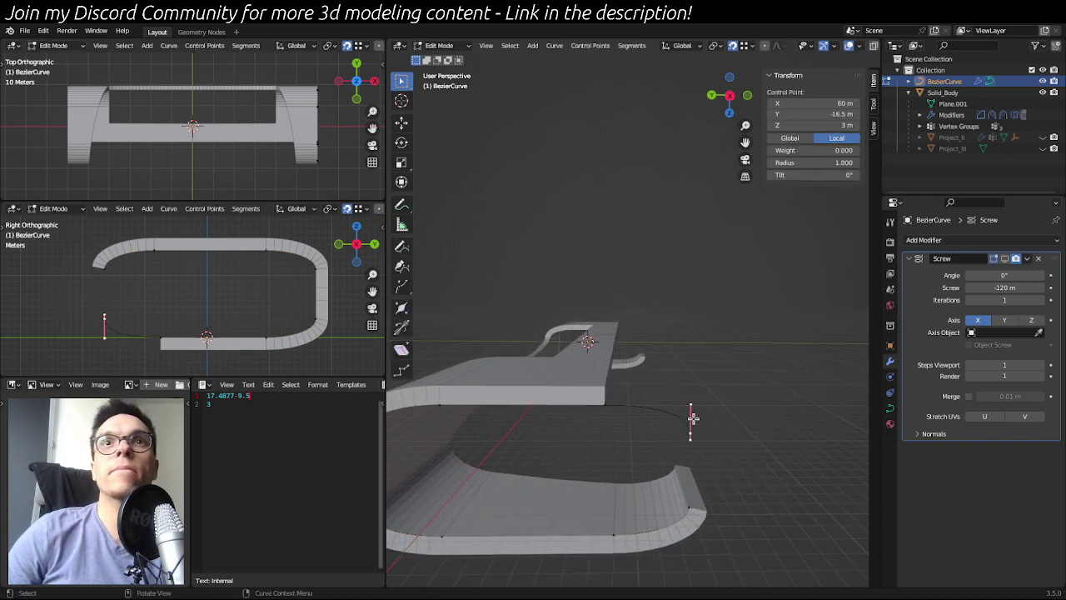
- Inspect the curve's control points at the straight arm's end and at the extended open end
middle_drag(694, 419, 616, 366)
click(626, 341)
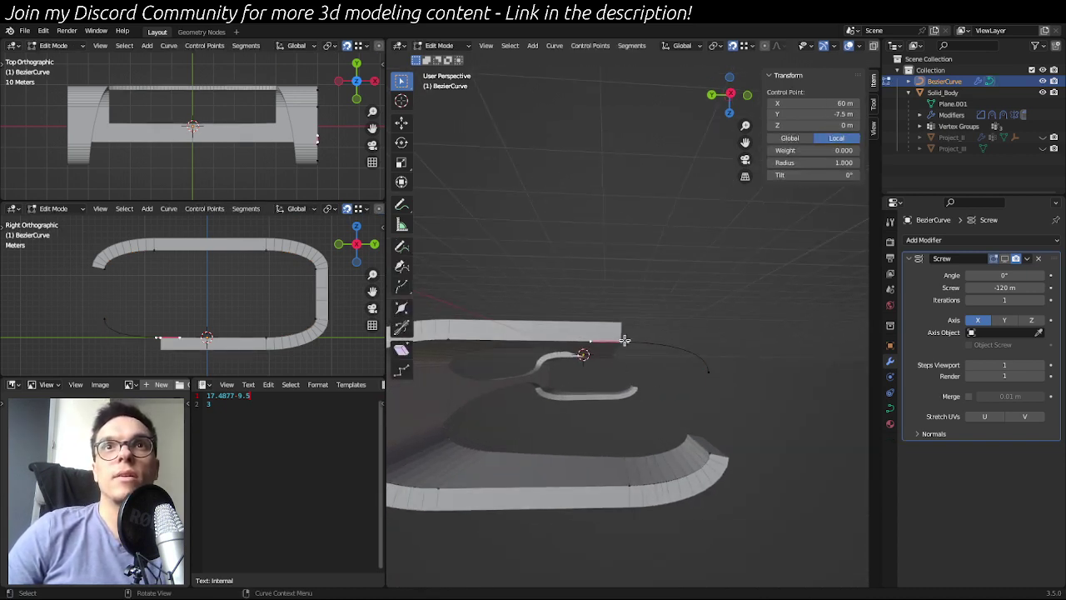
click(709, 361)
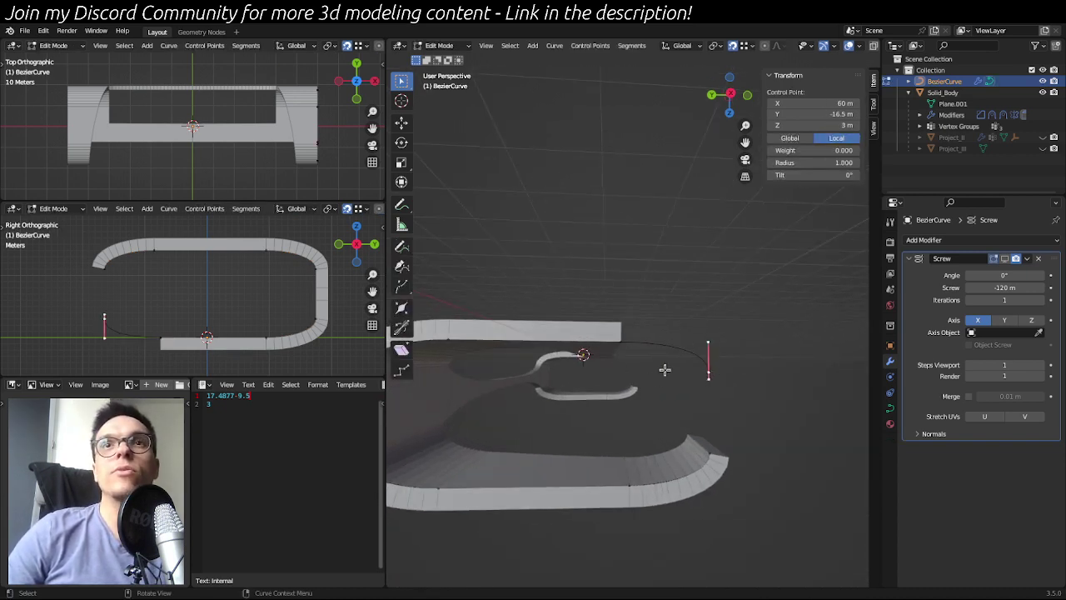
scroll(749, 381, down, 3)
middle_drag(742, 383, 702, 392)
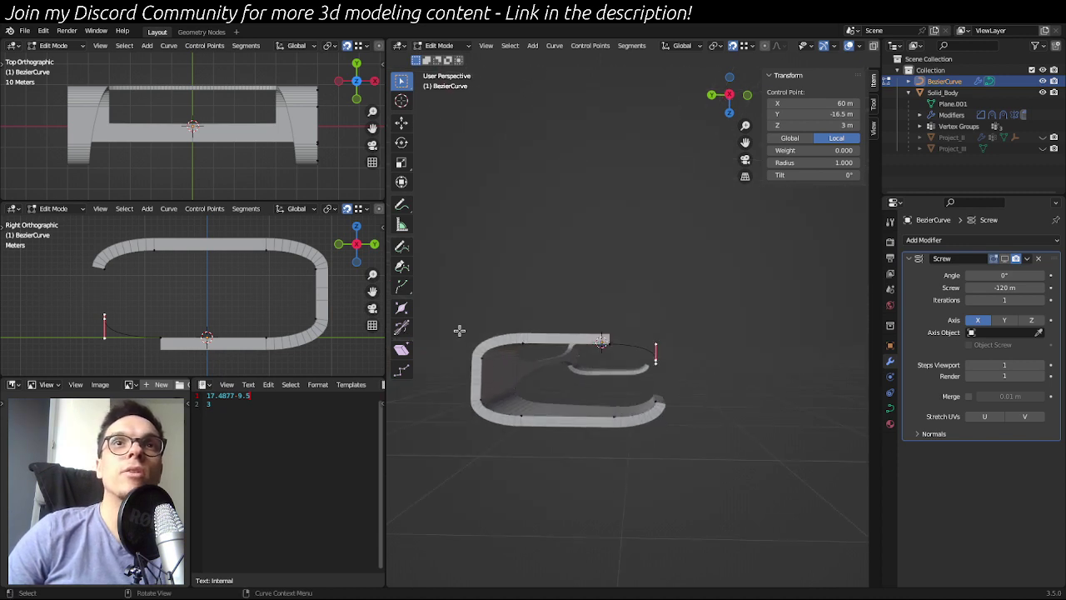
drag(458, 328, 736, 457)
click(713, 456)
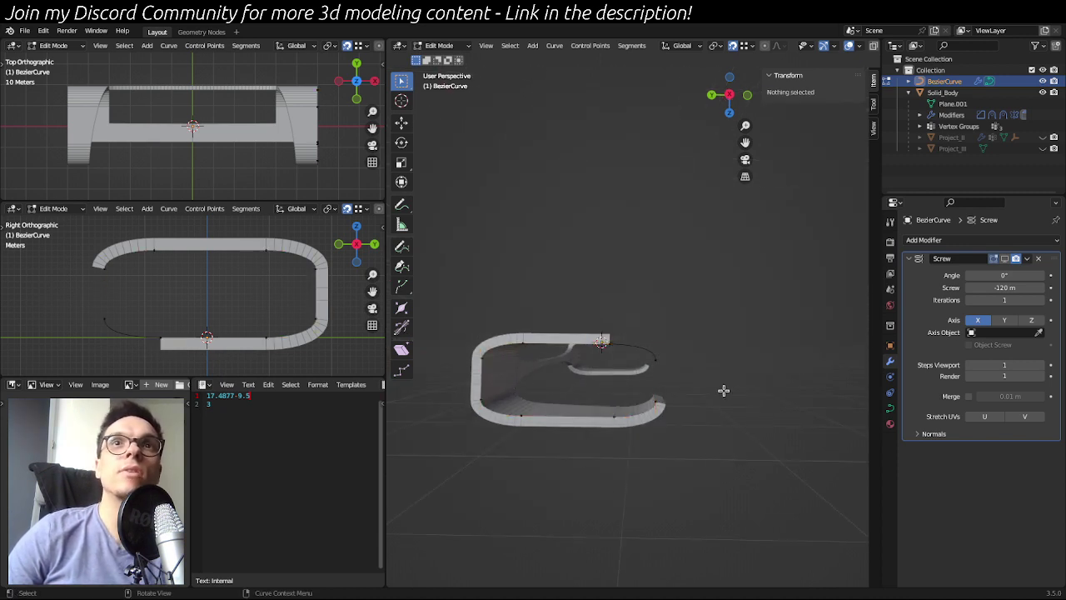
scroll(619, 369, up, 6)
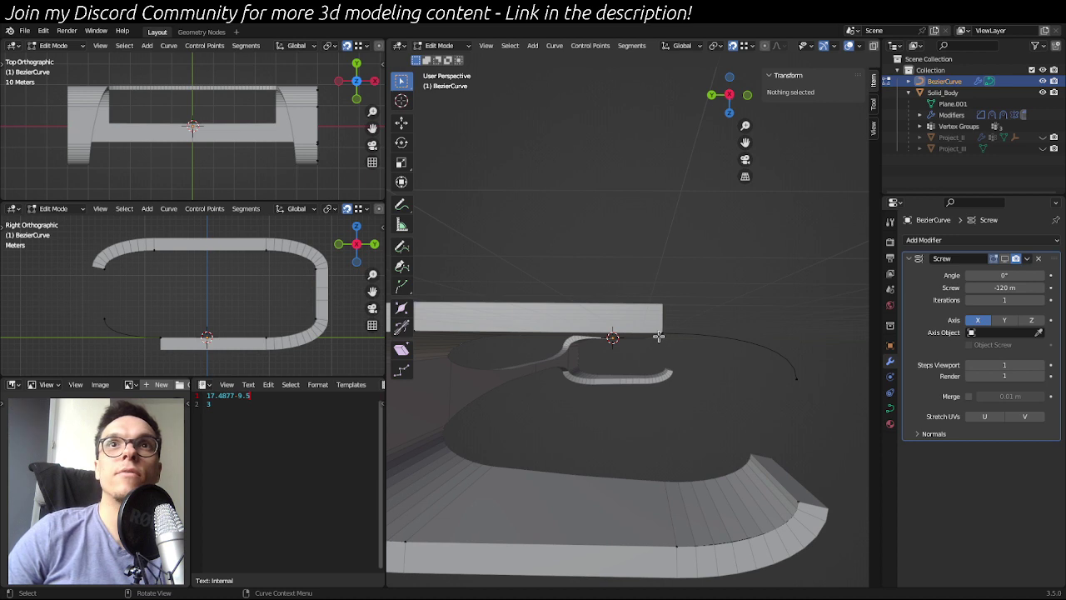
click(658, 336)
scroll(657, 352, down, 2)
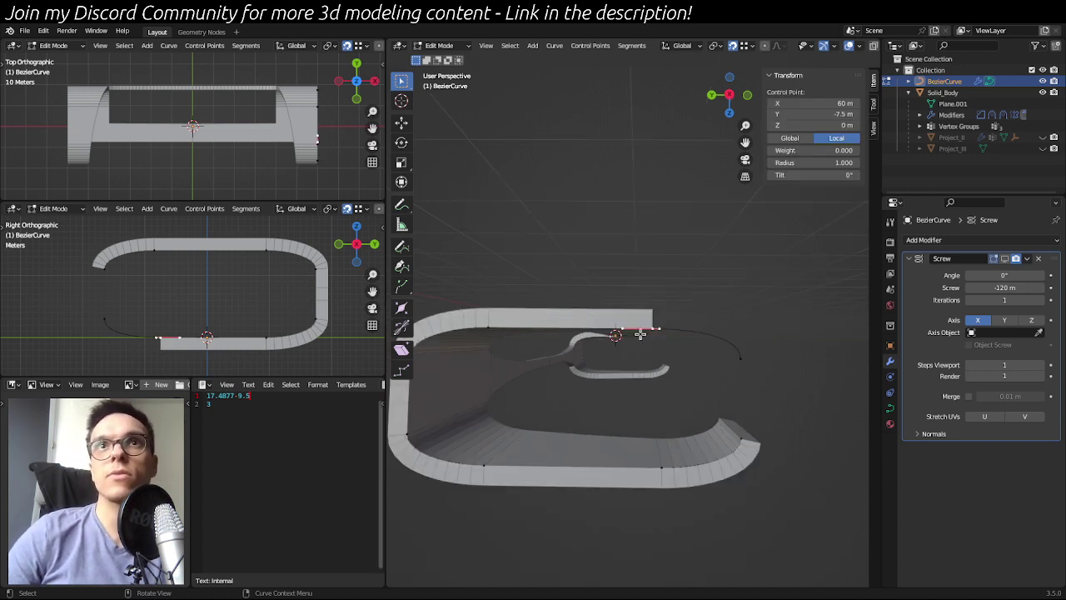
key(g)
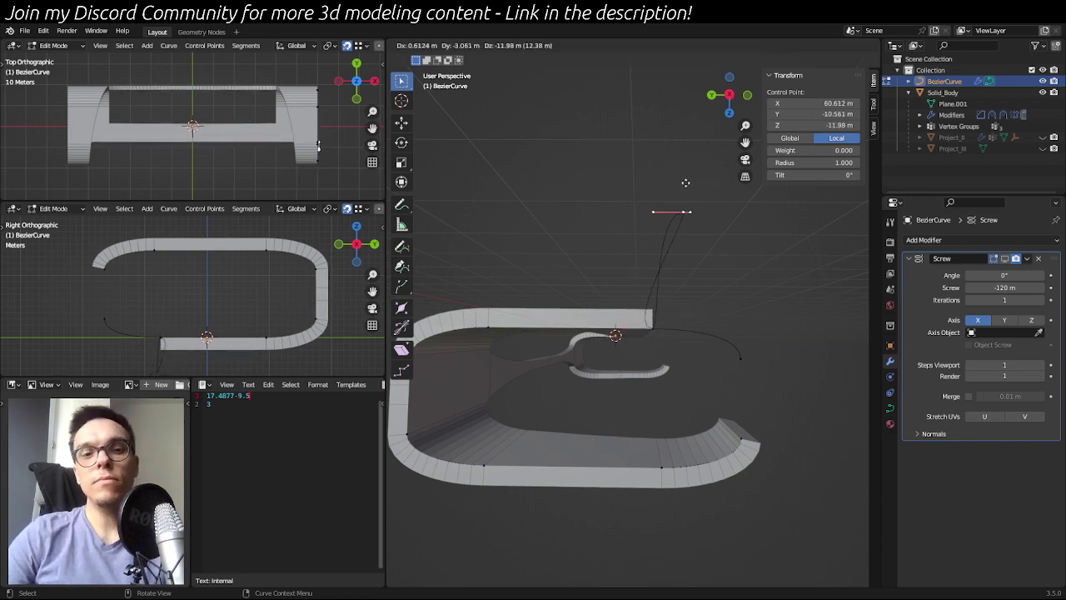
key(Escape)
click(709, 247)
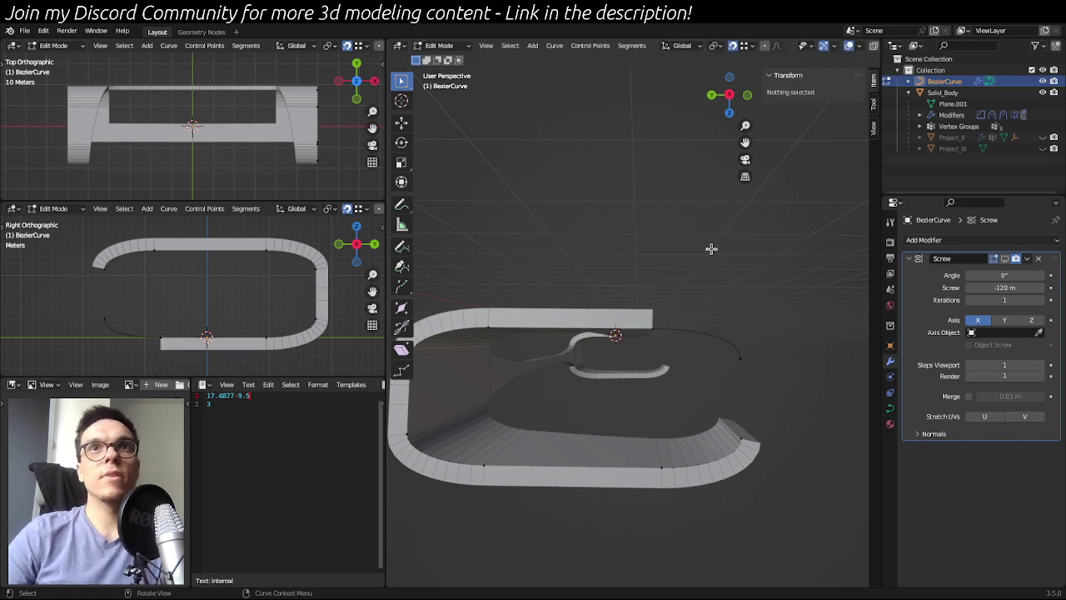
- Leave Edit Mode, add a Line curve and move it so one end snaps onto the straight arm's lower outer corner, where the Bezier curve passes
key(Tab)
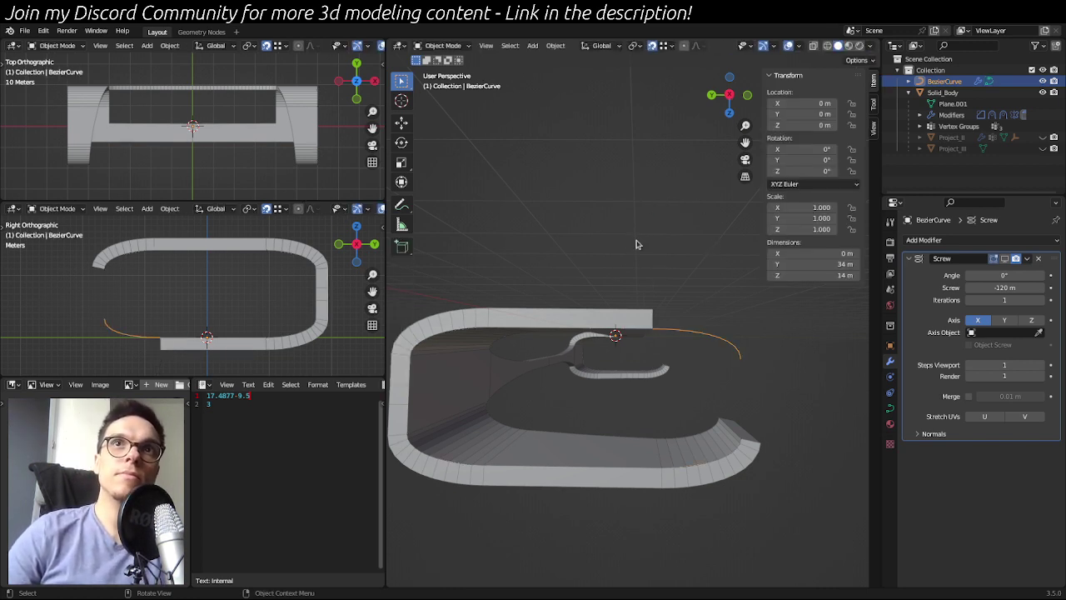
key(shift+a)
mouse_move(637, 242)
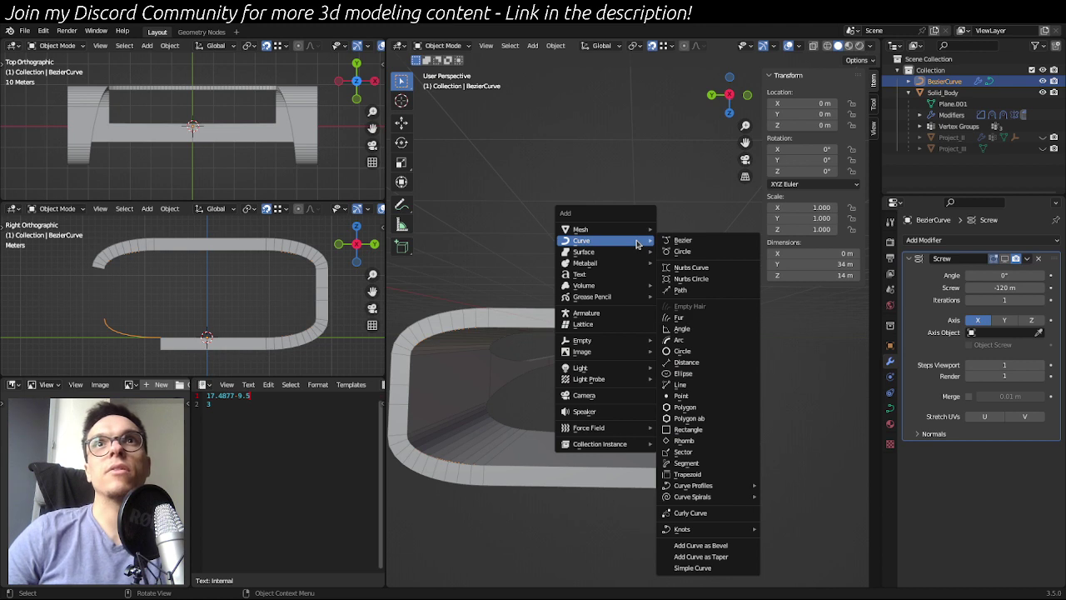
click(707, 385)
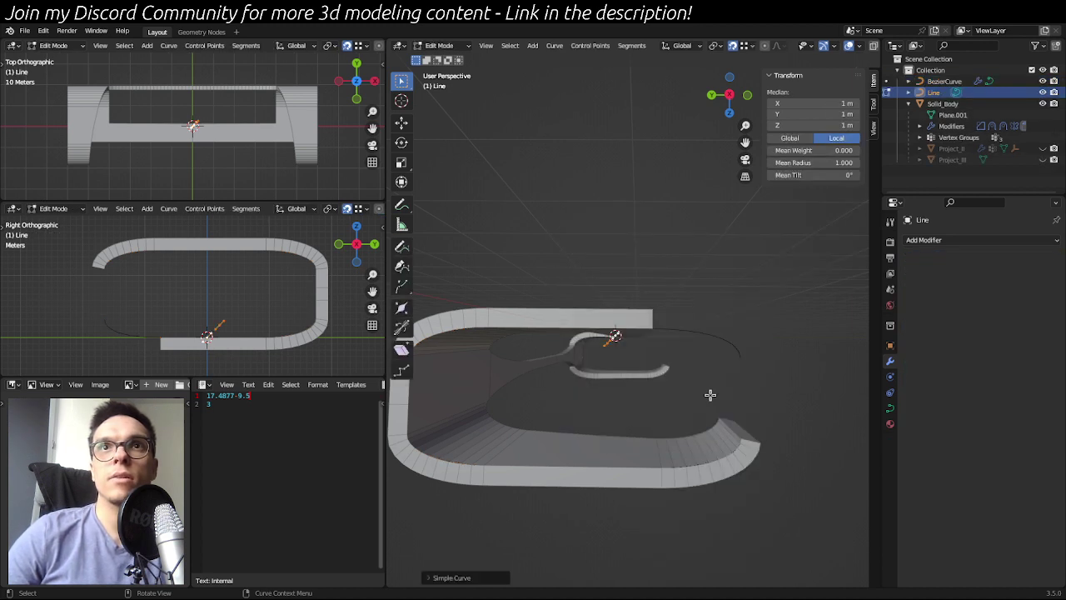
key(g)
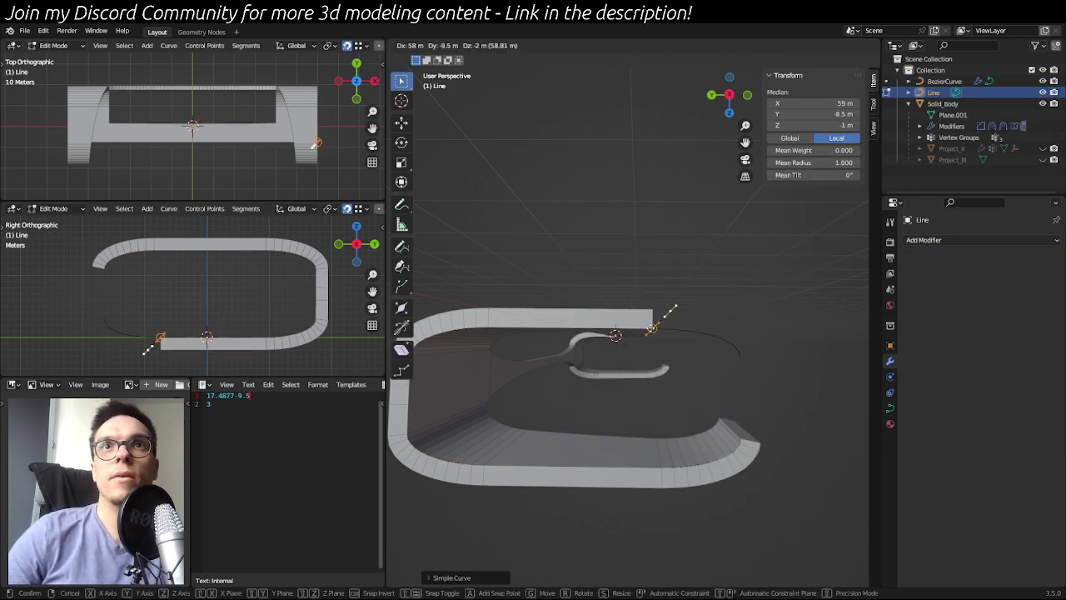
click(651, 328)
scroll(684, 306, up, 3)
middle_drag(684, 306, 717, 289)
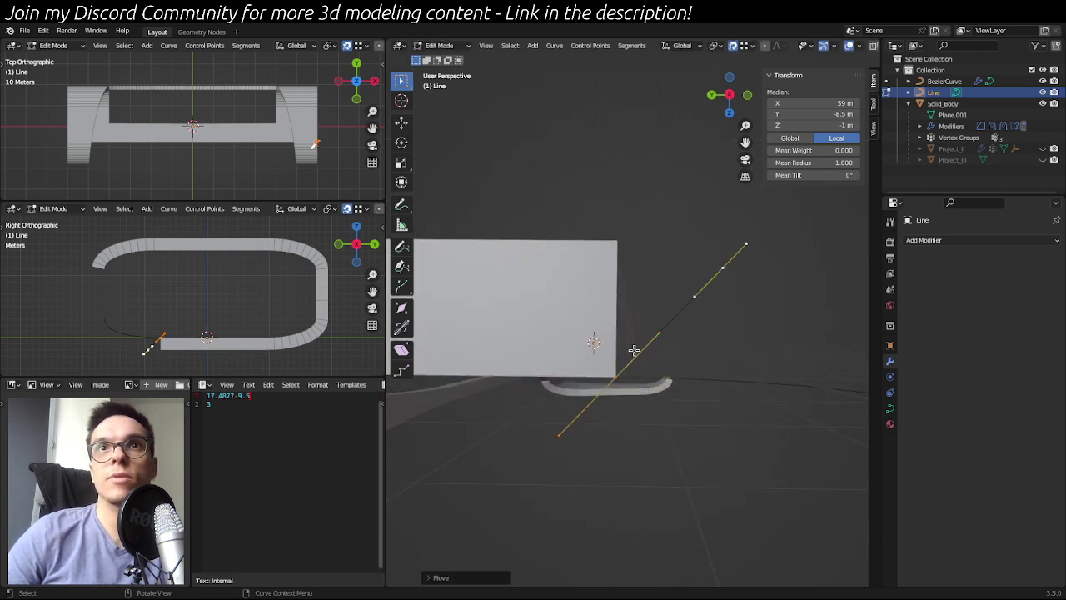
- Examine the new line's placement against the straight arm's end corner and the Bezier curve from several angles
middle_drag(634, 351, 770, 369)
key(Tab)
click(709, 348)
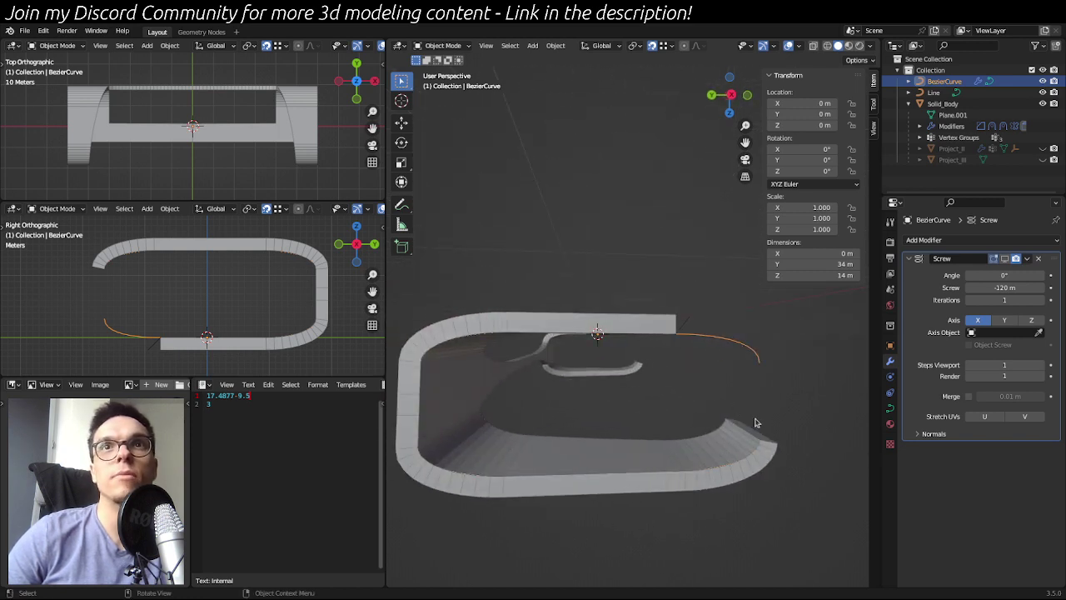
middle_drag(756, 422, 612, 299)
click(658, 331)
middle_drag(658, 332, 716, 390)
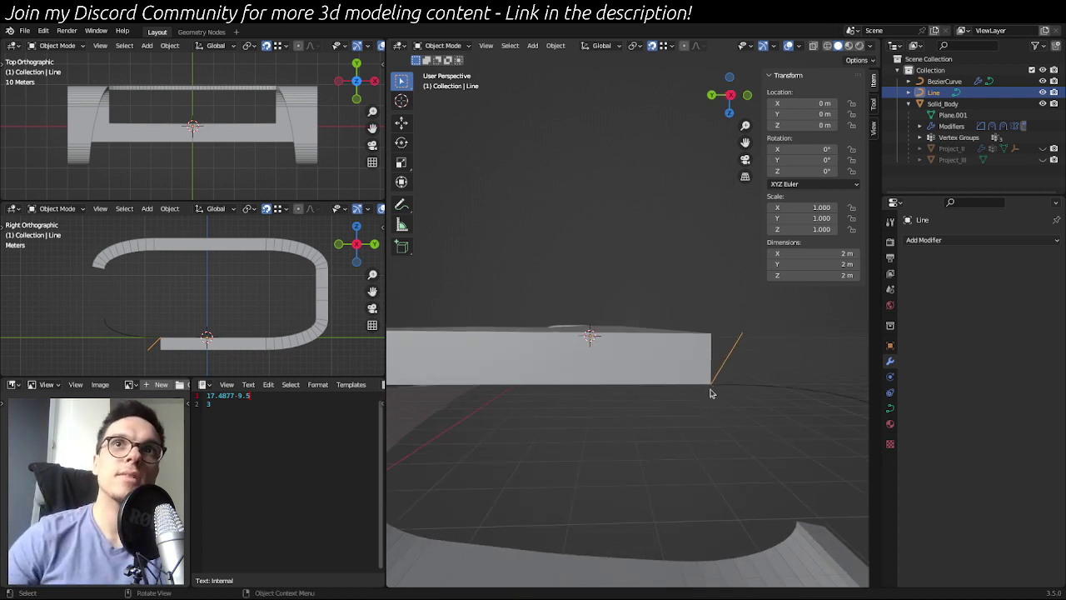
key(Tab)
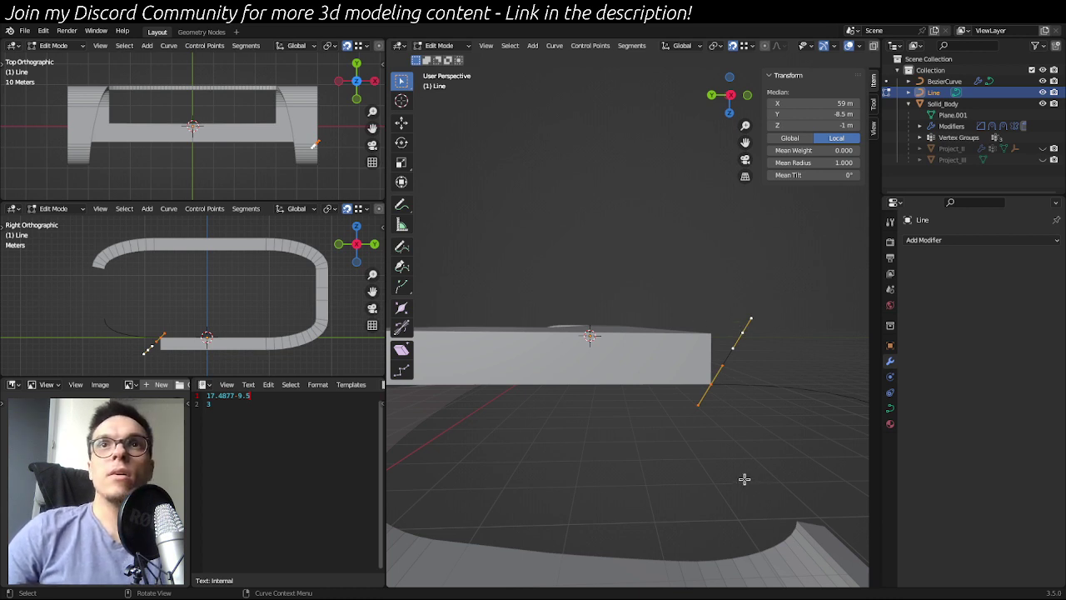
middle_drag(745, 479, 706, 473)
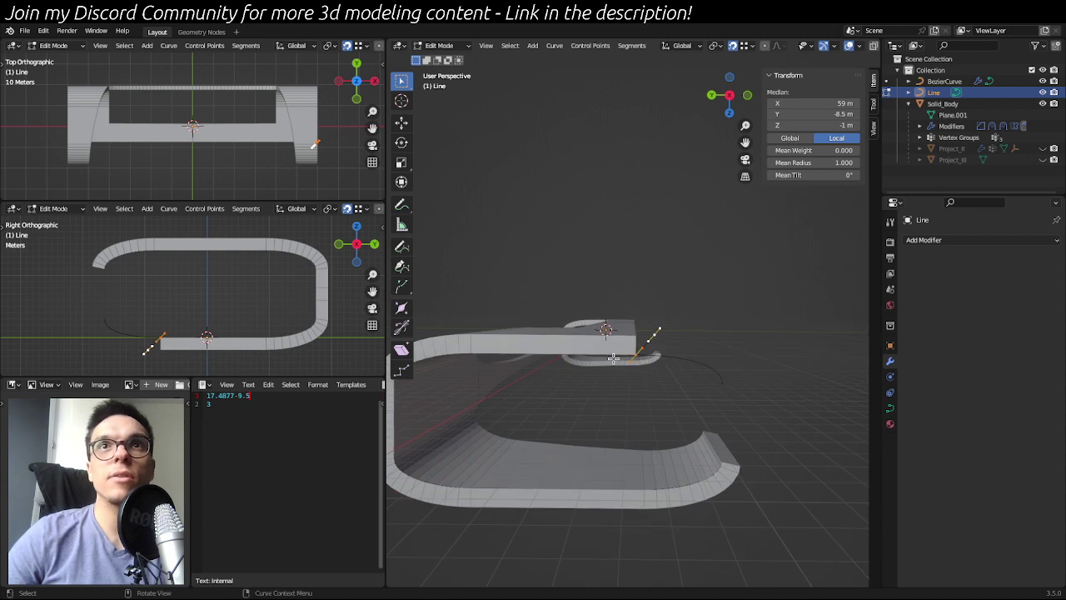
middle_drag(609, 344, 682, 358)
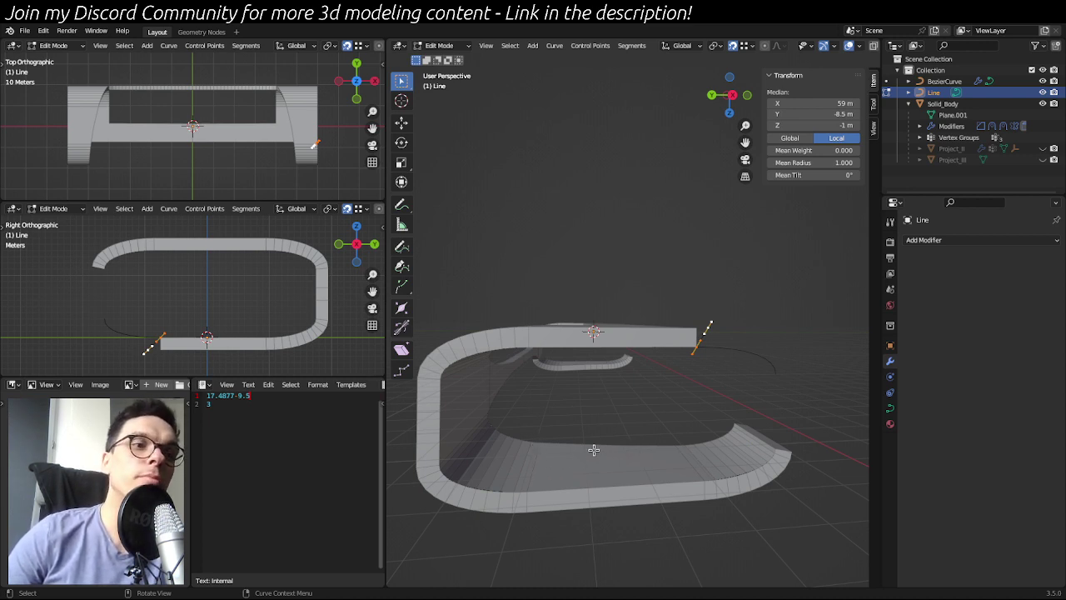
middle_drag(674, 391, 678, 365)
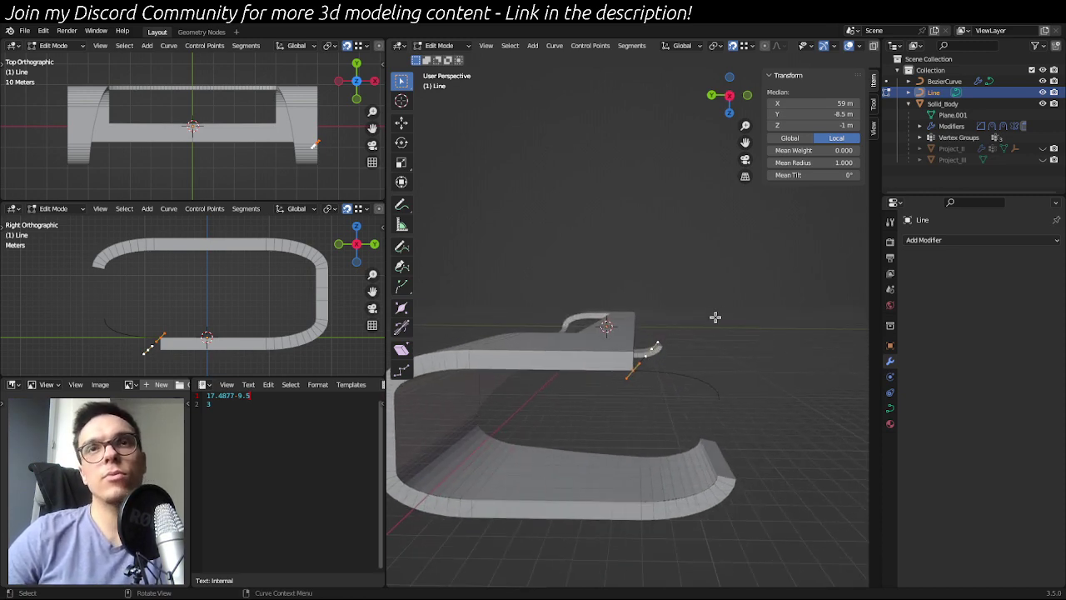
key(Tab)
click(622, 345)
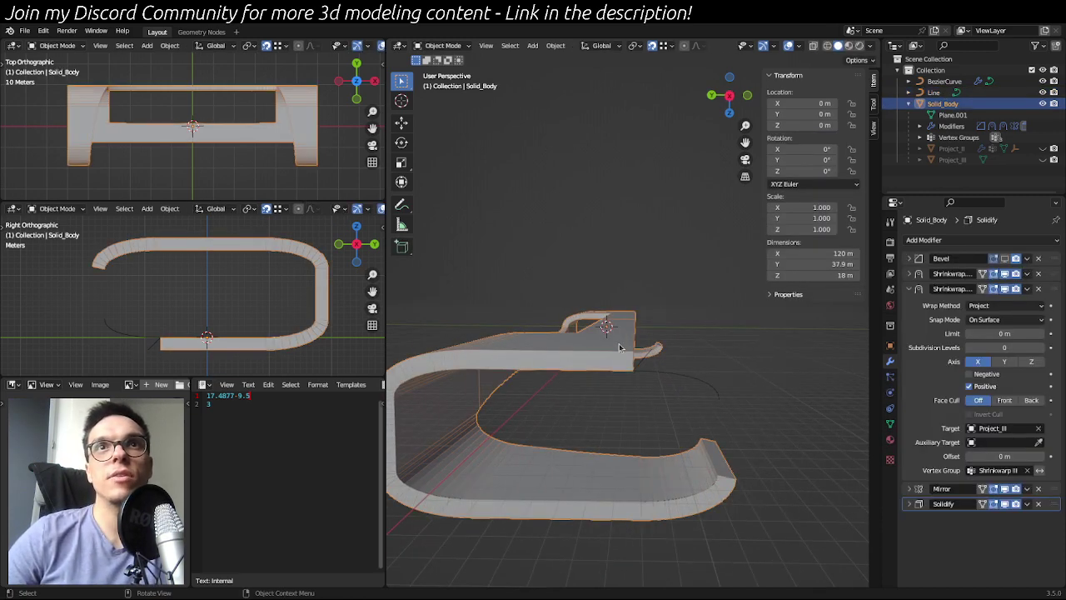
mouse_move(641, 344)
middle_down()
mouse_move(648, 326)
mouse_move(651, 339)
middle_up()
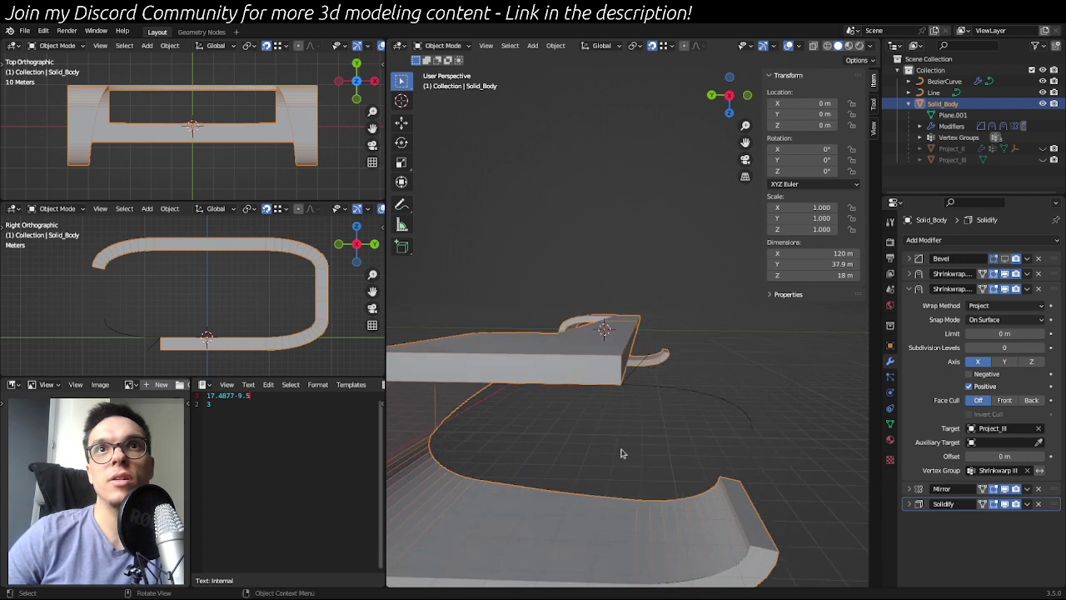
click(703, 392)
click(631, 367)
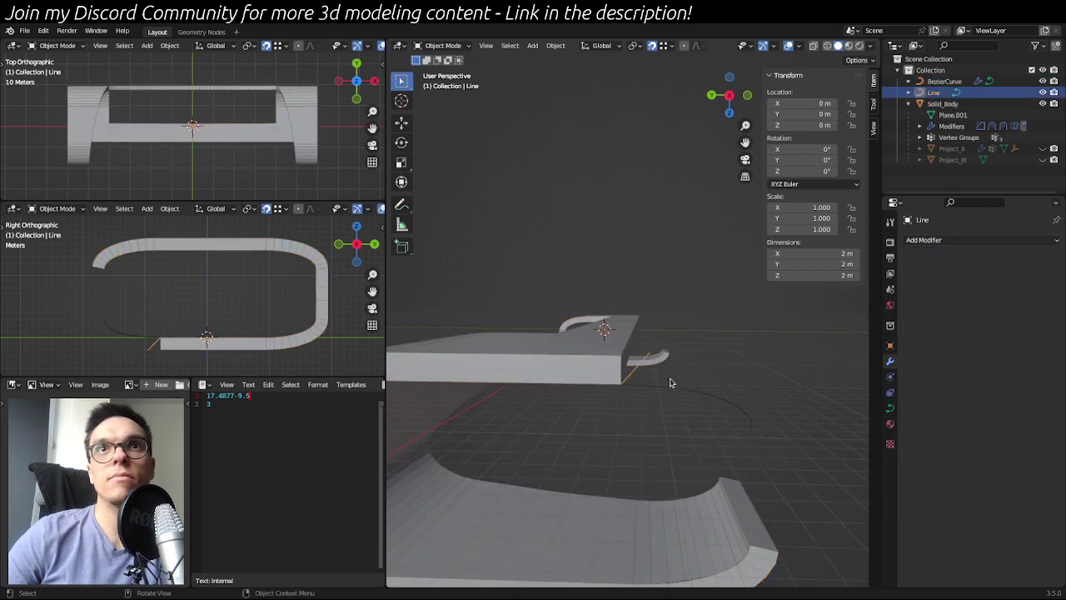
mouse_move(673, 380)
middle_down()
mouse_move(664, 378)
mouse_move(678, 379)
middle_up()
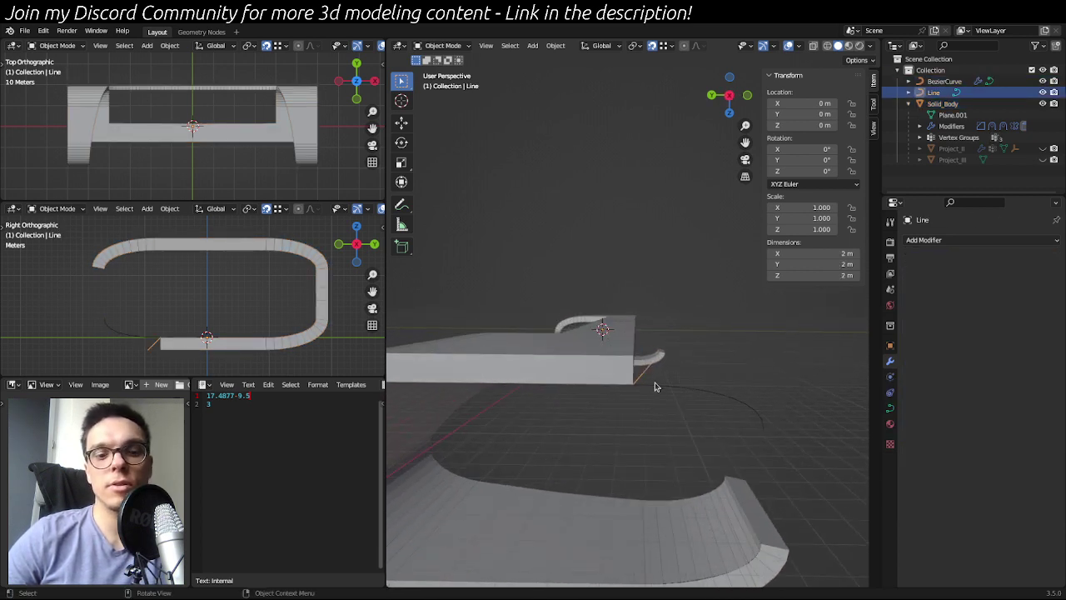
key(g)
right_click(679, 385)
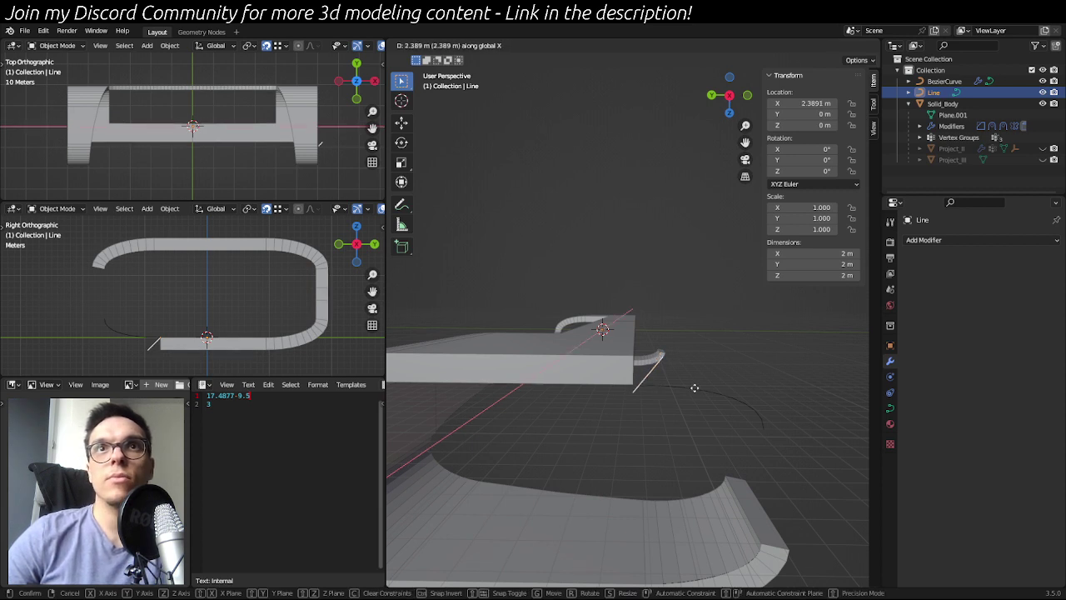
right_click(694, 385)
key(Escape)
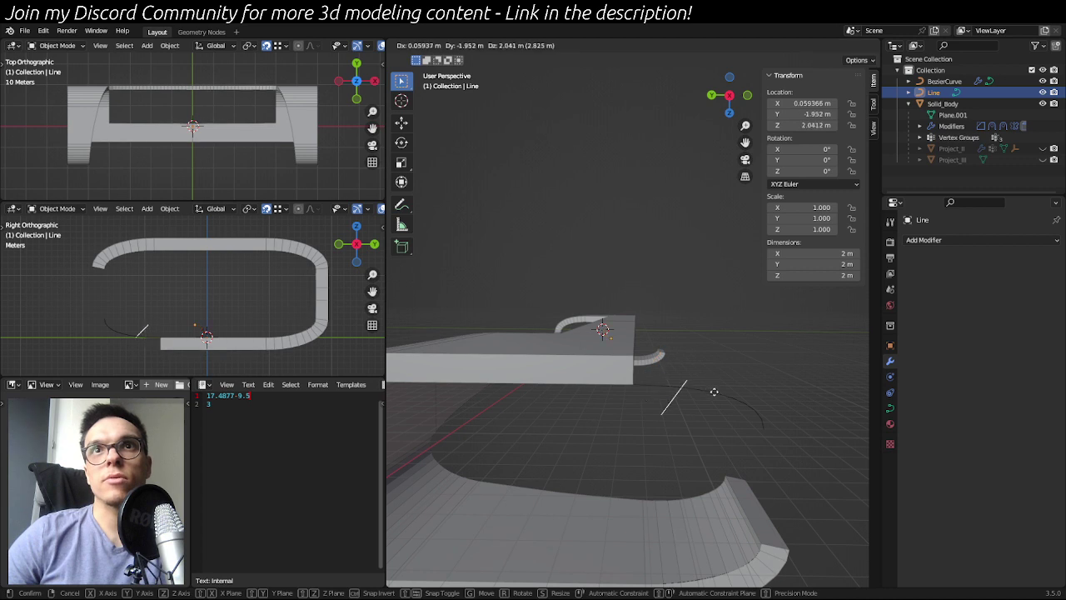
middle_drag(719, 260, 685, 386)
key(Tab)
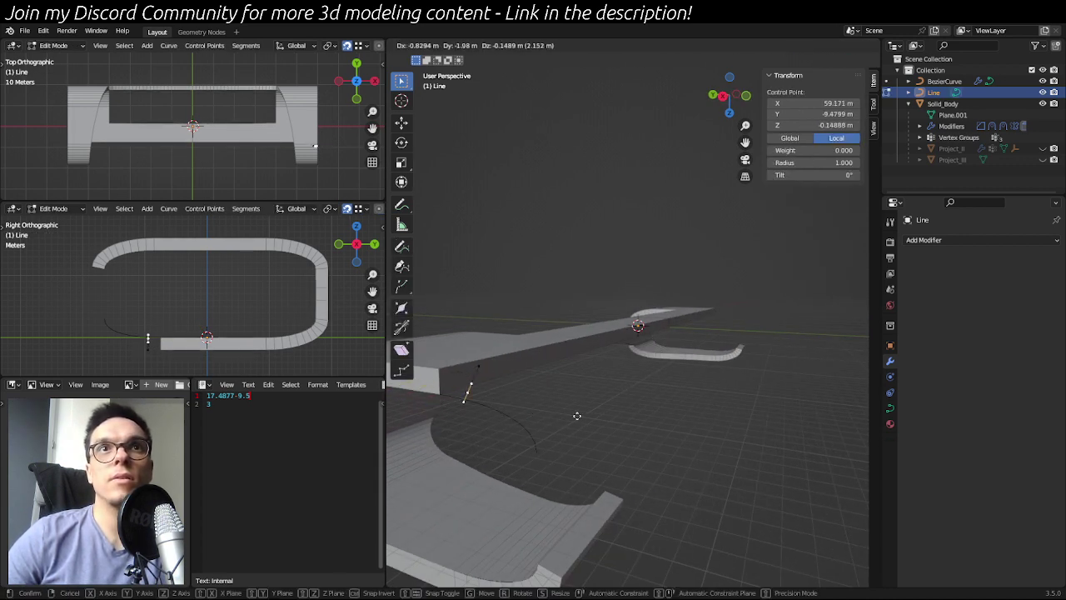
key(Tab)
- Duplicate the Bezier curve in place and hide the original curve
middle_drag(469, 388, 687, 364)
click(754, 403)
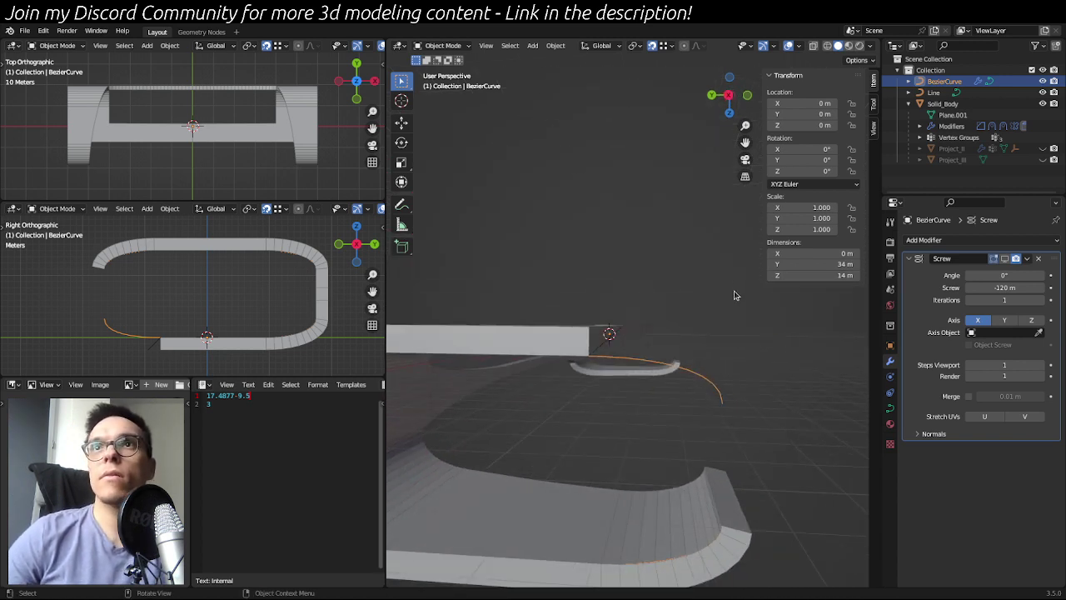
click(950, 93)
click(949, 81)
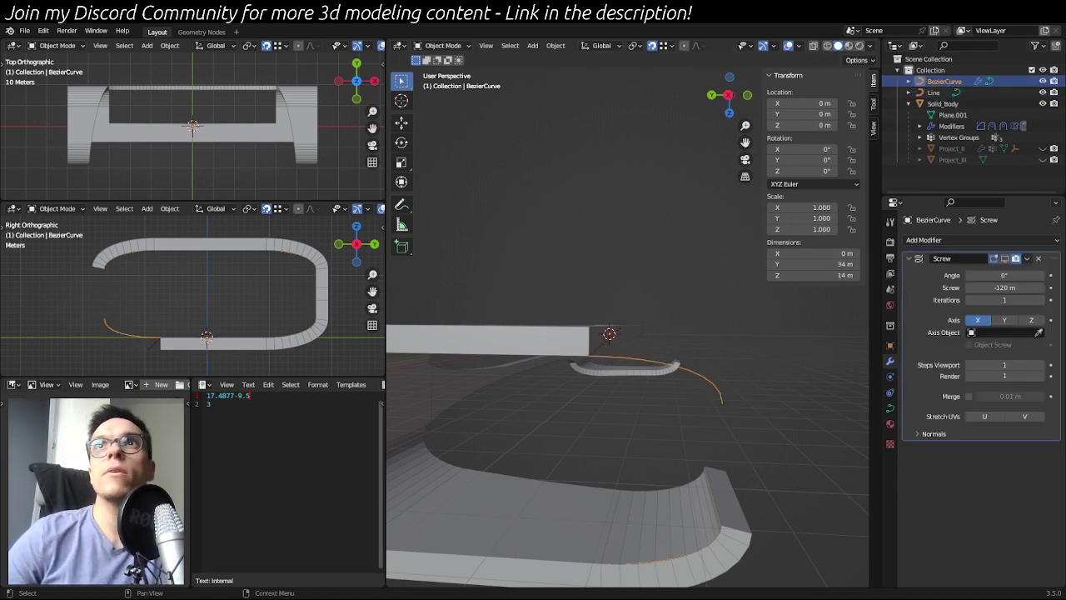
key(ctrl+c)
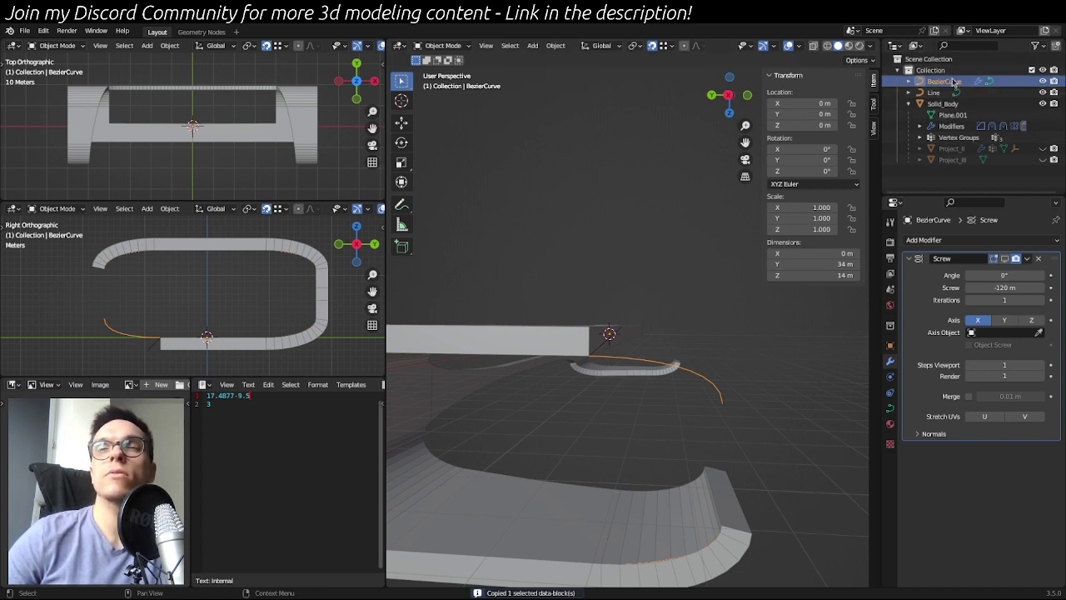
key(ctrl+v)
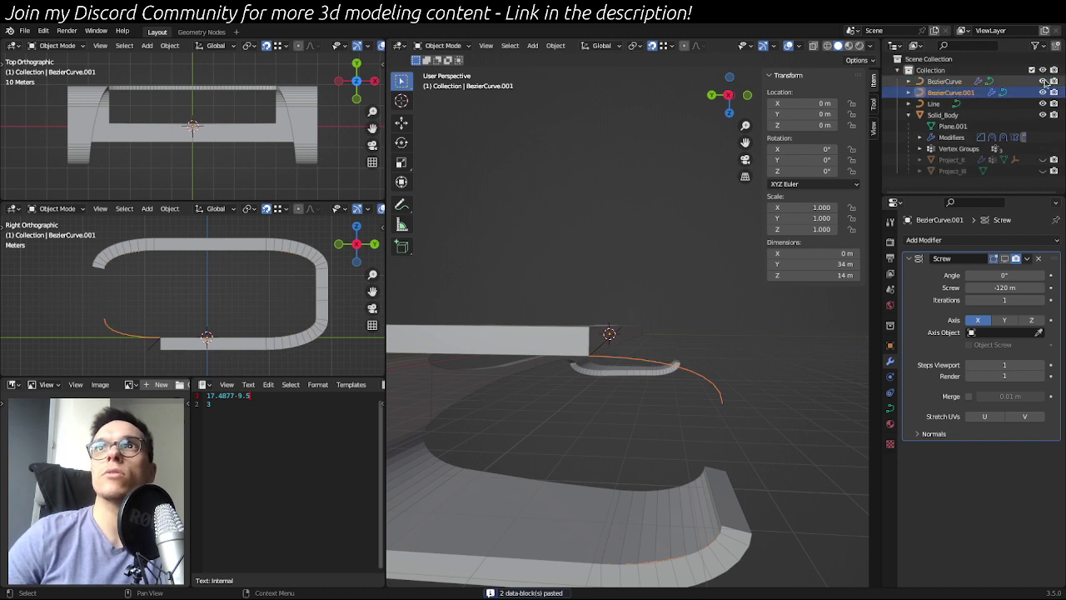
click(1042, 81)
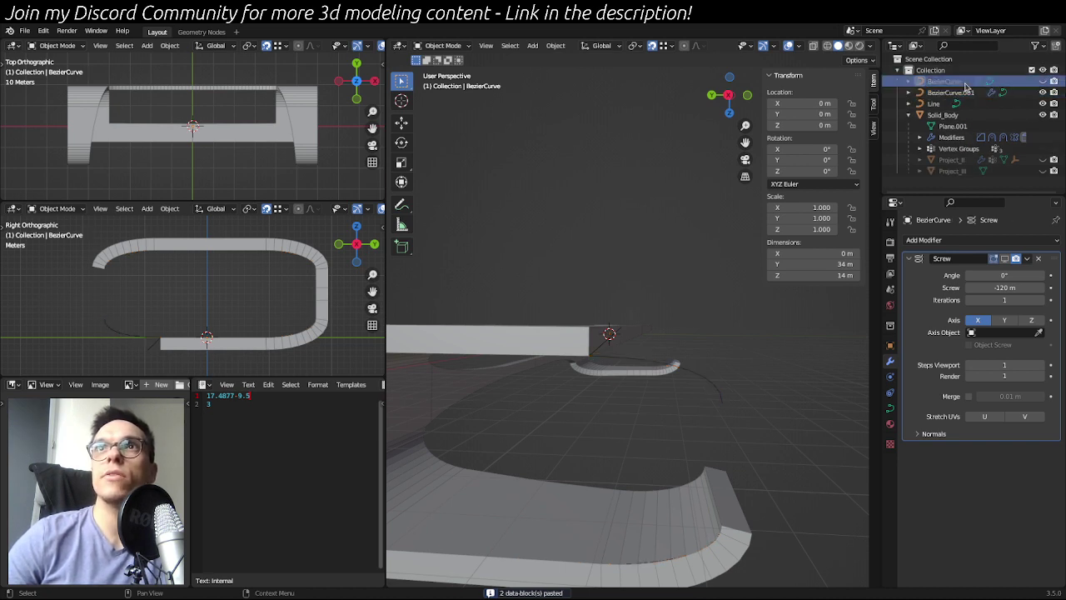
- Convert the duplicated Bezier curve to a mesh and keep it selected
right_click(705, 381)
mouse_move(708, 419)
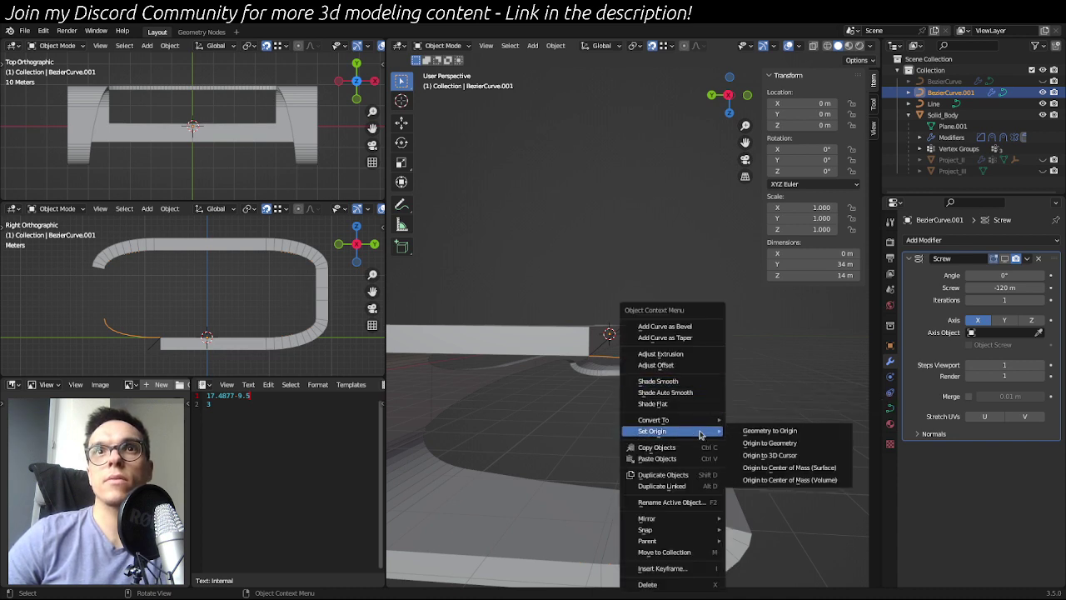
click(752, 431)
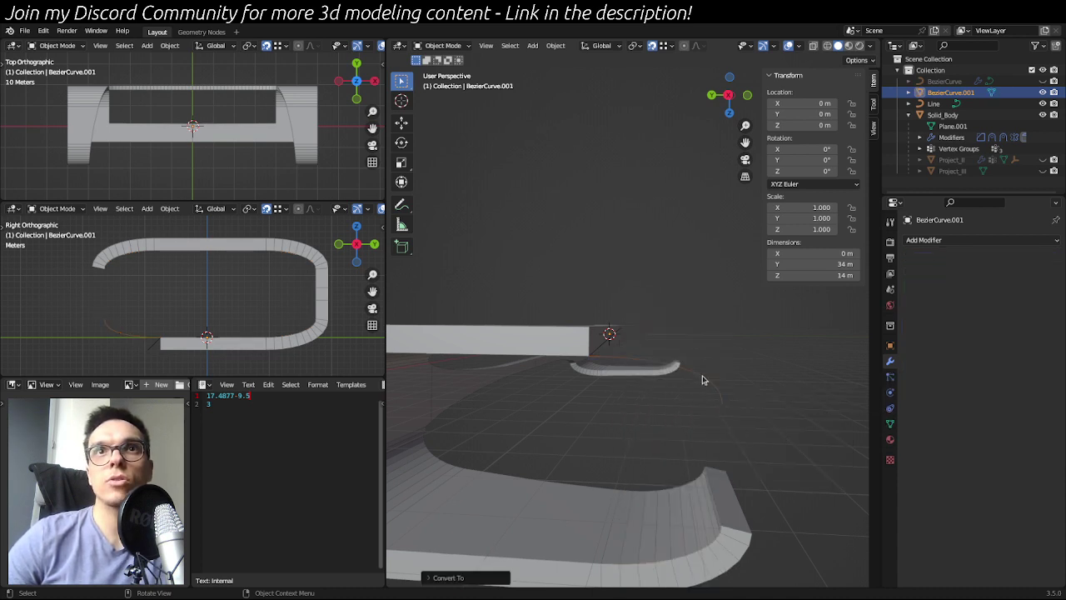
click(706, 380)
click(950, 82)
click(948, 94)
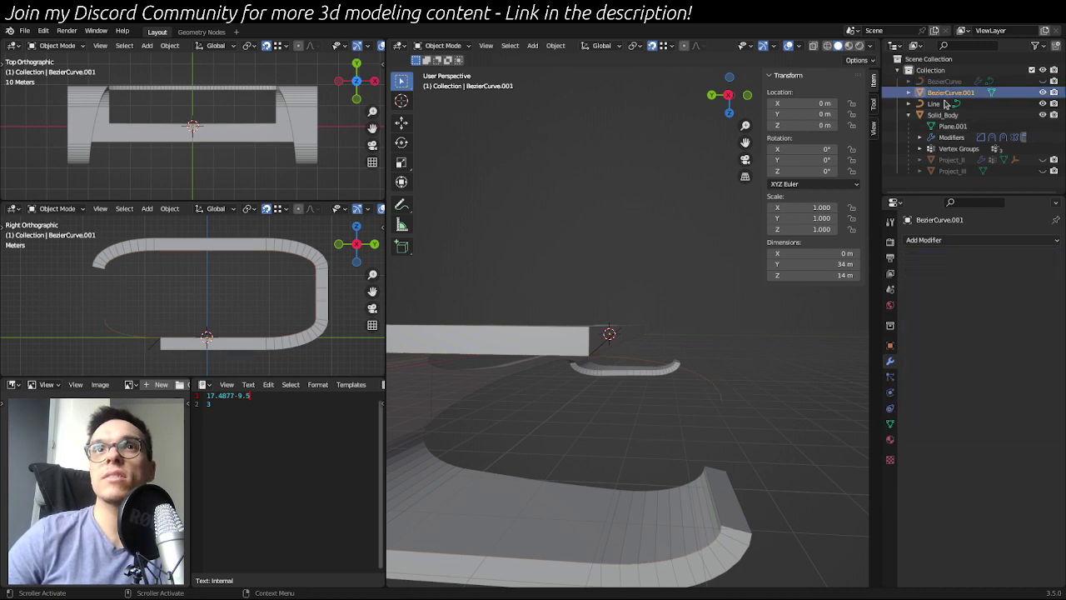
- Inspect the vertices of Solid_Body and of the converted curve mesh in Edit Mode
middle_drag(584, 394, 632, 471)
click(704, 565)
scroll(642, 453, down, 1)
key(Tab)
drag(541, 408, 865, 562)
middle_drag(626, 516, 657, 519)
drag(618, 501, 412, 570)
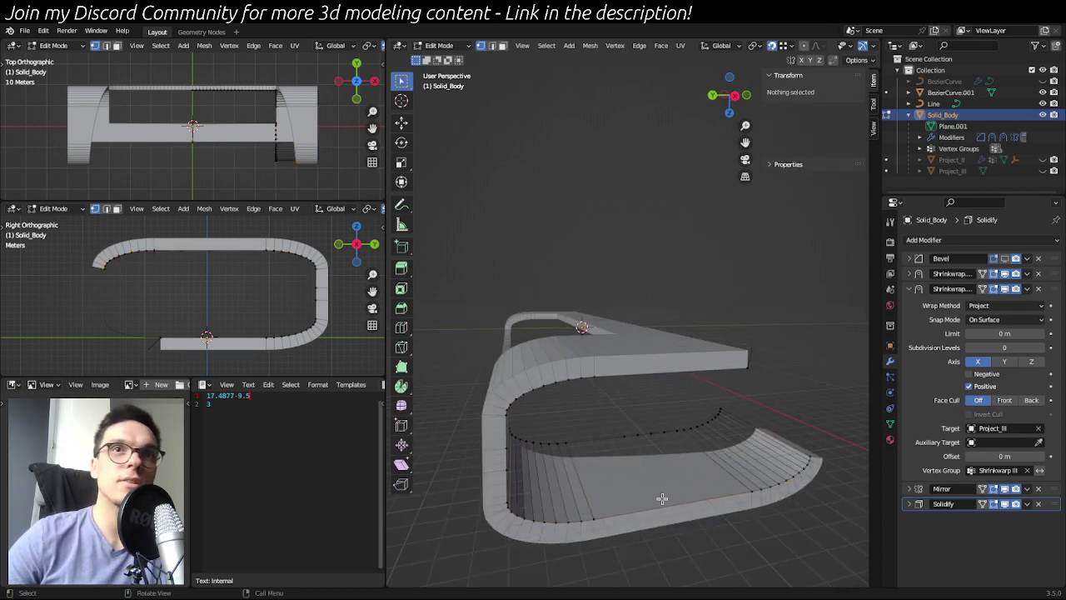
middle_drag(662, 497, 679, 472)
key(Tab)
click(688, 373)
key(Tab)
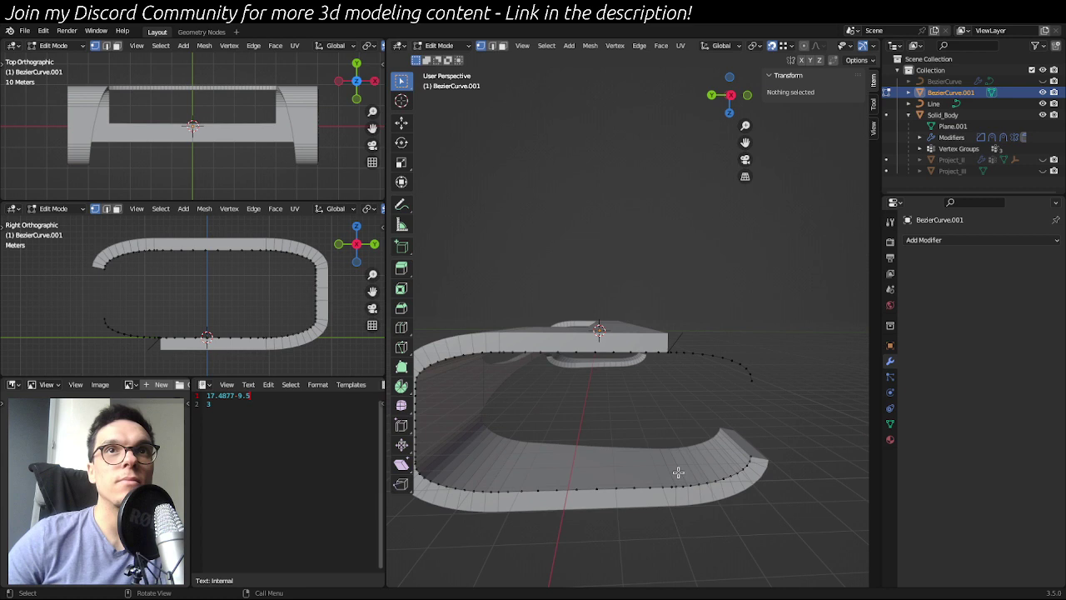
key(Tab)
- Switch from the converted curve to the helper line and open the line in Edit Mode
click(680, 338)
middle_drag(763, 358, 750, 359)
scroll(717, 369, up, 4)
key(g)
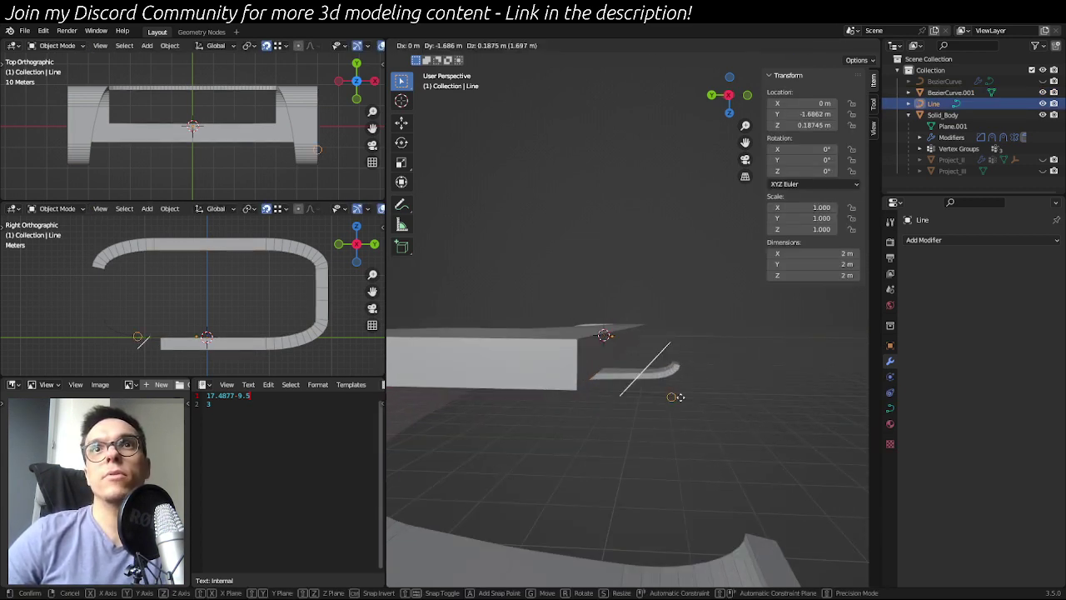
right_click(721, 408)
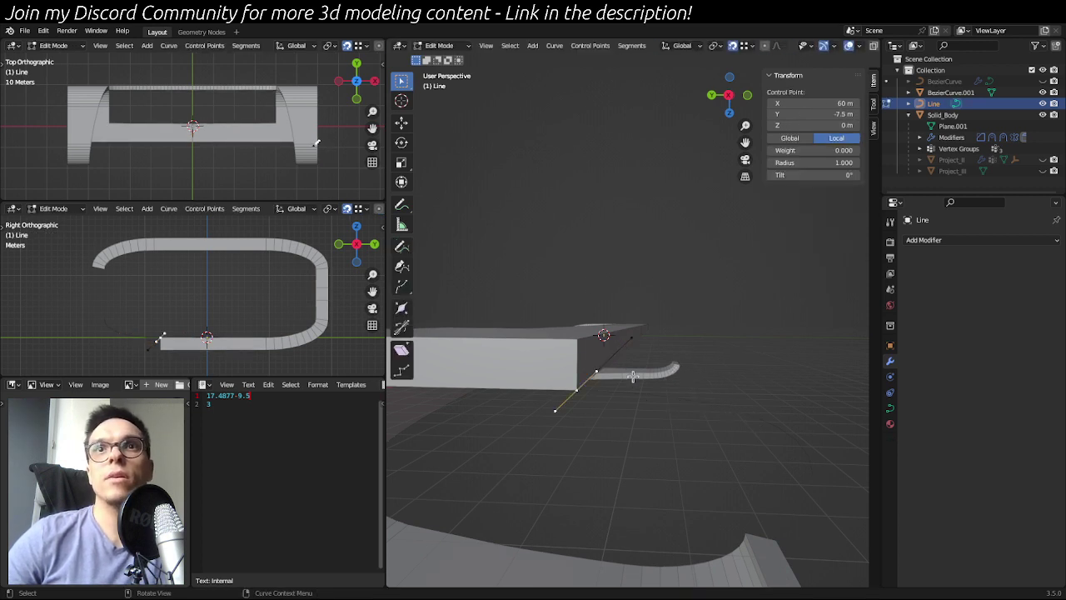
shift+middle_drag(633, 378, 686, 352)
key(Tab)
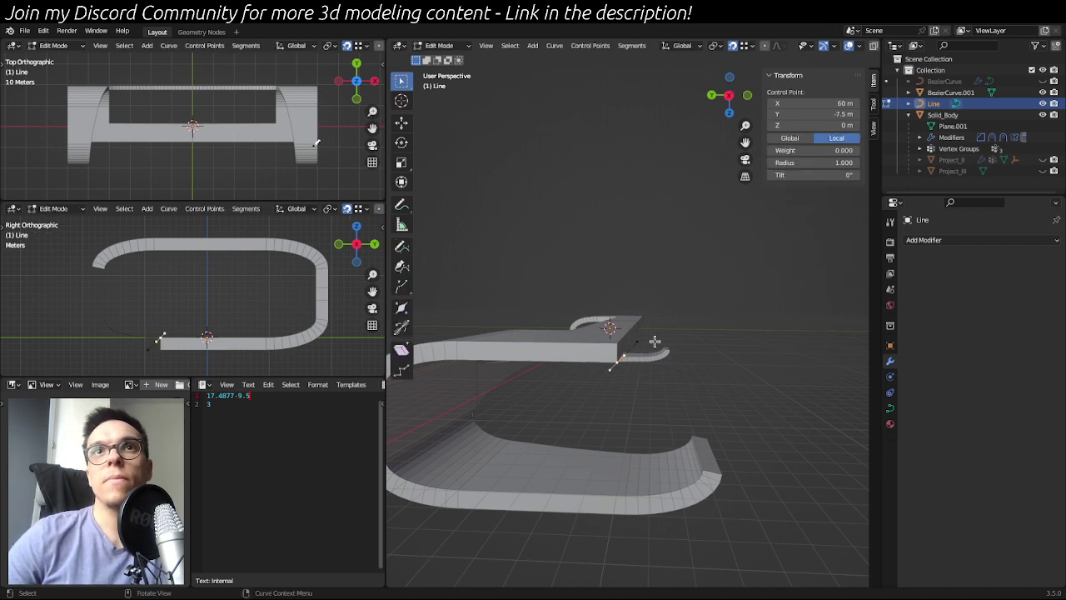
- Move the line's free end point snapped to the curve's end vertex, trying single-axis constraints before locking the Z axis
key(g)
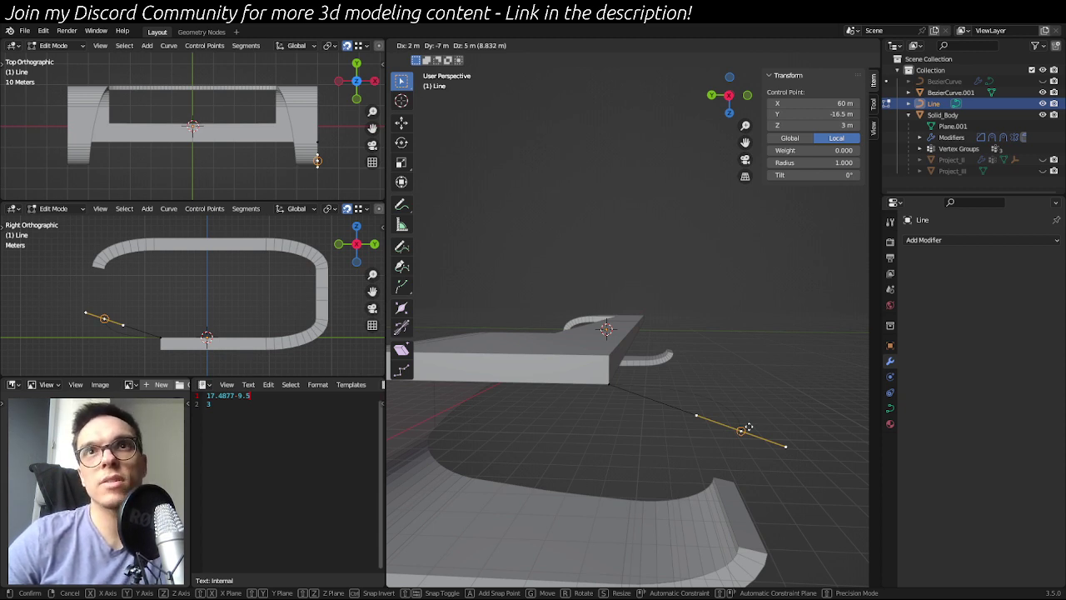
key(z)
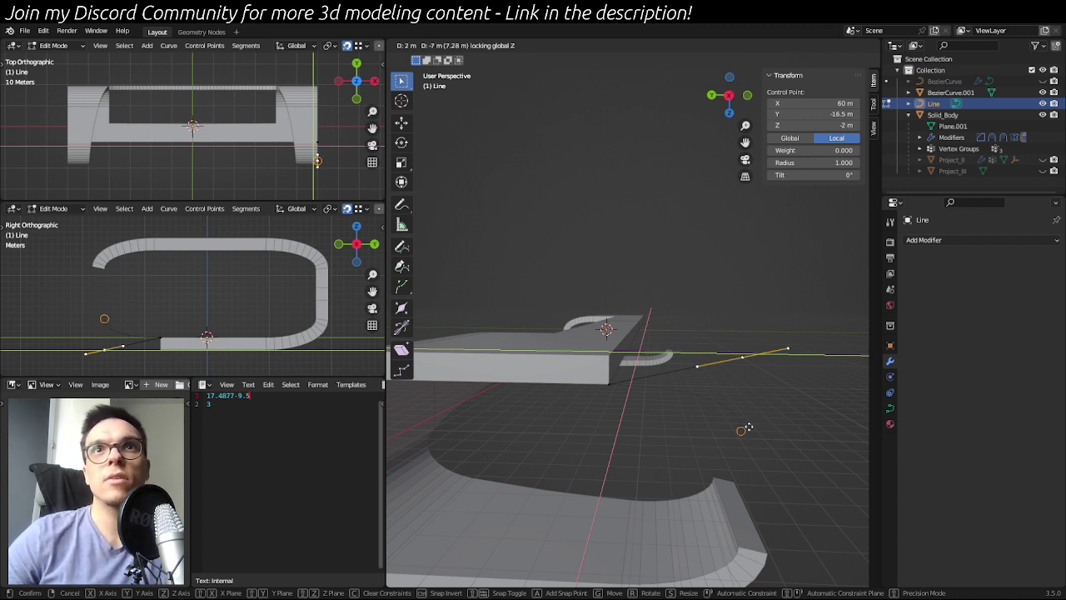
key(x)
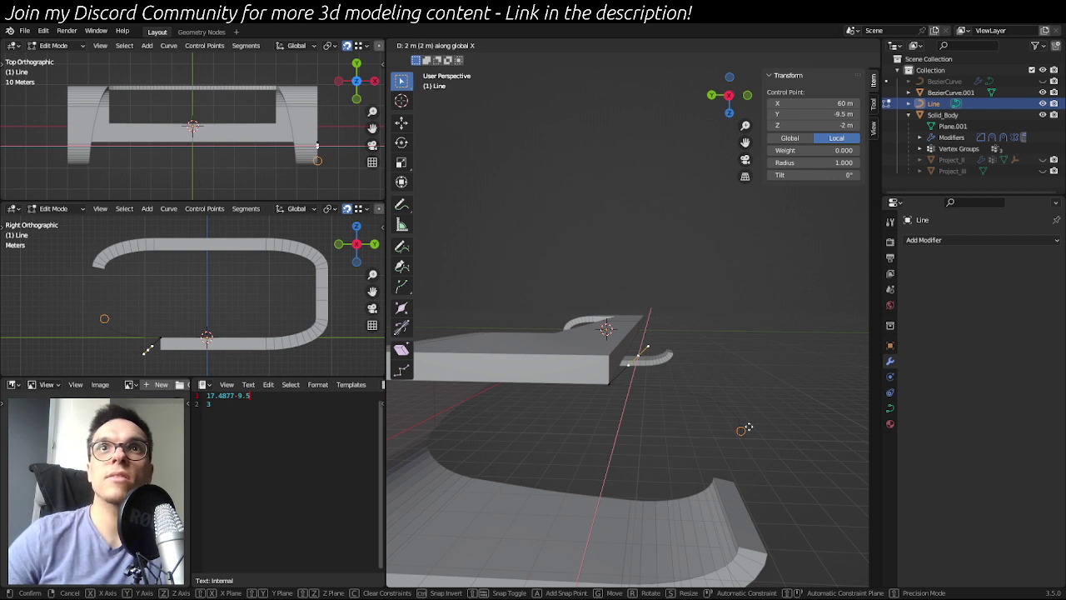
key(y)
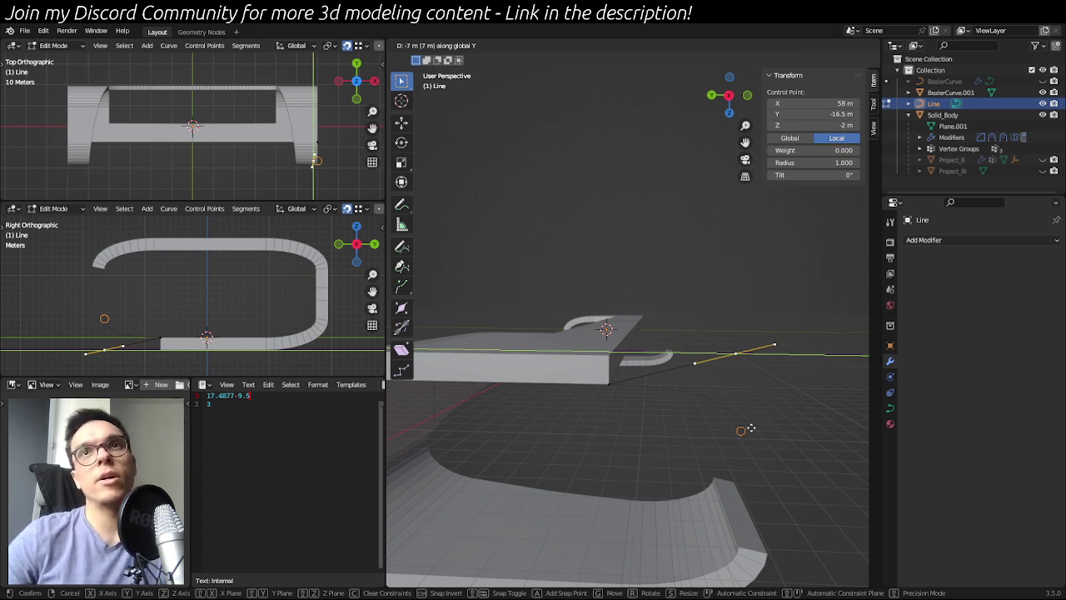
key(shift+z)
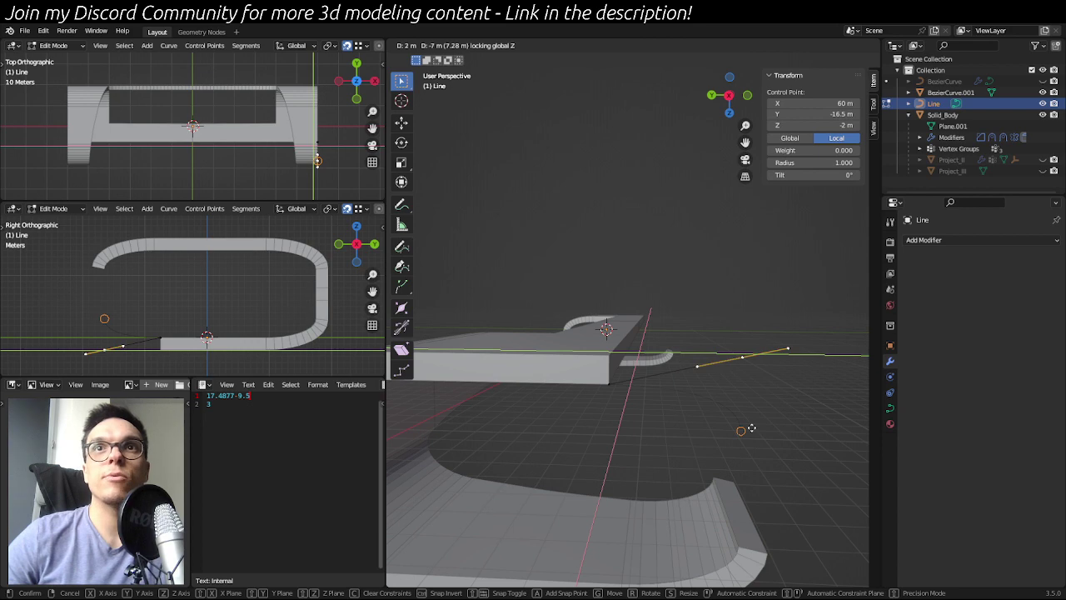
click(752, 428)
- Move the line's end point 2 m along Z, level with the straight arm's end corner
middle_drag(752, 428, 786, 402)
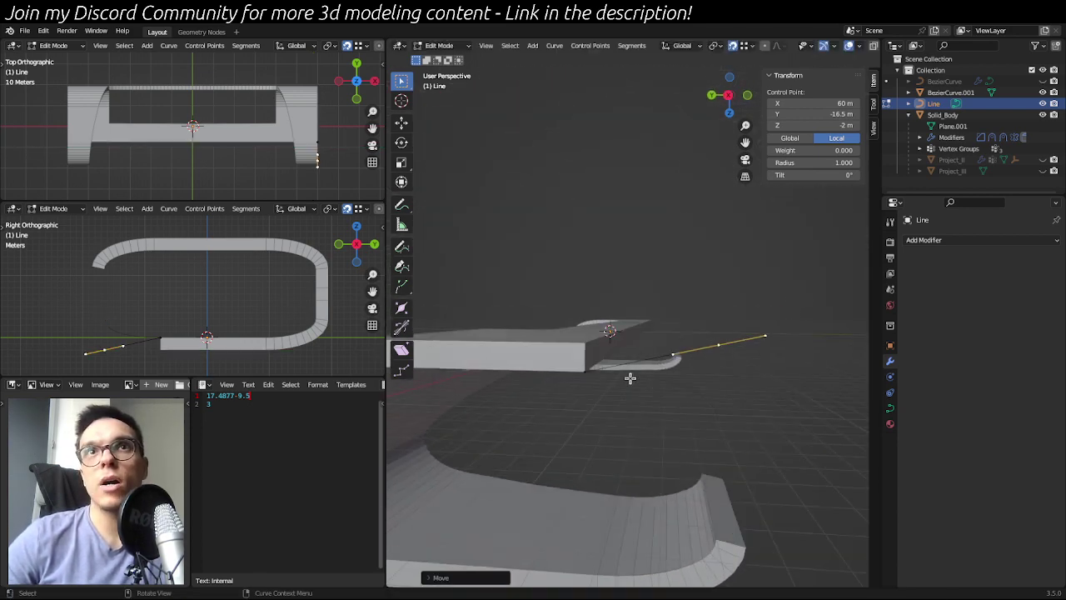
key(g)
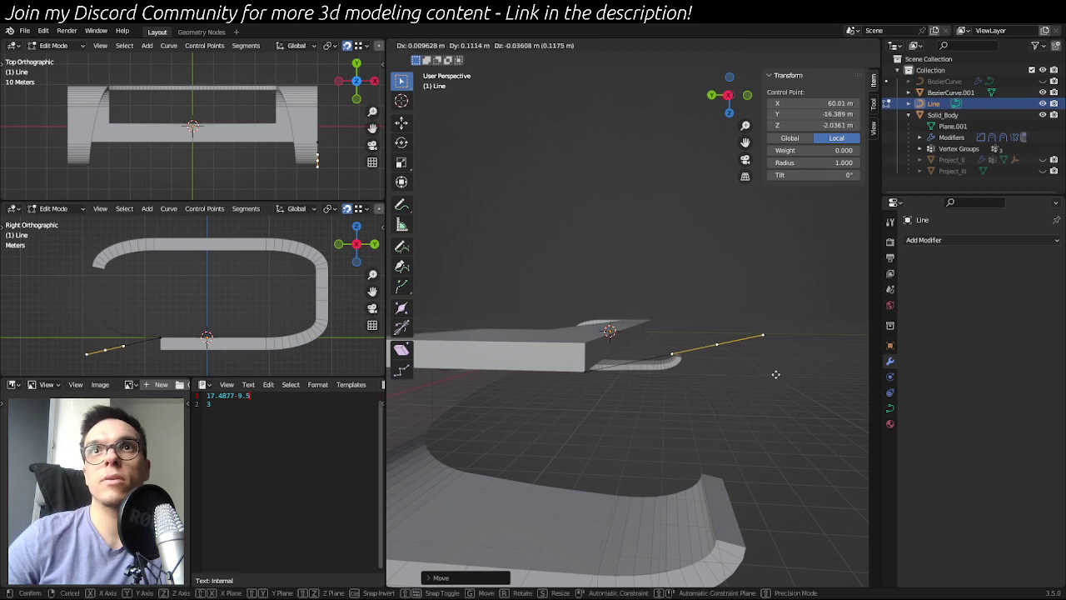
text(z)
text(2)
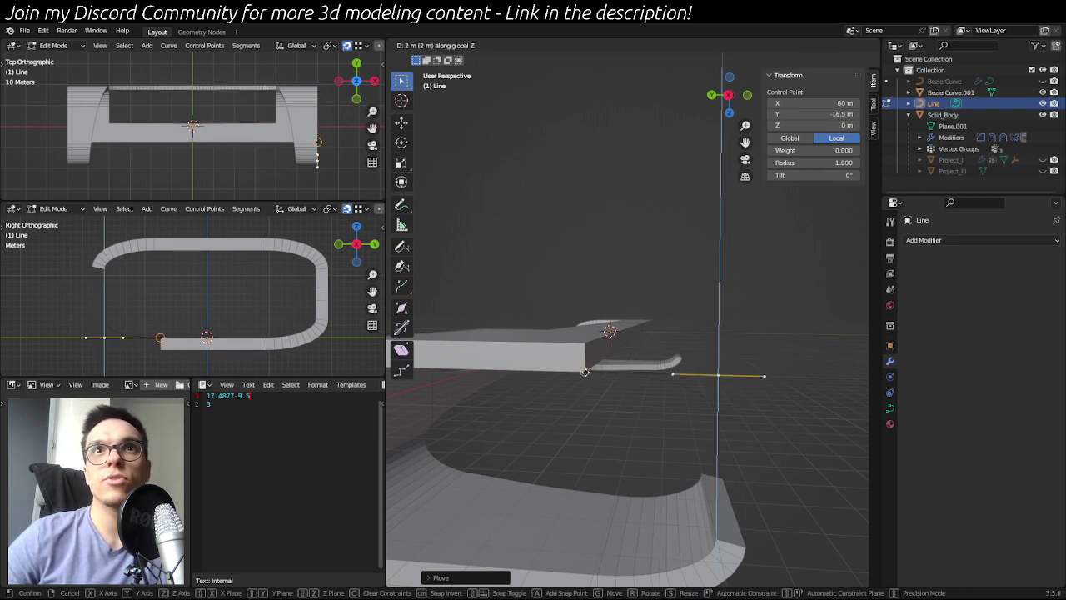
key(Return)
- Examine the levelled line against the arm's corner and compare it with the converted curve's end vertices in Edit Mode
scroll(550, 393, up, 2)
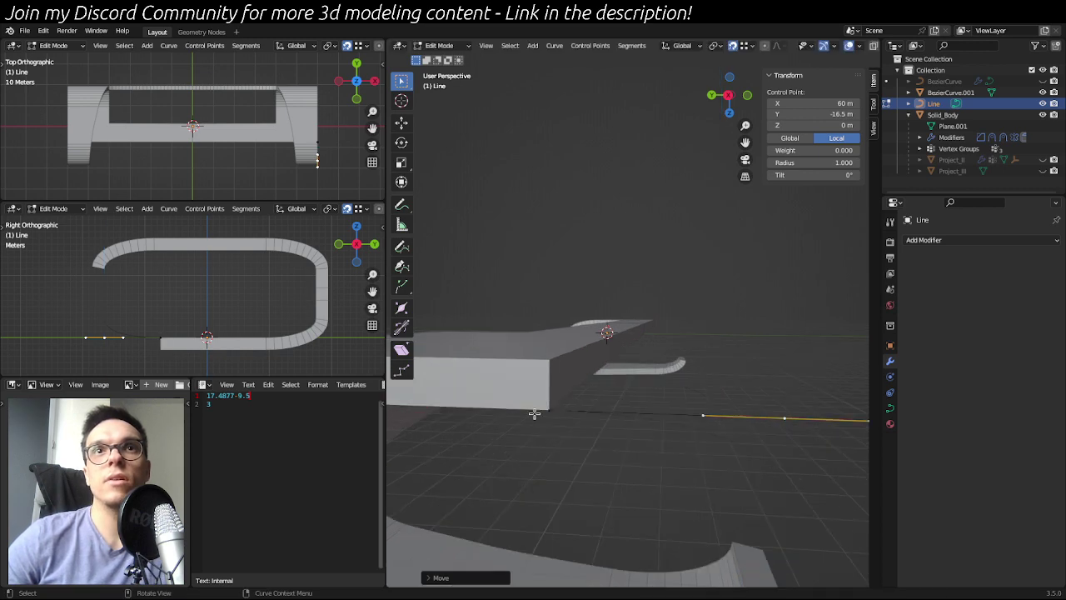
middle_drag(559, 407, 608, 338)
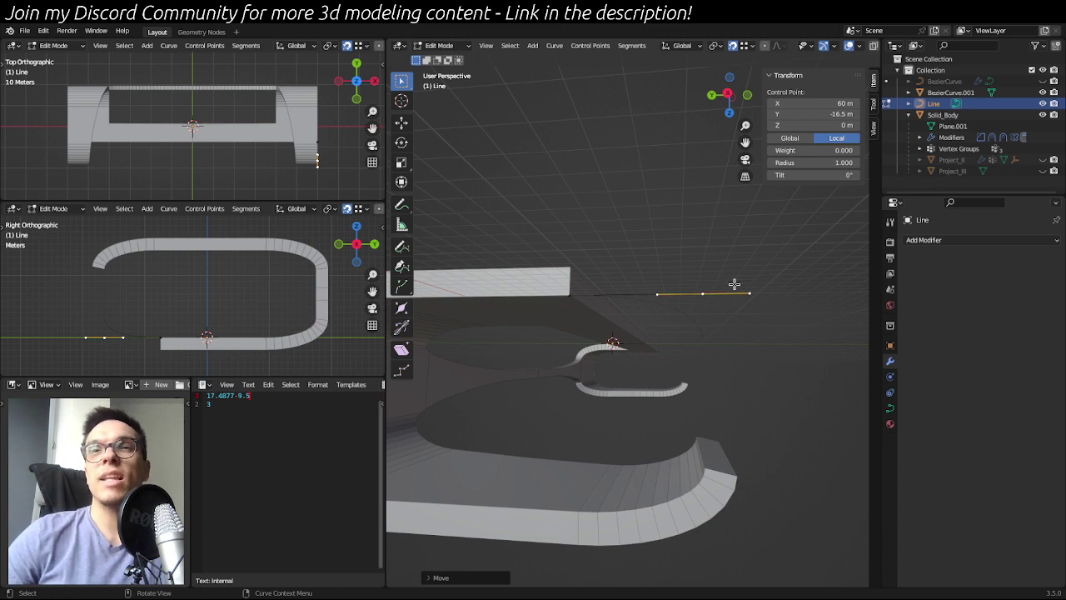
click(716, 343)
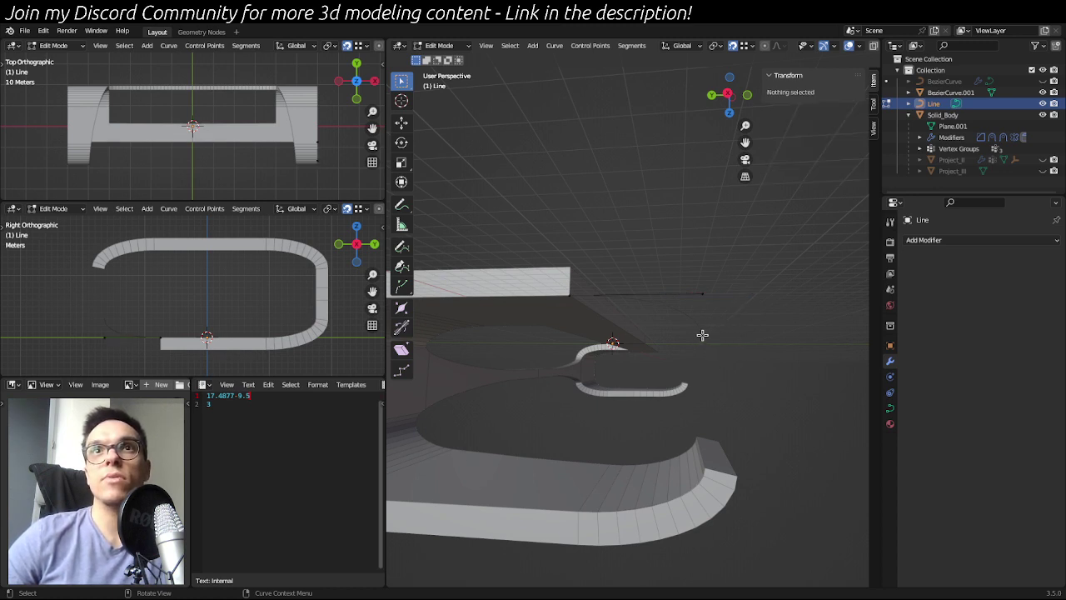
key(Tab)
click(697, 334)
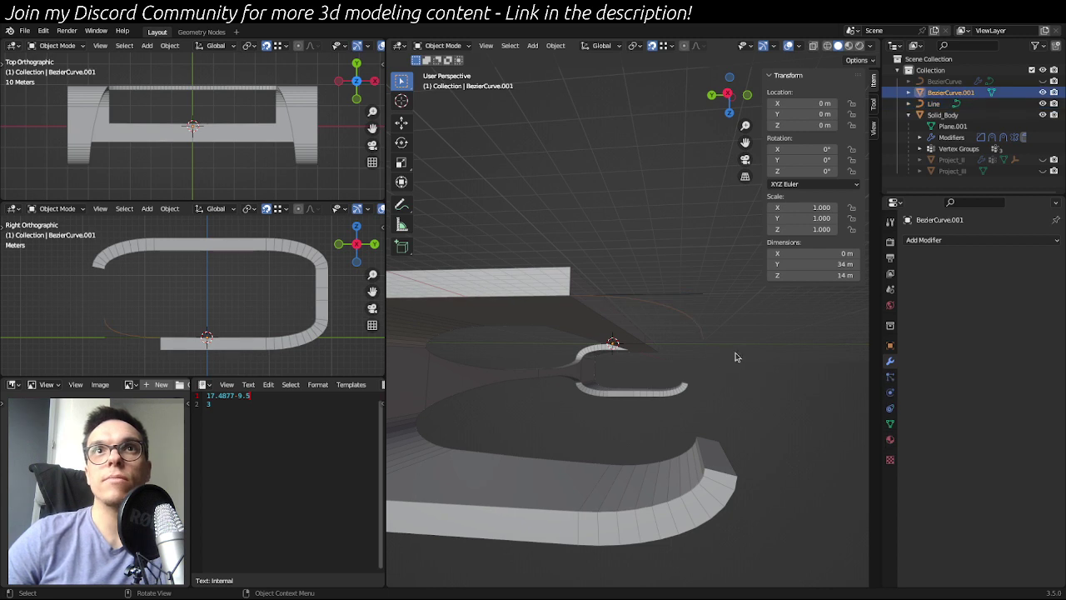
click(697, 293)
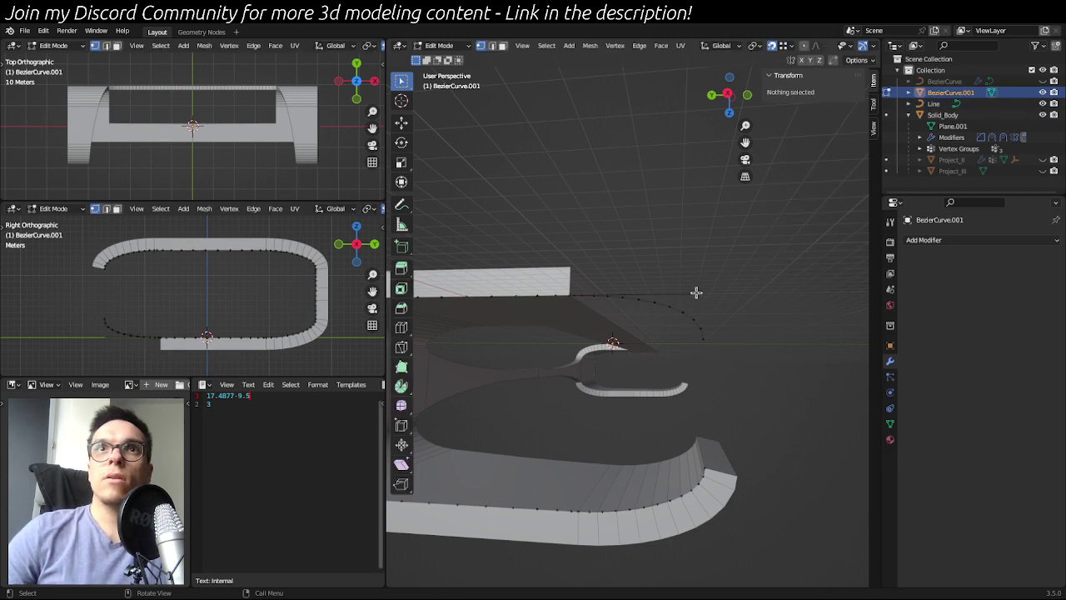
key(Tab)
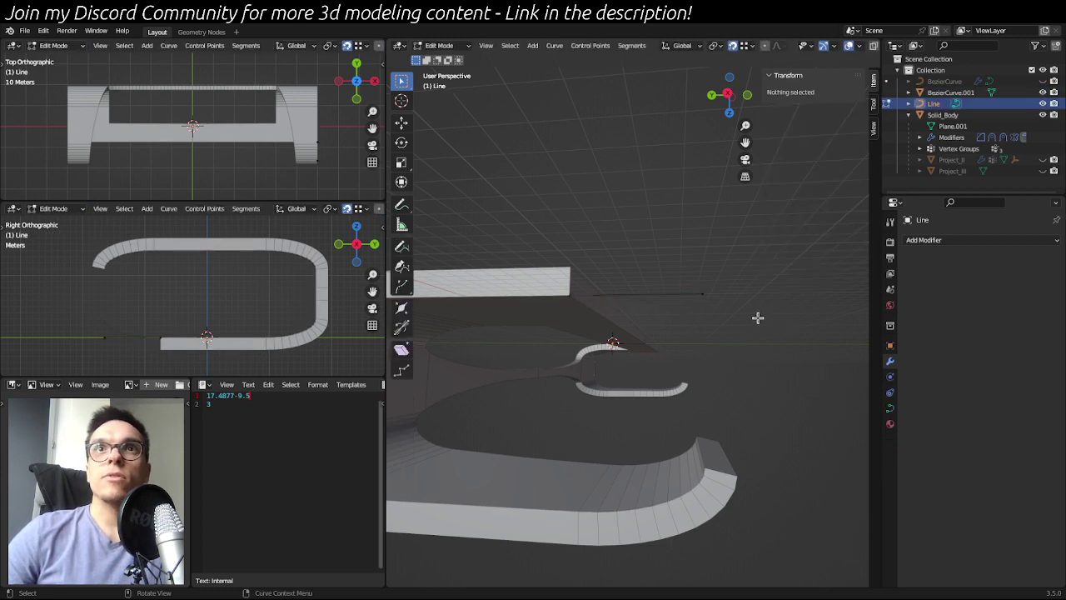
- Extrude a new segment from the line's free end point 15 m along the Z axis
click(706, 294)
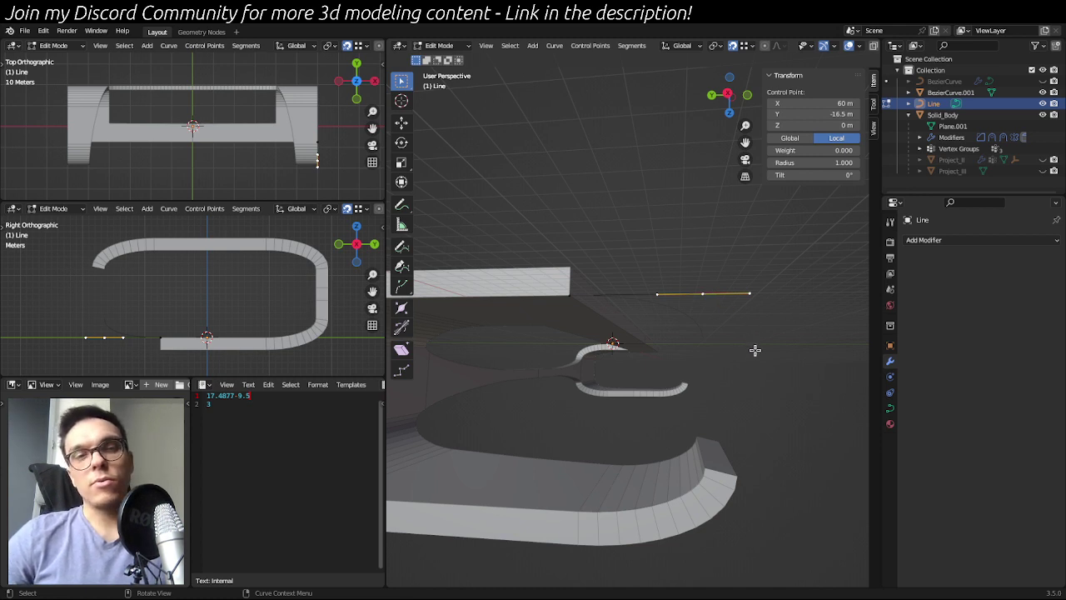
middle_drag(754, 350, 757, 364)
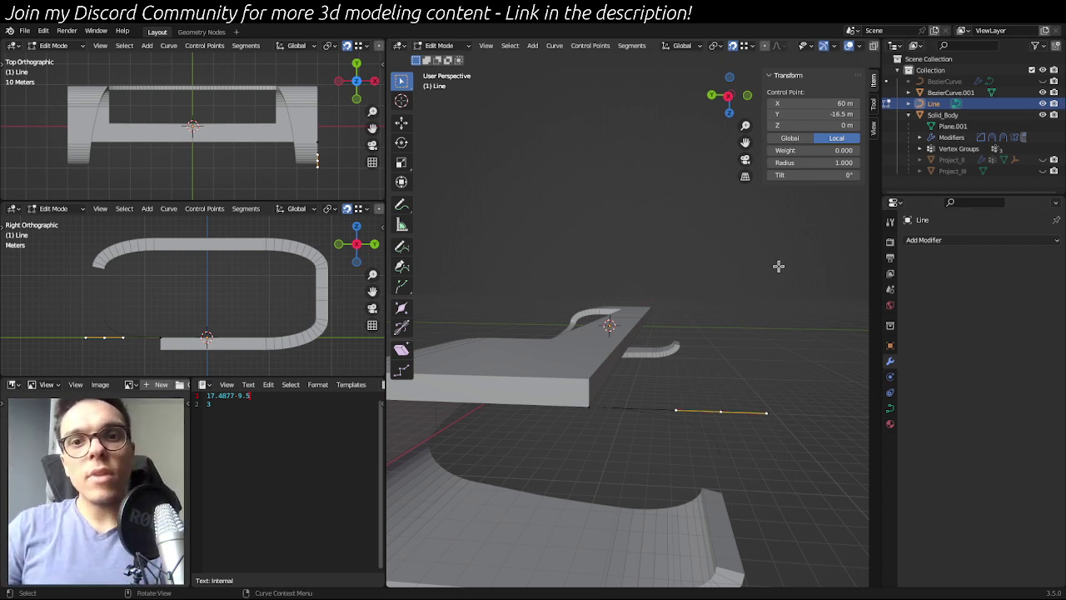
middle_drag(559, 245, 688, 361)
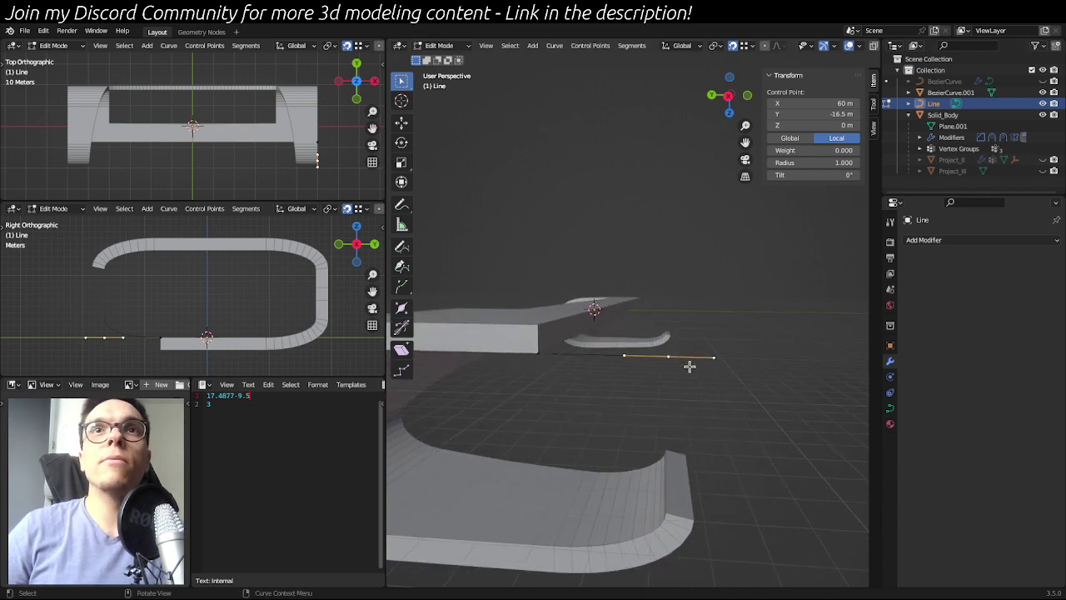
key(g)
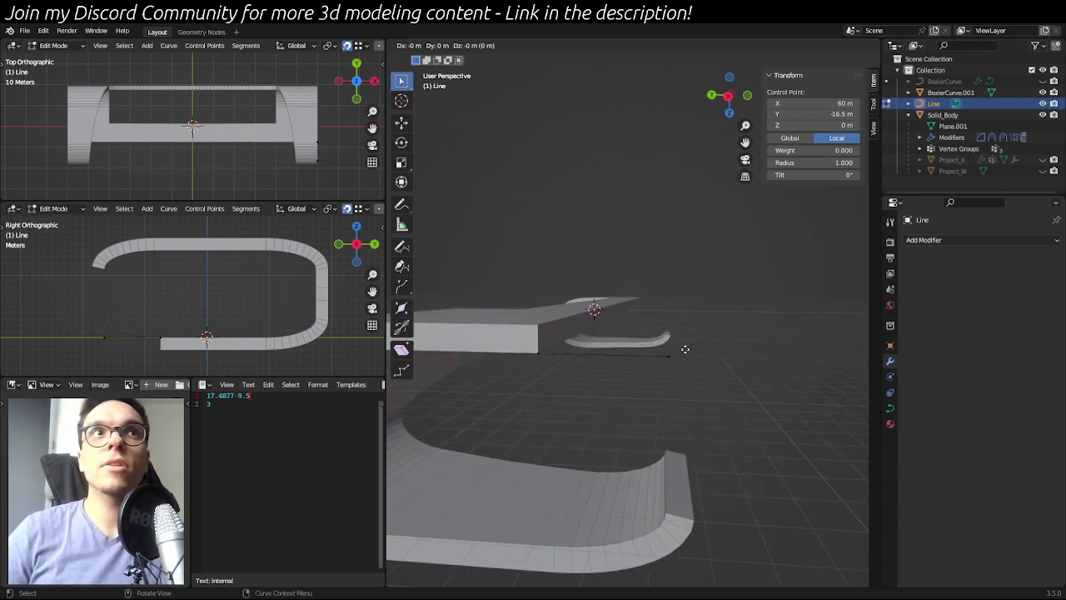
key(z)
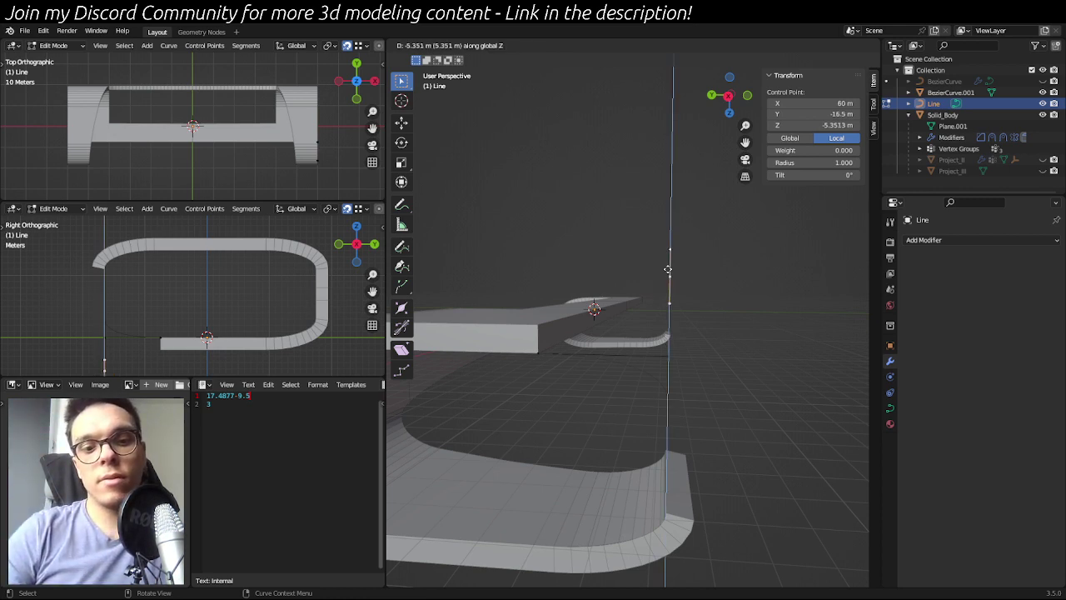
text(15)
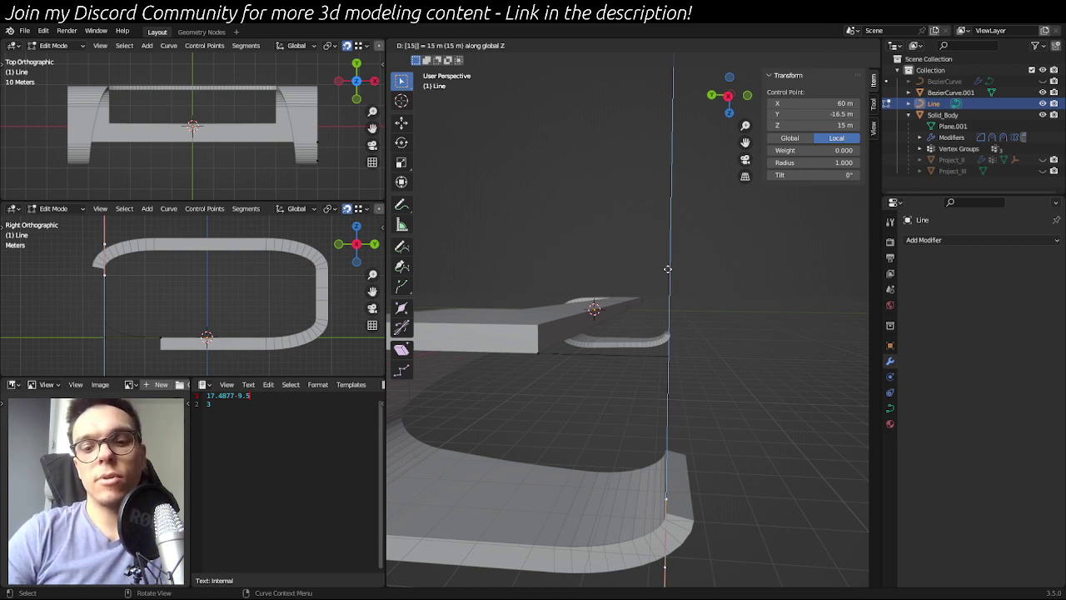
- Extrude the Line curve's selected end control point −15 m along the global Z axis
key(minus)
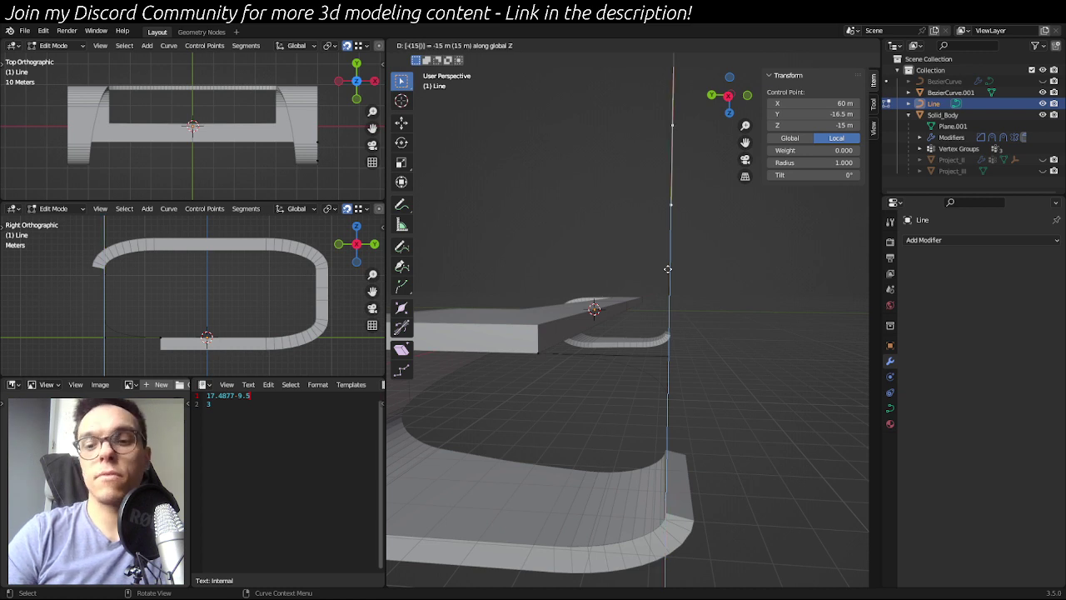
key(Return)
scroll(571, 211, down, 6)
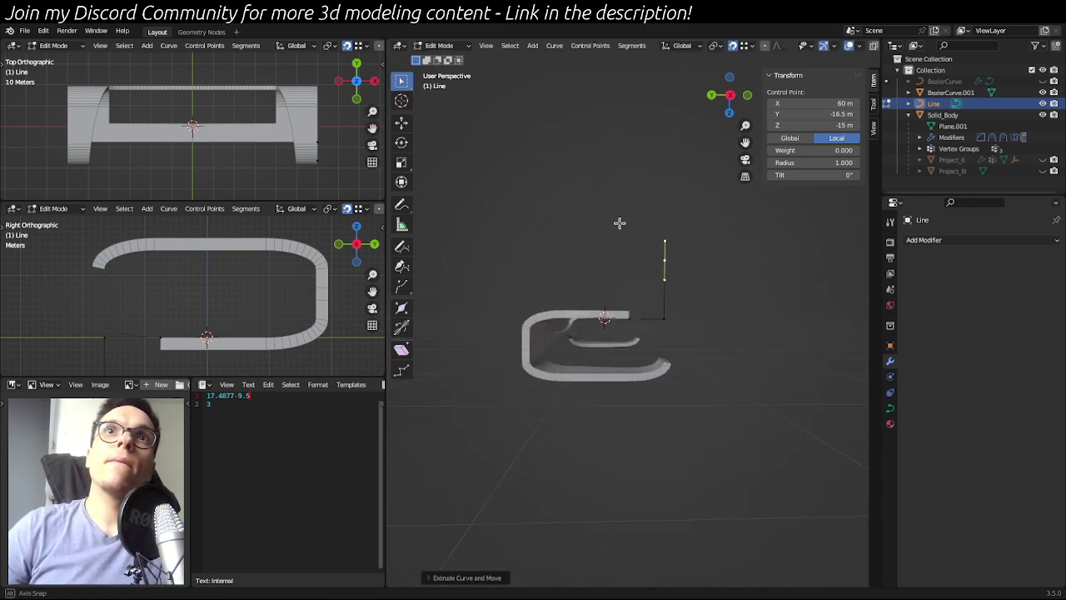
middle_drag(620, 223, 616, 218)
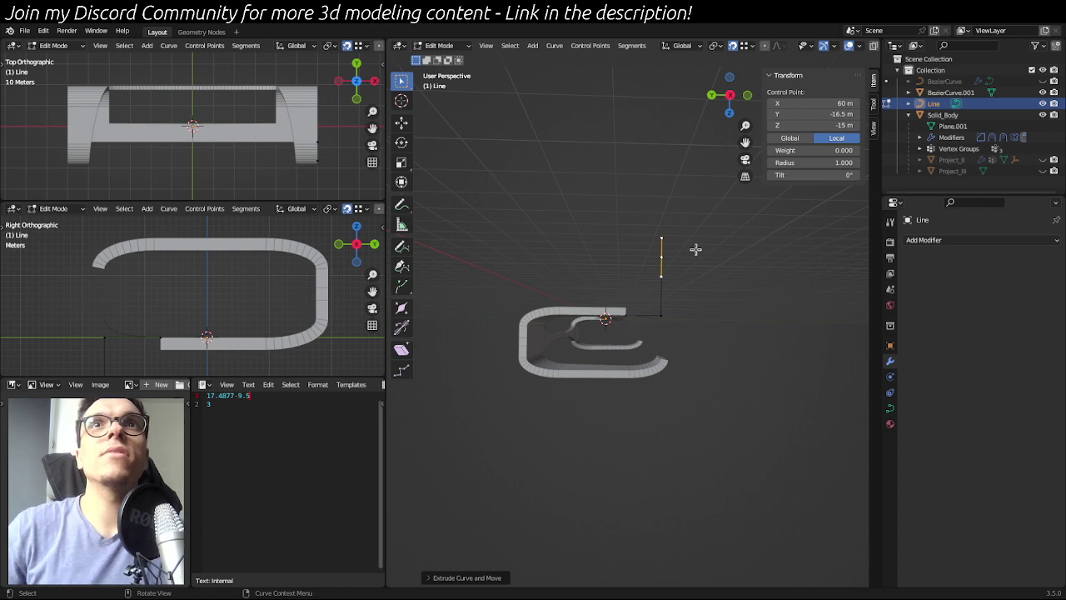
scroll(696, 250, up, 4)
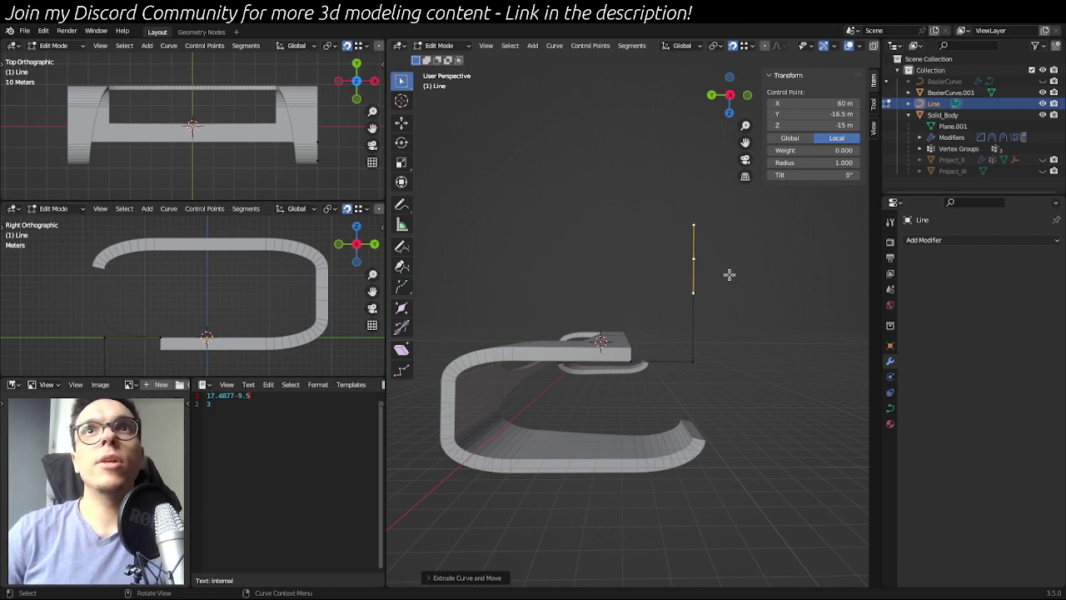
- Try to move only the new corner's centre point −2 m along Z, without its handles, and undo the move
drag(648, 238, 755, 277)
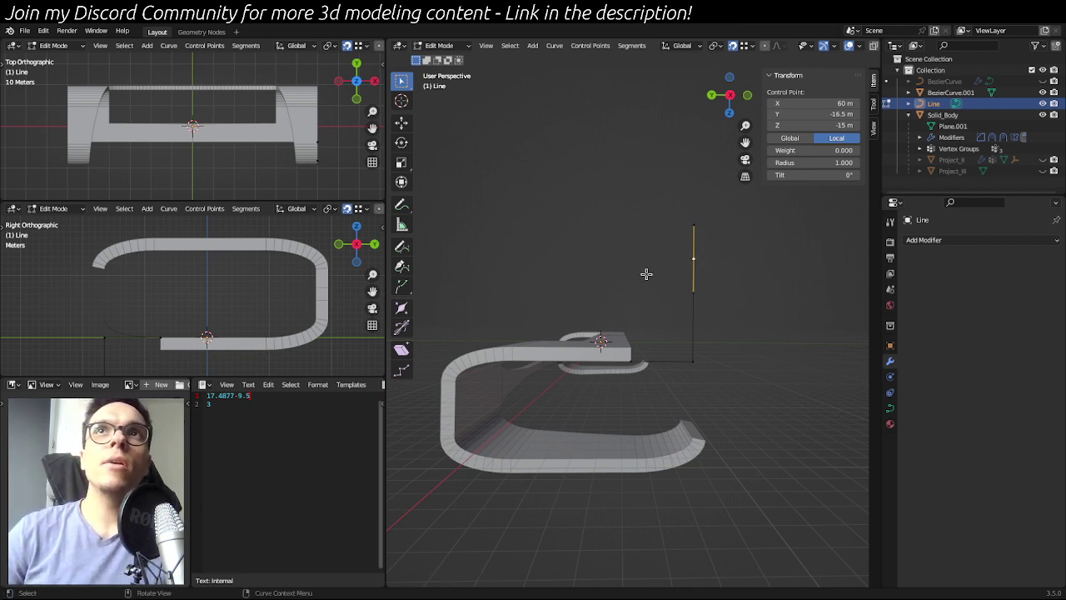
key(g)
key(z)
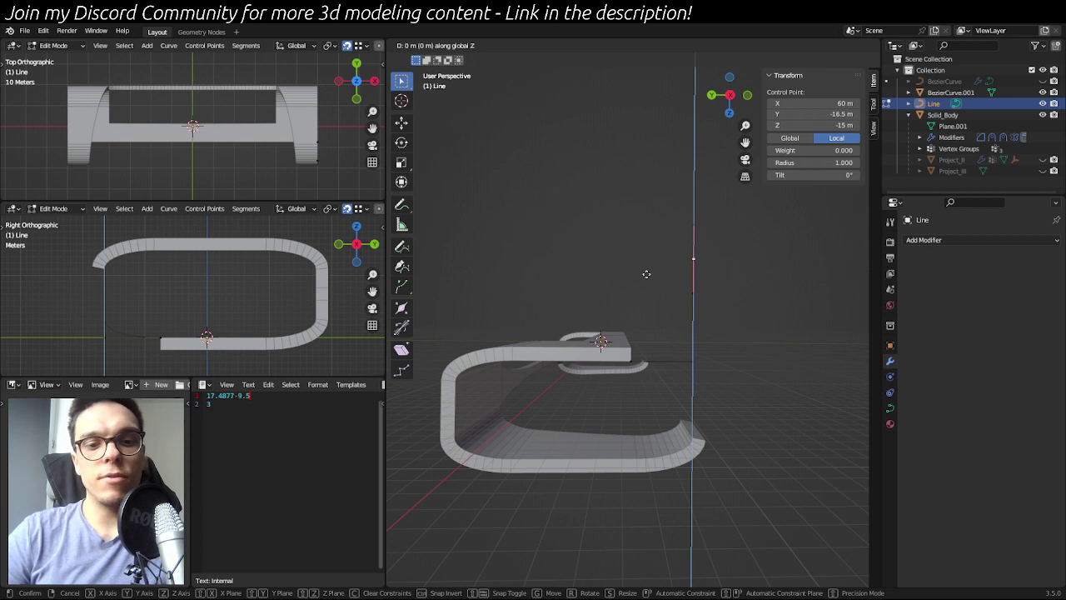
text(-2)
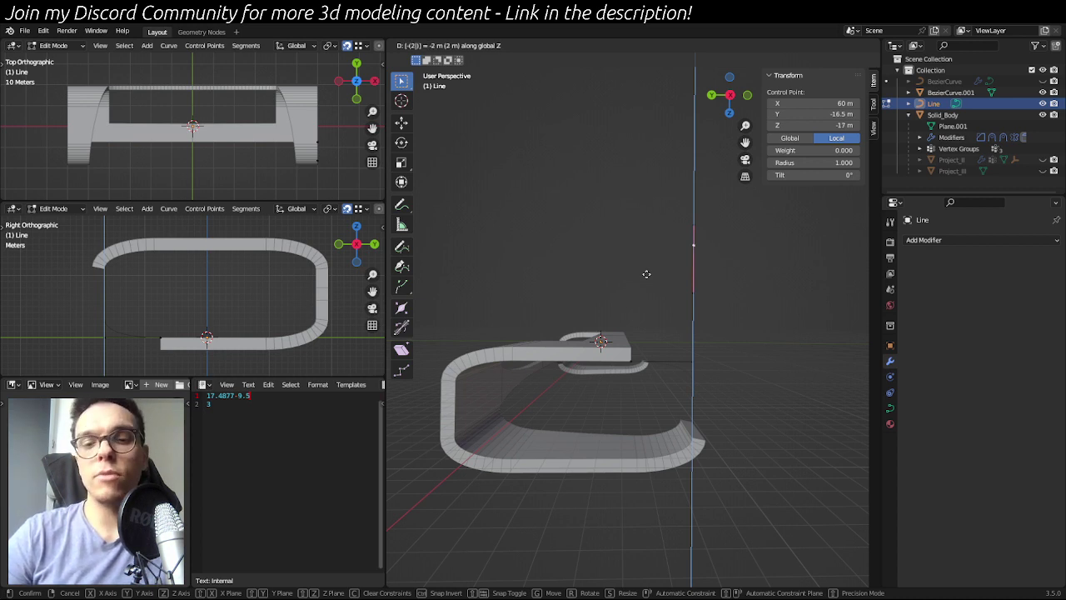
key(Return)
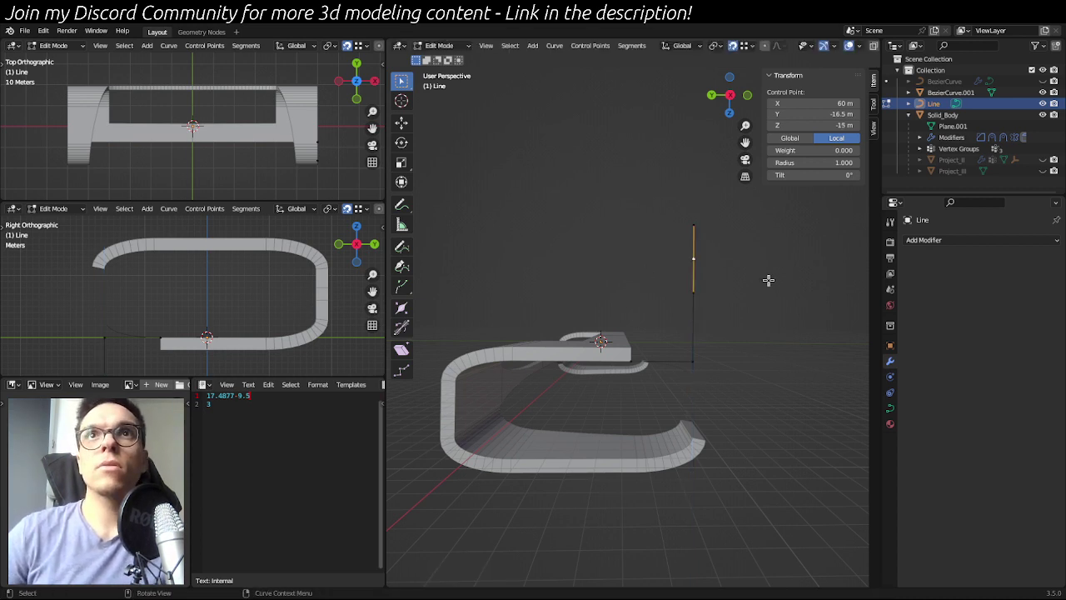
key(ctrl+z)
- Move the new corner control point together with its handles −2 m along Z
text(gz)
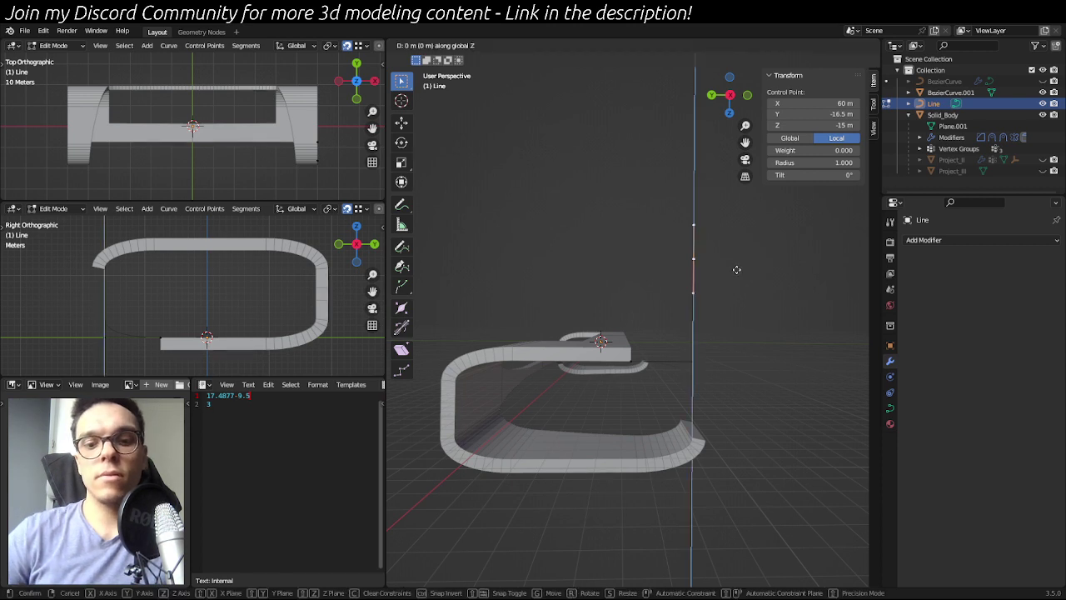
text(-2)
key(Return)
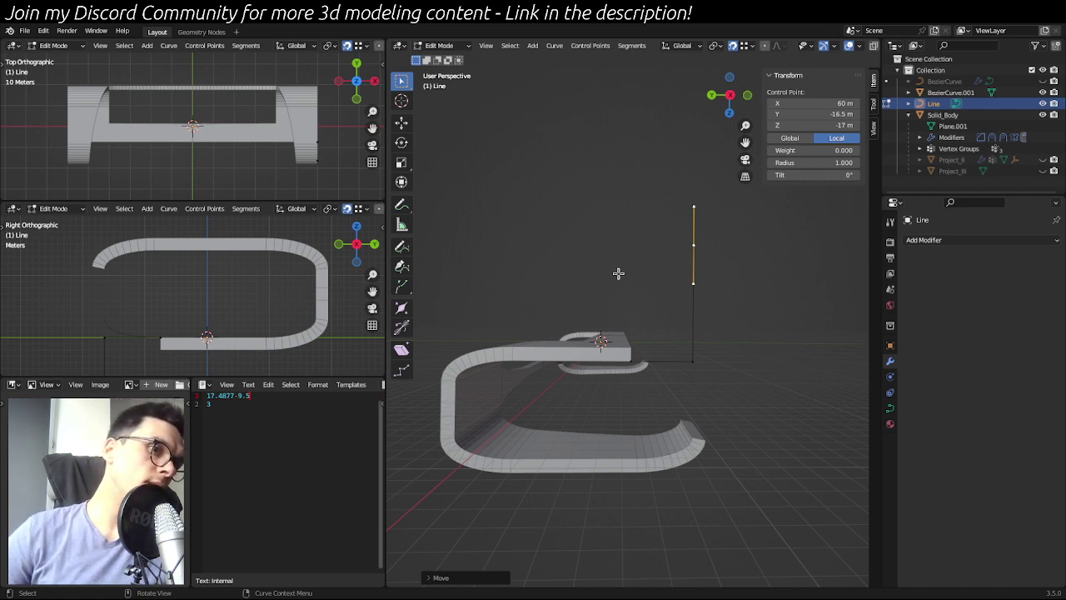
- Extrude the corner point about 34 m along Y, snapping it to the body's far side at Y 17.488 m, and finish editing the curve
shift+middle_drag(489, 386, 588, 316)
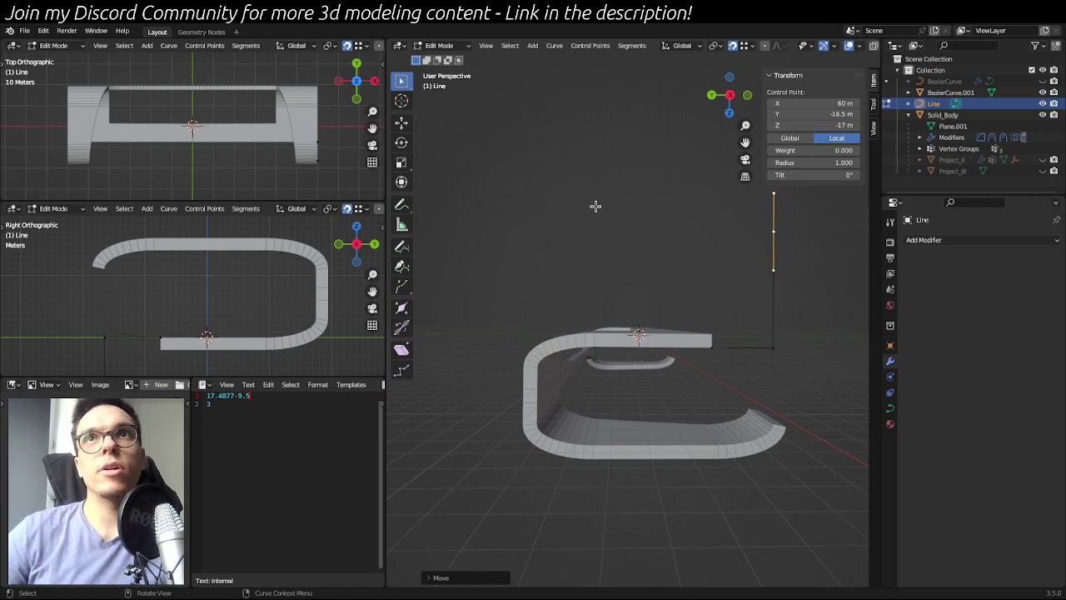
key(g)
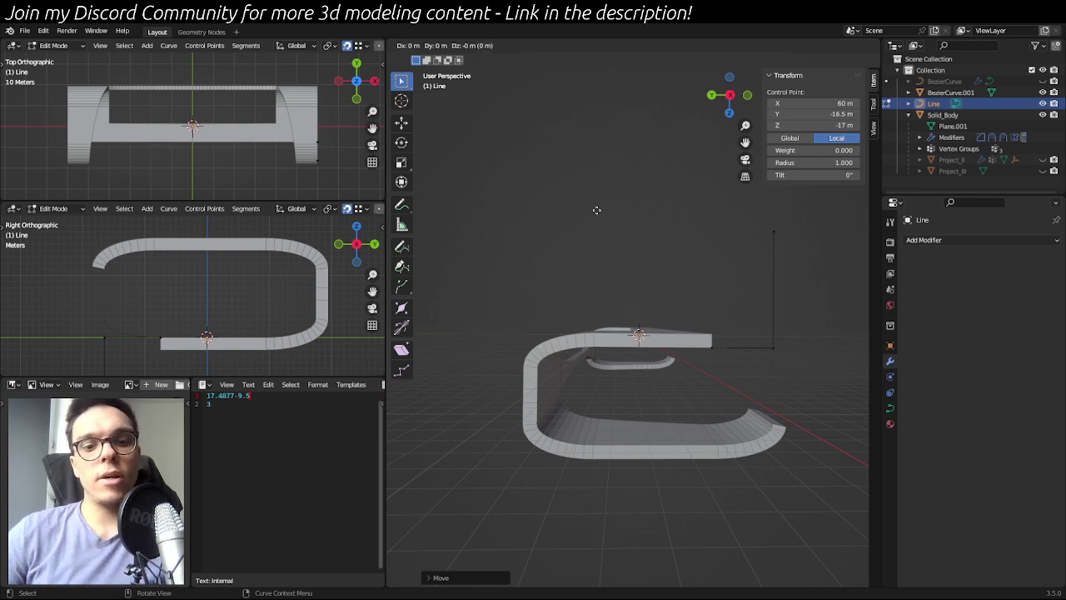
key(y)
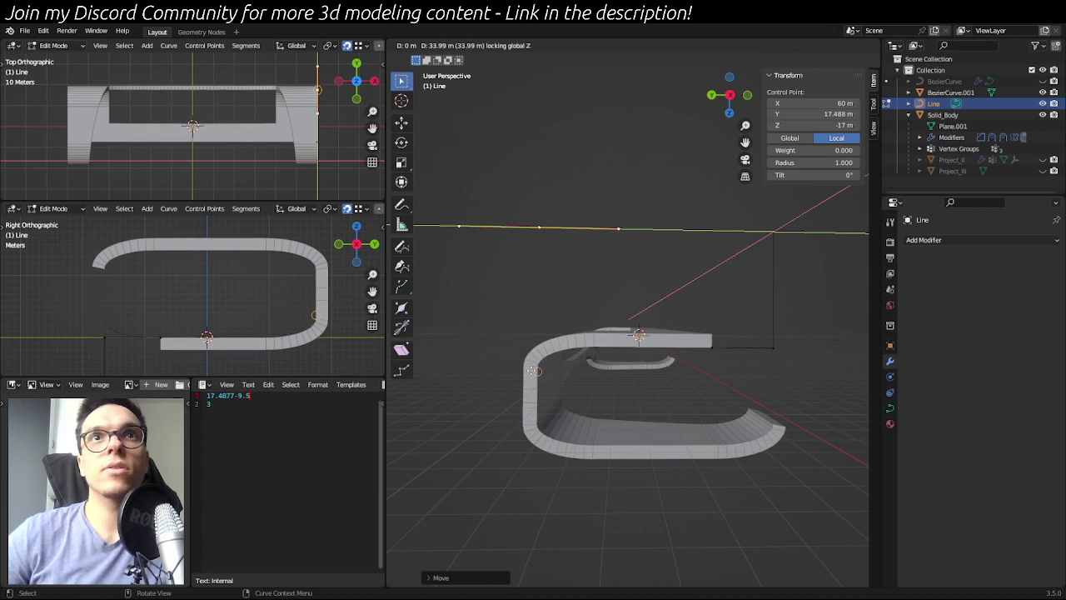
click(533, 367)
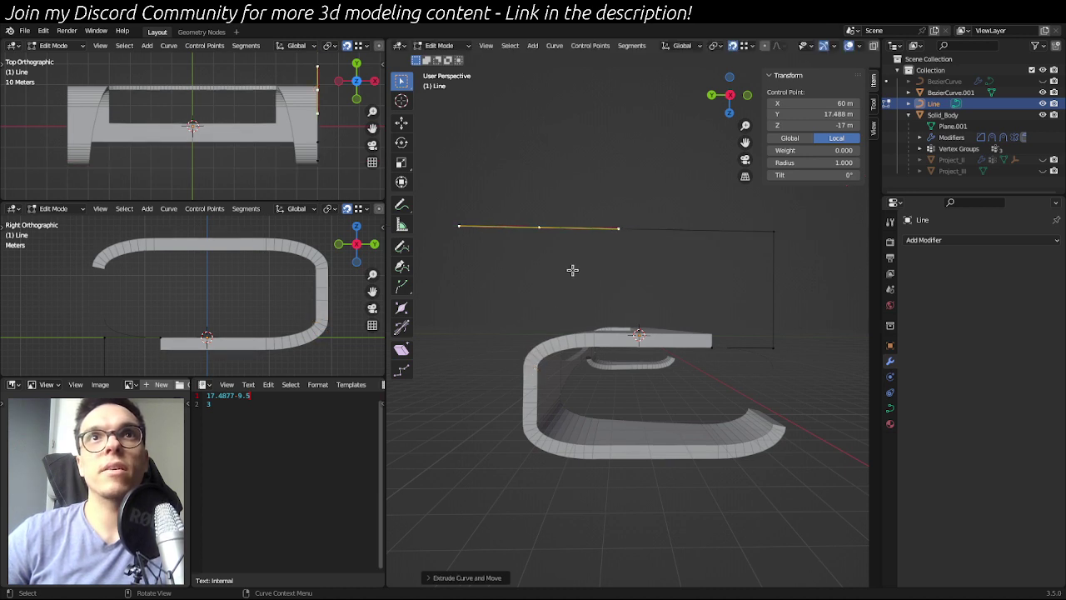
middle_drag(558, 291, 578, 295)
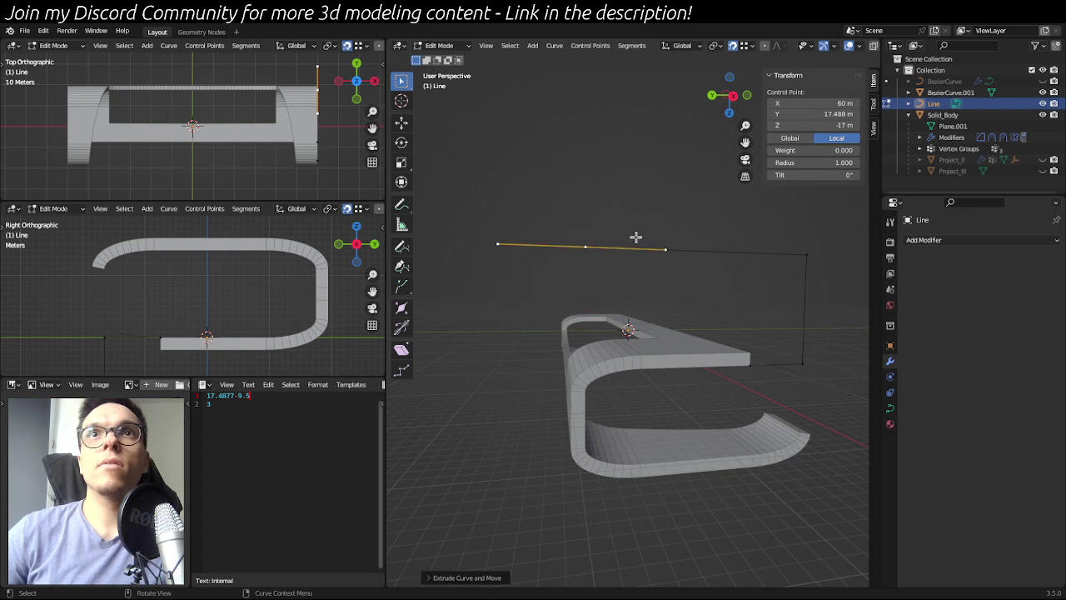
click(667, 228)
key(Tab)
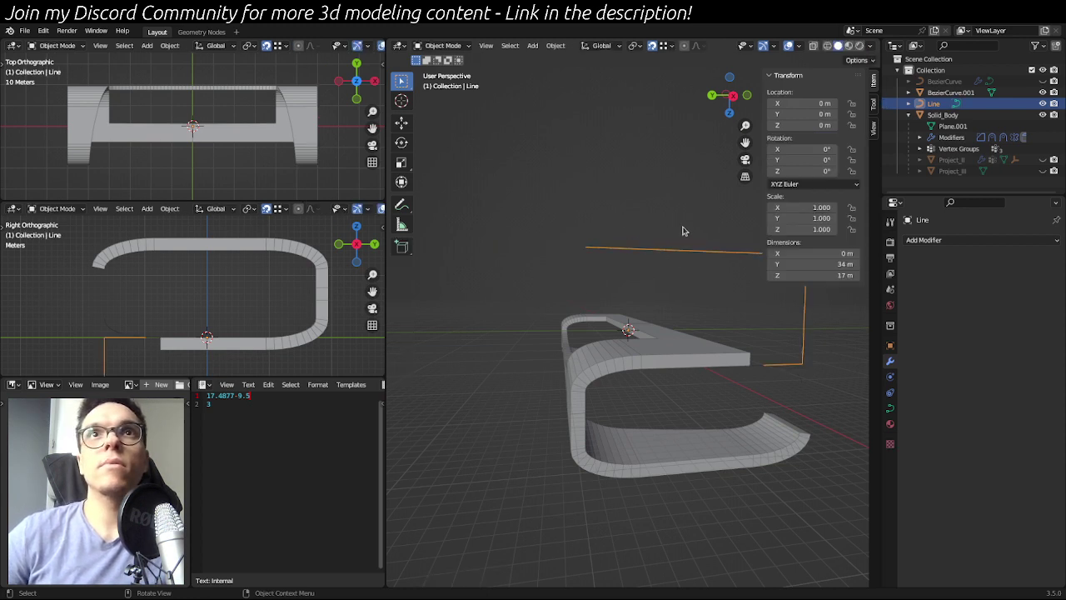
- Hide BezierCurve.001 and make the original BezierCurve visible and selected
middle_drag(686, 231, 659, 234)
scroll(587, 265, down, 3)
middle_drag(719, 364, 705, 314)
click(991, 92)
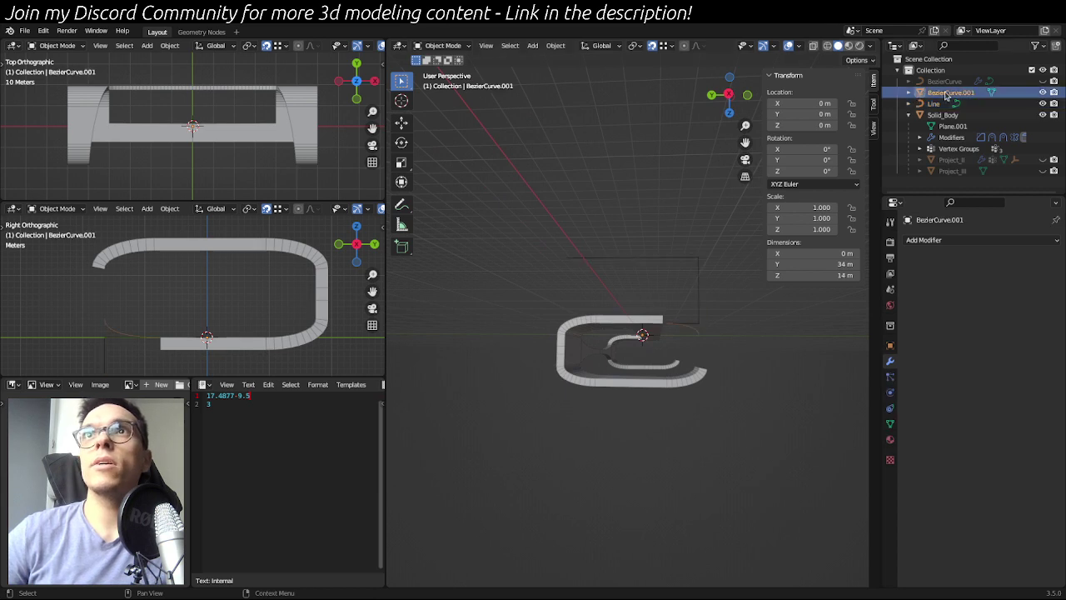
click(1043, 92)
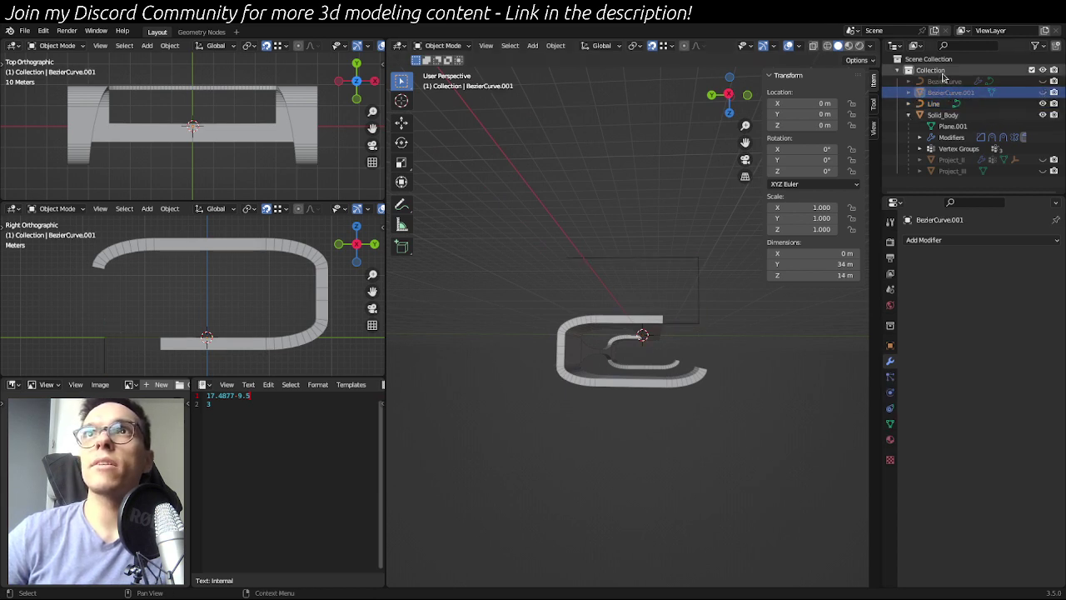
click(1042, 81)
click(699, 332)
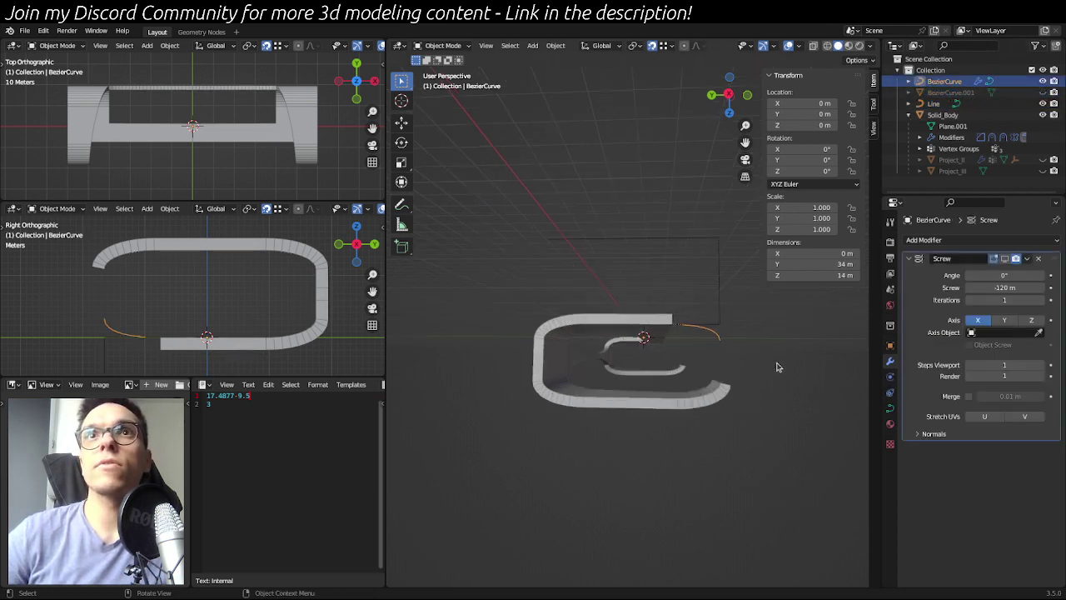
- Hide Solid_Body so that only the BezierCurve and Line curves are shown
scroll(694, 354, up, 5)
click(550, 344)
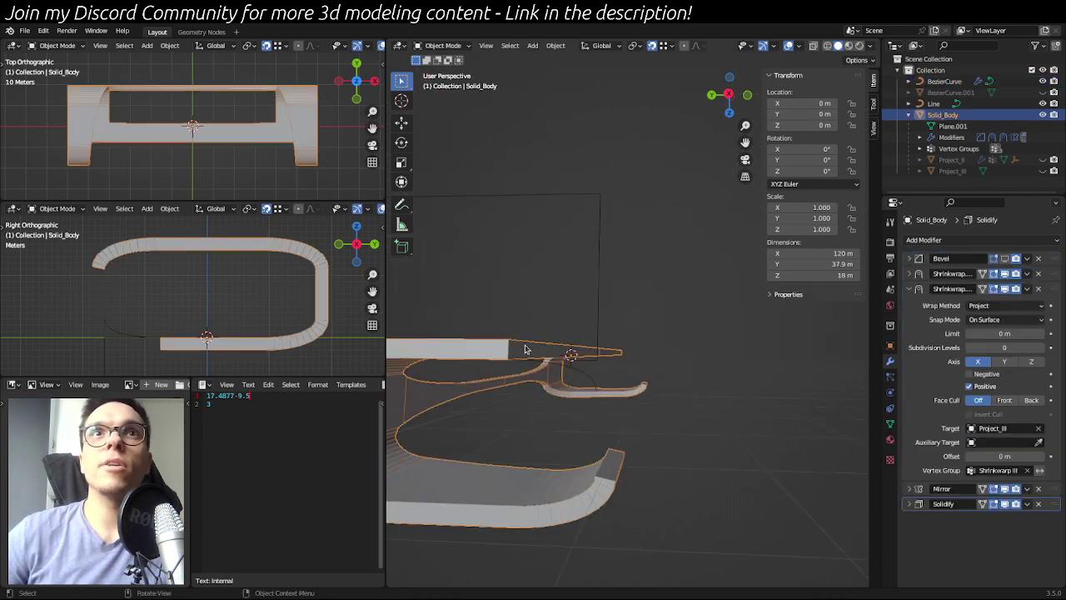
key(h)
middle_drag(542, 291, 632, 280)
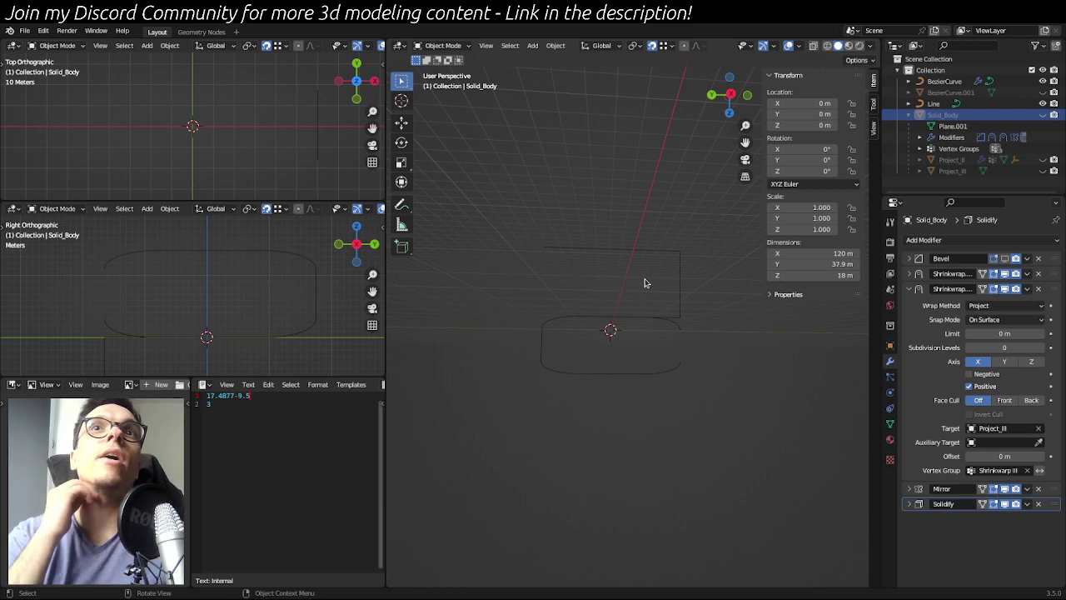
middle_drag(644, 283, 681, 341)
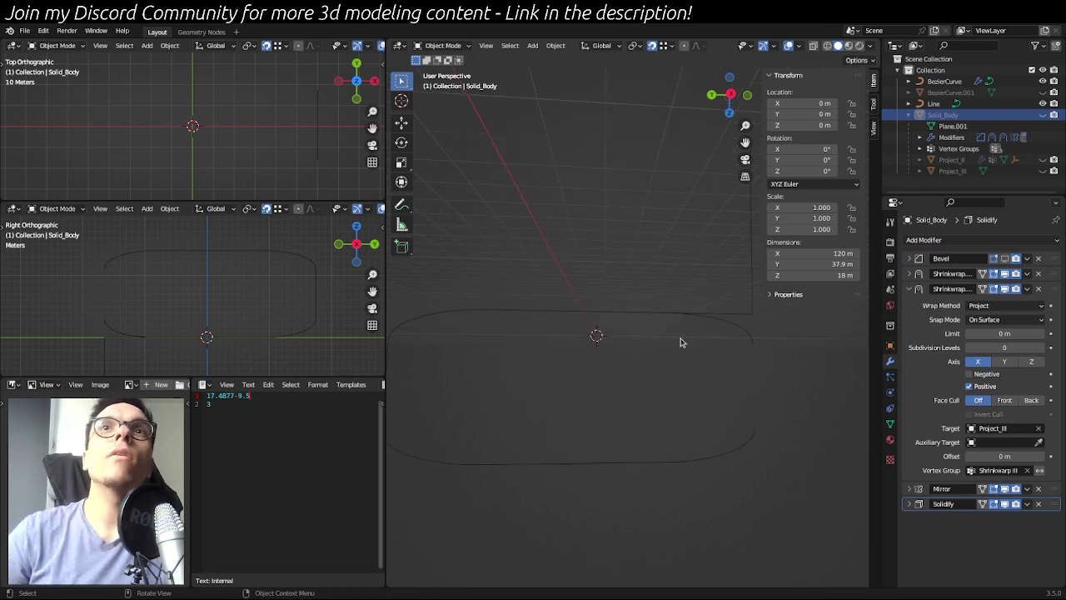
click(739, 338)
key(Tab)
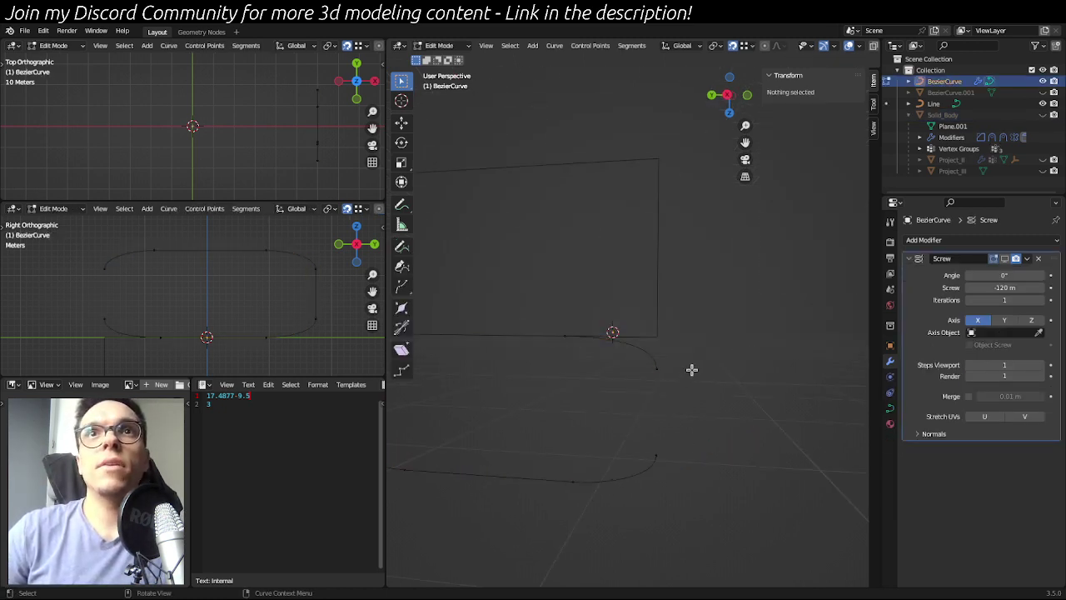
drag(659, 369, 707, 380)
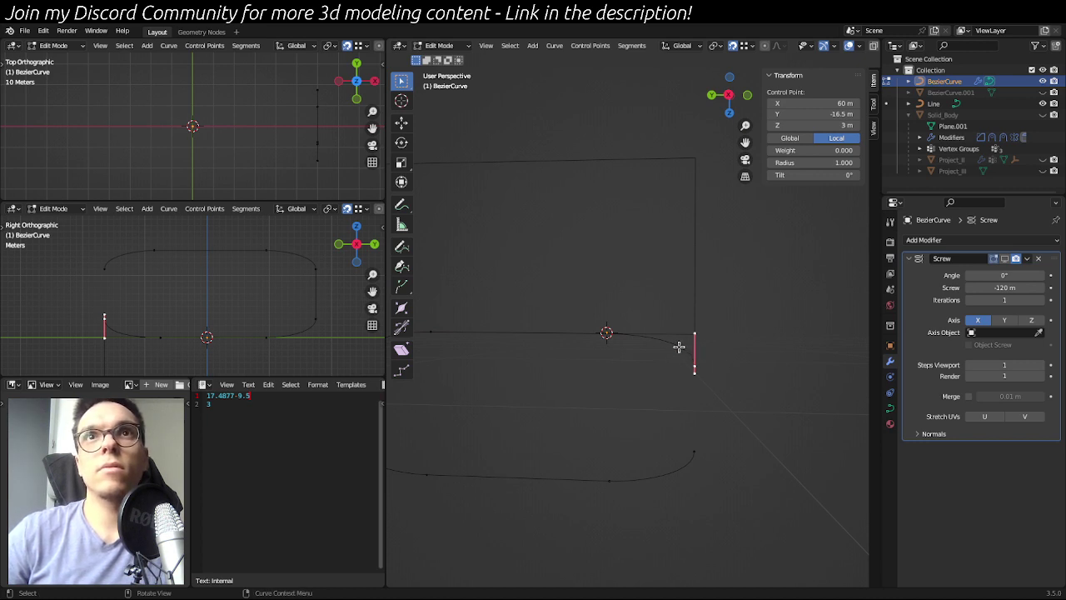
key(g)
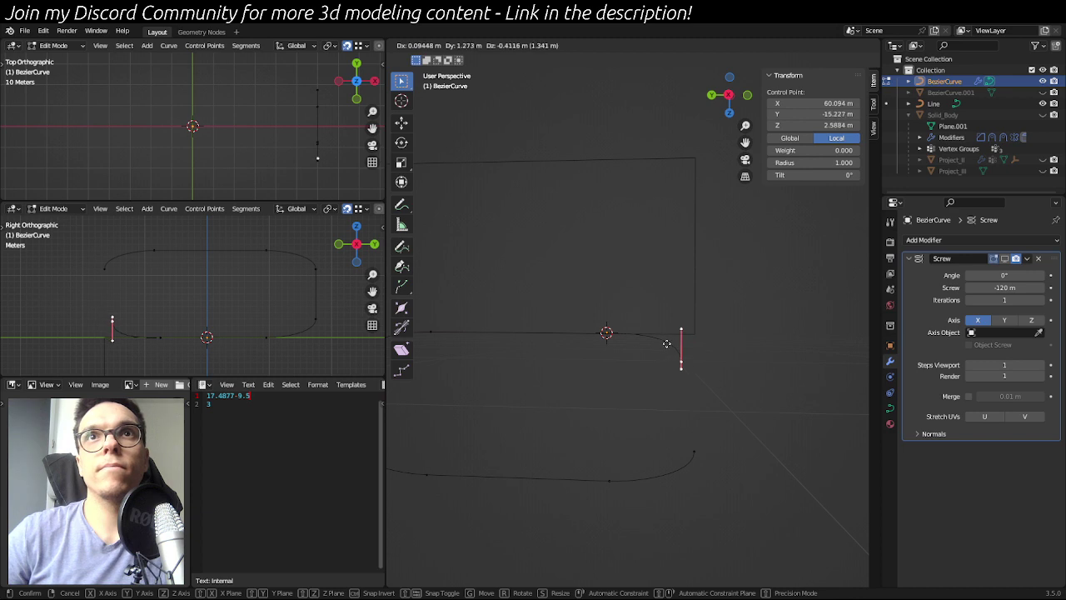
click(666, 344)
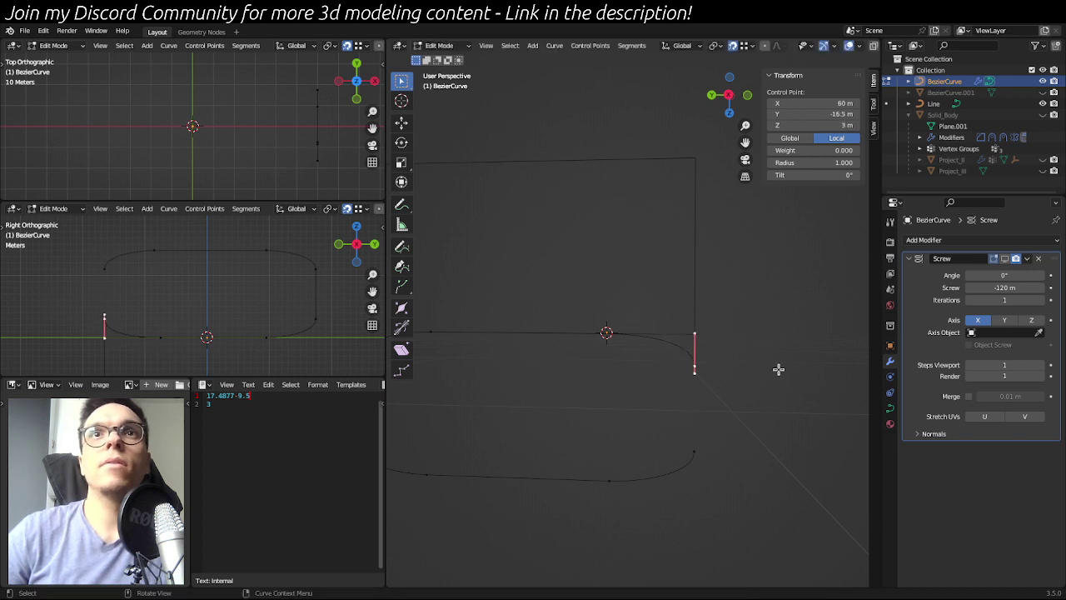
key(Tab)
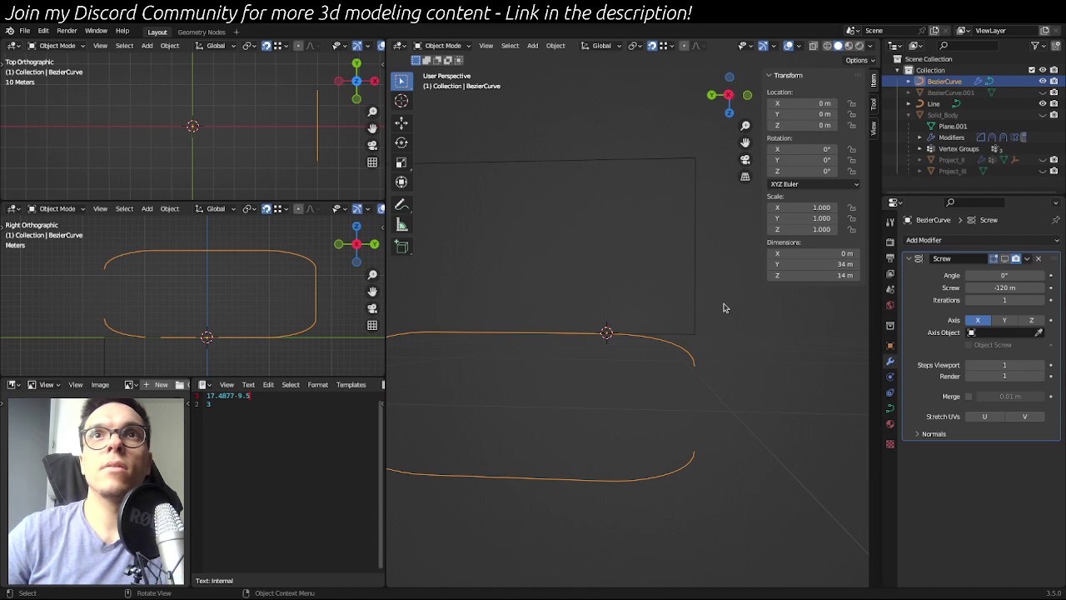
- Examine how the rounded BezierCurve and the straight-cornered Line relate by selecting each curve in turn
middle_drag(723, 308, 731, 367)
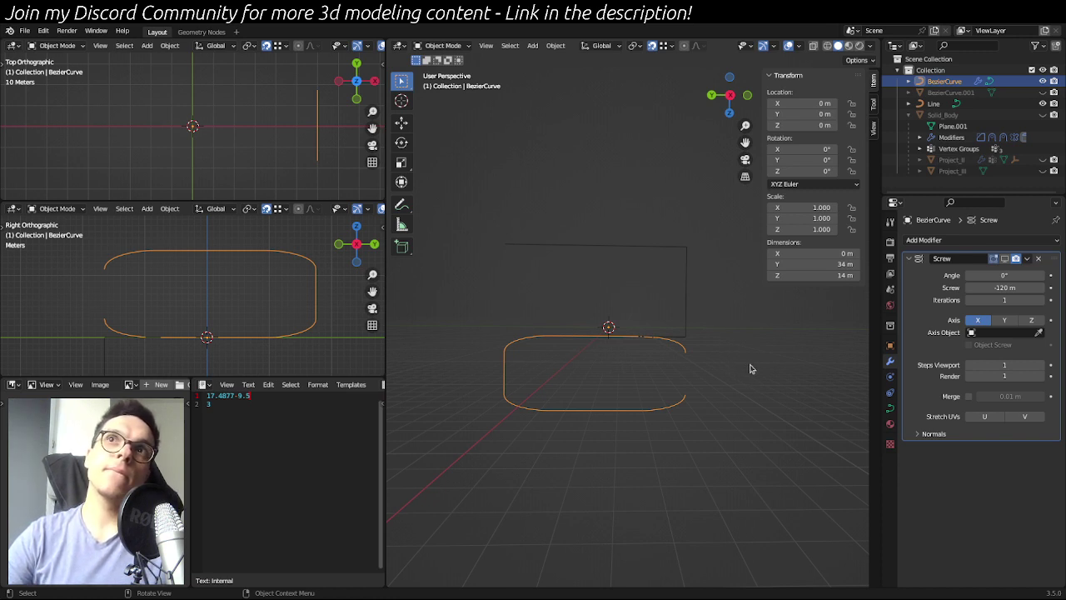
click(524, 388)
click(681, 342)
click(676, 345)
middle_drag(677, 346, 633, 343)
click(651, 263)
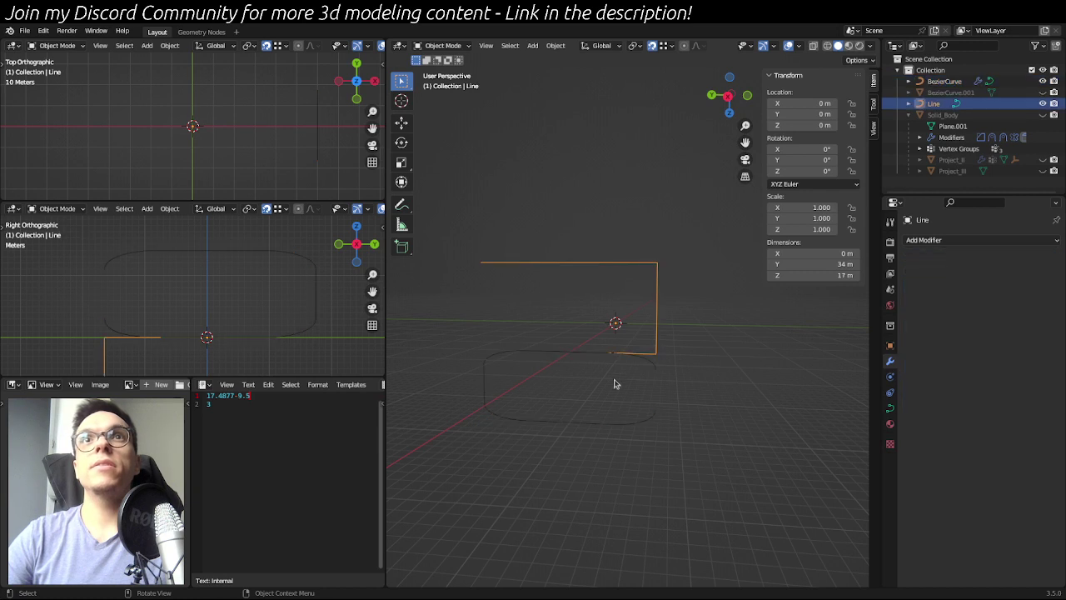
middle_drag(569, 362, 637, 369)
click(577, 345)
click(577, 334)
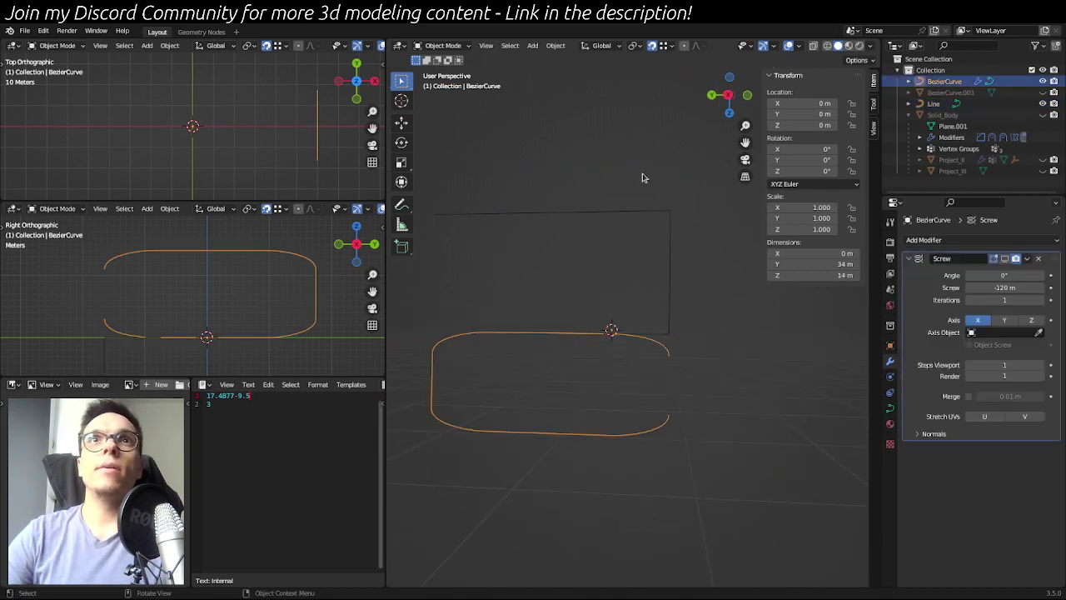
click(654, 209)
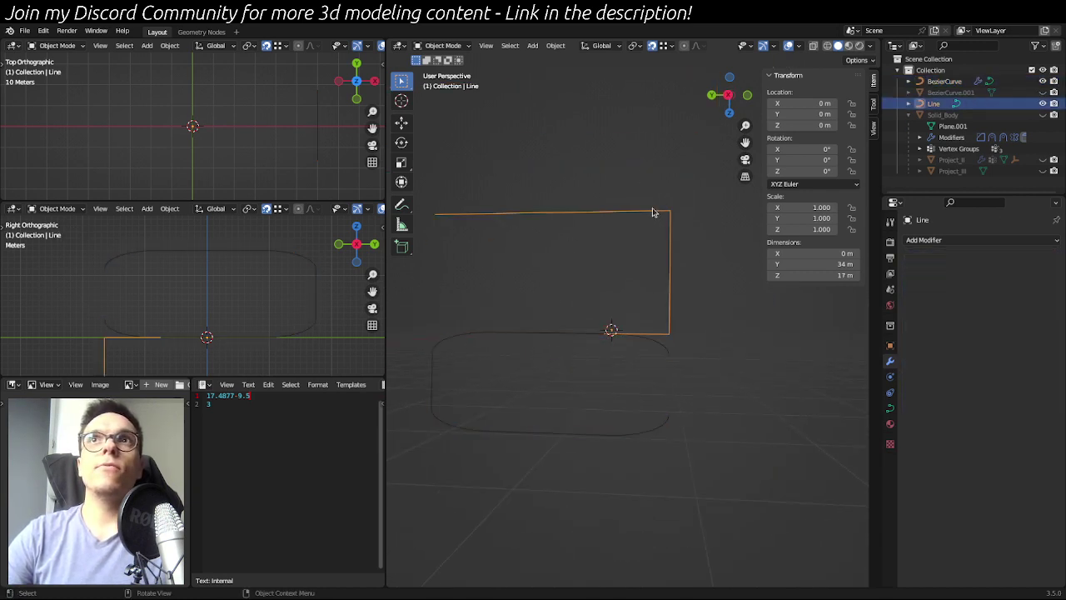
- Select BezierCurve and Line together to examine both profiles, and clear the selection
click(944, 82)
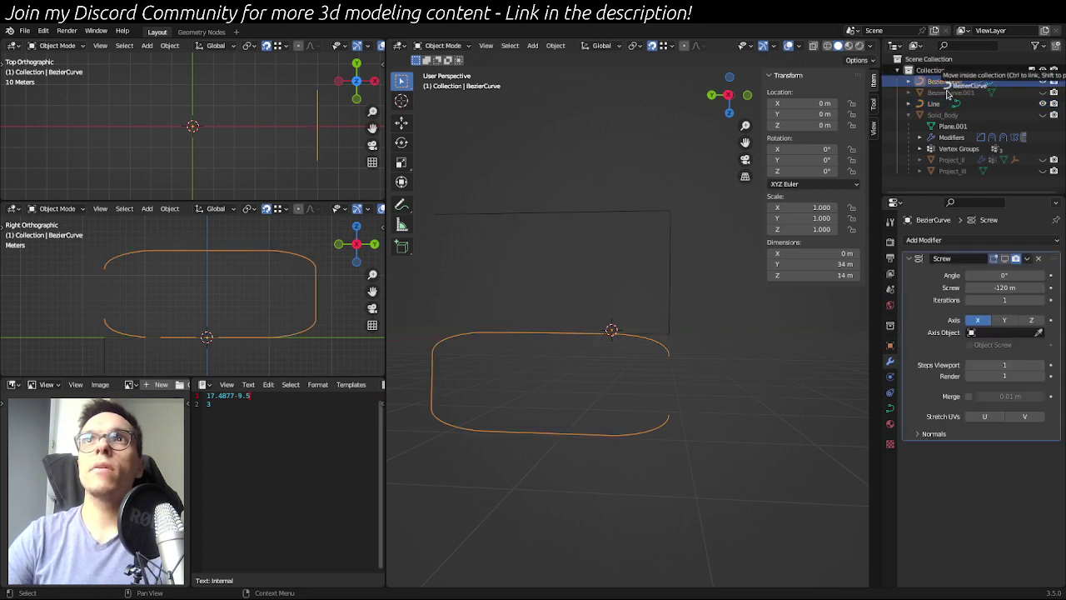
click(935, 104)
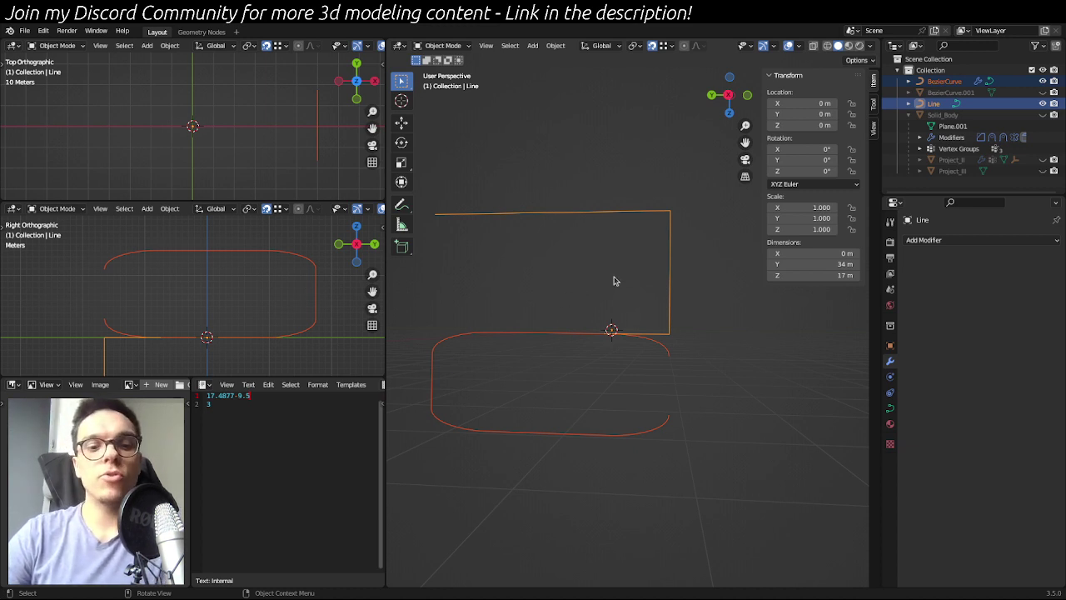
middle_drag(640, 439, 593, 379)
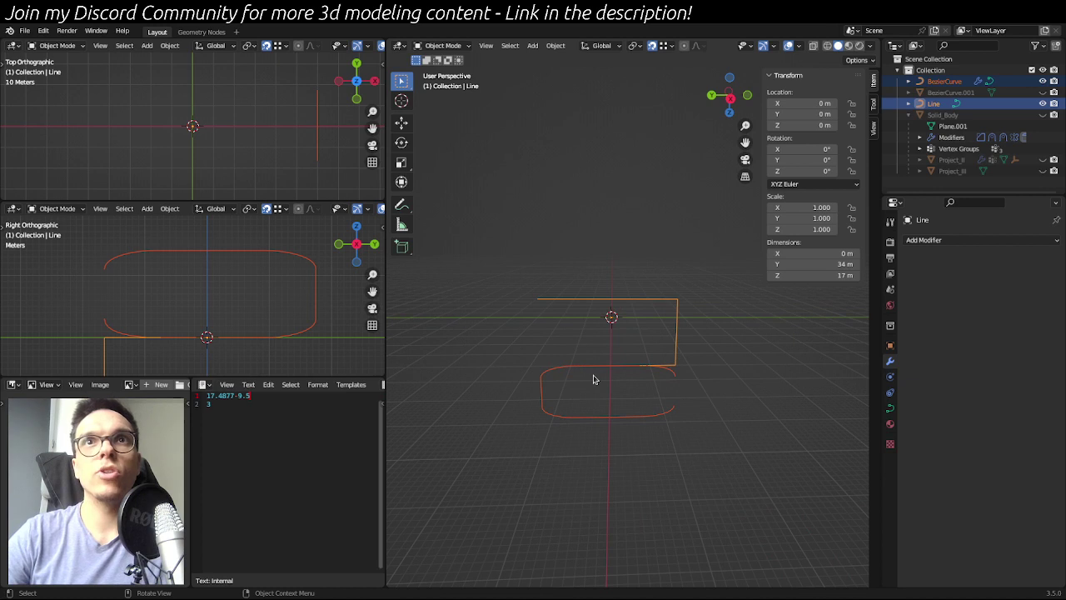
scroll(708, 422, down, 4)
scroll(694, 399, up, 5)
click(730, 450)
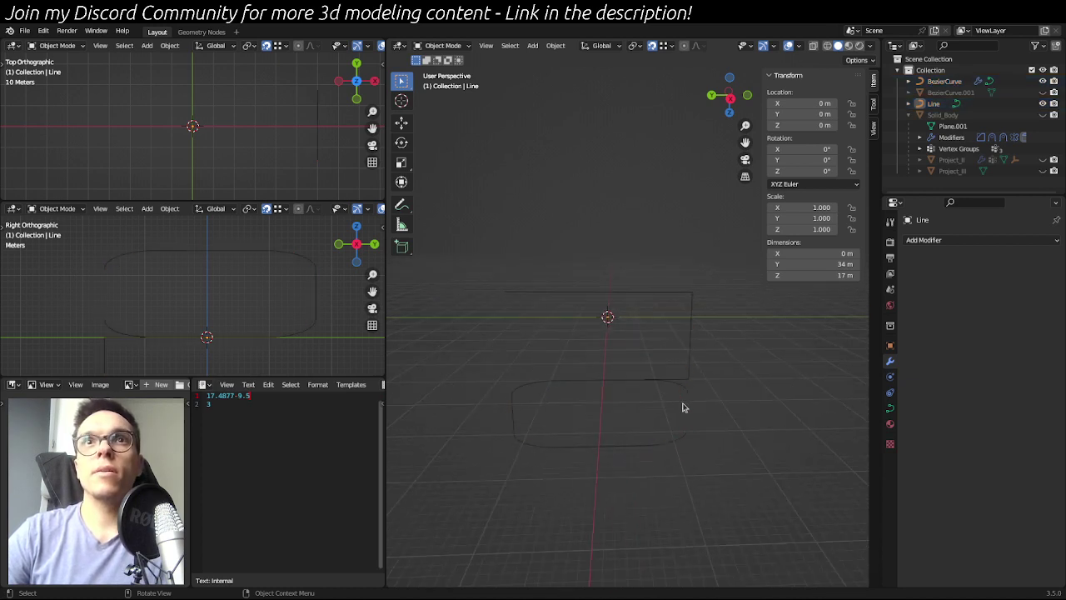
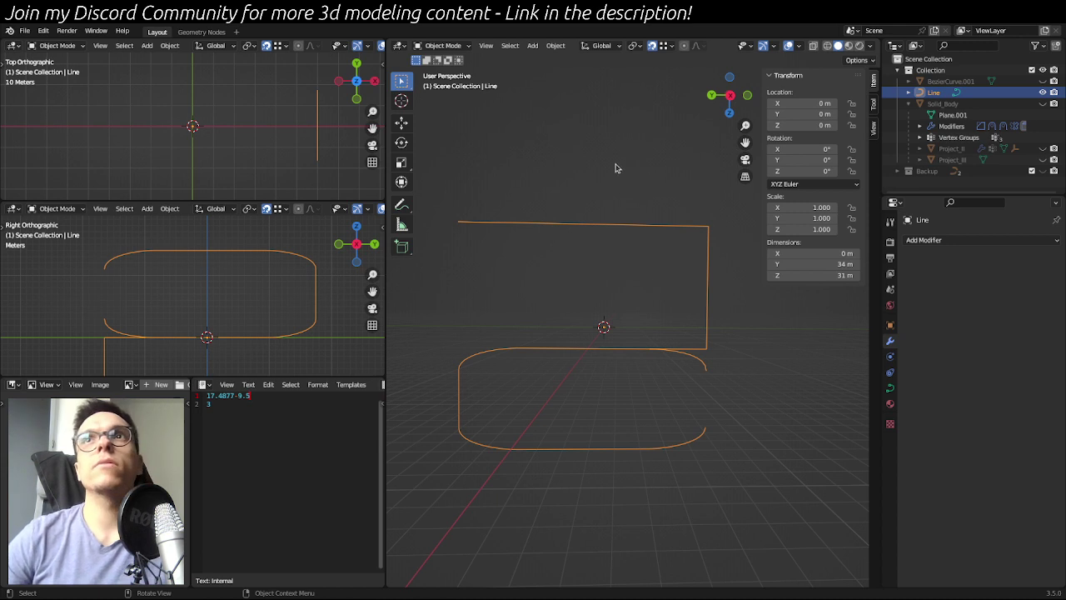
- Add a Screw modifier to the joined Line curve
click(614, 168)
click(707, 242)
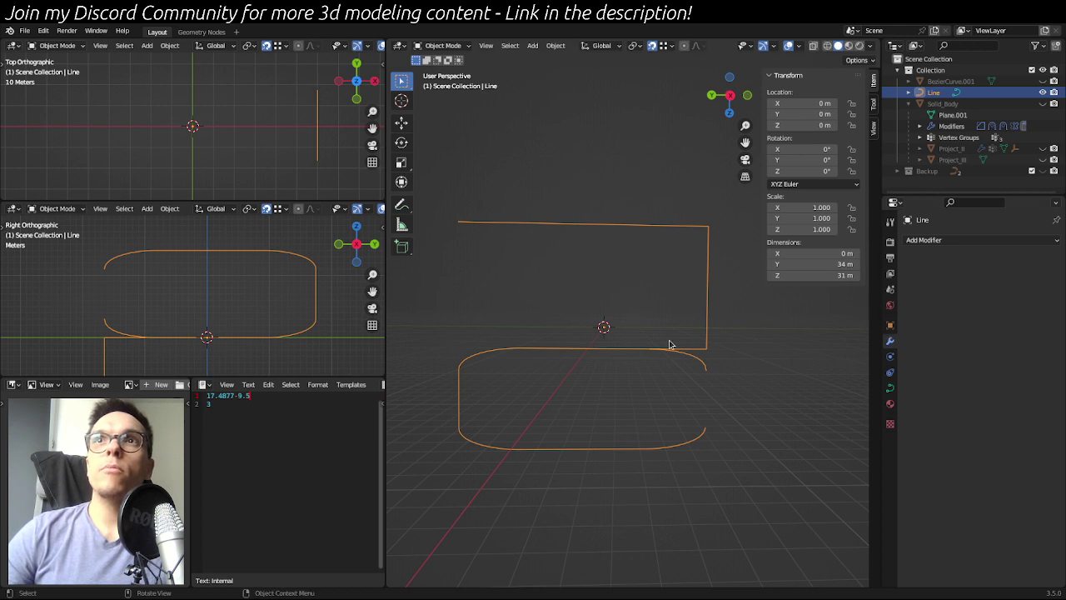
click(748, 449)
click(683, 346)
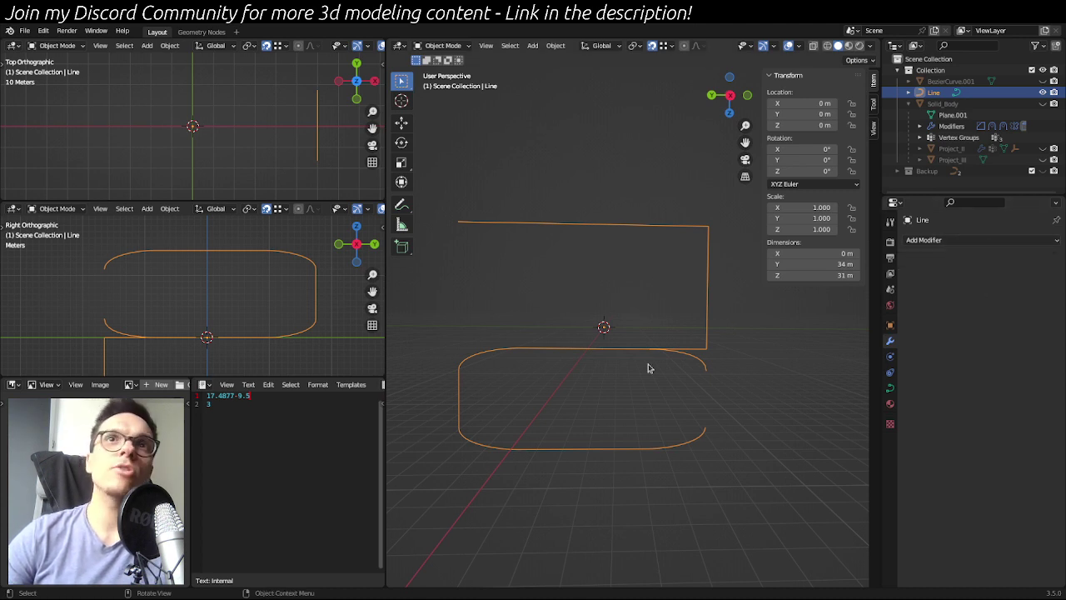
click(998, 242)
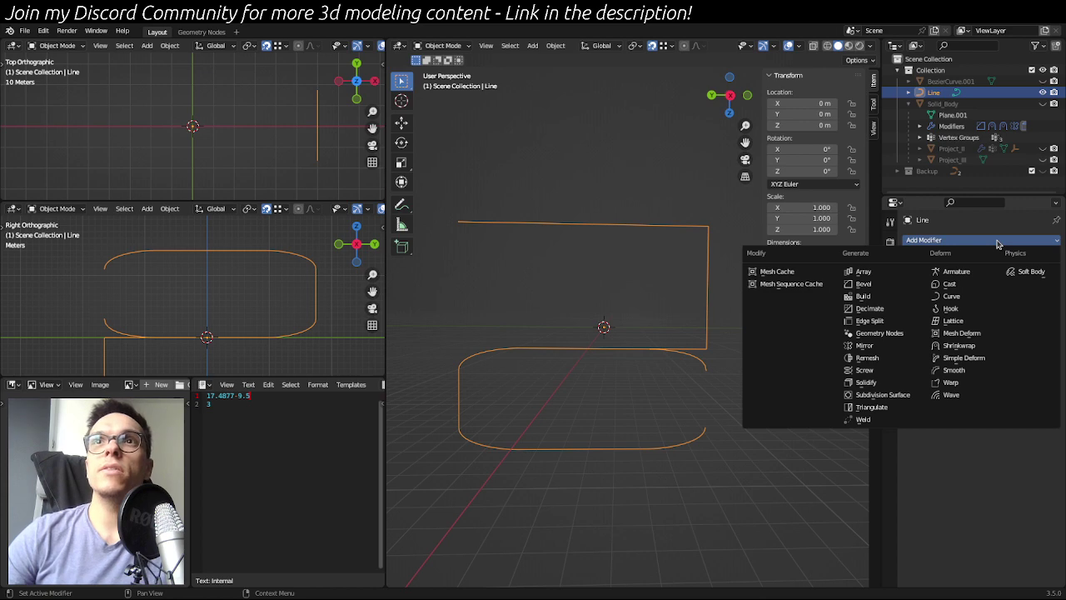
click(865, 370)
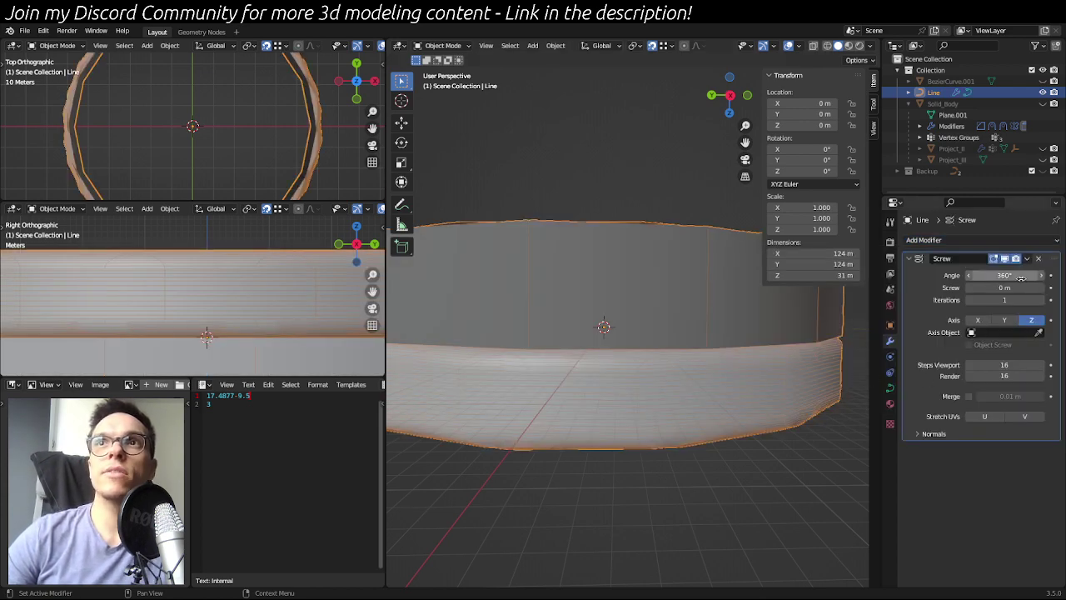
scroll(677, 336, down, 3)
middle_drag(677, 335, 737, 467)
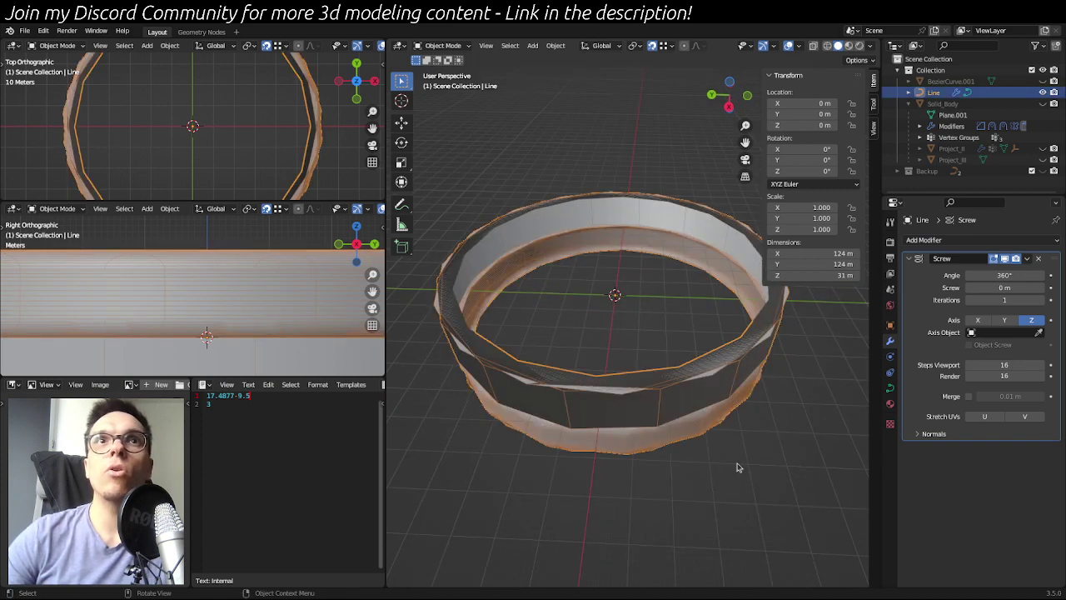
mouse_move(585, 498)
middle_down()
mouse_move(624, 436)
mouse_move(721, 442)
mouse_move(593, 491)
middle_up()
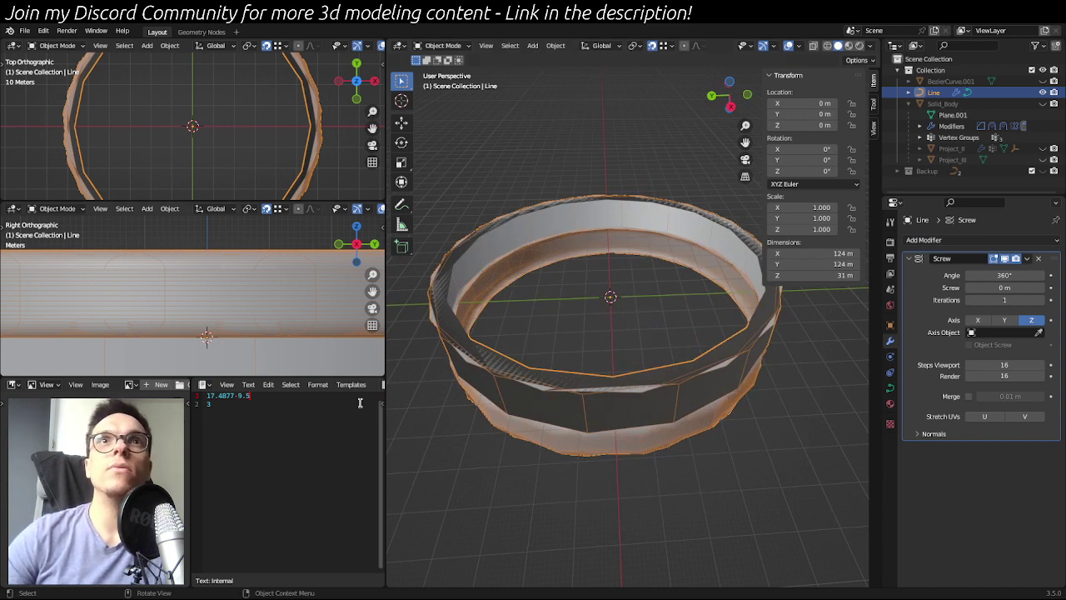
- Check which curves the Backup collection contains and compare Line with the Screw modifier's viewport display off and on
click(908, 171)
scroll(941, 176, down, 1)
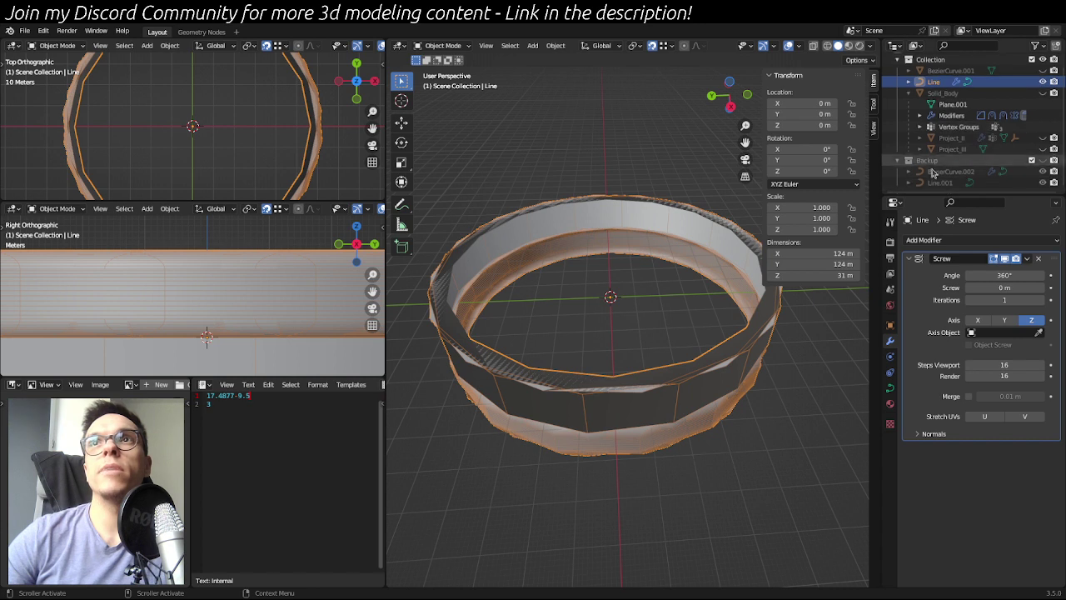
click(898, 160)
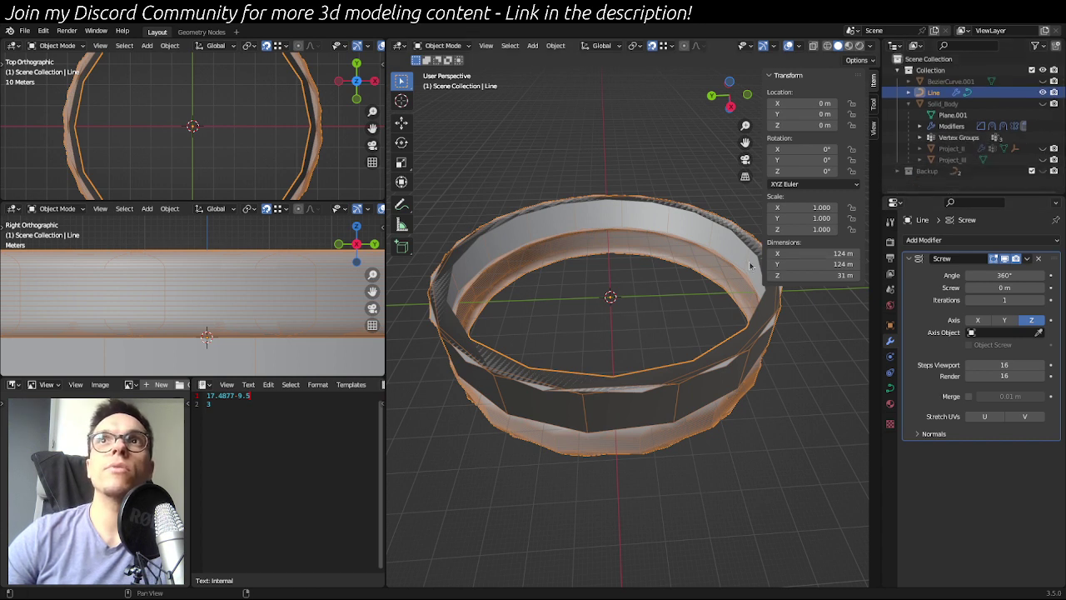
click(1005, 260)
click(1006, 260)
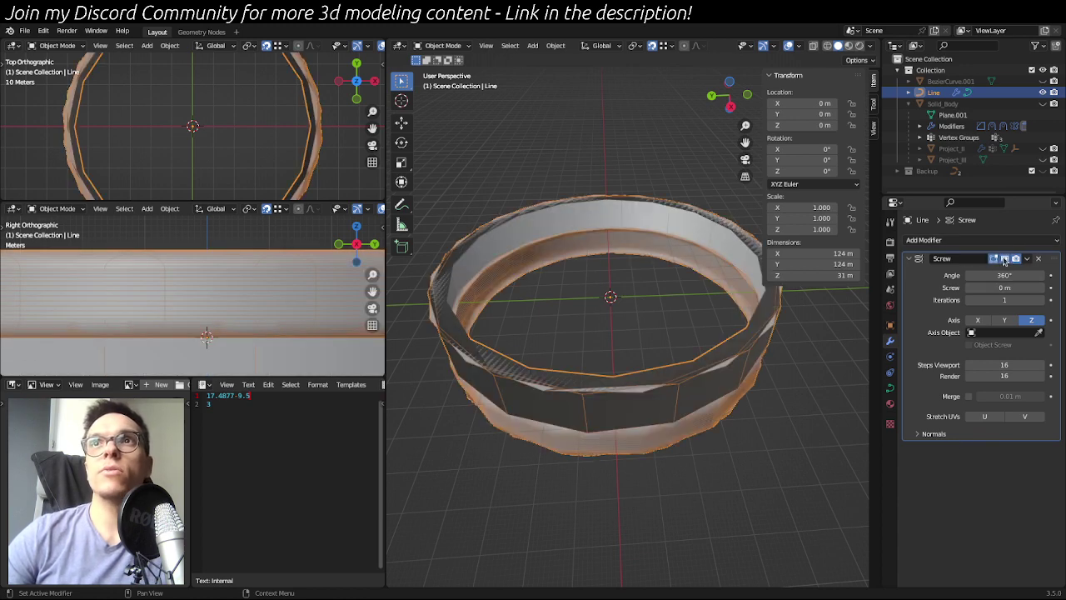
- Set the Screw modifier's angle to 0° and its screw distance to 120 m
click(1002, 274)
text(0)
key(Tab)
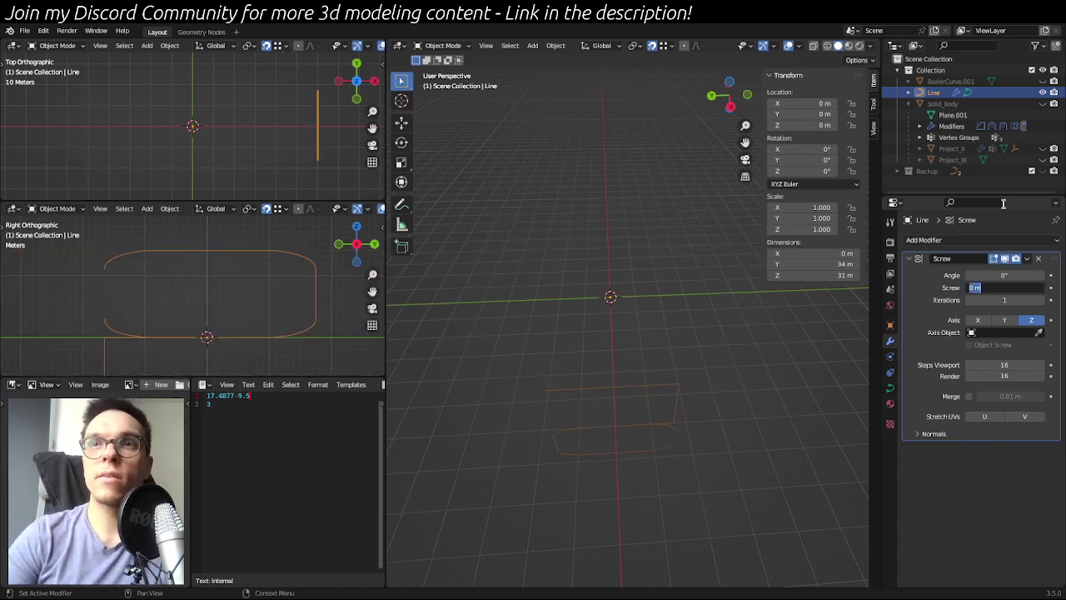
text(120)
key(Tab)
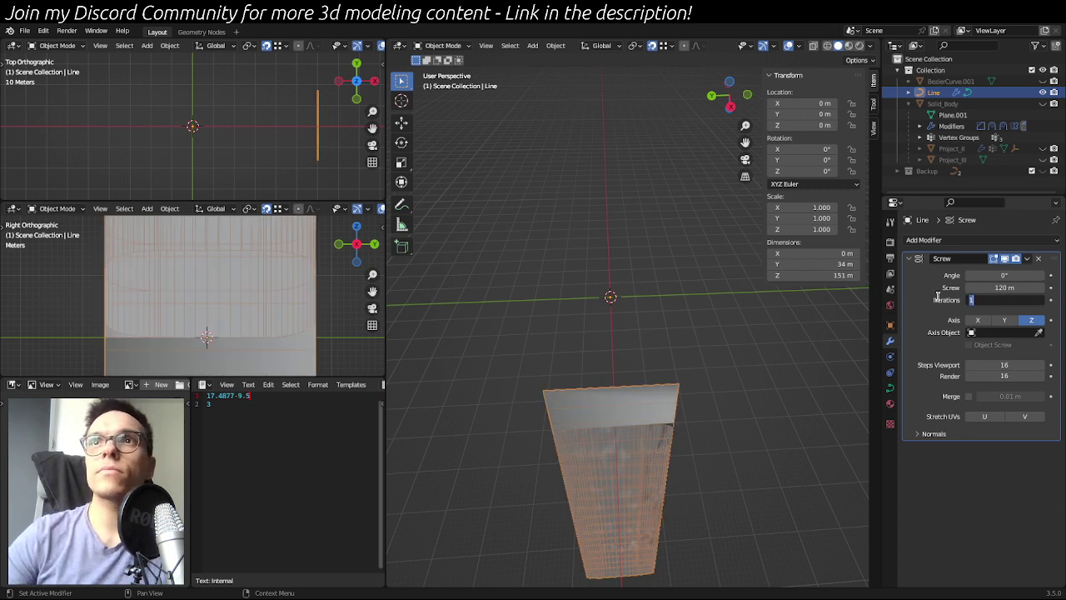
key(Return)
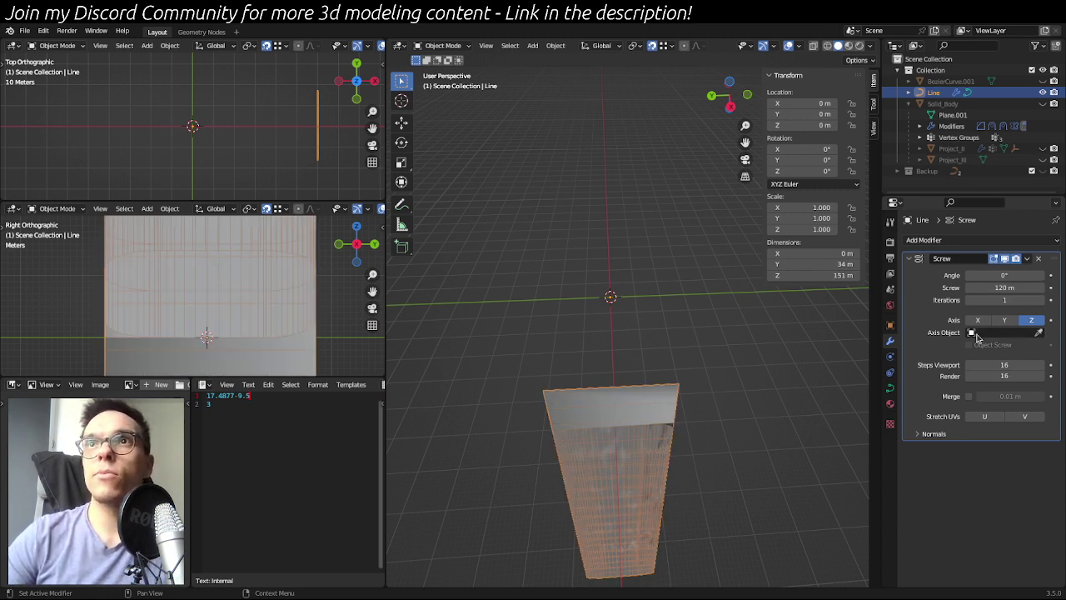
- Change the Screw axis to X and set the screw distance to -120 m
click(978, 320)
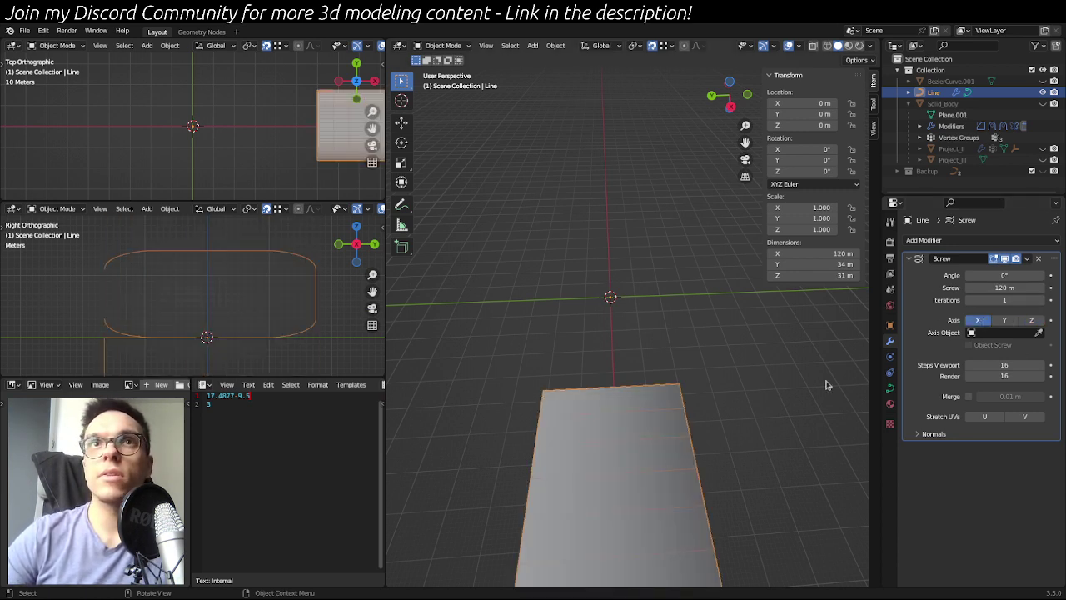
click(985, 290)
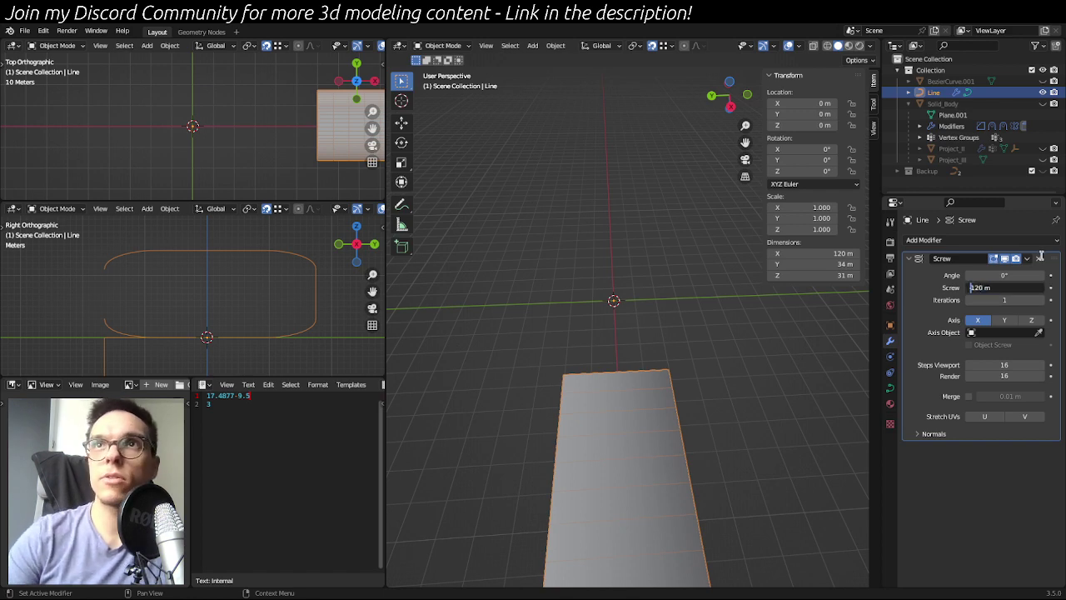
text(-)
key(Return)
middle_drag(789, 420, 754, 335)
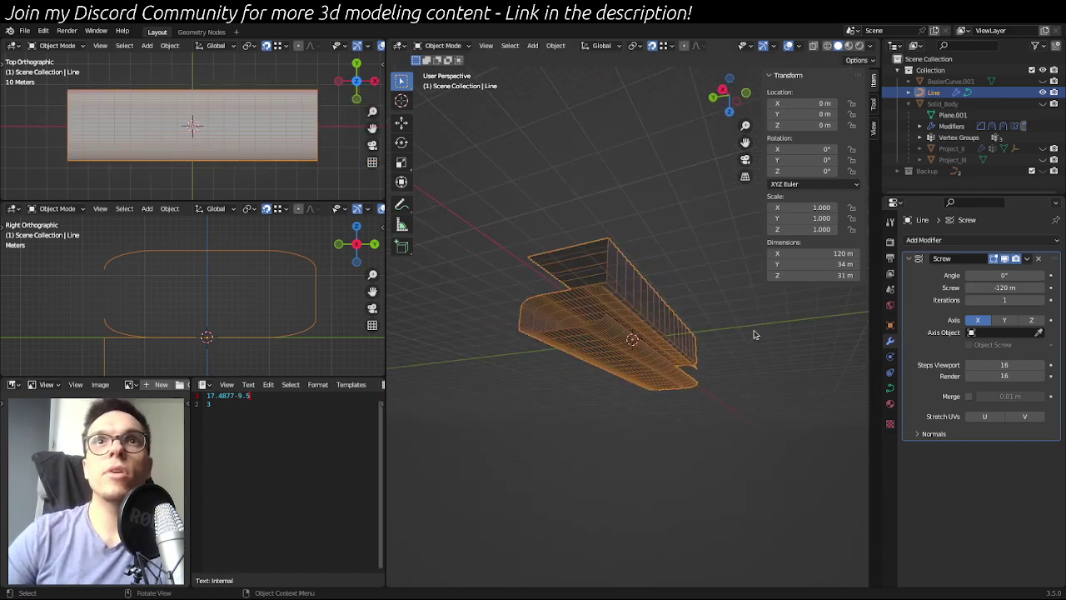
mouse_move(708, 467)
middle_down()
mouse_move(636, 471)
mouse_move(679, 487)
mouse_move(700, 479)
middle_up()
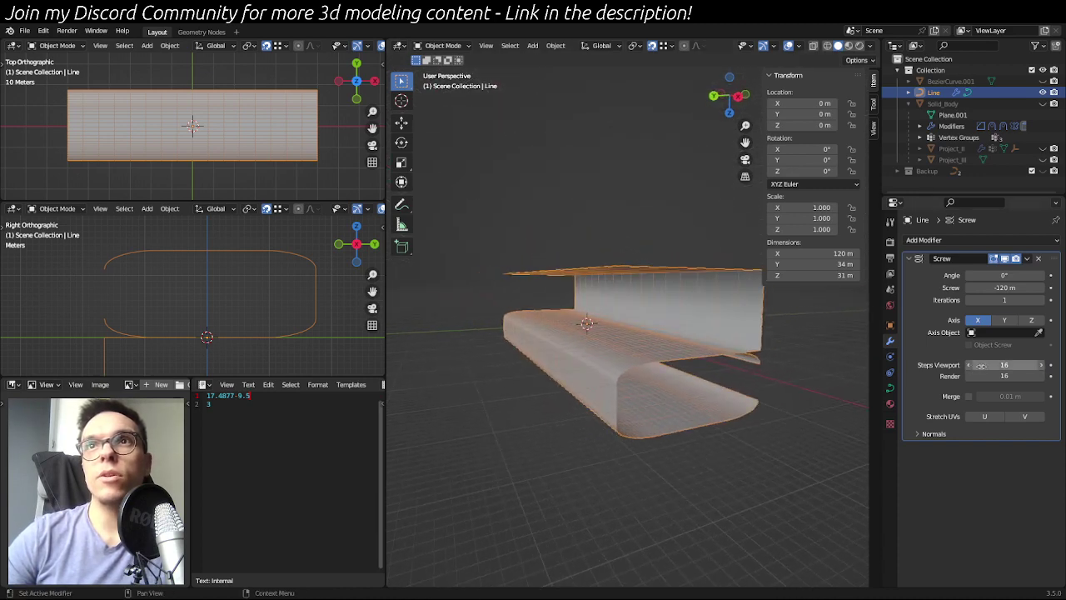
- Set the Screw modifier's viewport and render steps to 1
click(980, 365)
text(1)
key(Return)
middle_drag(620, 486, 667, 483)
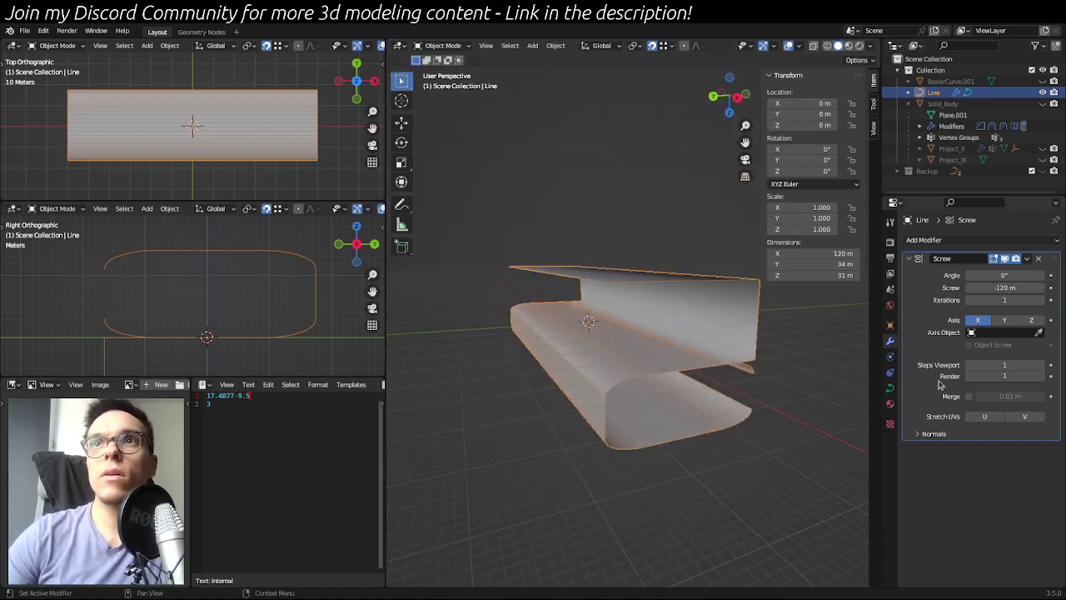
- Disable Smooth Shading and enable Calculate Order in the Screw modifier's normals settings, and deselect the Line object
click(929, 434)
click(980, 453)
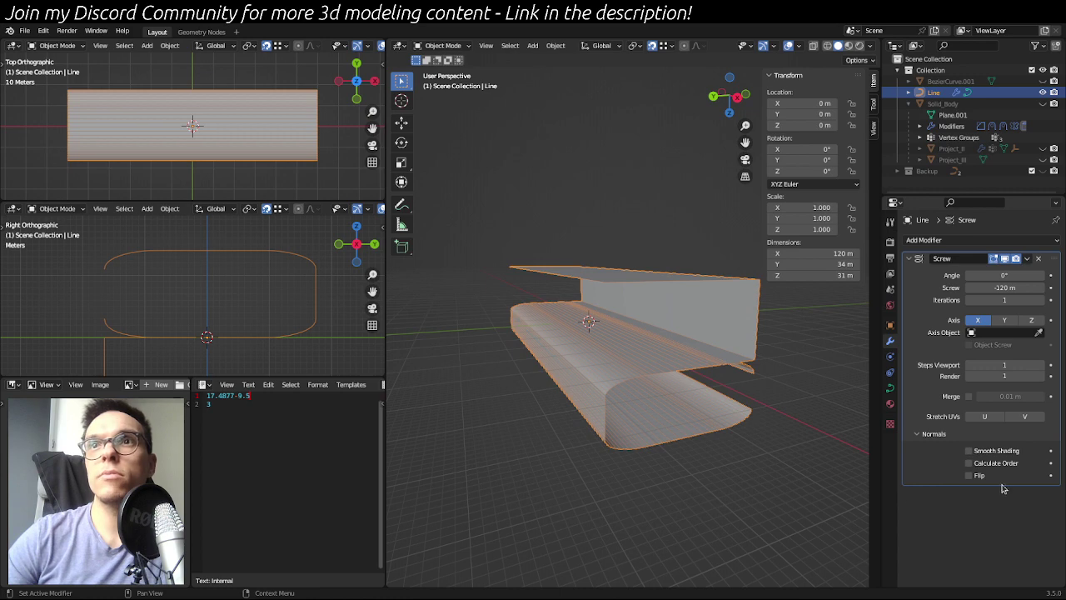
click(1006, 465)
mouse_move(730, 444)
middle_down()
mouse_move(697, 442)
mouse_move(708, 435)
mouse_move(704, 448)
middle_up()
scroll(704, 447, up, 3)
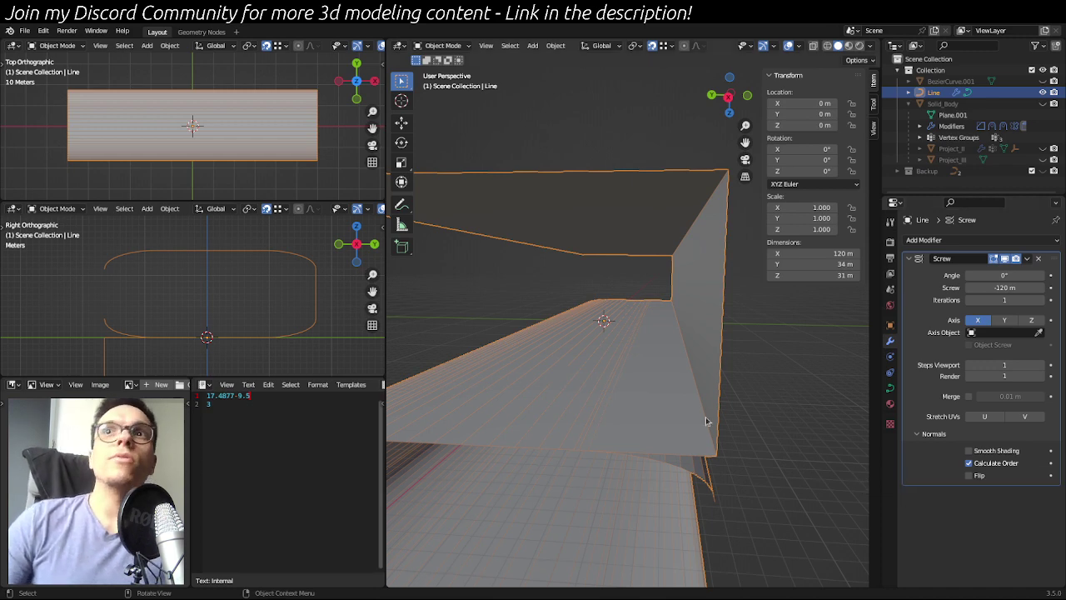
scroll(792, 433, down, 3)
click(791, 455)
middle_drag(790, 455, 810, 405)
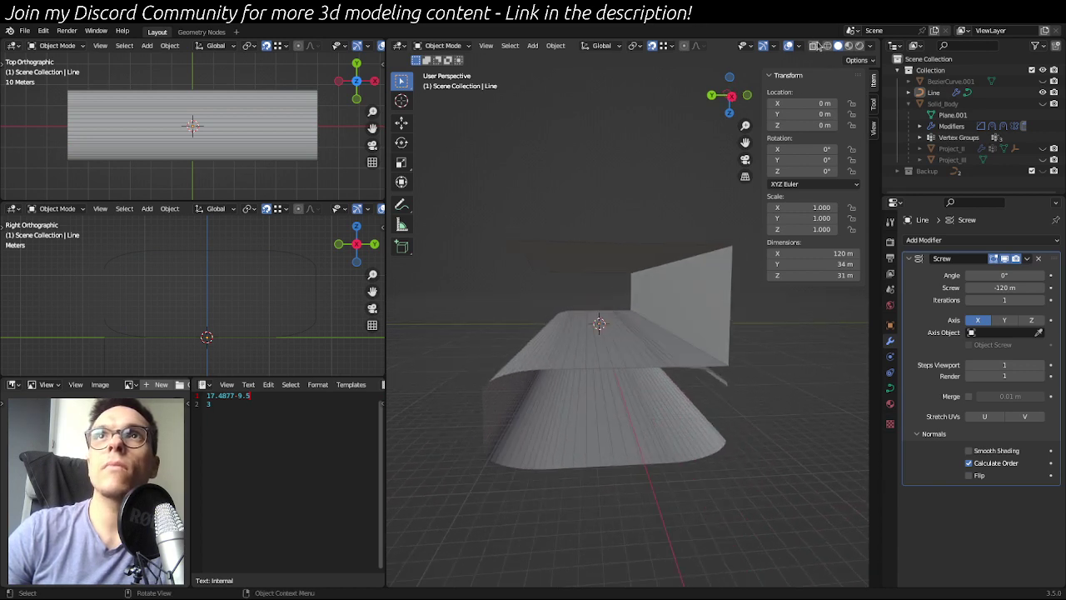
- Enable the Face Orientation overlay in the perspective viewport
click(798, 46)
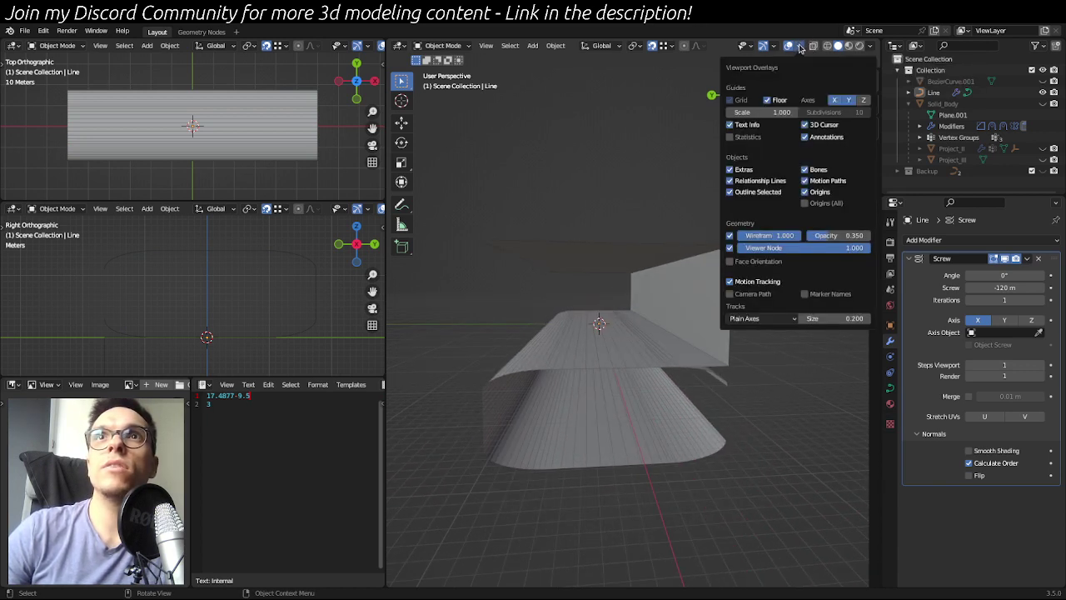
click(743, 262)
key(n)
- Select the extruded Line surface and examine its face orientation from outside, inside and below
middle_drag(845, 384, 824, 356)
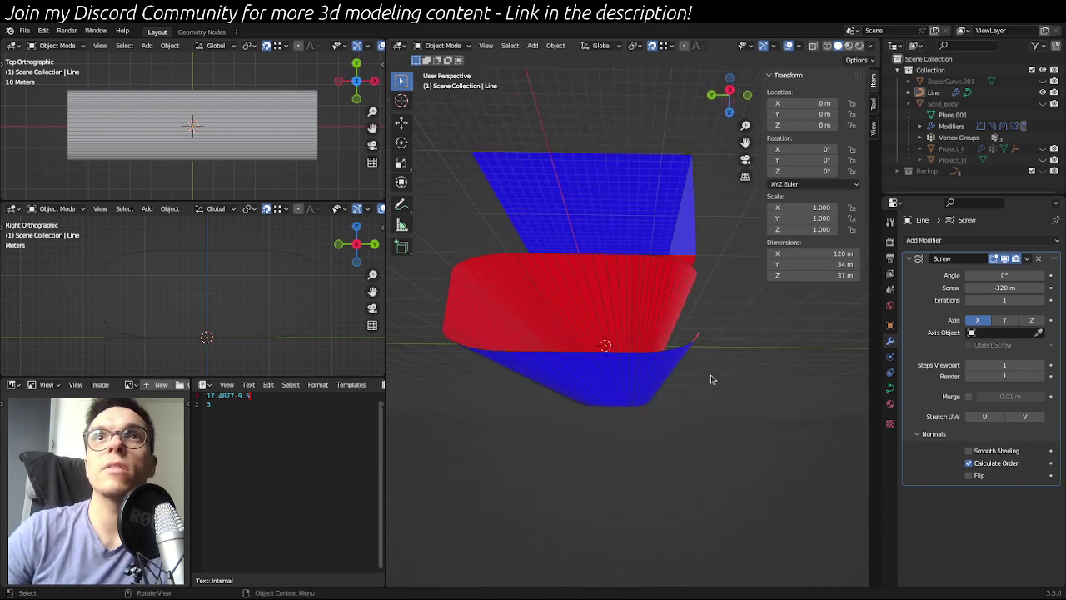
middle_drag(723, 386, 545, 285)
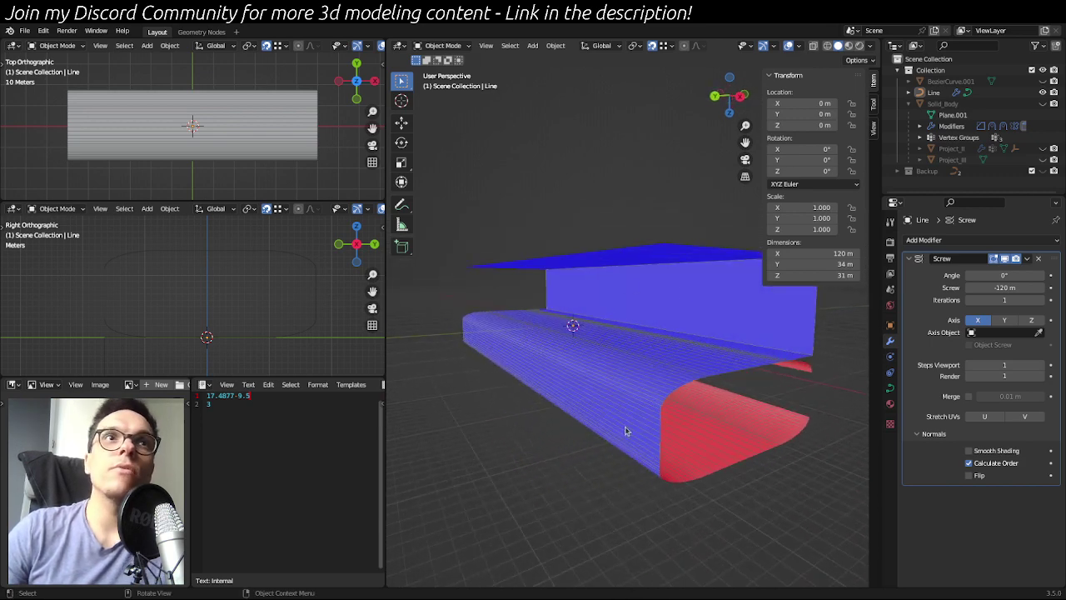
middle_drag(616, 511, 629, 287)
click(638, 299)
scroll(638, 303, up, 3)
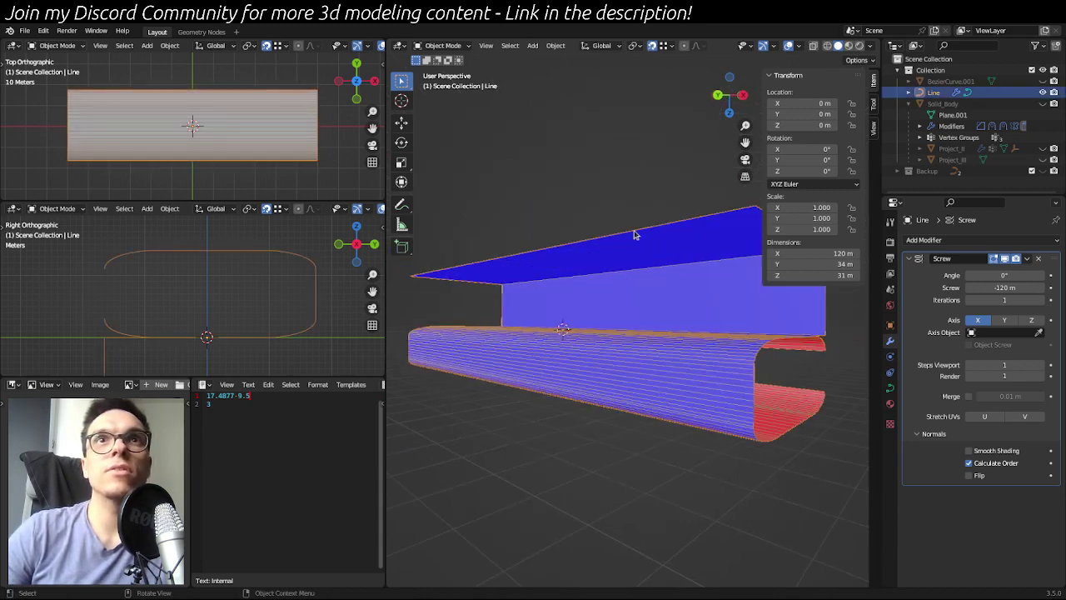
middle_drag(680, 260, 688, 327)
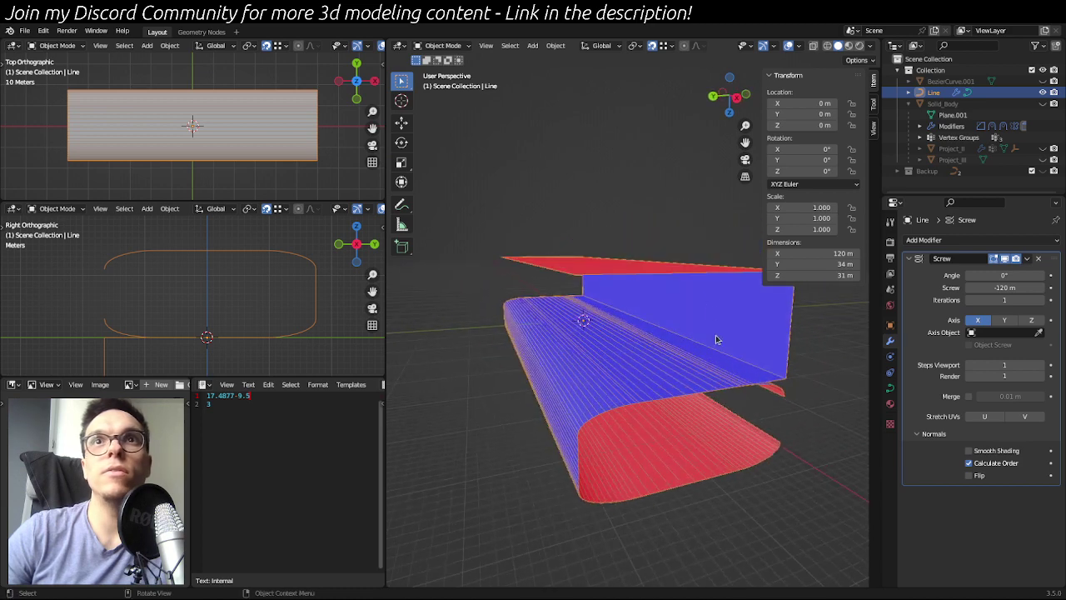
middle_drag(569, 373, 607, 366)
middle_drag(723, 367, 686, 407)
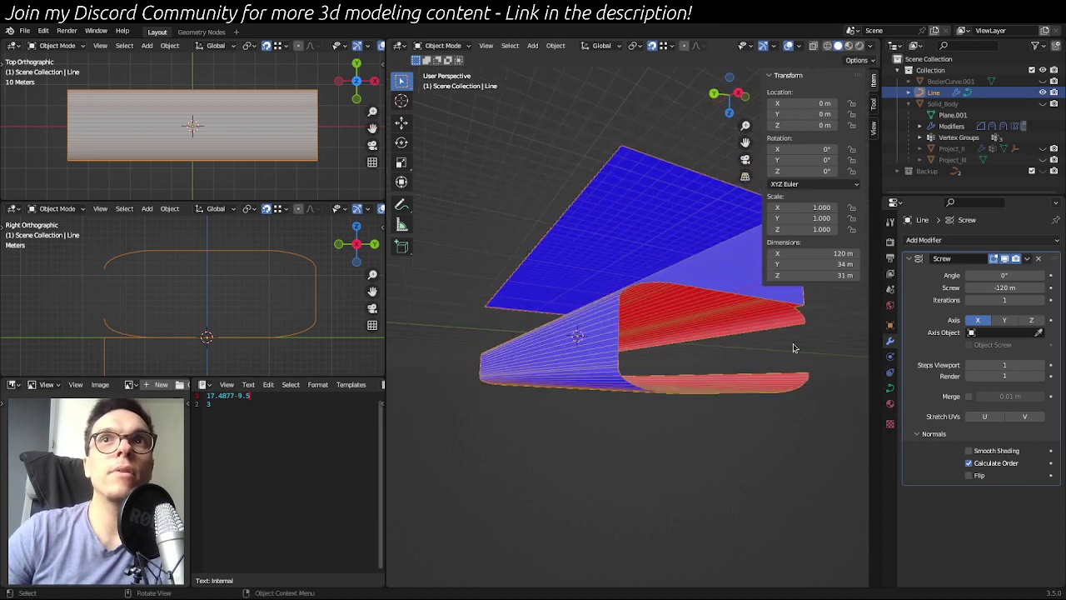
middle_drag(794, 348, 633, 298)
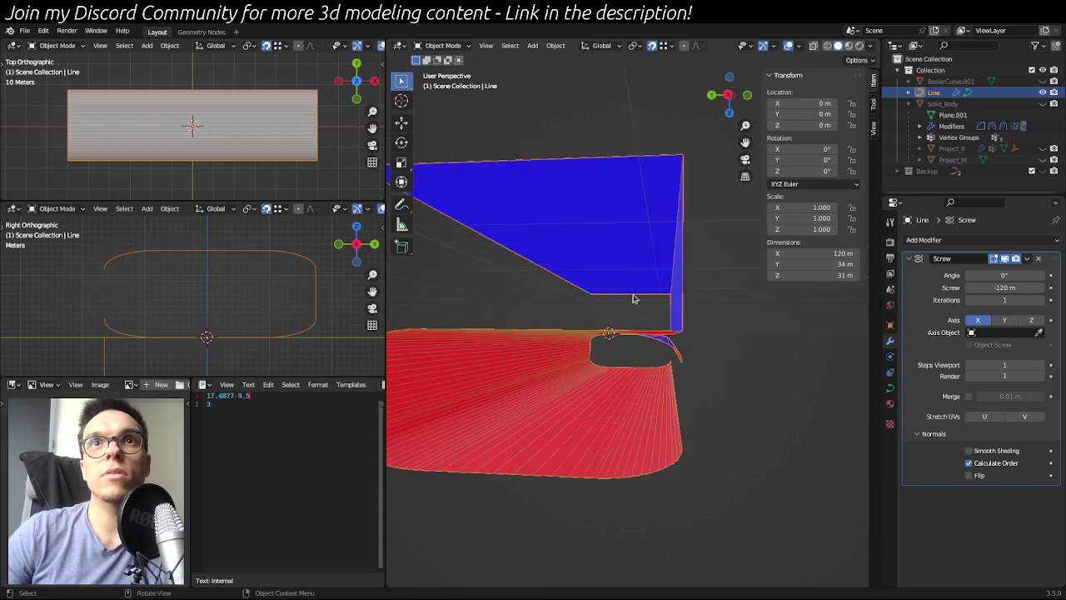
middle_drag(641, 359, 745, 398)
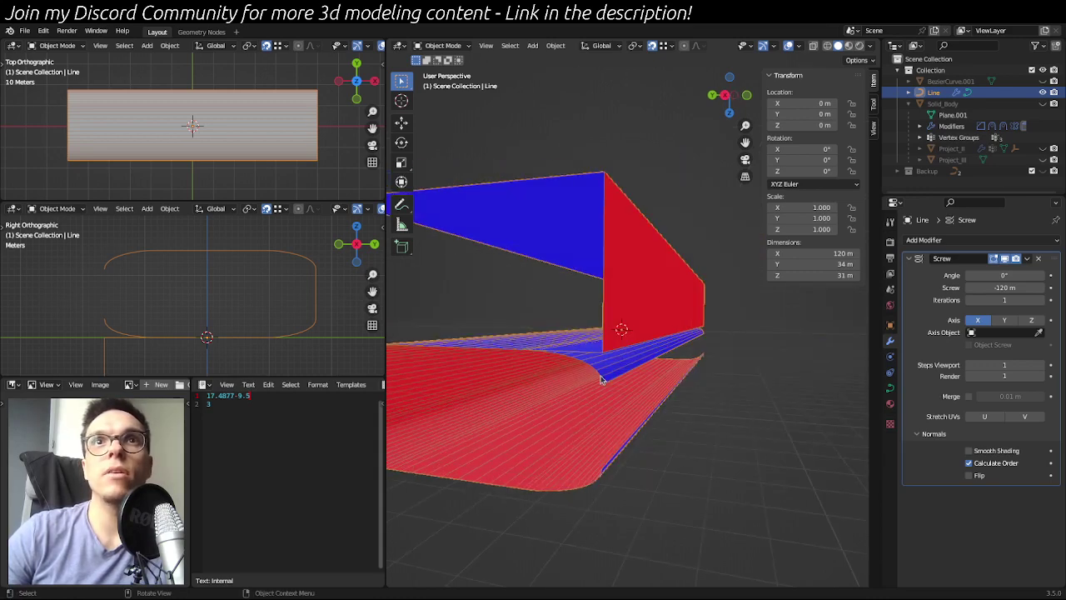
middle_drag(601, 378, 742, 362)
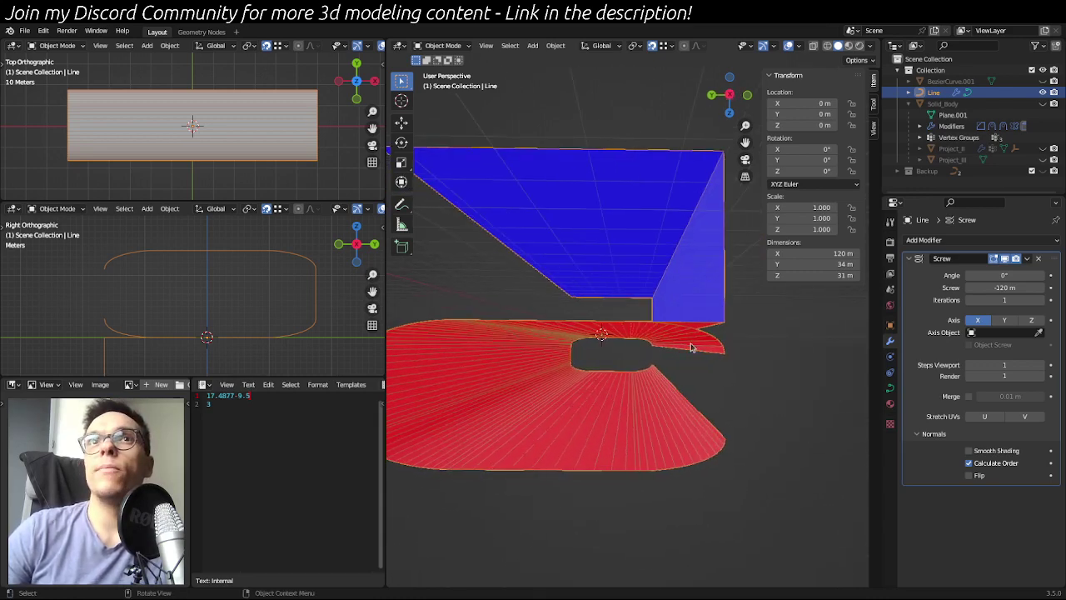
middle_drag(618, 335, 641, 355)
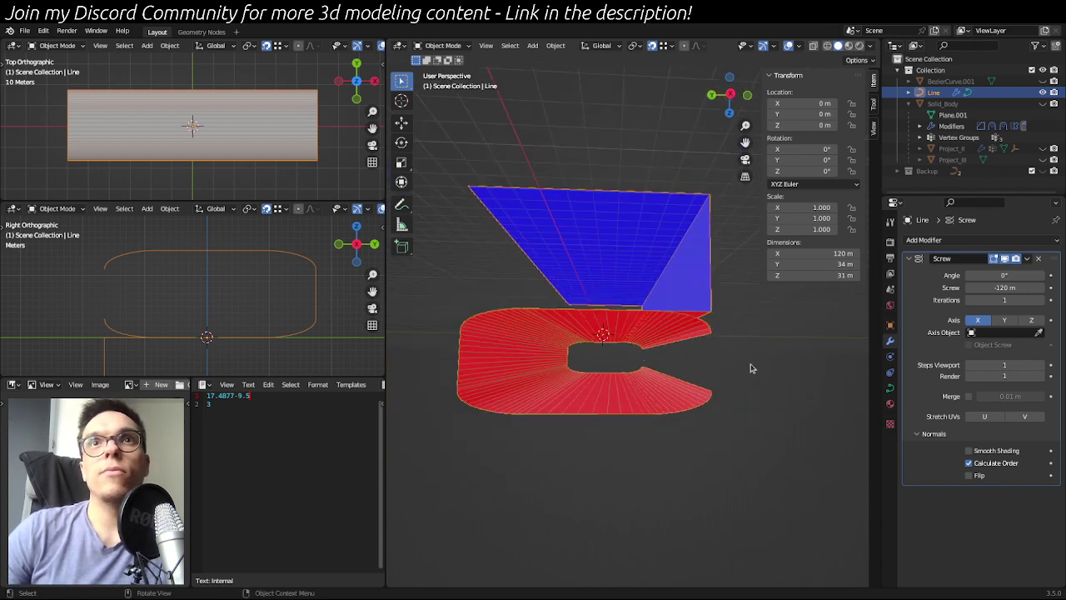
- Add a Solidify modifier to Line after the Screw modifier
click(931, 241)
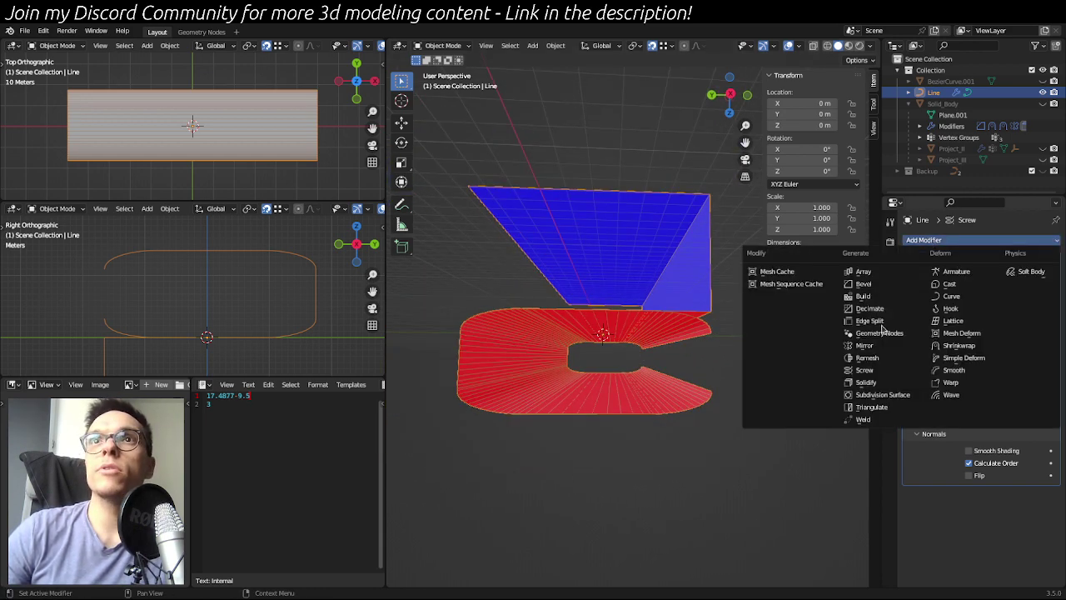
click(867, 382)
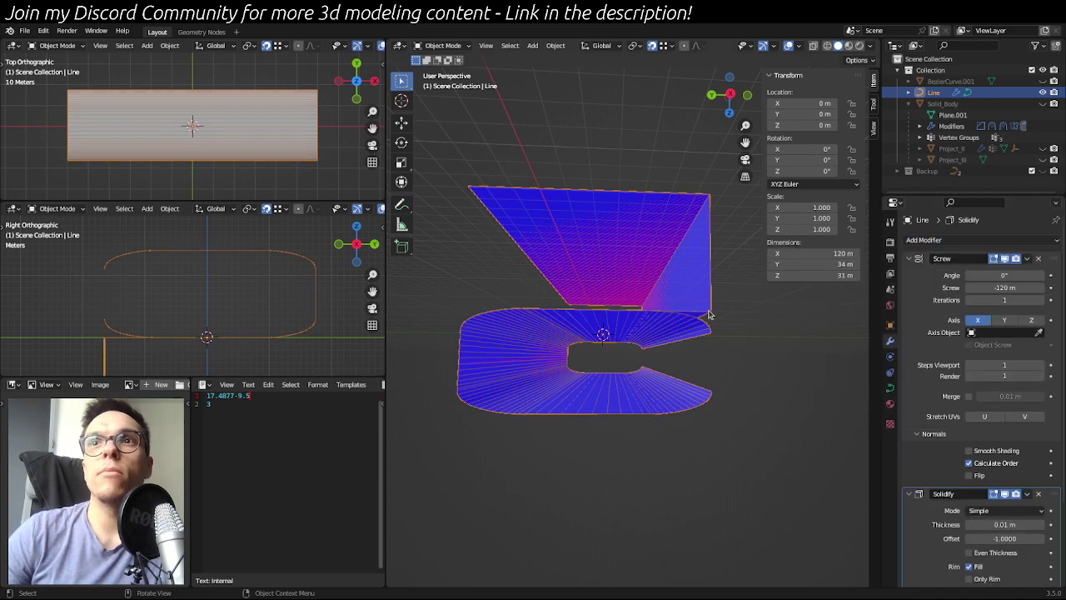
scroll(928, 467, down, 4)
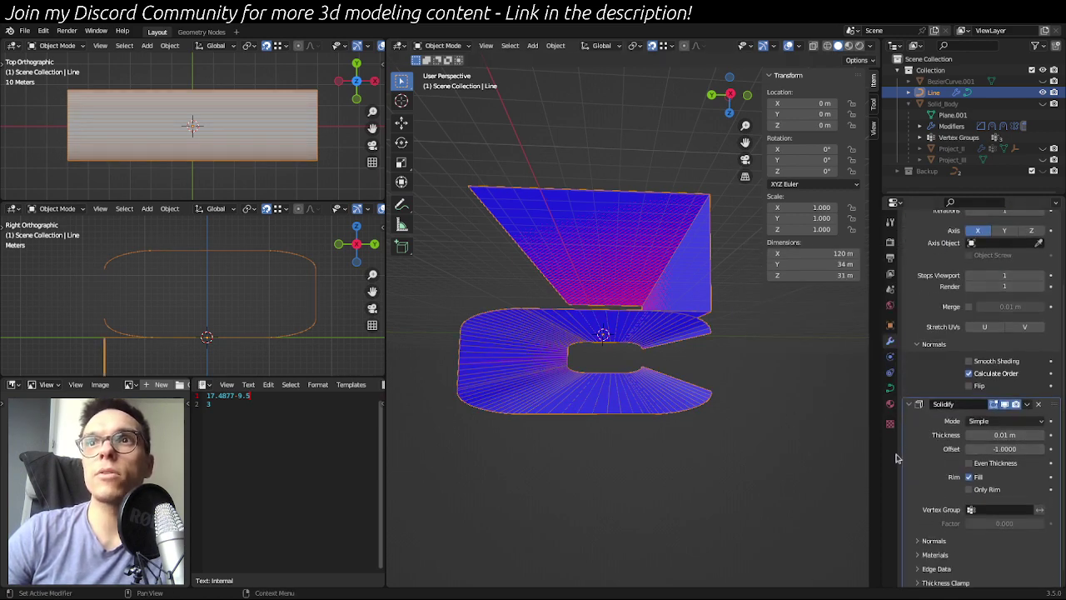
middle_drag(663, 445, 566, 254)
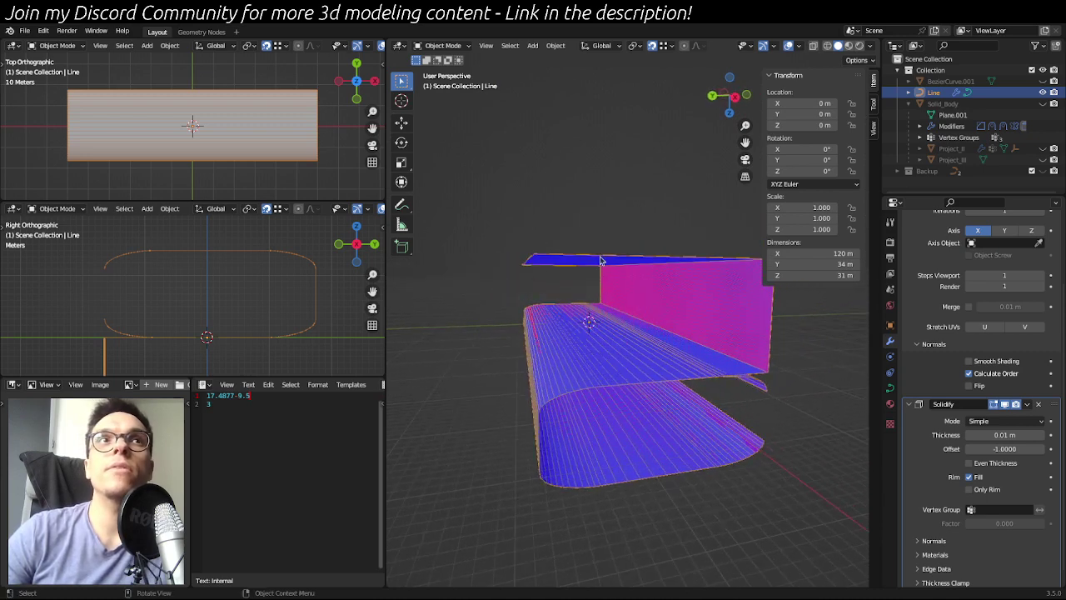
- Compare Line's face orientation with the Solidify modifier hidden and shown in the viewport, looking from the open end and below
click(1004, 404)
middle_drag(750, 371, 583, 333)
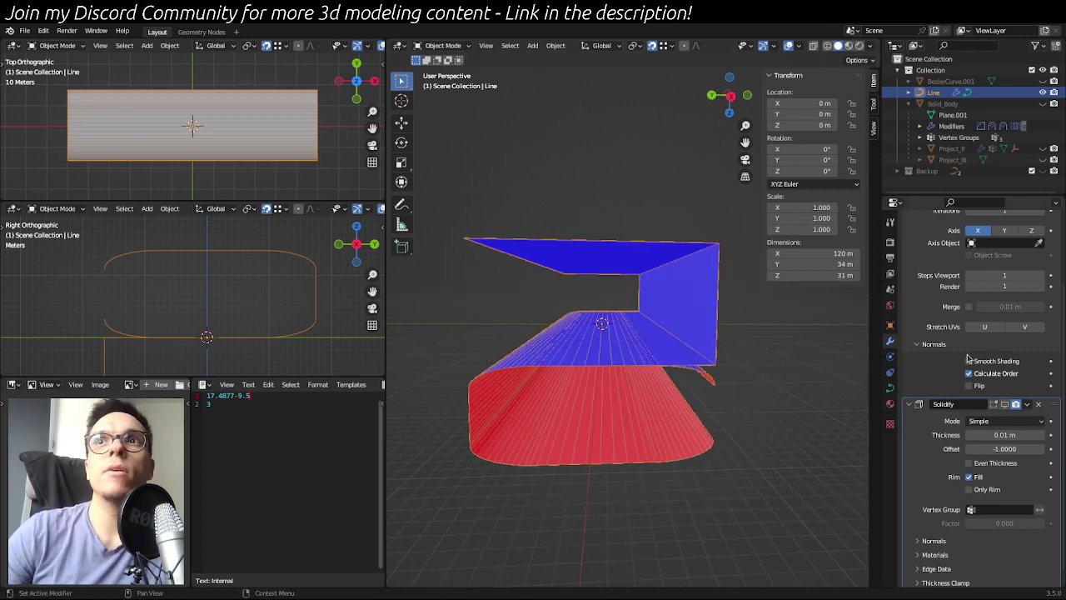
click(1005, 404)
mouse_move(699, 462)
middle_down()
mouse_move(769, 433)
mouse_move(734, 455)
mouse_move(683, 451)
middle_up()
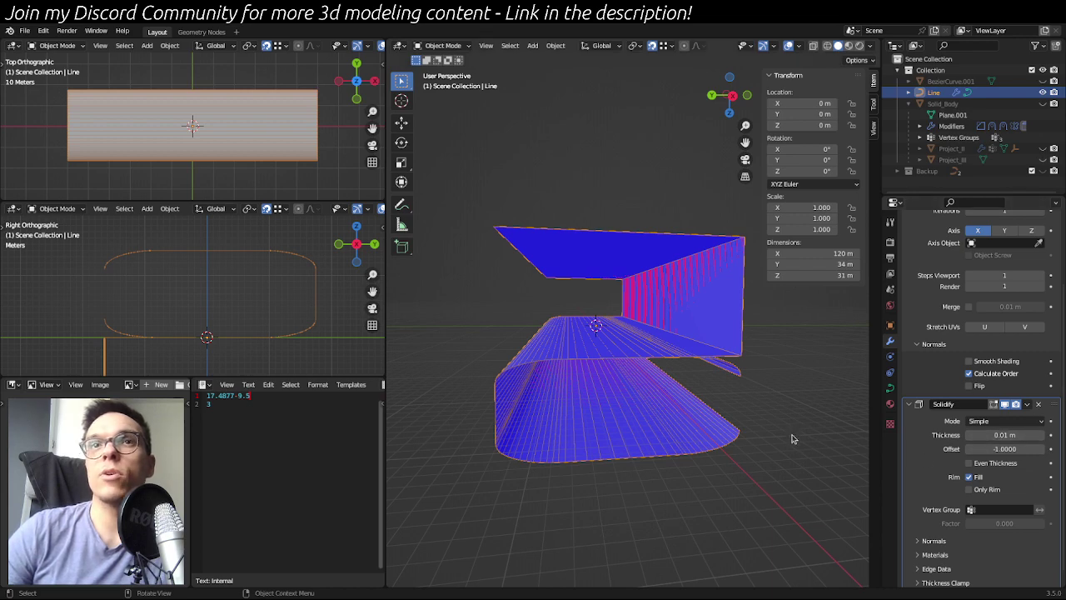
middle_drag(793, 437, 786, 419)
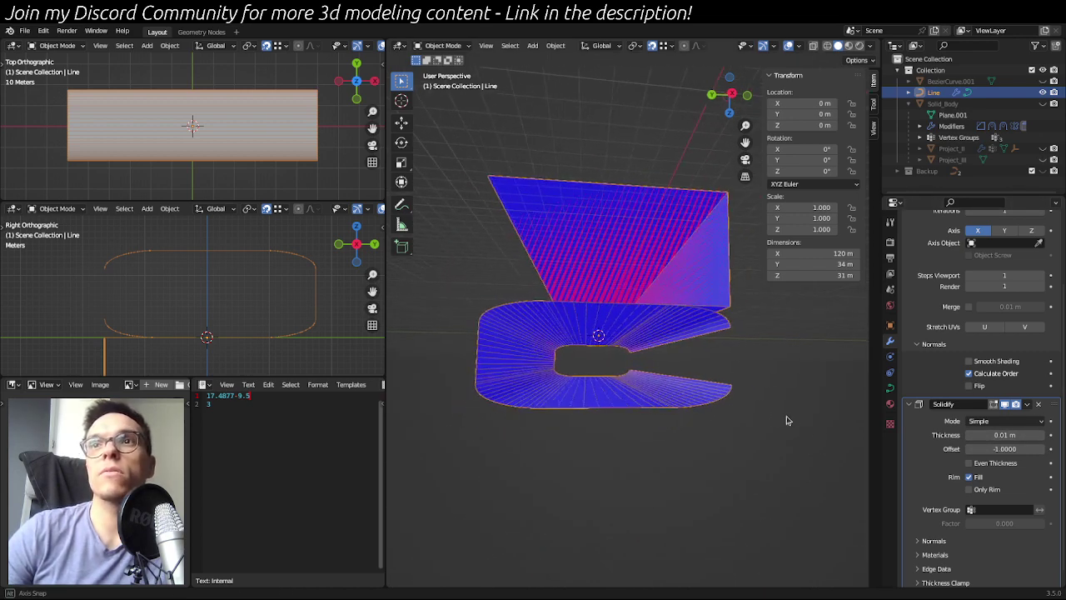
- Enable Even Thickness in Line's Solidify modifier, raise its thickness to about 1.79 m, and deselect the thickened body
scroll(922, 465, down, 1)
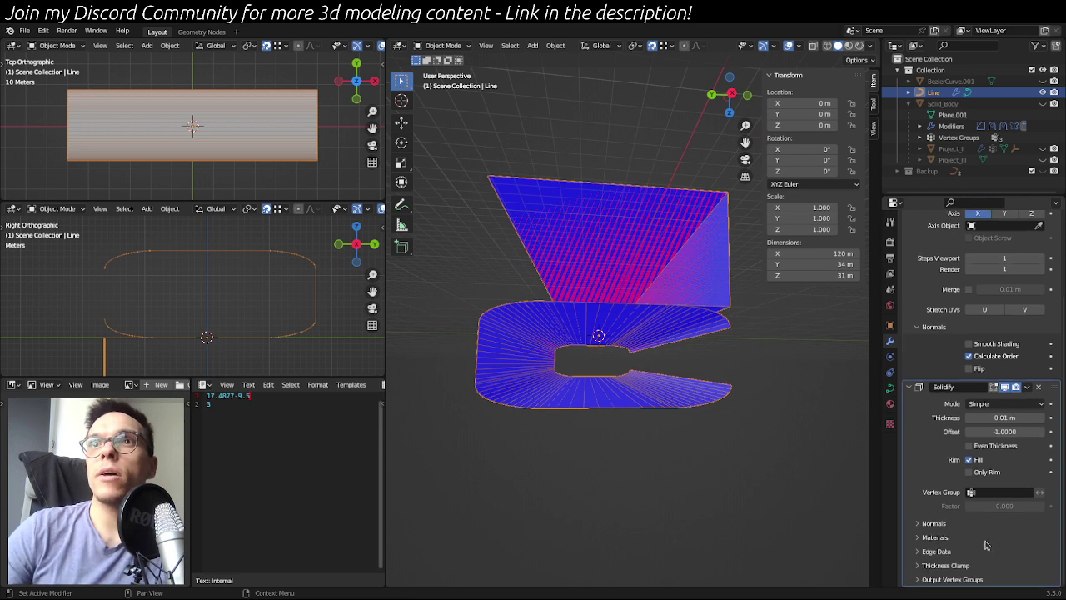
click(941, 523)
scroll(964, 540, down, 1)
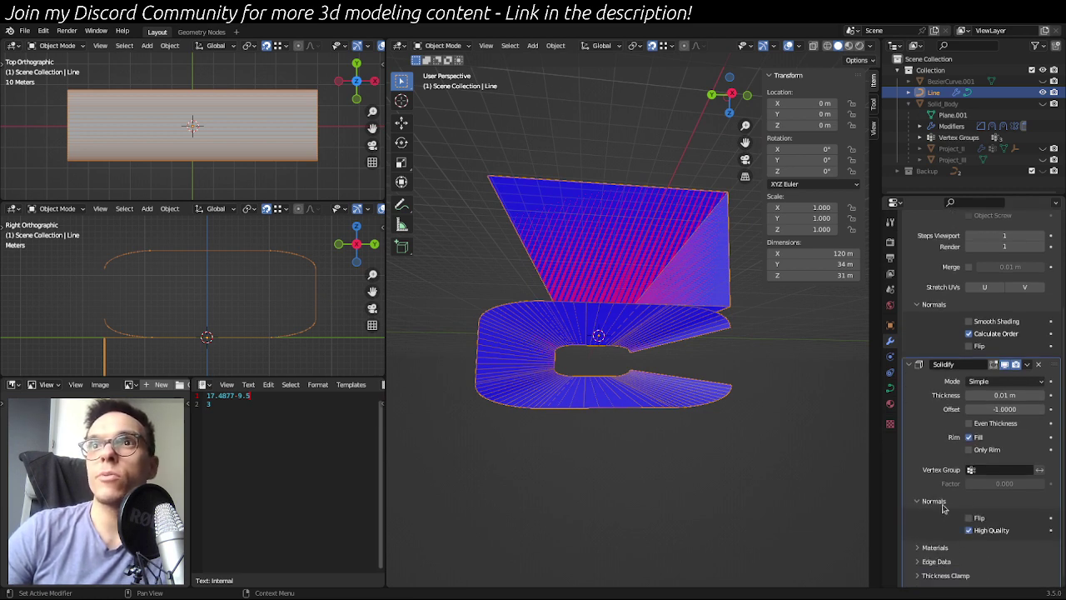
click(968, 423)
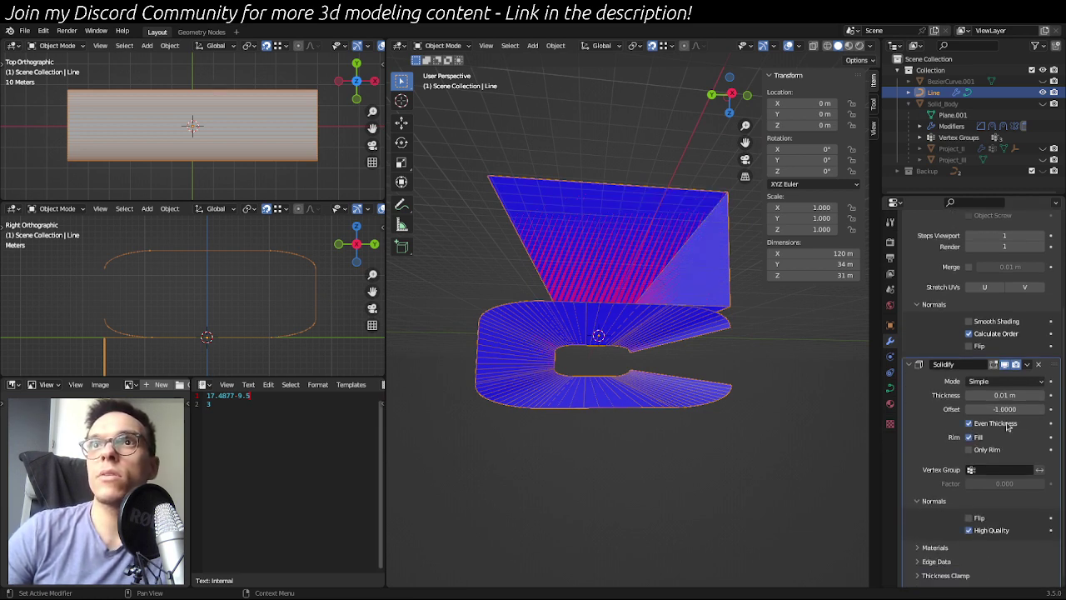
click(926, 500)
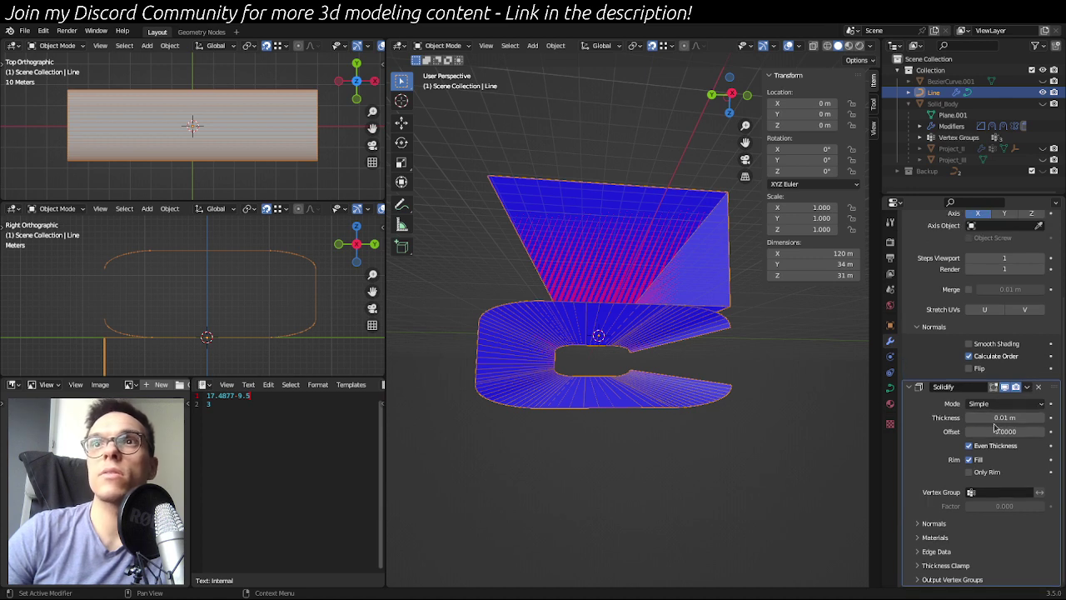
drag(999, 417, 1036, 417)
middle_drag(735, 319, 767, 354)
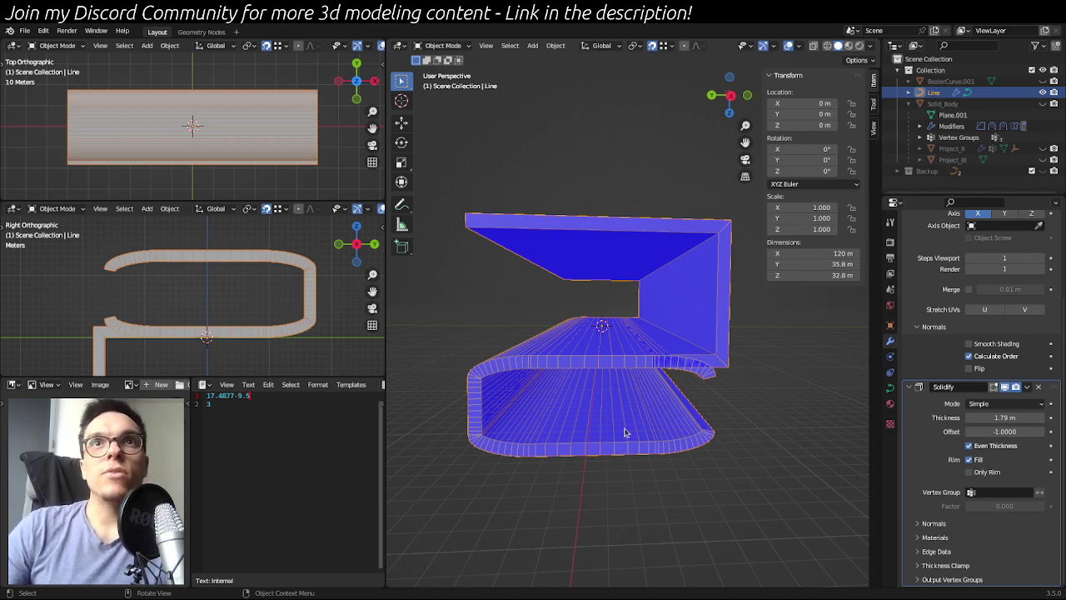
mouse_move(718, 406)
middle_down()
mouse_move(733, 410)
mouse_move(717, 403)
middle_up()
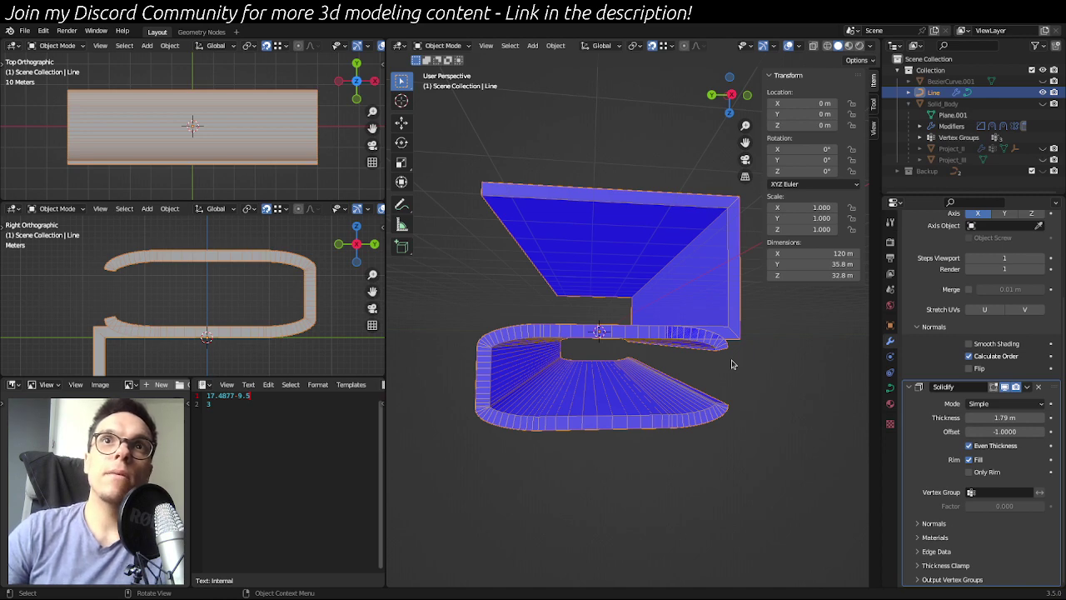
scroll(644, 316, up, 3)
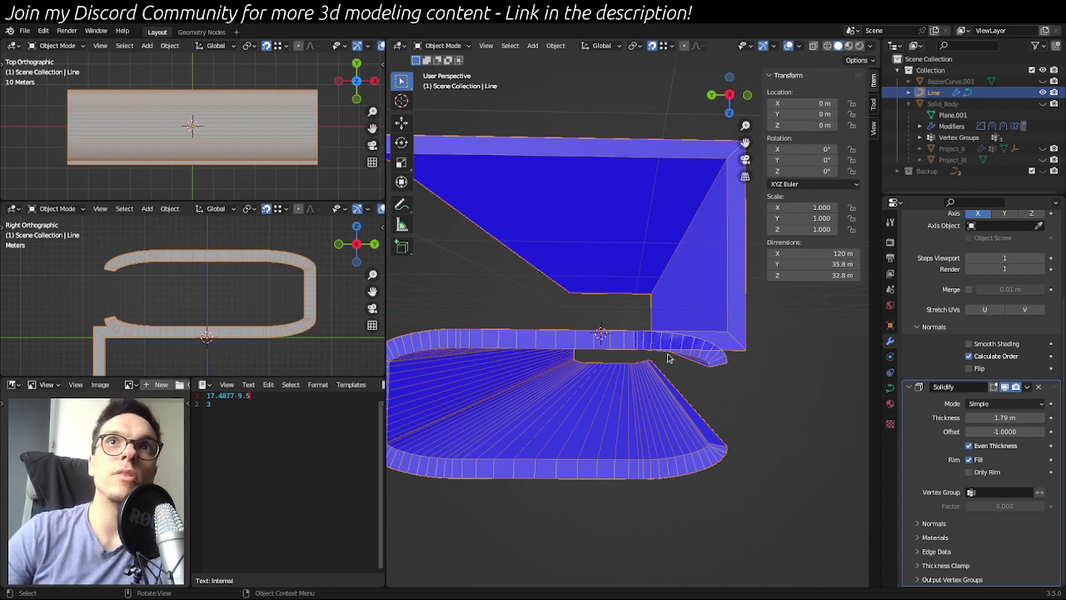
click(721, 421)
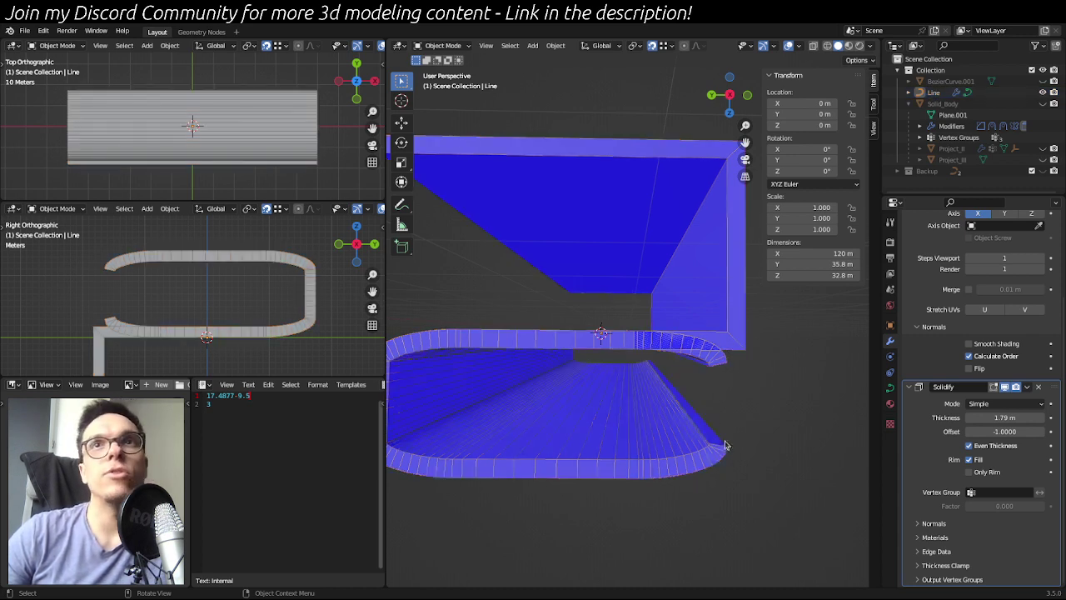
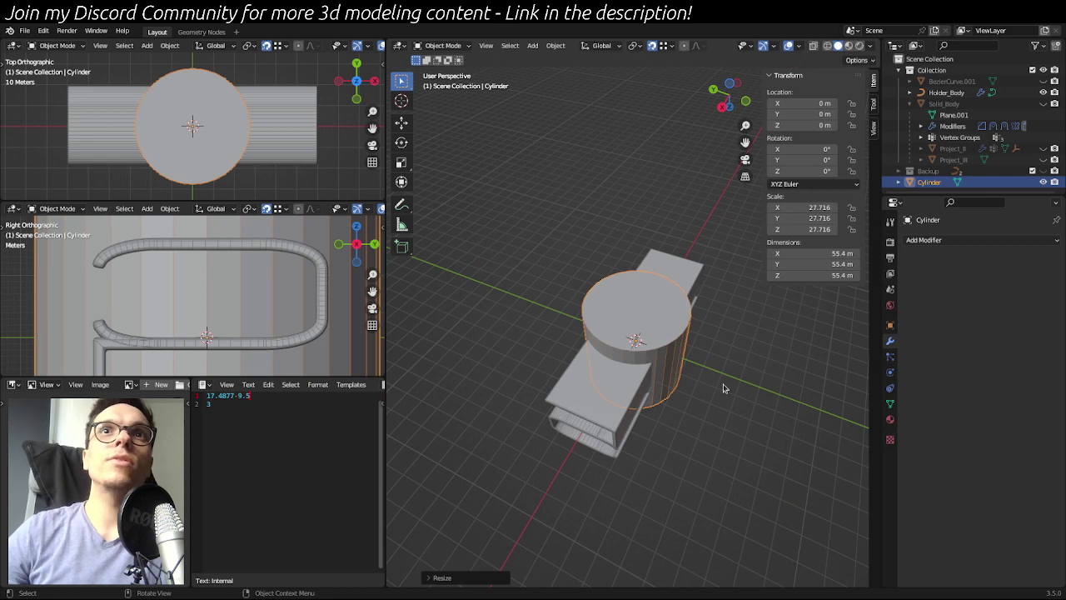
middle_drag(642, 431, 687, 318)
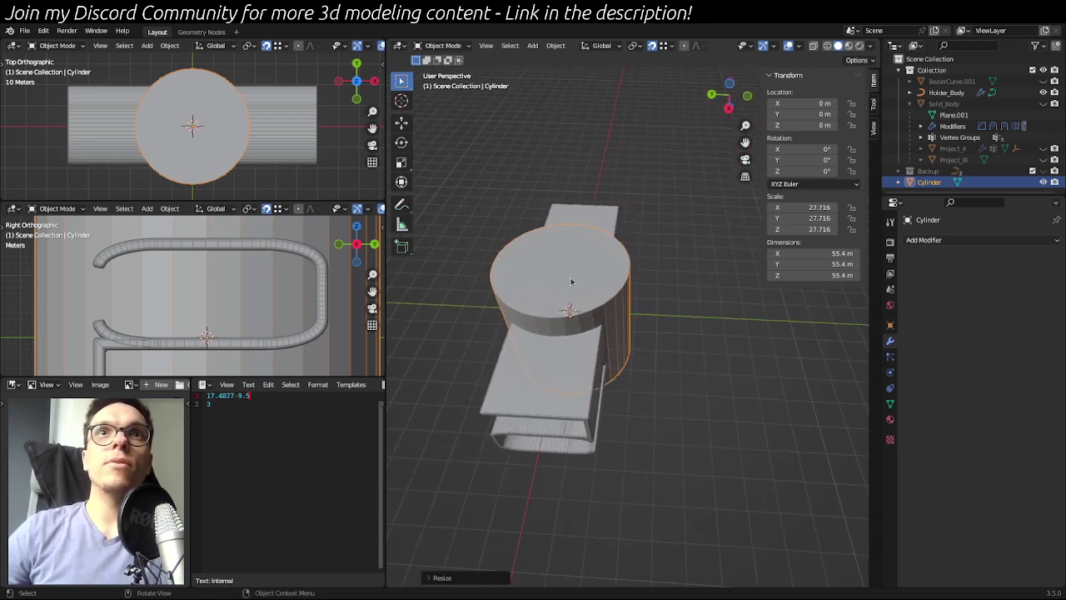
middle_drag(547, 322, 605, 334)
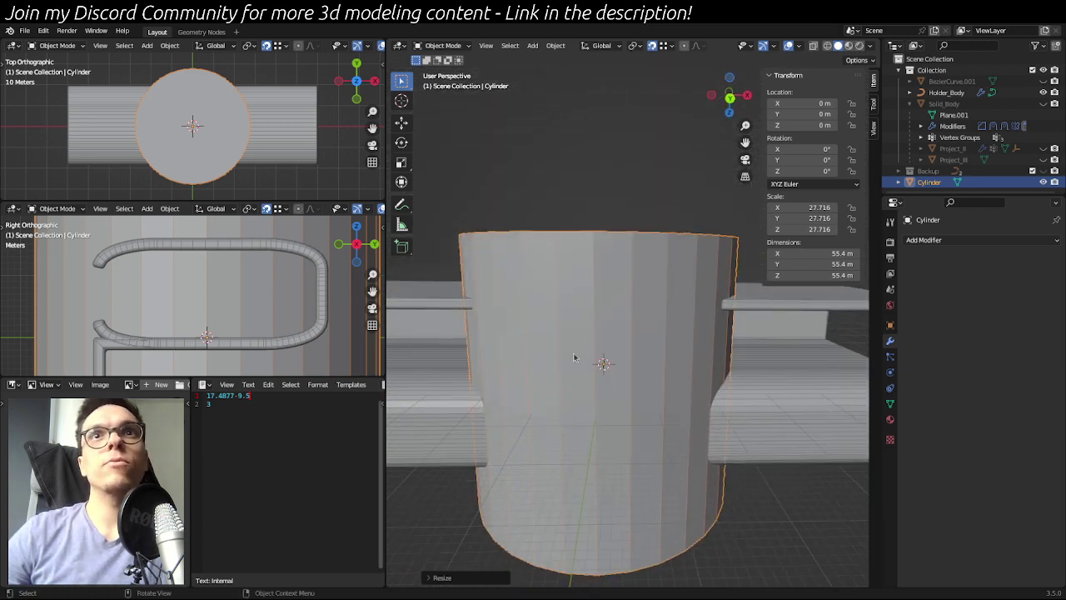
middle_drag(705, 367, 505, 464)
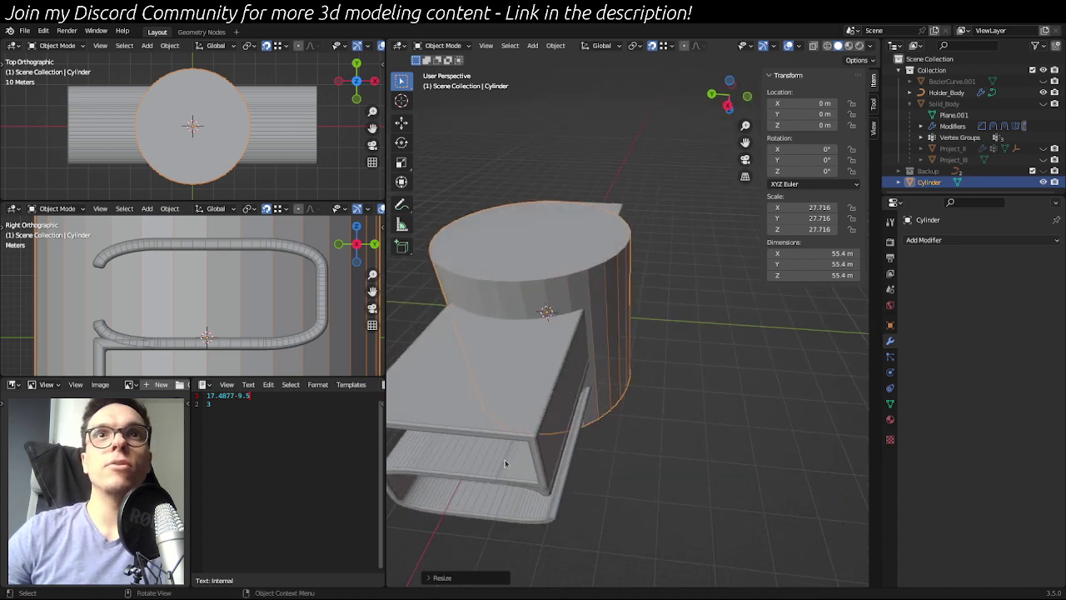
key(g)
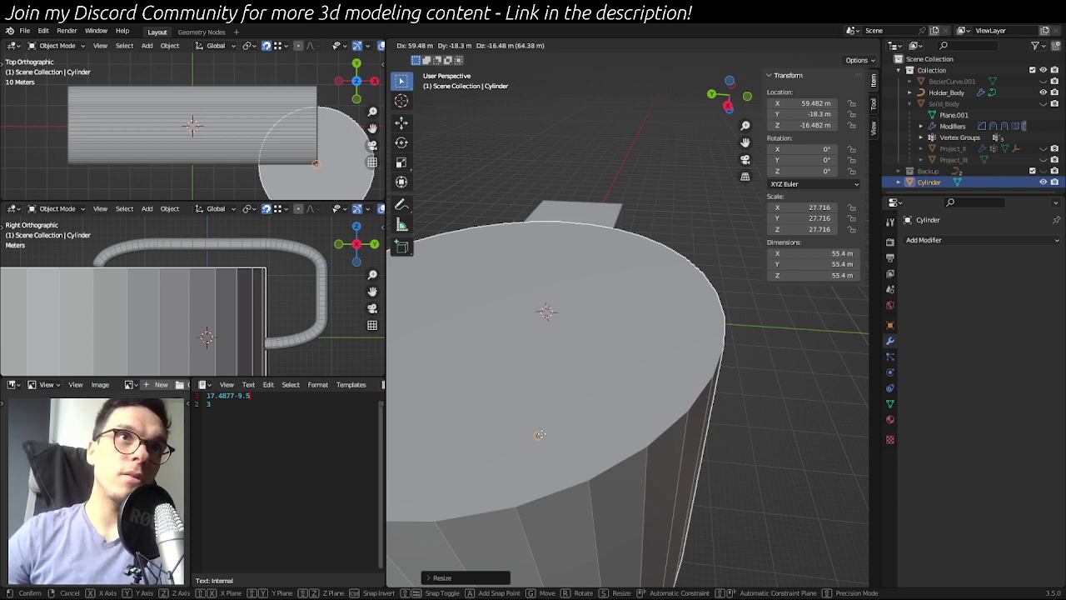
key(Escape)
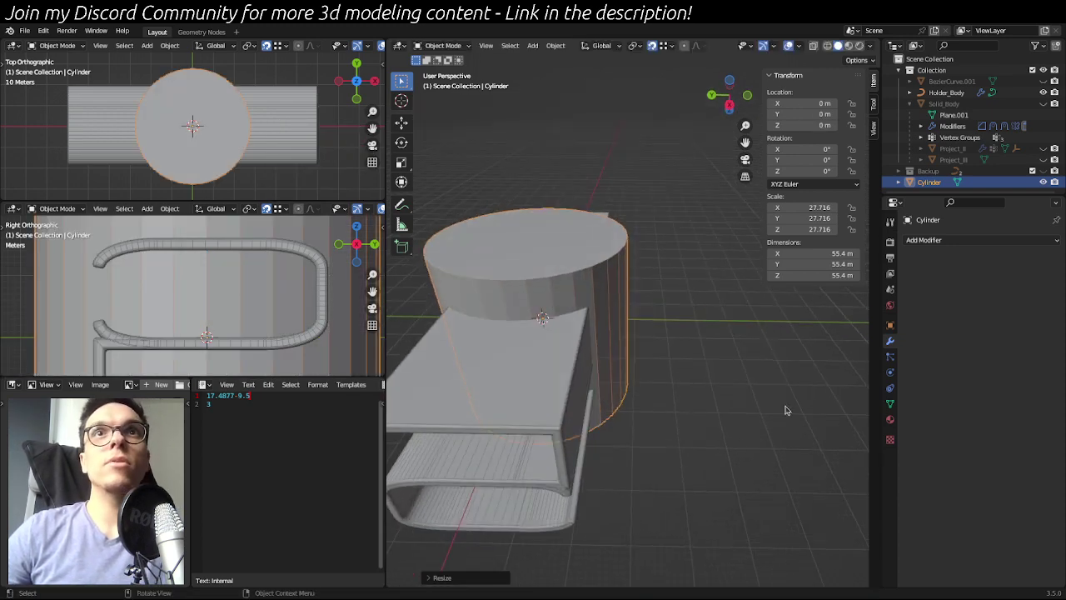
middle_drag(607, 508, 652, 370)
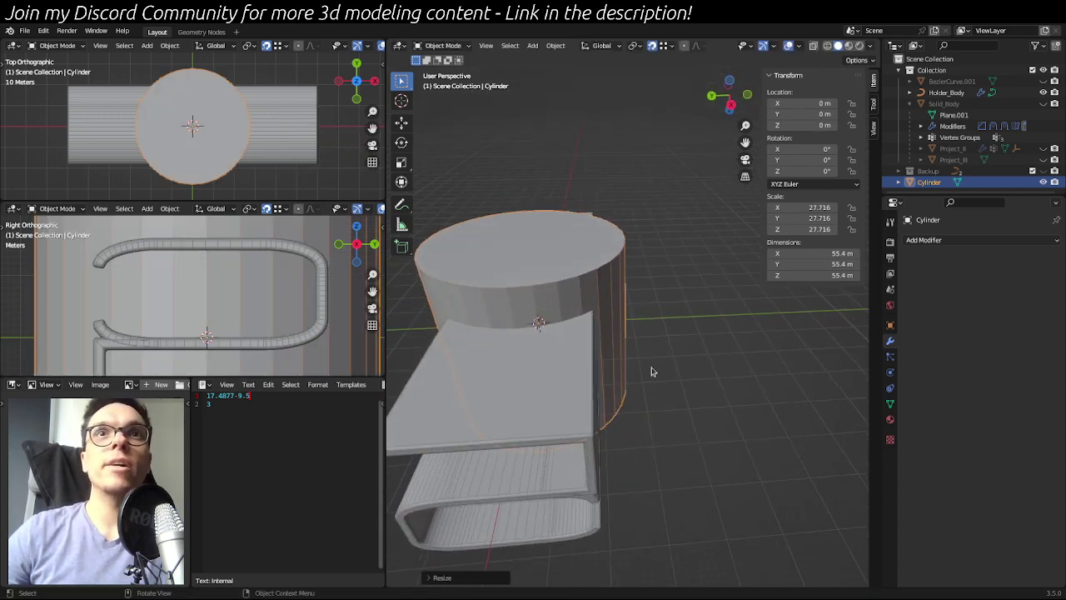
key(g)
key(y)
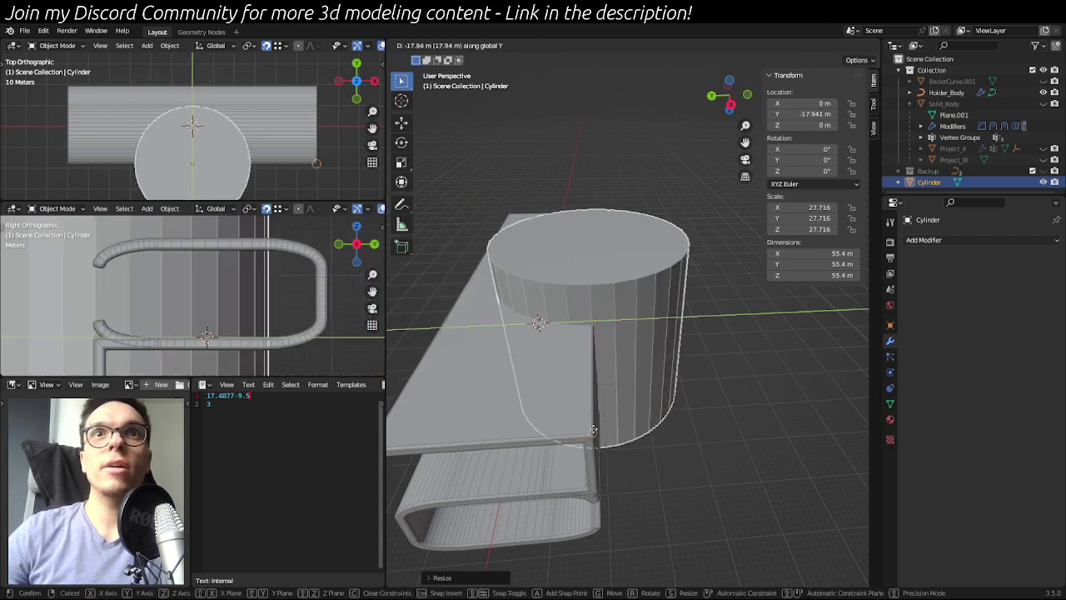
click(499, 424)
key(Tab)
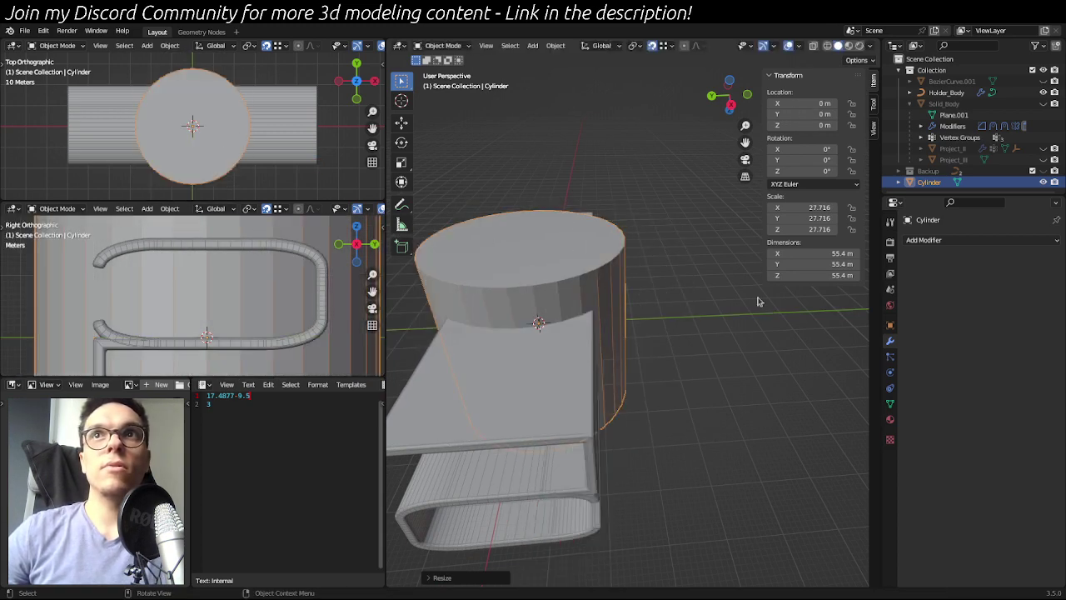
key(Tab)
- Hide Holder_Body's Bevel modifier in the viewport and move the Cylinder along Y to -18.3 m, snapping to the body's outer corner
click(528, 419)
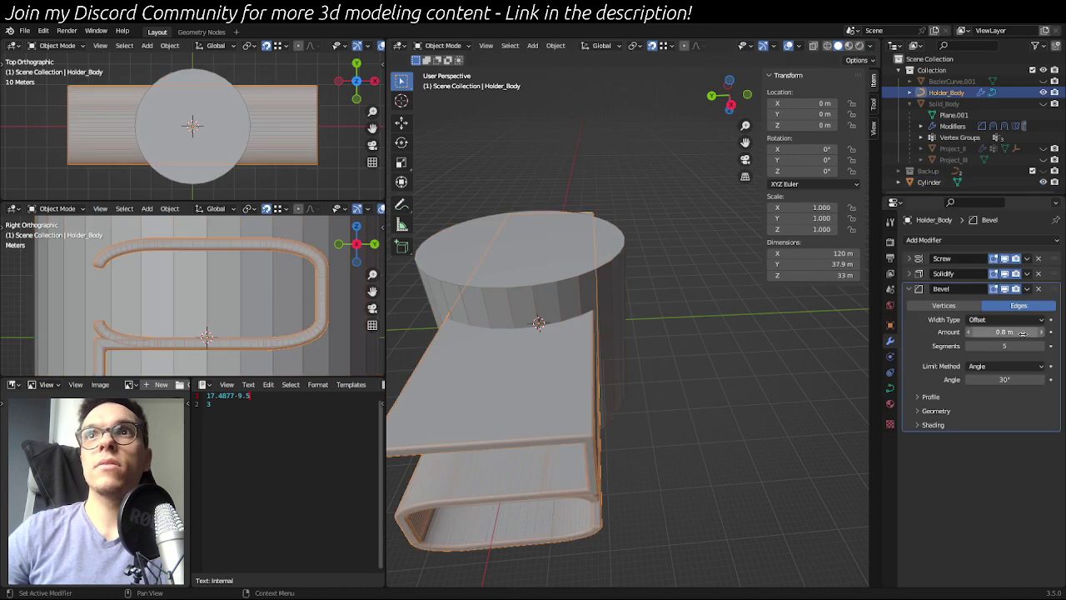
click(1012, 291)
click(557, 302)
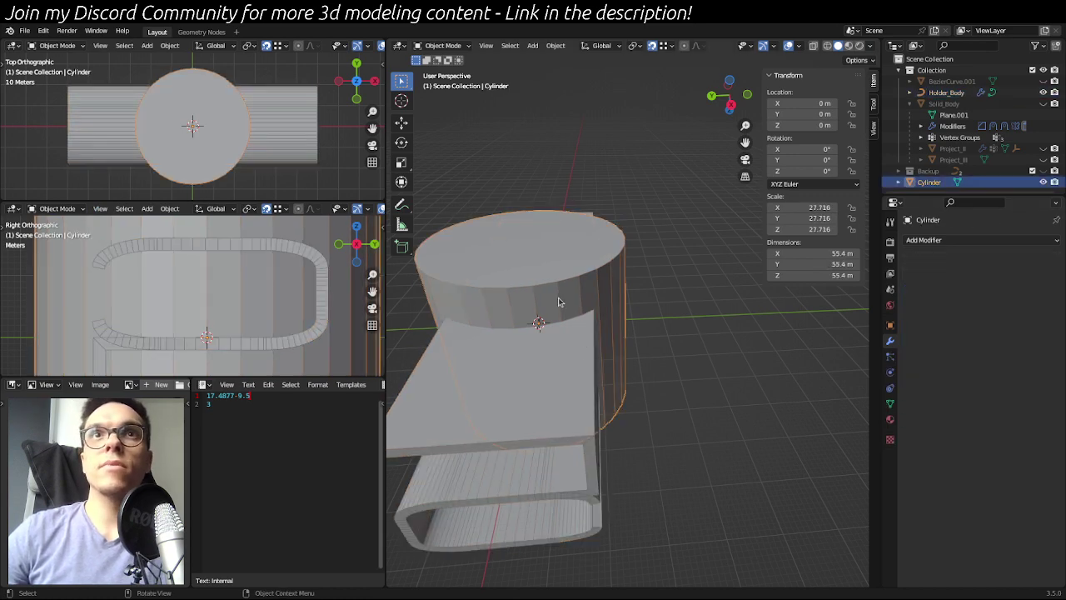
key(Tab)
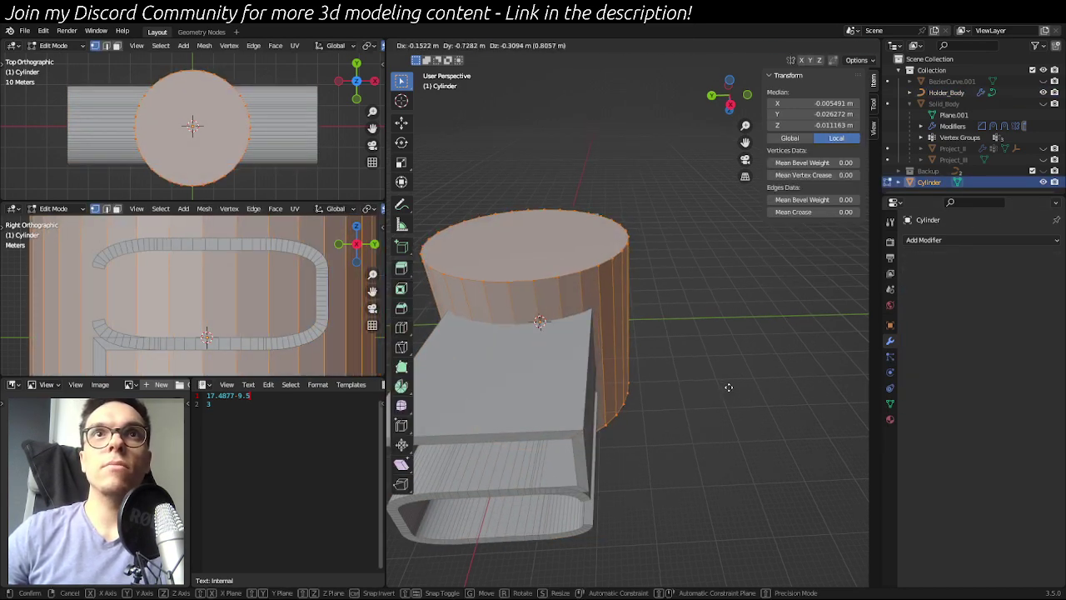
key(Tab)
key(g)
key(y)
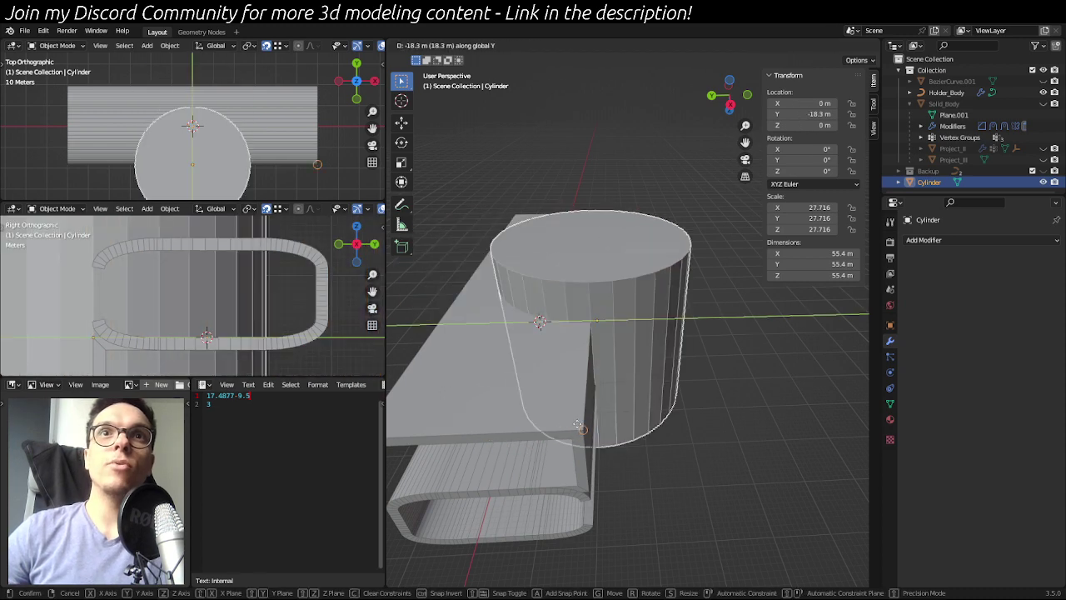
click(577, 426)
middle_drag(577, 426, 608, 392)
scroll(737, 417, down, 2)
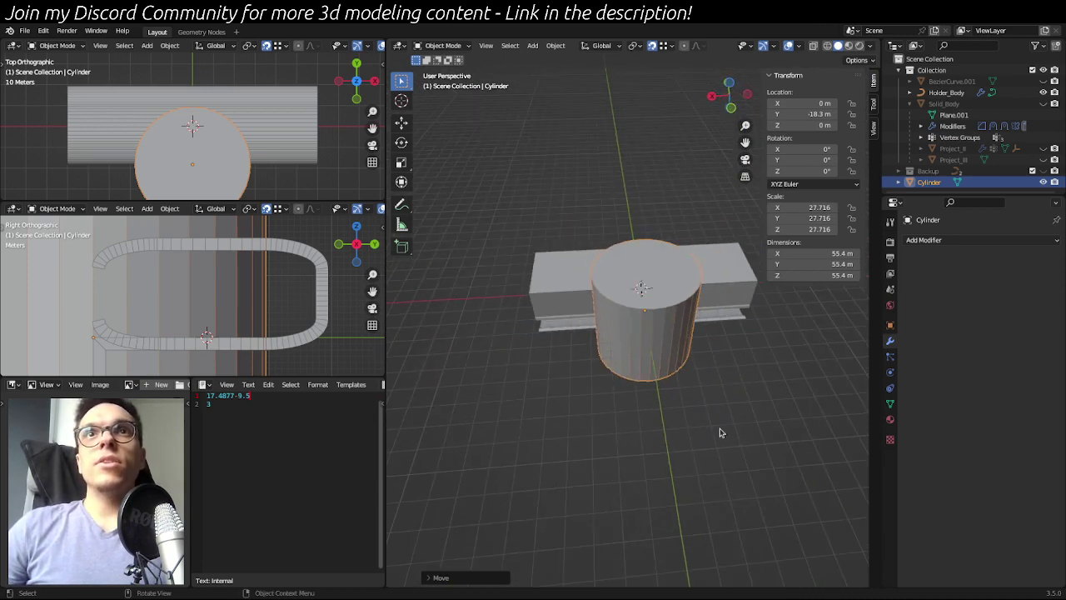
- Stretch the Cylinder along X only into an ellipse about 94.3 m long
middle_drag(691, 416, 514, 297)
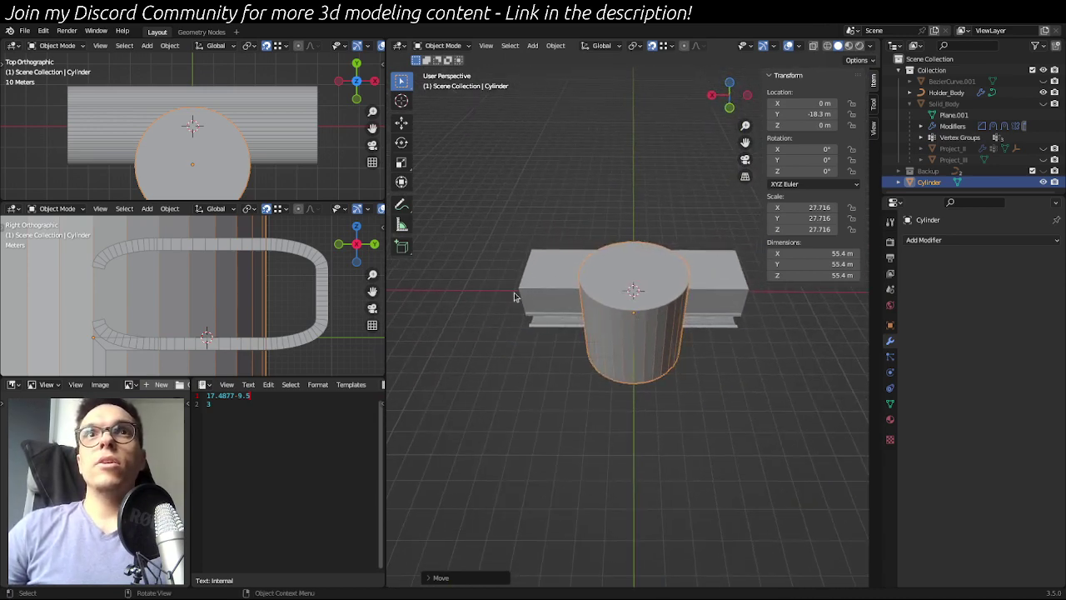
key(s)
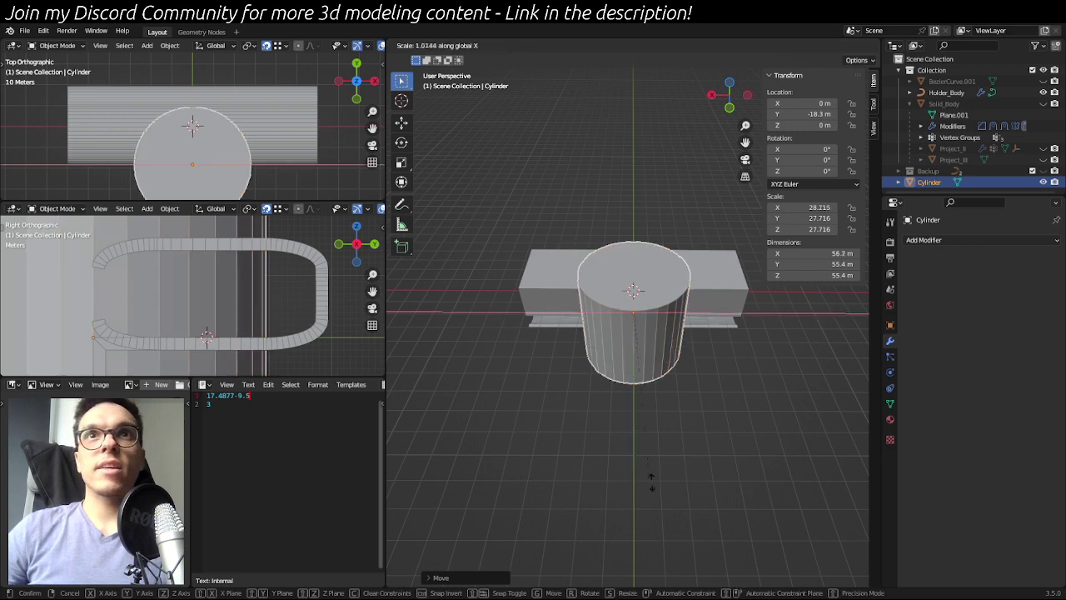
key(x)
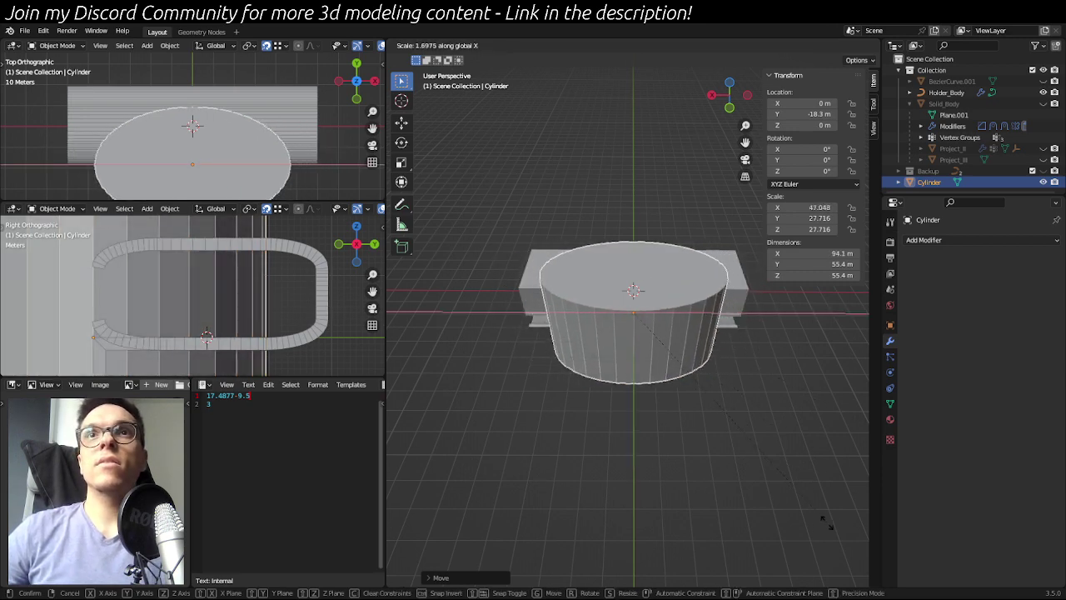
click(827, 521)
middle_drag(619, 416, 821, 270)
scroll(251, 184, down, 1)
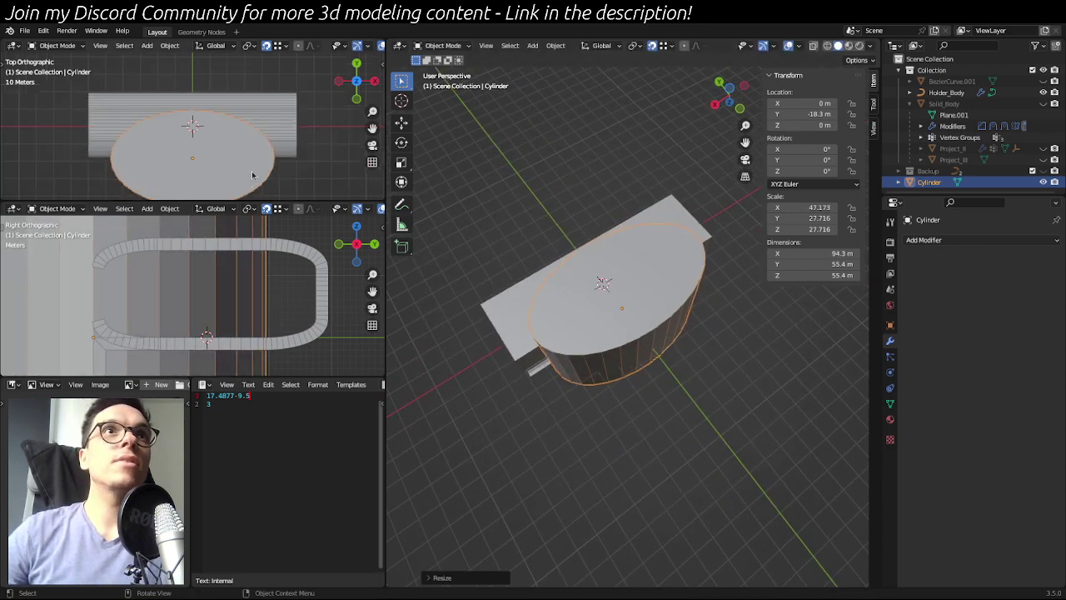
shift+middle_drag(323, 163, 337, 142)
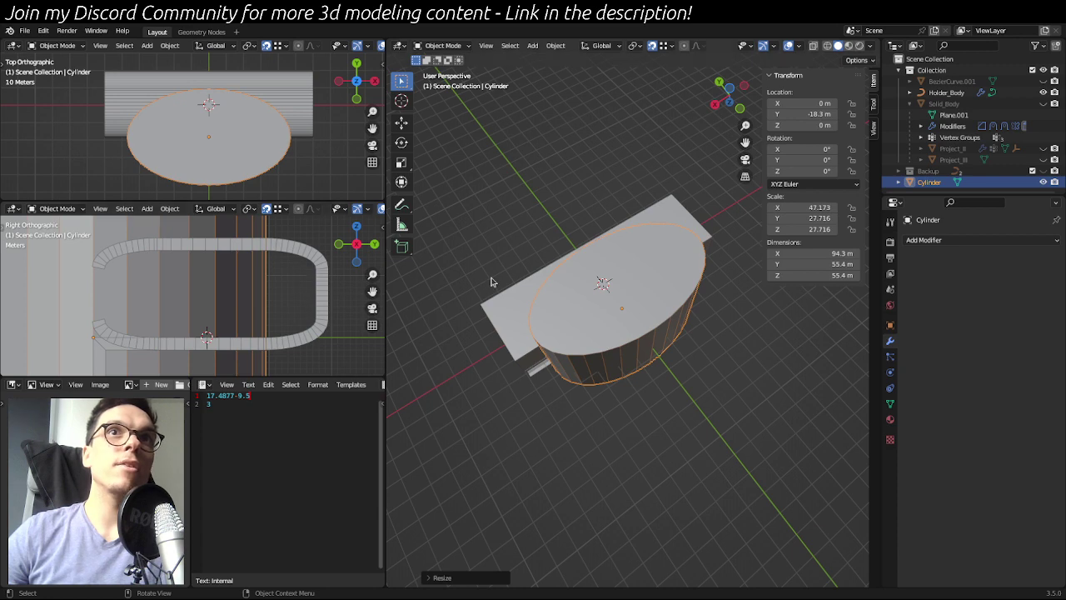
- Examine how the stretched Cylinder overlaps Holder_Body from several angles, selecting each object in turn
middle_drag(456, 255, 530, 212)
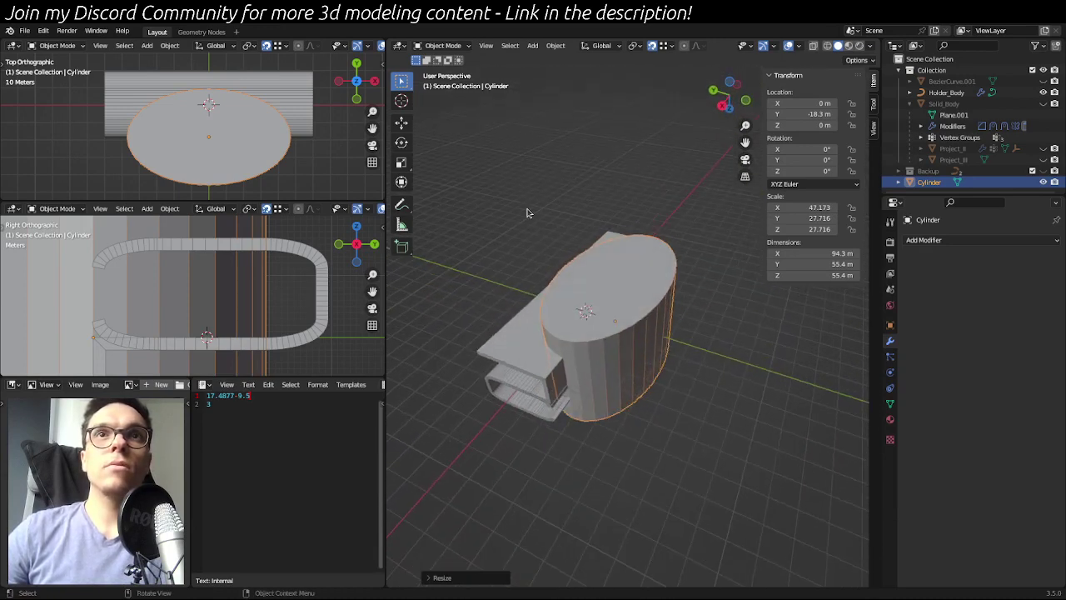
click(565, 445)
middle_drag(564, 458, 654, 442)
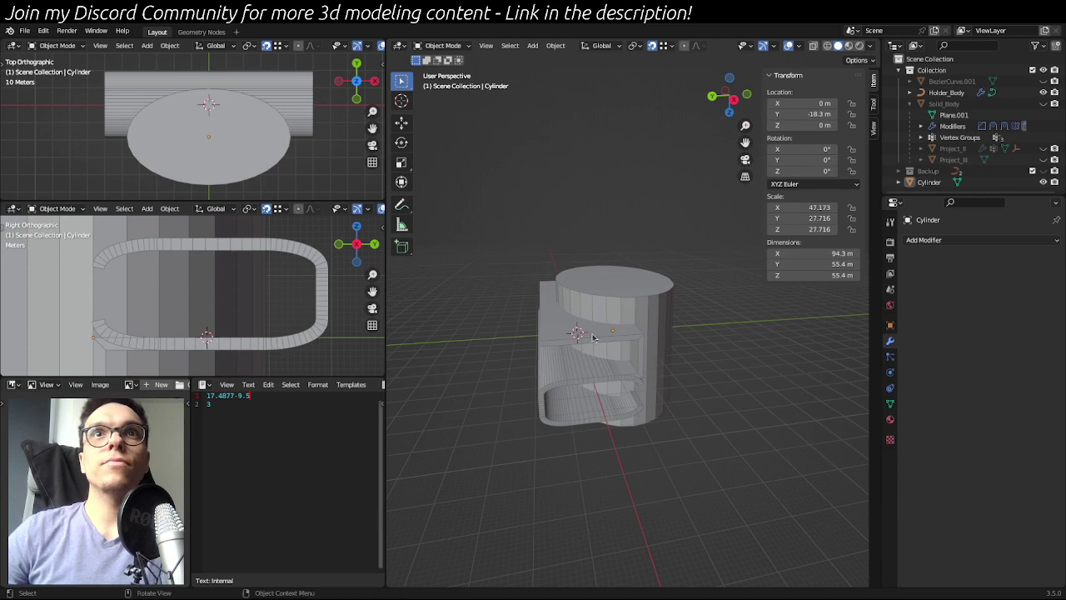
middle_drag(575, 227, 681, 261)
click(681, 266)
middle_drag(809, 419, 695, 409)
click(583, 379)
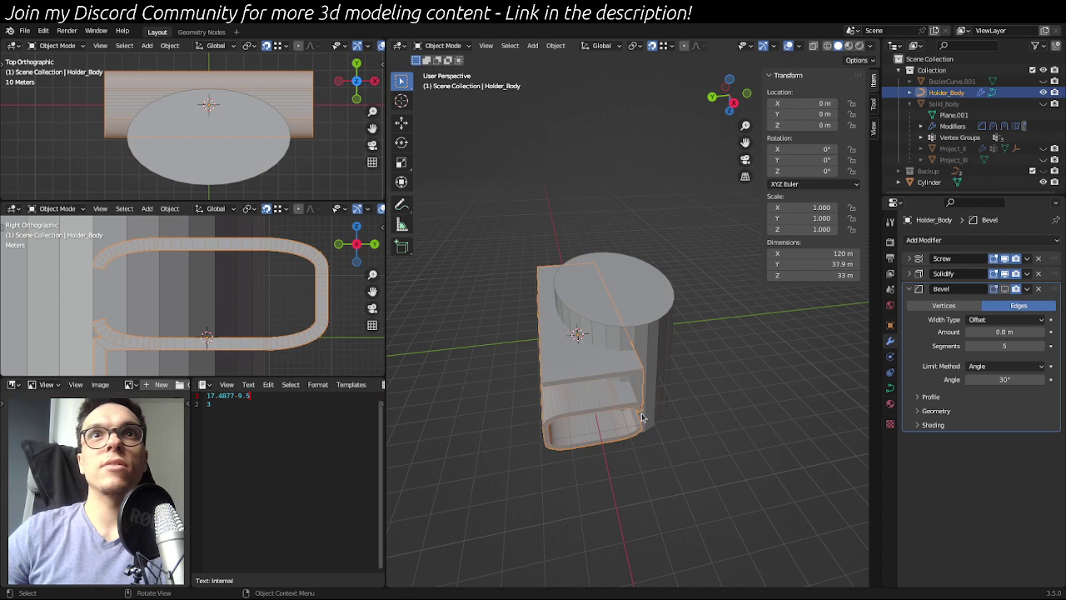
click(981, 241)
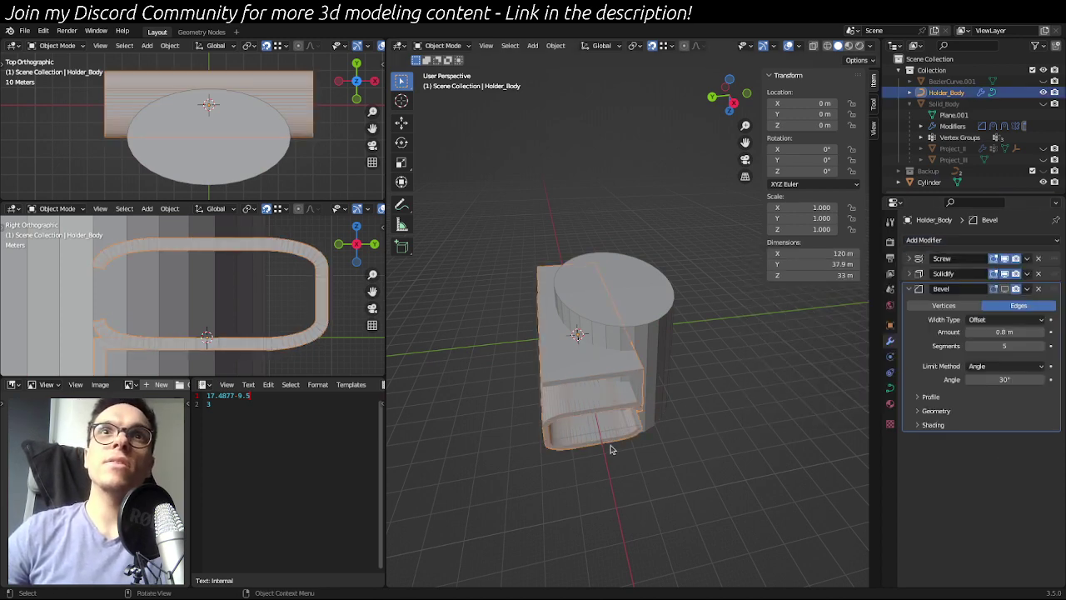
middle_drag(611, 449, 596, 409)
click(640, 325)
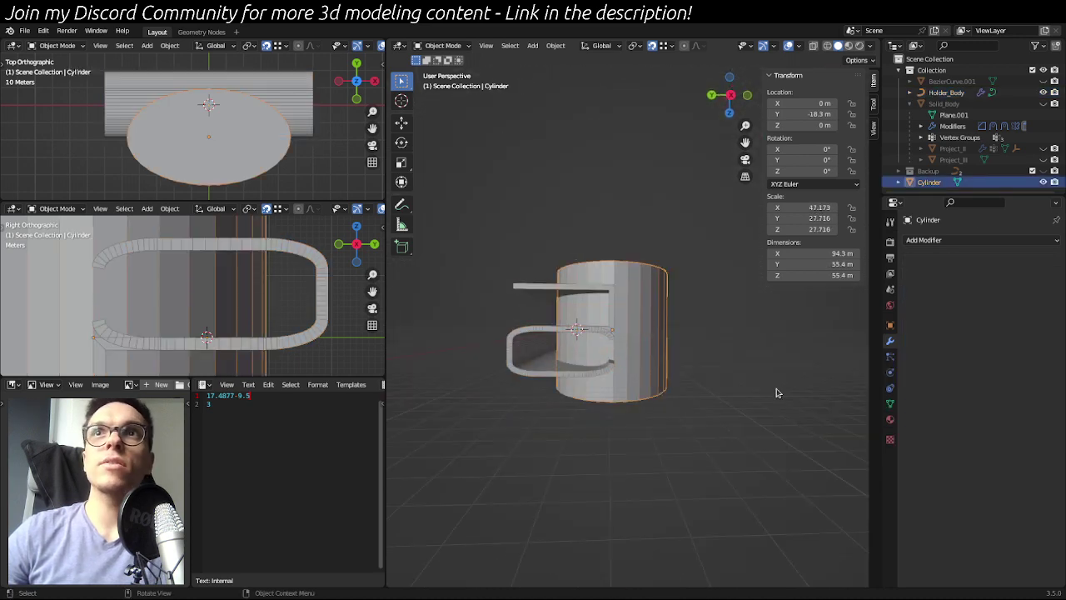
- Examine the meshes of the Cylinder and Holder_Body in Edit Mode from several angles
key(Tab)
middle_drag(724, 357, 552, 336)
key(Tab)
click(552, 336)
key(Tab)
drag(474, 249, 683, 405)
key(Tab)
middle_drag(683, 414, 698, 496)
- Add a Boolean modifier to the Cylinder and open its operand object choices
click(663, 316)
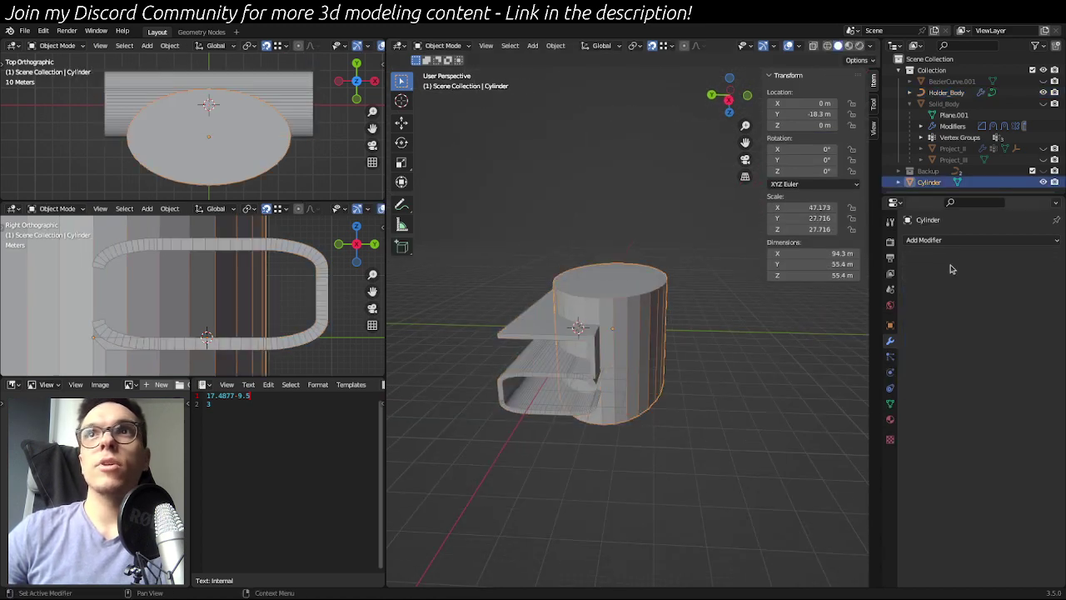
click(983, 241)
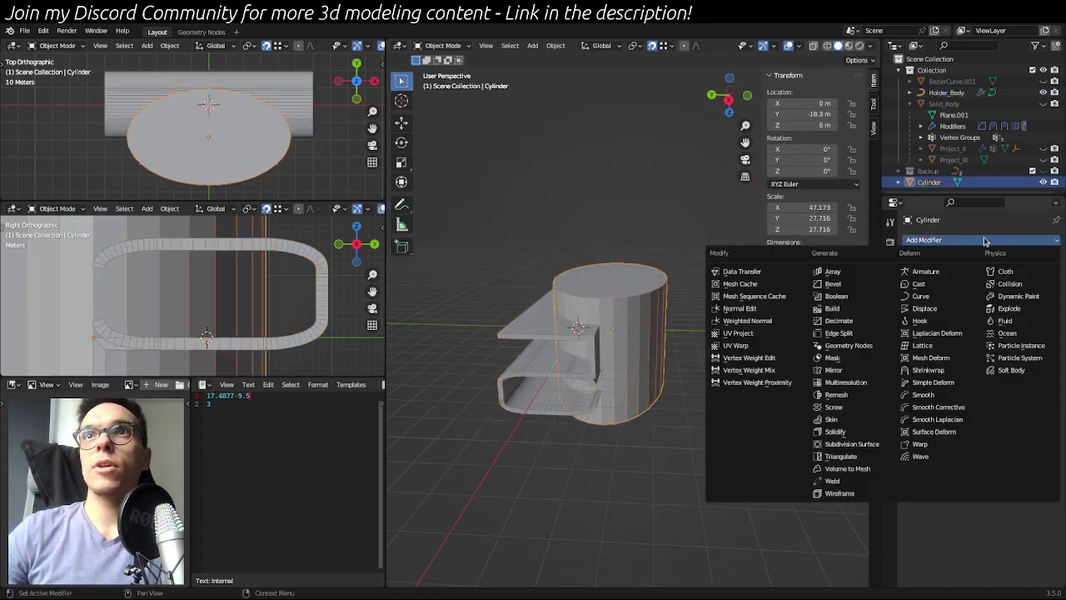
click(836, 296)
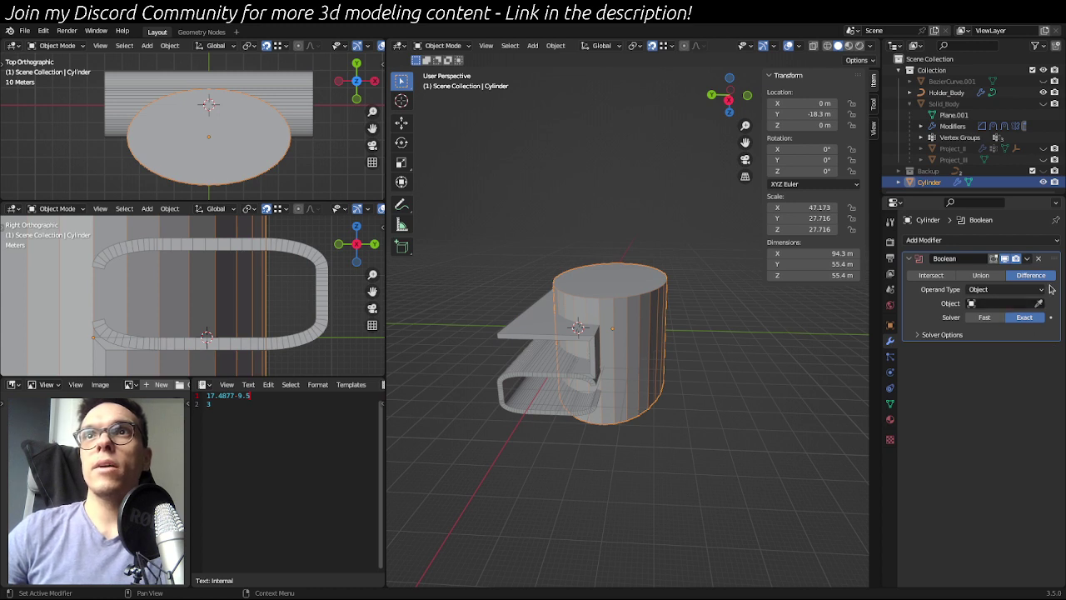
click(991, 303)
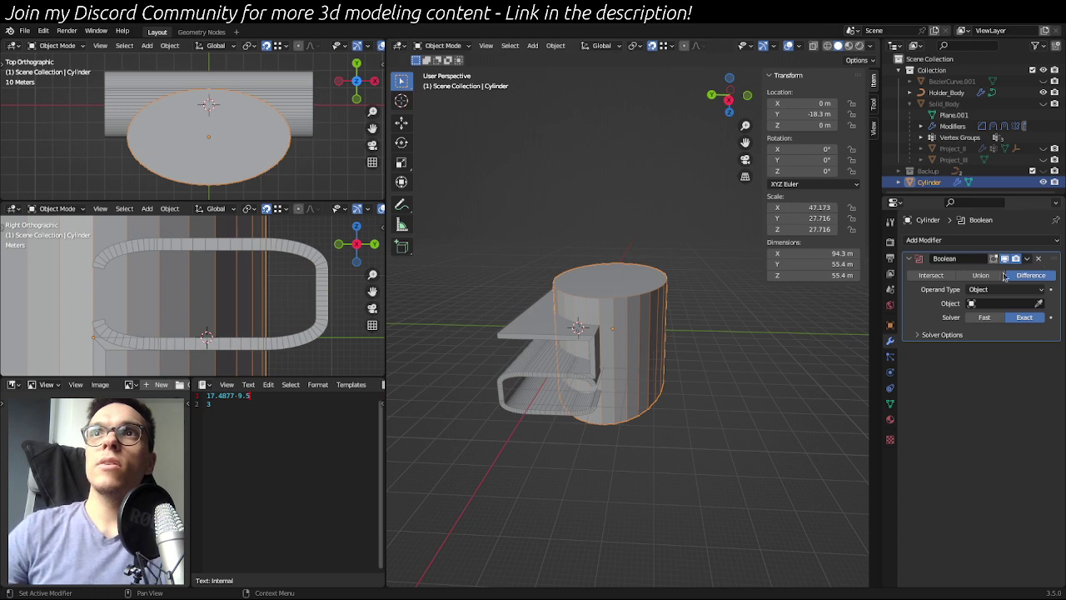
- Select Holder_Body and copy it to make a backup
click(557, 373)
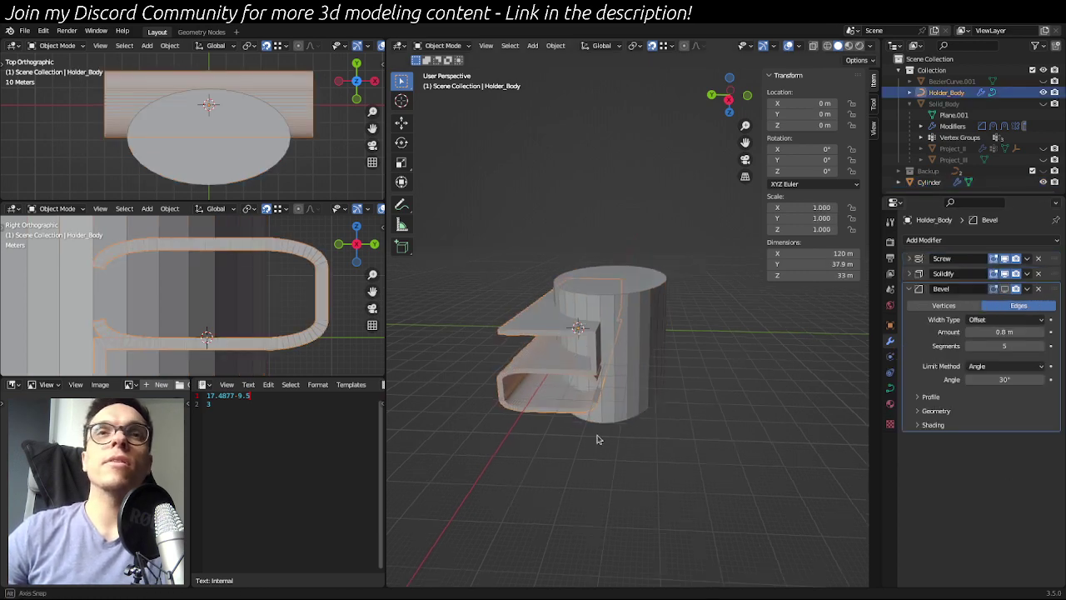
middle_drag(594, 436, 607, 398)
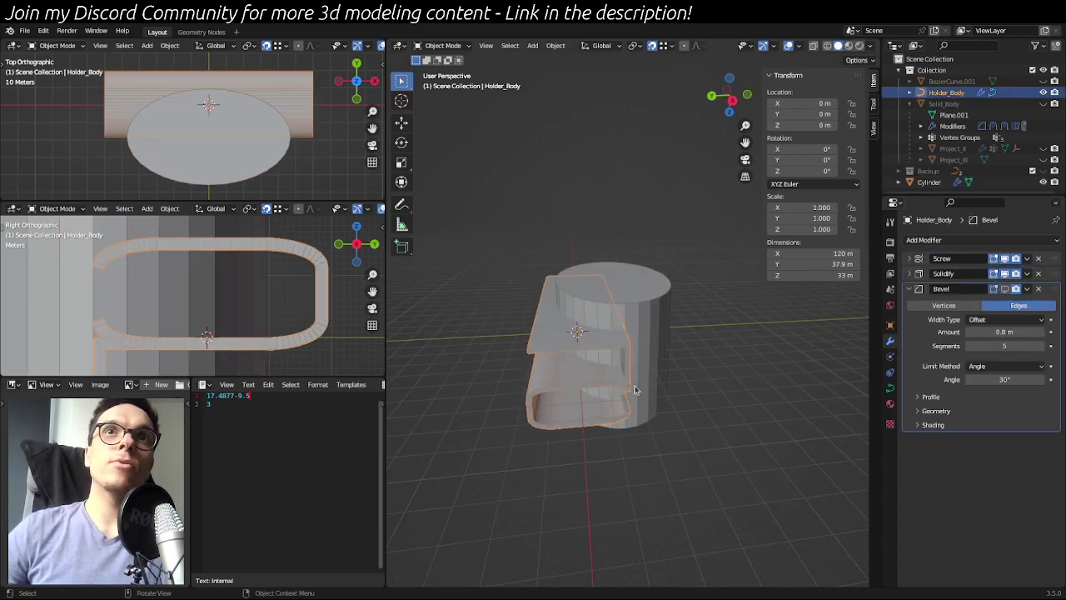
right_click(666, 395)
mouse_move(664, 393)
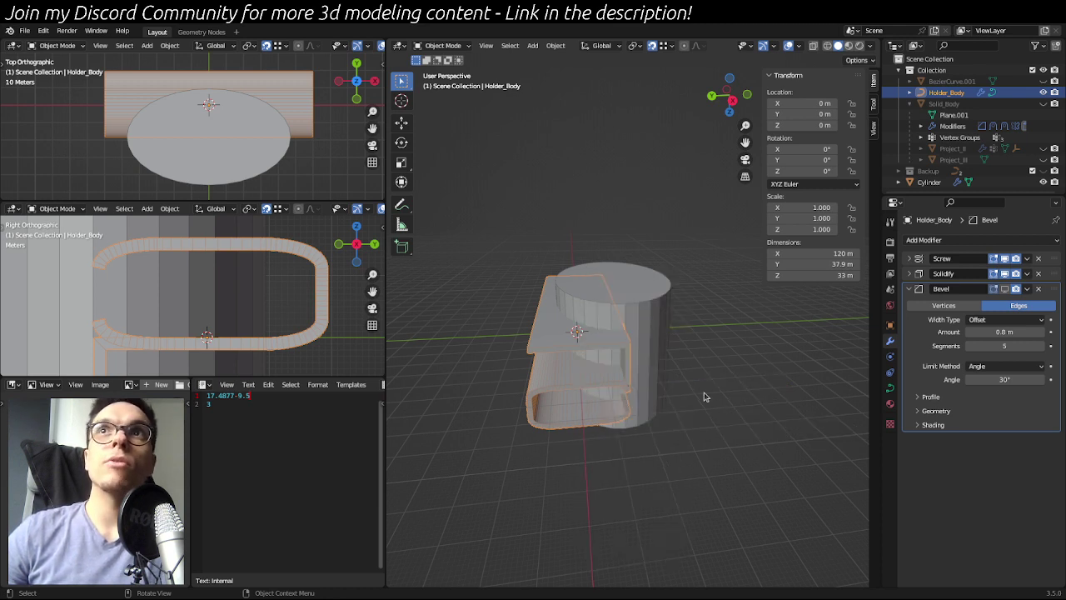
click(704, 396)
click(964, 94)
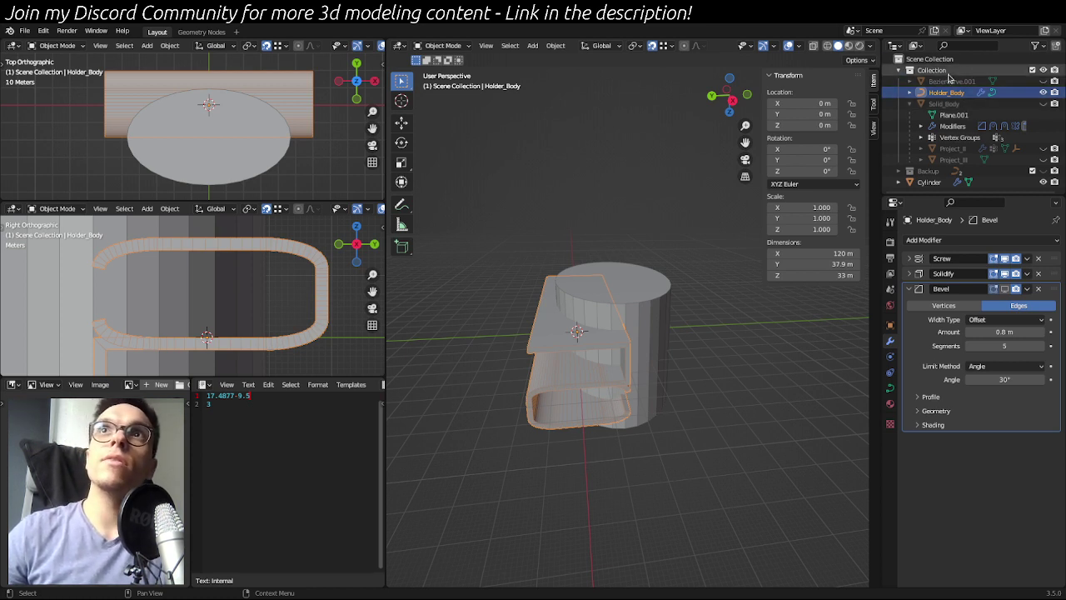
key(ctrl+c)
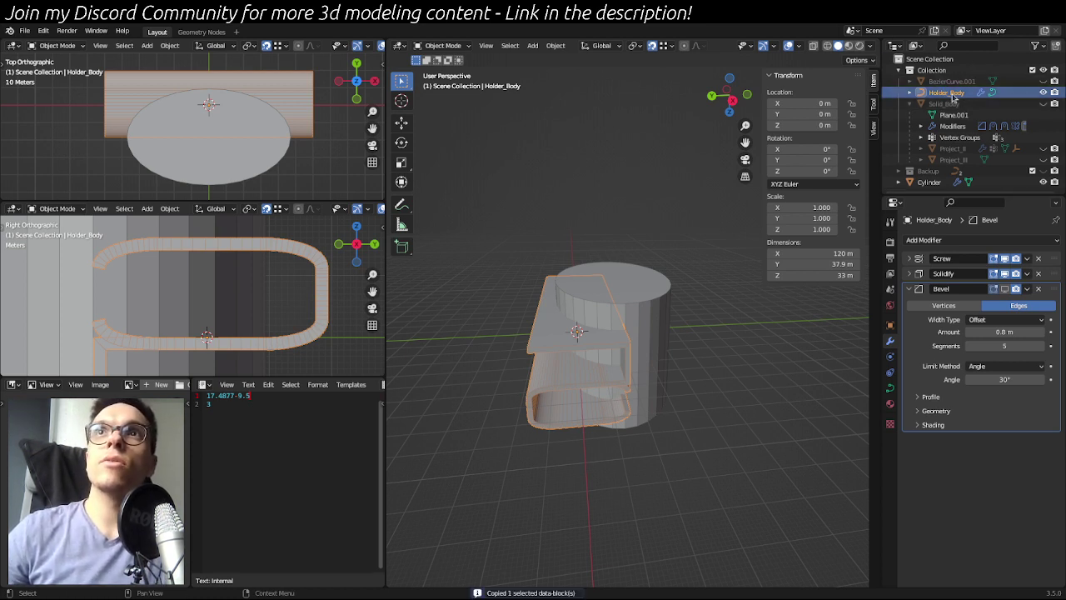
- Paste the copied Holder_Body and move the duplicate into the Backup collection
click(910, 171)
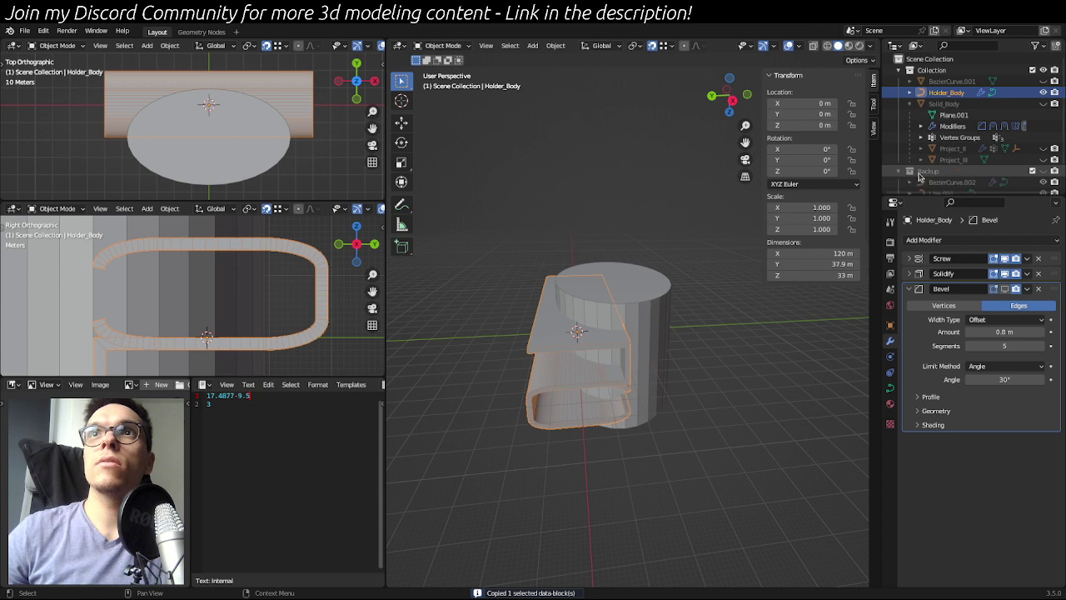
scroll(919, 177, down, 1)
click(950, 160)
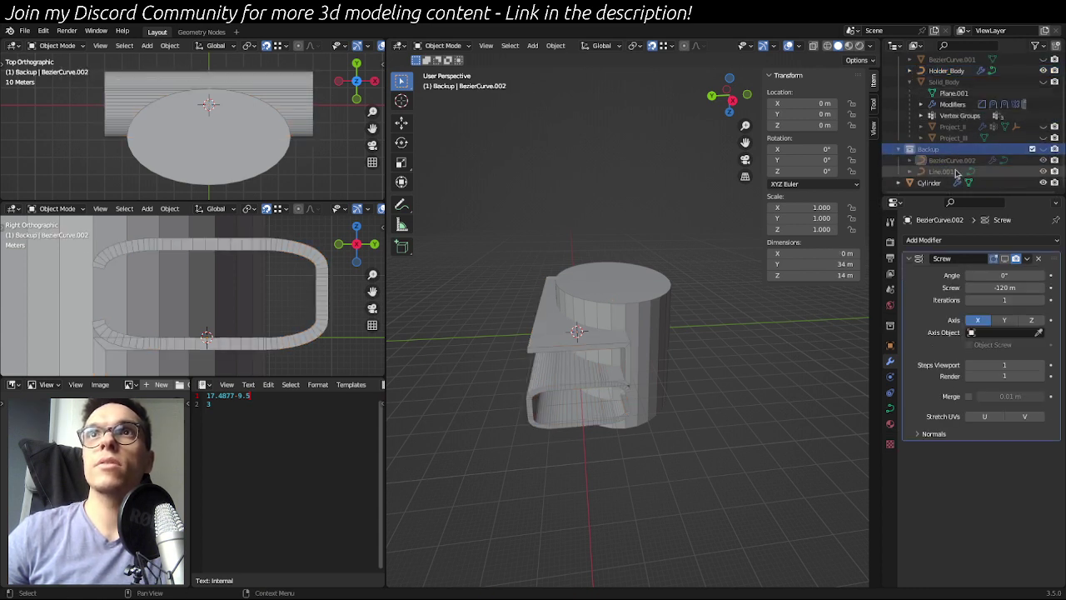
key(ctrl+v)
scroll(948, 160, down, 1)
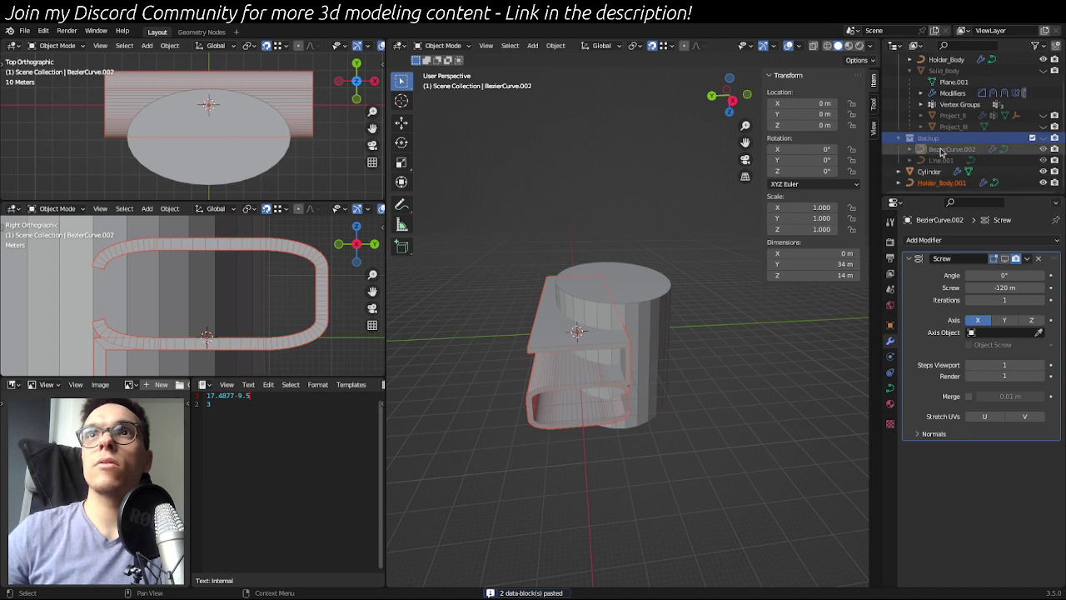
drag(941, 182, 946, 151)
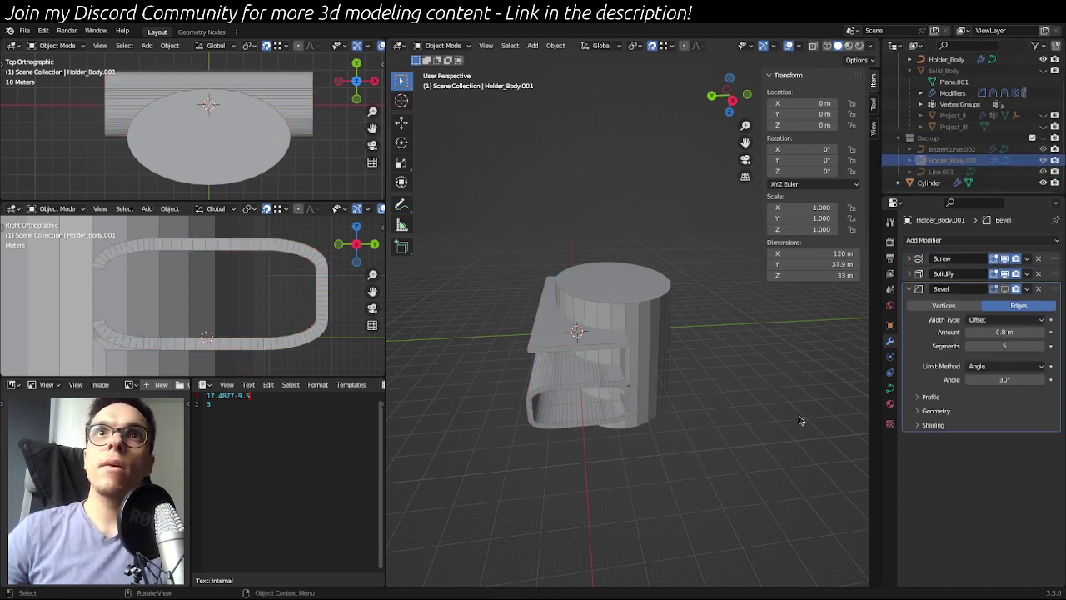
- Compare the object data types of the Holder_Body backup, BezierCurve.001 and the original Holder_Body
click(1006, 161)
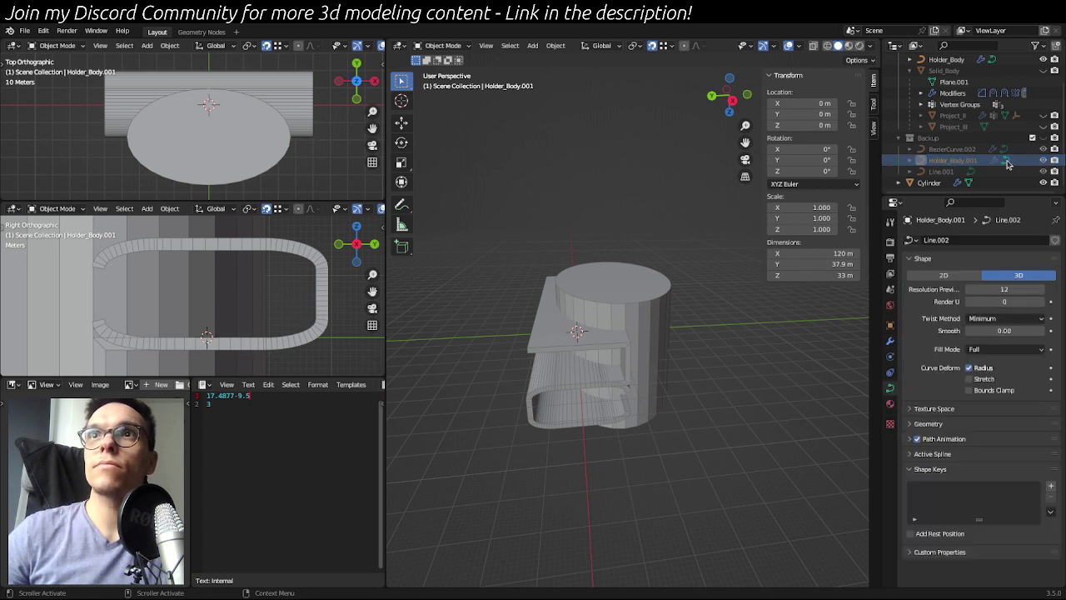
scroll(991, 133, up, 2)
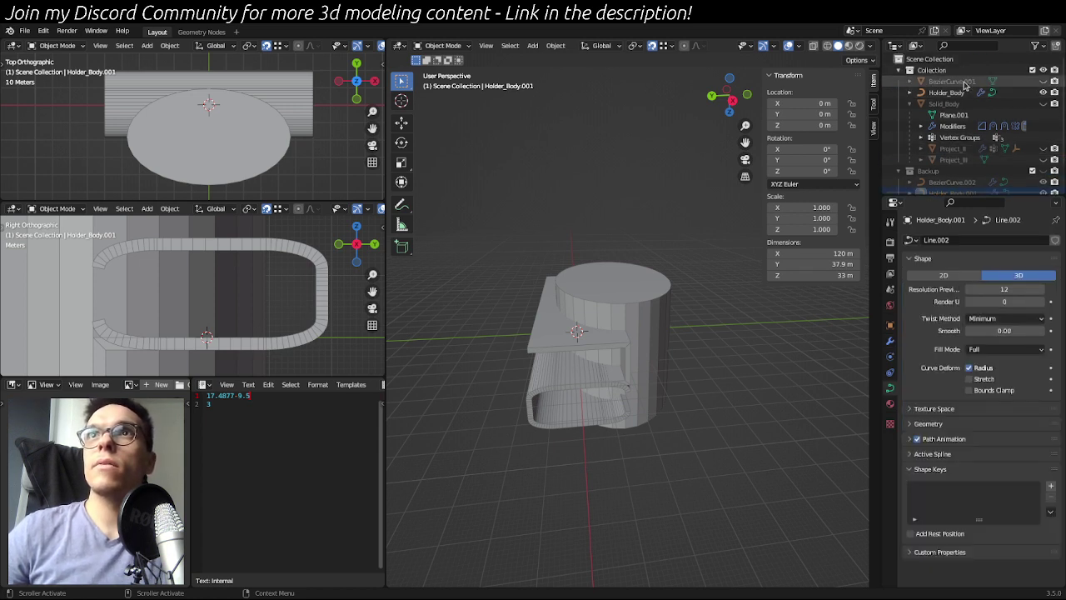
click(993, 83)
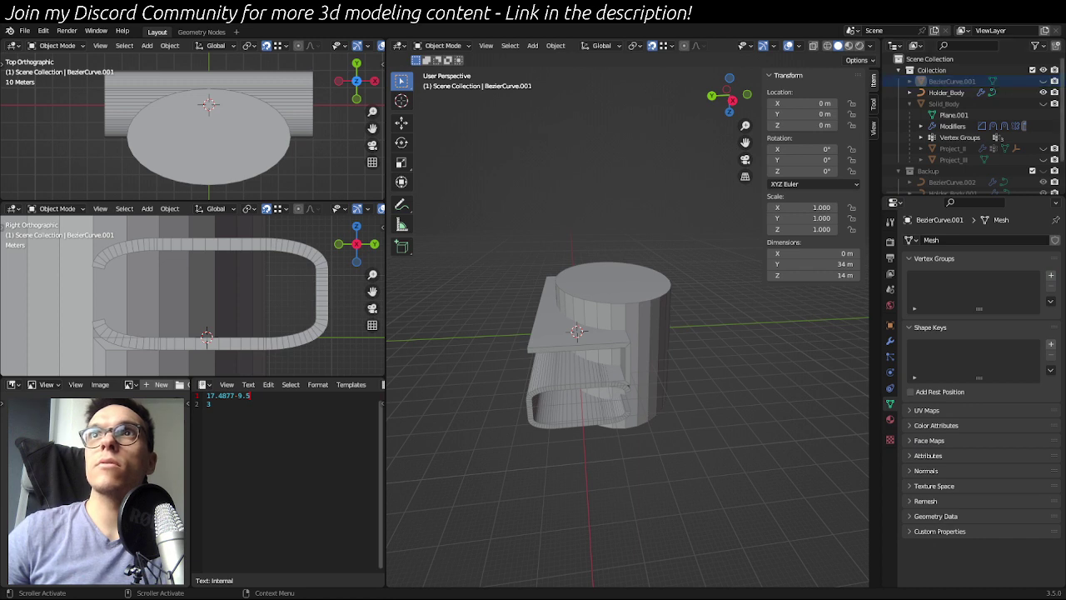
click(992, 92)
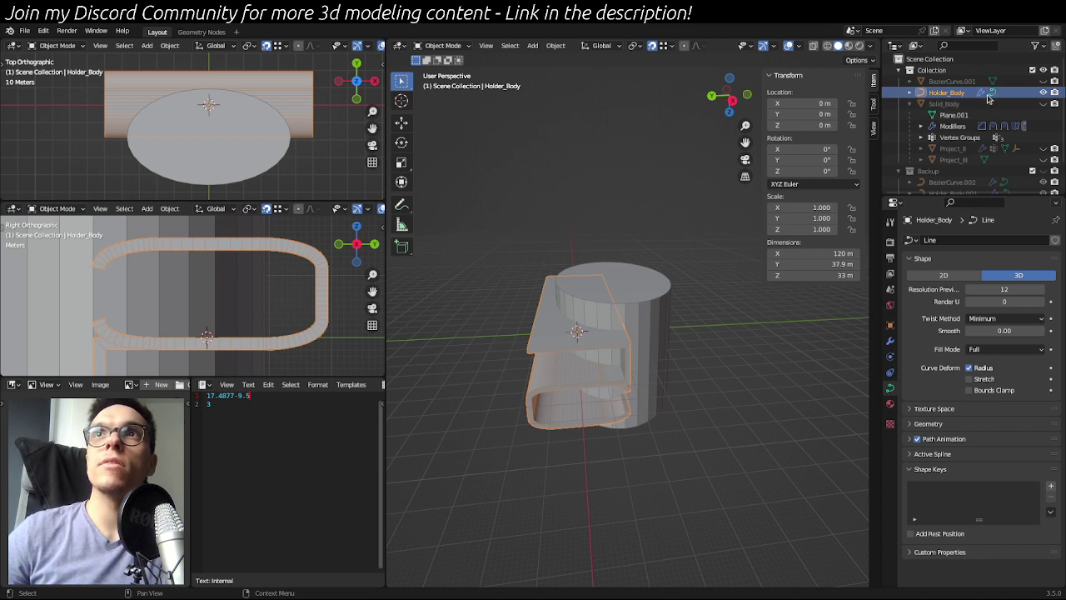
- Try converting the Holder_Body curve to a mesh with its modifiers enabled
right_click(506, 325)
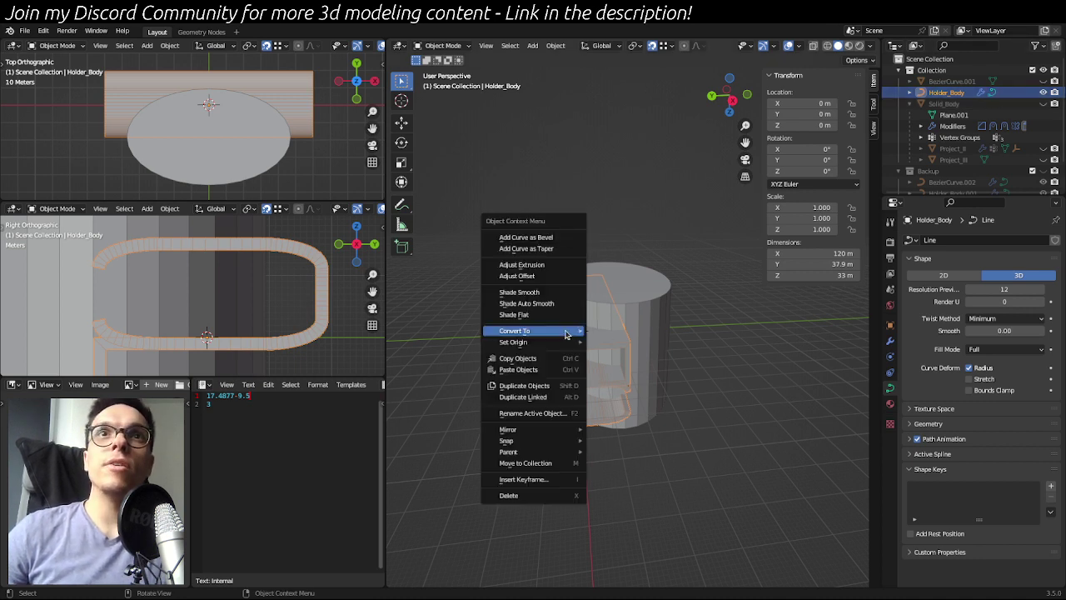
mouse_move(565, 334)
click(611, 343)
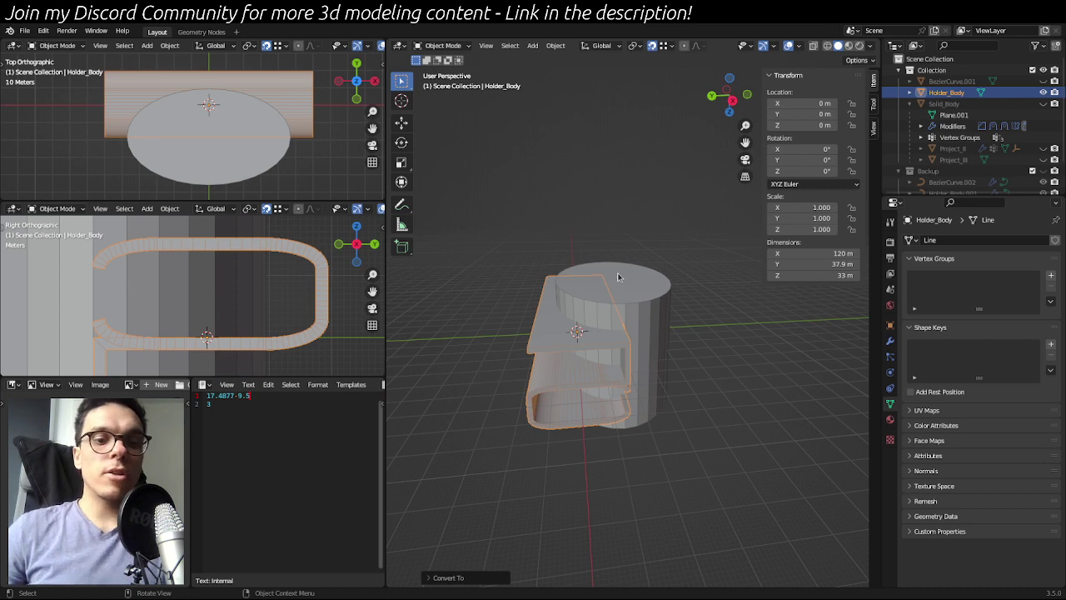
key(ctrl+z)
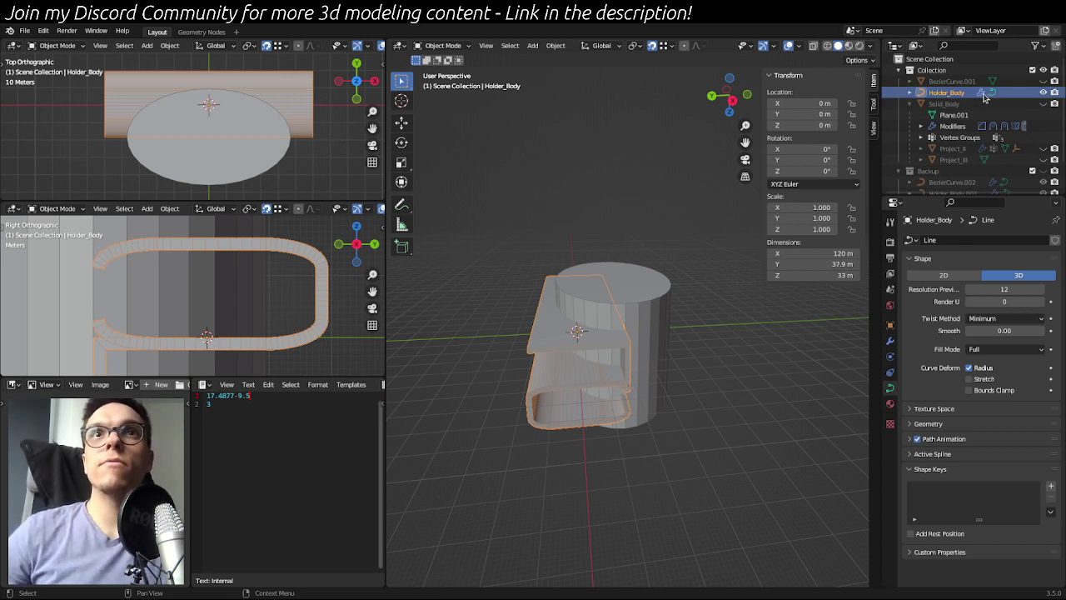
- Remove the Bevel modifier from Holder_Body
click(890, 339)
click(767, 364)
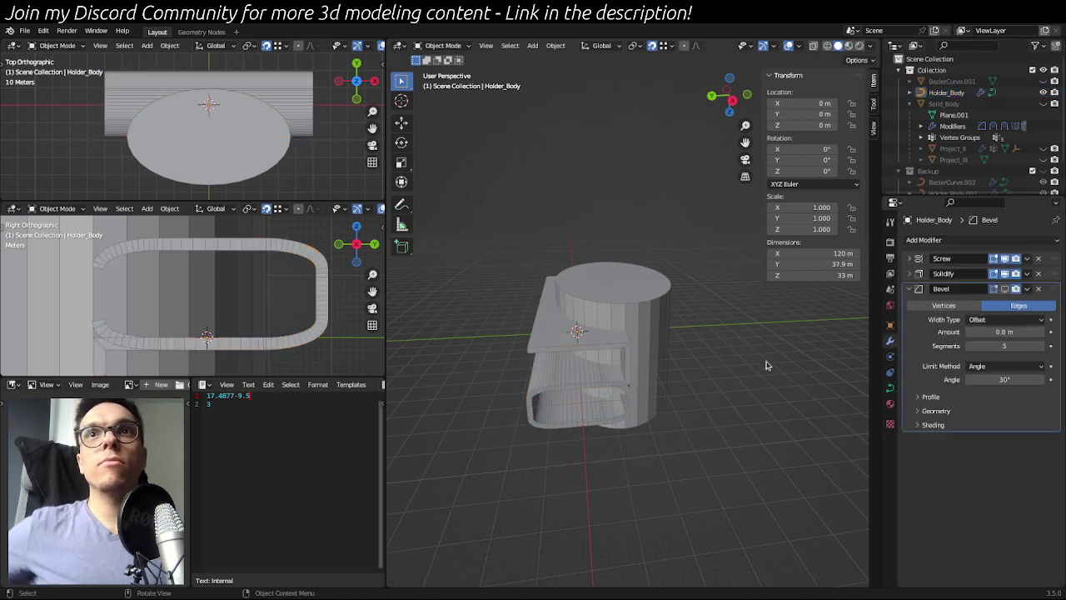
click(1038, 289)
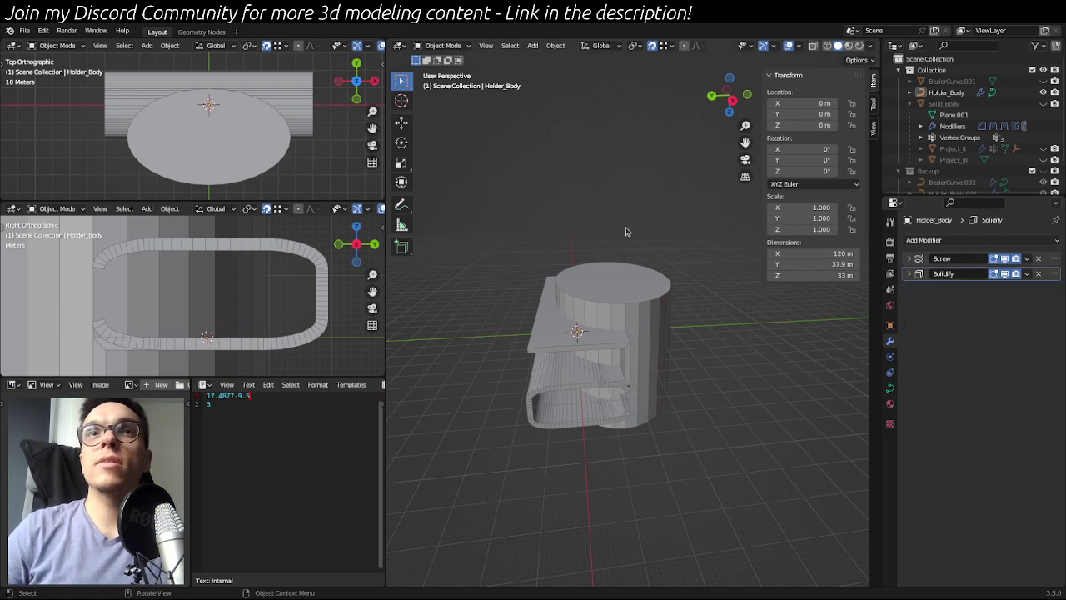
- Try to apply Holder_Body's Screw modifier while its Solidify modifier is hidden in the viewport
click(548, 392)
middle_drag(552, 459, 612, 367)
click(1027, 274)
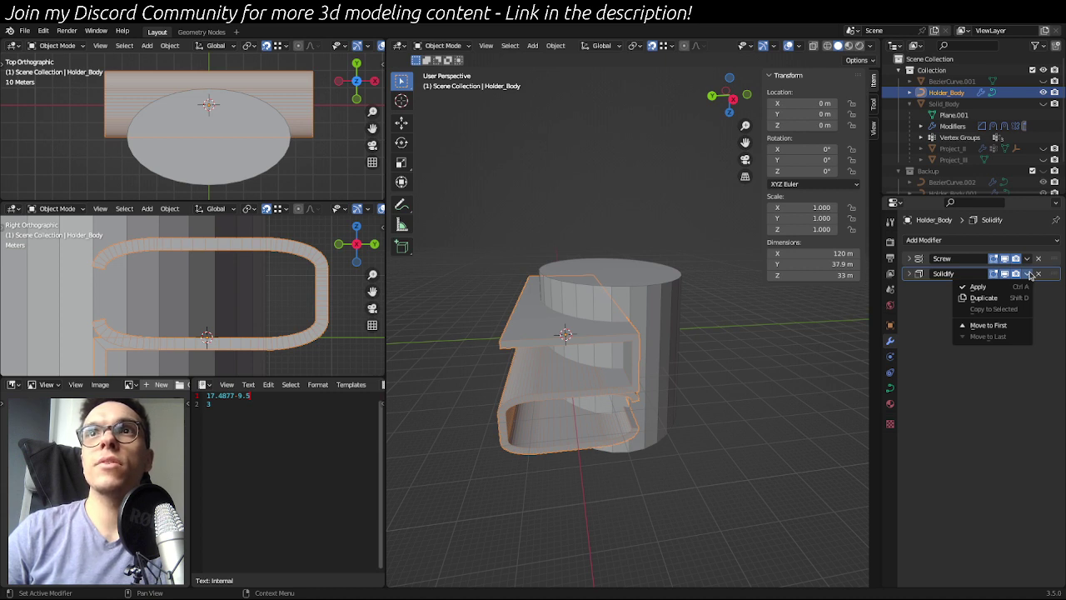
click(1030, 273)
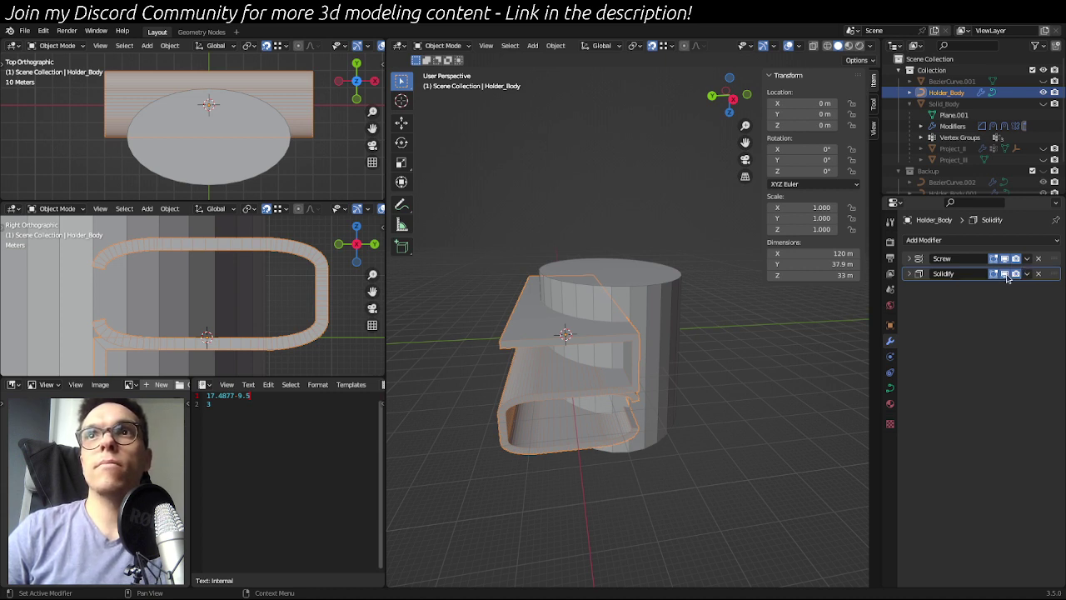
click(1004, 274)
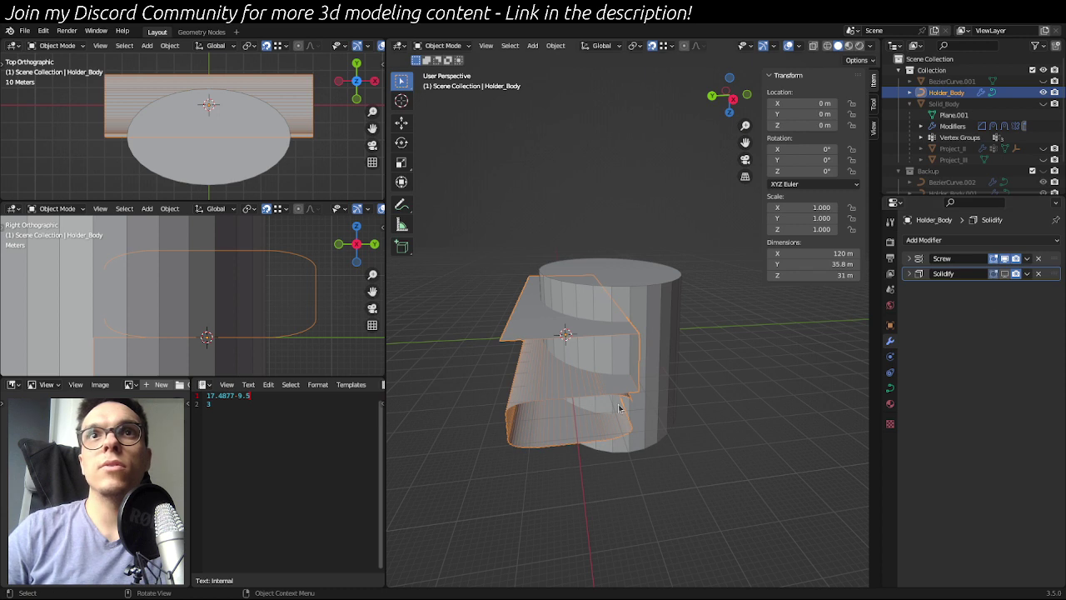
click(1027, 261)
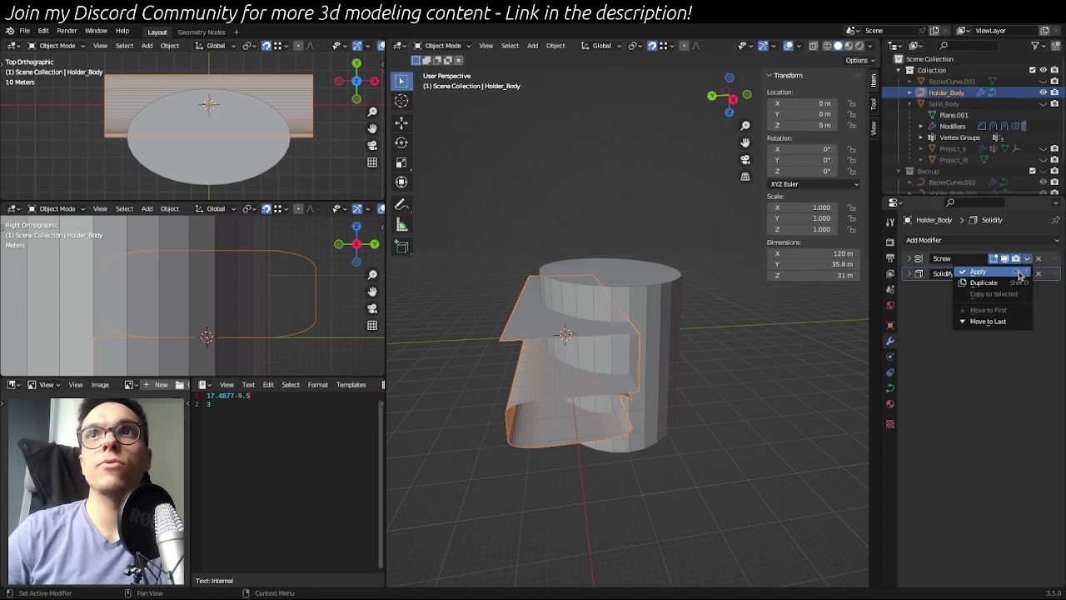
click(1018, 273)
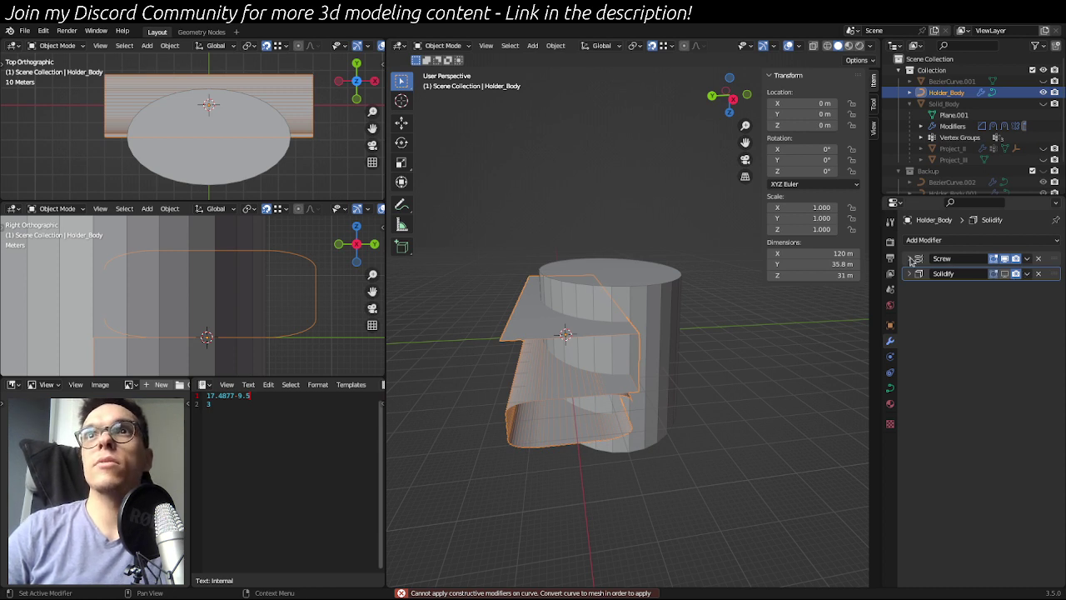
click(909, 258)
click(909, 258)
click(1004, 273)
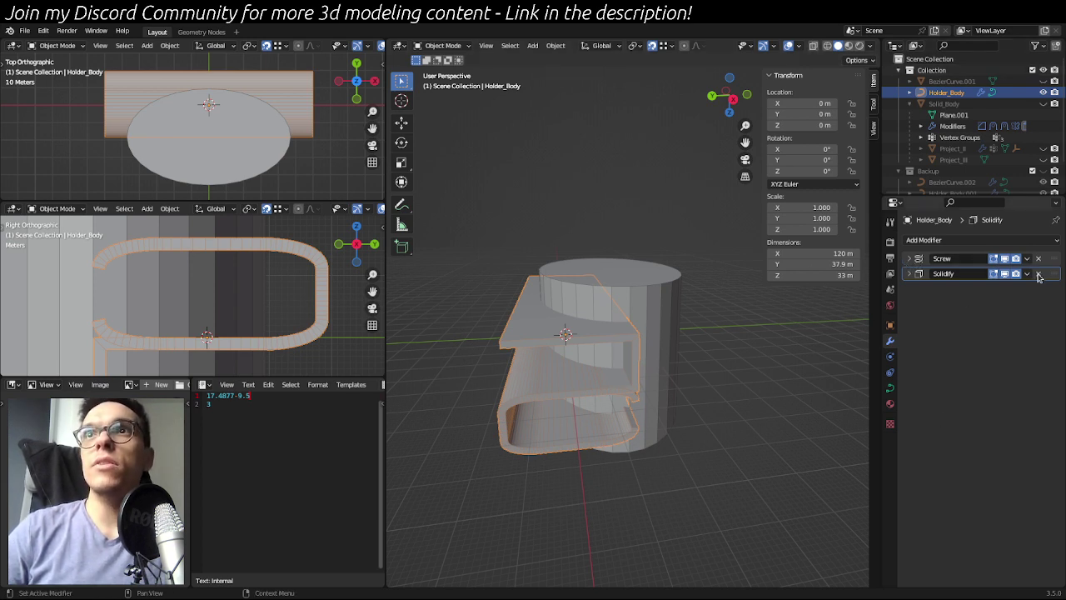
- Hide Holder_Body's Solidify and Screw modifiers in the viewport and convert the bare profile curve to a mesh
click(1005, 275)
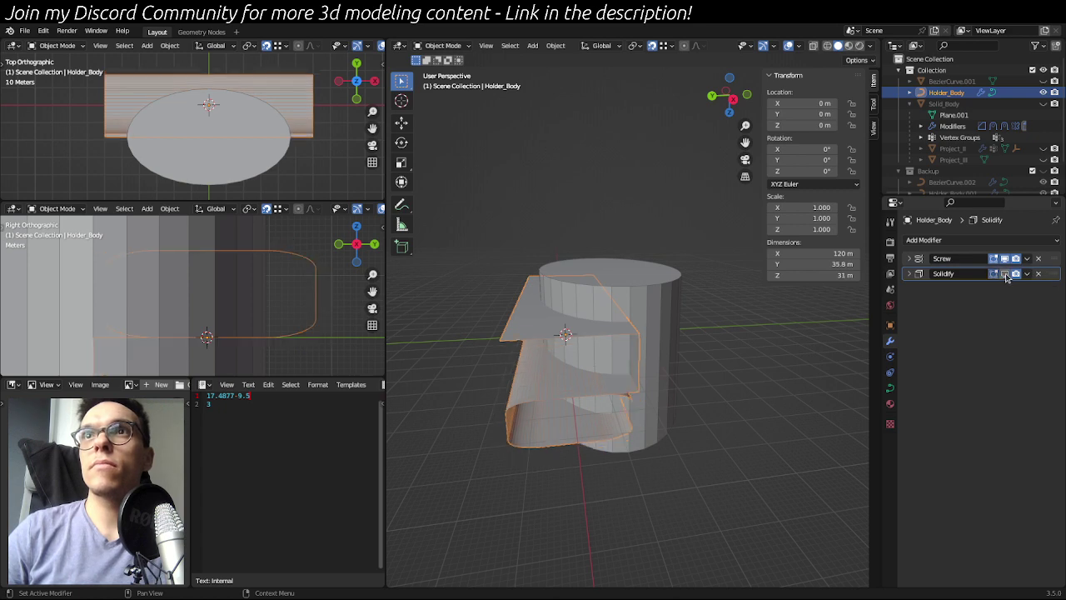
click(1006, 260)
click(650, 490)
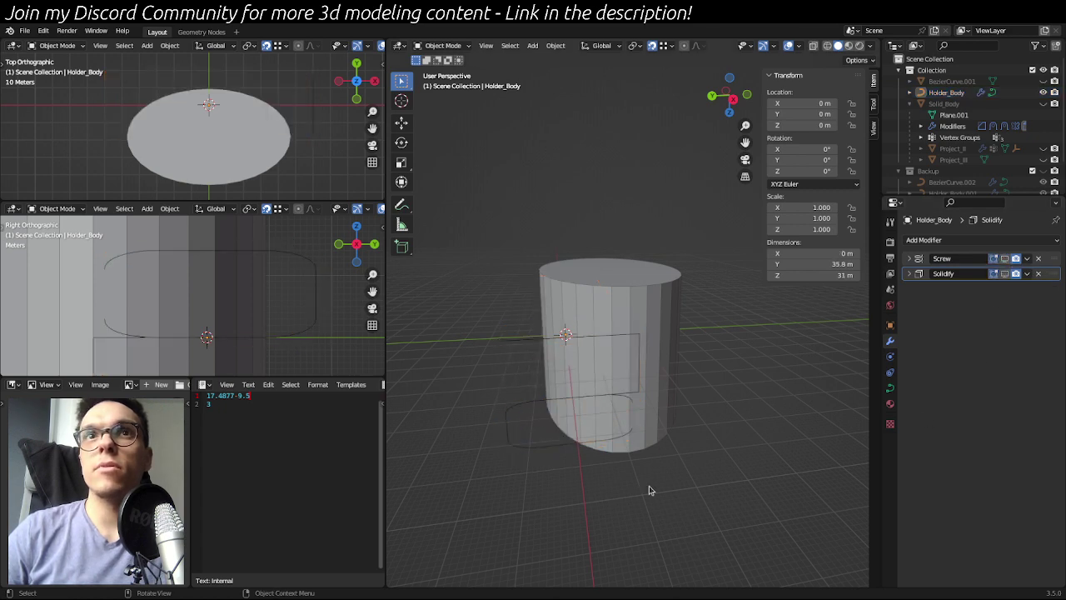
click(523, 404)
middle_drag(690, 468, 695, 435)
right_click(557, 384)
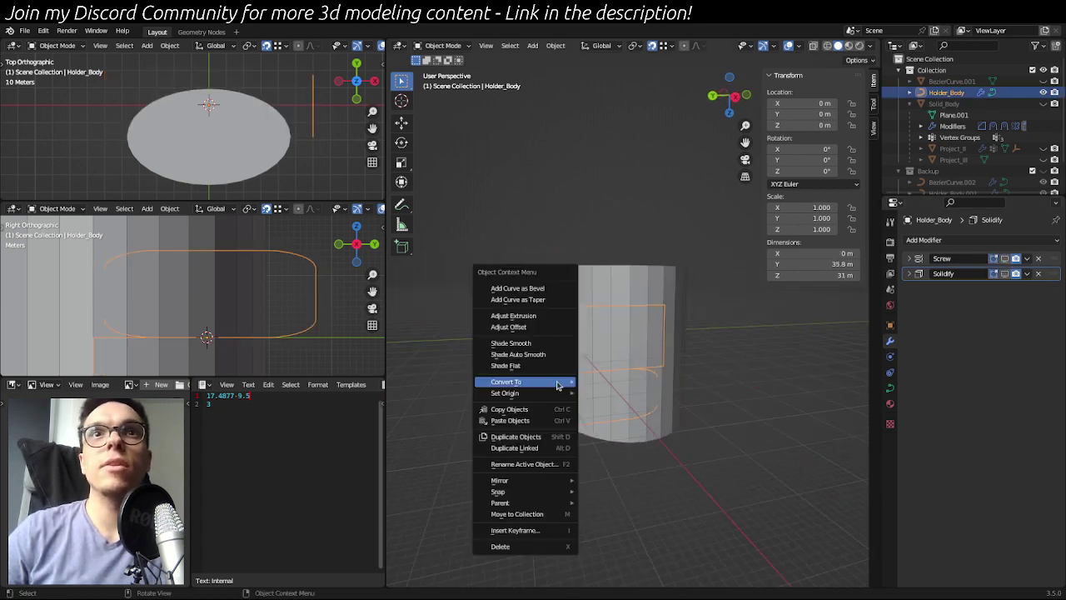
mouse_move(557, 384)
click(597, 394)
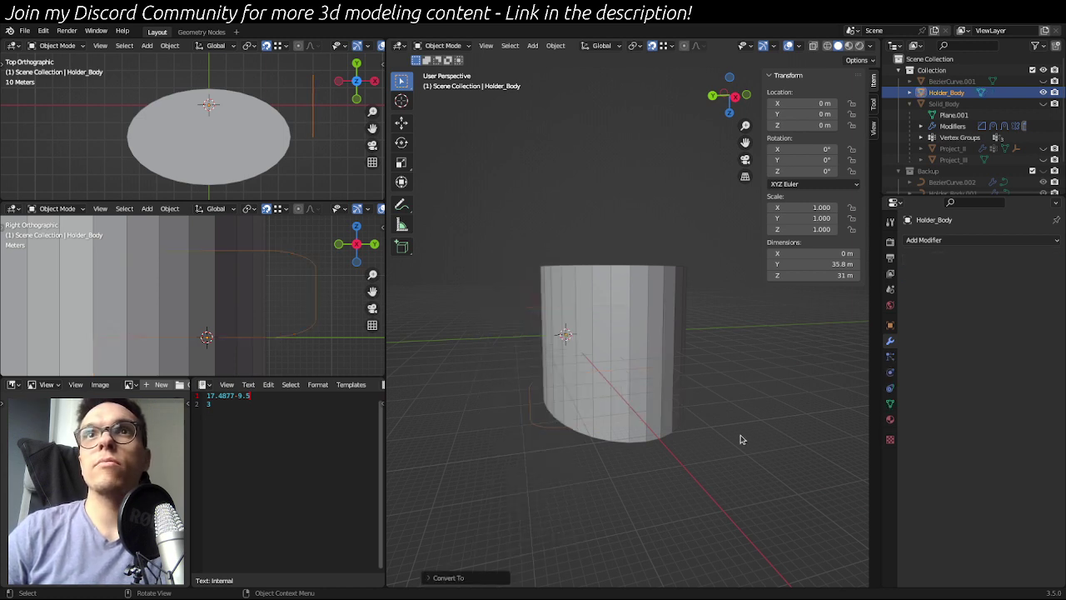
- Add a Screw modifier to Holder_Body and set its screw distance to 120 m
click(535, 380)
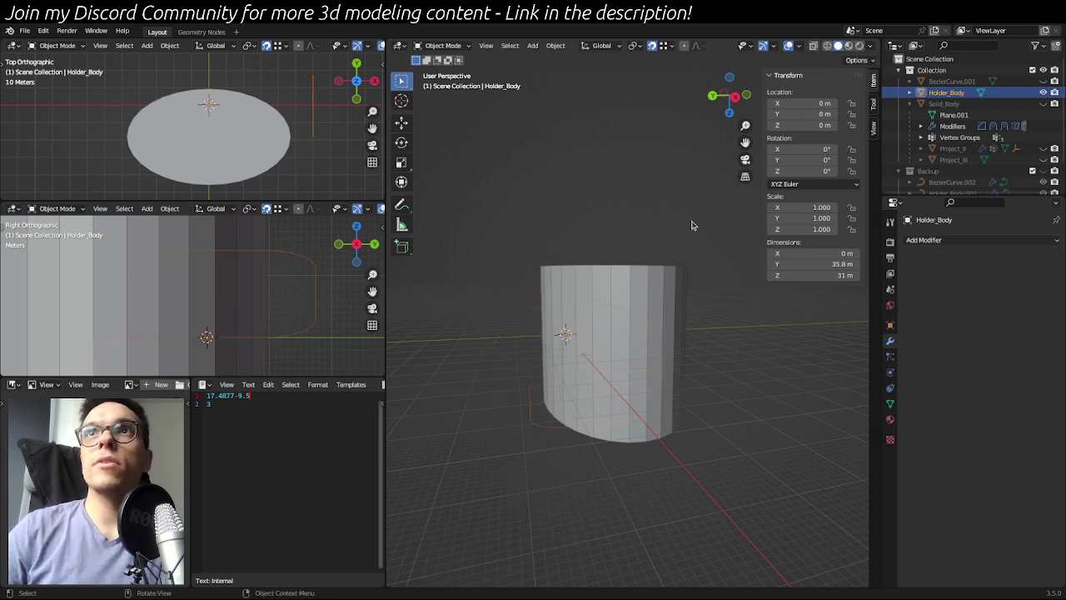
click(958, 239)
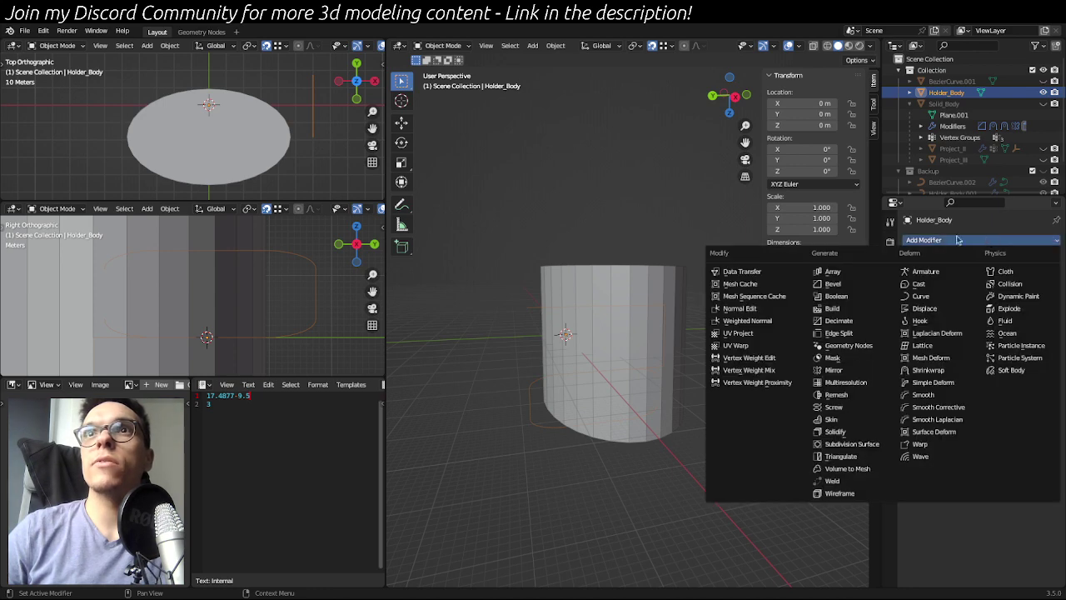
click(833, 406)
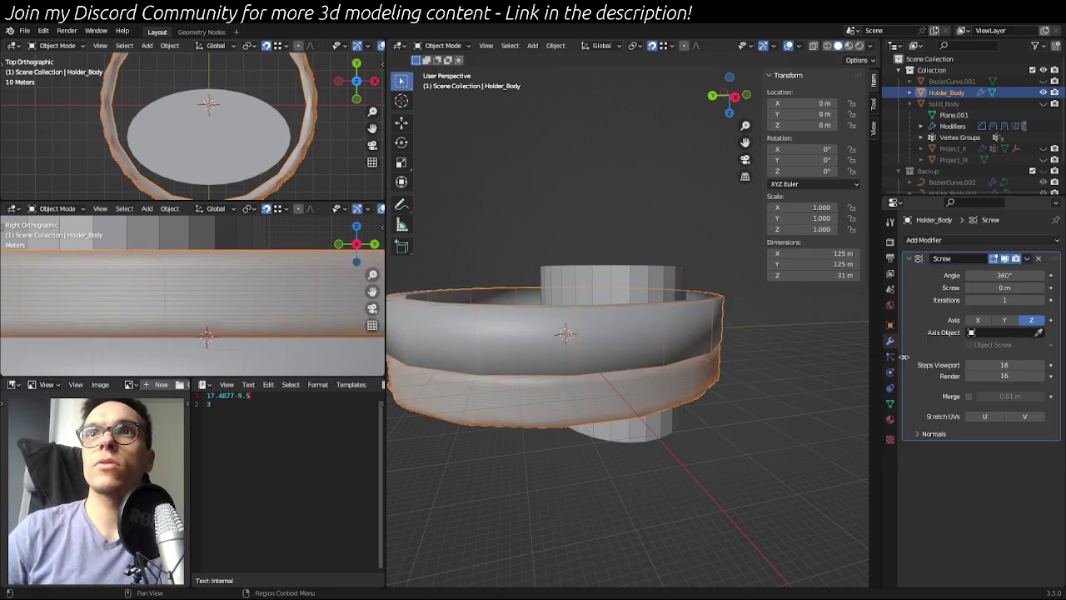
click(1016, 275)
key(Tab)
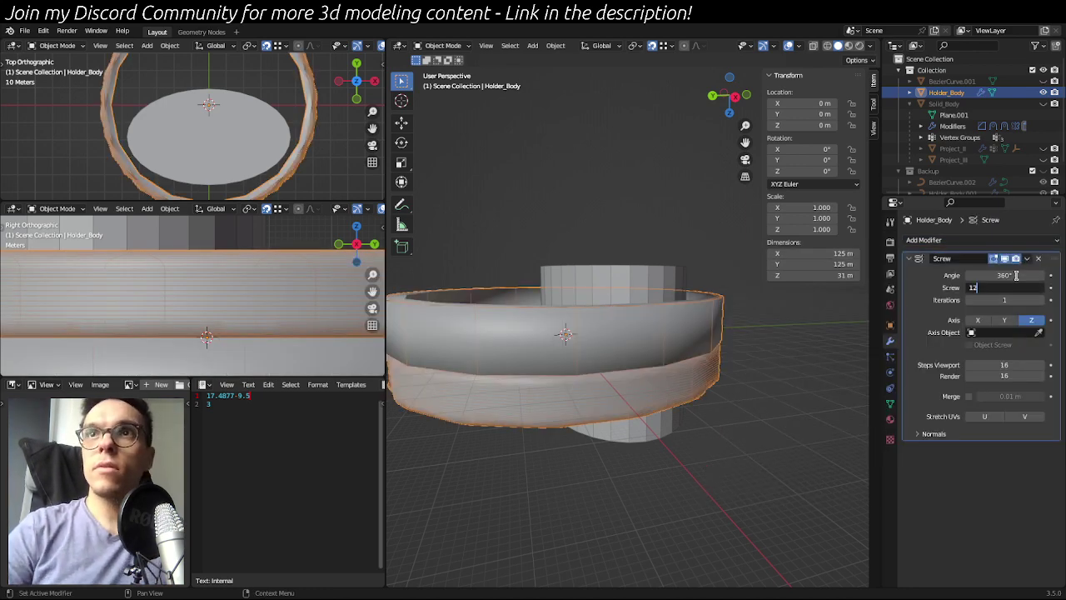
key(Return)
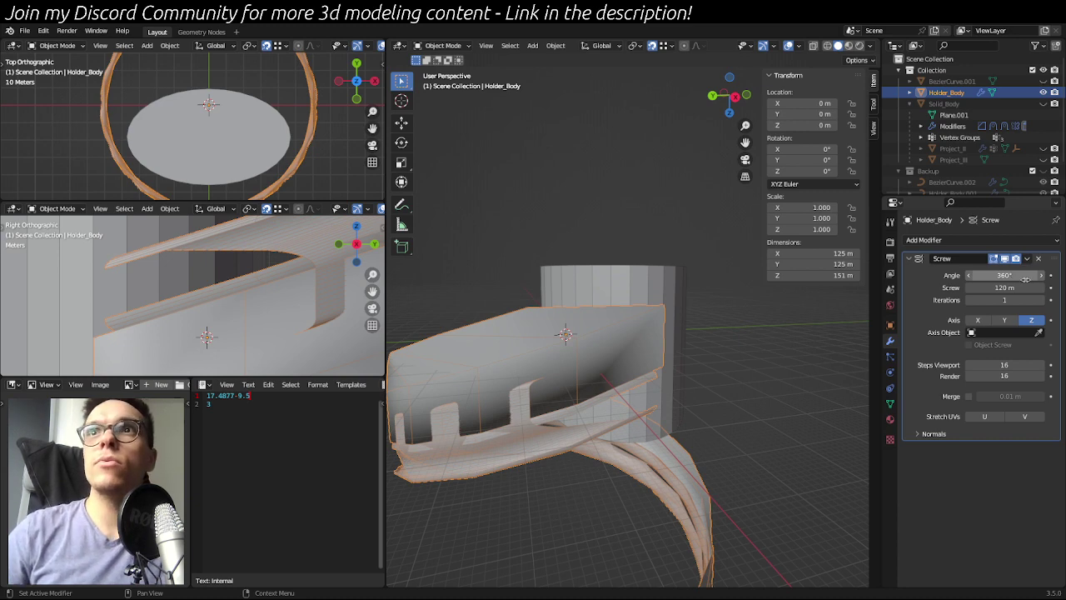
- Set the Screw modifier's angle to 0° and its axis to X
click(1019, 275)
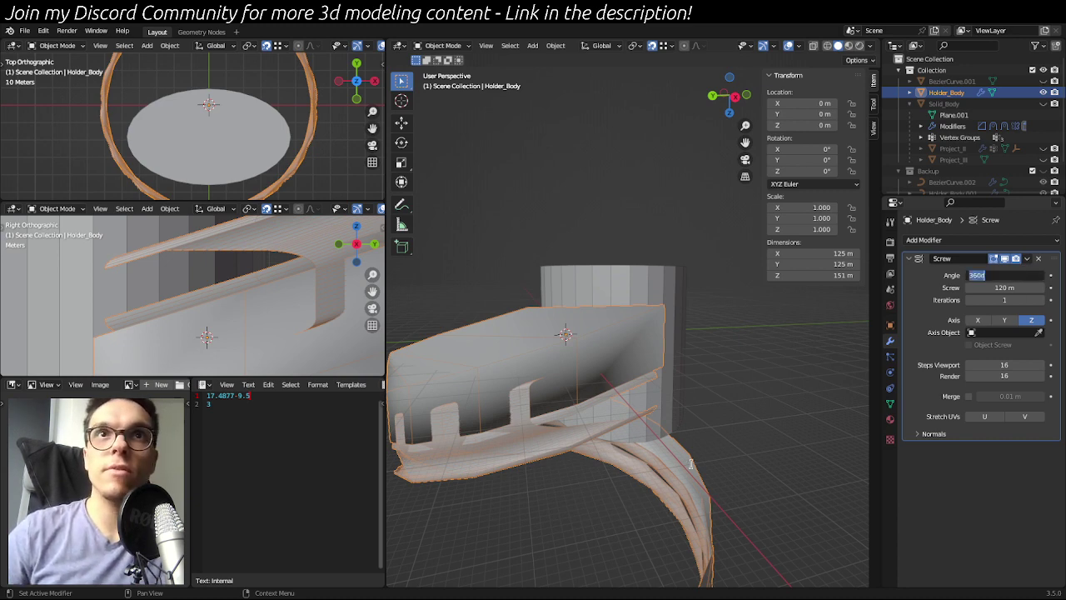
key(Return)
mouse_move(538, 500)
middle_down()
mouse_move(695, 428)
mouse_move(716, 445)
mouse_move(612, 411)
mouse_move(687, 442)
mouse_move(814, 445)
mouse_move(394, 472)
mouse_move(745, 445)
mouse_move(613, 500)
mouse_move(518, 495)
middle_up()
scroll(550, 350, down, 1)
middle_drag(550, 351, 581, 377)
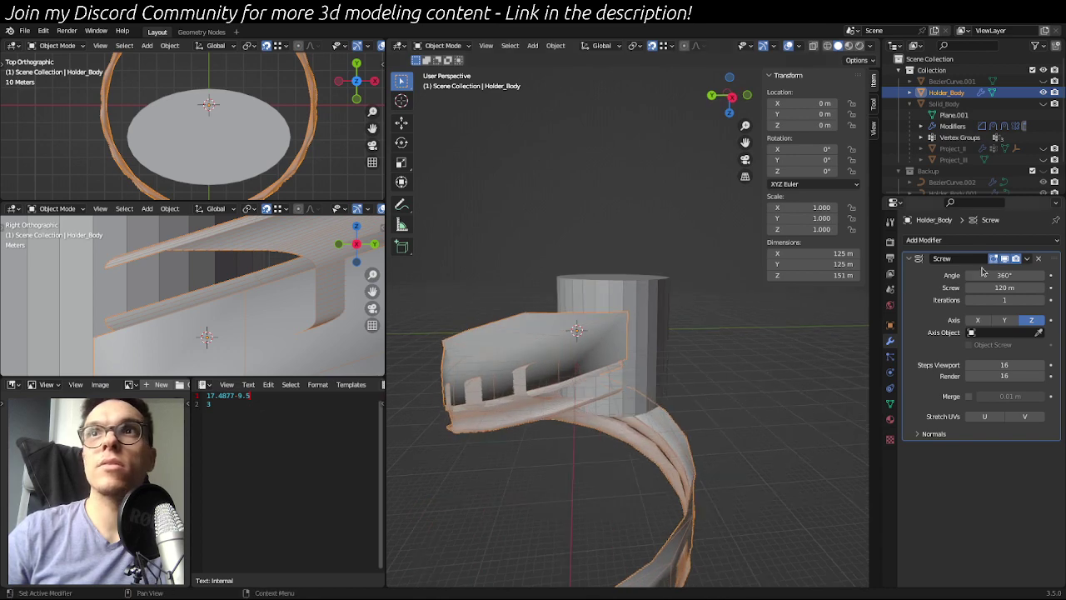
drag(1003, 276, 1002, 276)
key(Return)
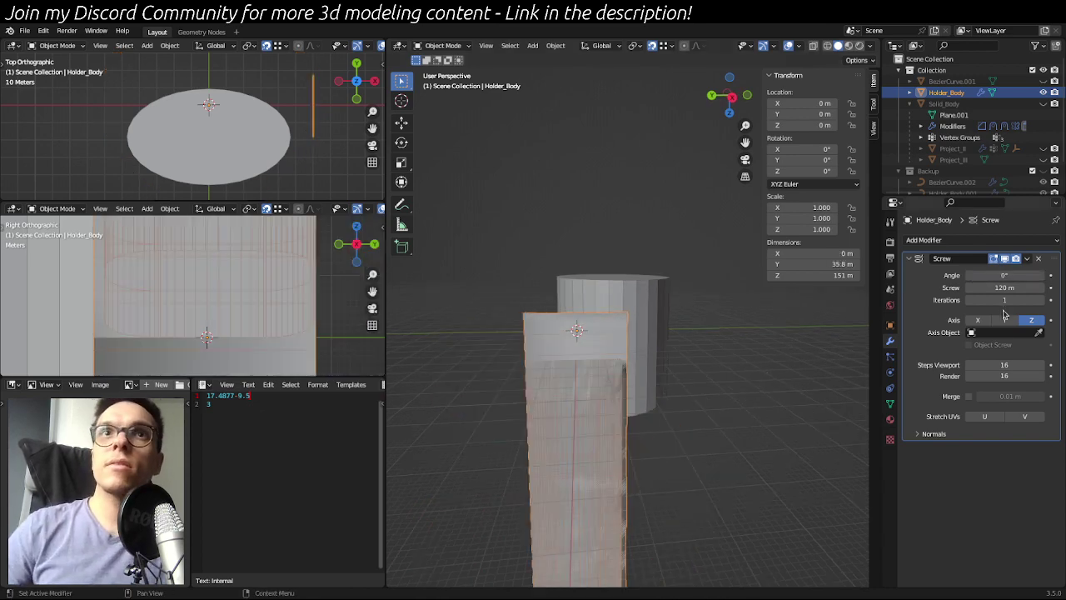
click(983, 322)
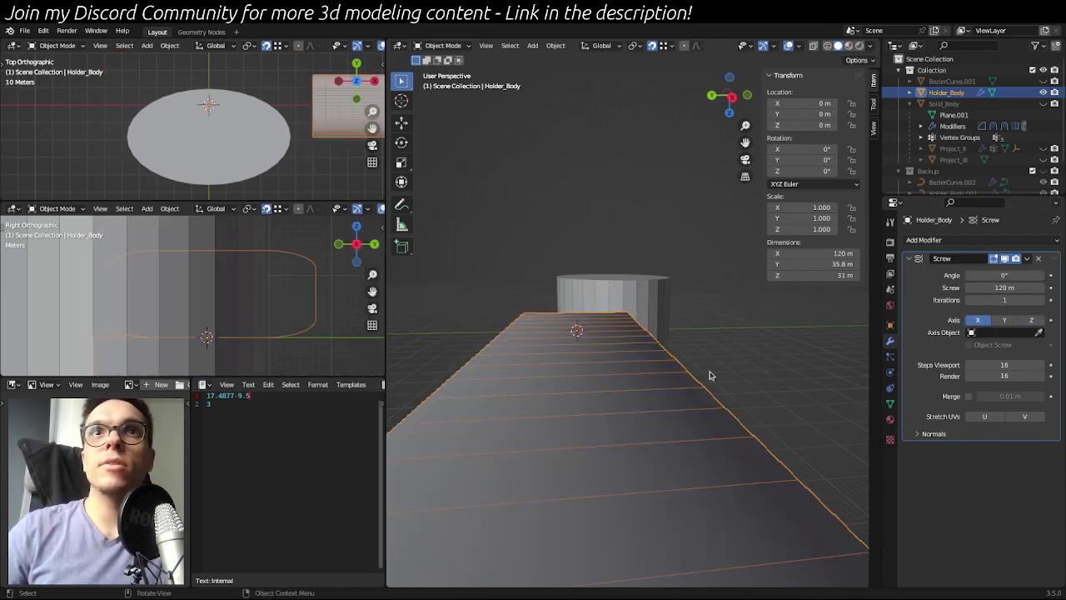
- Set the screw distance to -120 m and both the viewport and render steps to 1
double_click(987, 288)
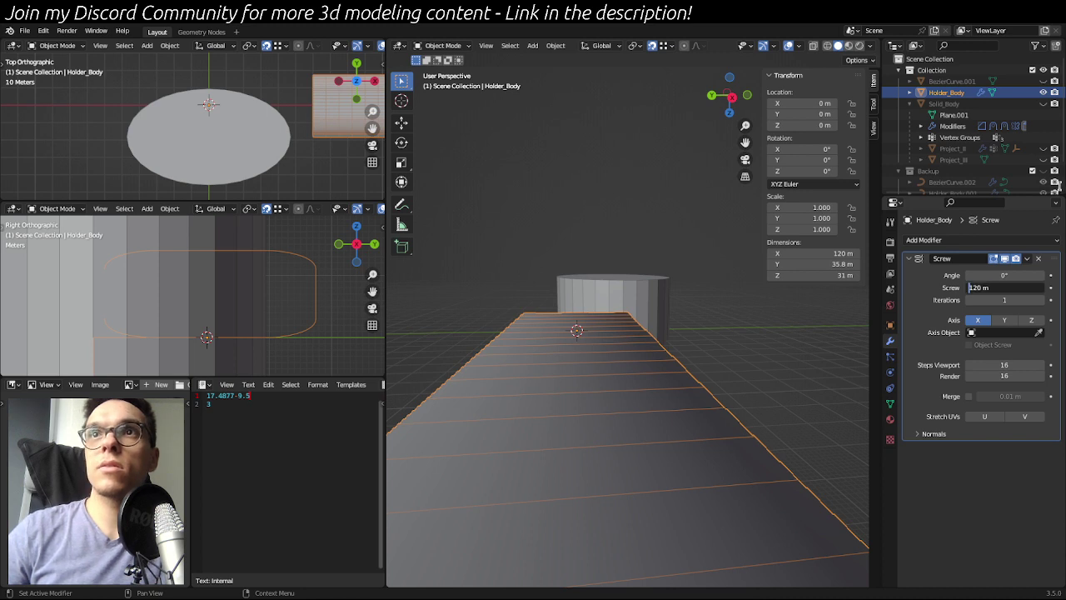
text(-)
key(Return)
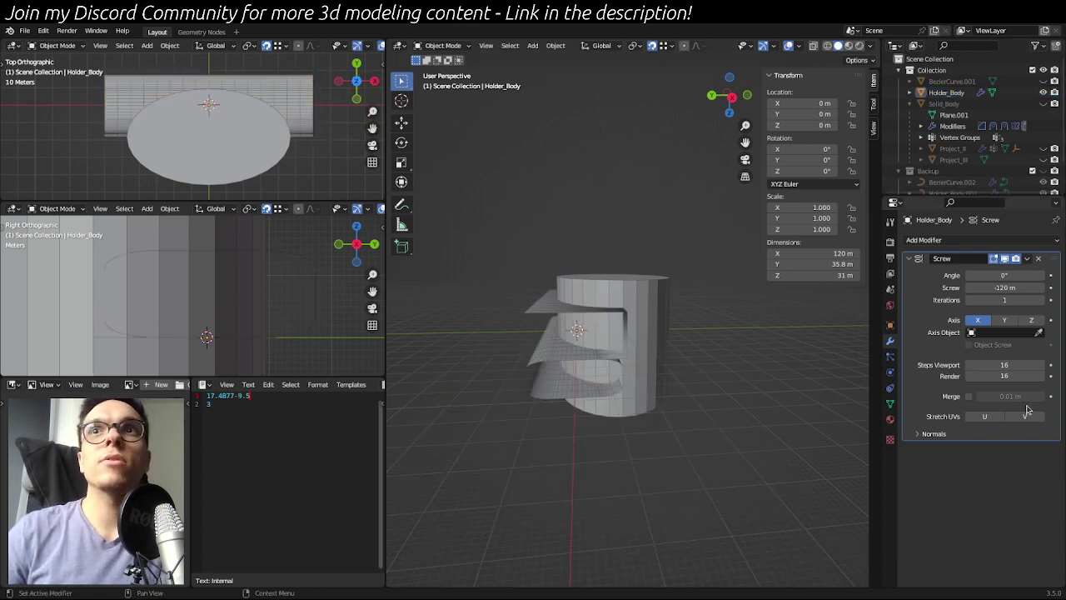
drag(1023, 374, 1021, 365)
key(Return)
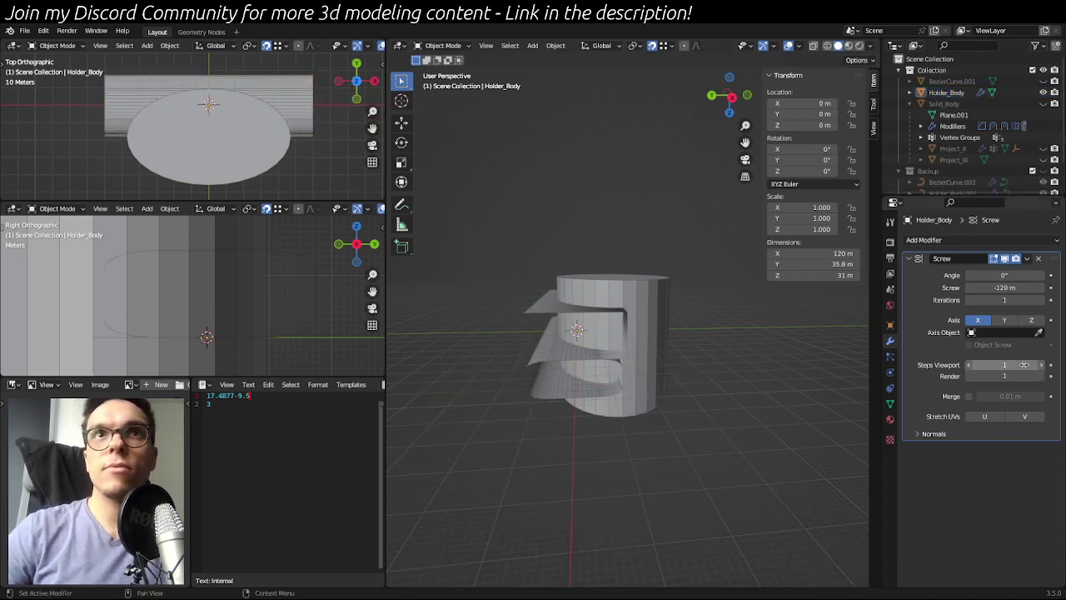
middle_drag(756, 411, 734, 334)
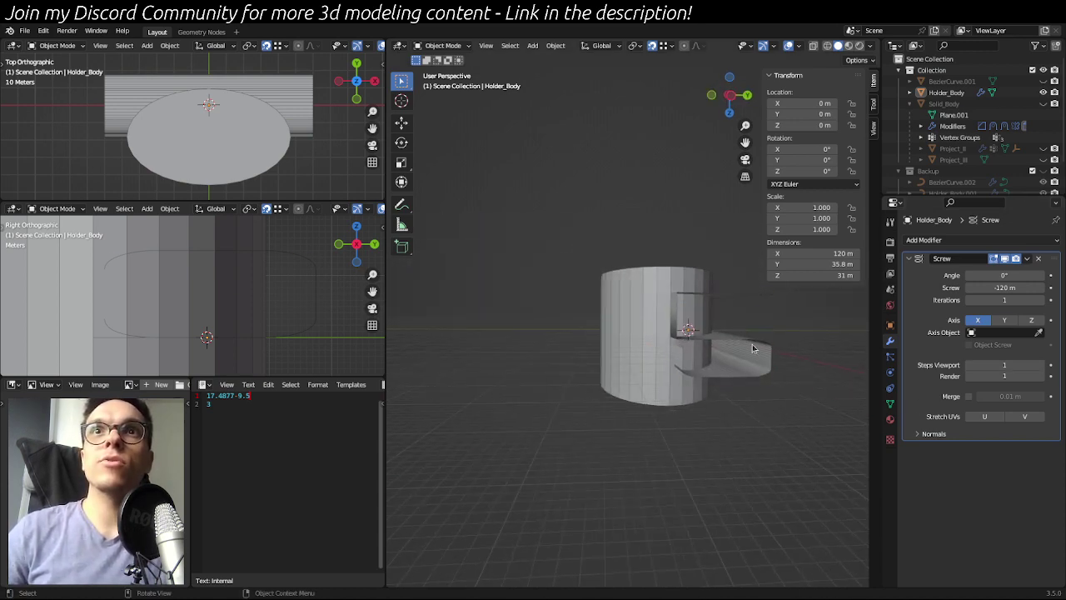
click(753, 348)
middle_drag(783, 383, 699, 408)
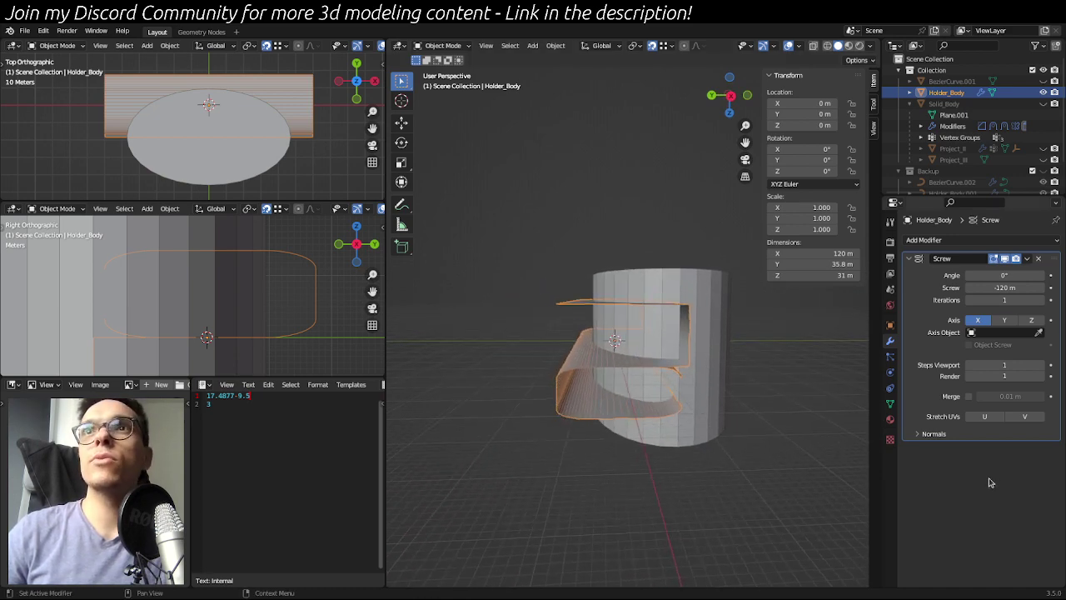
middle_drag(808, 347, 945, 335)
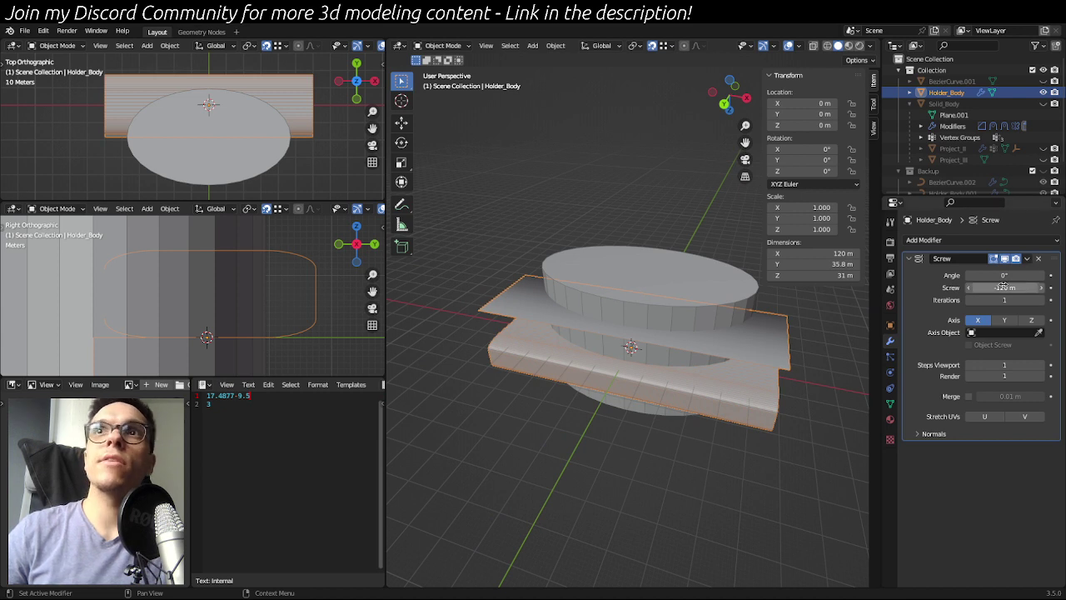
mouse_move(999, 288)
mouse_down()
mouse_move(987, 288)
mouse_move(1012, 289)
mouse_move(999, 288)
mouse_up()
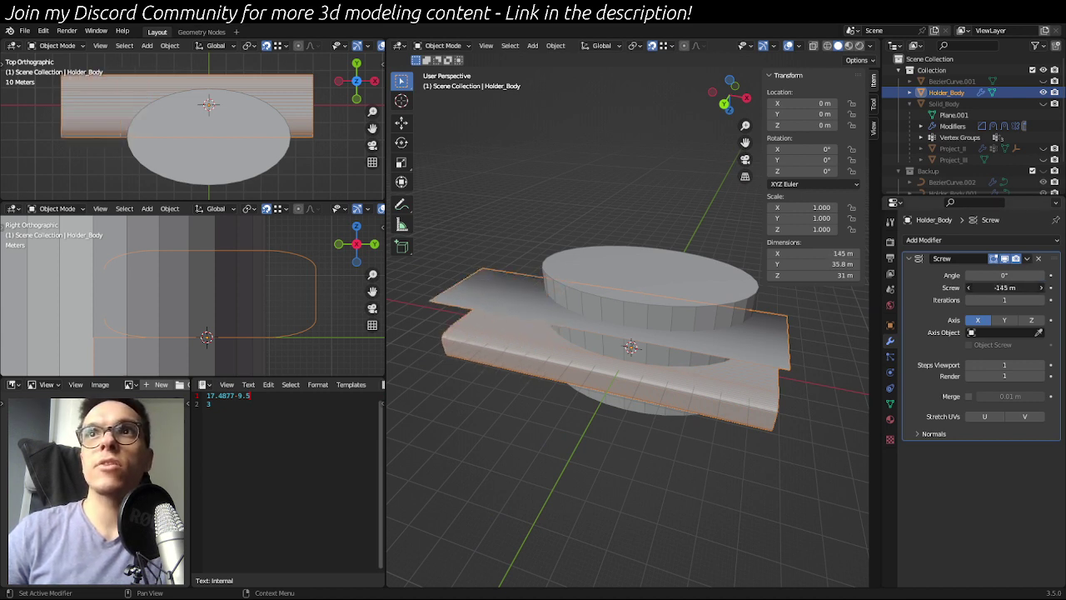
right_click(990, 294)
click(988, 295)
right_click(1007, 286)
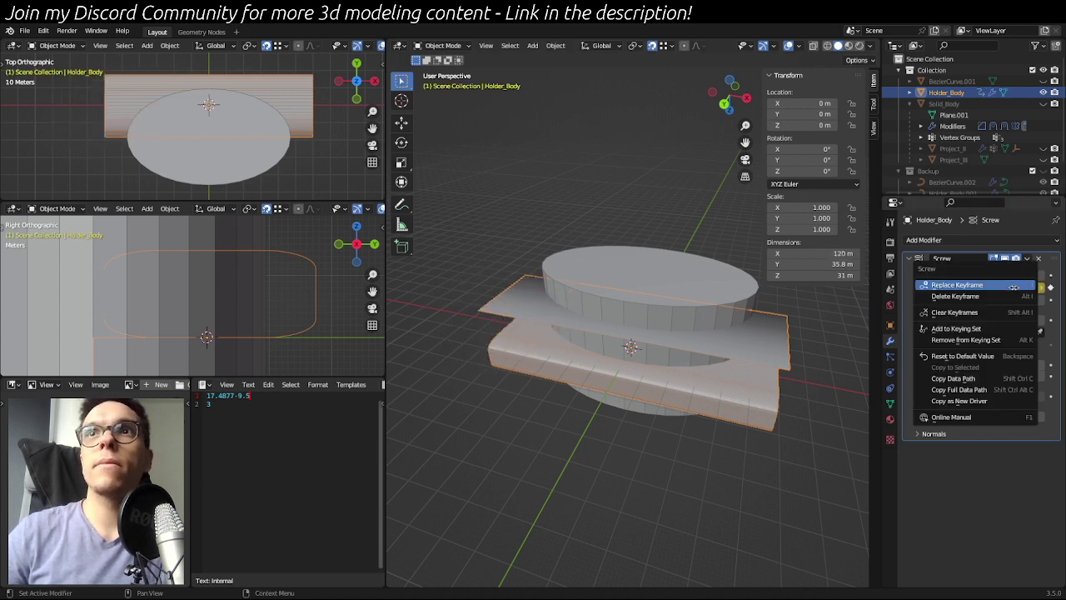
click(1006, 297)
- Disable Smooth Shading and enable Calculate Order in the Screw modifier's normals settings
click(704, 473)
middle_drag(705, 474, 691, 450)
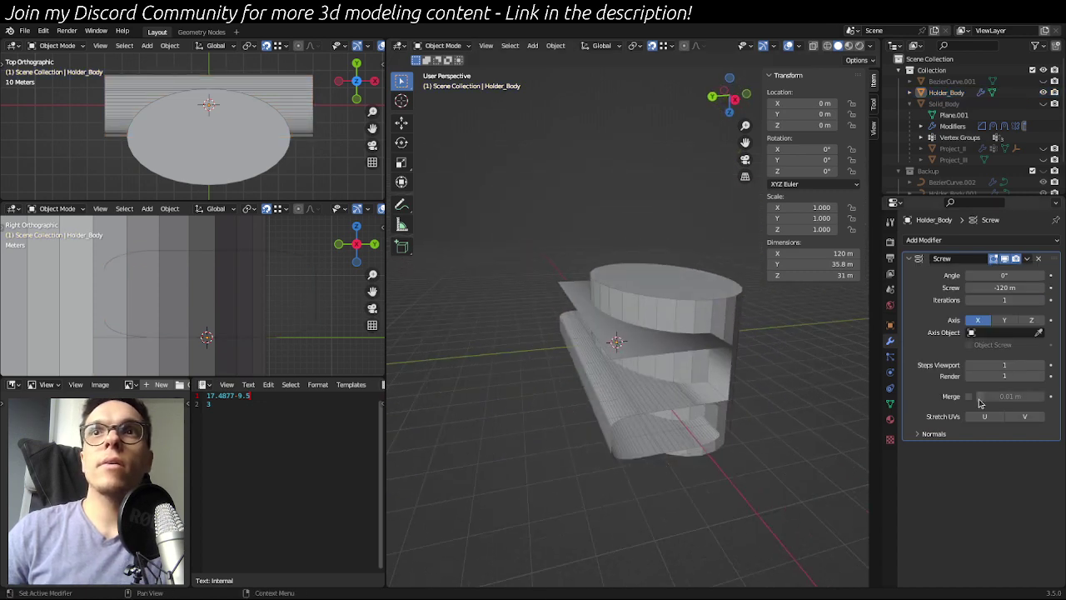
click(922, 434)
click(990, 452)
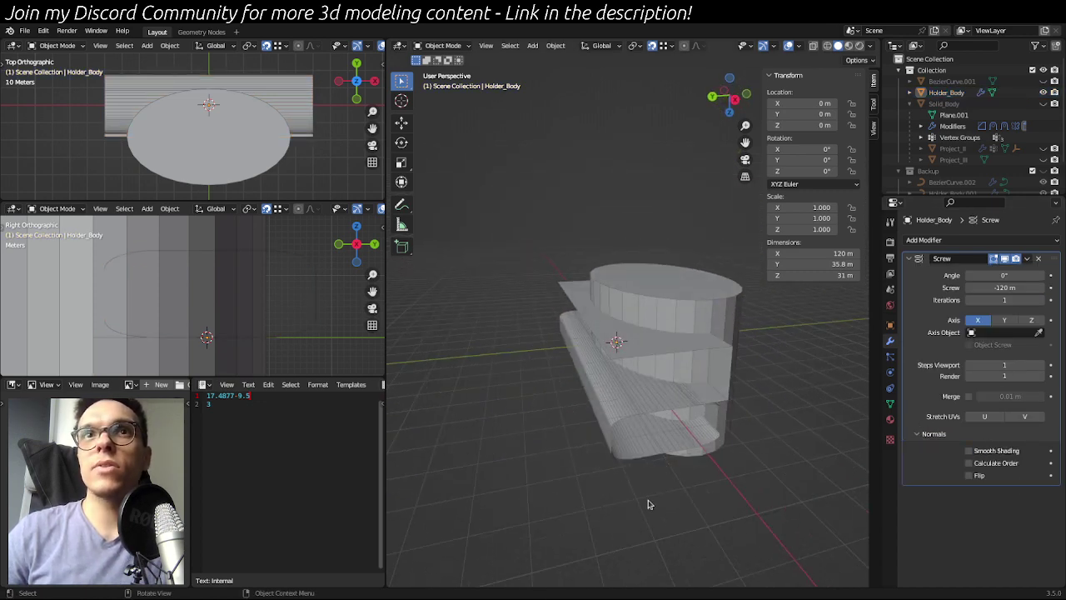
middle_drag(649, 503, 609, 493)
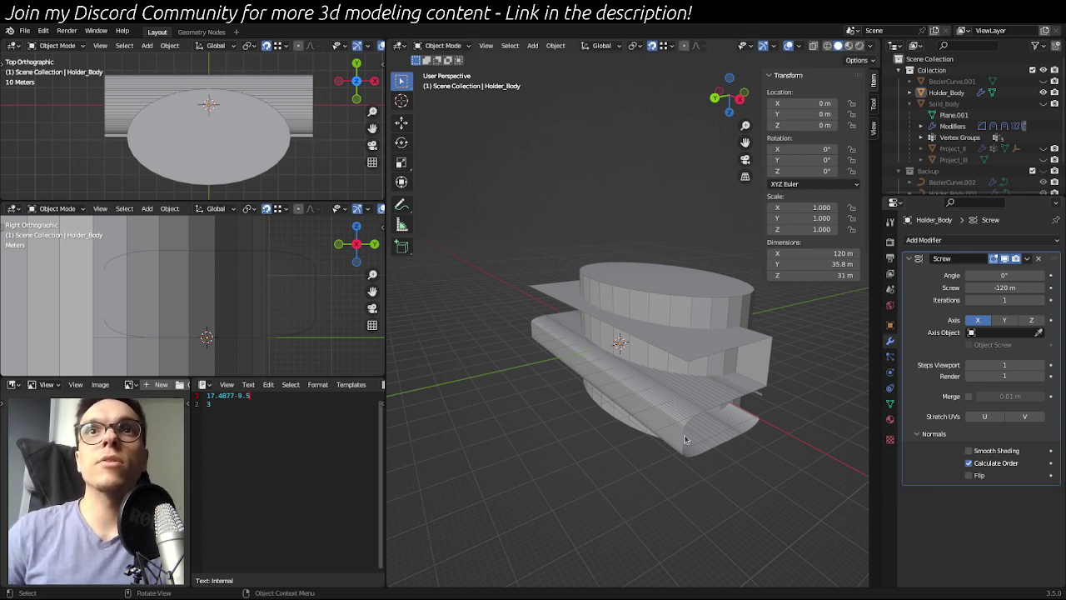
middle_drag(685, 439, 702, 496)
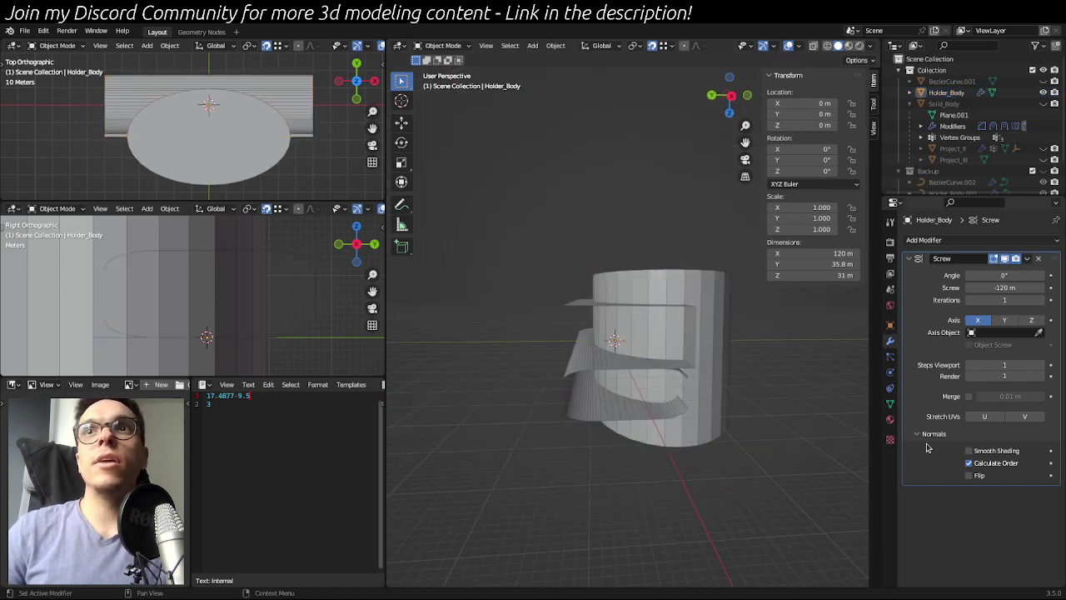
click(929, 434)
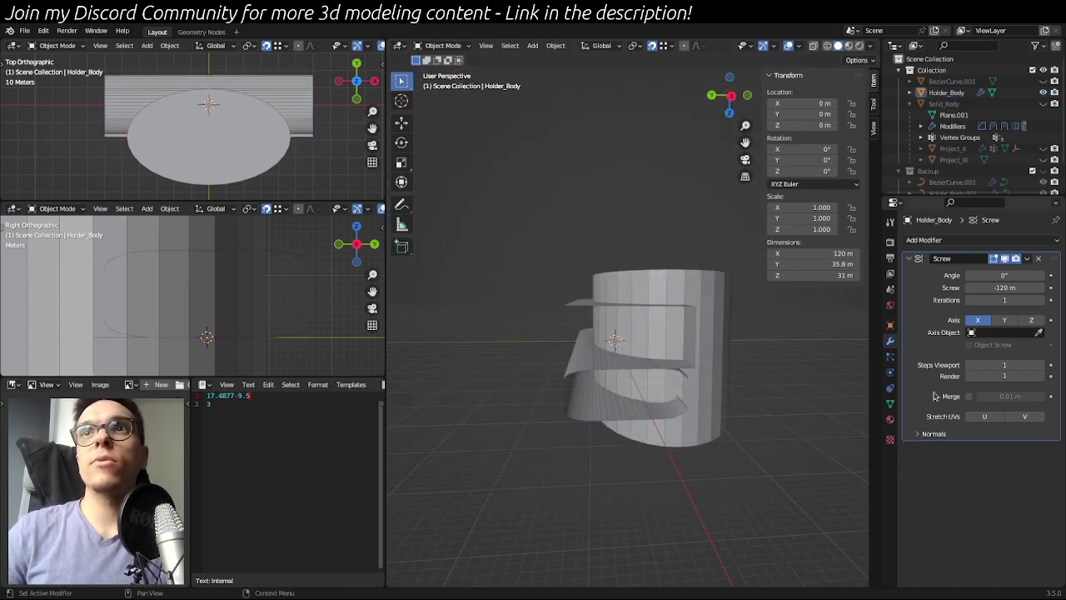
- Add a Solidify modifier to Holder_Body with a thickness of 2 m and Even Thickness enabled
click(987, 241)
click(841, 432)
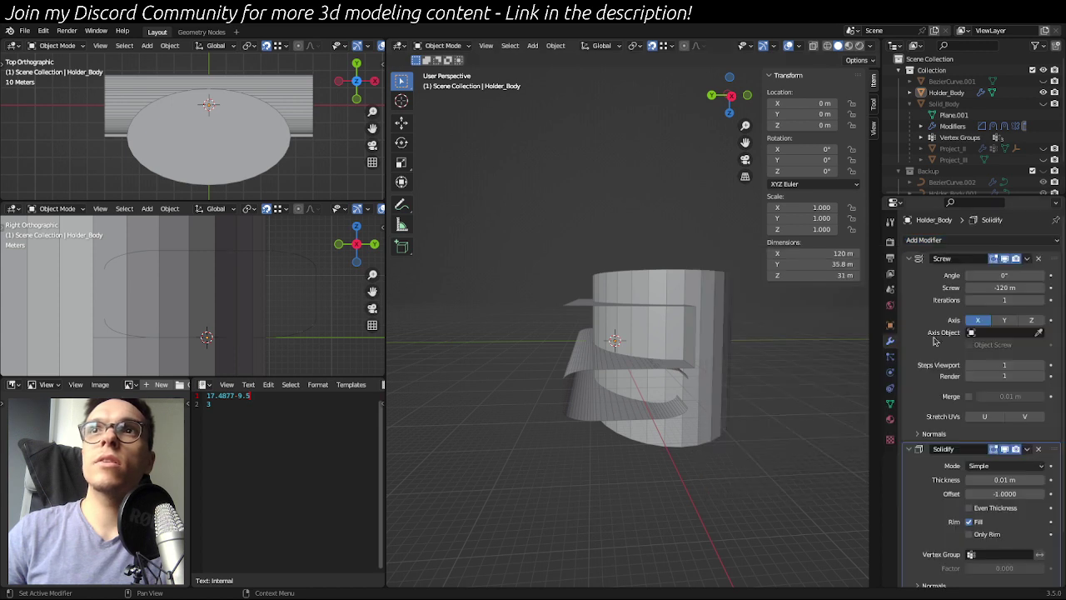
click(1003, 479)
text(2)
key(Return)
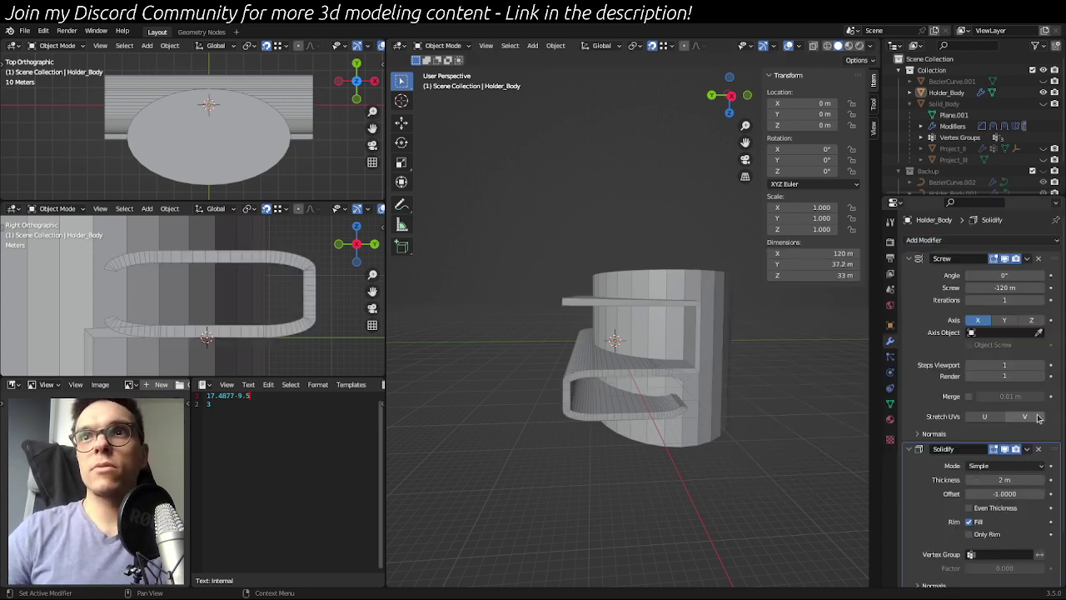
click(970, 507)
- Examine the Solidify modifier's remaining options and the thickened Holder_Body, comparing it with Solid_Body
scroll(978, 533, down, 2)
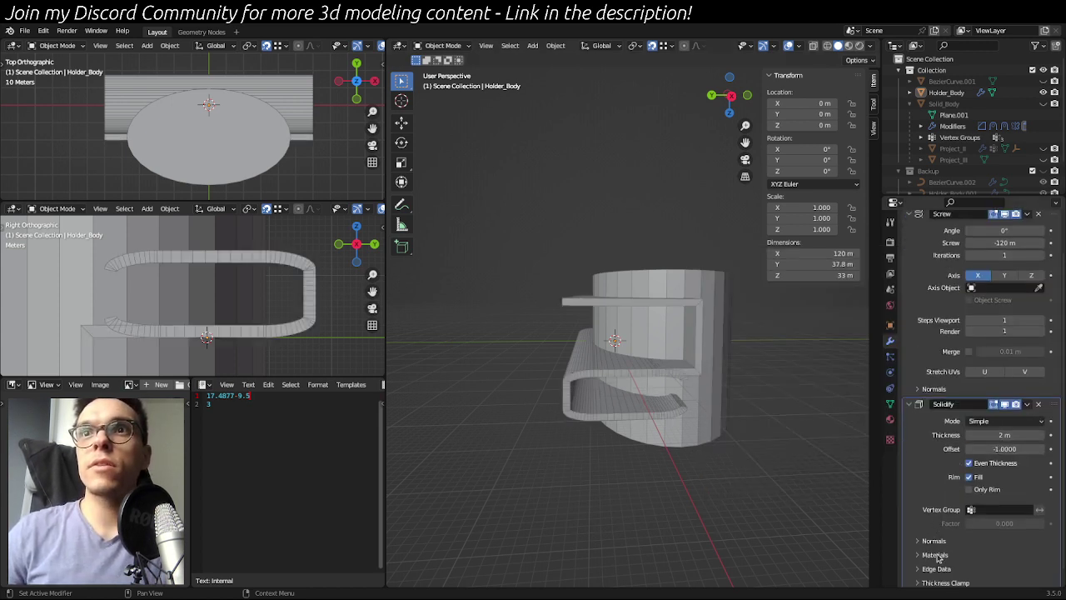
click(939, 542)
scroll(941, 545, down, 1)
click(924, 516)
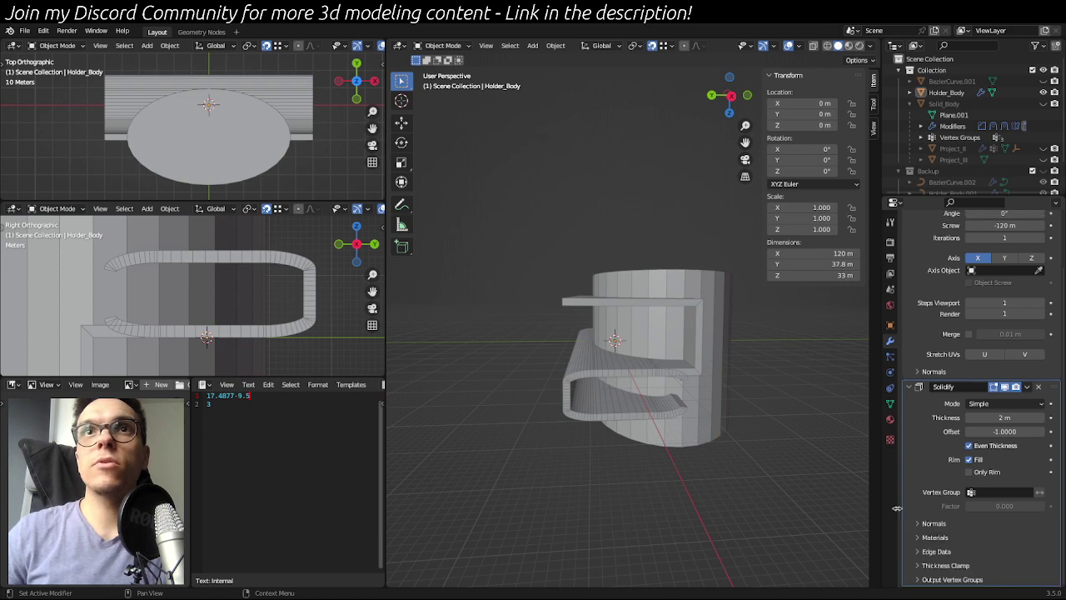
scroll(749, 459, up, 4)
click(629, 380)
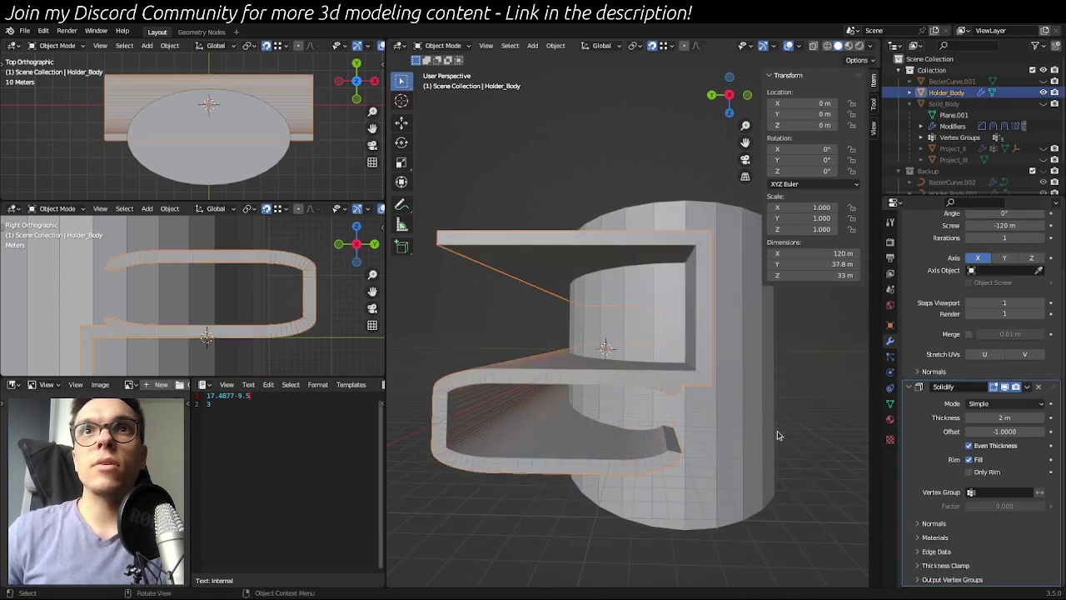
mouse_move(776, 433)
middle_down()
mouse_move(786, 411)
mouse_move(793, 421)
middle_up()
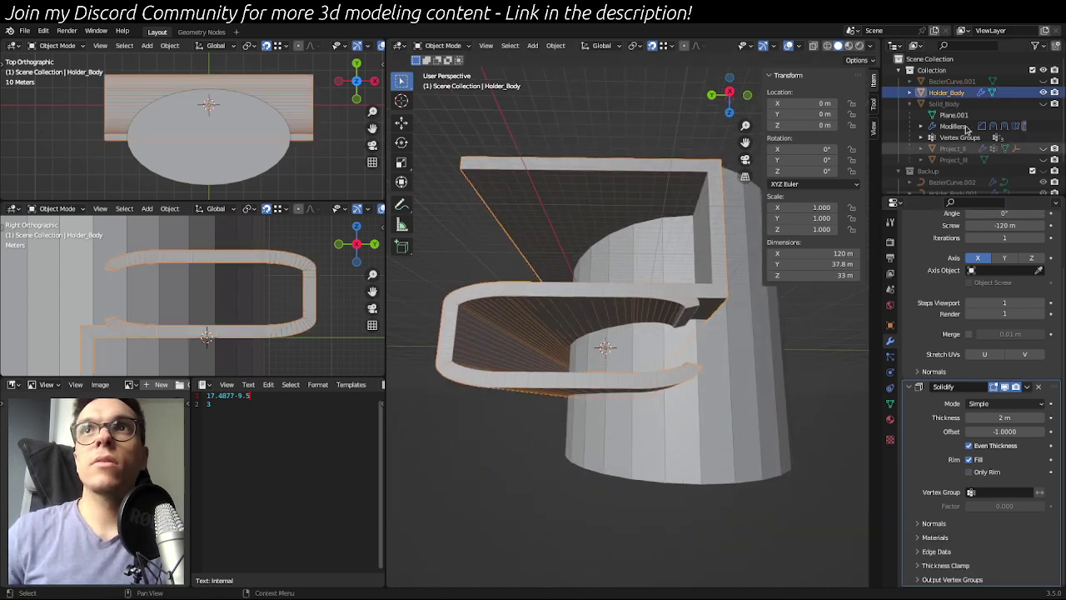
click(1043, 103)
click(1043, 103)
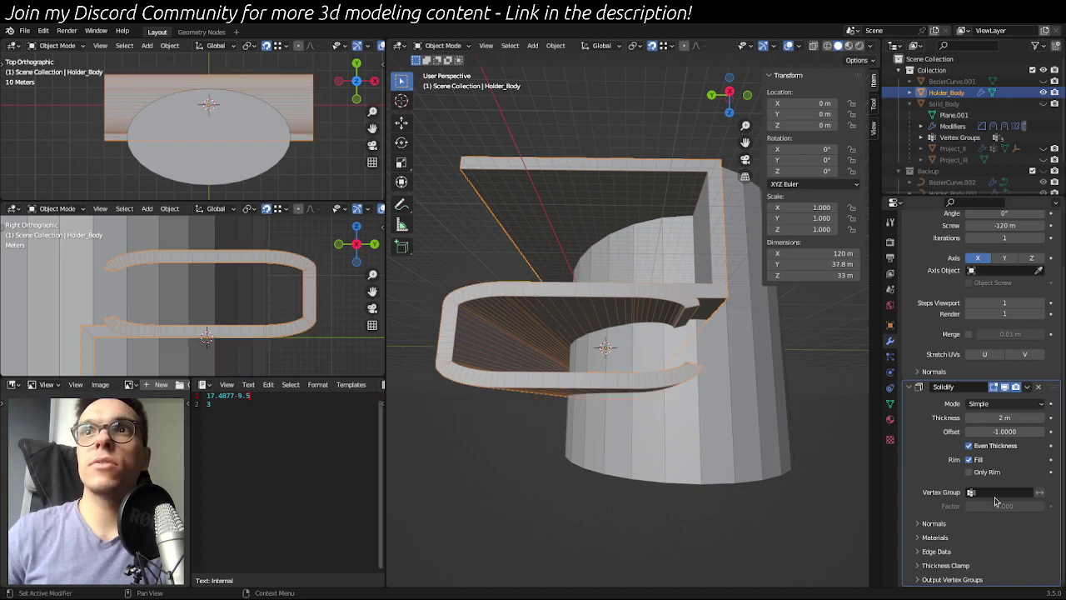
- Set the Solidify offset to 1 and check the thickened Holder_Body around the cylinder
click(1018, 433)
text(1)
key(Return)
click(490, 445)
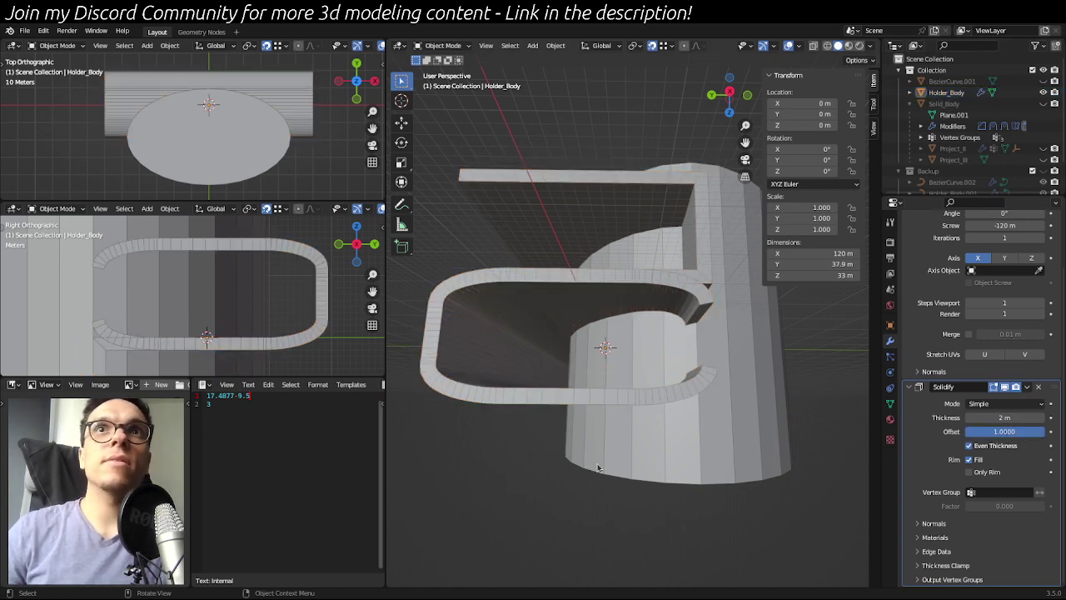
middle_drag(490, 445, 652, 433)
click(650, 400)
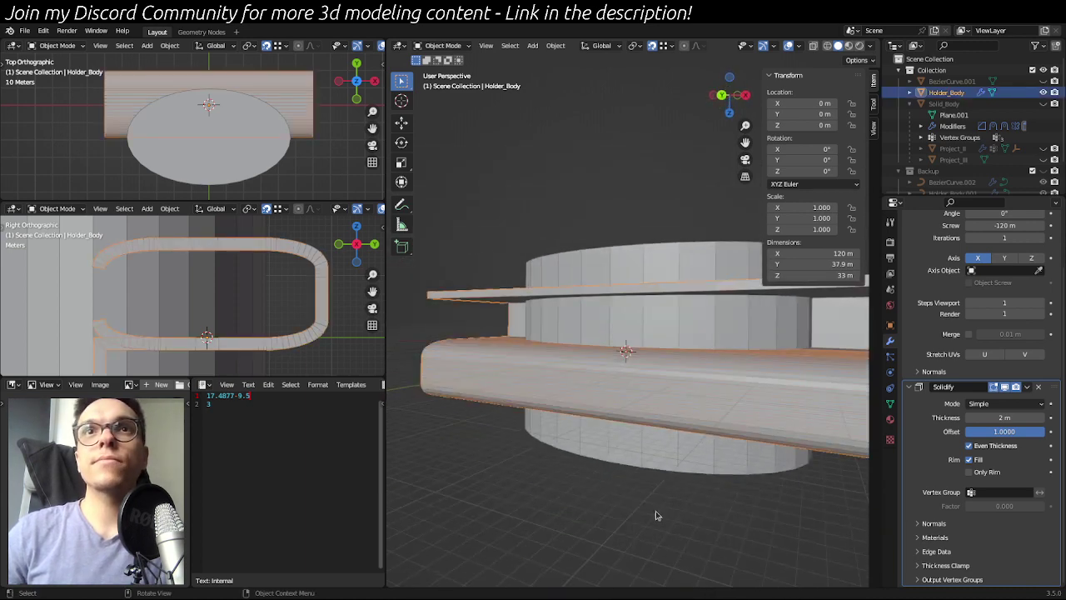
middle_drag(657, 514, 471, 554)
middle_drag(794, 384, 719, 445)
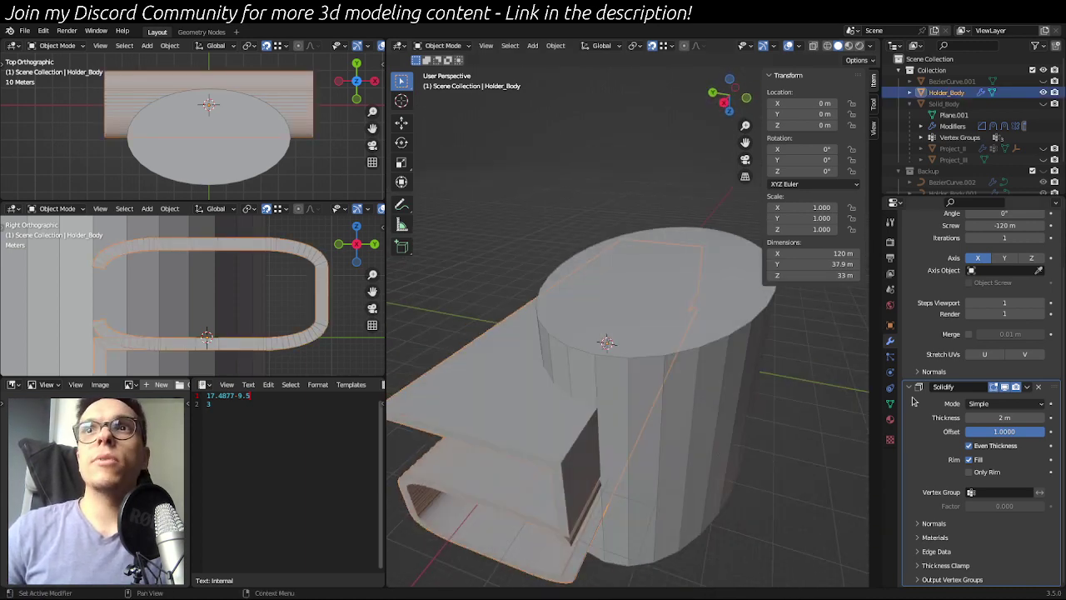
- Collapse the Solidify and Screw settings and add a Boolean modifier to Holder_Body
click(908, 389)
click(910, 264)
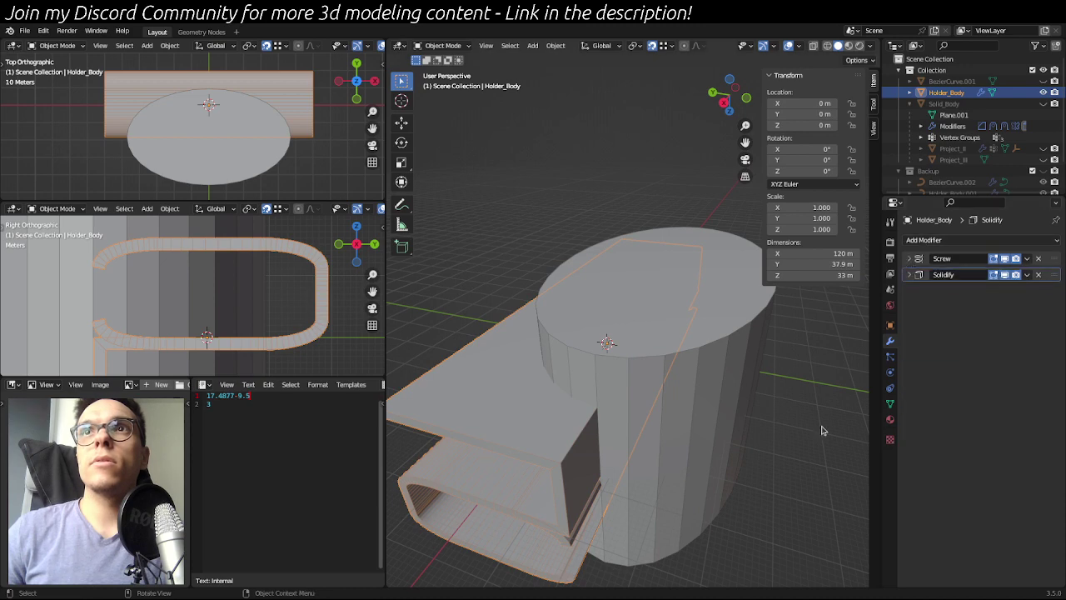
click(985, 243)
key(Escape)
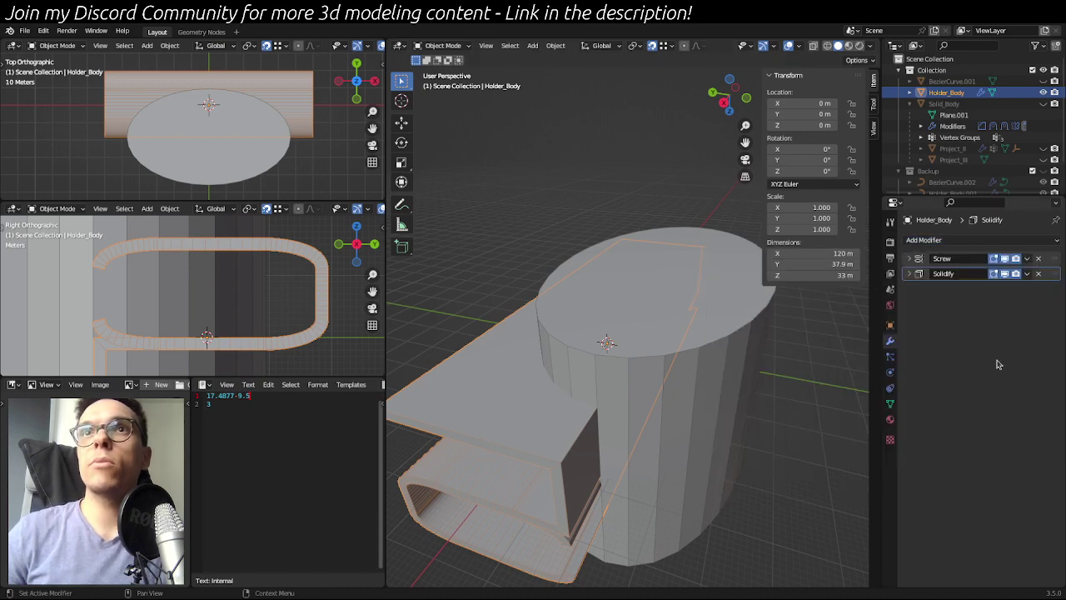
click(954, 240)
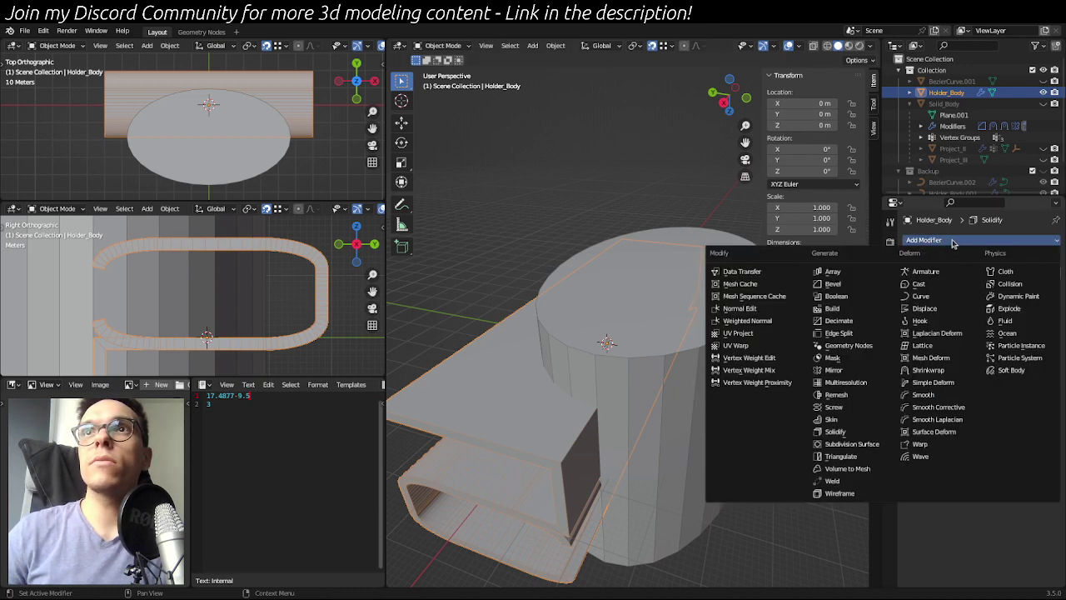
click(858, 298)
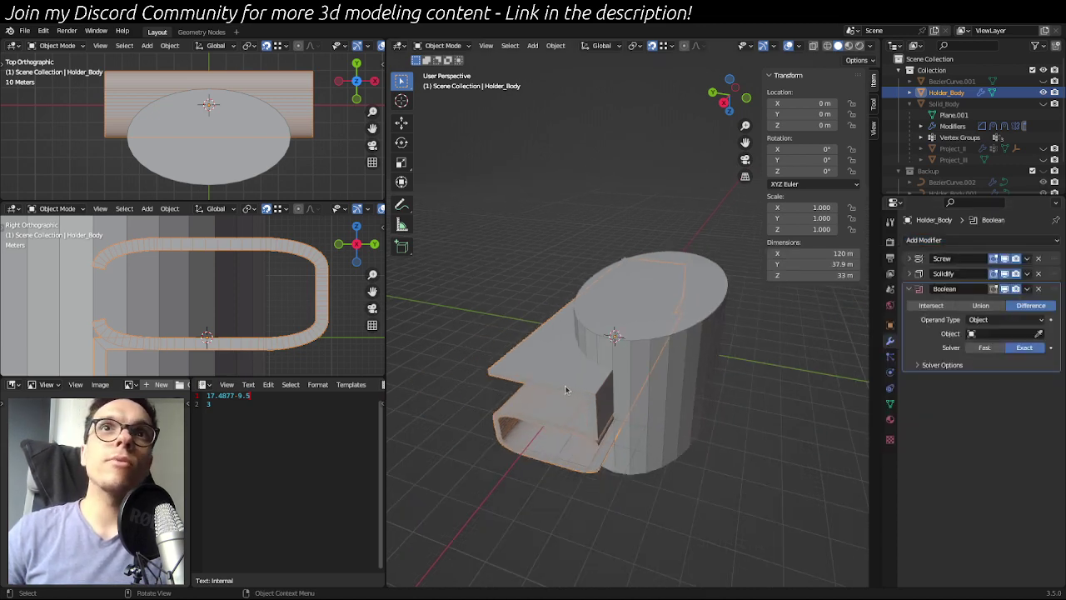
- Select the Cylinder and remove its own Boolean modifier
middle_drag(747, 448, 778, 421)
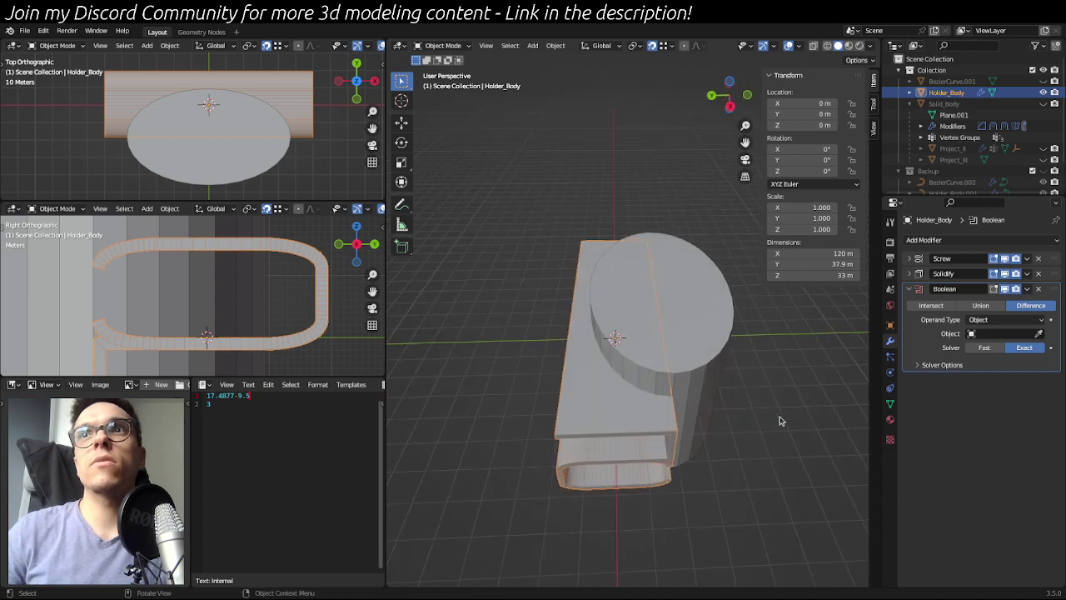
click(697, 341)
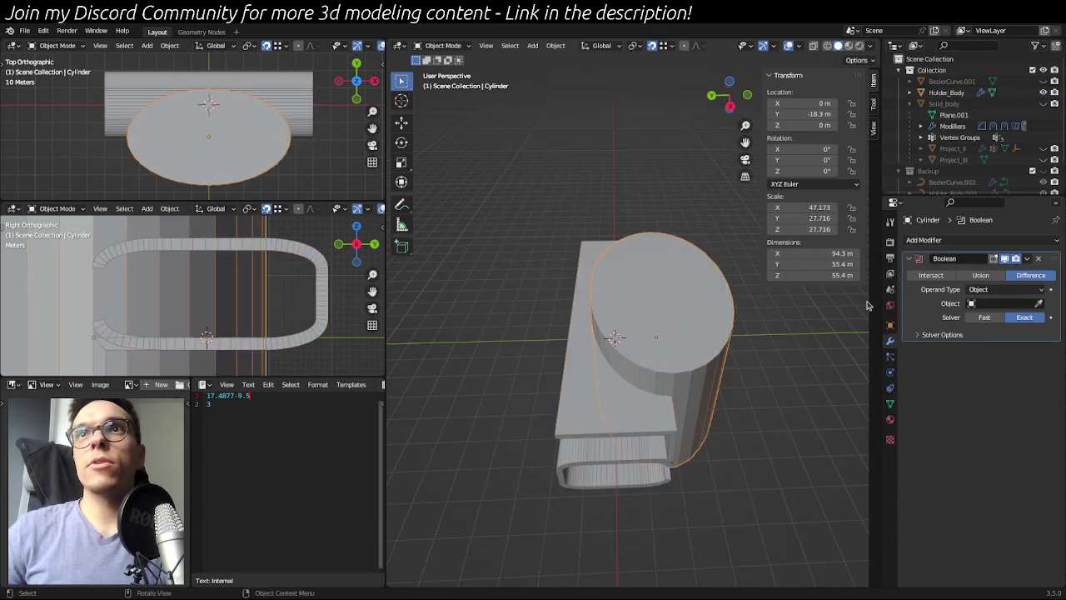
click(1038, 258)
- Set the Cylinder as the object of Holder_Body's Boolean difference and switch the solver to Fast
click(625, 422)
click(997, 333)
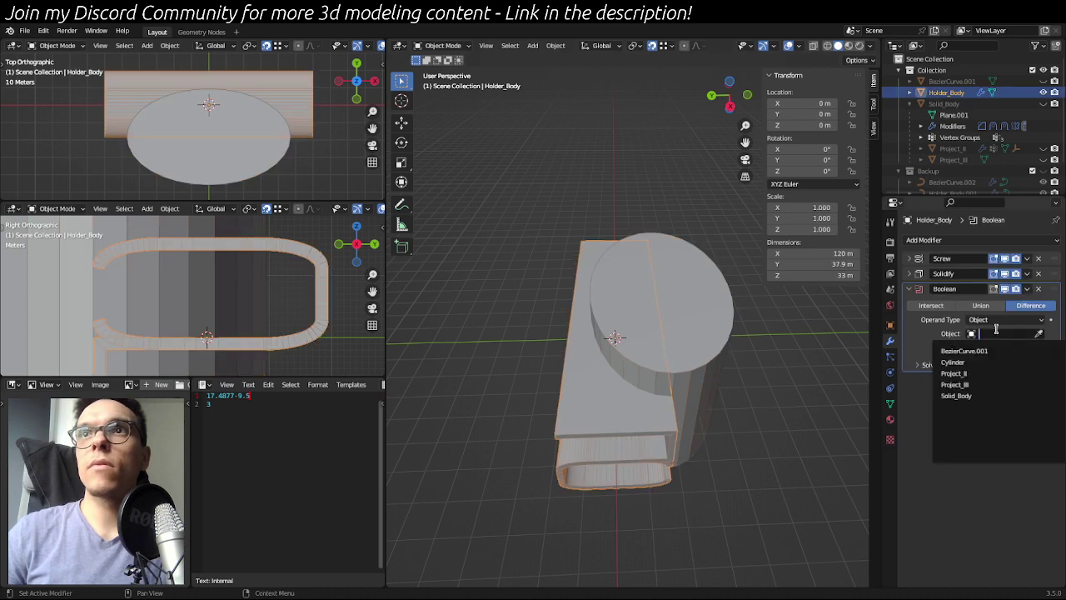
click(983, 358)
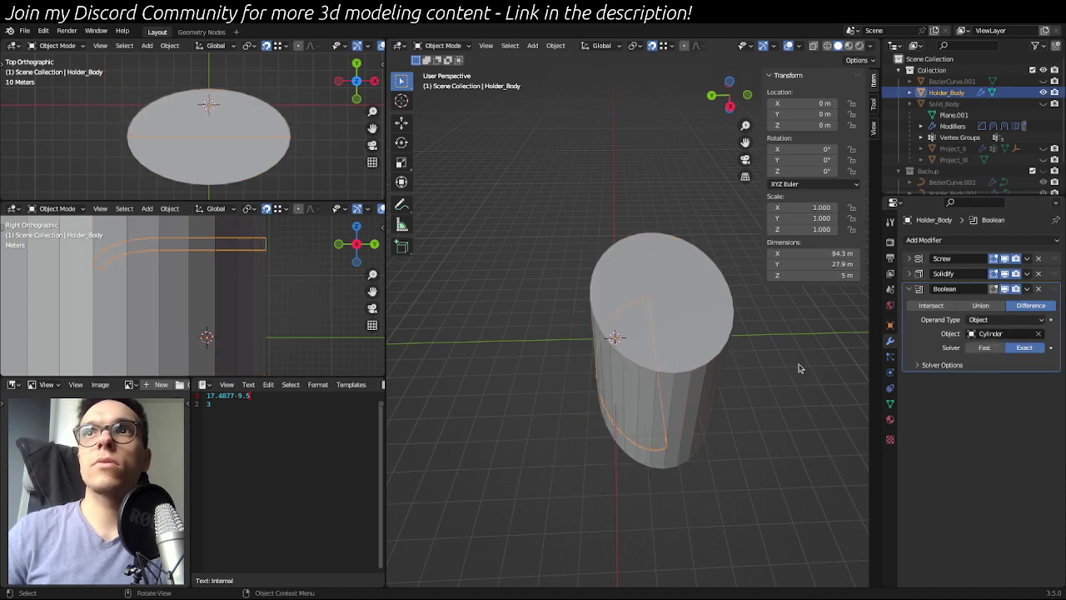
middle_drag(702, 433, 723, 393)
click(988, 348)
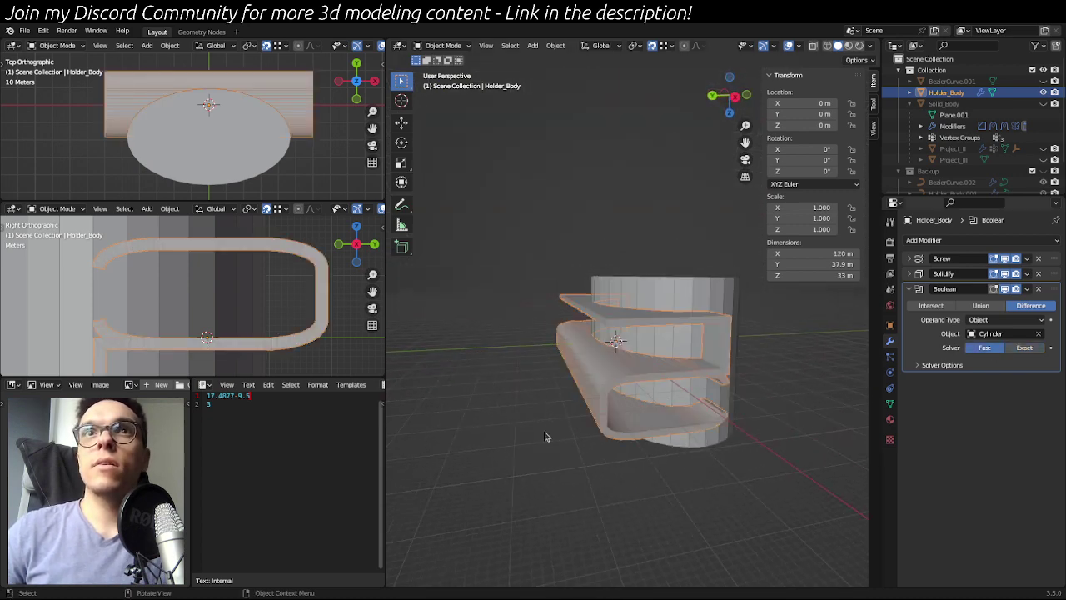
click(831, 391)
middle_drag(830, 392, 778, 417)
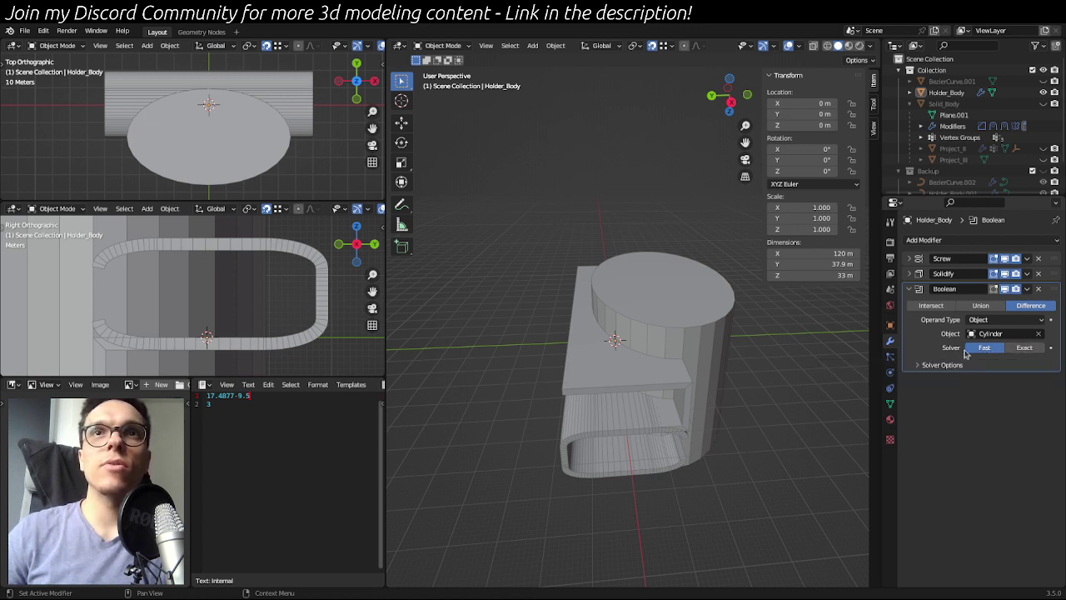
- Compare the Boolean cut using the Exact solver with the Fast solver, leaving Fast active
click(1025, 347)
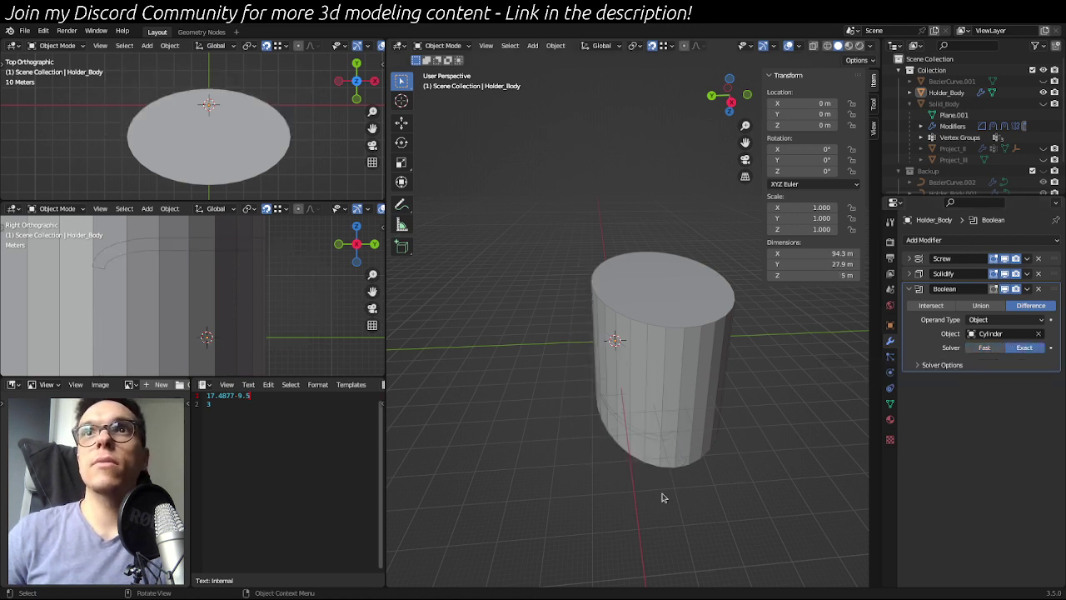
middle_drag(663, 497, 766, 437)
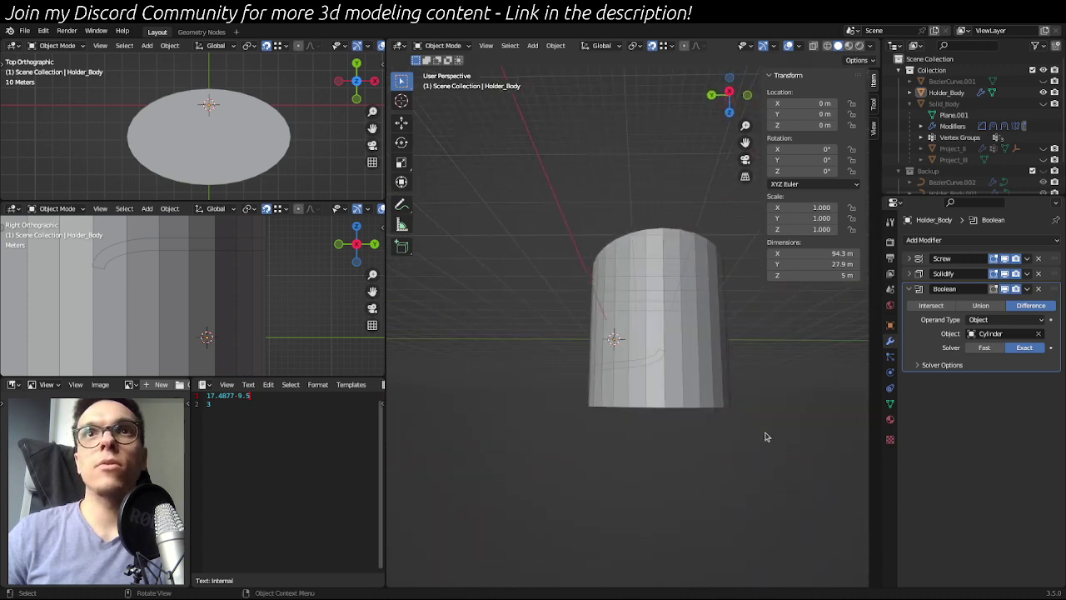
click(985, 349)
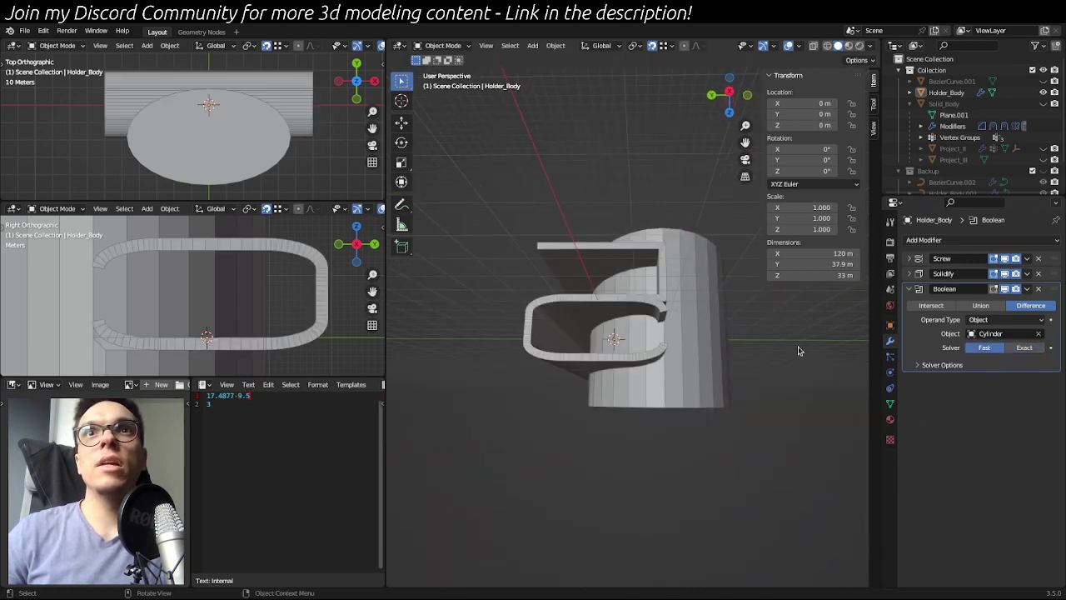
middle_drag(798, 350, 792, 419)
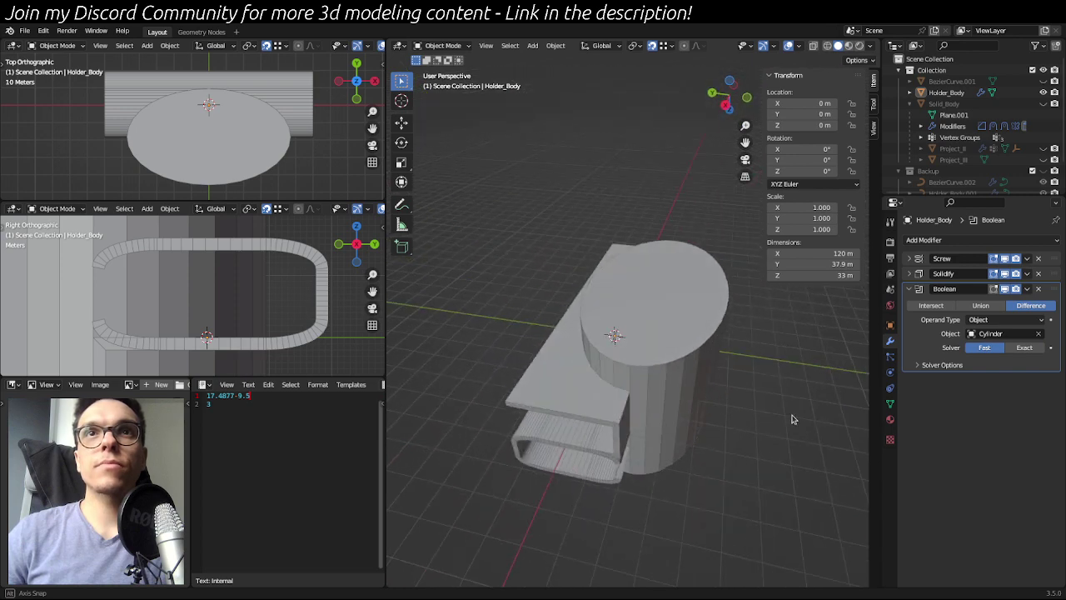
- Hide the Cylinder and inspect the curved cut and wall edges of Holder_Body
click(702, 356)
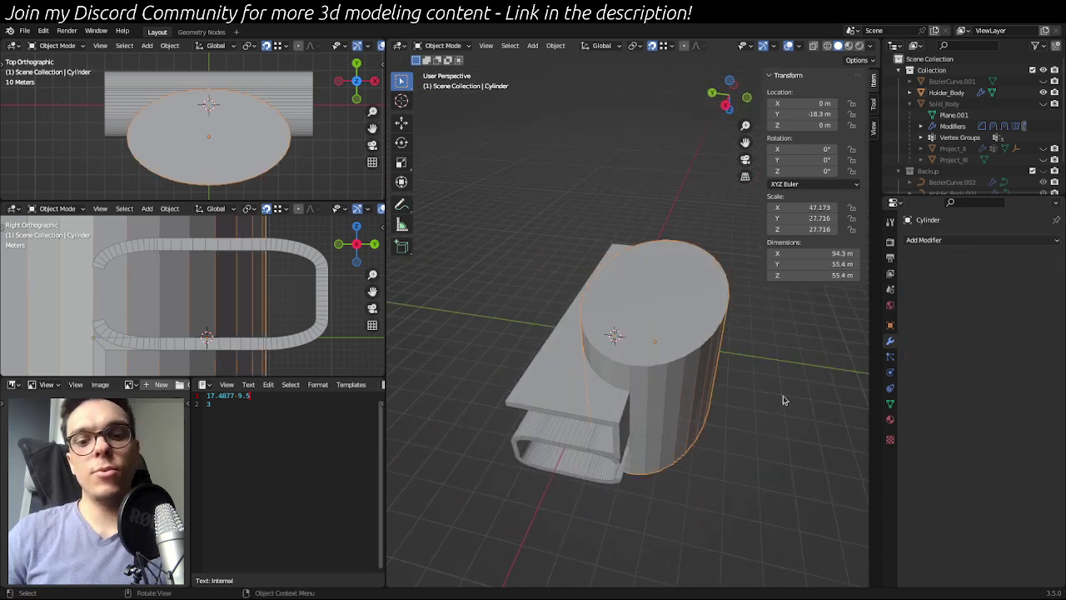
middle_drag(701, 441, 571, 239)
key(h)
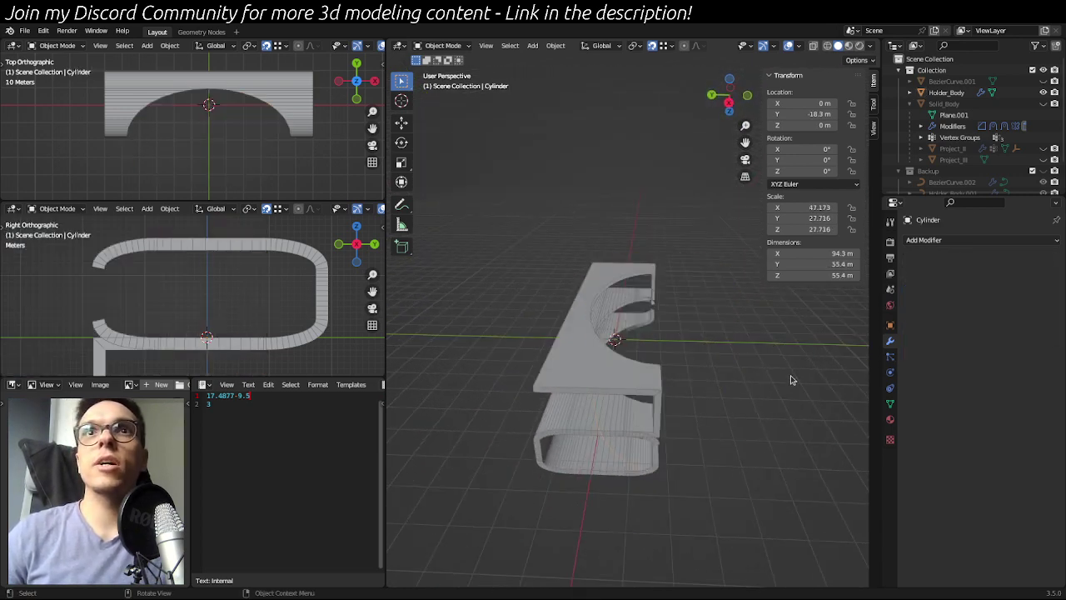
middle_drag(791, 376, 610, 406)
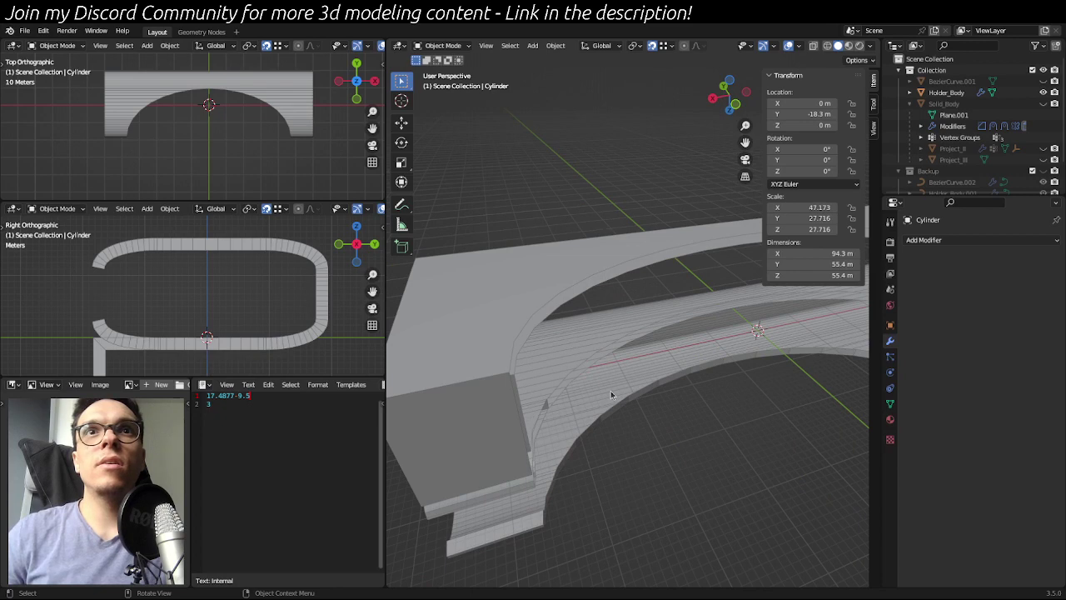
click(610, 395)
middle_drag(680, 447, 522, 423)
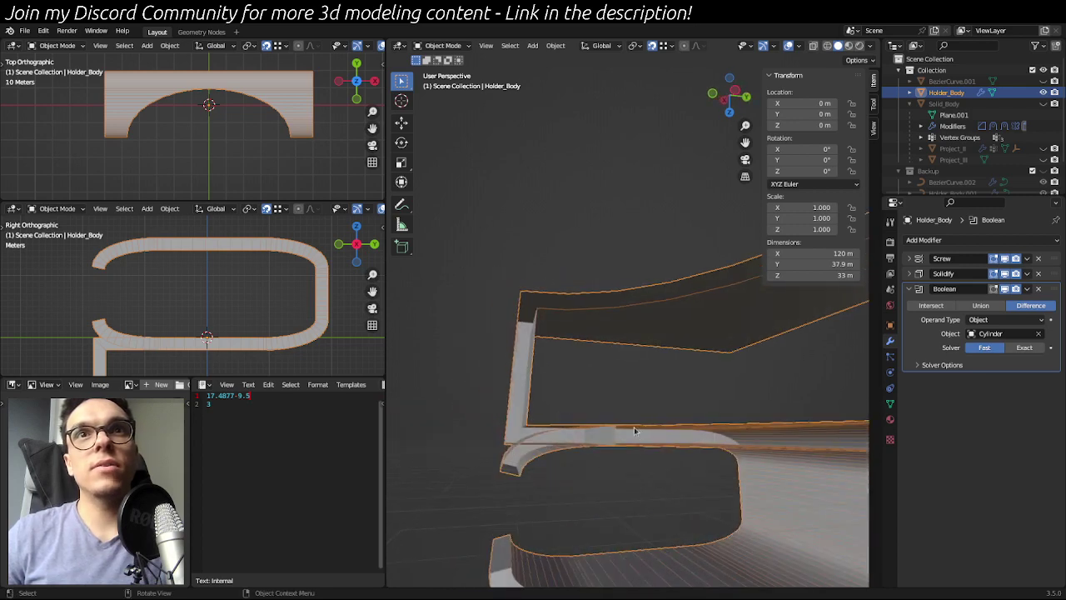
middle_drag(635, 441, 714, 446)
scroll(683, 447, down, 3)
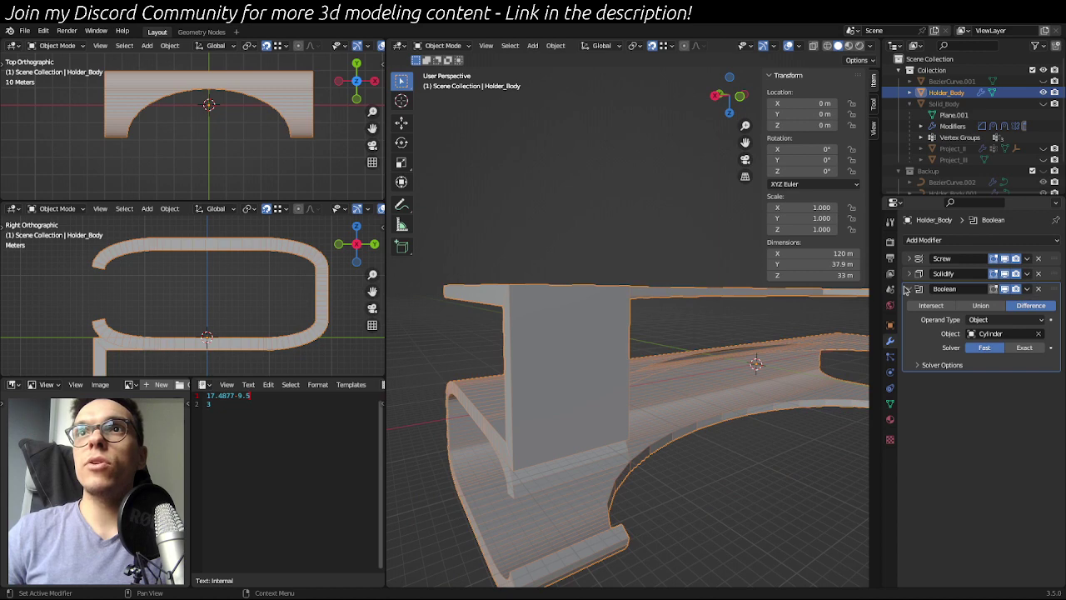
- Move the Boolean above the Solidify in Holder_Body's modifier stack and check the cut edges
click(908, 289)
mouse_move(1055, 289)
mouse_down()
mouse_move(1055, 265)
mouse_move(1054, 275)
mouse_up()
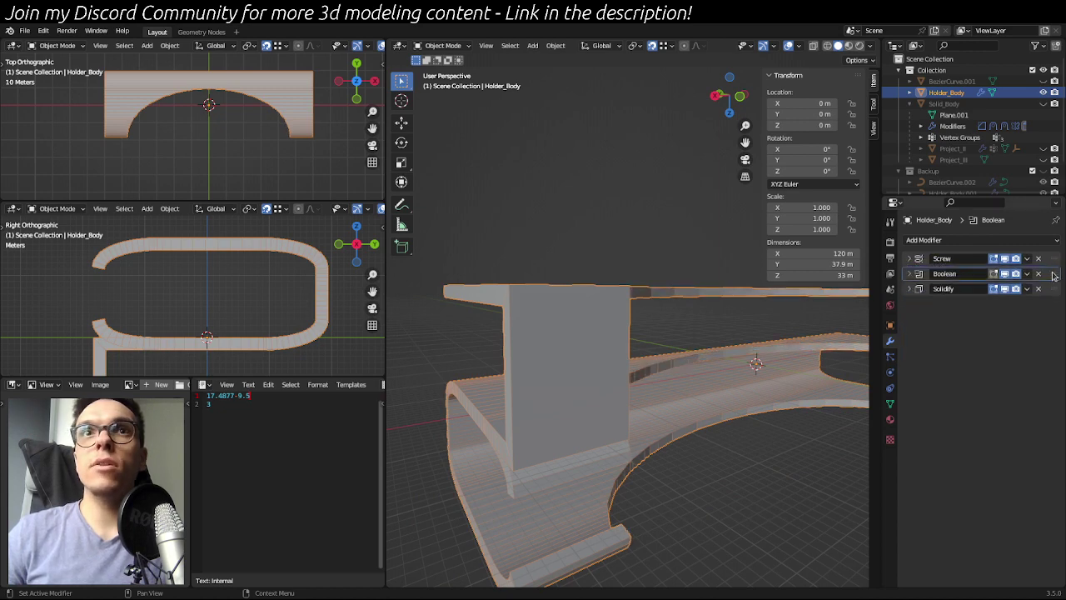
middle_drag(762, 451, 783, 479)
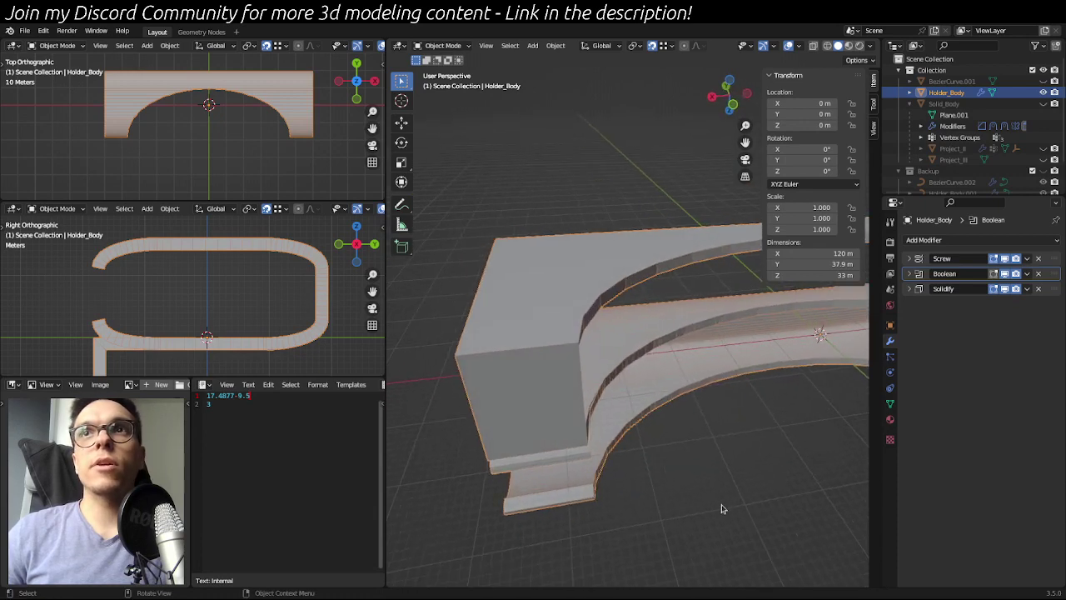
- Expand Holder_Body's modifiers and turn off the viewport display of Solidify, Boolean and Screw to view the bare profile
click(908, 274)
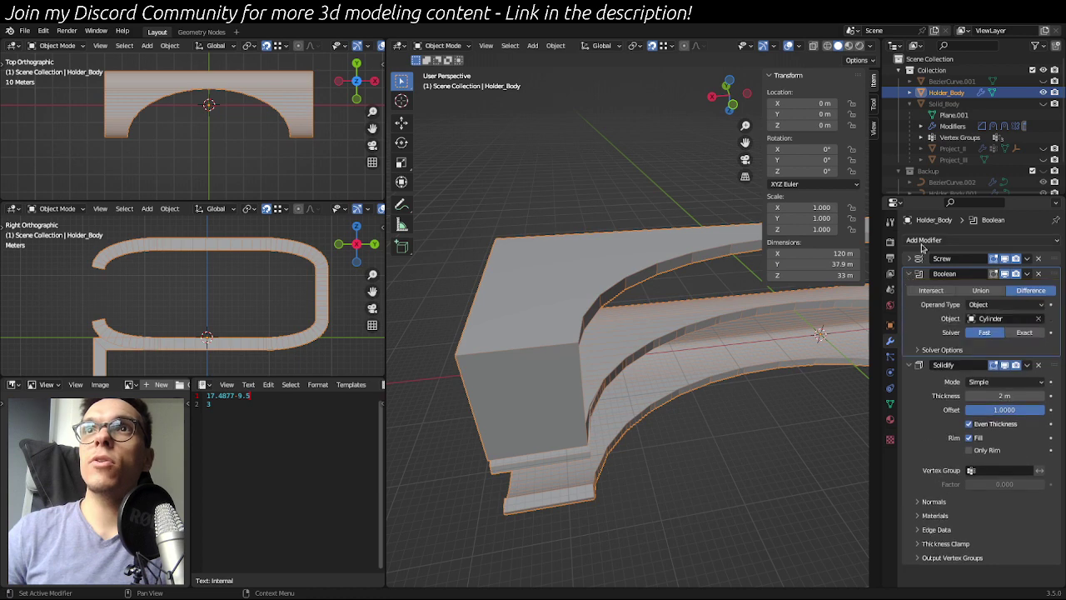
click(916, 259)
scroll(991, 356, down, 4)
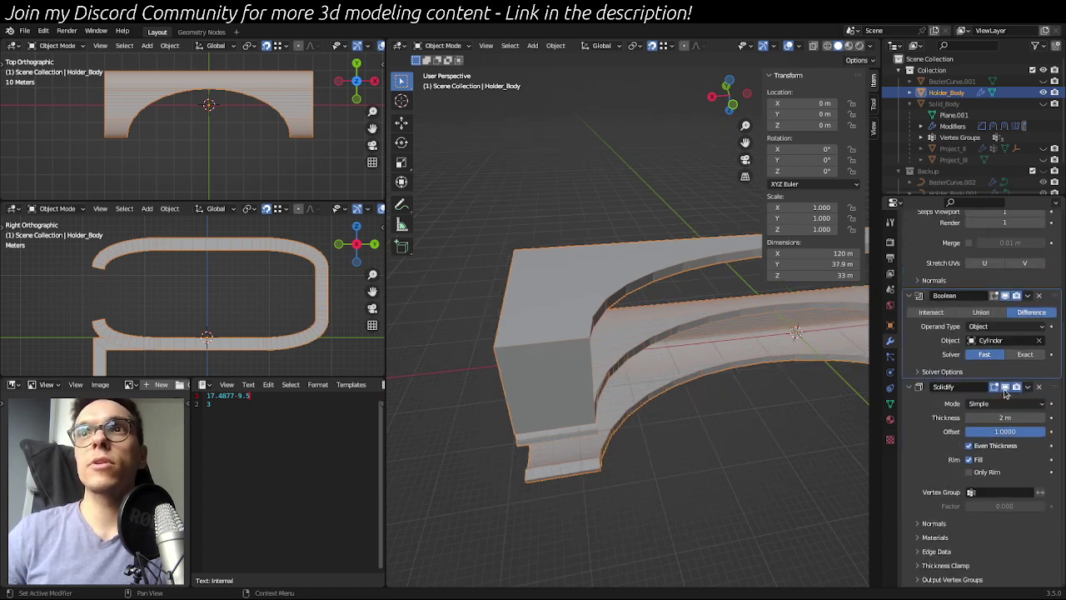
click(1005, 388)
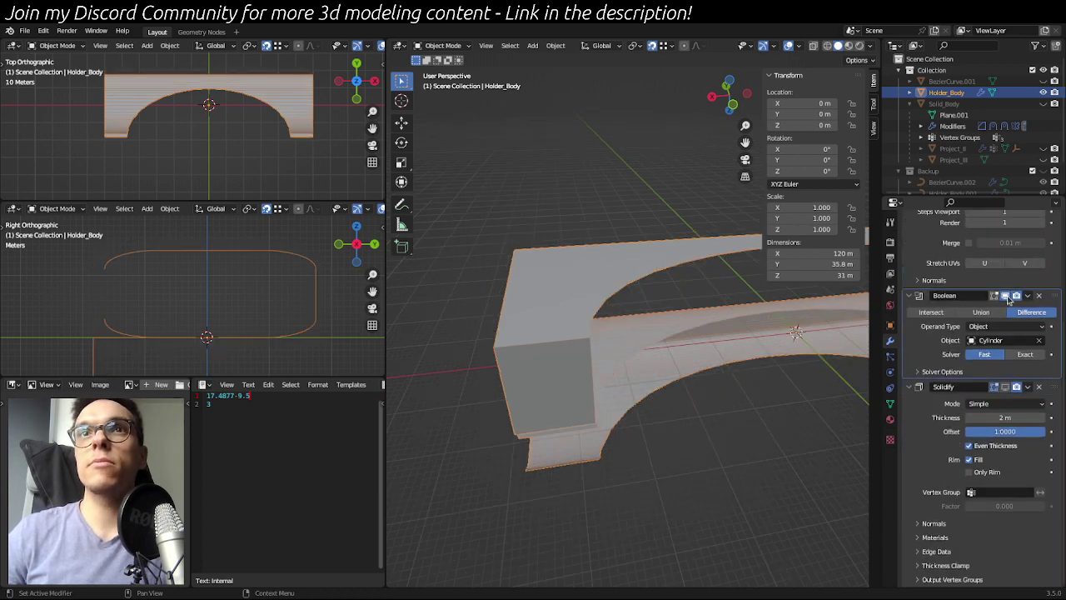
click(1005, 296)
scroll(1012, 266, up, 4)
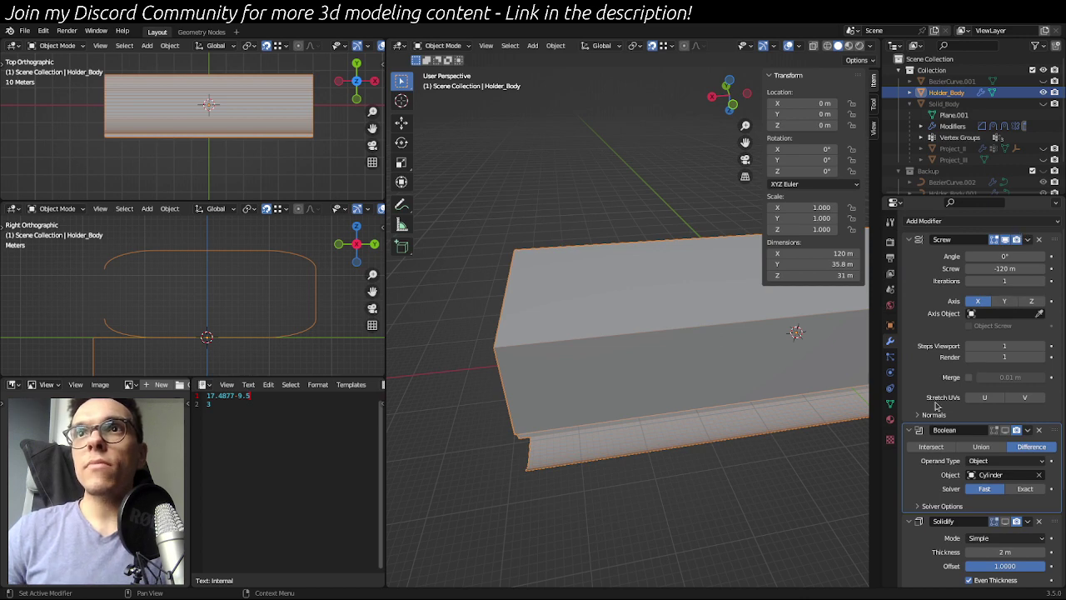
click(1005, 239)
middle_drag(543, 381, 623, 409)
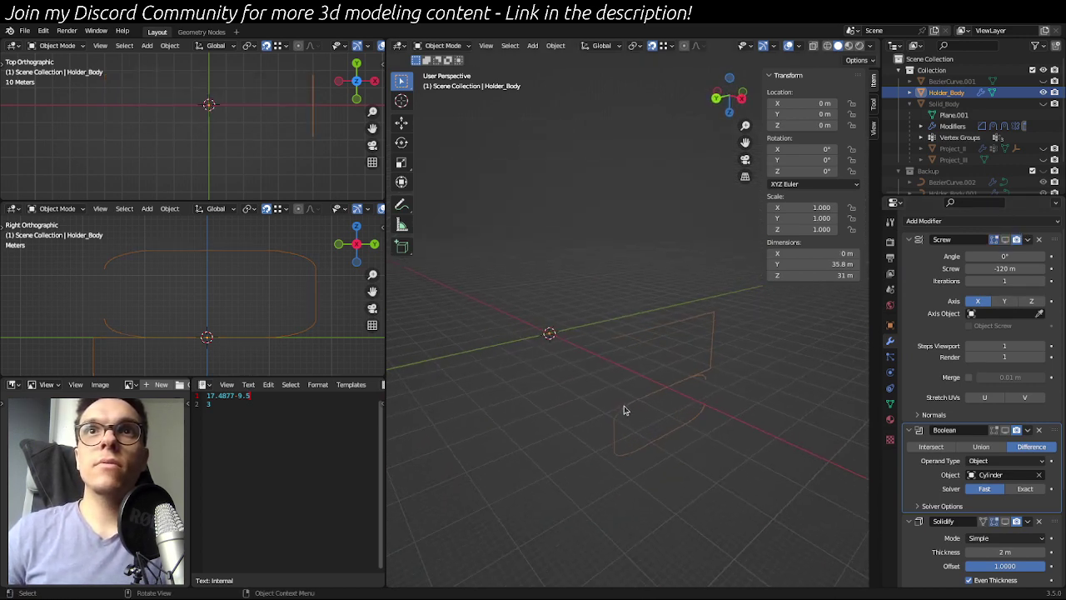
- Turn the Screw modifier's viewport display back on and examine the extruded, unthickened surface from several angles
click(1006, 240)
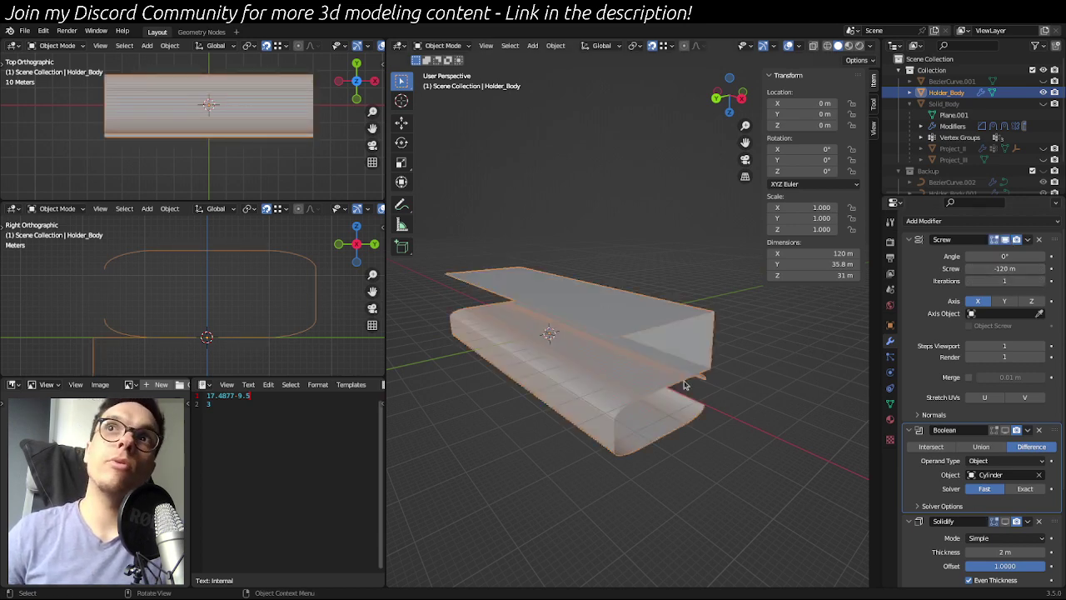
middle_drag(766, 383, 689, 401)
middle_drag(572, 461, 704, 430)
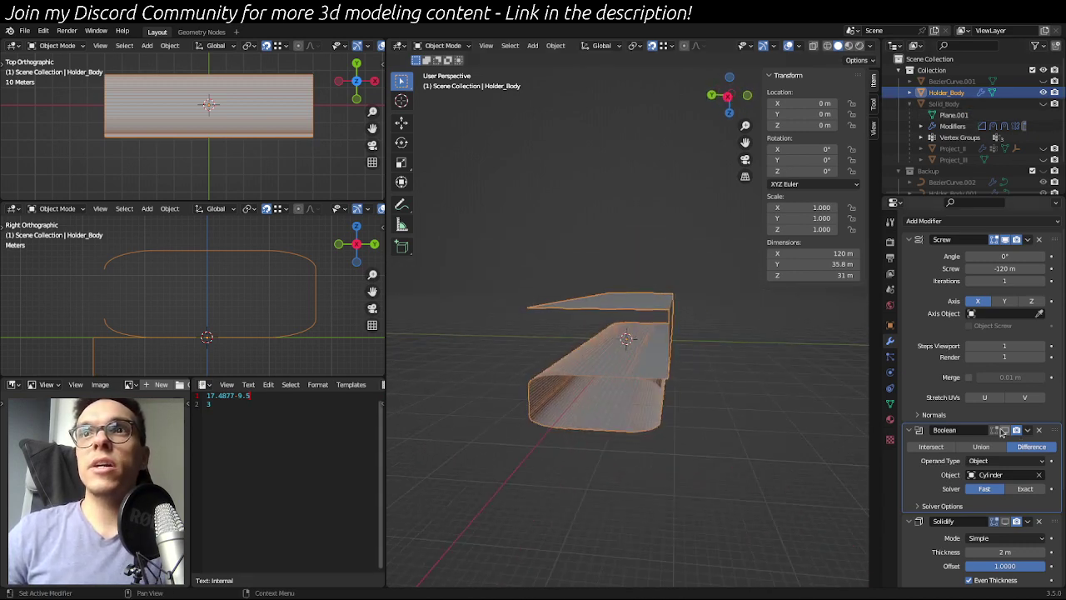
middle_drag(739, 282, 723, 320)
middle_drag(715, 360, 673, 376)
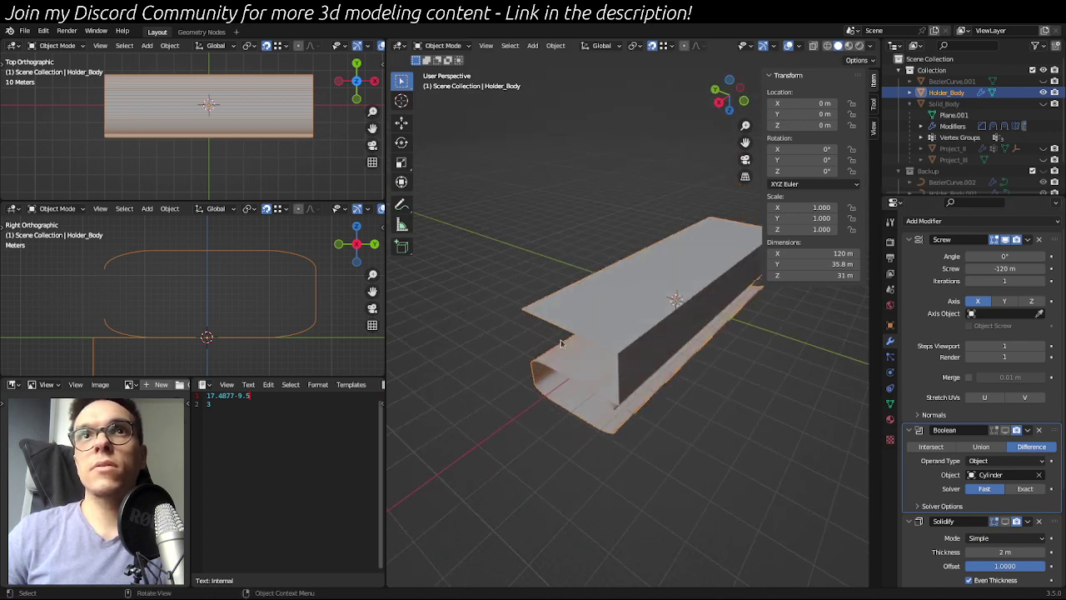
middle_drag(560, 342, 614, 352)
- Re-enable the viewport display of the Boolean and then the Solidify, examining Holder_Body after each modifier
click(1006, 431)
scroll(669, 294, down, 3)
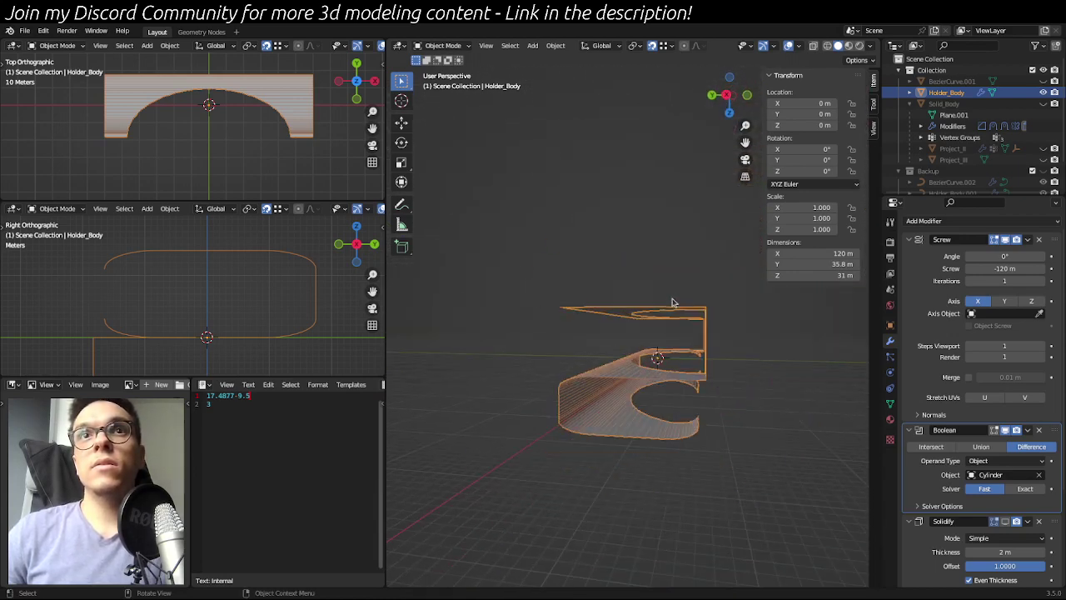
scroll(922, 473, down, 3)
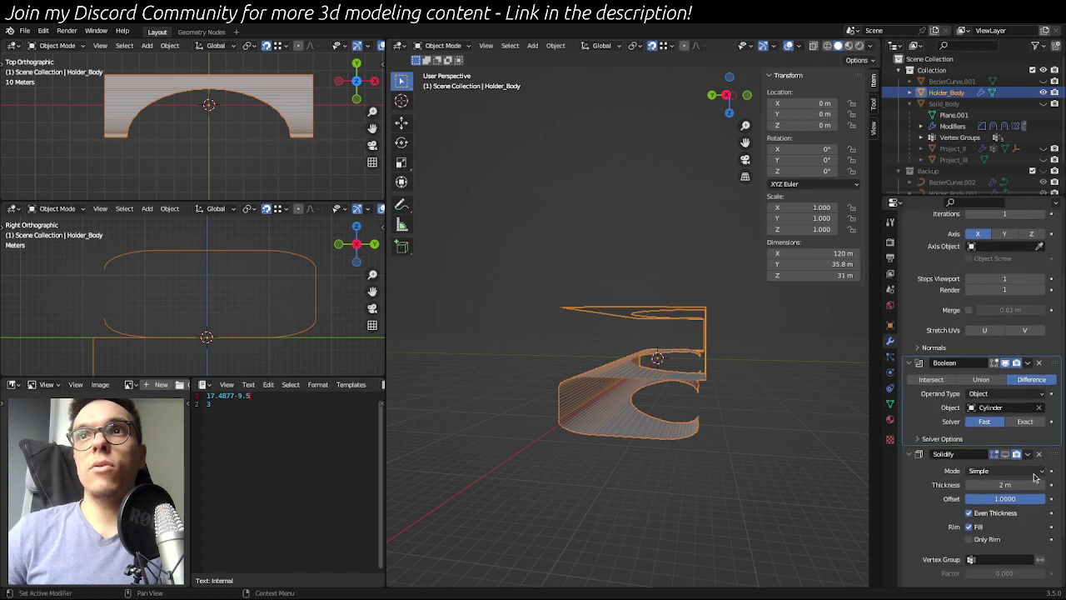
middle_drag(672, 473, 692, 377)
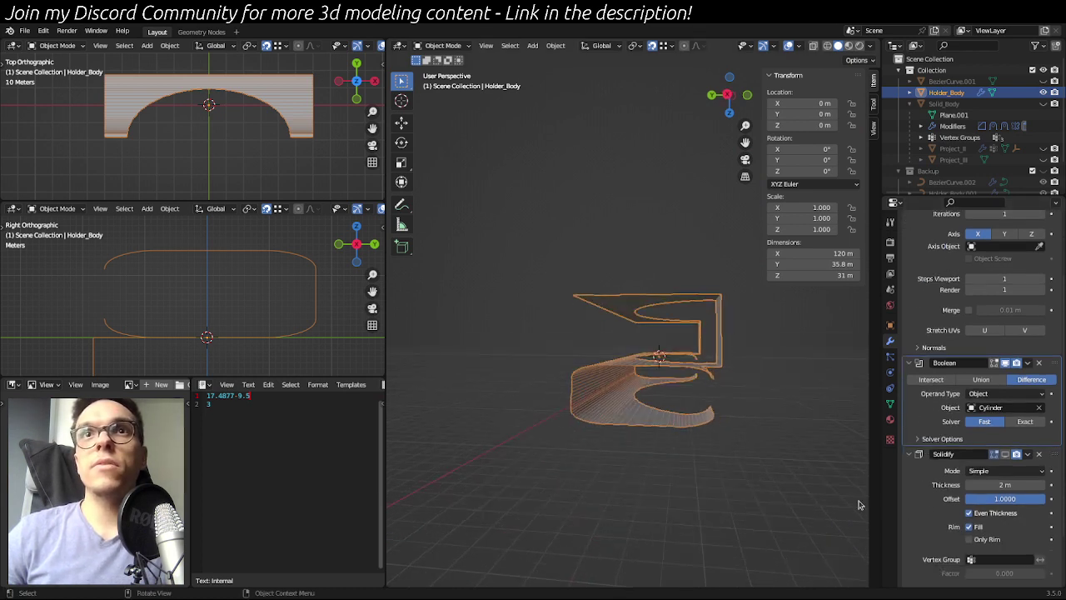
click(1006, 455)
click(821, 403)
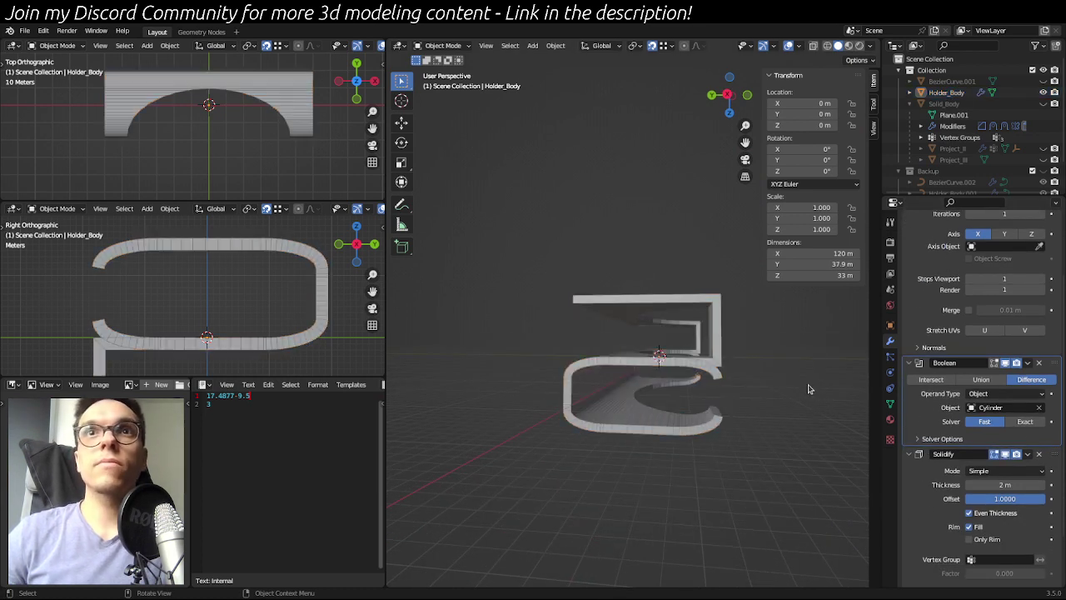
mouse_move(789, 369)
middle_down()
mouse_move(741, 393)
mouse_move(787, 374)
middle_up()
- Turn off the viewport display of Solidify and Boolean, and move Solidify above the Boolean in the stack
click(1005, 454)
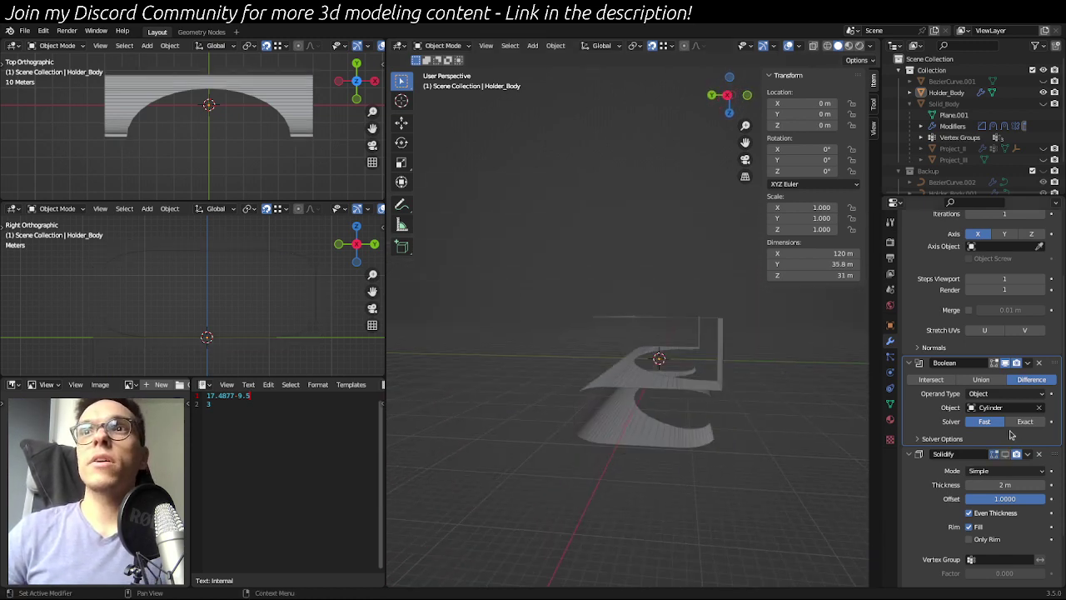
click(1008, 366)
drag(1056, 454, 1054, 358)
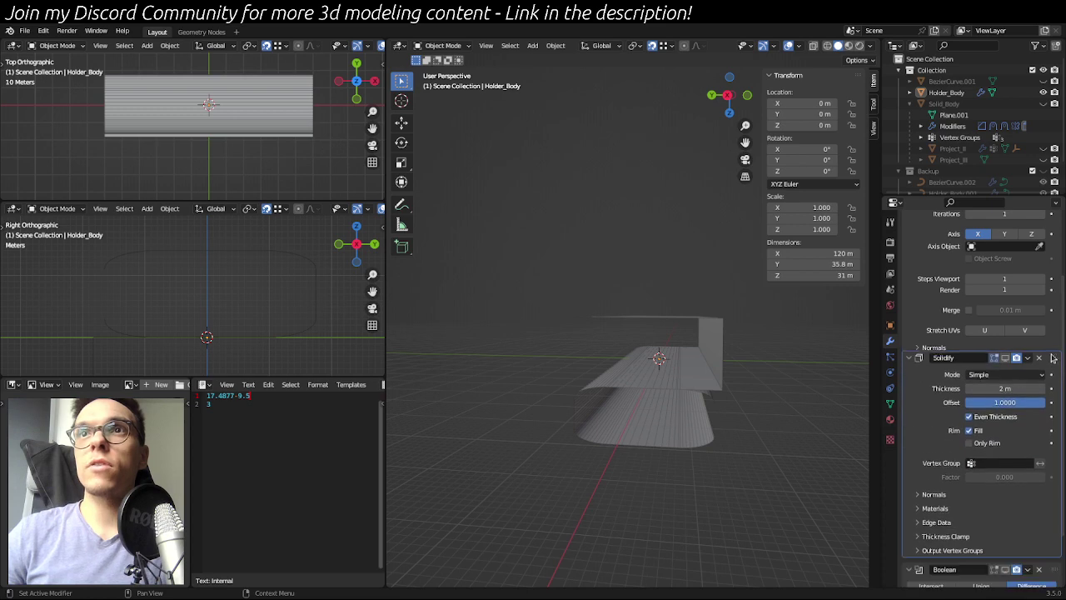
- Turn the viewport display of Solidify and then the Boolean back on and examine the cut on Holder_Body
click(1005, 364)
scroll(998, 466, down, 2)
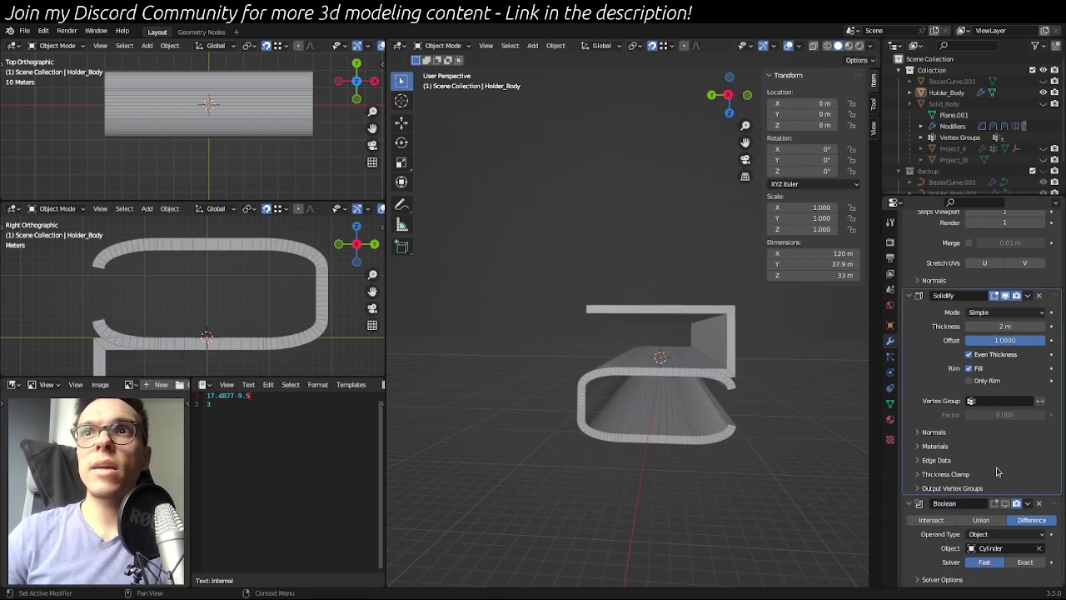
click(1006, 502)
middle_drag(705, 436, 752, 356)
scroll(752, 356, up, 3)
middle_drag(633, 410, 814, 399)
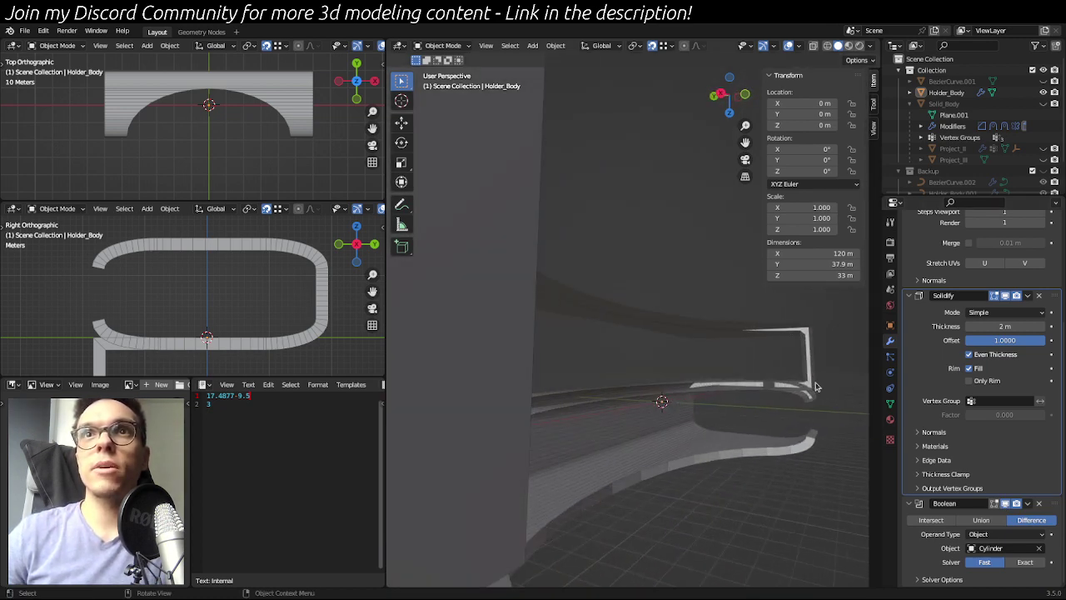
- Examine the cut walls and ends of Holder_Body up close from several angles with Solidify evaluated before the Boolean
scroll(770, 400, down, 3)
middle_drag(675, 408, 608, 426)
scroll(674, 374, up, 3)
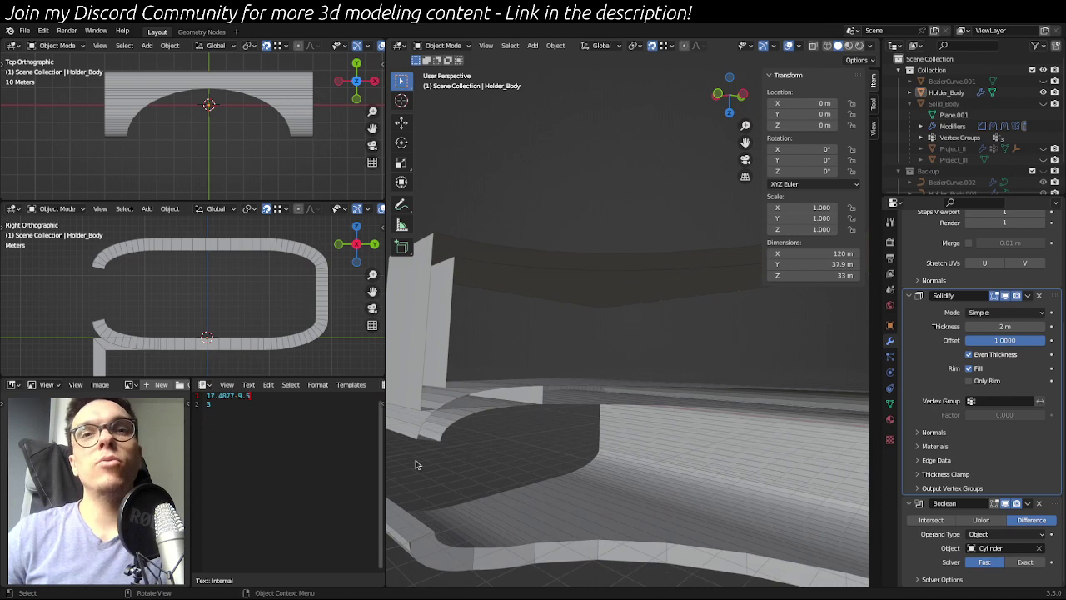
scroll(450, 314, down, 4)
middle_drag(483, 334, 554, 368)
shift+middle_drag(749, 354, 610, 348)
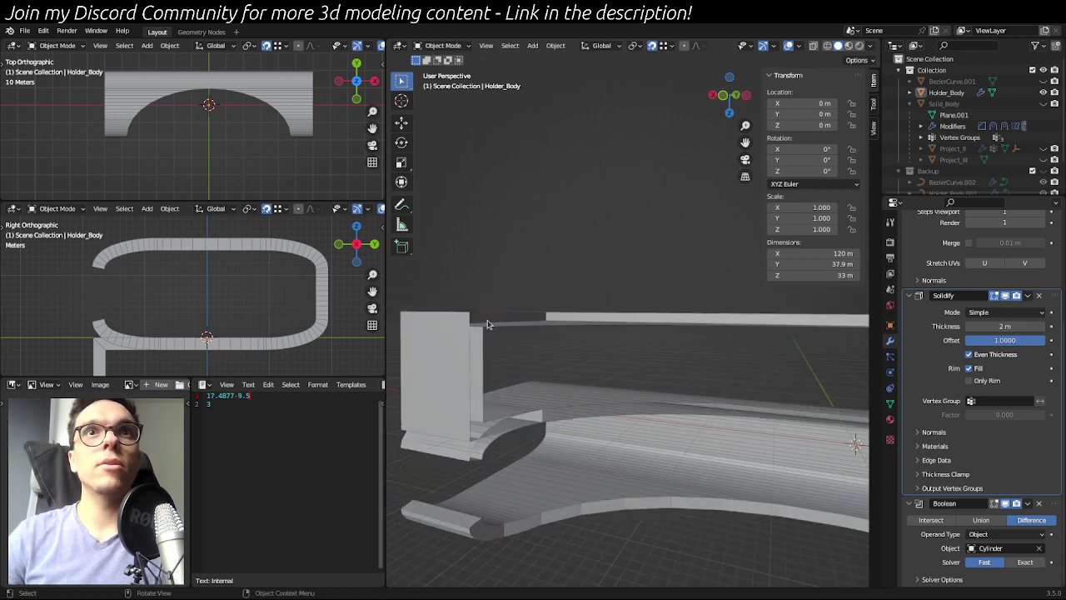
scroll(670, 429, down, 2)
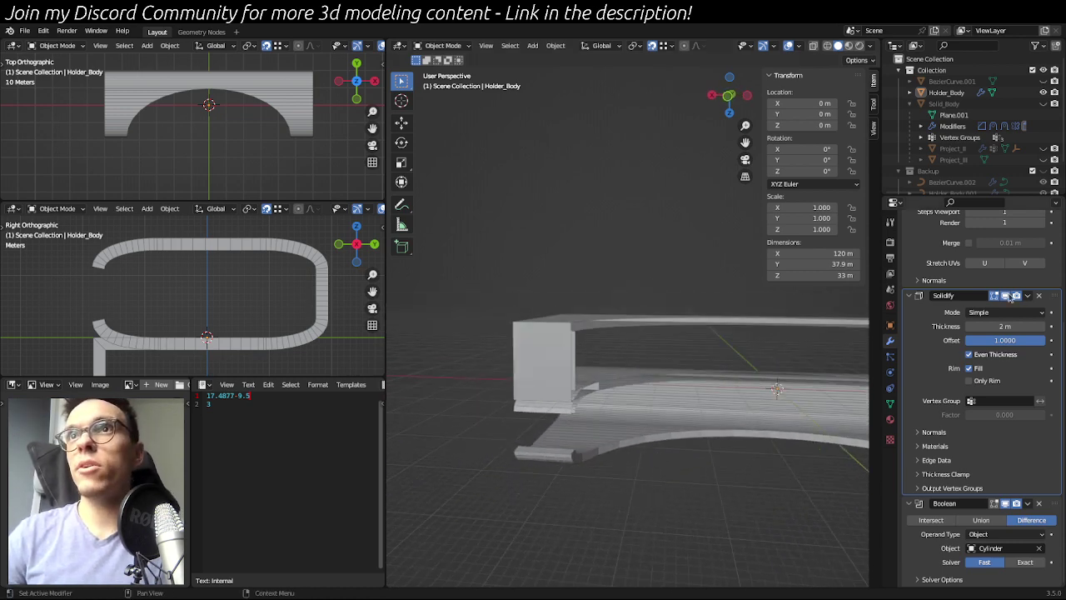
- Collapse the Solidify settings and move the Boolean above Solidify in Holder_Body's modifier stack
click(909, 294)
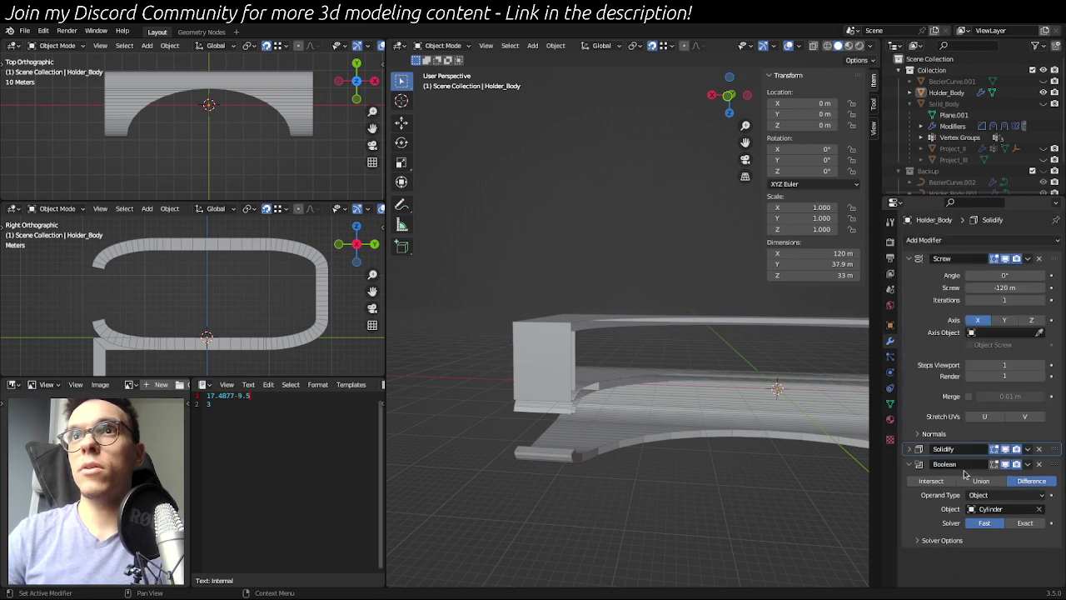
drag(1063, 471, 1061, 449)
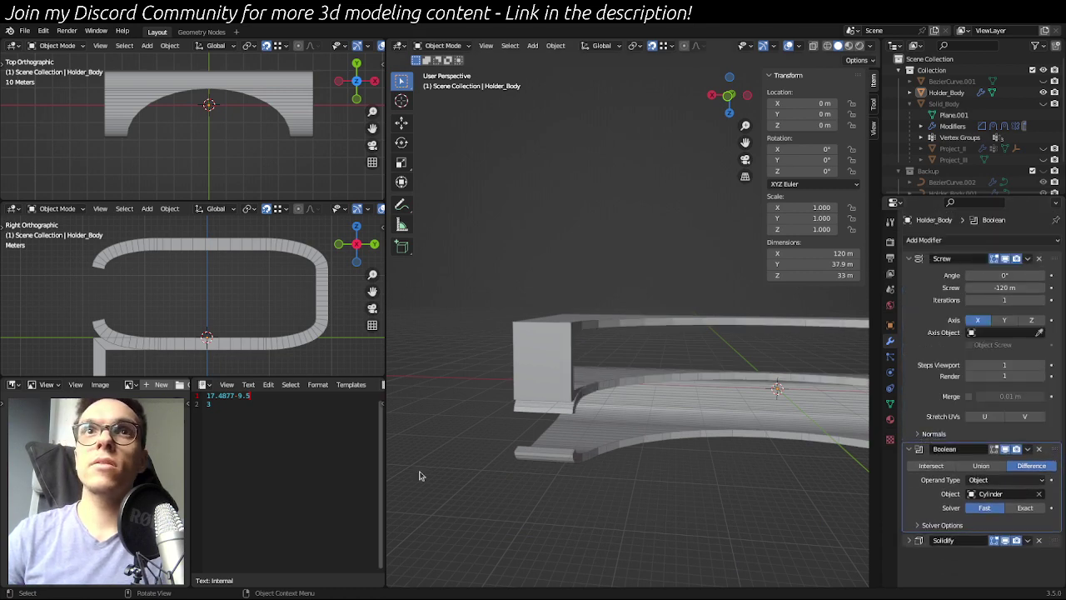
middle_drag(575, 479, 644, 488)
- Try the Exact solver on the Boolean modifier, inspect the cut, and return to the Fast solver
click(1025, 508)
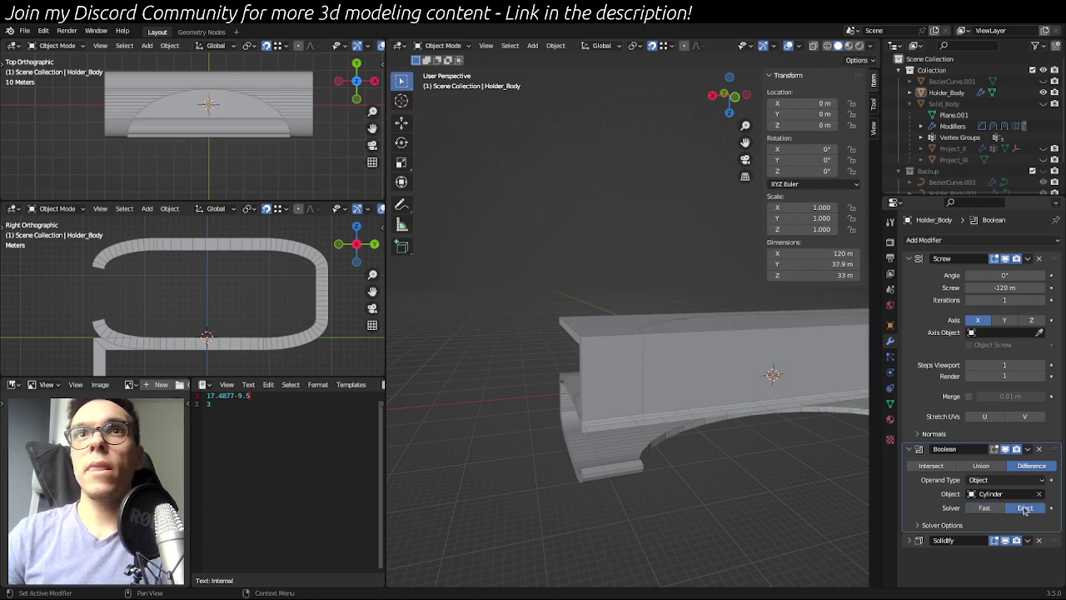
middle_drag(708, 412, 805, 424)
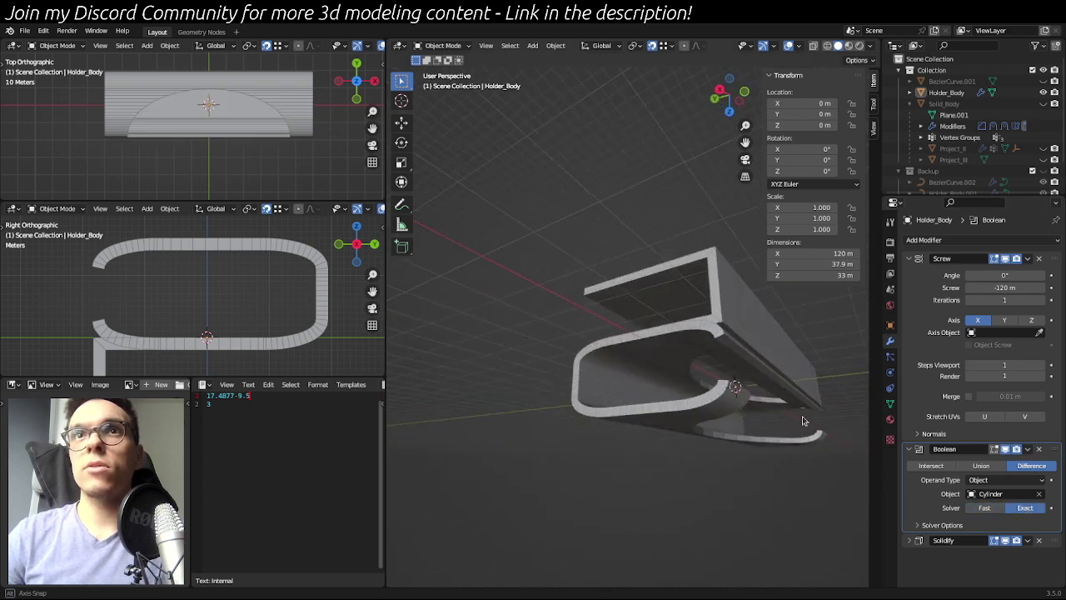
click(985, 508)
middle_drag(768, 488, 729, 541)
- Select Holder_Body and, in Edit Mode, move the free-end vertex of its flat arm 2 m along Y, returning to Object Mode
click(762, 387)
middle_drag(762, 387, 714, 463)
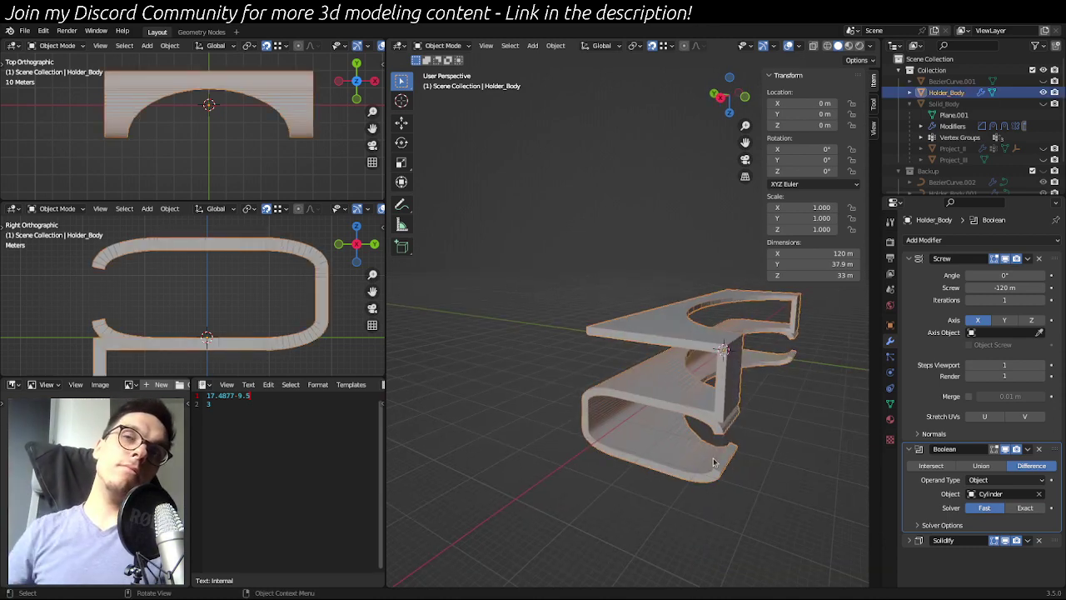
mouse_move(580, 245)
middle_down()
mouse_move(588, 231)
mouse_move(679, 213)
mouse_move(545, 250)
mouse_move(569, 241)
mouse_move(582, 258)
mouse_move(597, 252)
mouse_move(588, 251)
middle_up()
key(Tab)
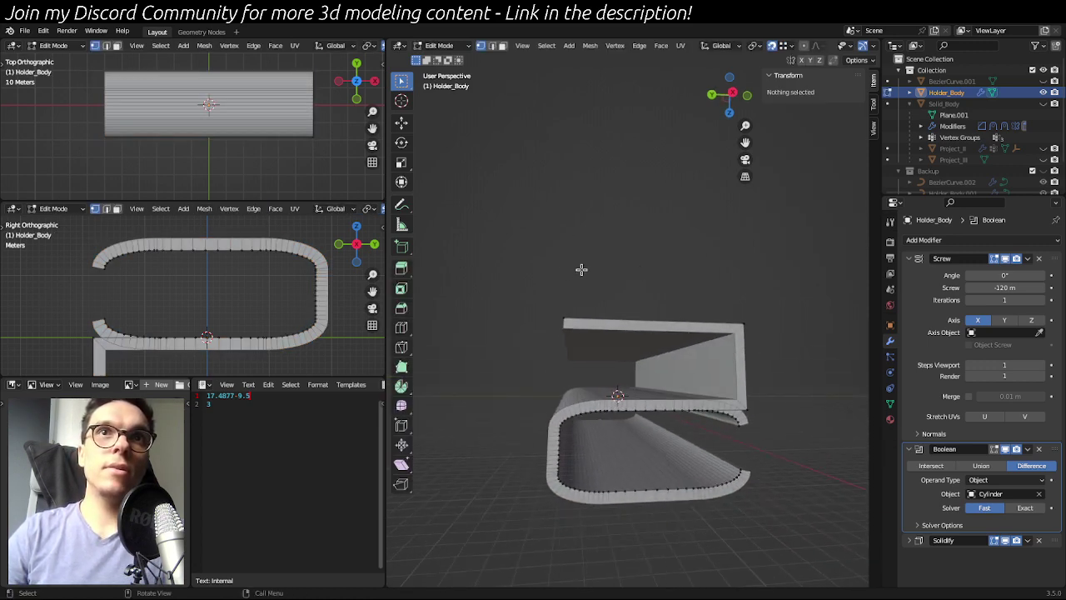
drag(510, 280, 571, 315)
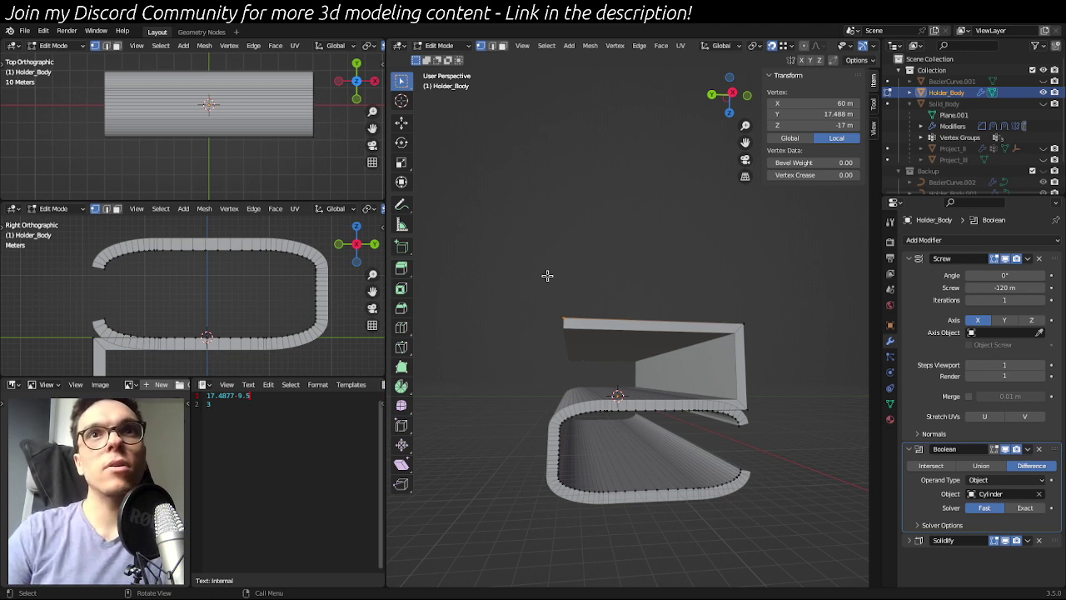
key(g)
key(y)
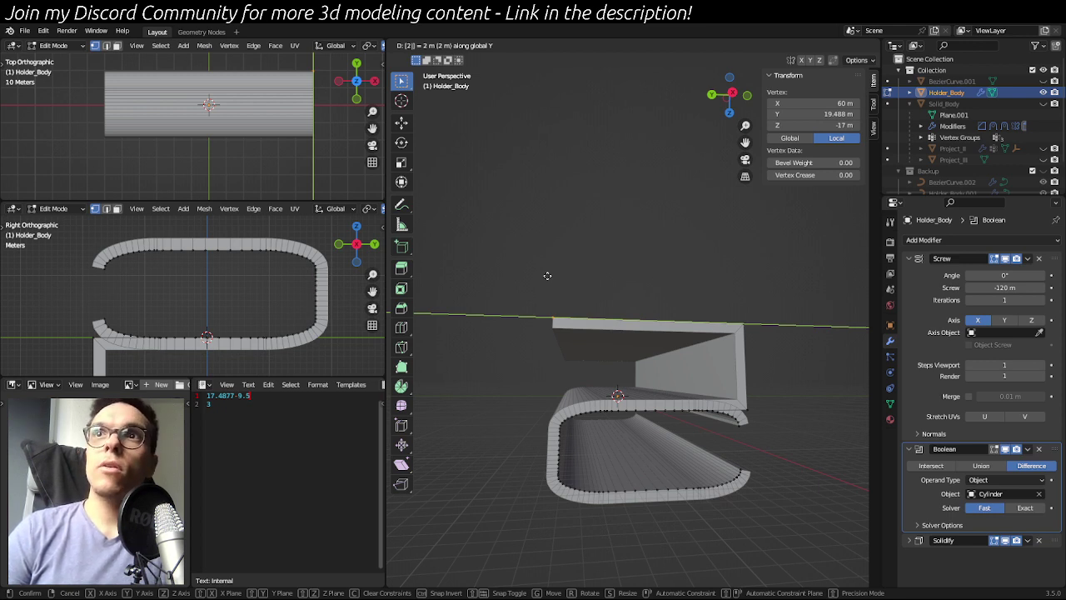
key(Return)
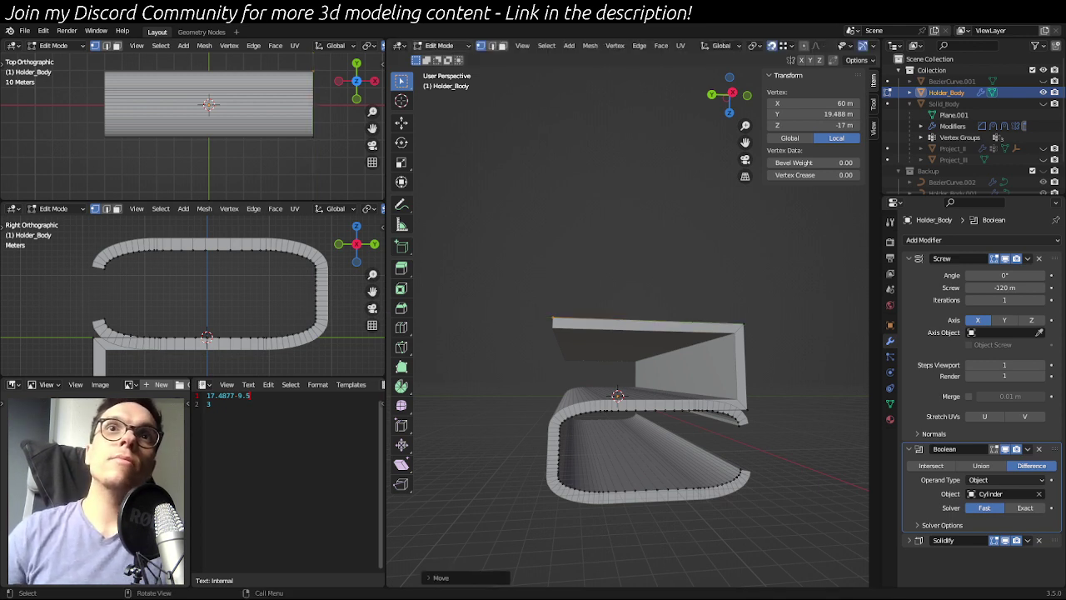
key(Tab)
middle_drag(642, 262, 523, 329)
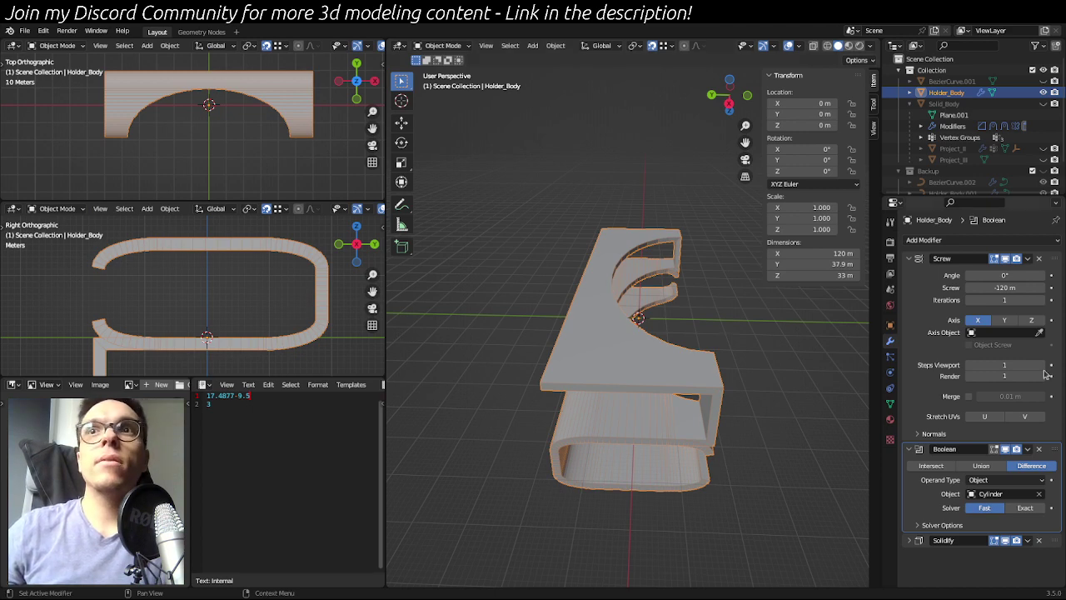
- Collapse the Boolean and Screw settings and add a Bevel modifier to Holder_Body that affects vertices
click(910, 450)
click(908, 258)
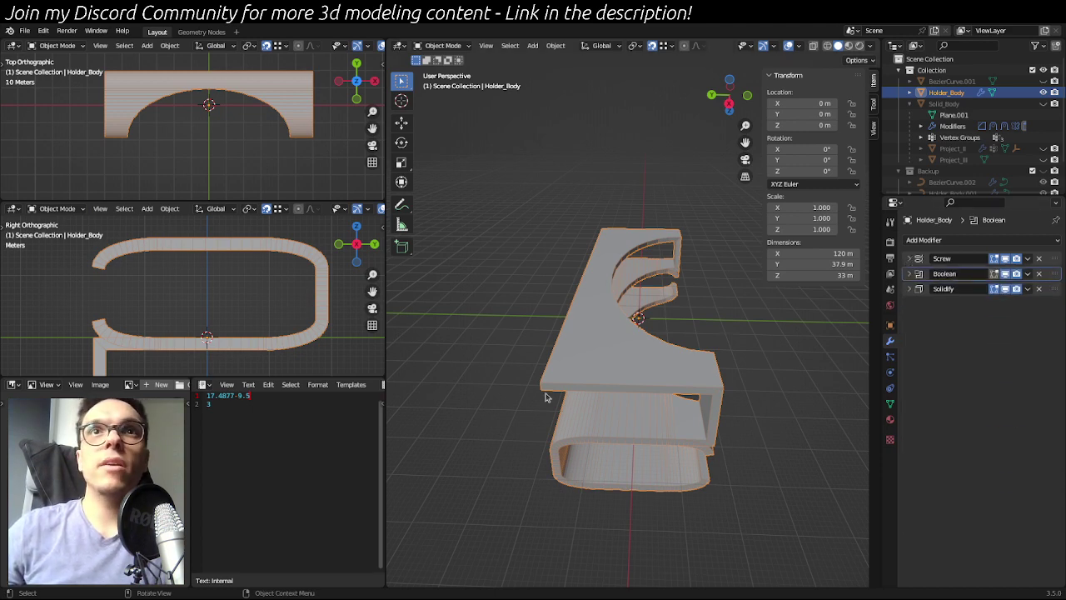
mouse_move(770, 356)
middle_down()
mouse_move(673, 376)
mouse_move(755, 350)
middle_up()
click(924, 240)
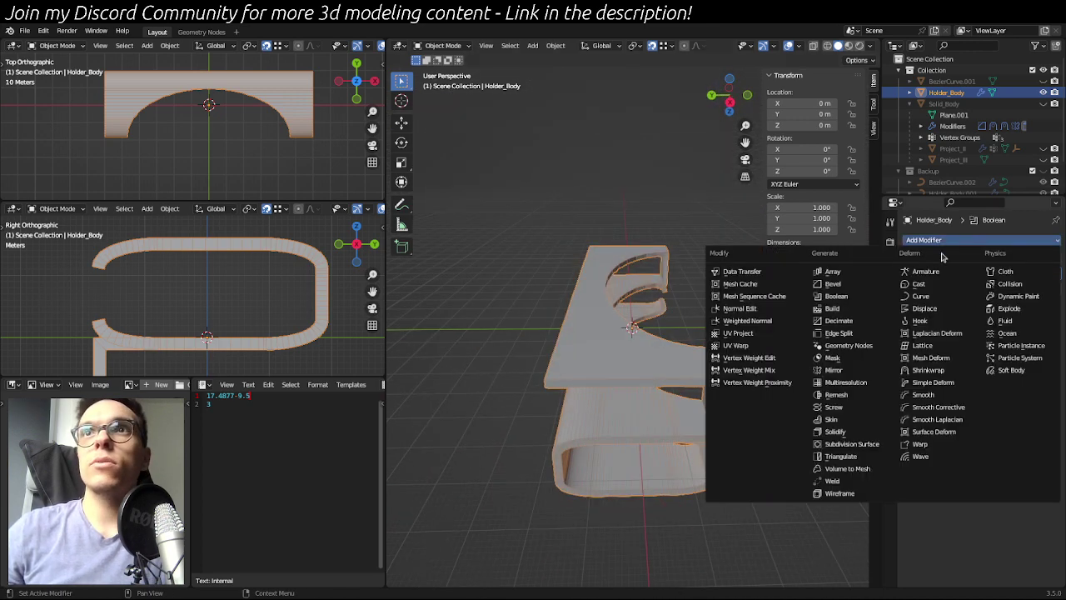
click(823, 284)
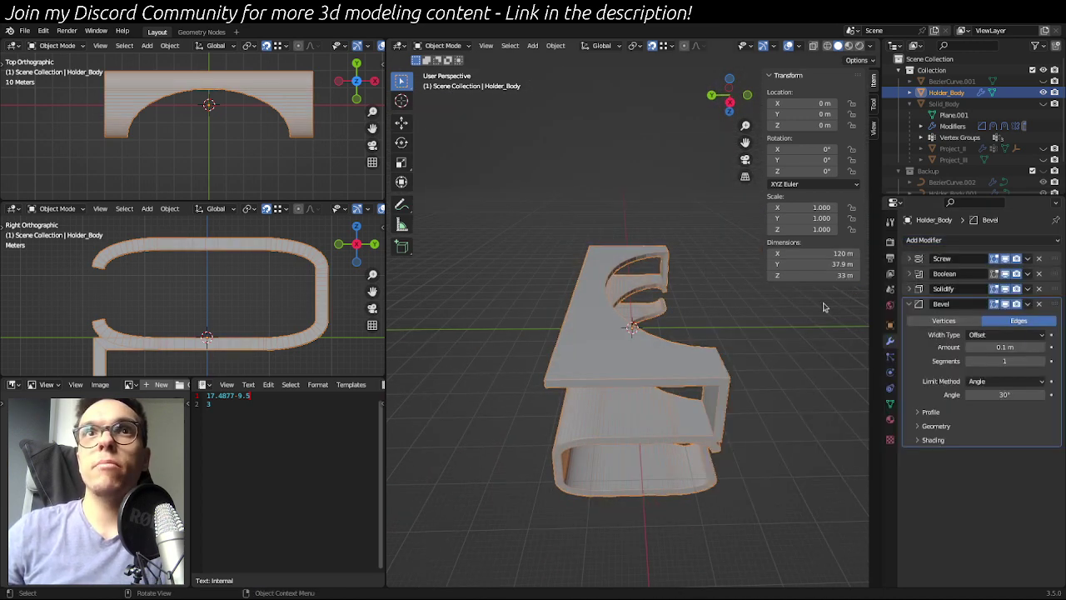
click(954, 322)
drag(997, 347, 1020, 348)
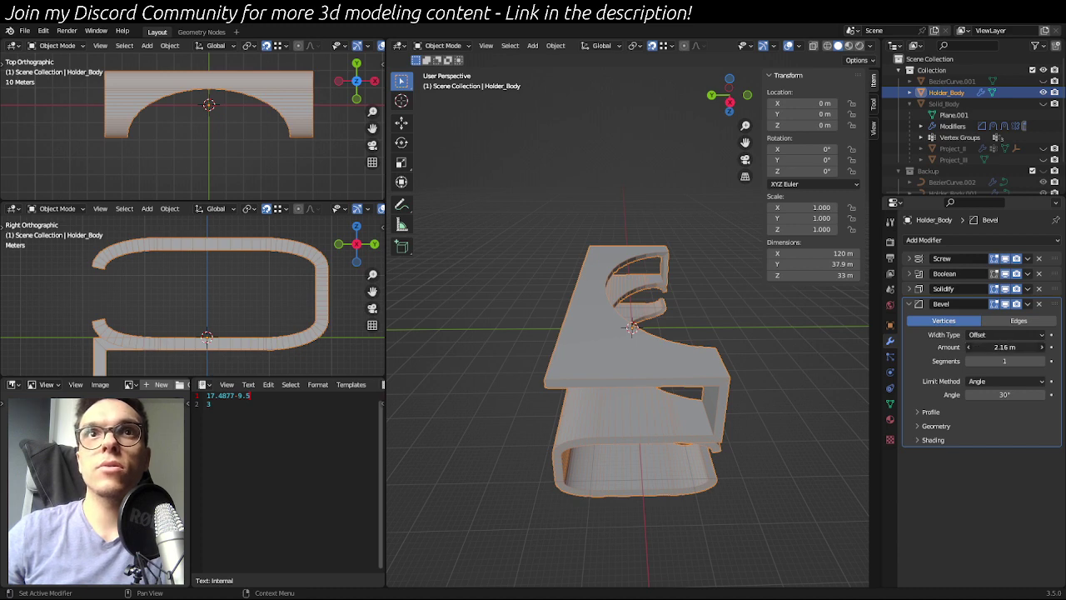
key(Escape)
- In Edit Mode, create a vertex group named Bevel, assign the flat arm's free-end vertex to it, and check the assignment
middle_drag(583, 506, 502, 354)
key(Tab)
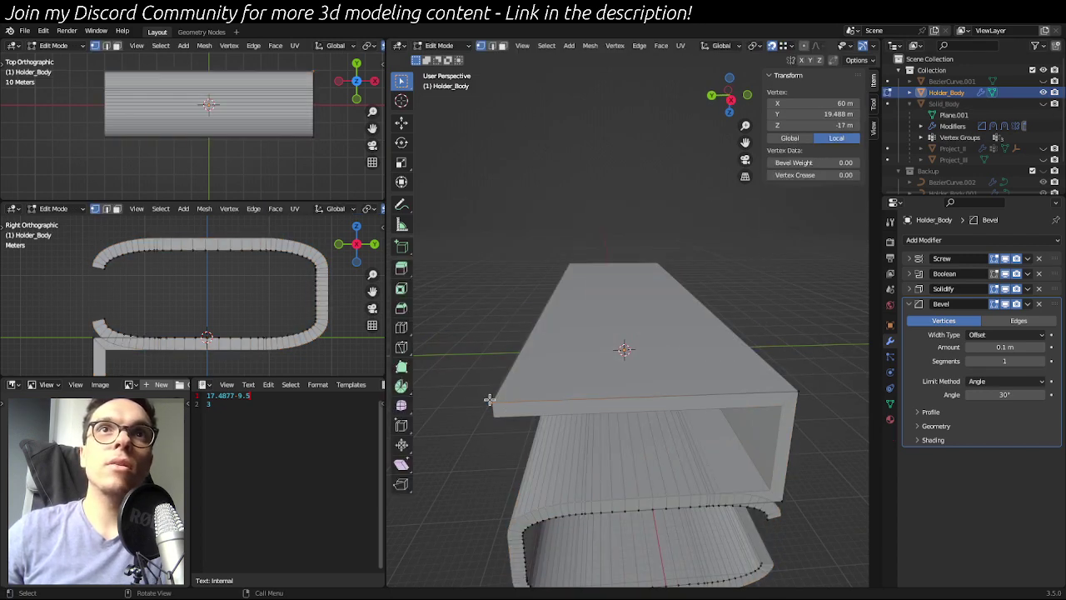
middle_drag(489, 399, 726, 388)
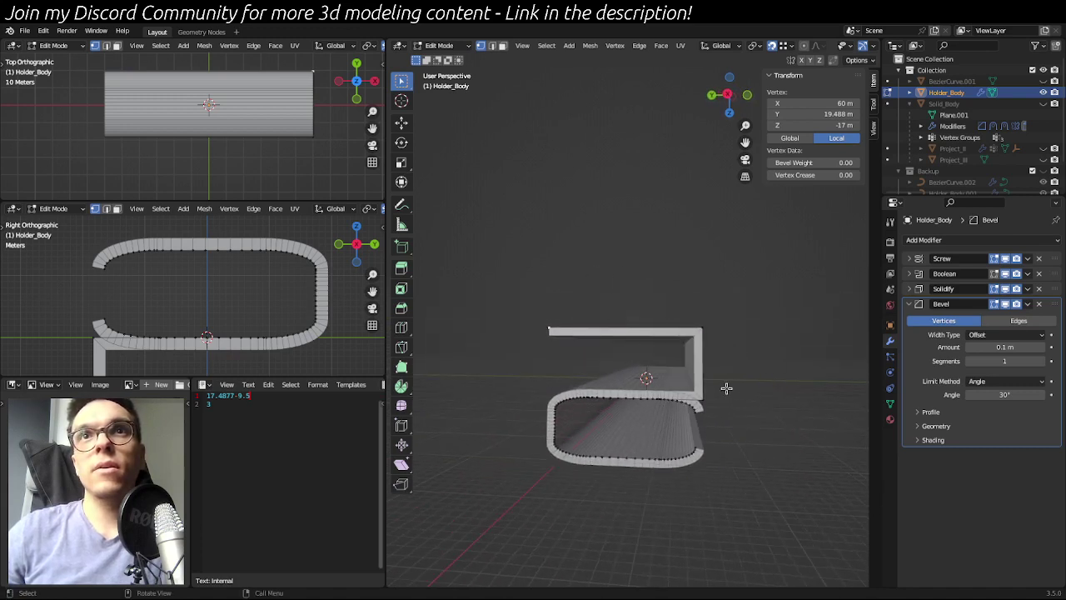
middle_drag(651, 398, 703, 336)
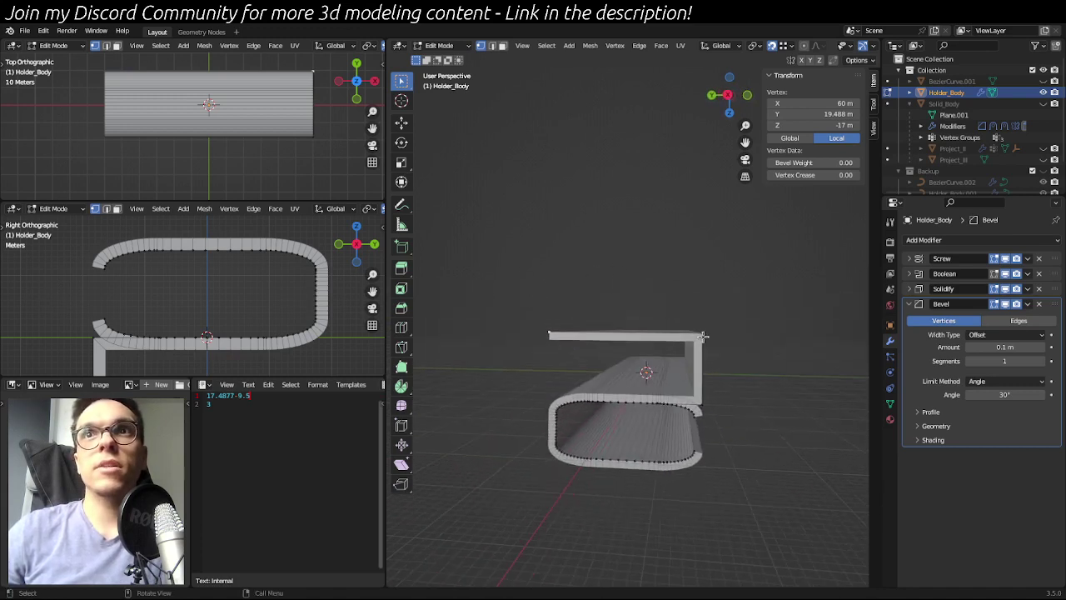
click(890, 403)
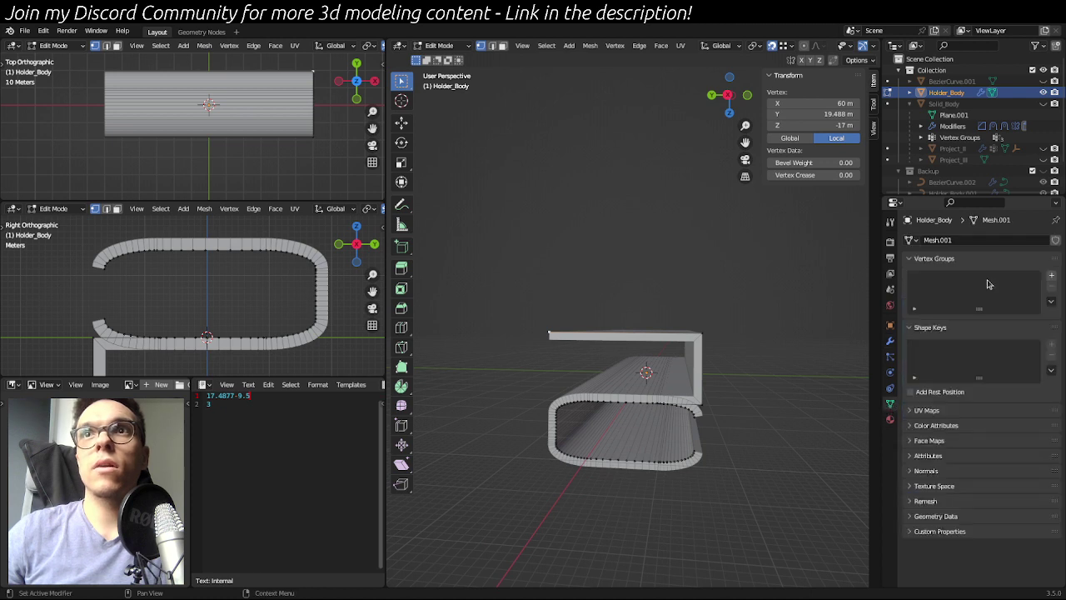
click(1051, 276)
text(Bevel)
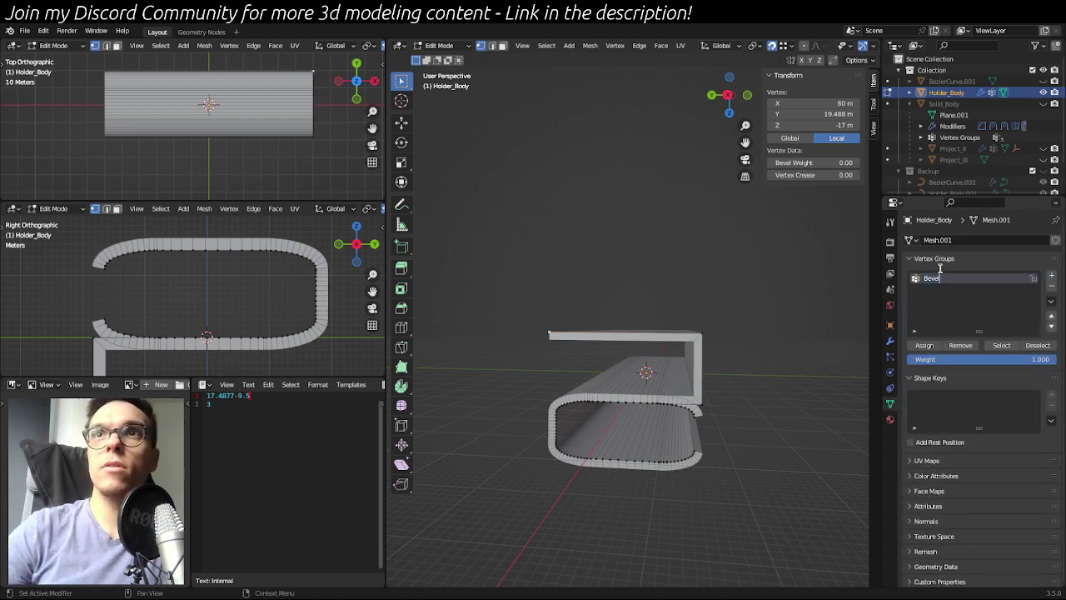
click(923, 346)
middle_drag(602, 316, 476, 333)
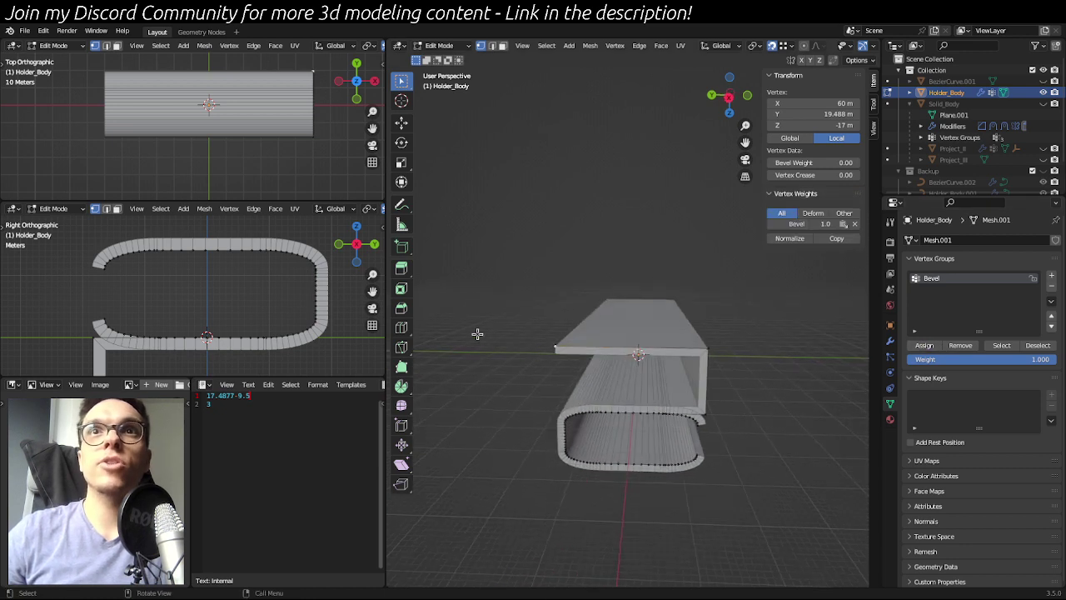
click(1037, 346)
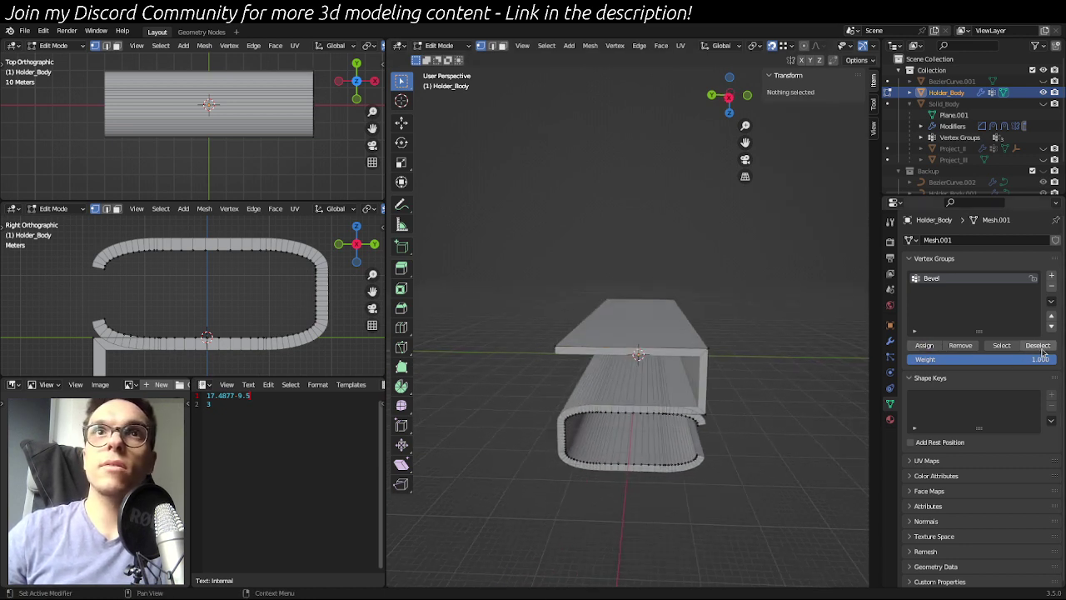
click(1003, 347)
- Limit the Bevel modifier to the Bevel vertex group and return Holder_Body to Object Mode
click(889, 341)
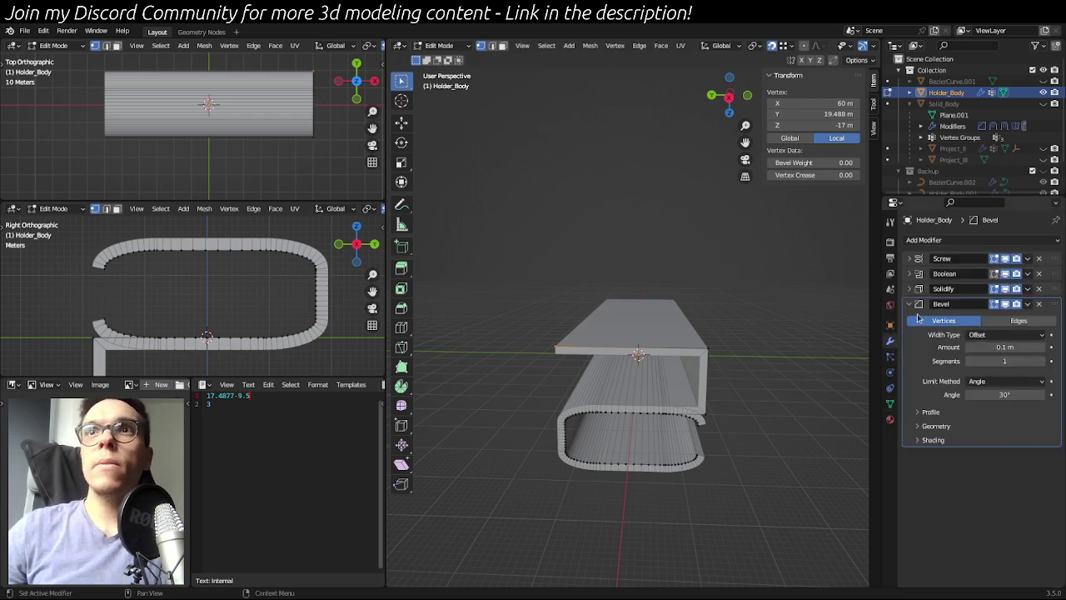
click(1010, 387)
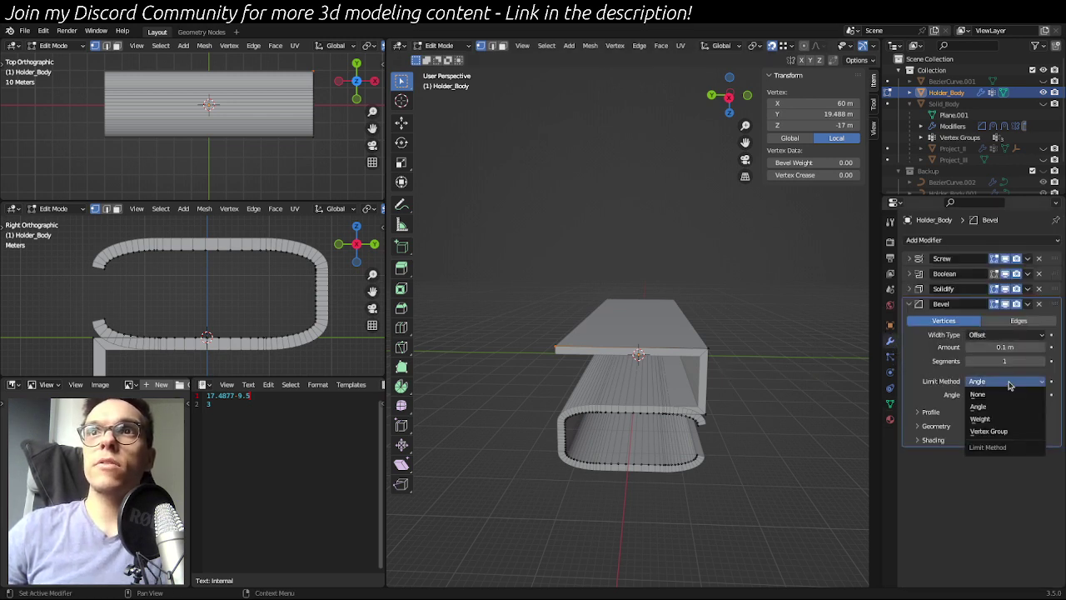
click(987, 431)
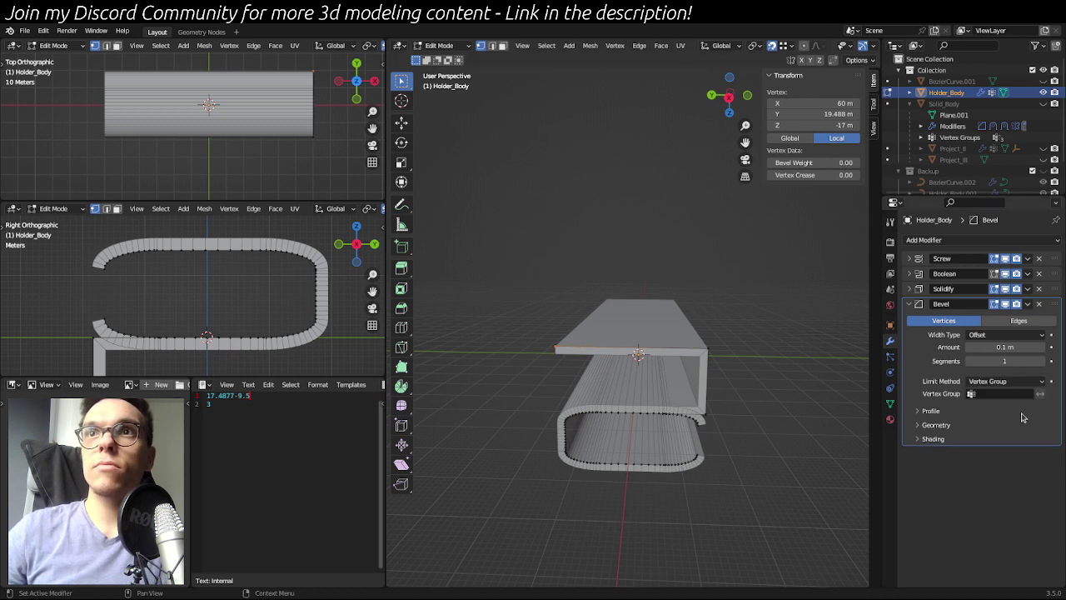
click(1004, 394)
click(987, 412)
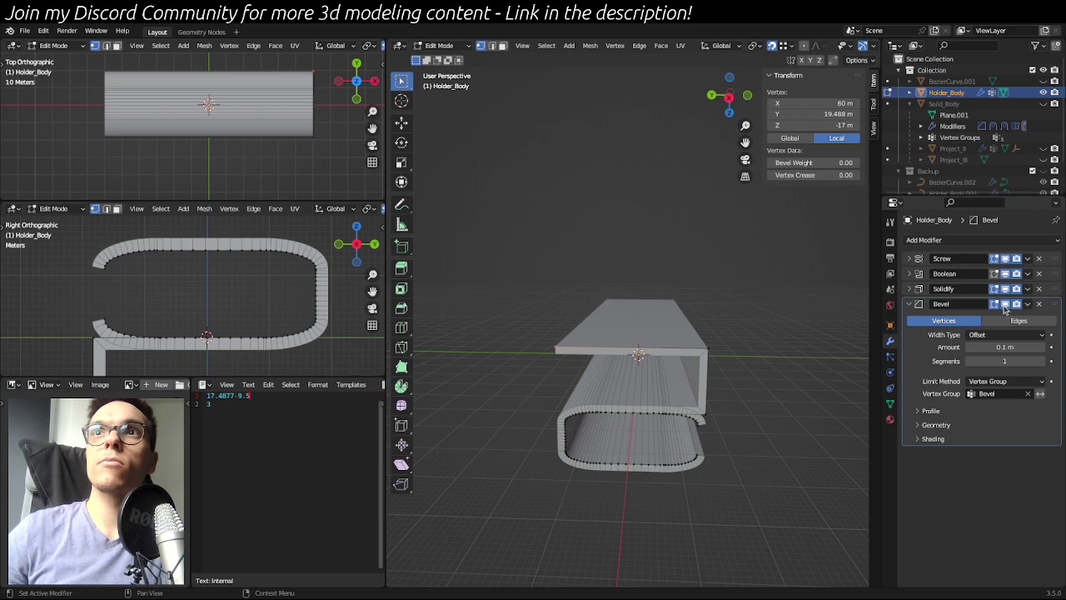
key(Tab)
- Try a Bevel amount of about 5.13 m on the flat arm's free corners
middle_drag(643, 318, 671, 362)
scroll(672, 333, up, 4)
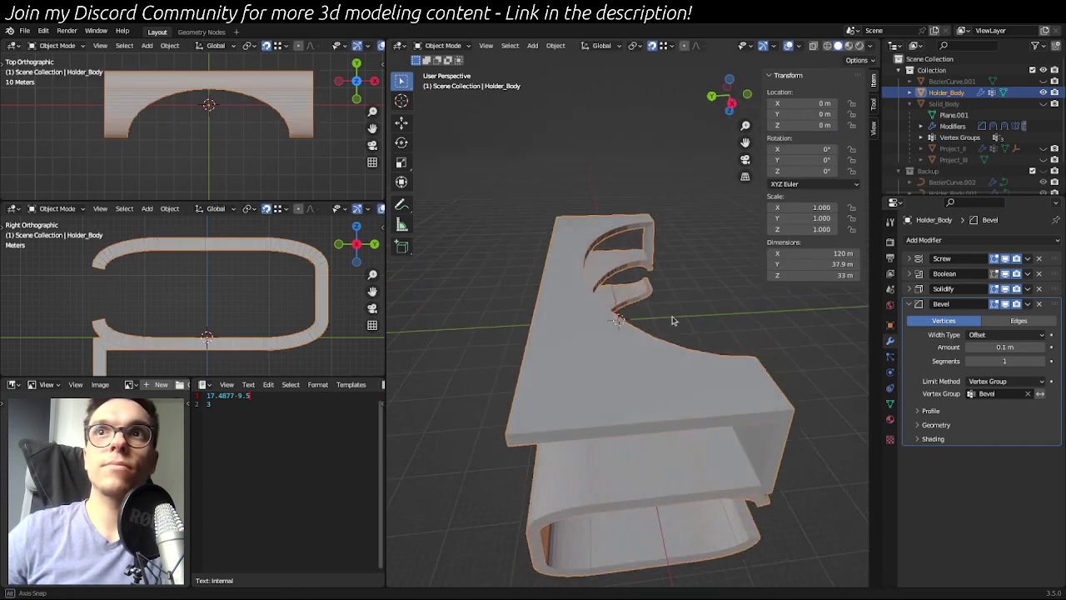
middle_drag(673, 319, 678, 288)
drag(986, 347, 1033, 347)
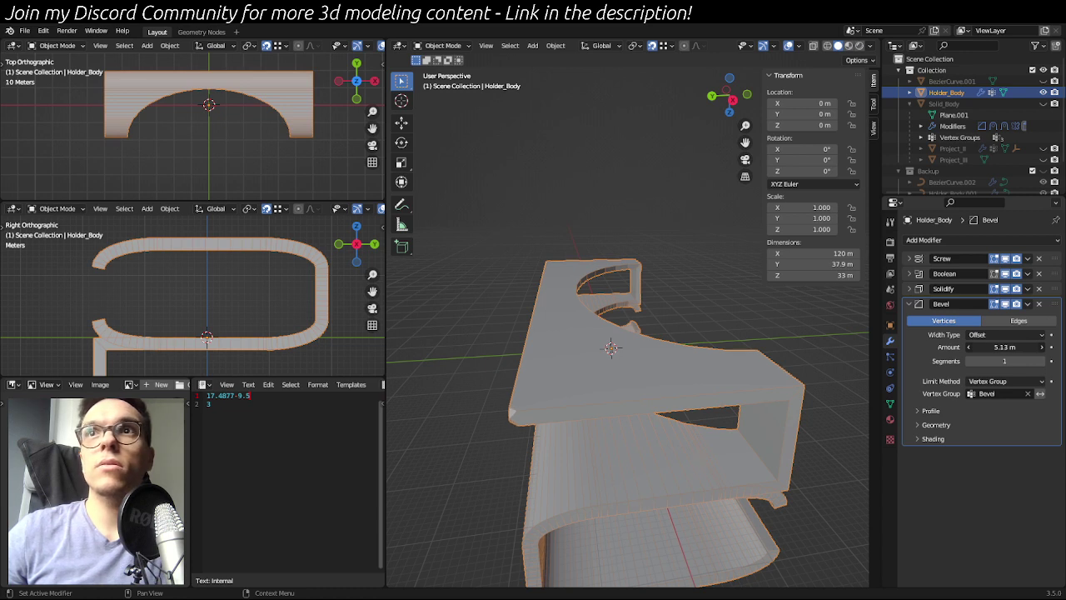
key(Escape)
- Raise the Bevel amount to 4.25 m while affecting edges, inspect the shape, and switch the modifier back to vertices
click(1021, 321)
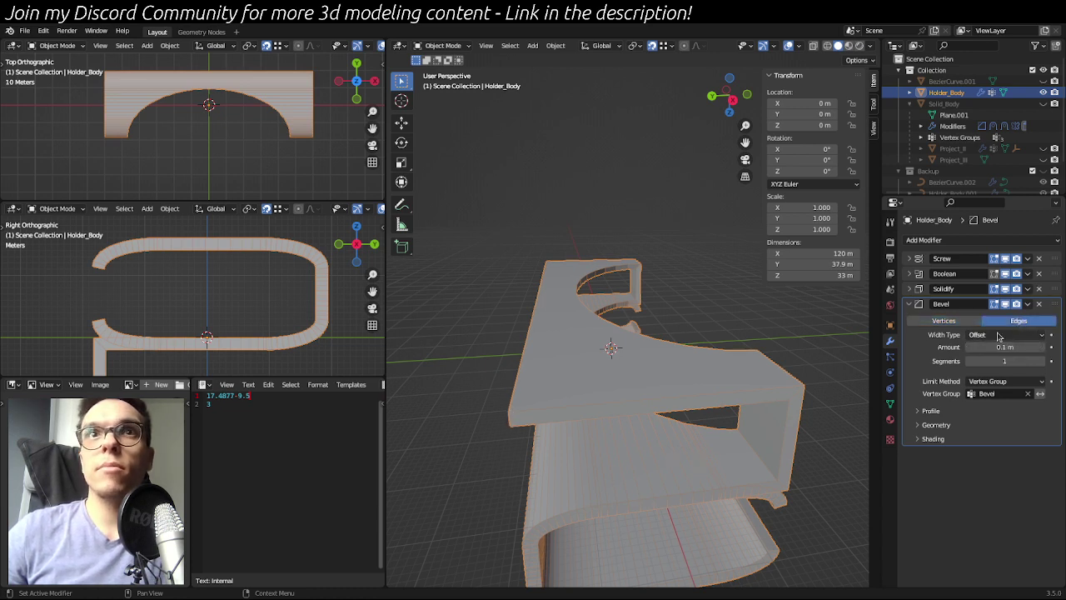
drag(975, 347, 1024, 347)
scroll(562, 353, down, 2)
mouse_move(563, 353)
middle_down()
mouse_move(657, 290)
mouse_move(563, 333)
middle_up()
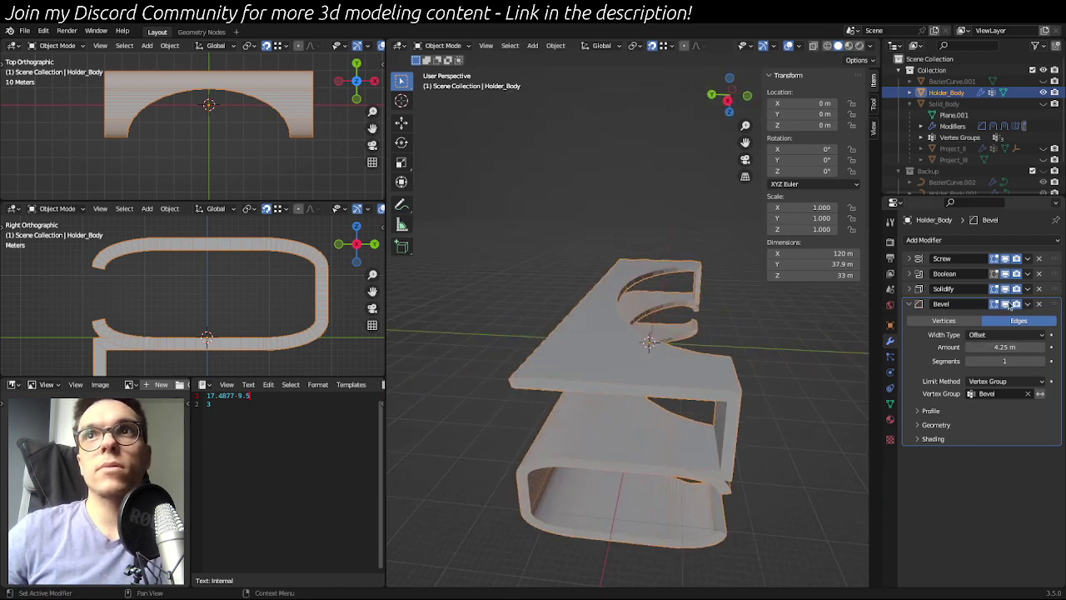
click(964, 322)
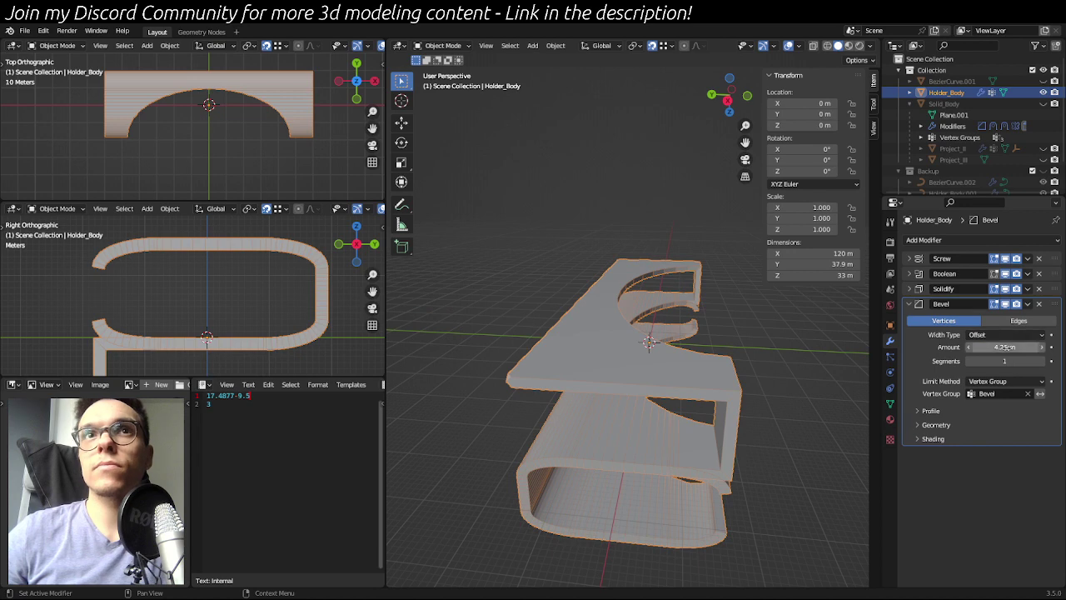
- Move the Bevel modifier above Solidify and set its amount to 10 m
middle_drag(624, 333, 555, 484)
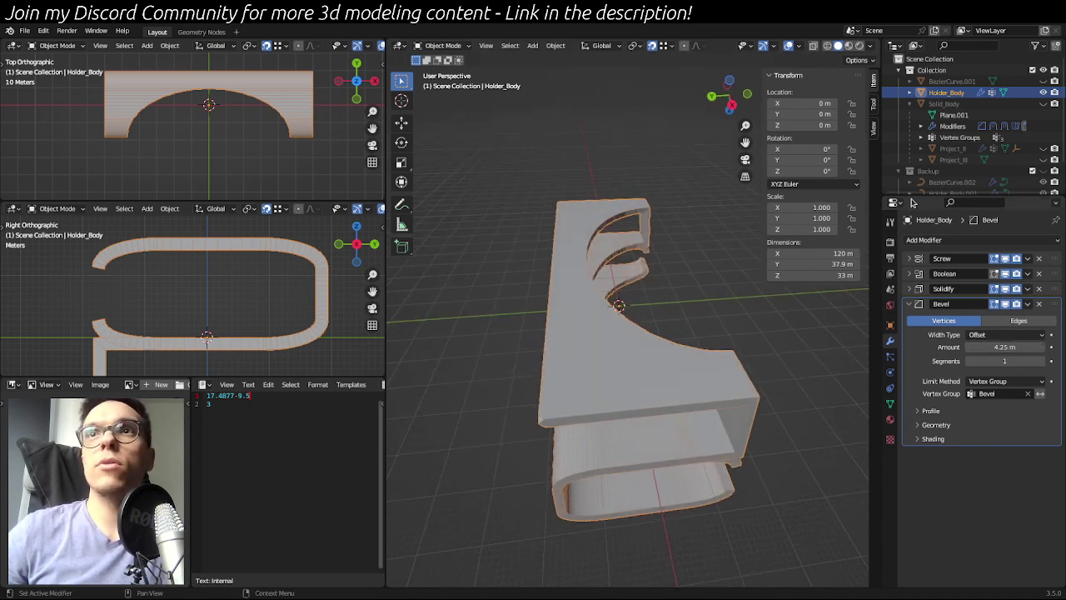
drag(1060, 311, 1063, 290)
mouse_move(999, 332)
mouse_down()
mouse_move(1035, 331)
mouse_move(999, 331)
mouse_up()
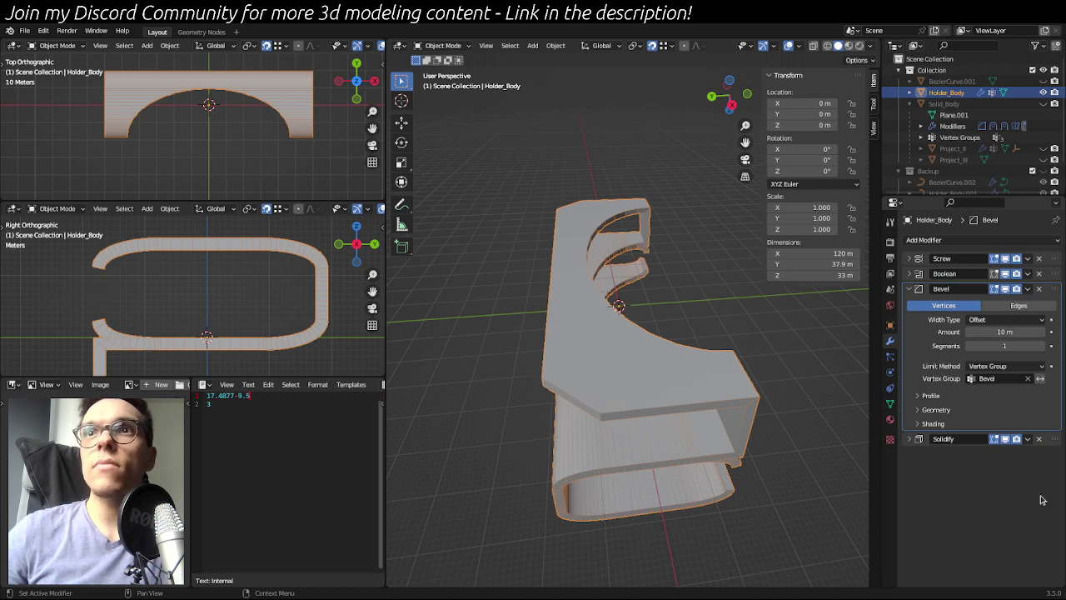
- Compare Holder_Body with Solidify shown and hidden in the viewport, examining the beveled arm and the thickness direction from several angles
click(1004, 439)
middle_drag(641, 367, 704, 357)
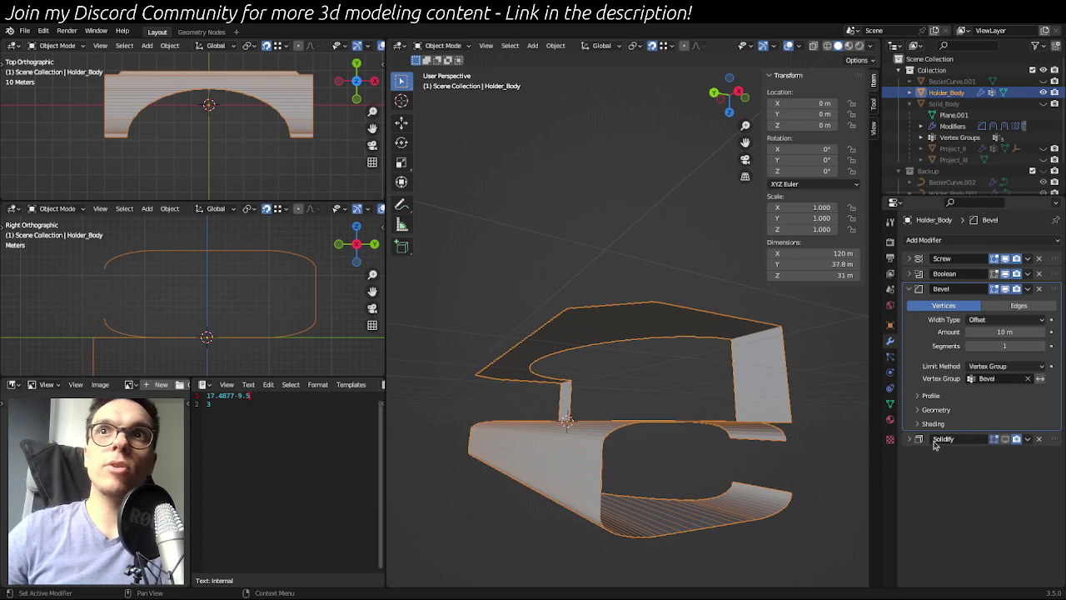
middle_drag(672, 388, 458, 342)
middle_drag(630, 407, 658, 516)
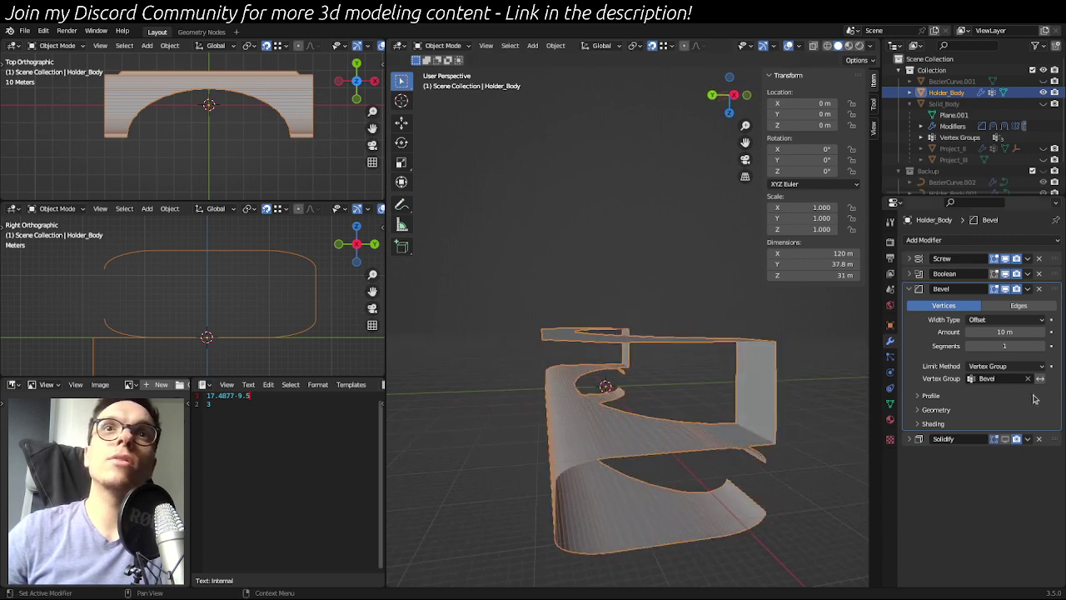
click(1006, 438)
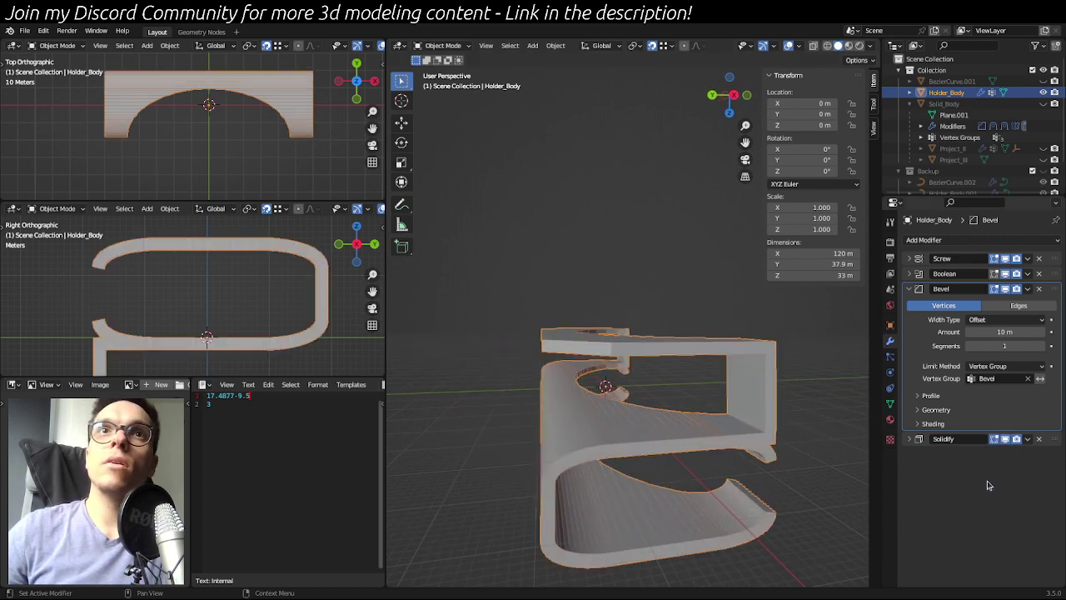
click(1005, 439)
click(1005, 439)
click(1005, 439)
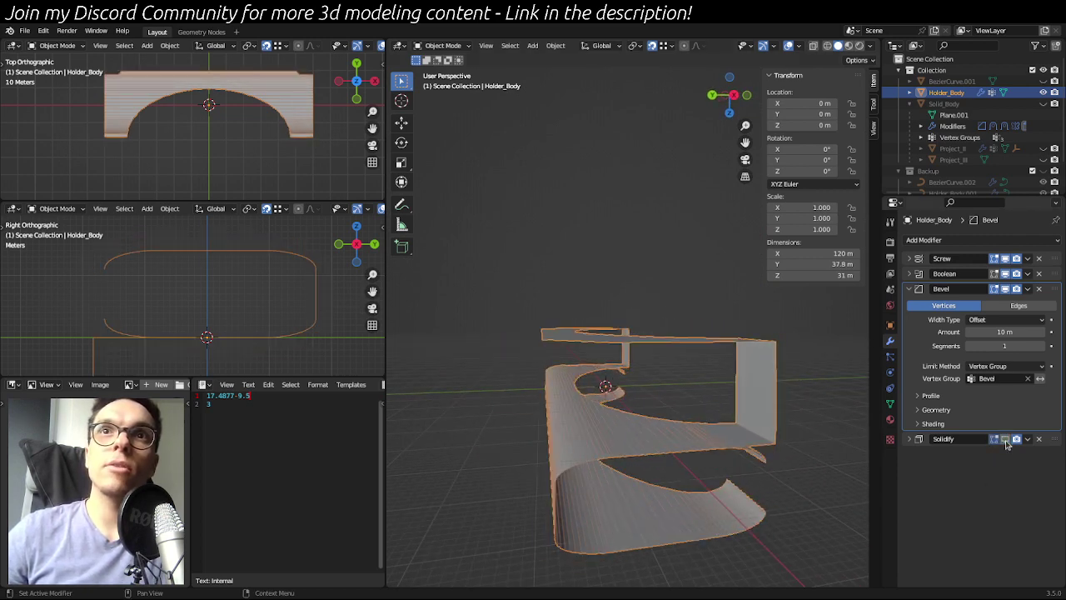
click(1005, 439)
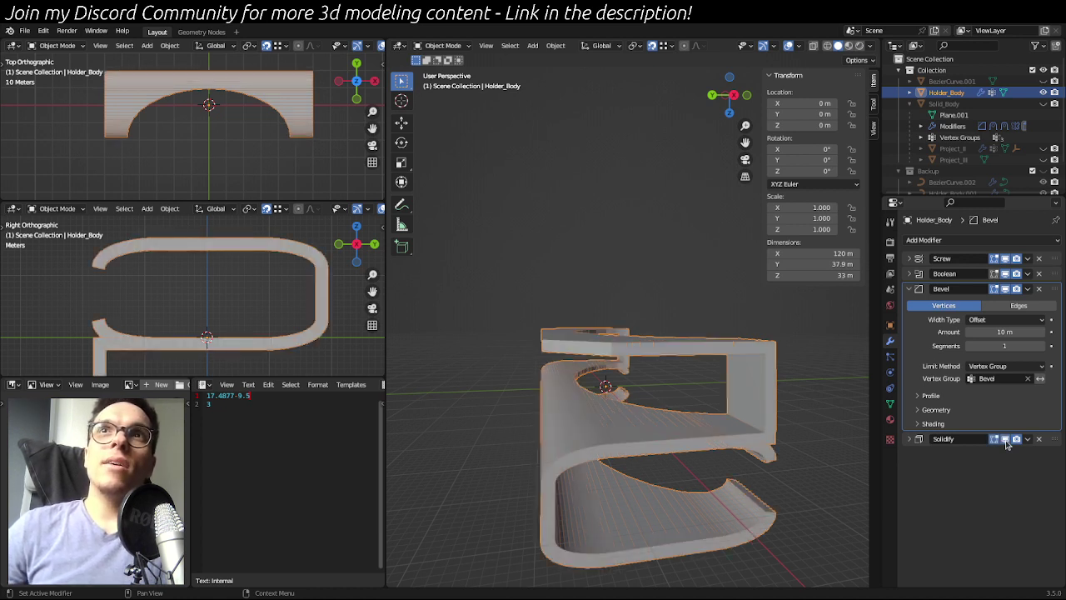
middle_drag(736, 466, 718, 451)
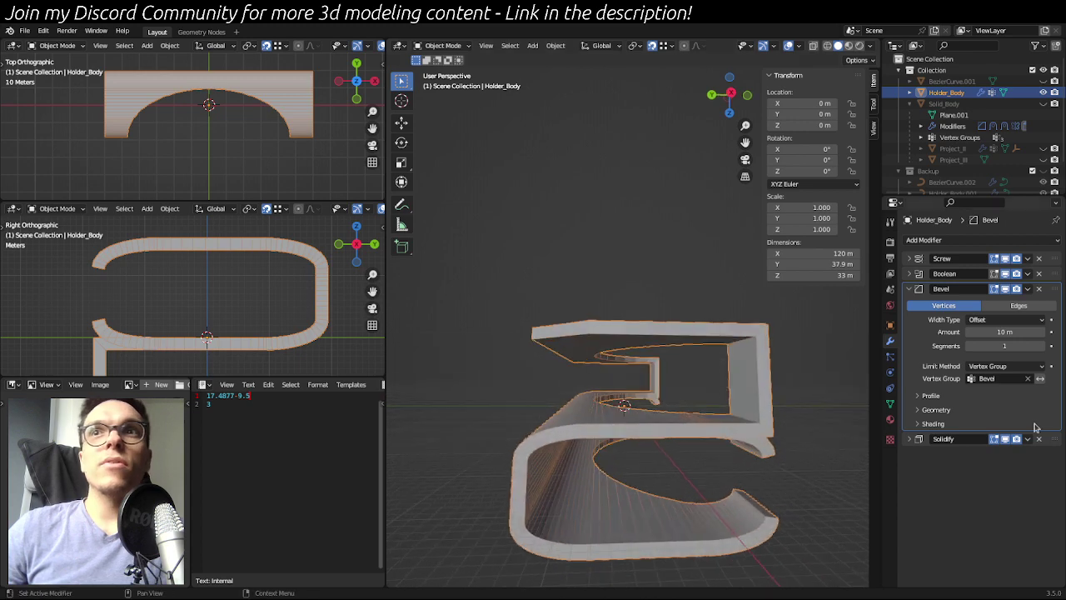
click(1006, 440)
click(1006, 440)
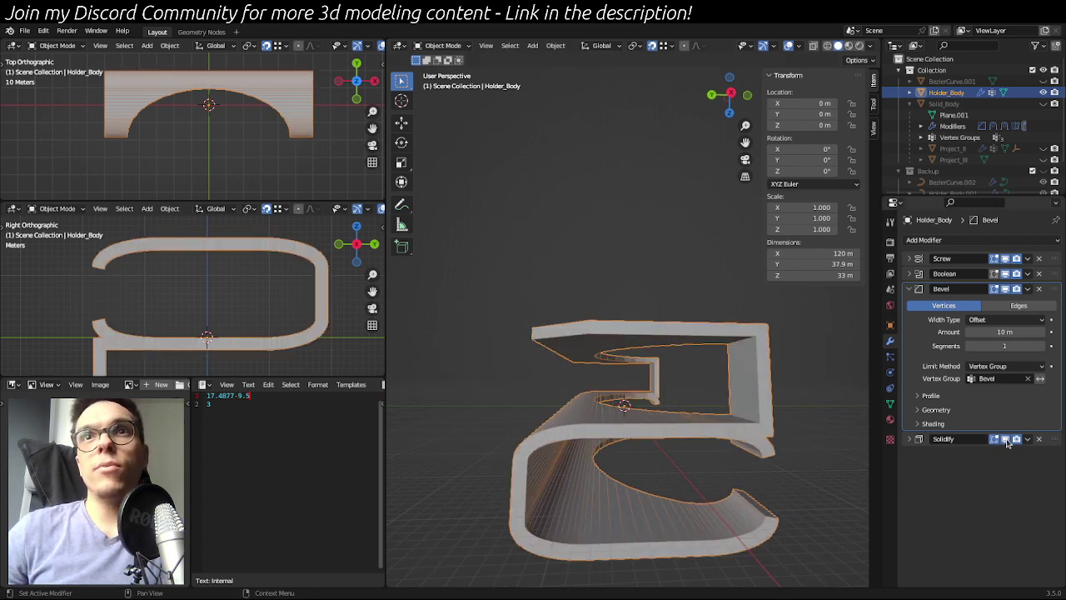
click(1006, 441)
middle_drag(774, 467, 764, 439)
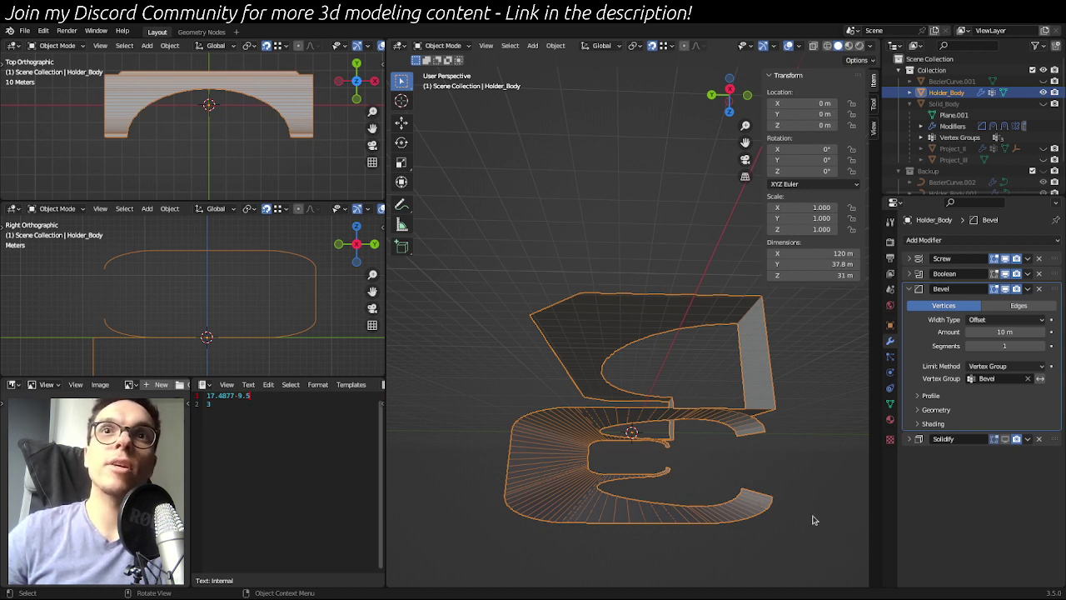
click(1006, 441)
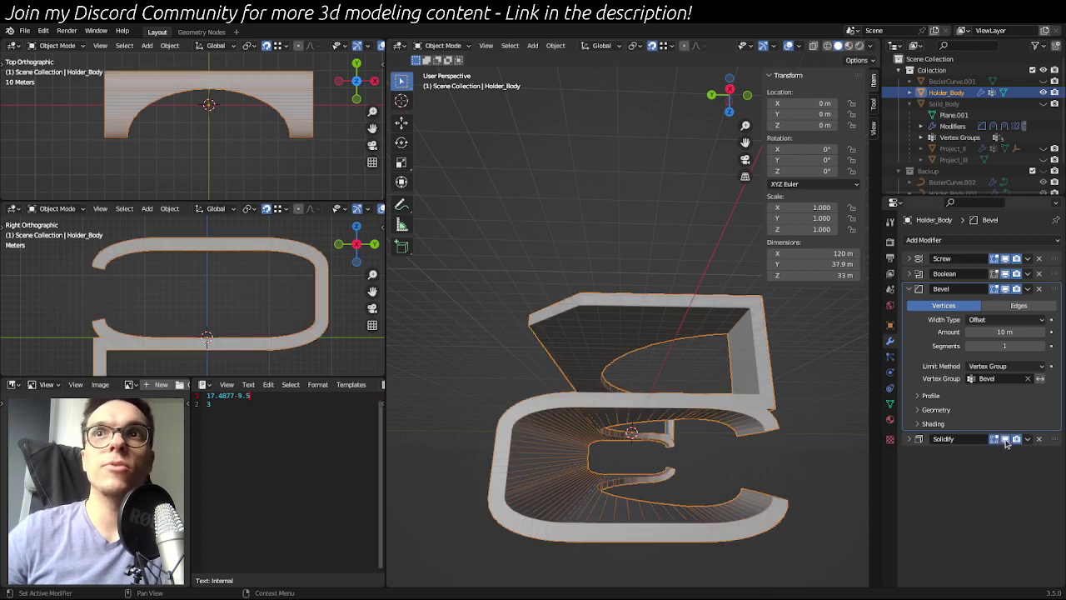
middle_drag(584, 425, 588, 391)
click(1006, 441)
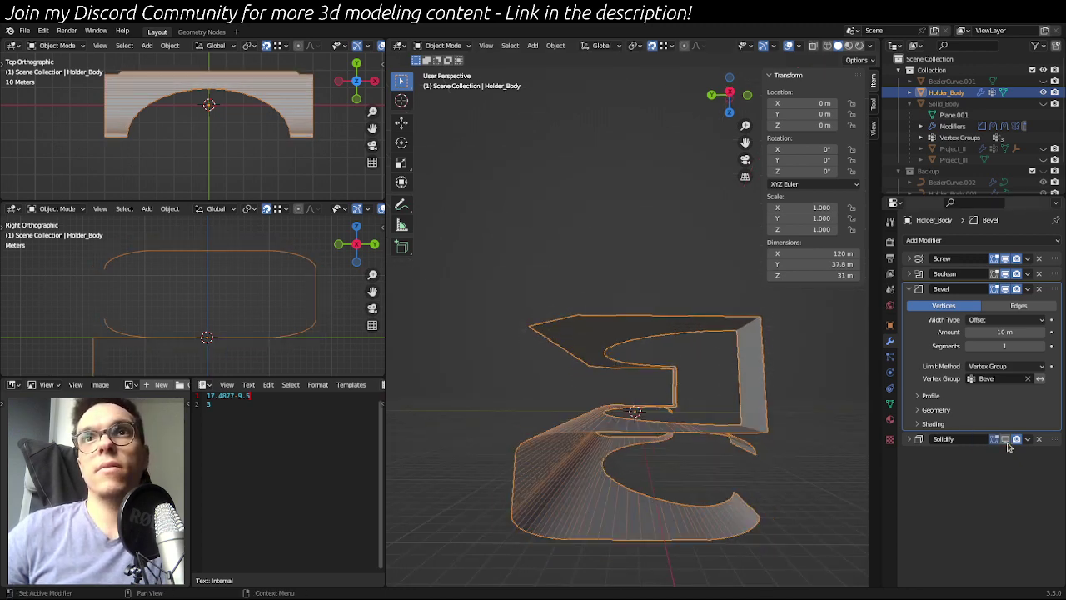
click(1006, 441)
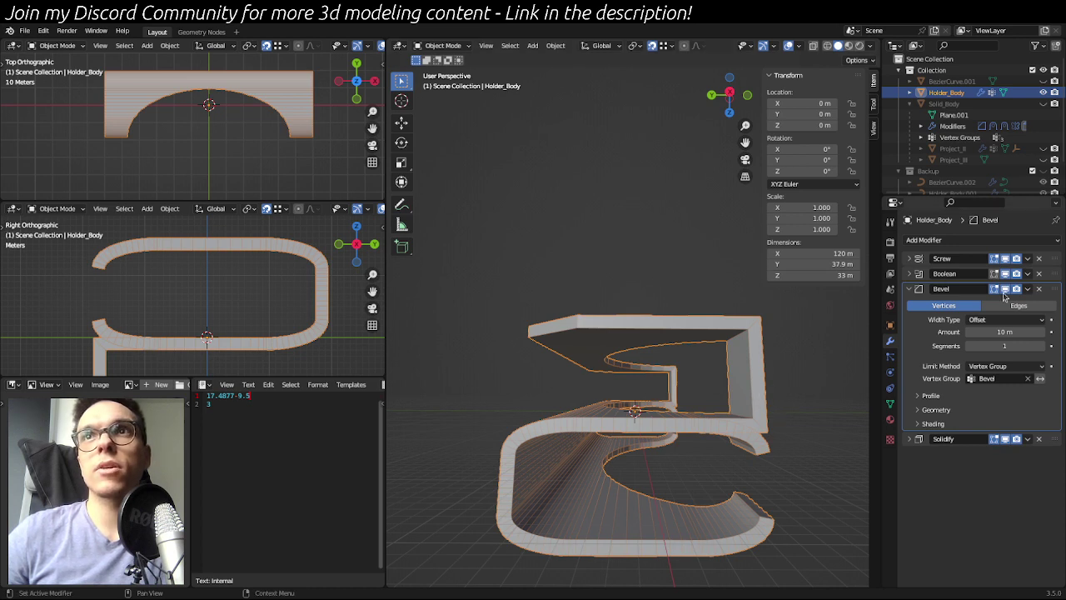
- Hide both the Bevel and Solidify modifiers in the viewport and inspect the corner where the flat arm meets its vertical wall
click(1006, 289)
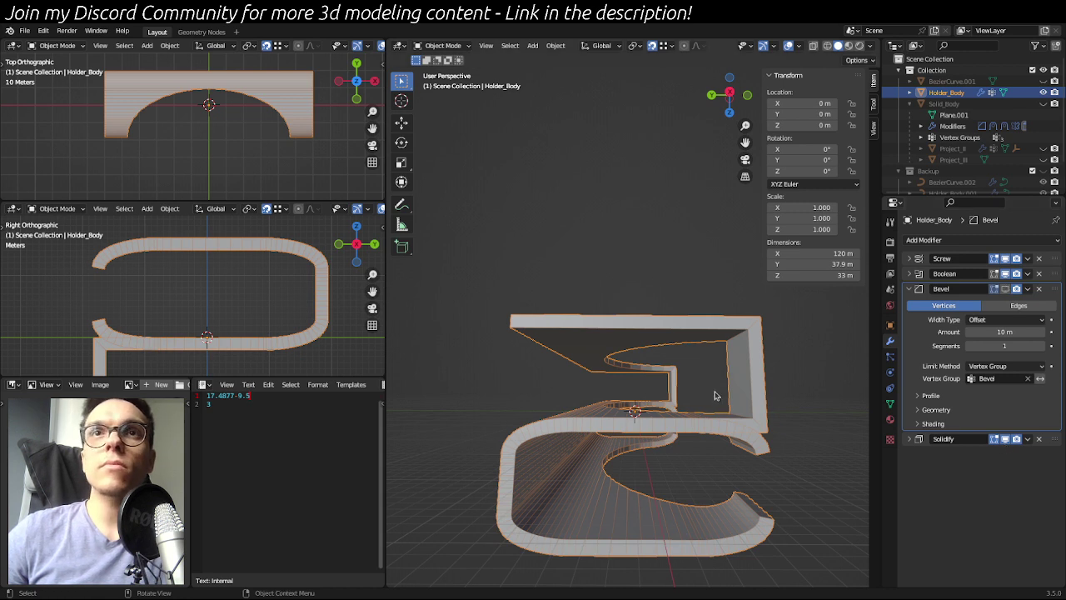
click(1004, 439)
click(1005, 439)
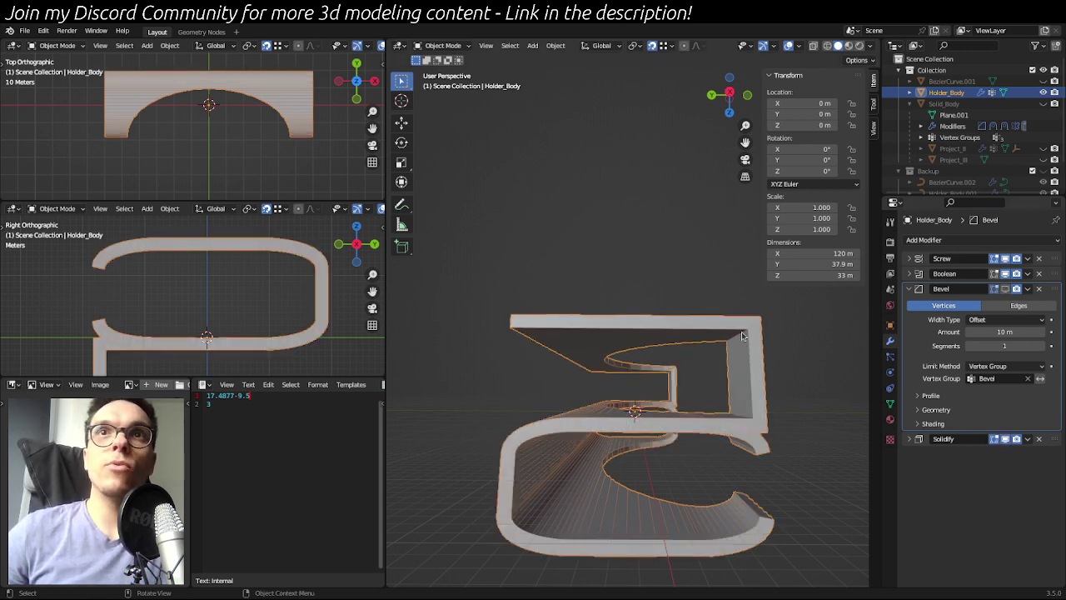
click(1004, 439)
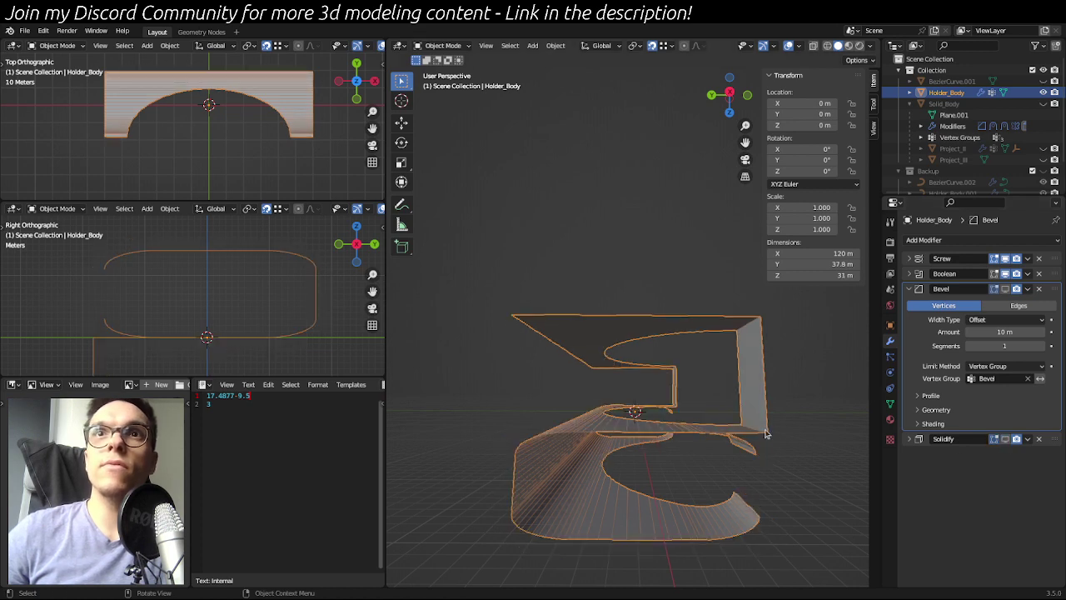
middle_drag(766, 433, 774, 442)
shift+click(749, 326)
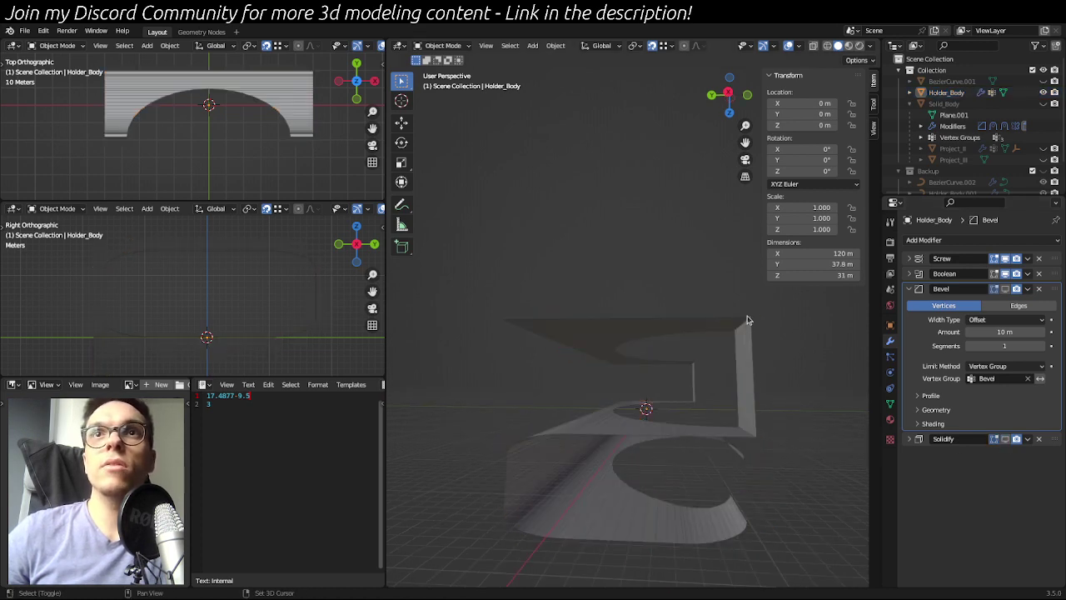
click(744, 323)
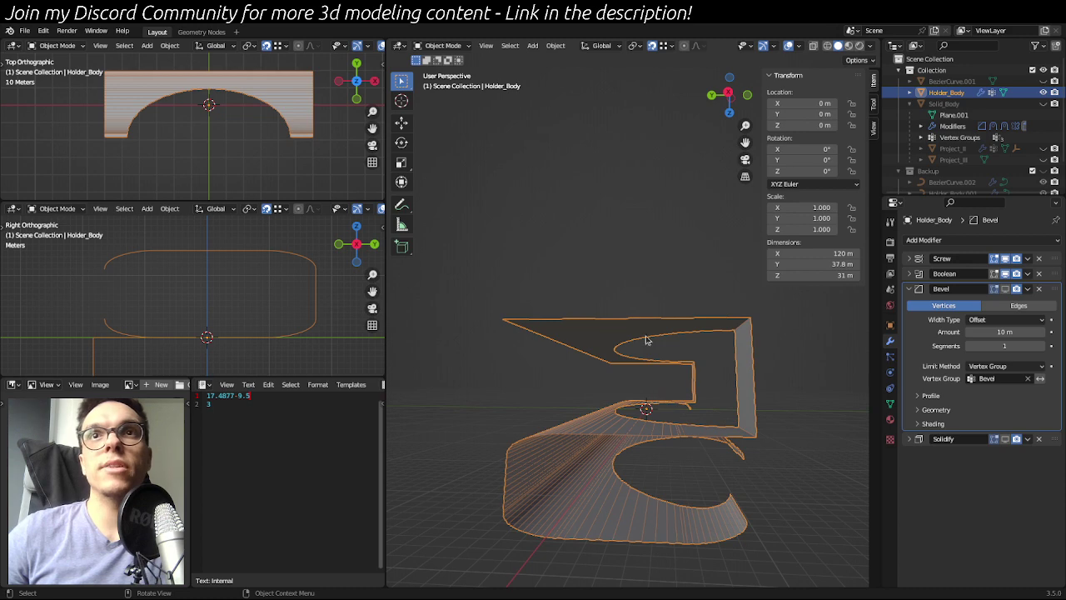
middle_drag(673, 345, 697, 364)
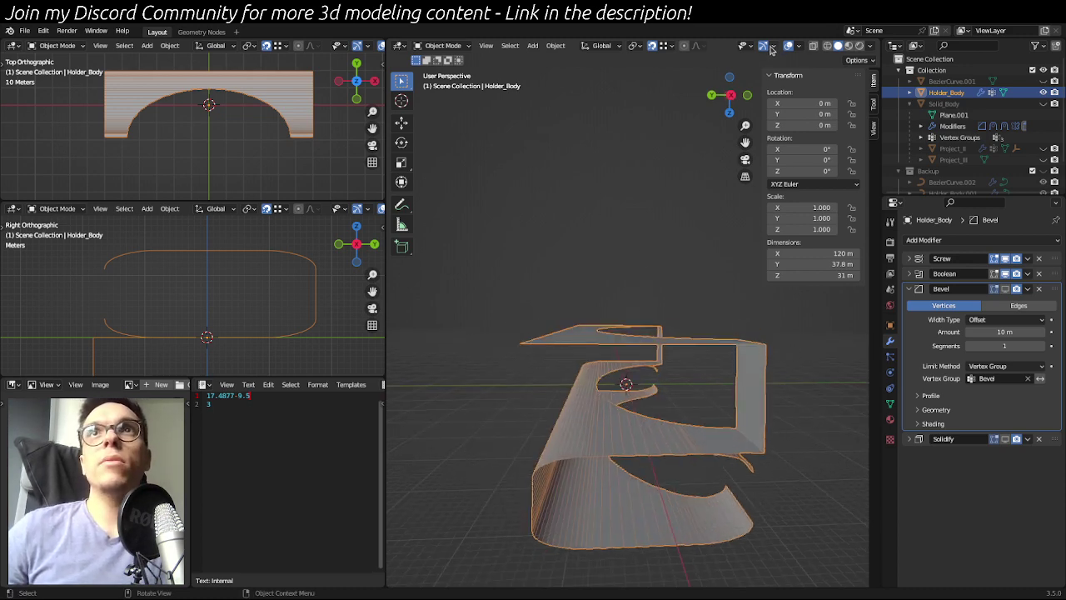
- Turn on the Face Orientation overlay and inspect Holder_Body's face directions
click(797, 46)
click(754, 267)
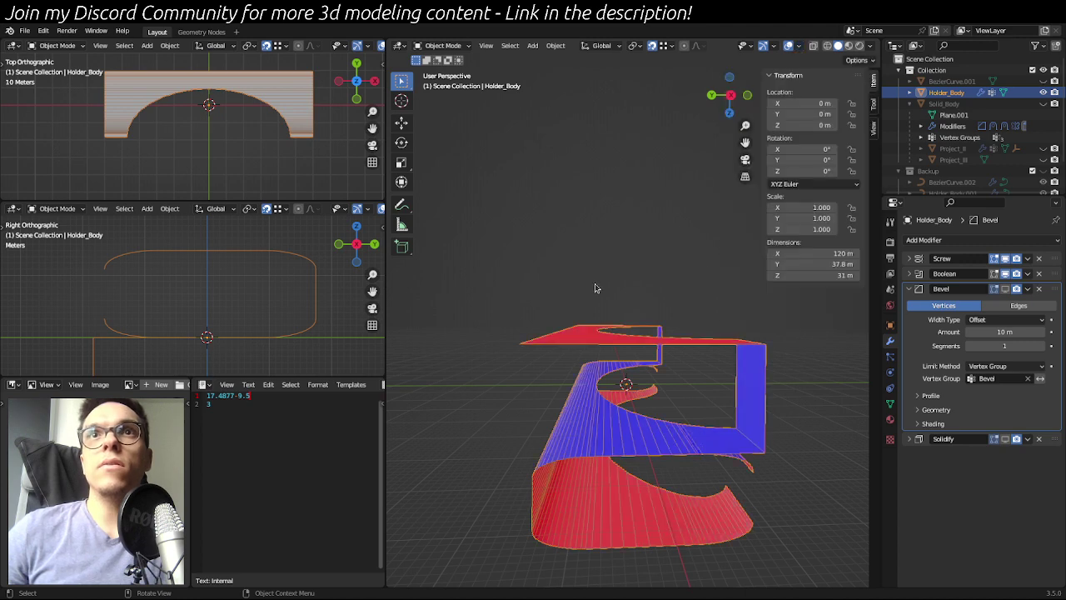
middle_drag(595, 288, 635, 323)
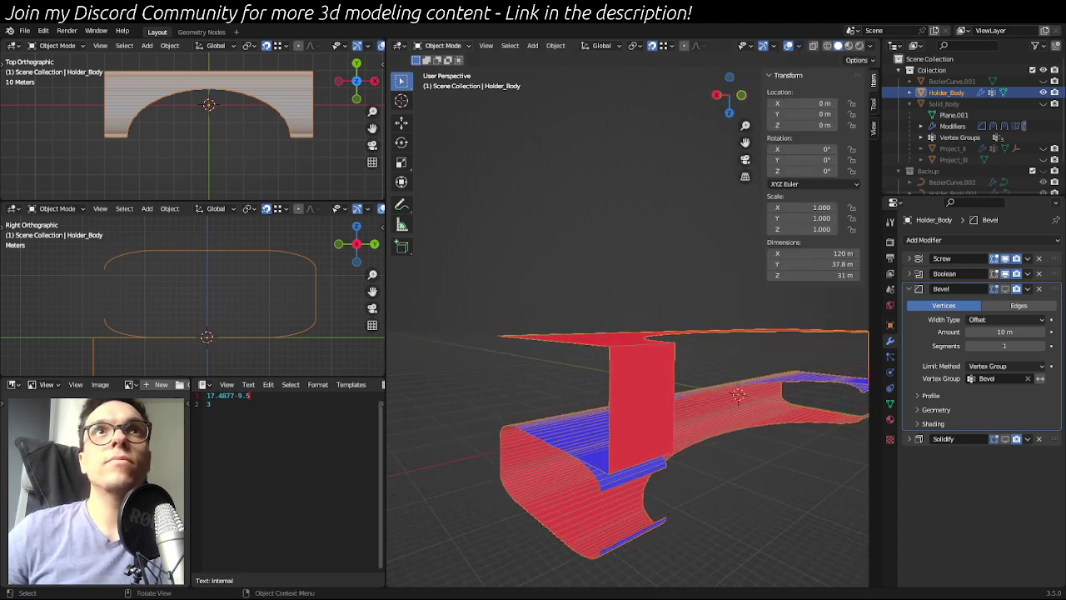
- In Edit Mode, examine the mesh's face orientation from several angles, then select the profile edges of the flat arm and its vertical wall
key(Tab)
middle_drag(590, 354, 462, 209)
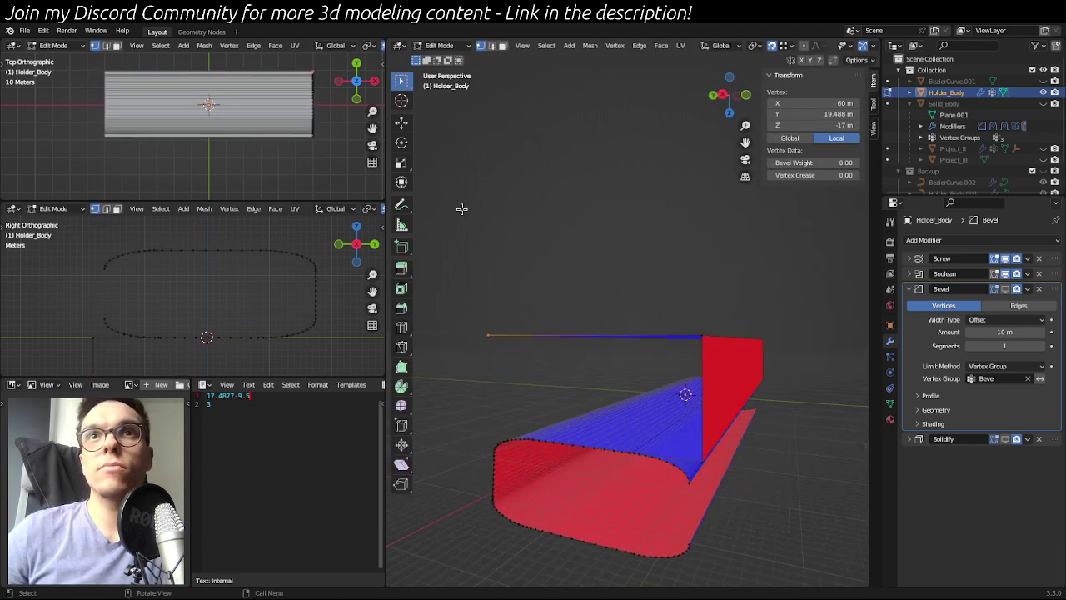
click(502, 46)
middle_drag(733, 284, 644, 301)
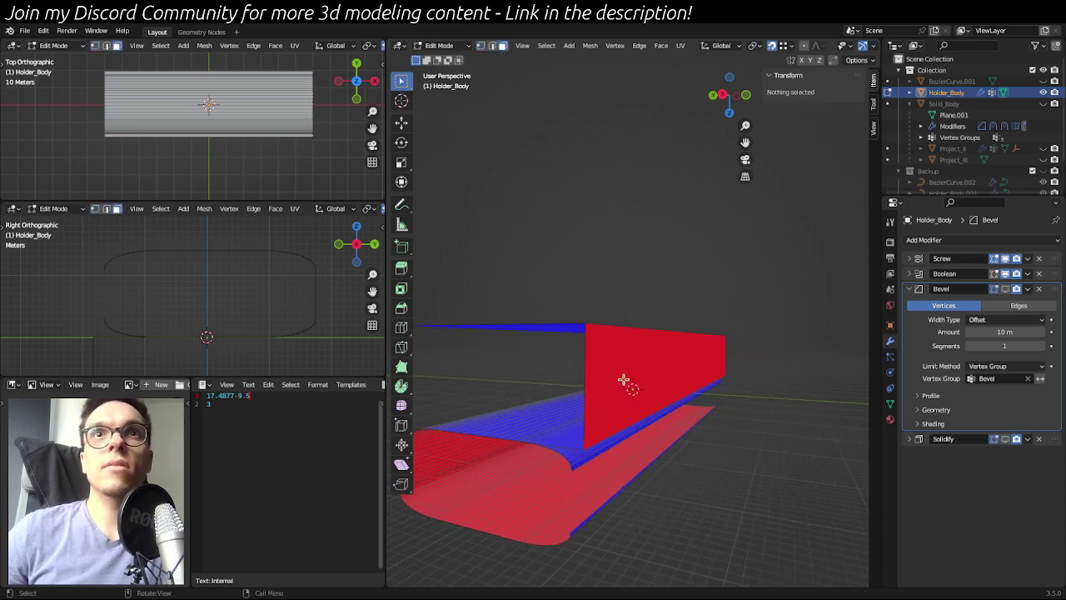
middle_drag(623, 379, 565, 325)
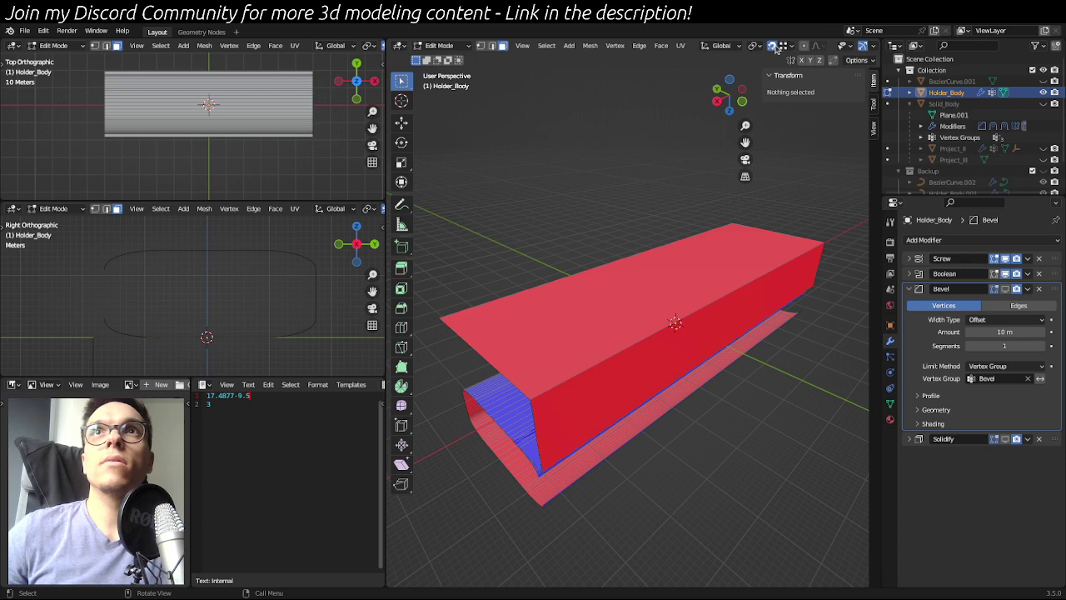
middle_drag(691, 184, 595, 295)
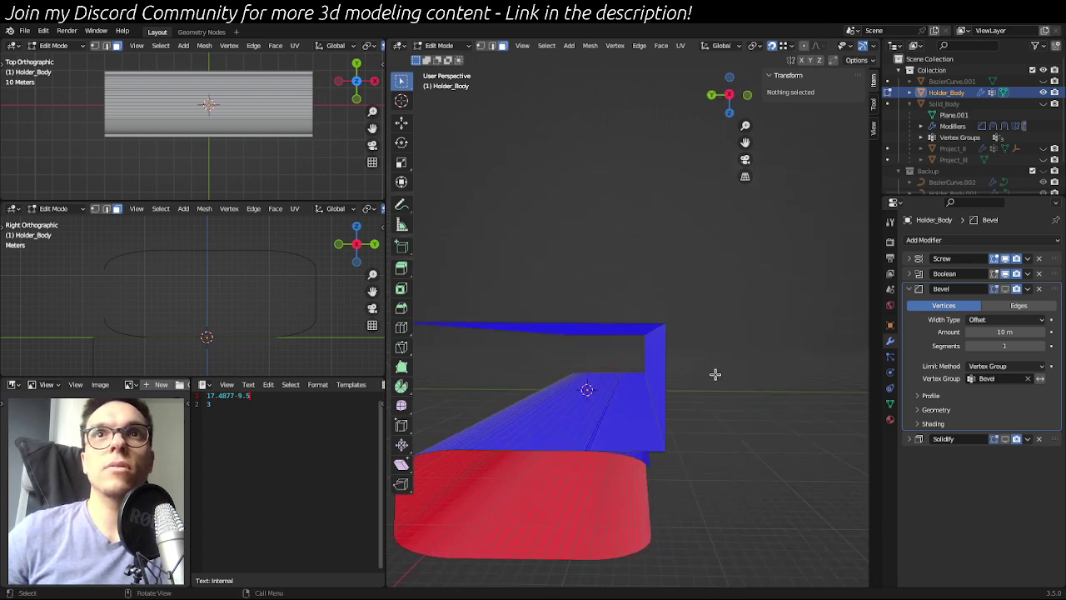
shift+middle_drag(714, 374, 658, 383)
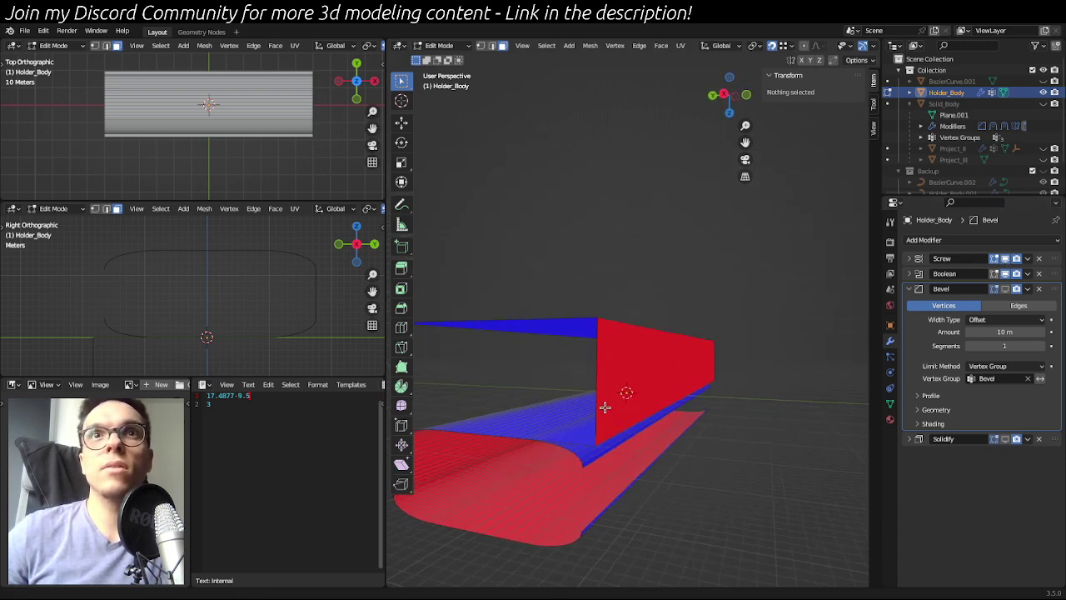
middle_drag(602, 407, 600, 340)
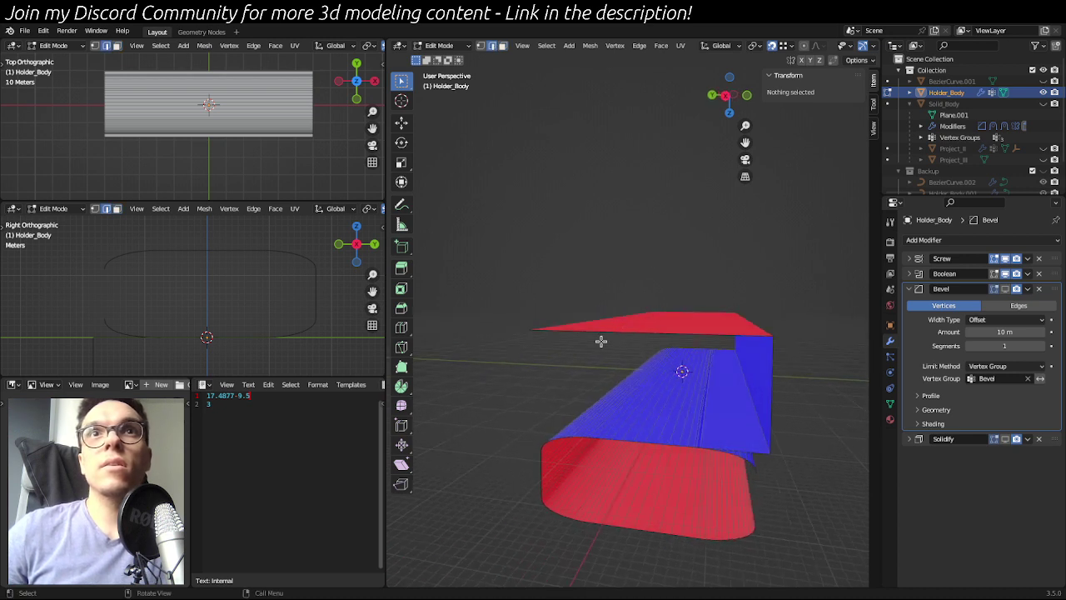
click(599, 331)
middle_drag(821, 381, 787, 391)
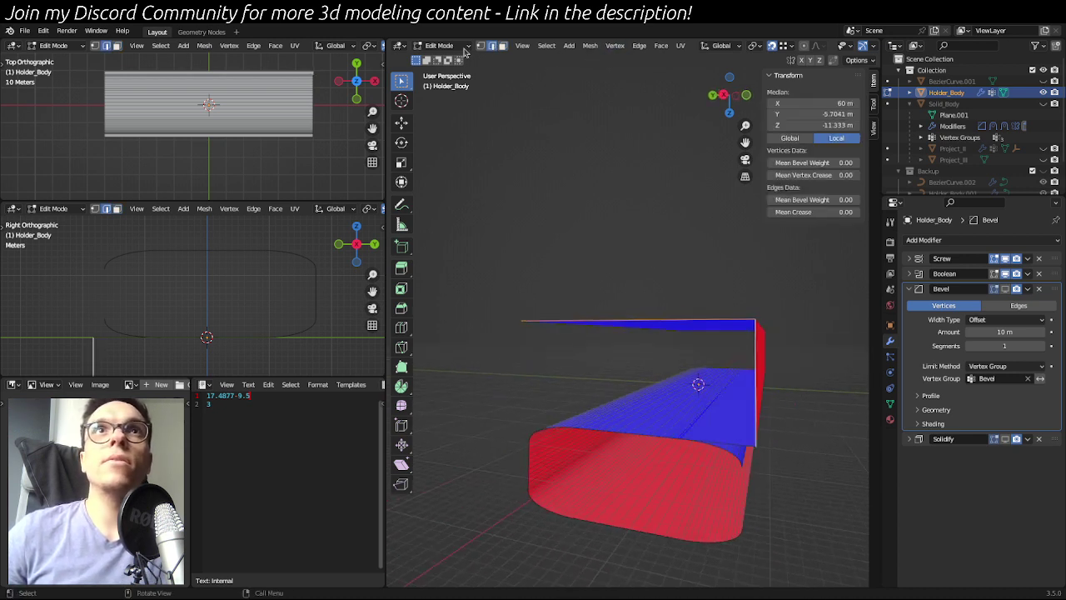
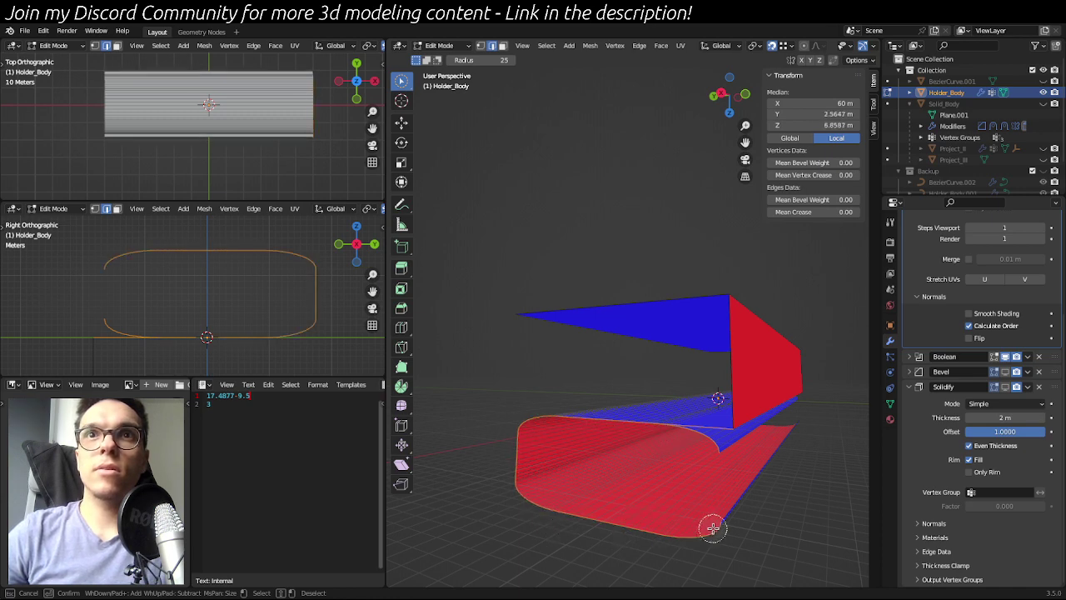
- Finish circle-selecting the curved clip profile, leaving out the edge that joins it to the vertical wall
key(Escape)
middle_drag(733, 458, 721, 415)
scroll(722, 415, up, 5)
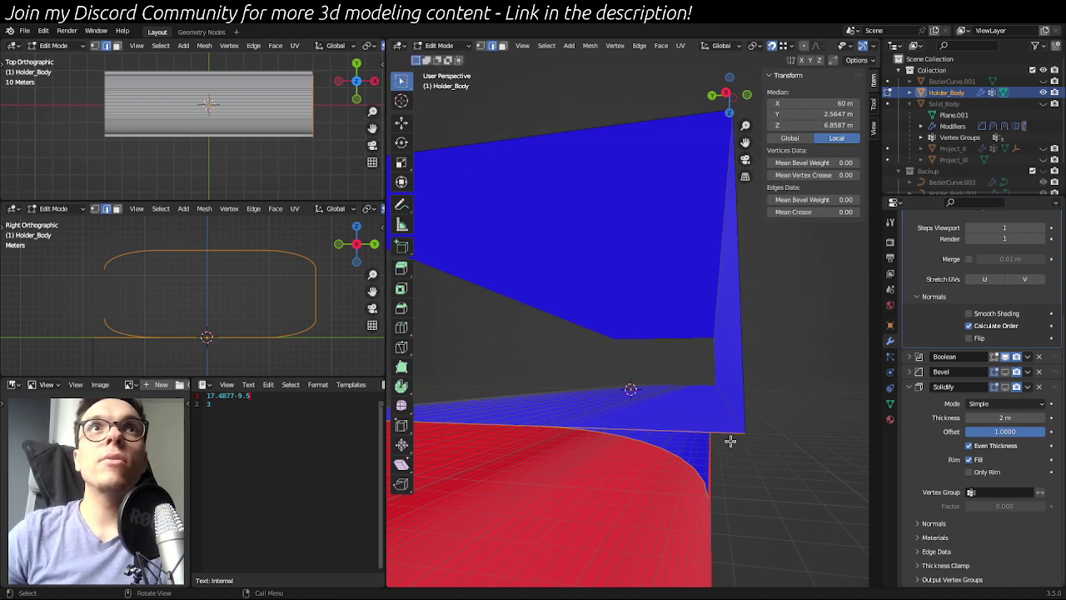
middle_drag(697, 430, 631, 391)
- Create a vertex group named LowerSoldifly, assign the selected curved profile to it, and check the assignment
click(890, 402)
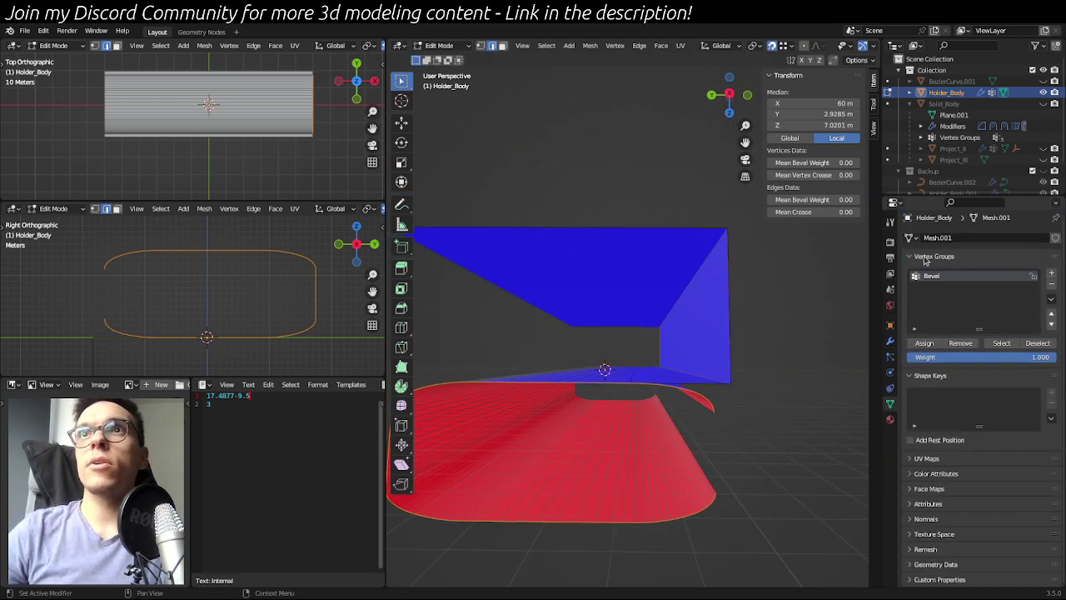
click(1051, 273)
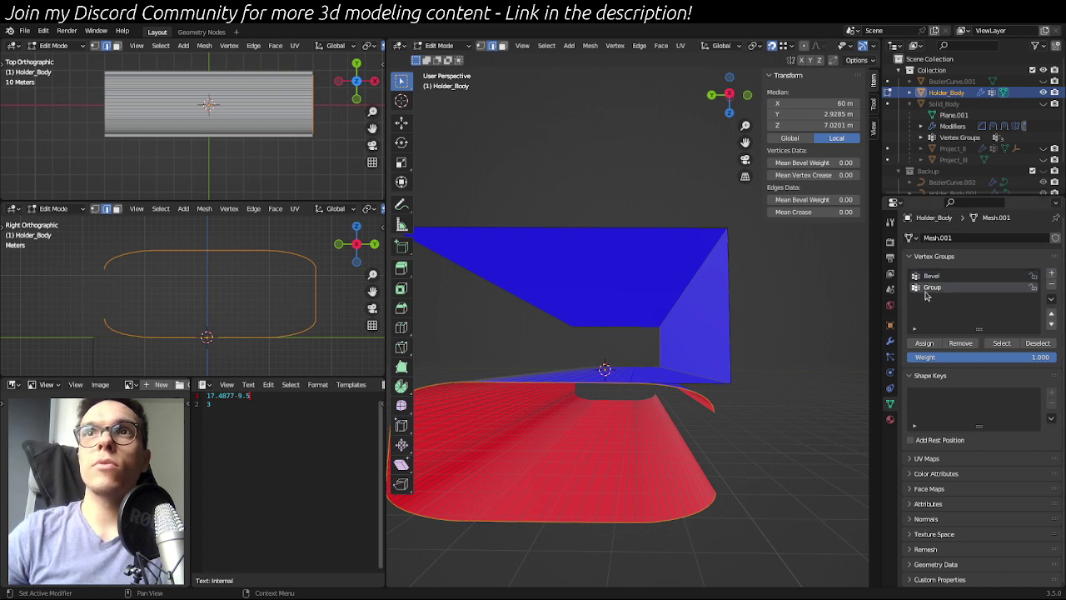
text(LowerSolidify)
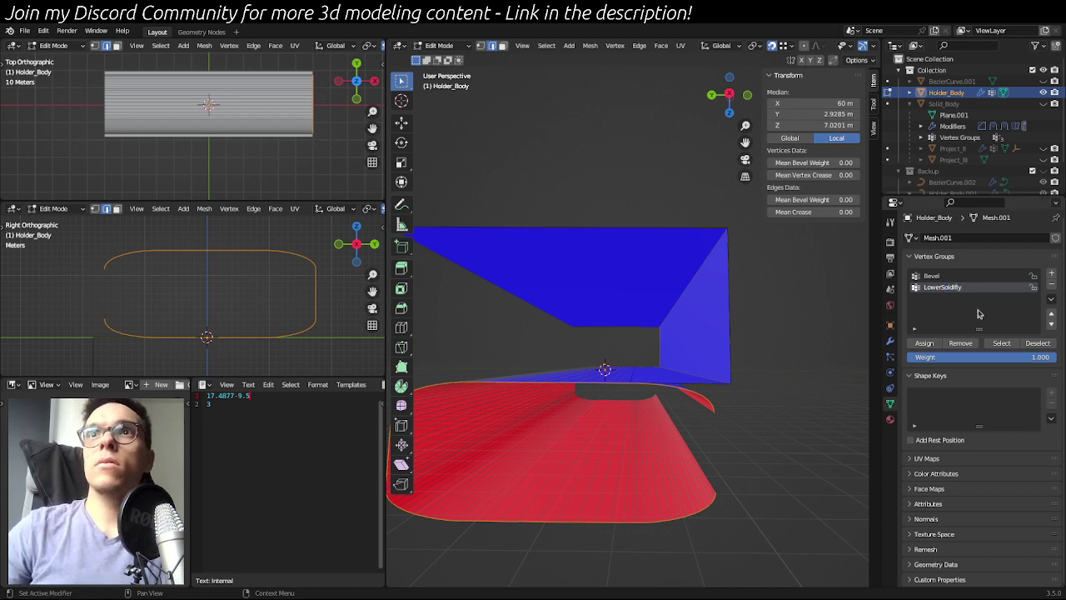
click(916, 344)
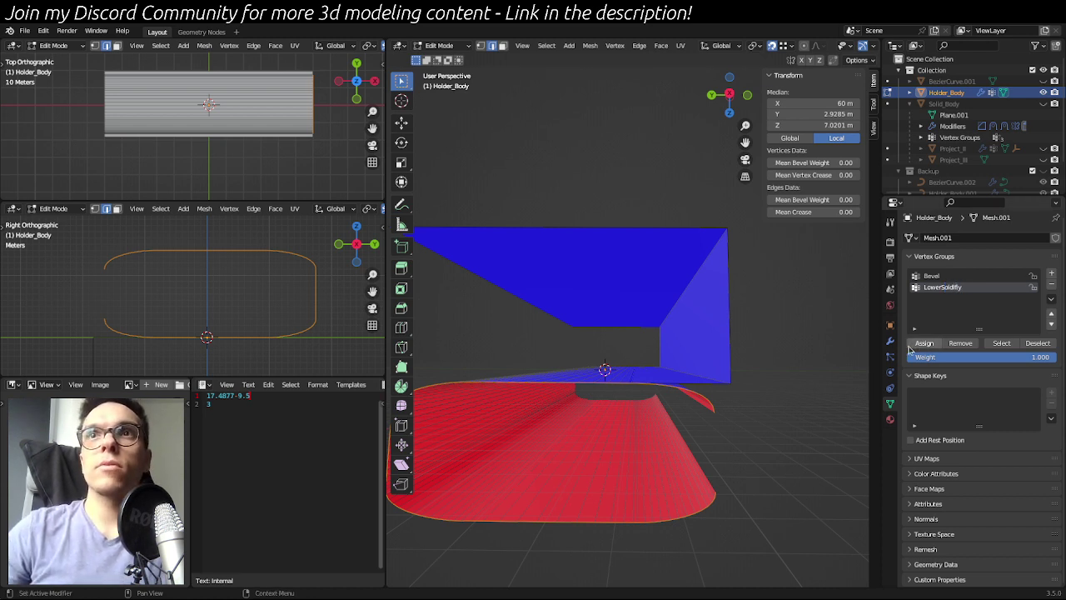
click(1038, 343)
click(1001, 343)
click(1033, 344)
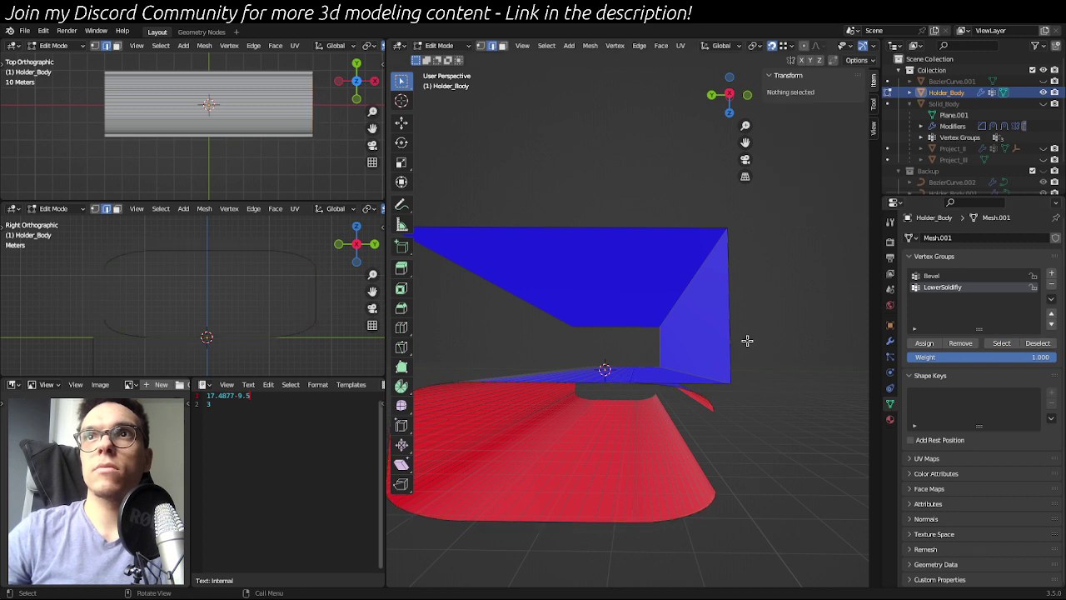
- Select the profile edges of the flat arm and vertical wall, and assign them to a new vertex group named UpperSolidify
click(636, 234)
shift+click(702, 384)
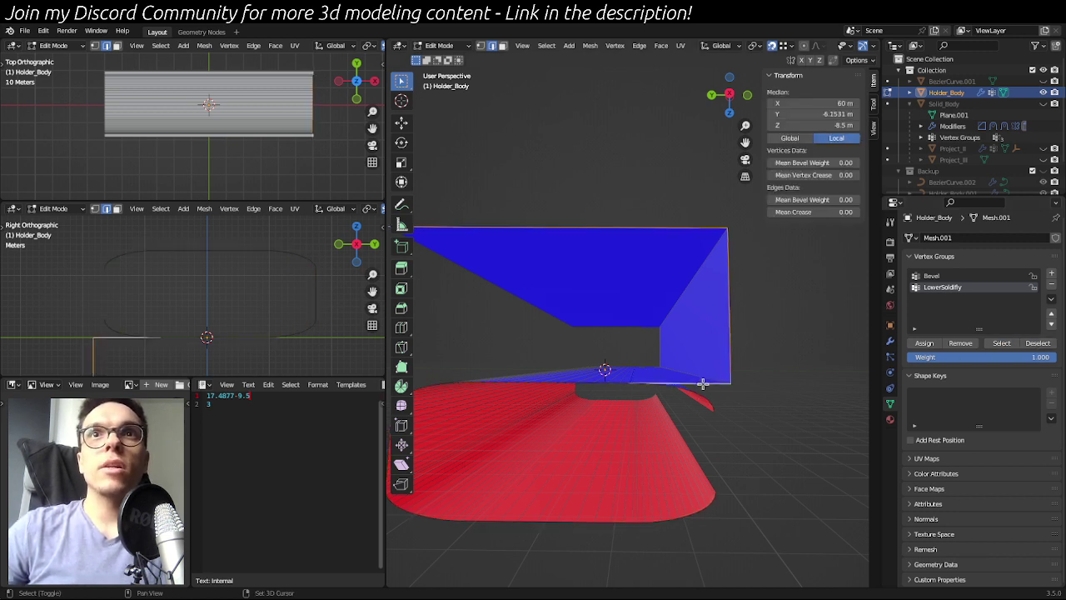
click(1051, 274)
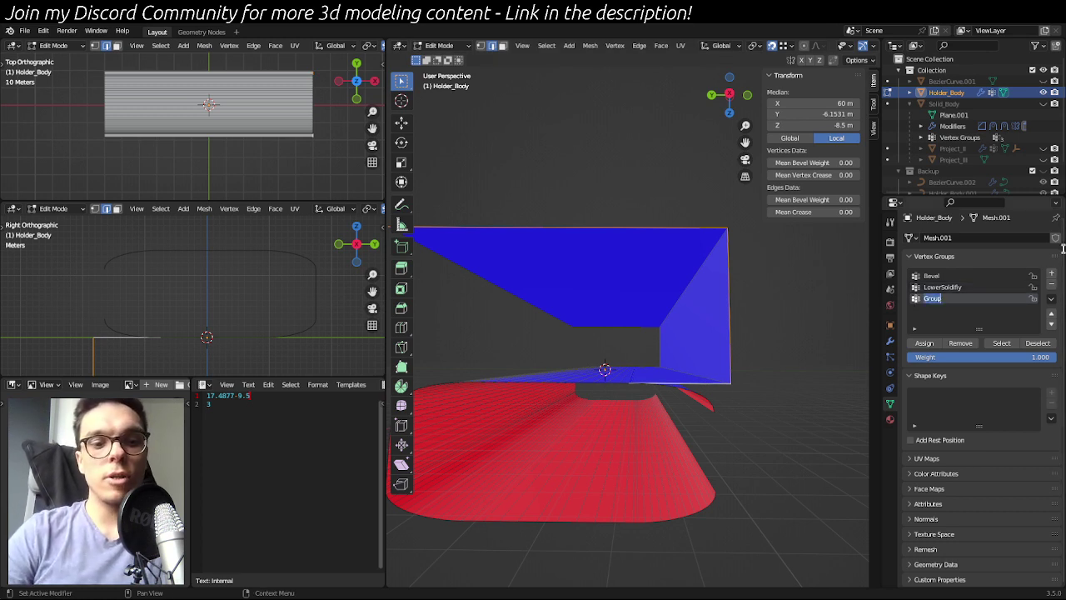
text(Upper)
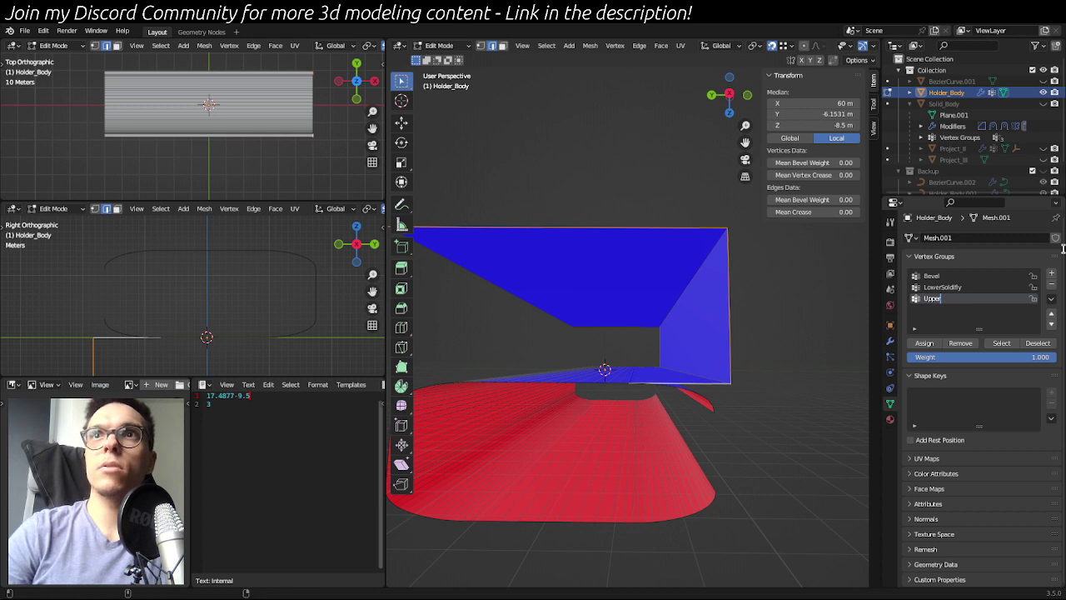
text(Solidify)
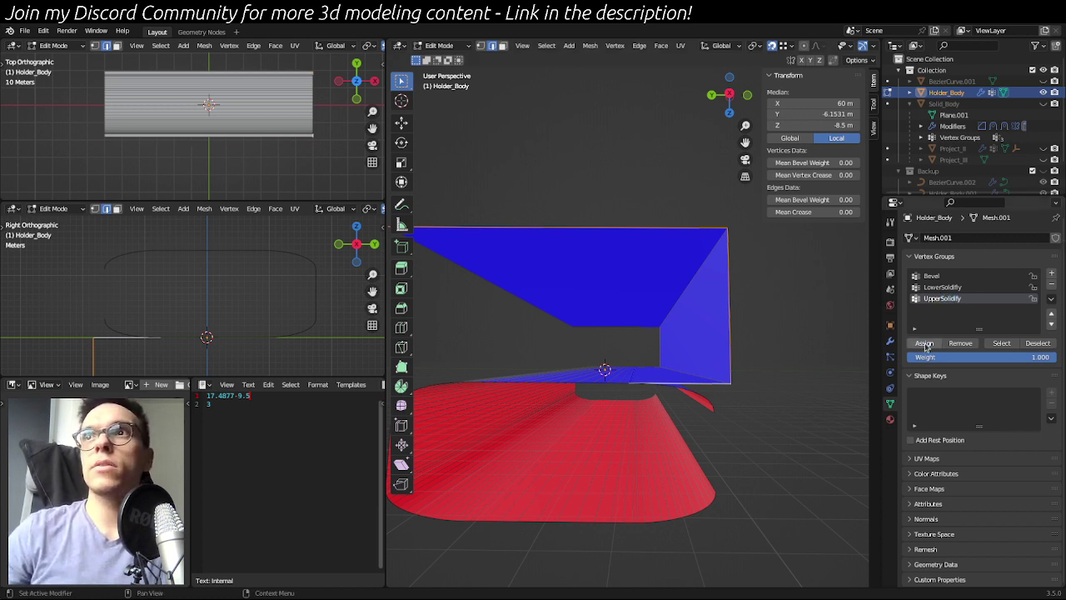
click(1001, 343)
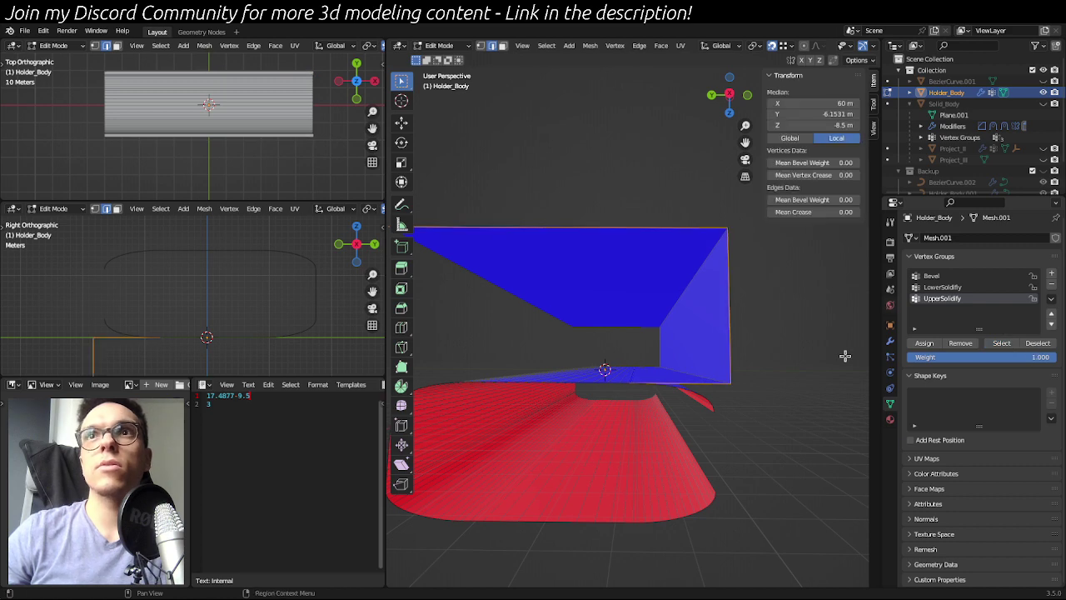
- Limit Holder_Body's existing Solidify modifier to the LowerSoldifly vertex group
click(890, 340)
scroll(958, 334, down, 4)
scroll(958, 333, up, 4)
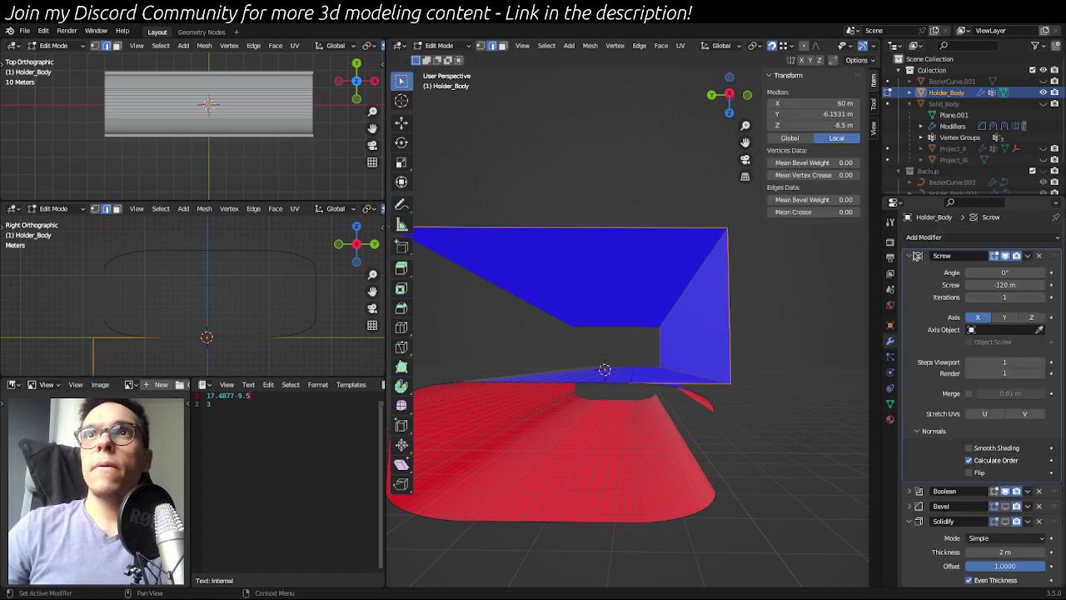
click(908, 259)
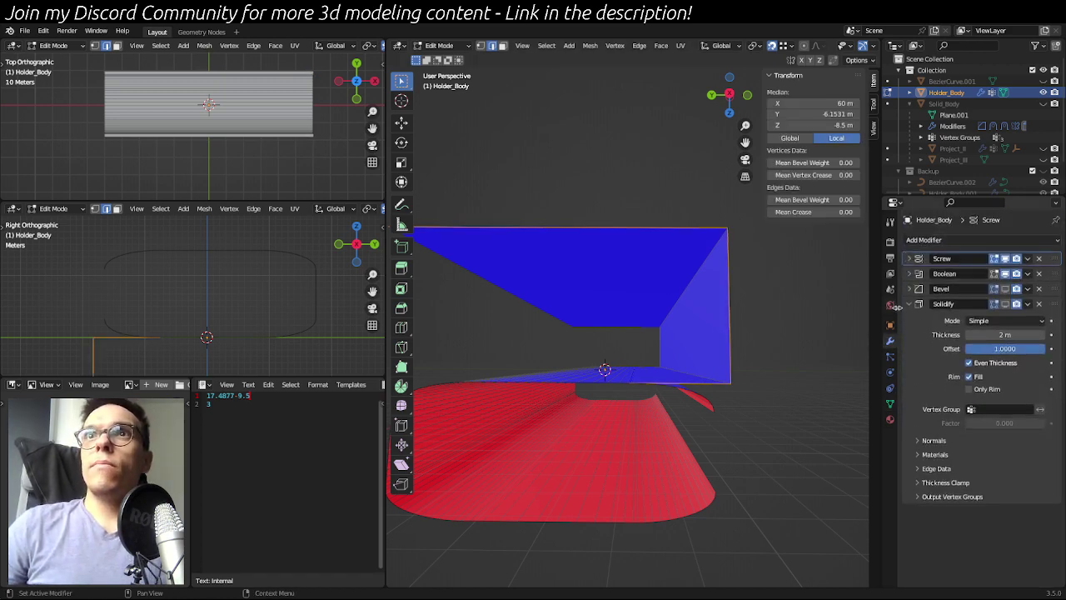
click(907, 260)
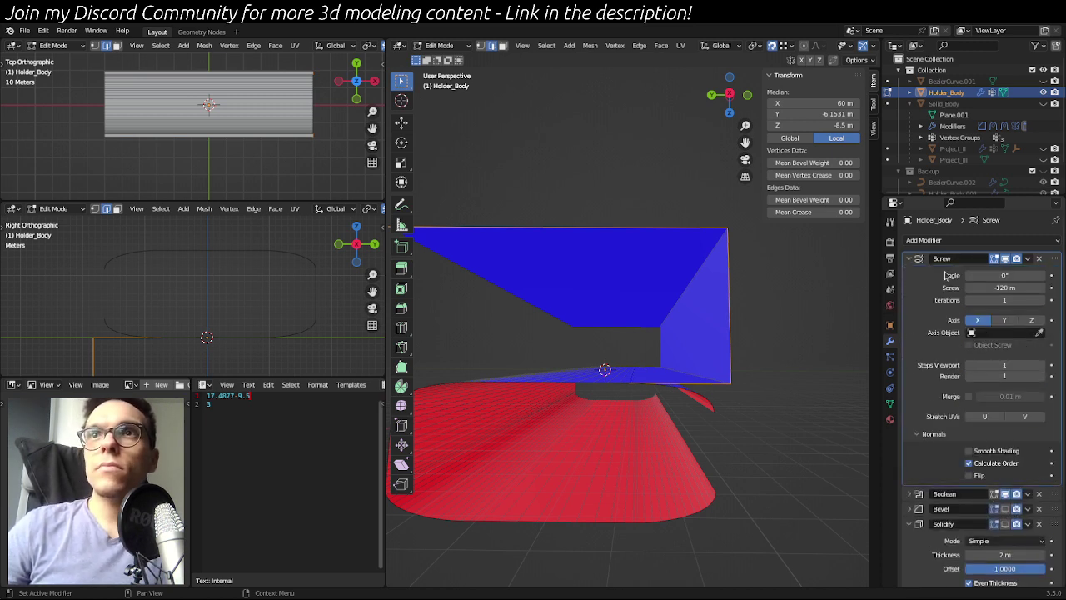
click(908, 259)
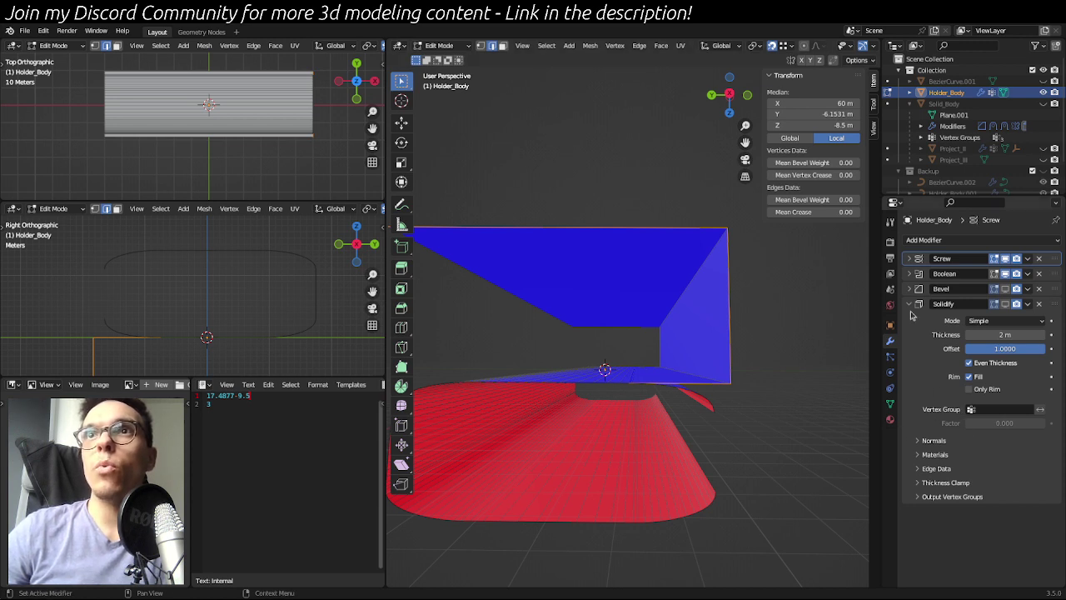
click(1000, 409)
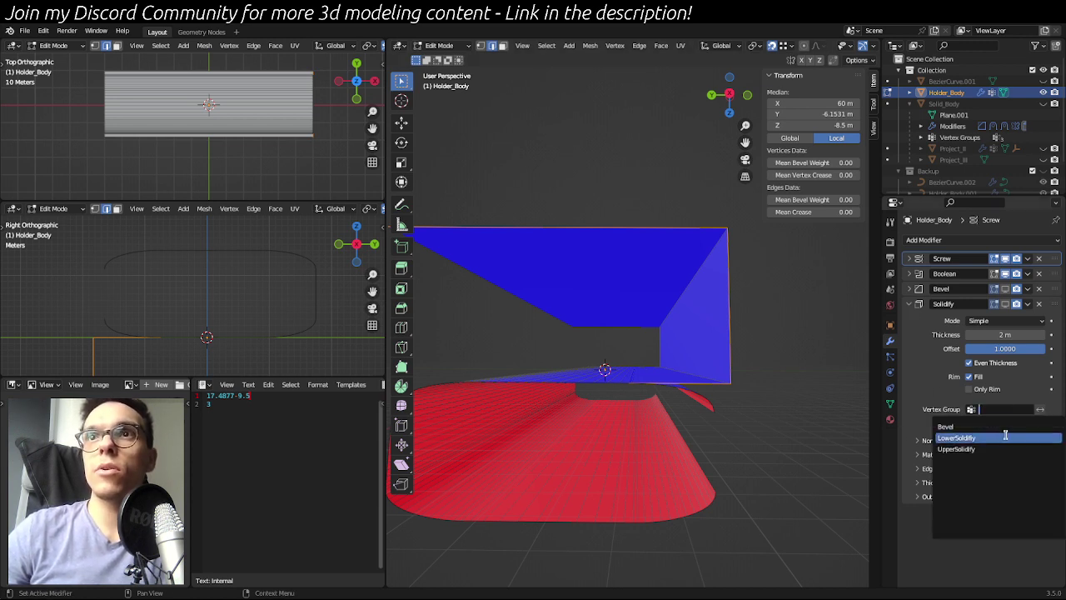
click(1004, 438)
- Return to Object Mode, enable the Solidify modifier's viewport display, and inspect the thickened lower clip
key(Tab)
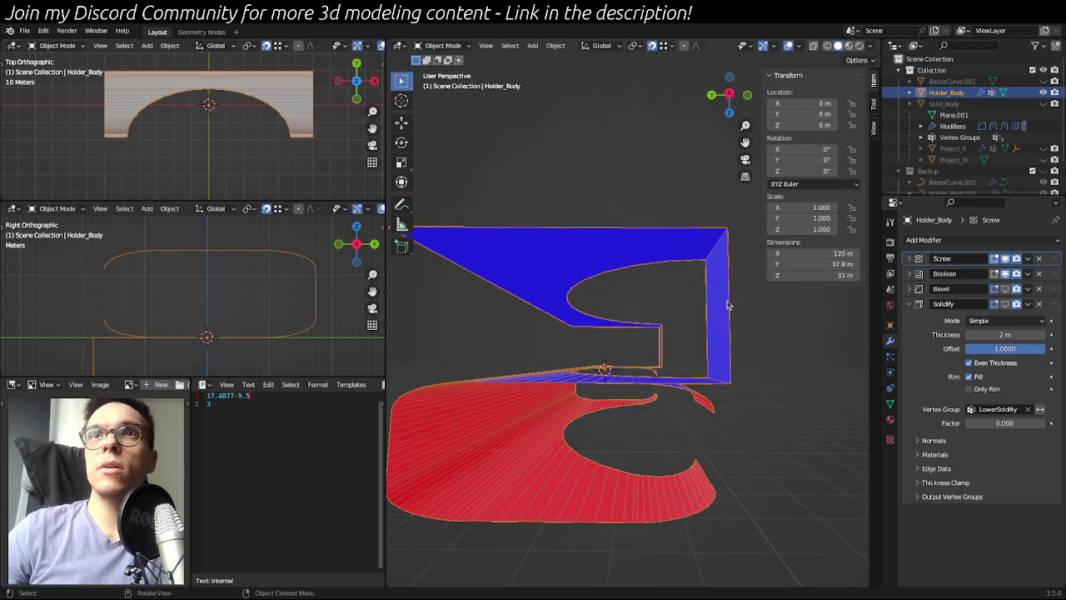
scroll(590, 294, down, 4)
middle_drag(590, 294, 566, 300)
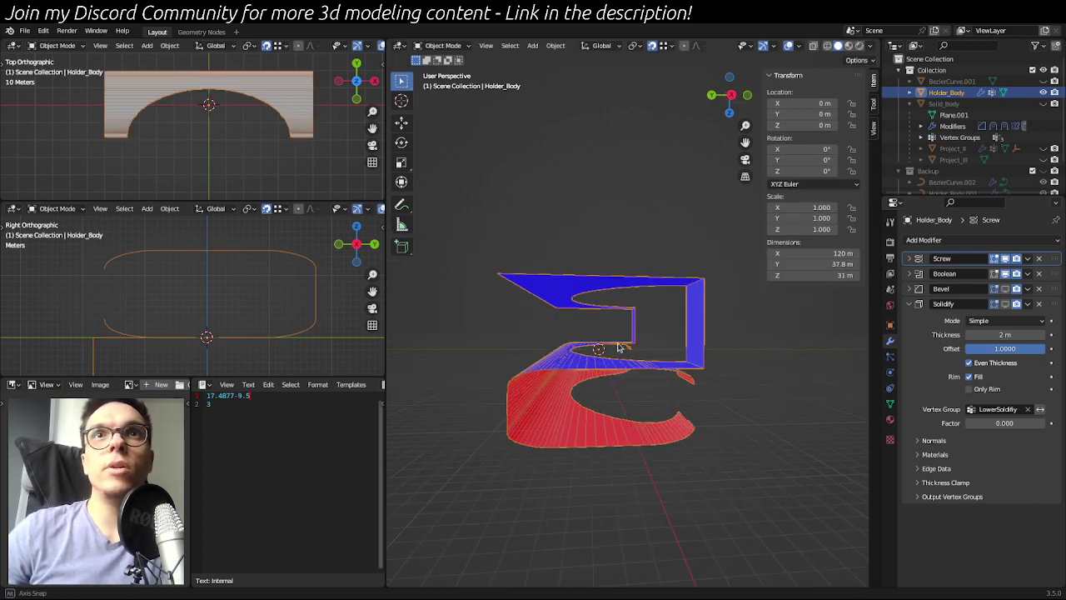
click(1006, 304)
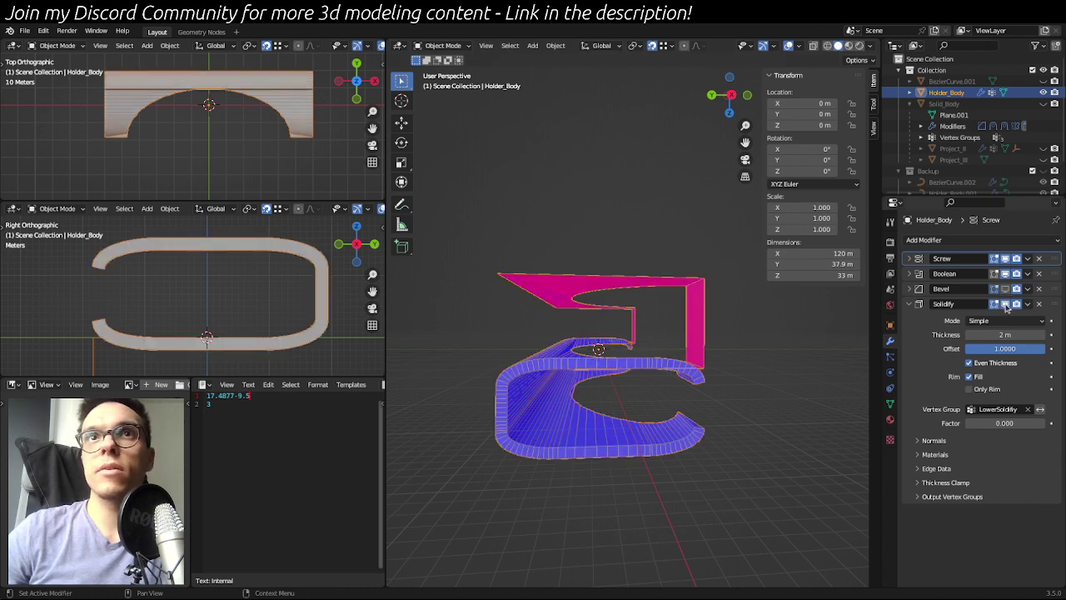
middle_drag(721, 328, 666, 386)
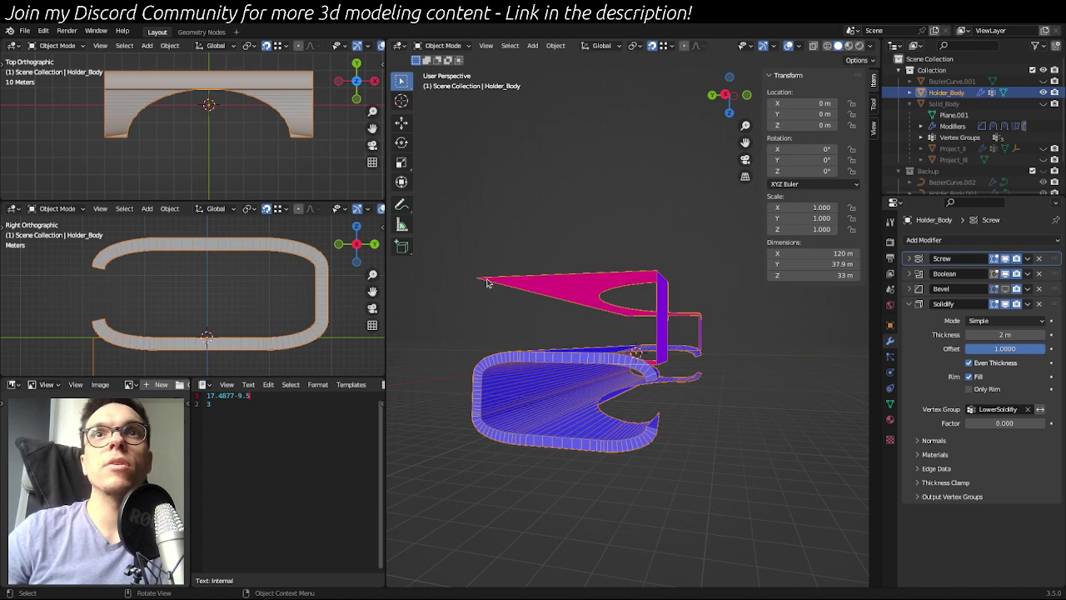
middle_drag(741, 379, 752, 359)
- Add a second Solidify modifier limited to the UpperSolidify vertex group, with Even Thickness and High Quality normals enabled
click(919, 304)
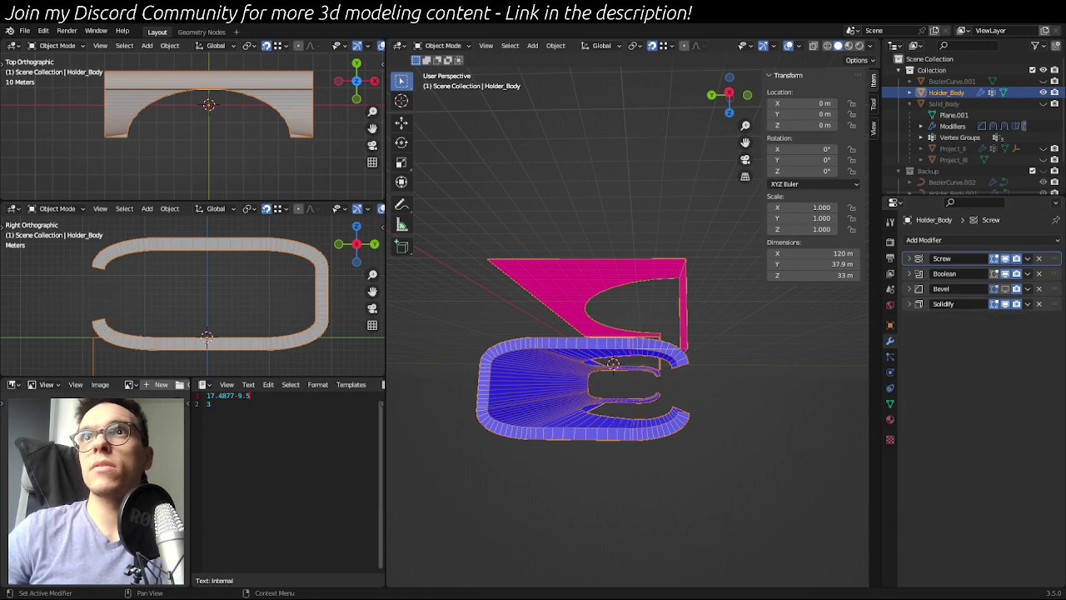
click(957, 241)
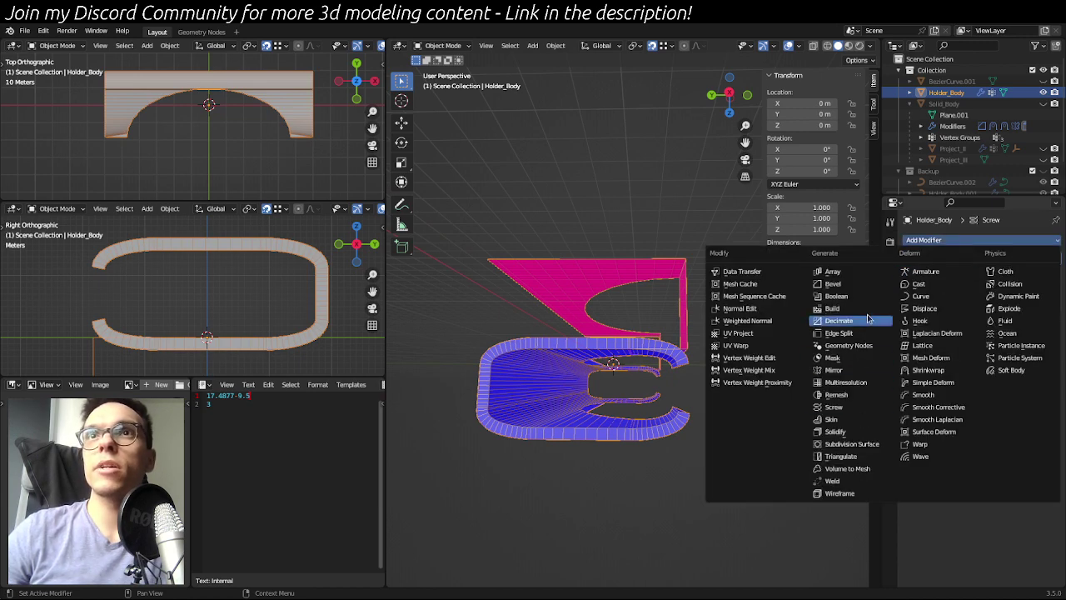
click(845, 430)
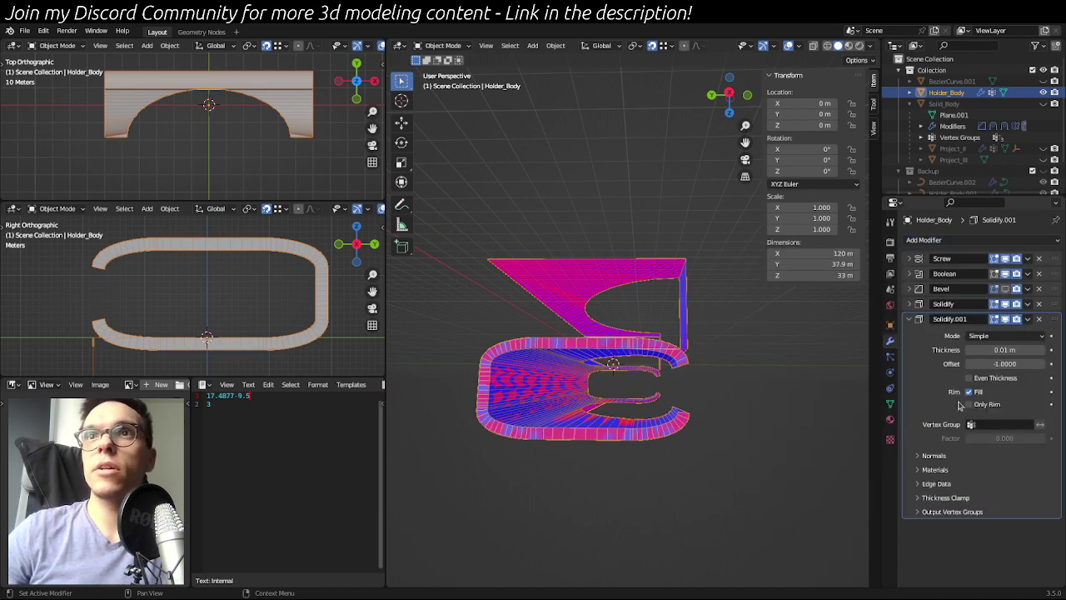
click(996, 424)
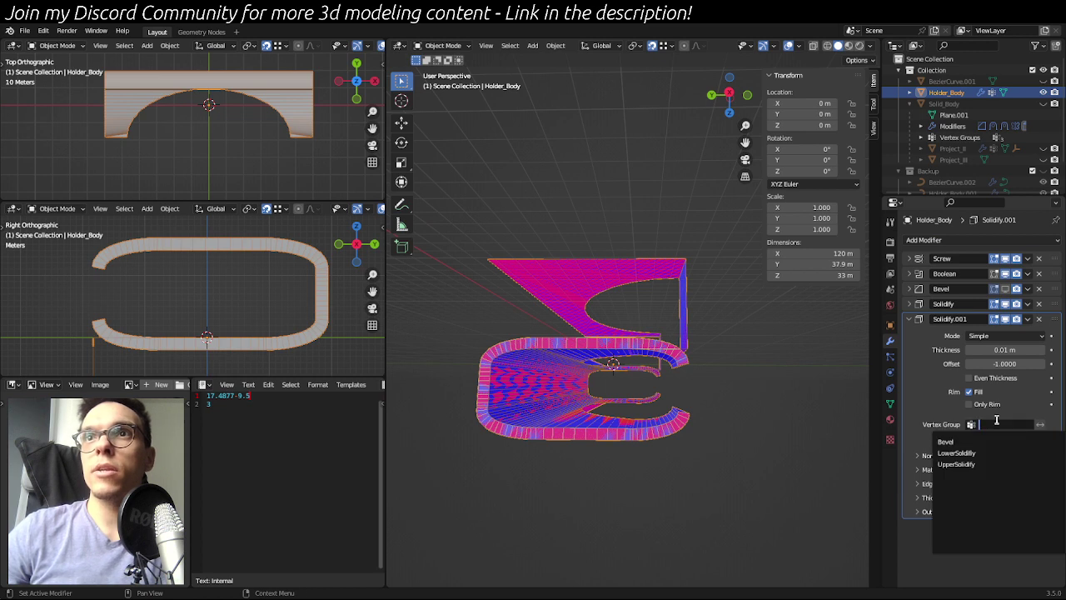
click(1001, 463)
drag(1004, 350, 1026, 350)
key(Escape)
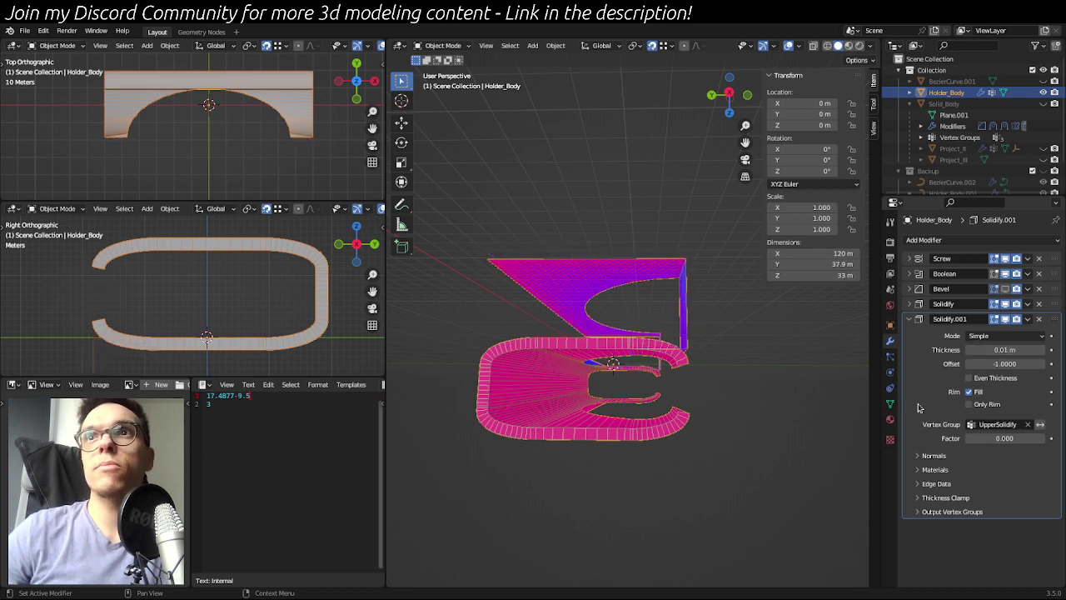
click(995, 378)
click(931, 456)
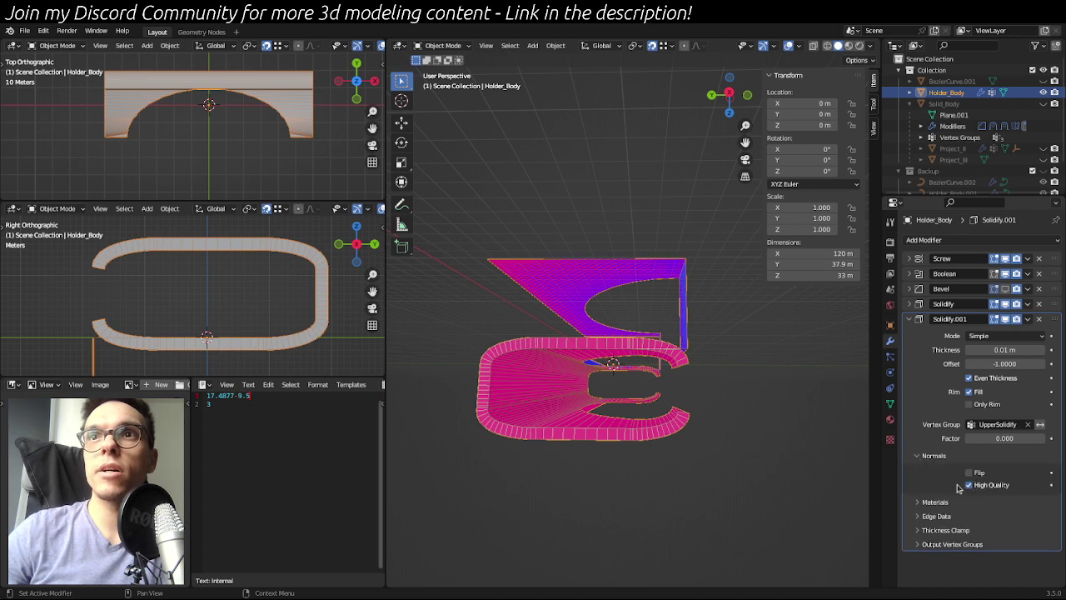
mouse_move(1000, 350)
mouse_down()
mouse_move(1012, 349)
mouse_move(988, 350)
mouse_up()
key(i)
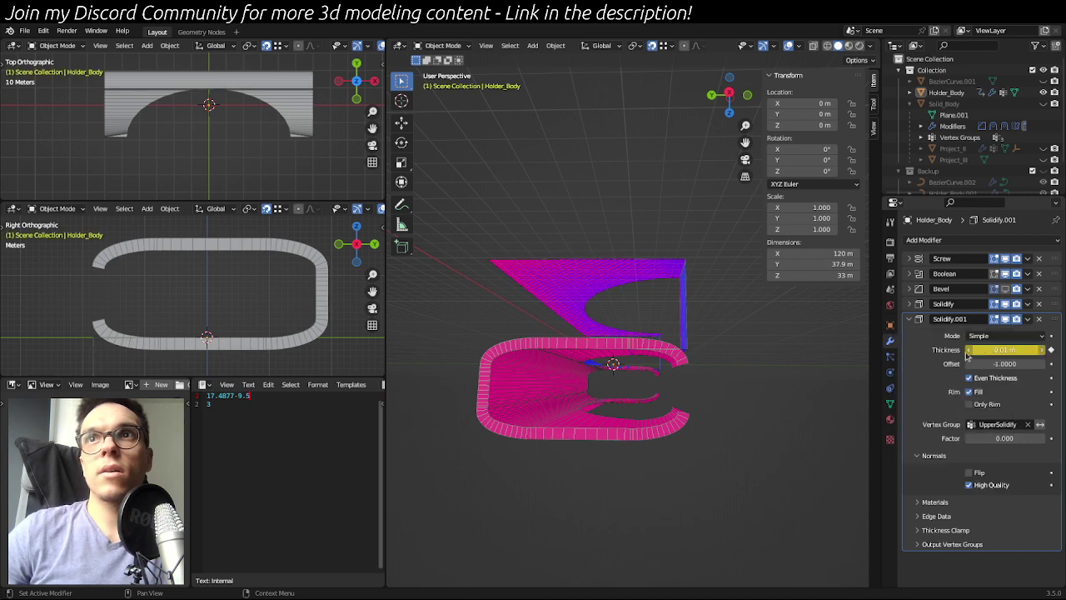
right_click(1029, 348)
key(Escape)
right_click(1026, 350)
right_click(1023, 353)
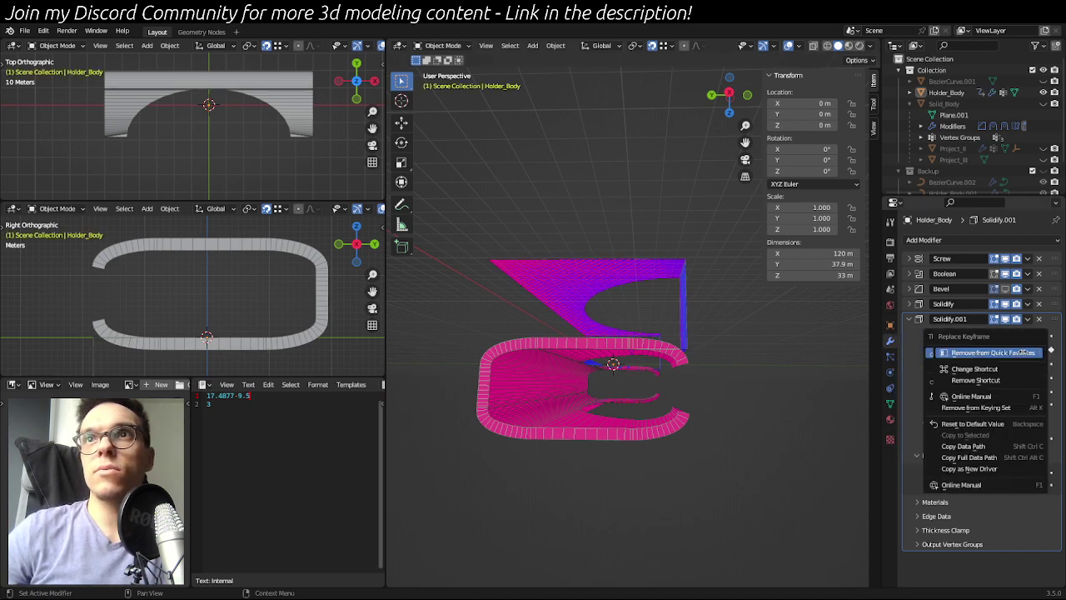
key(Escape)
right_click(991, 345)
click(983, 348)
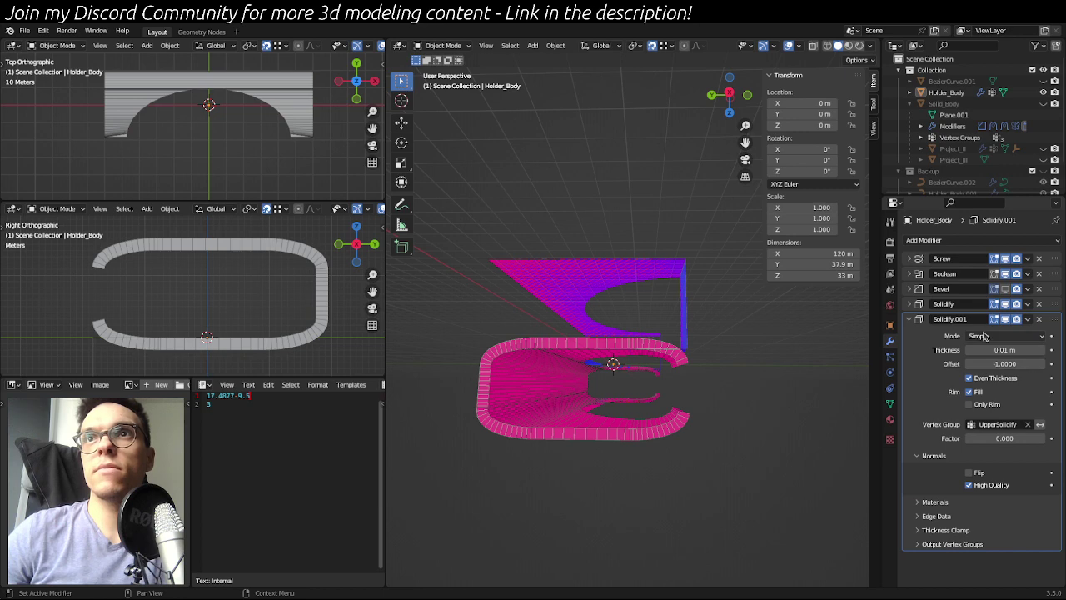
- Set the second Solidify modifier's thickness to 2 m and inspect where the arm meets the clip
click(1003, 350)
text(2)
key(Return)
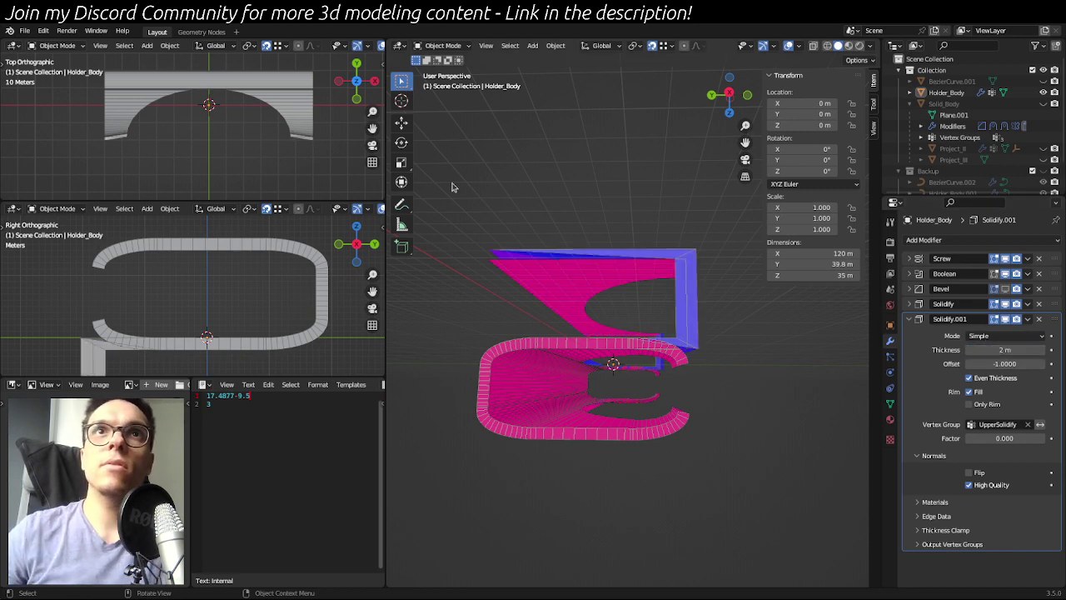
scroll(495, 233, up, 8)
middle_drag(495, 233, 574, 267)
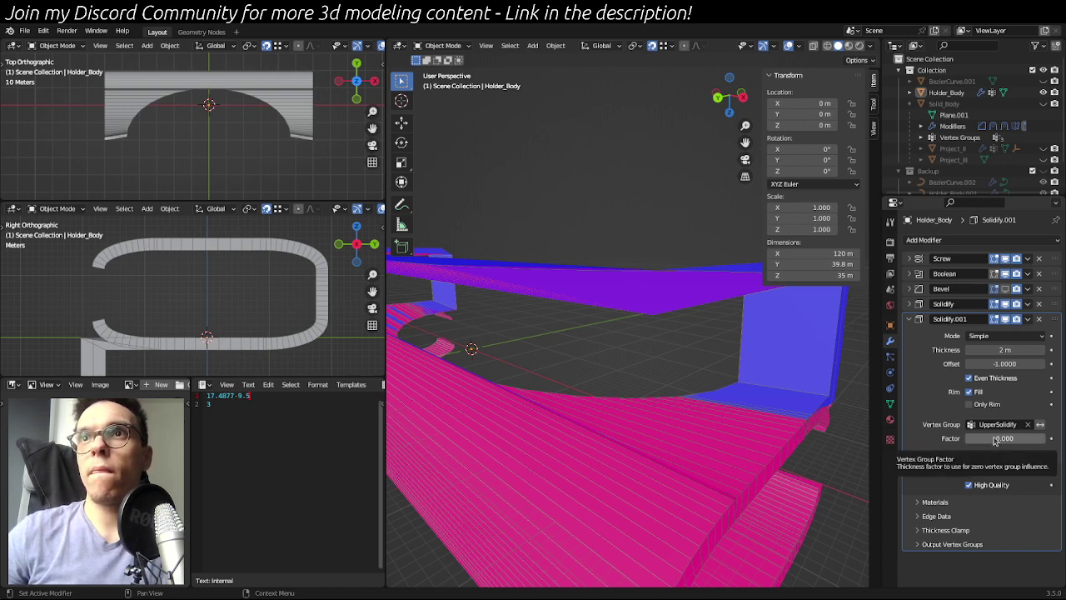
mouse_move(994, 441)
mouse_down()
mouse_move(1045, 441)
mouse_move(994, 441)
mouse_up()
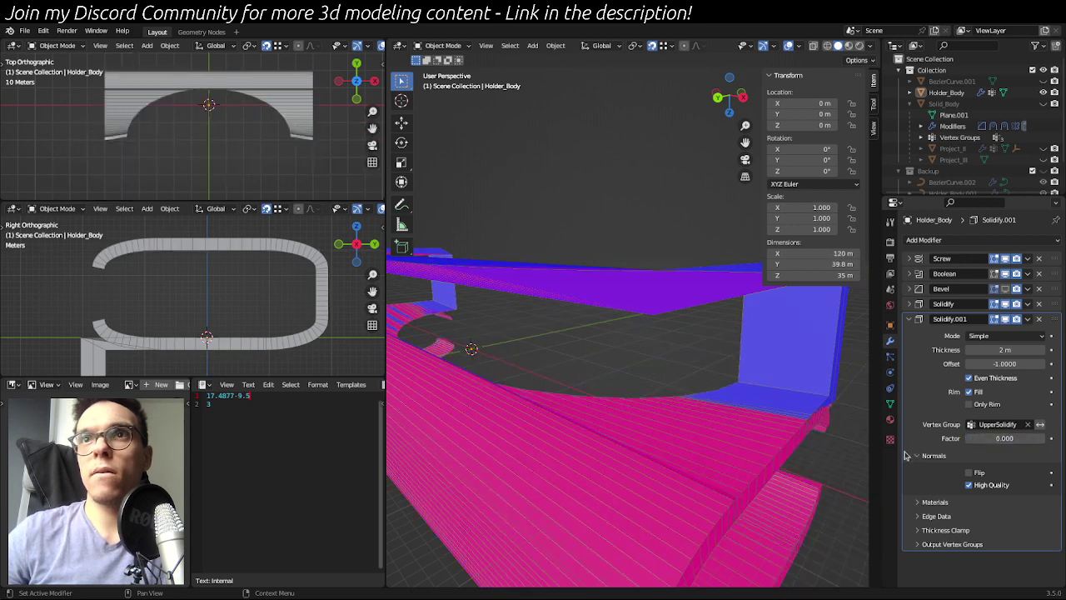
- Try the Only Rim option on the second Solidify modifier
scroll(775, 423, down, 5)
middle_drag(776, 423, 879, 440)
click(966, 406)
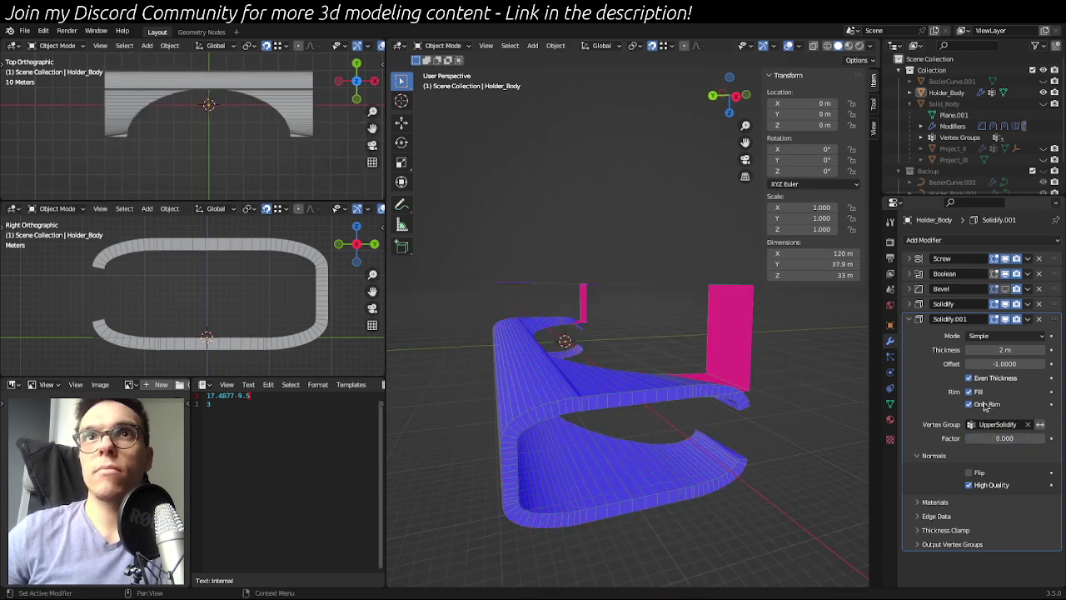
click(966, 405)
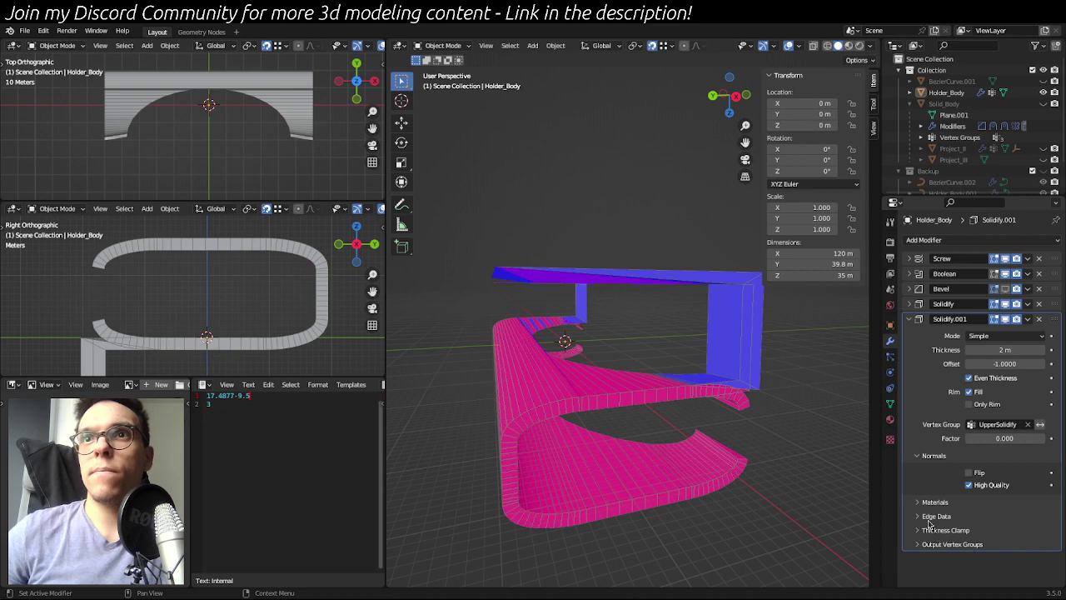
- Switch the second Solidify modifier's mode to Complex, comparing the resulting arm geometry with Simple mode
click(1003, 336)
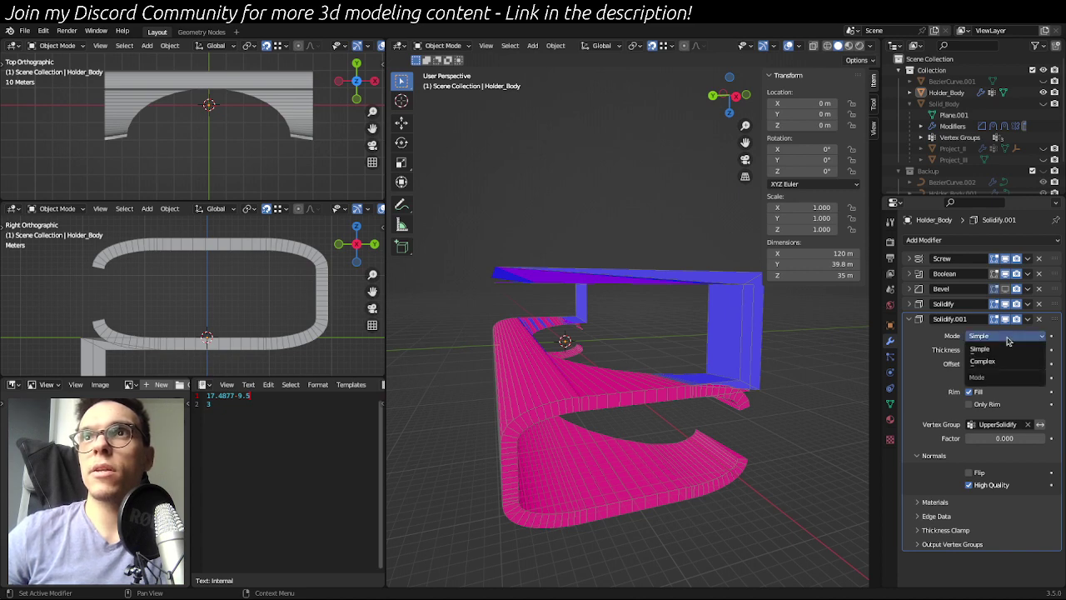
click(1008, 365)
middle_drag(880, 380, 666, 353)
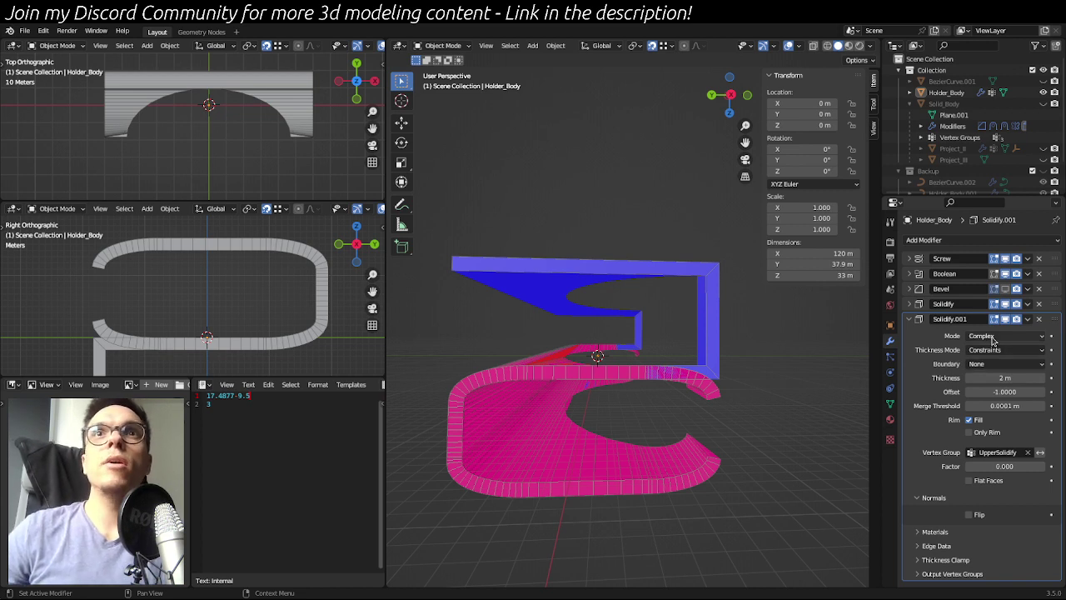
click(1047, 340)
click(1000, 343)
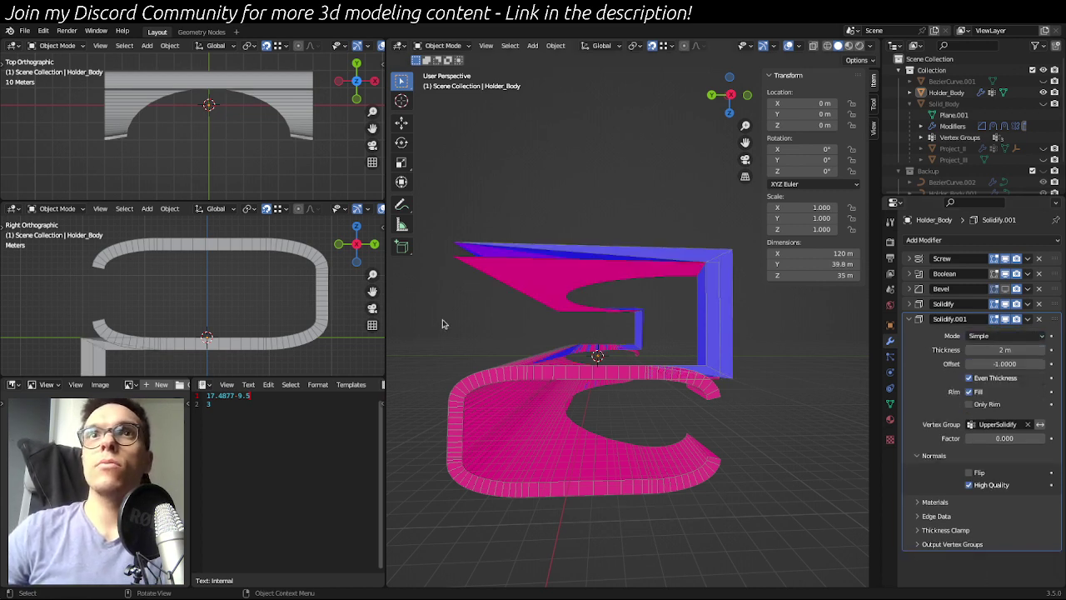
click(997, 337)
click(1008, 361)
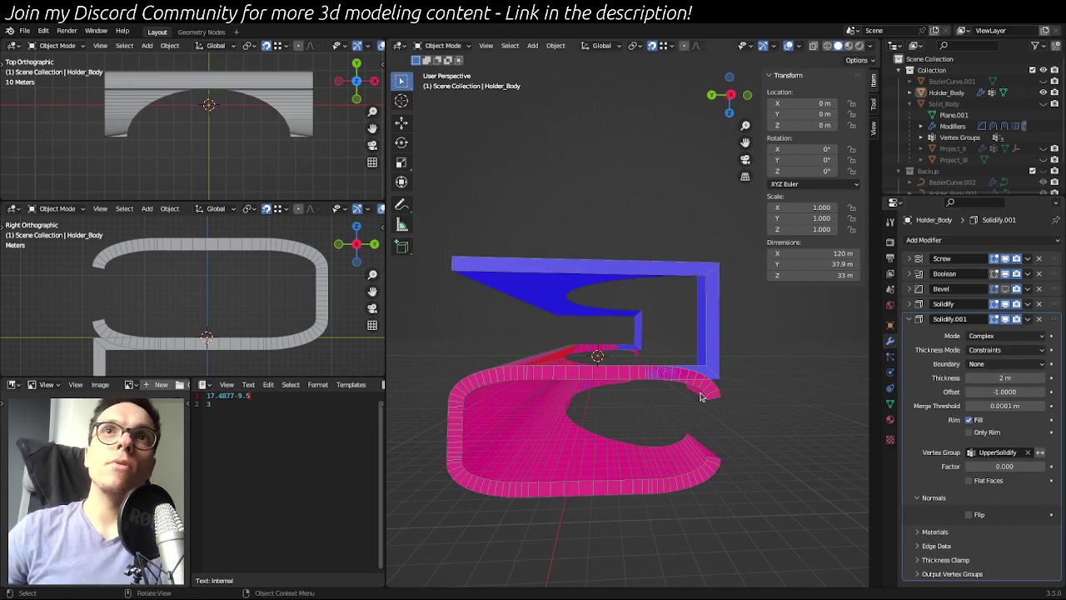
mouse_move(700, 397)
middle_down()
mouse_move(708, 390)
mouse_move(671, 393)
mouse_move(703, 391)
middle_up()
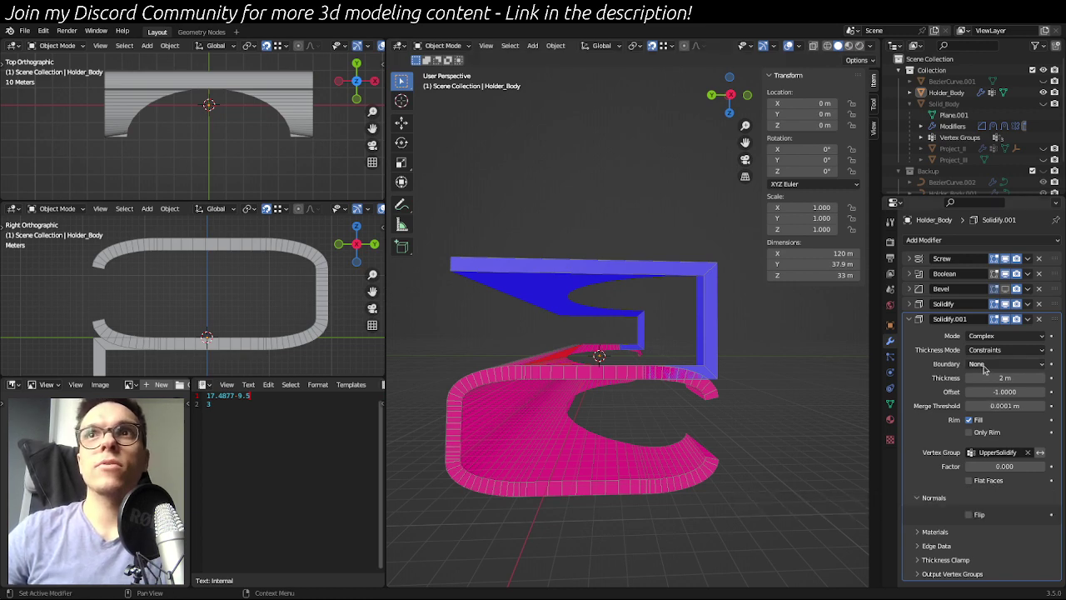
- Toggle the second Solidify modifier's viewport display off to examine Holder_Body without the upper thickening
click(1005, 320)
click(1005, 321)
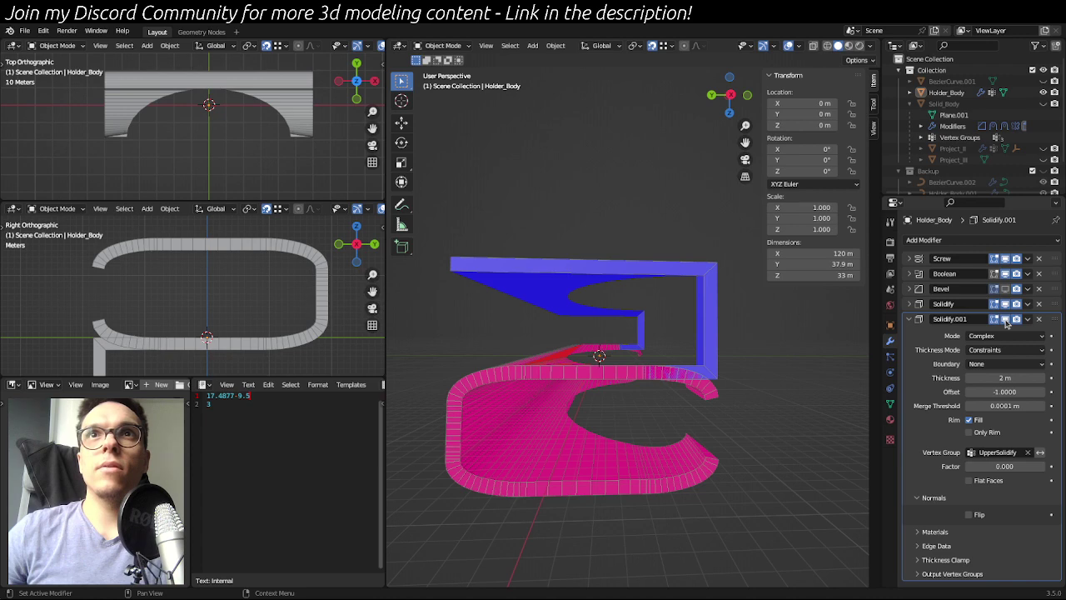
click(1005, 321)
middle_drag(767, 357, 752, 364)
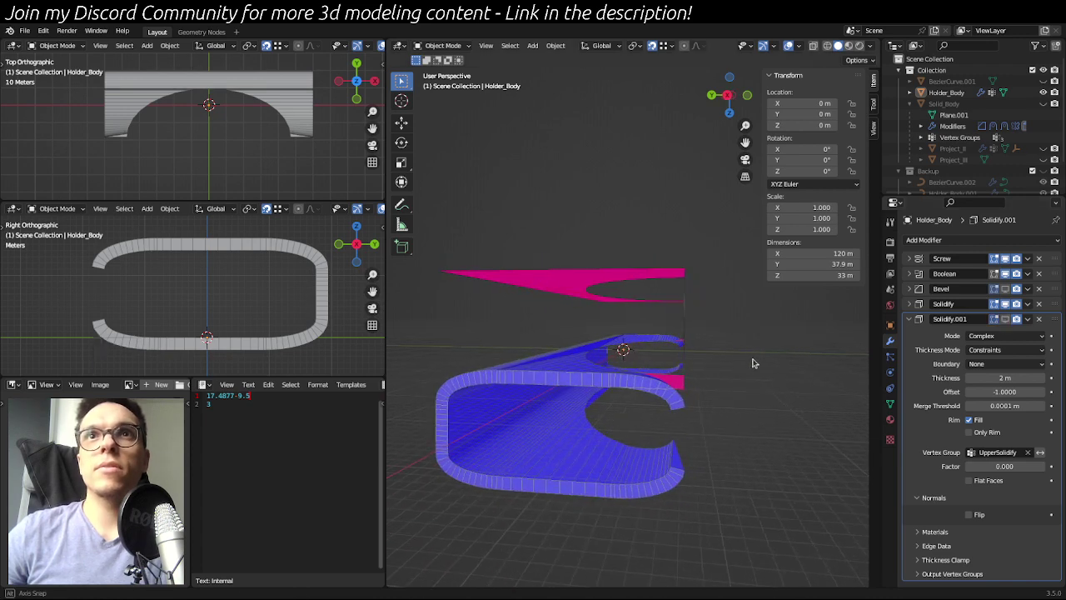
- Redisplay the second Solidify modifier on Holder_Body and set its offset to 1
click(1006, 320)
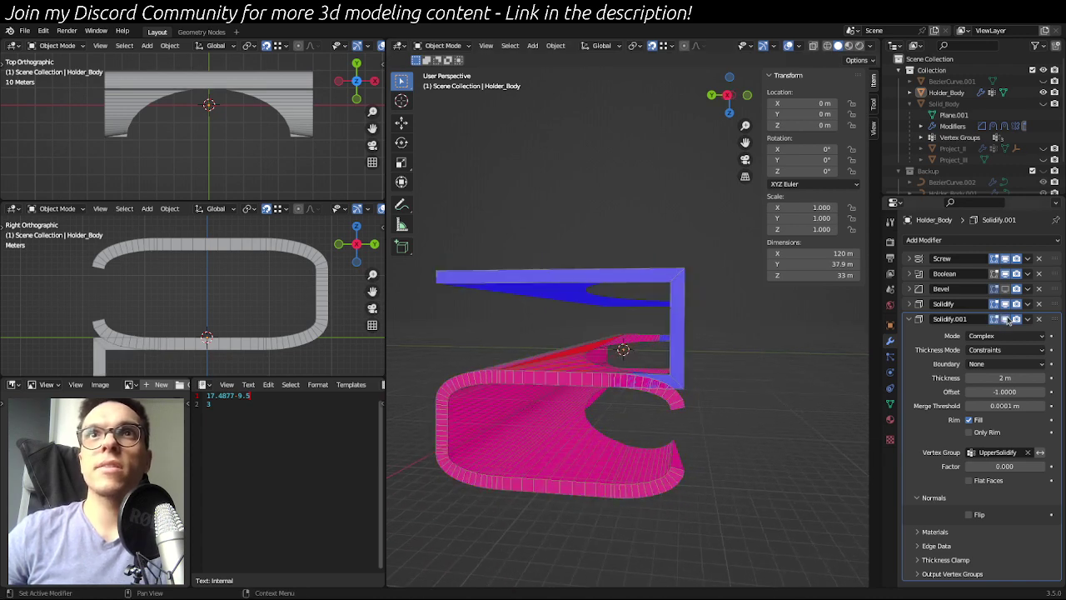
click(1003, 392)
key(Return)
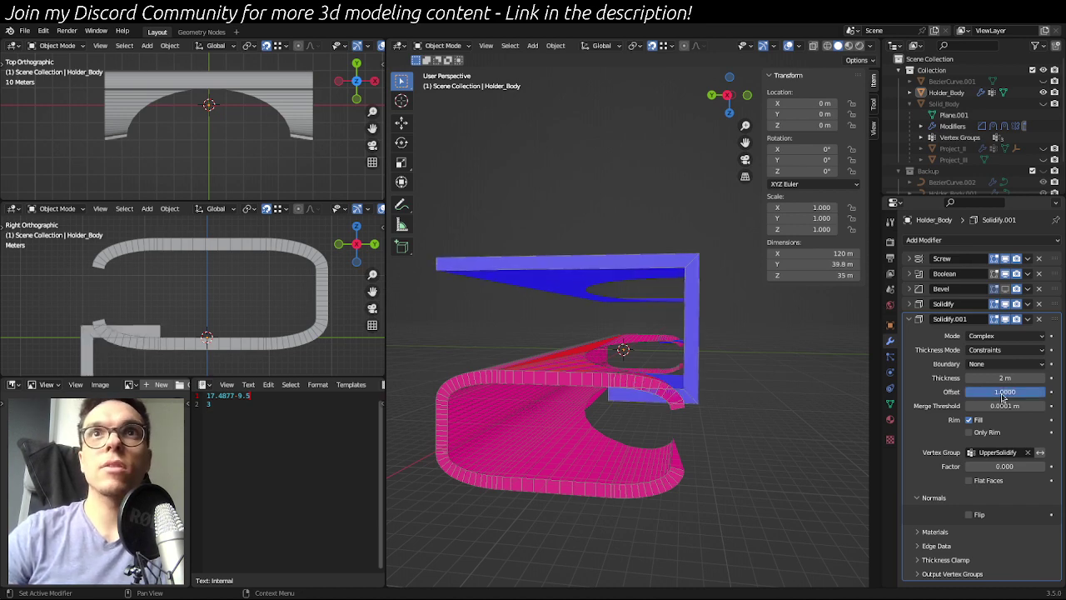
middle_drag(732, 329, 546, 413)
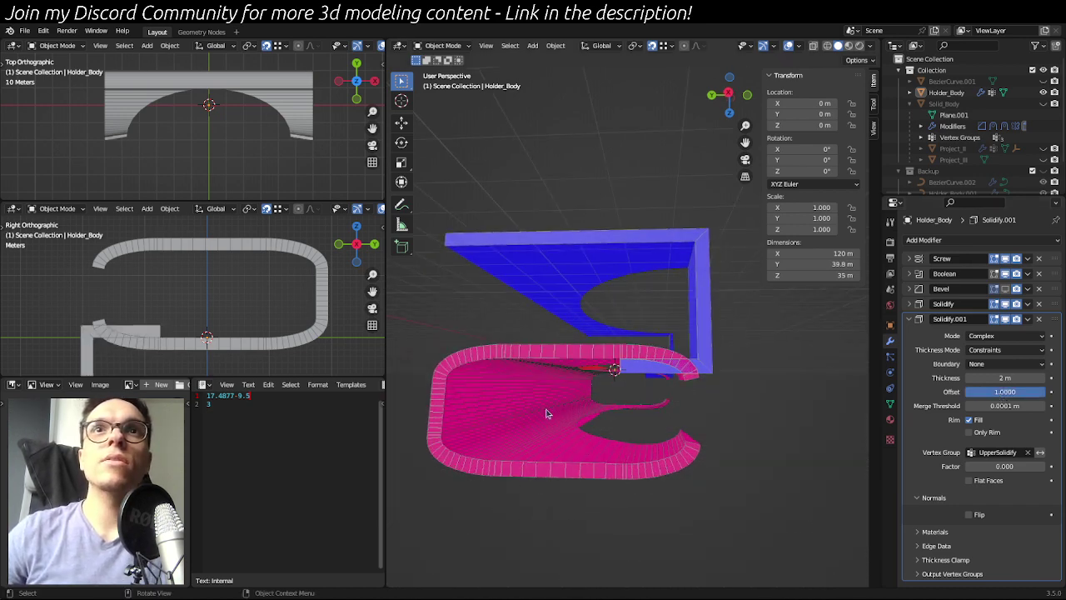
- Enter Edit Mode on Holder_Body near the junction of the arm and the clip
click(701, 355)
key(Tab)
scroll(658, 376, up, 4)
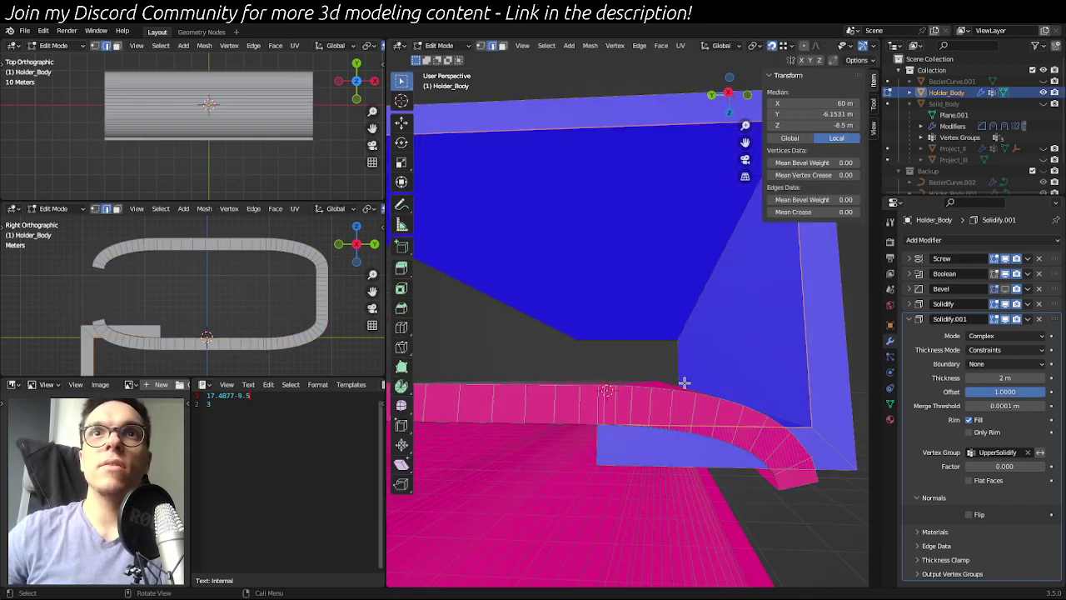
click(766, 425)
middle_drag(833, 450, 781, 419)
key(g)
key(z)
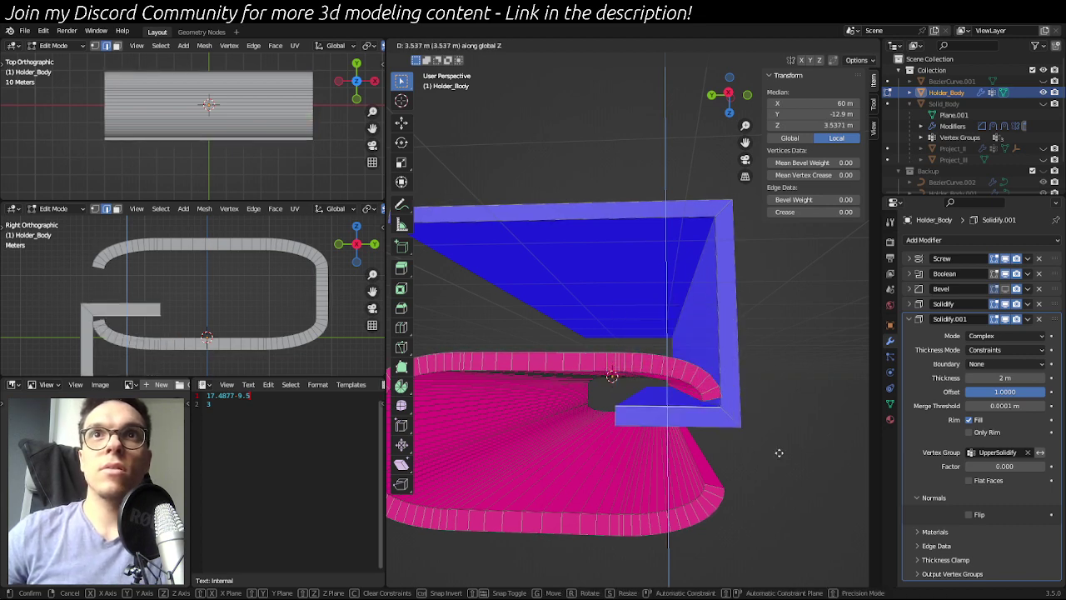
click(622, 388)
click(829, 370)
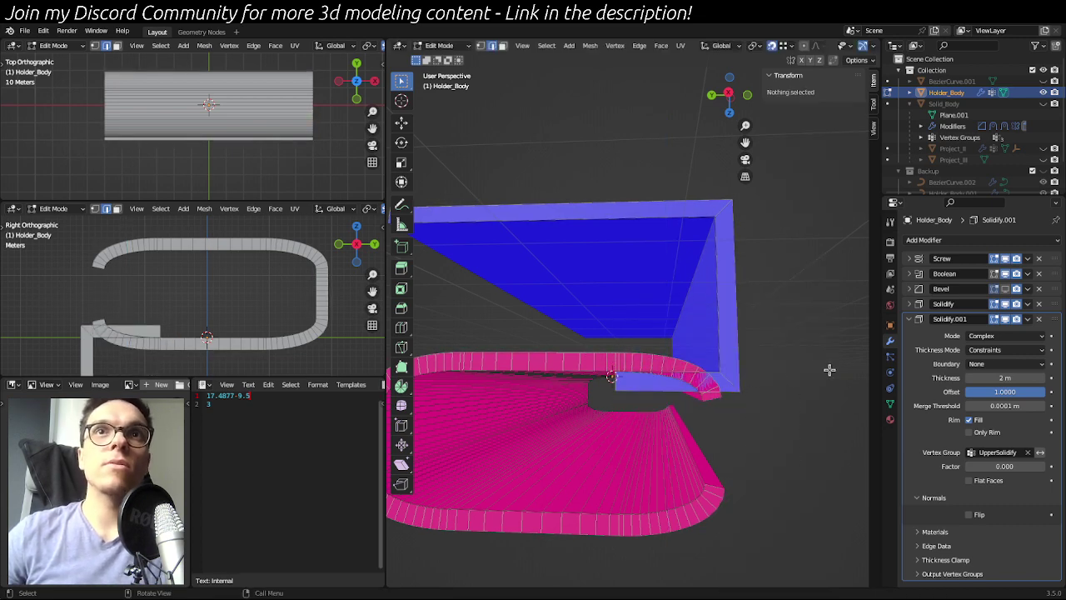
- Move the horizontal edge where the arm meets the clip by -2 m along Z and return to Object Mode
click(638, 373)
click(708, 370)
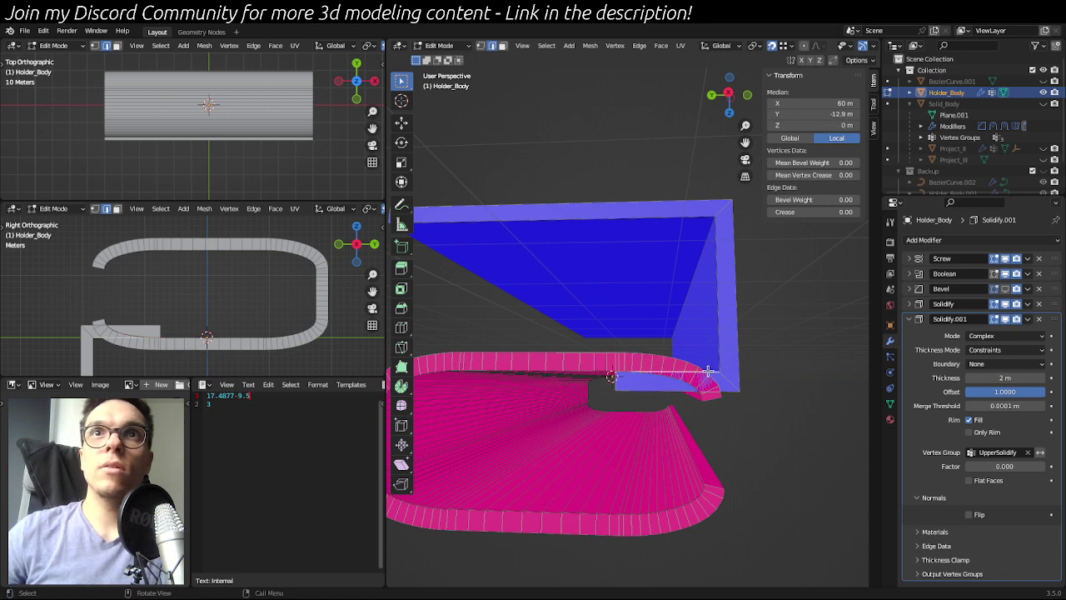
text(g)
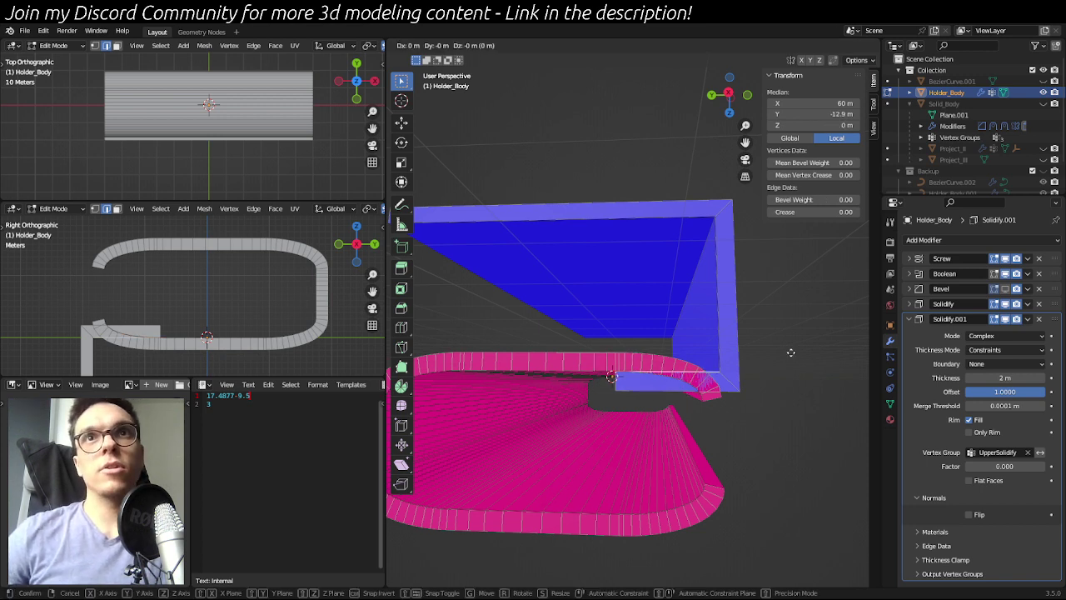
text(z)
text(-2)
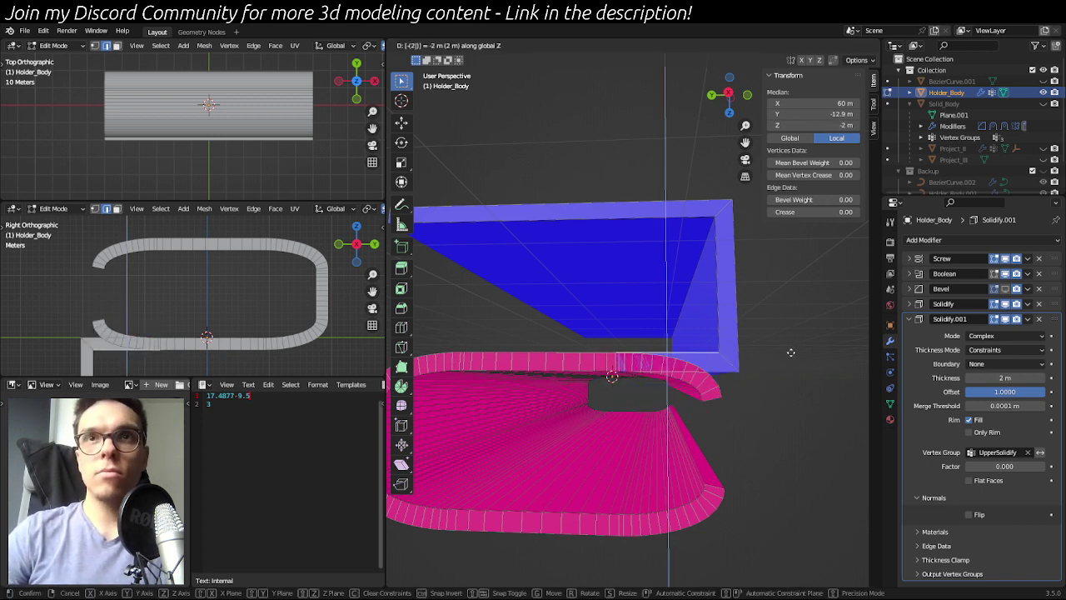
key(Return)
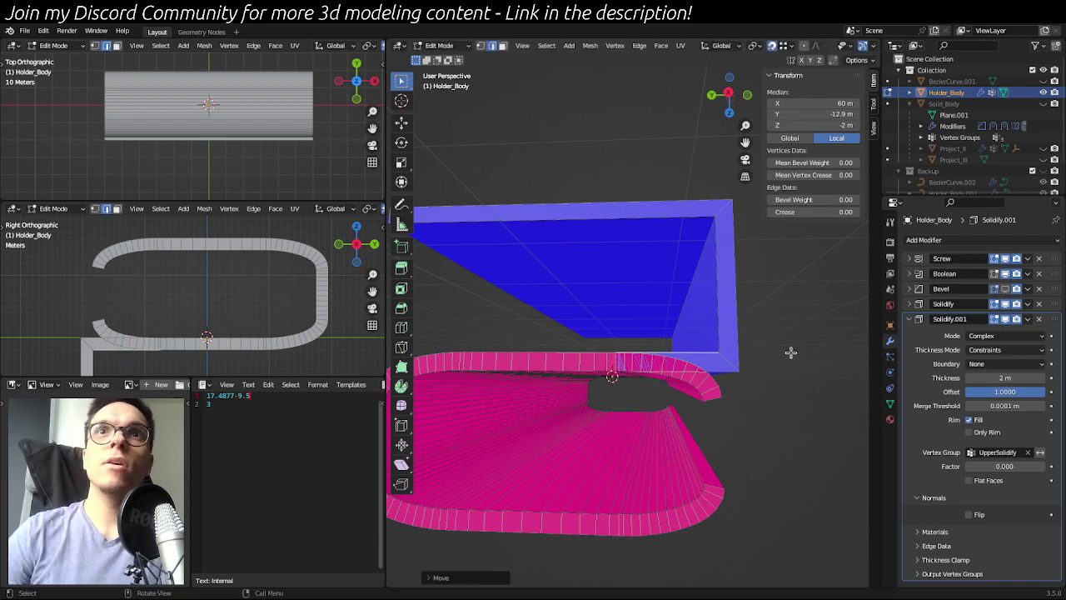
key(Tab)
middle_drag(790, 357, 866, 401)
middle_drag(638, 364, 803, 375)
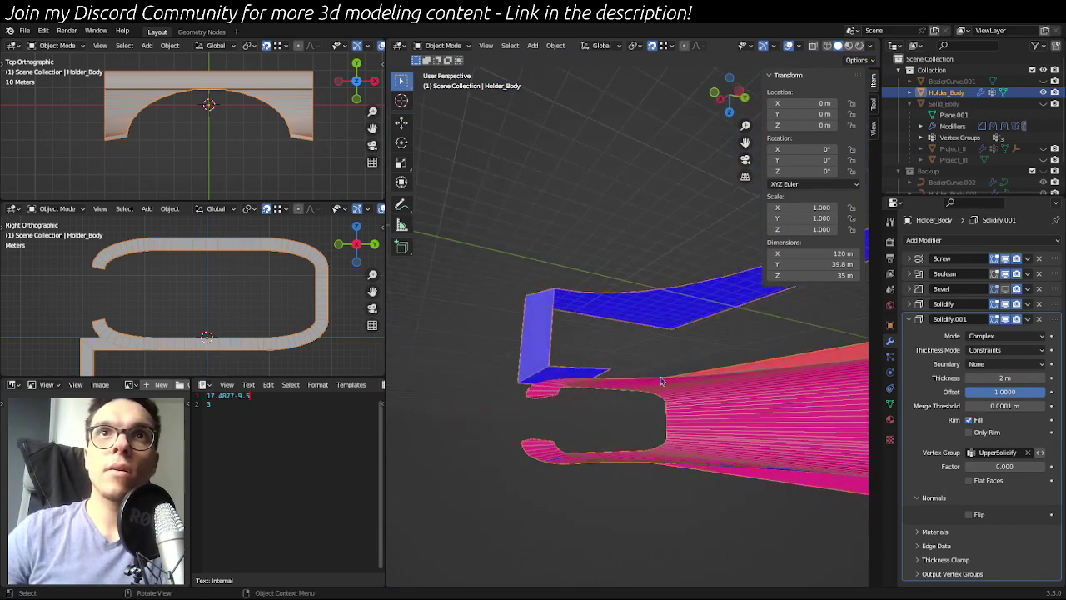
middle_drag(661, 382, 815, 303)
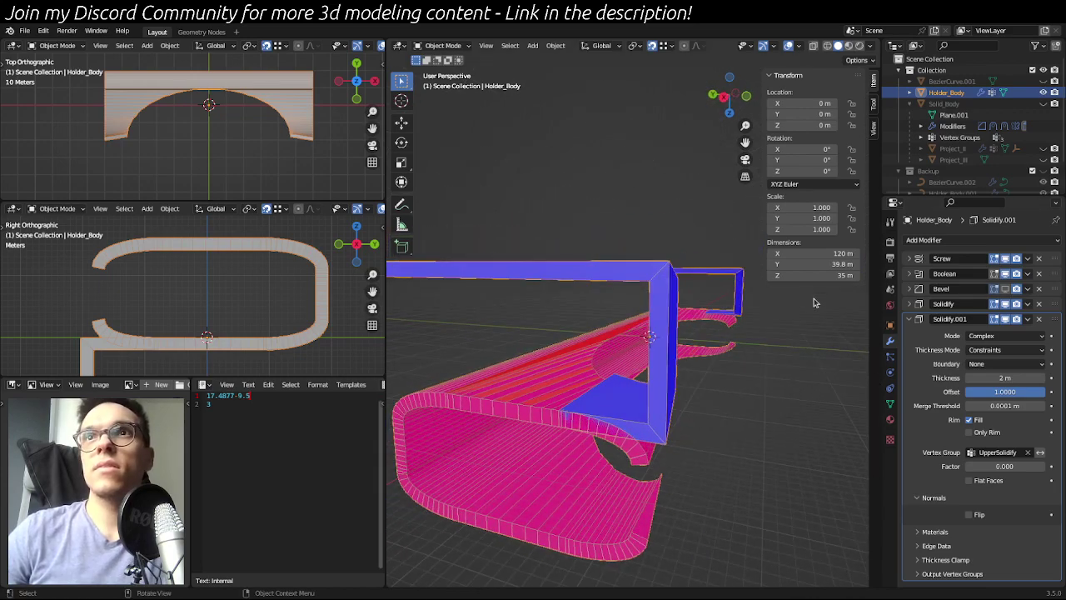
- Temporarily hide the Boolean modifier's effect to examine the arm and clip junction without the cutout
click(1005, 275)
middle_drag(666, 433, 721, 465)
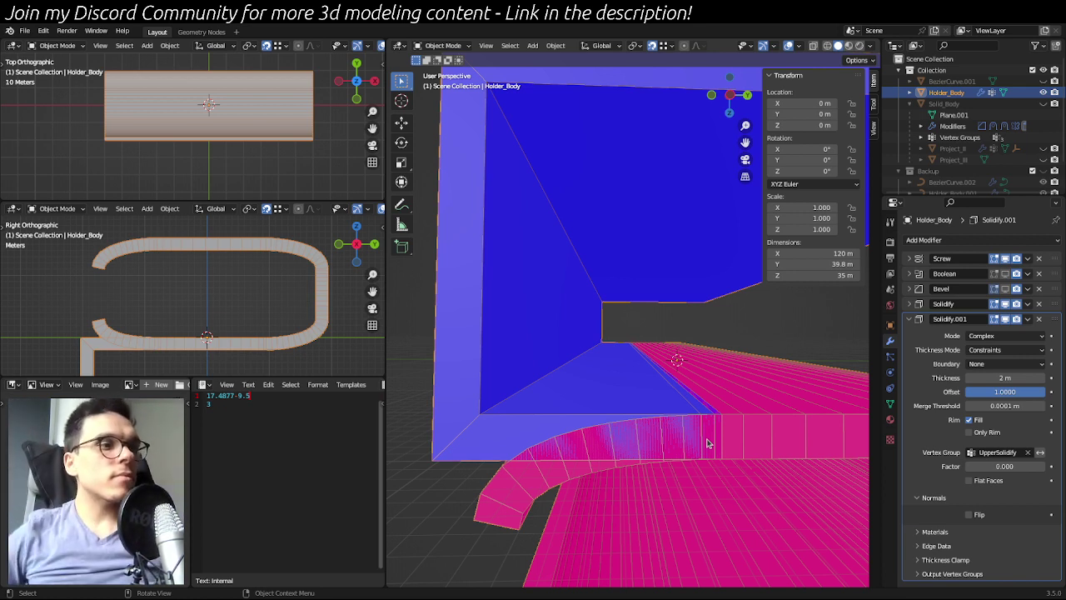
scroll(657, 230, down, 10)
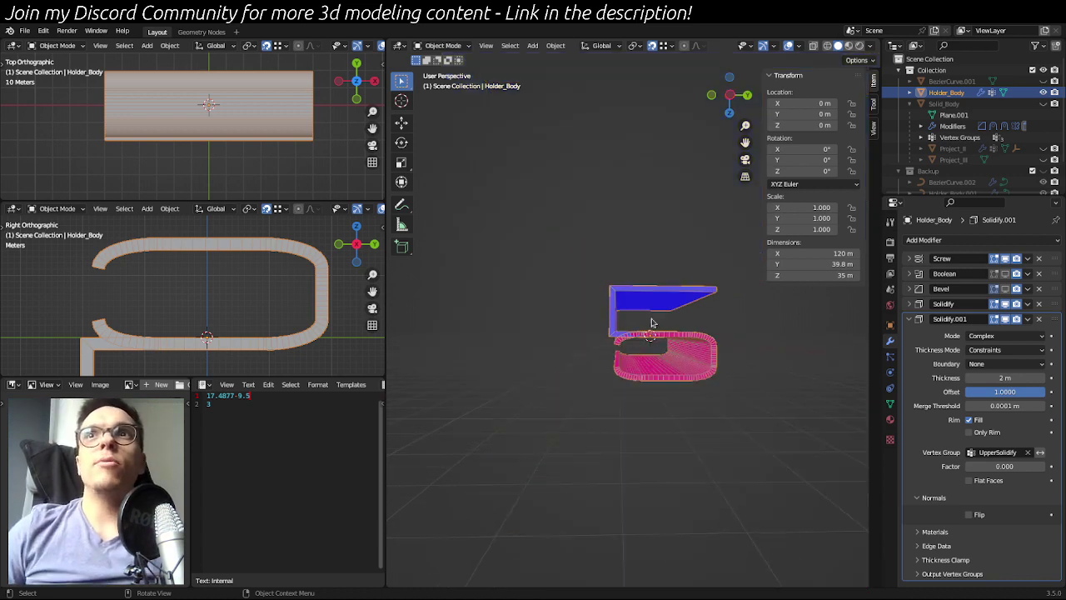
middle_drag(652, 314, 783, 357)
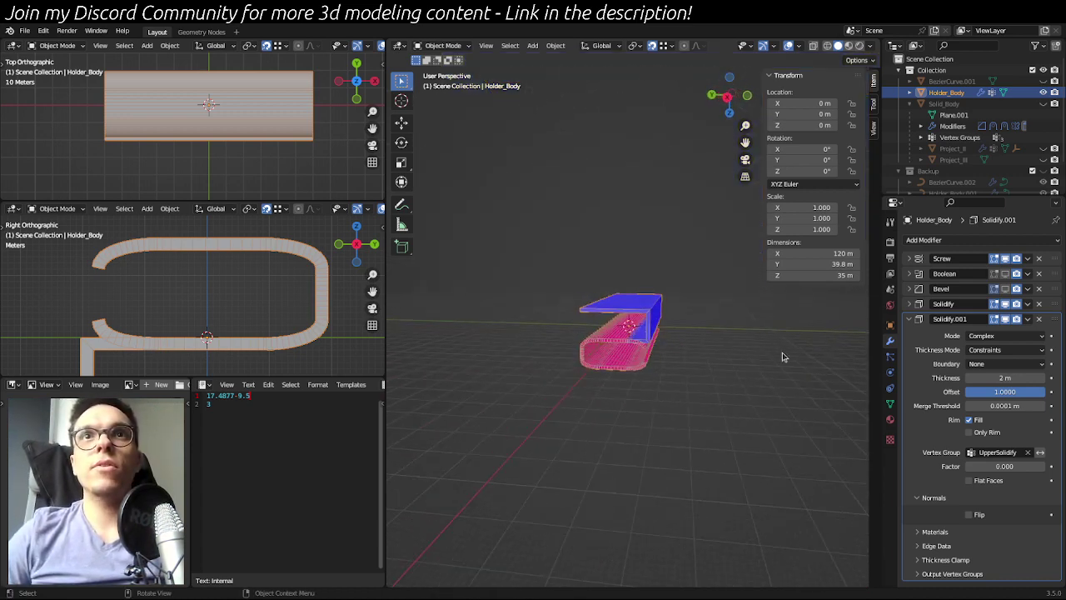
scroll(719, 392, up, 8)
scroll(770, 452, down, 2)
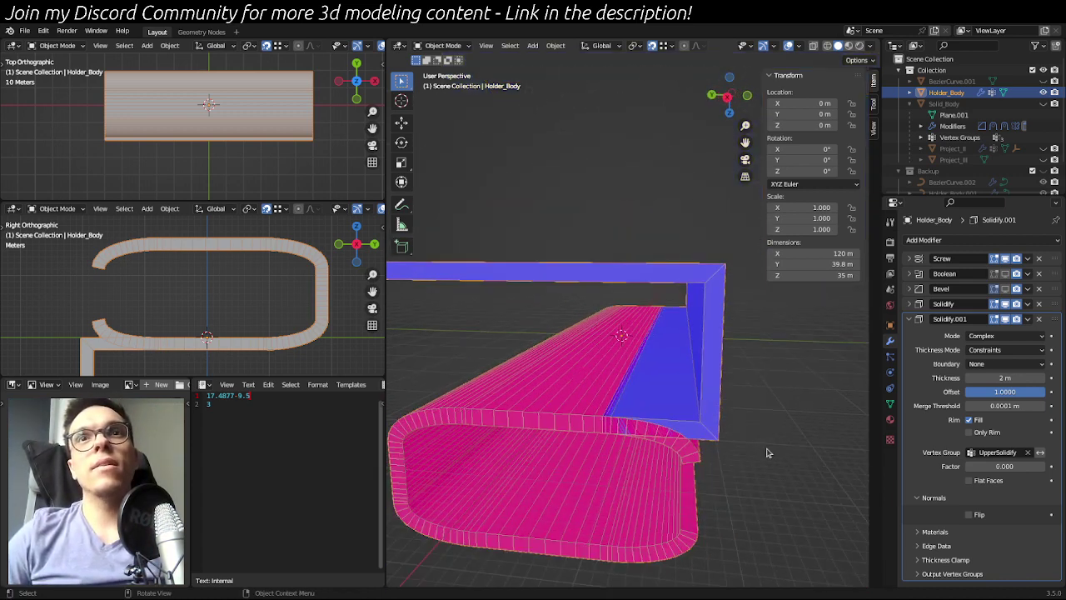
click(1005, 275)
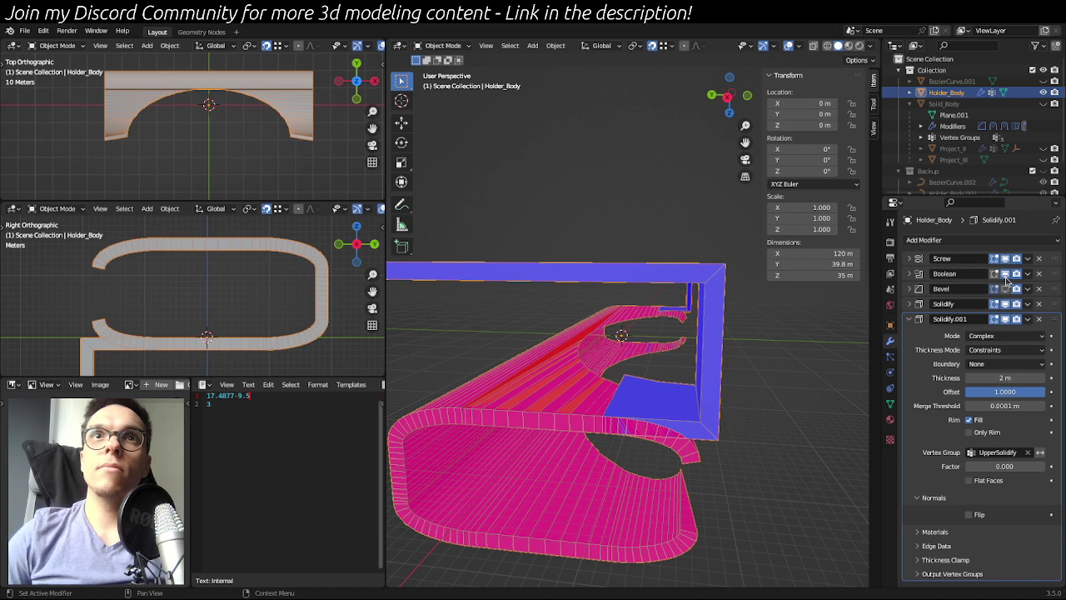
- Expand the Boolean modifier's settings and temporarily hide both Solidify modifiers to examine the unthickened cutout surfaces
click(911, 274)
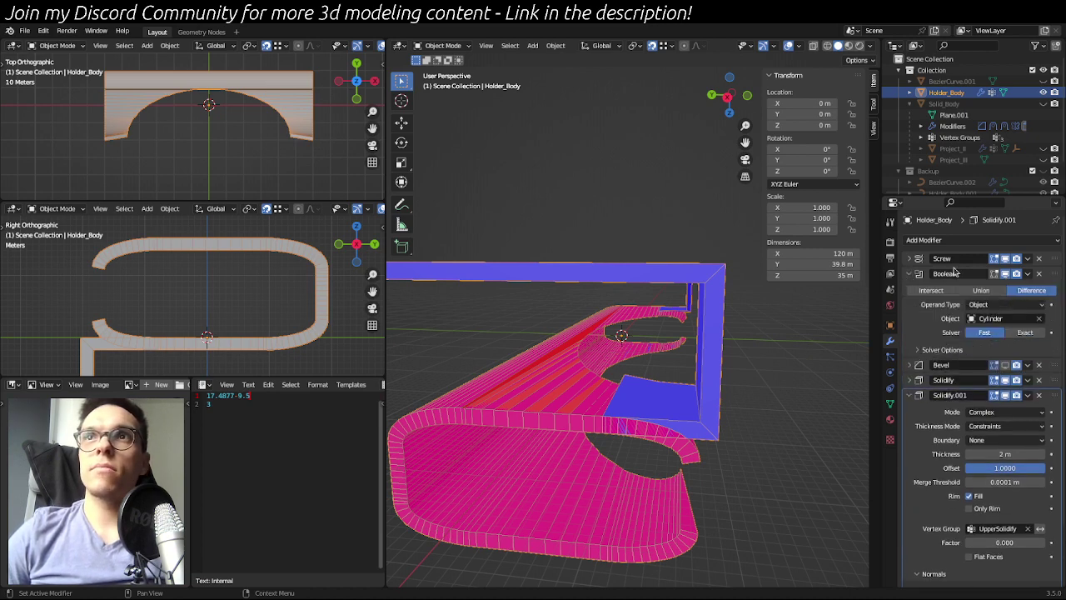
click(1006, 380)
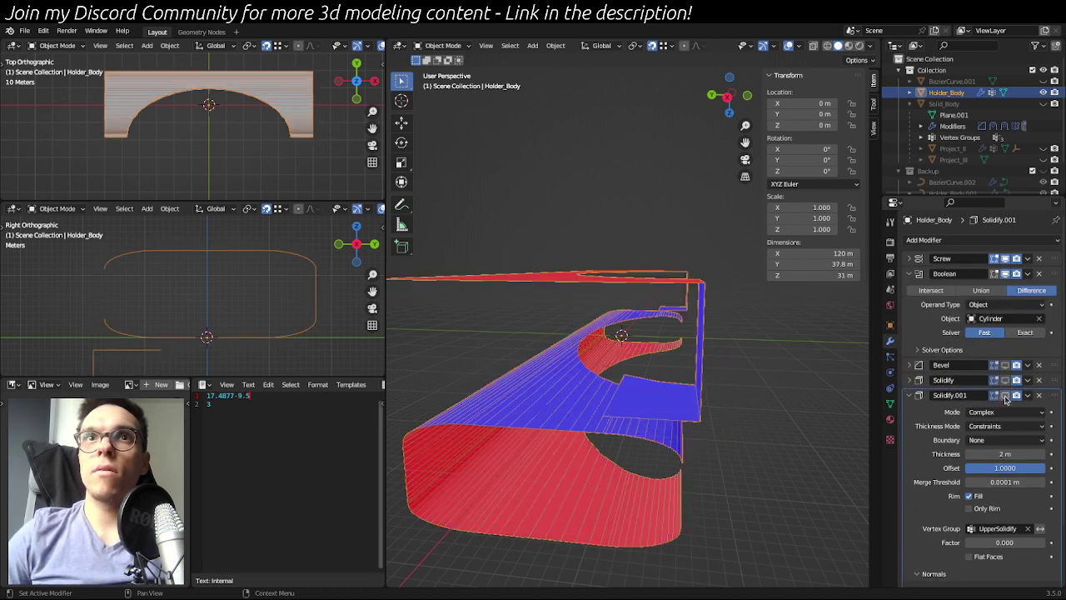
middle_drag(750, 374, 625, 381)
click(1006, 381)
click(1005, 395)
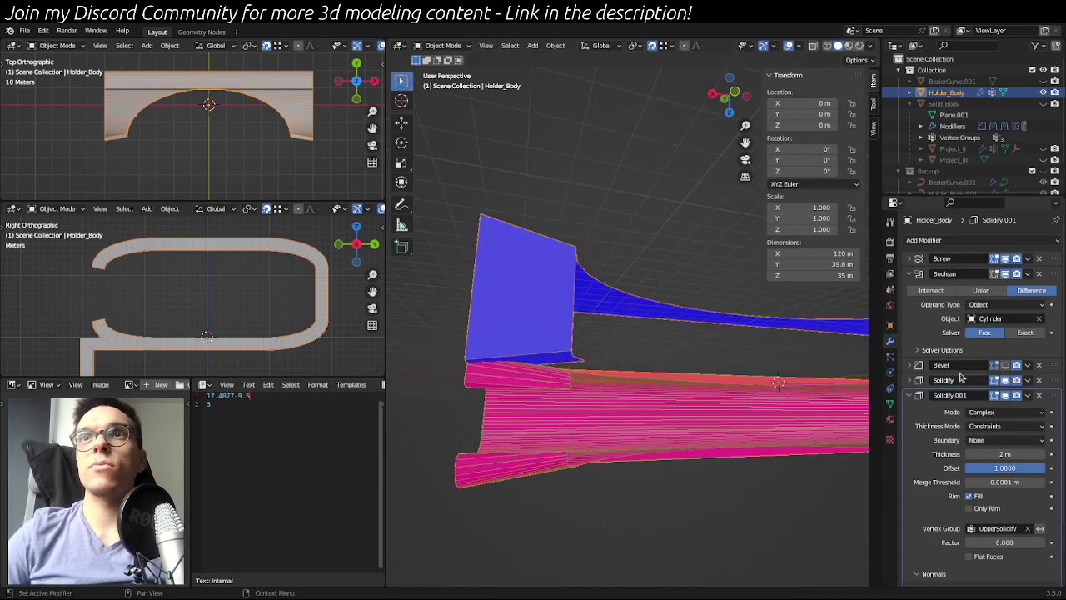
- Remove the Bevel modifier from Holder_Body and move the Boolean modifier below both Solidify modifiers
click(1038, 365)
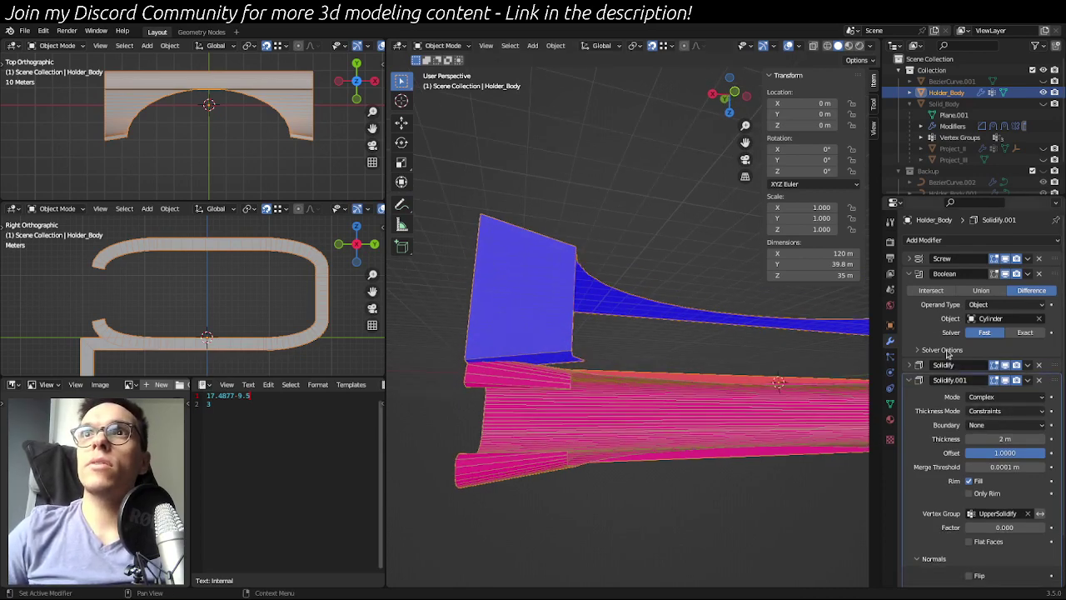
drag(1051, 274, 1032, 558)
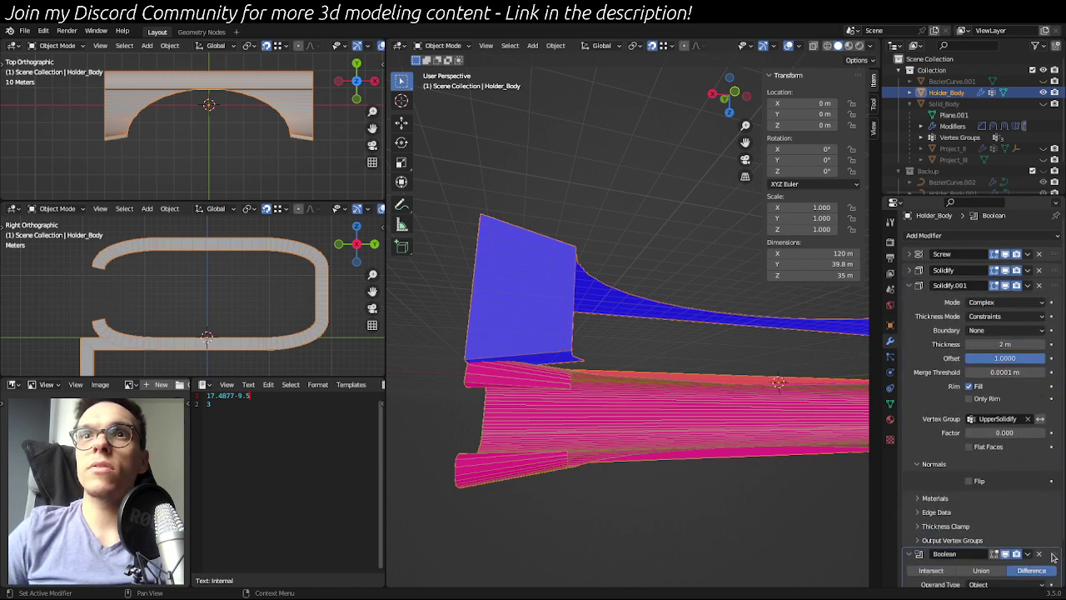
mouse_move(629, 339)
middle_down()
mouse_move(618, 364)
mouse_move(528, 336)
mouse_move(525, 322)
mouse_move(614, 338)
middle_up()
scroll(1022, 480, down, 2)
scroll(1022, 480, down, 1)
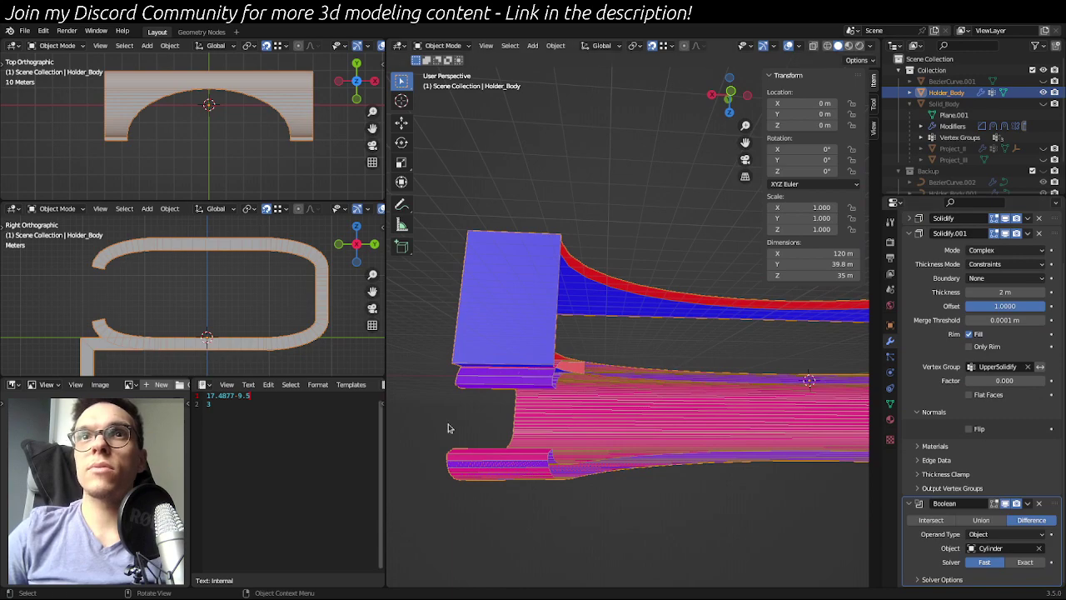
middle_drag(452, 429, 432, 318)
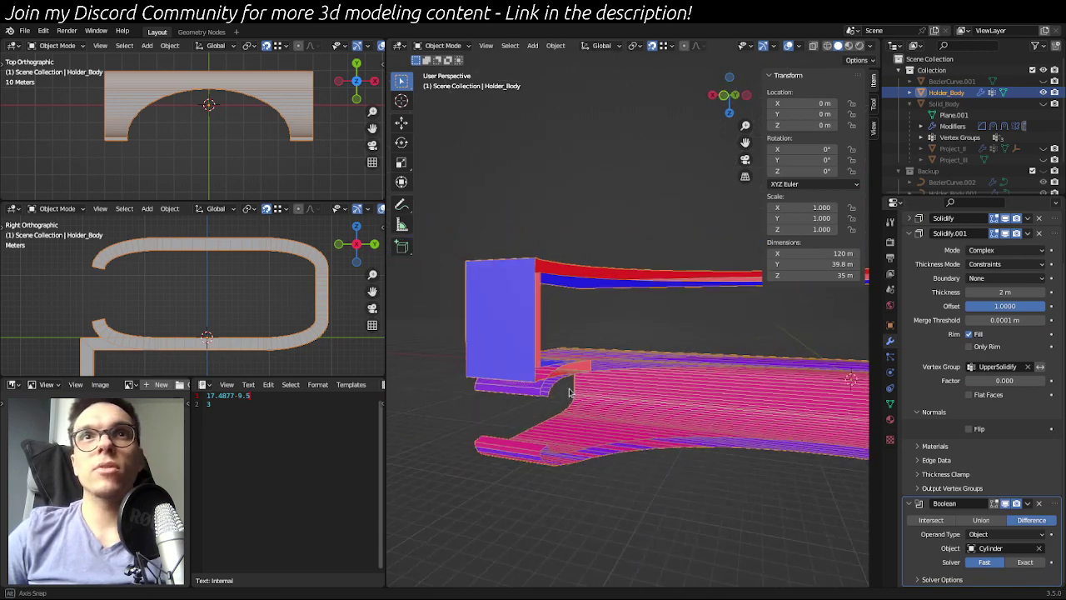
middle_drag(526, 347, 617, 296)
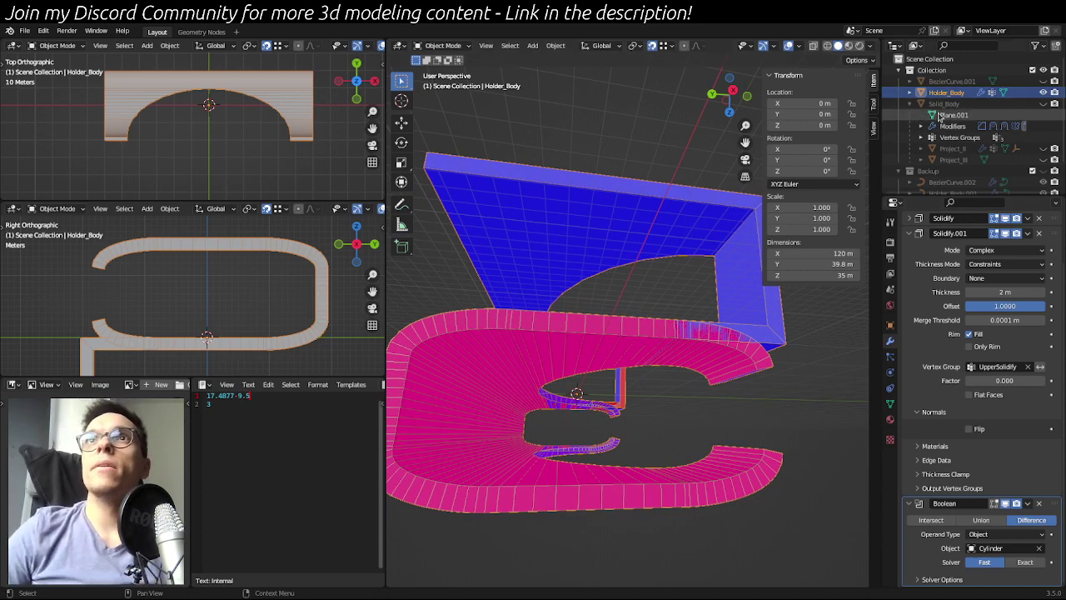
- Hide Holder_Body, inspect the backup Holder_Body.001, and leave only the backup curves BezierCurve.002 and Line.001 shown
scroll(974, 115, down, 2)
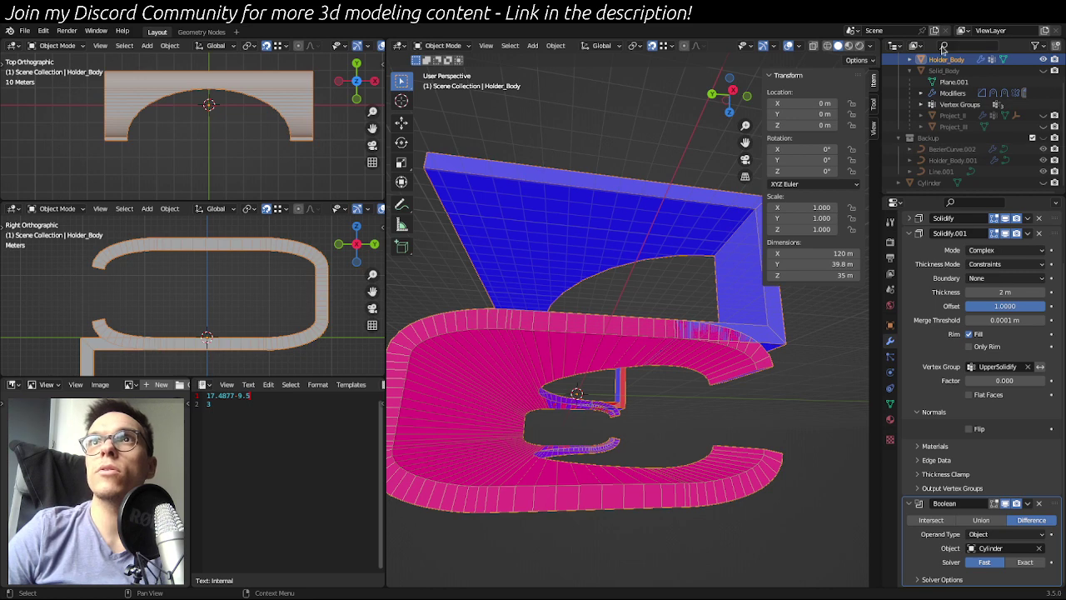
click(1043, 60)
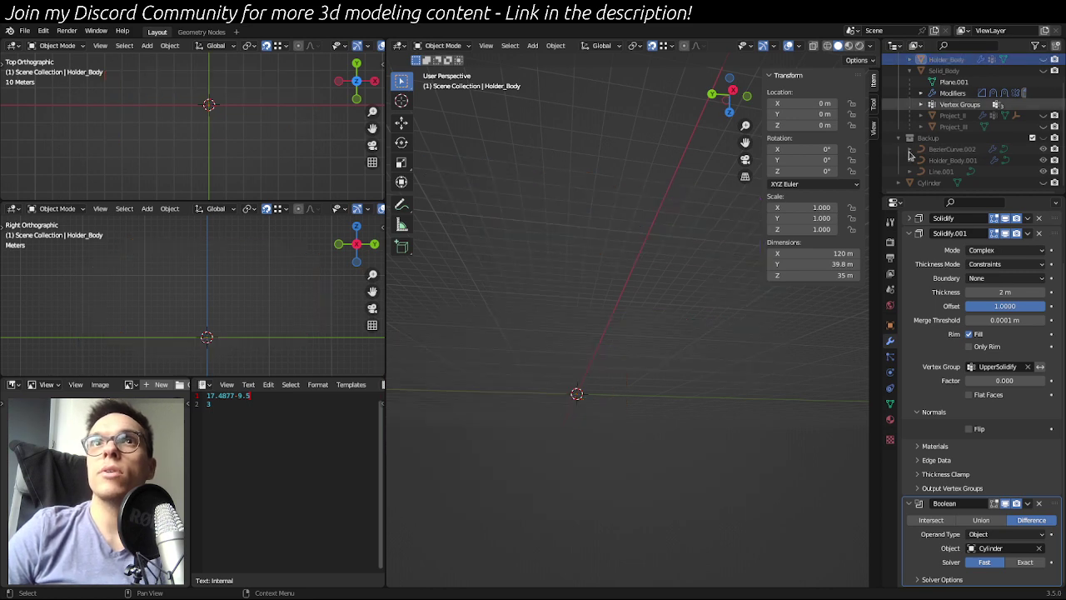
click(1043, 137)
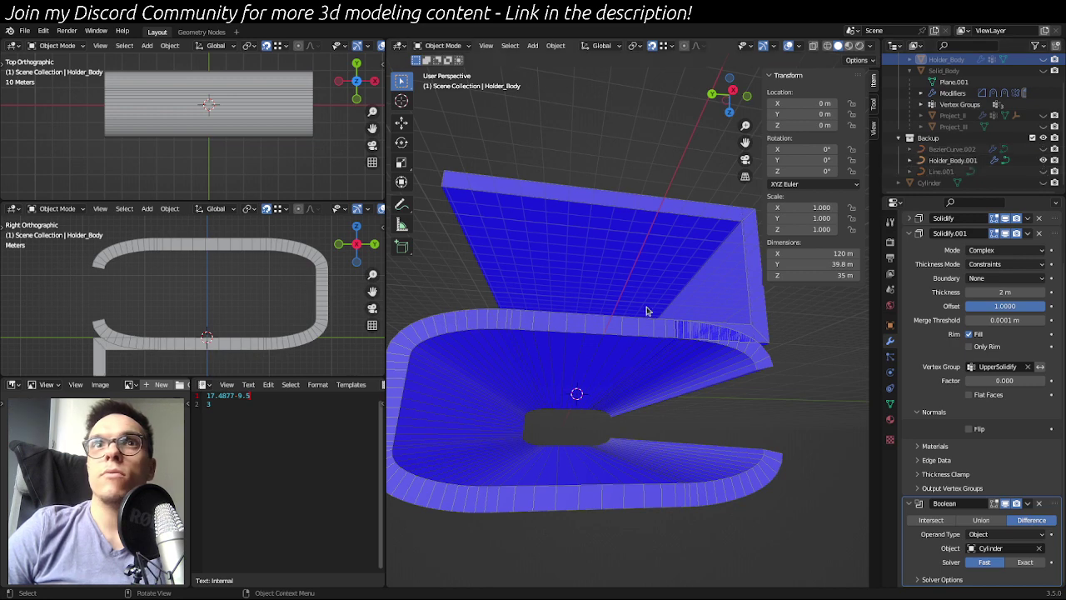
click(606, 341)
middle_drag(691, 214, 602, 253)
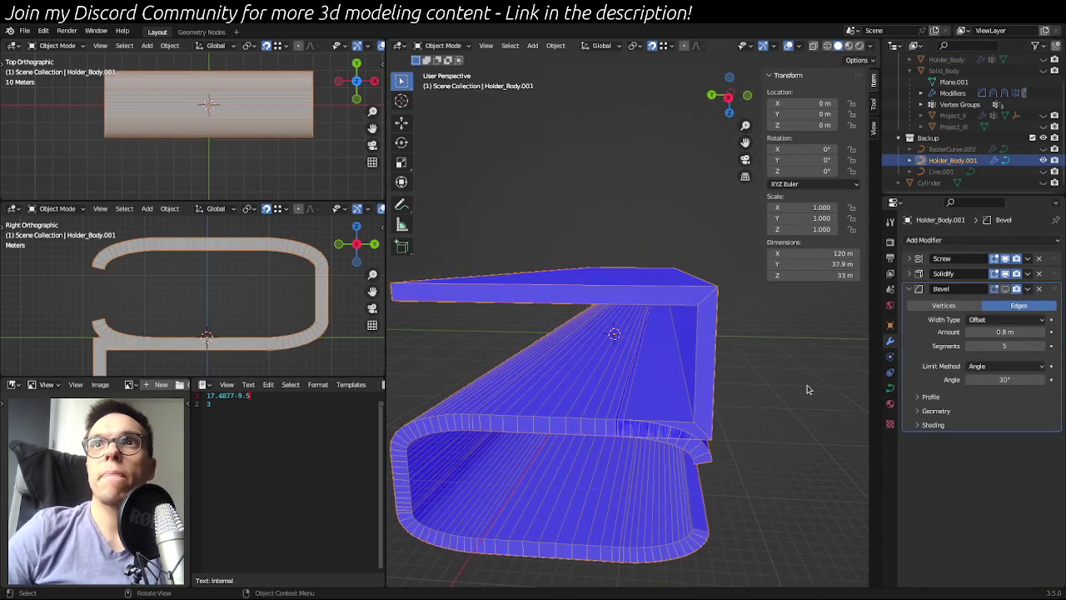
click(1044, 160)
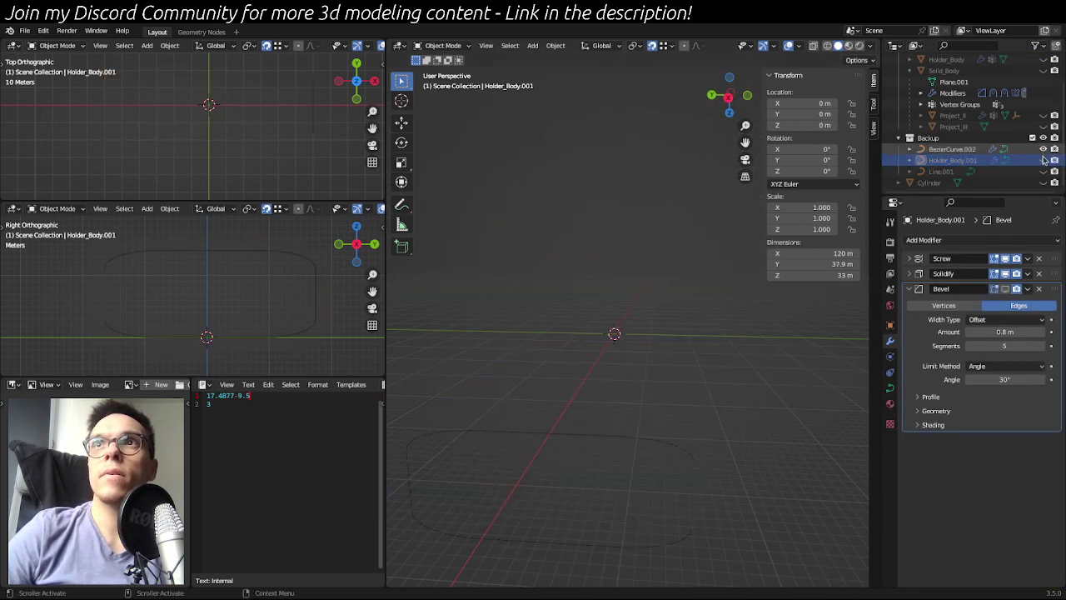
scroll(526, 389, down, 5)
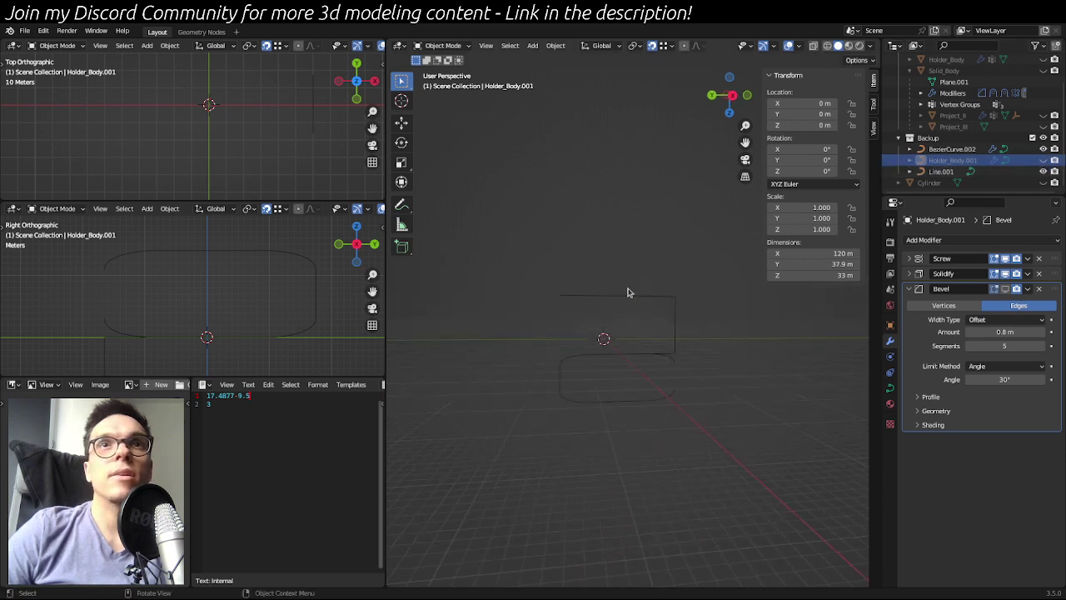
- Duplicate the backup curves BezierCurve.002 and Line.001 by copying and pasting them into the scene
click(628, 293)
click(622, 354)
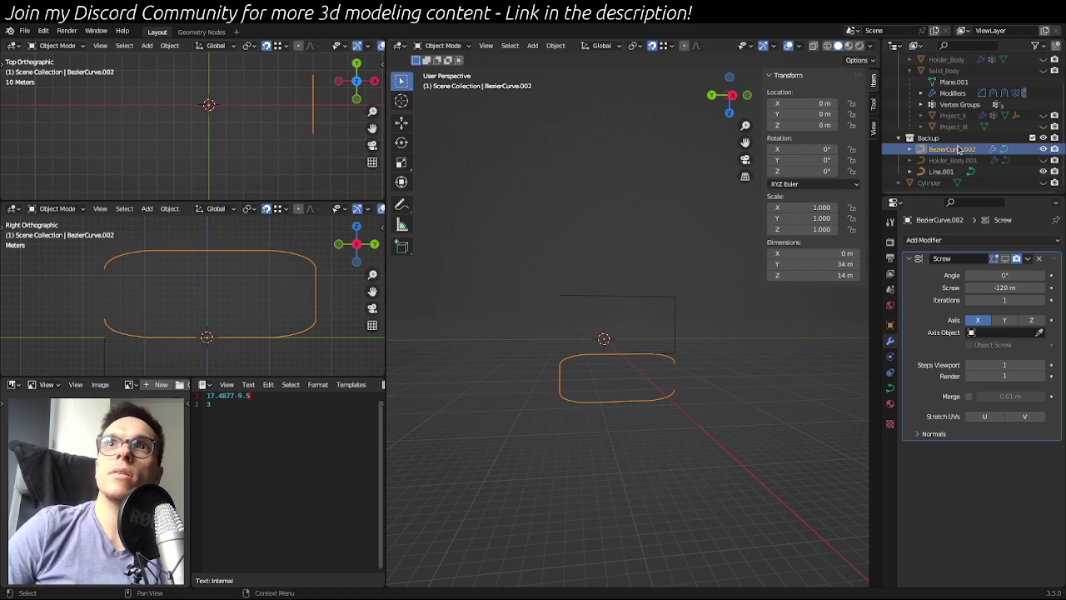
ctrl+click(941, 171)
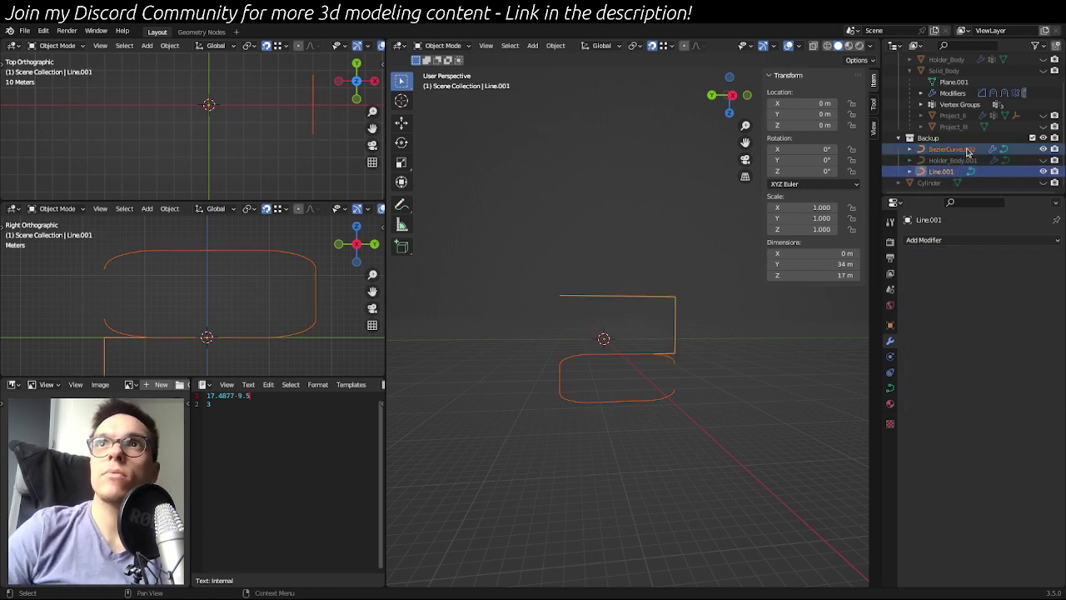
key(ctrl+c)
scroll(945, 163, down, 1)
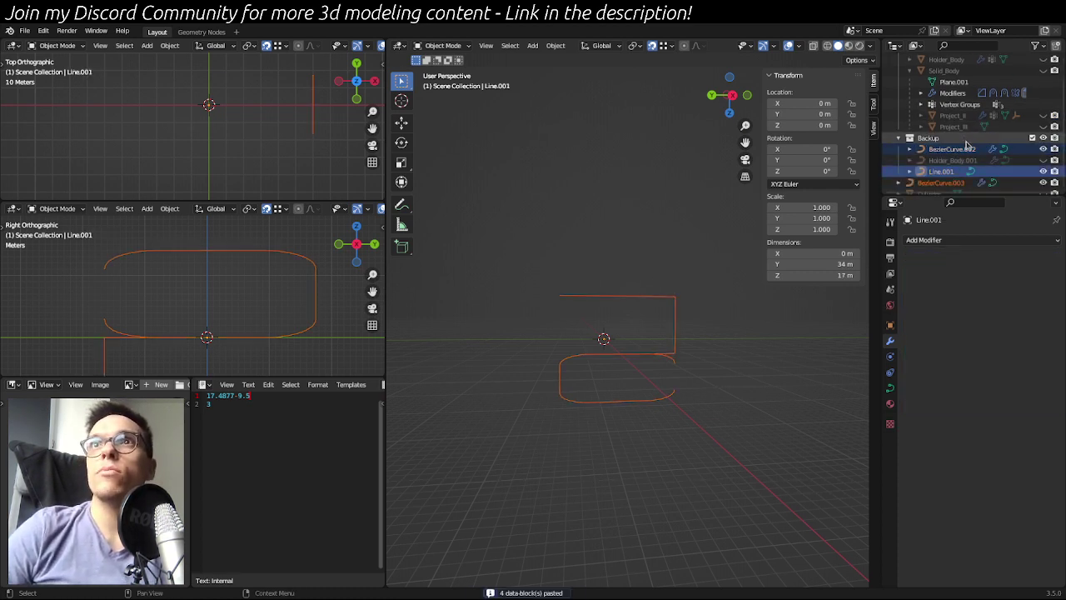
key(ctrl+v)
- Rename the copied clip curve BezierCurve.003 as LowerBody
click(945, 160)
double_click(939, 162)
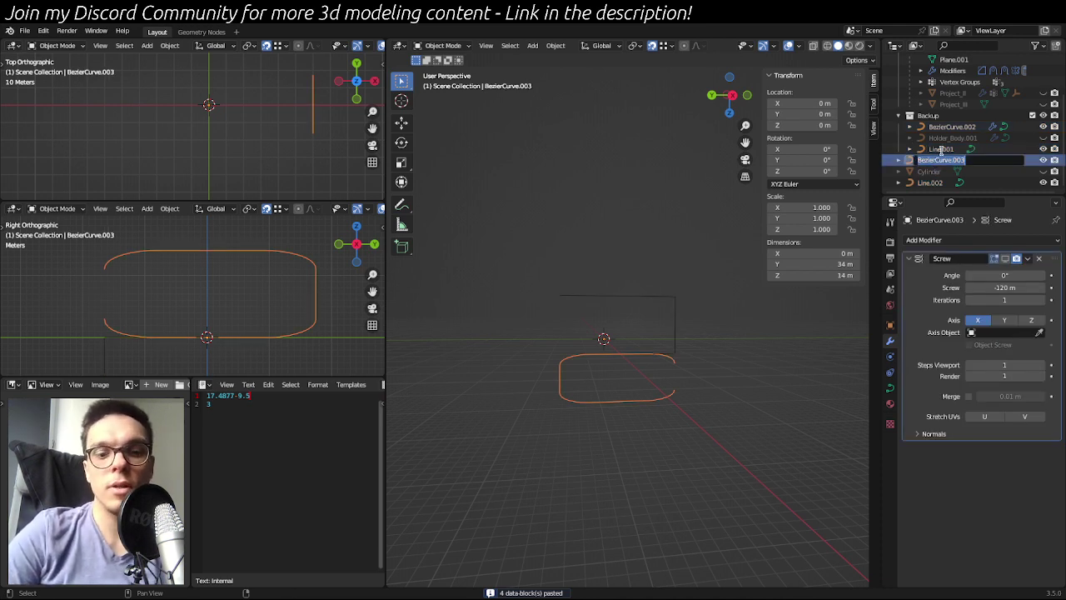
text(LowerBody)
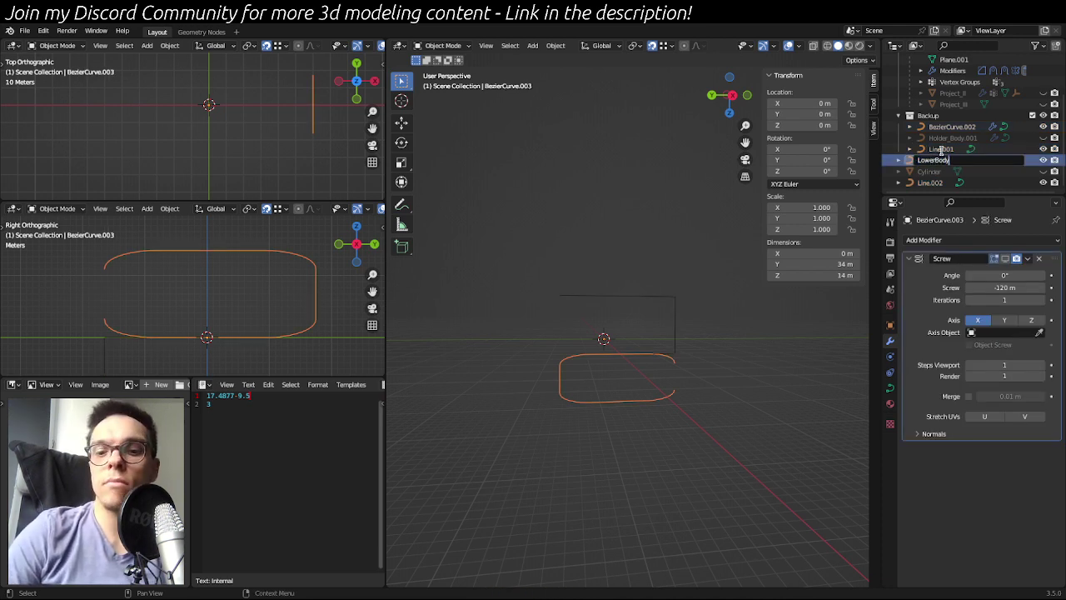
key(Return)
- Rename the copied arm curve Line.002 as UpperBody
click(937, 171)
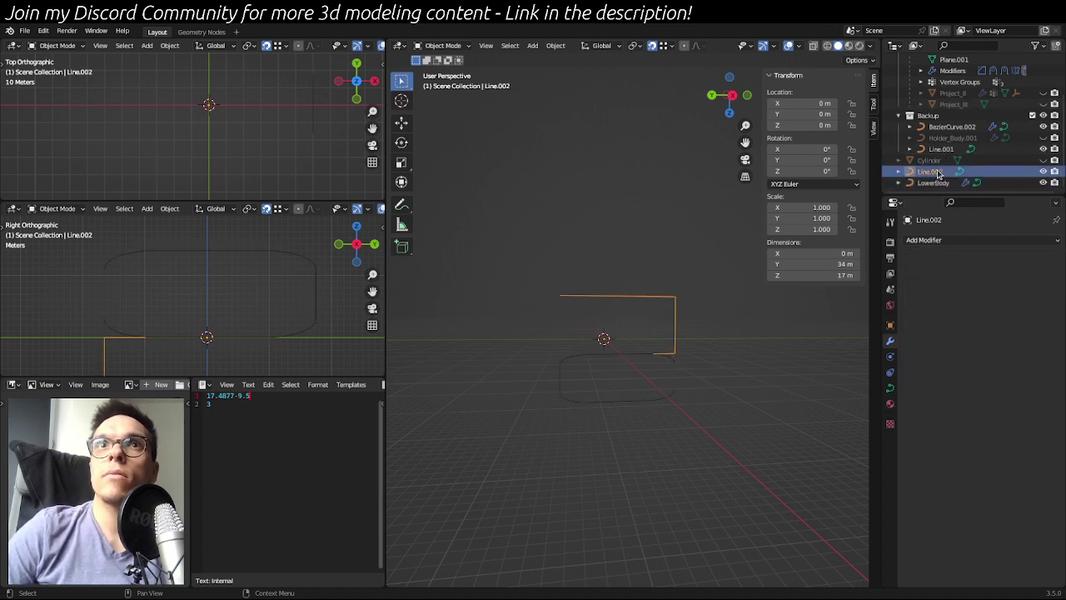
double_click(938, 171)
text(UpperBody)
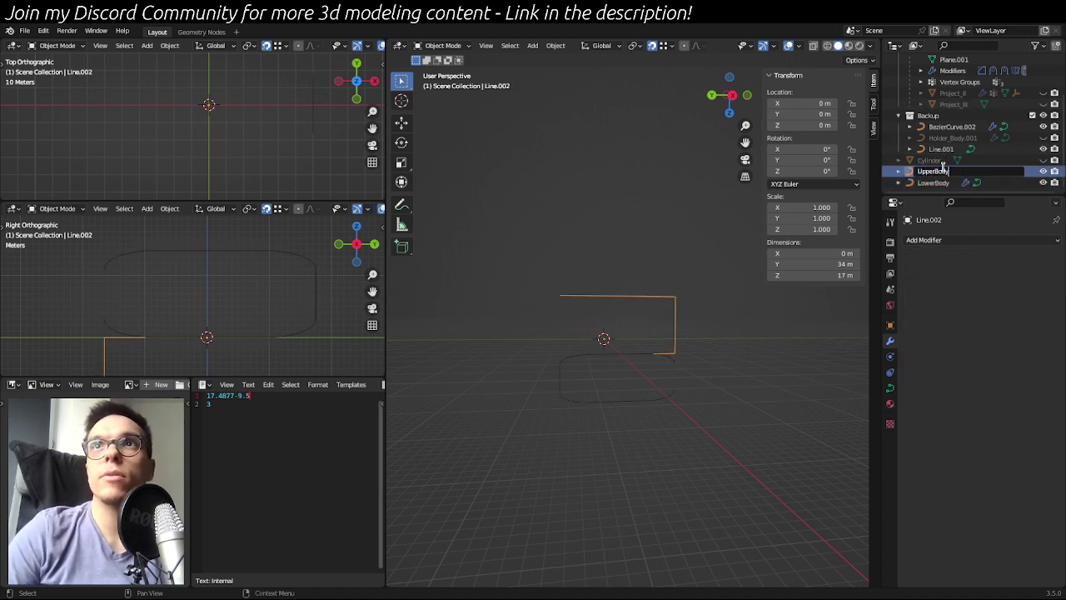
key(Return)
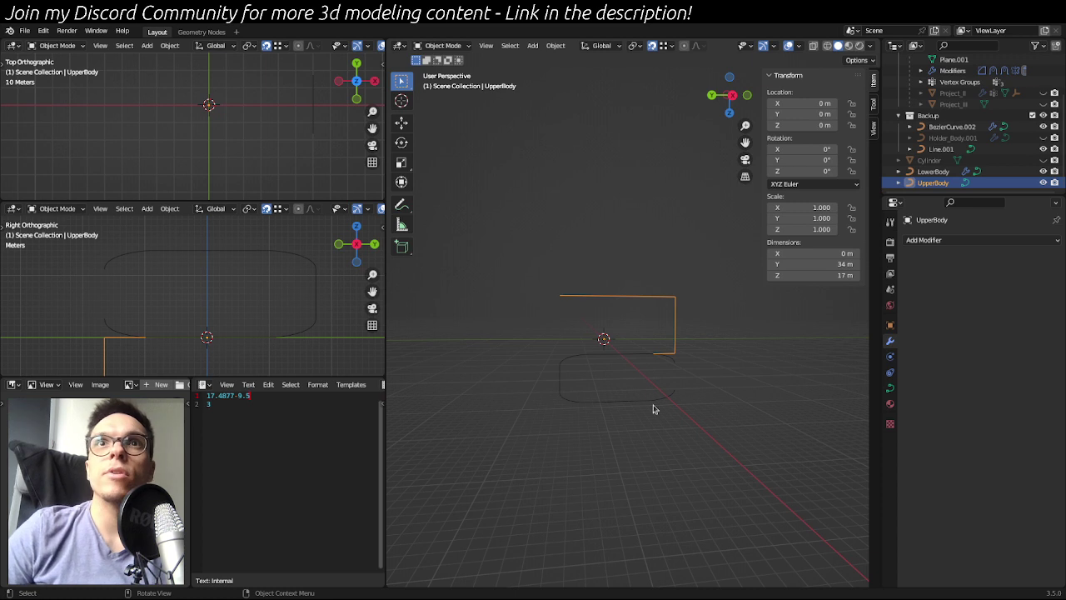
- Turn Holder_Body.001's own visibility back on and hide the whole Backup collection
click(580, 369)
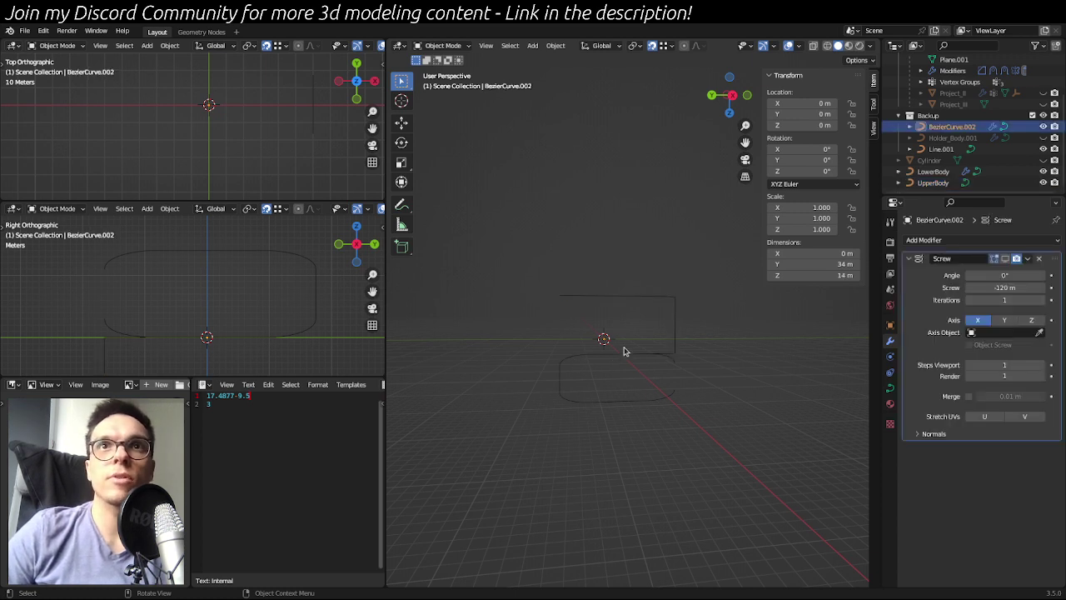
scroll(685, 321, up, 2)
click(690, 277)
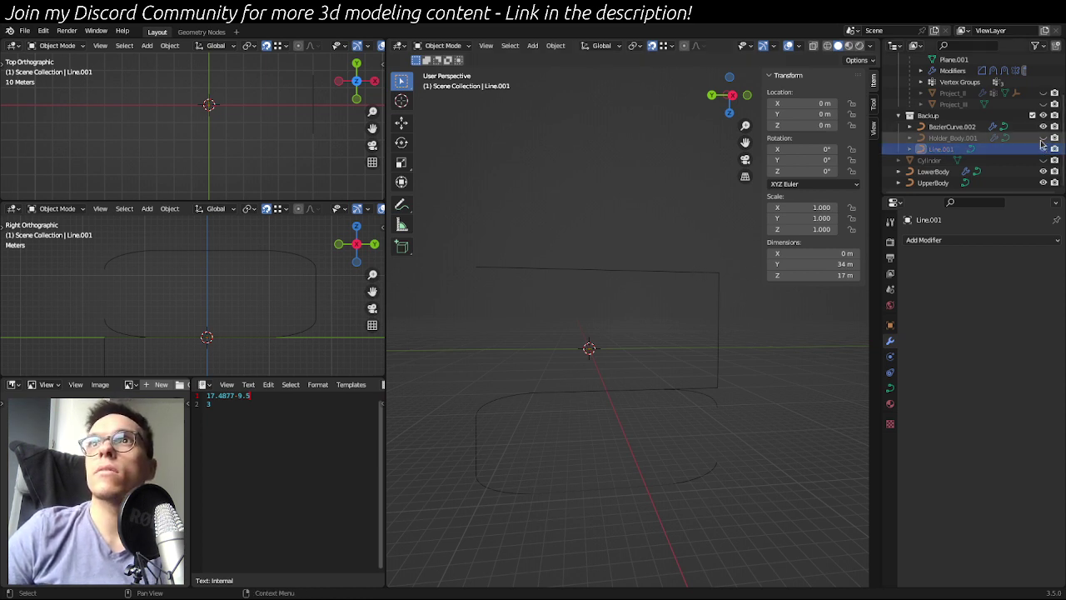
click(1044, 138)
click(1043, 116)
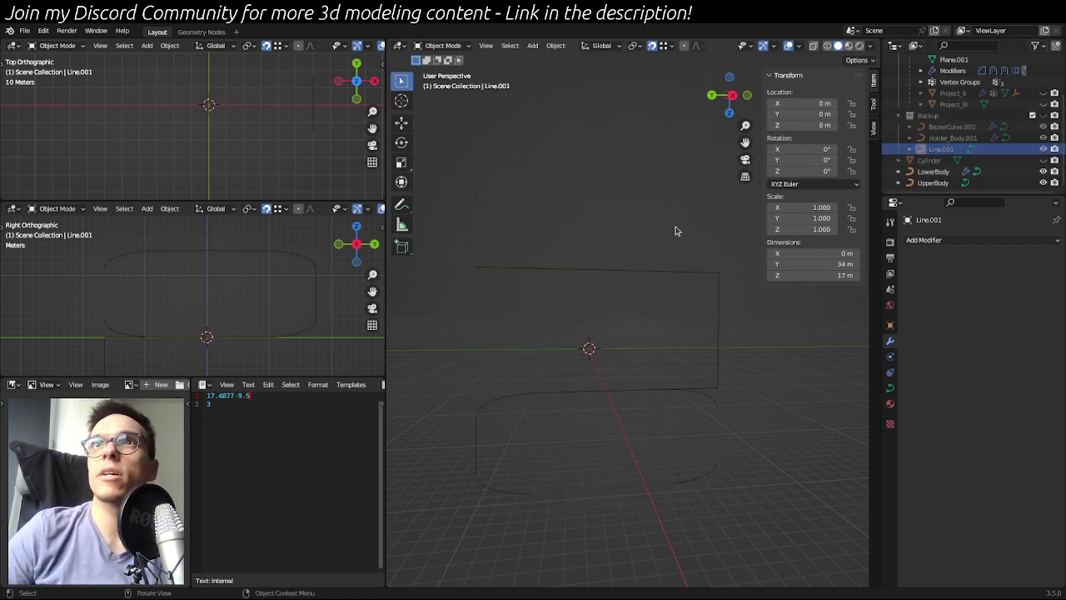
- Add a Screw modifier to UpperBody with an angle of 0° and a screw distance of 120 m
click(654, 276)
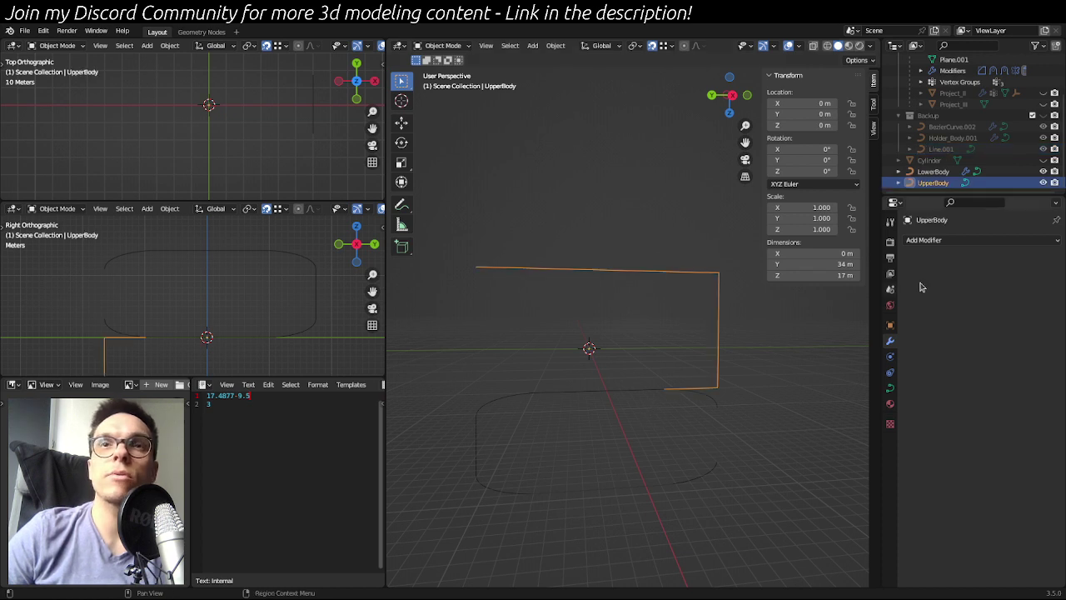
click(1008, 242)
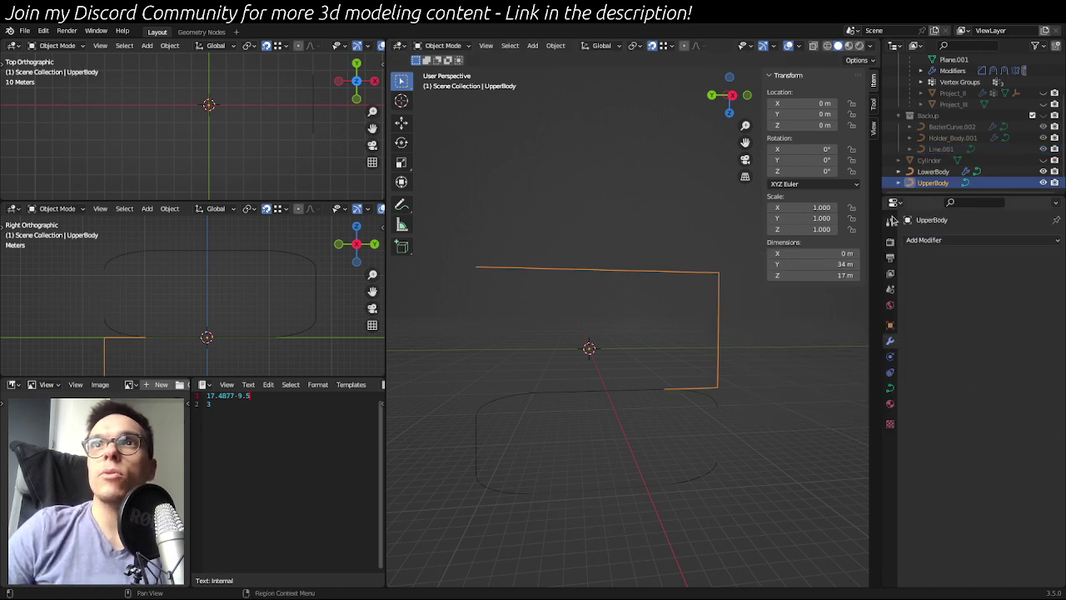
click(960, 240)
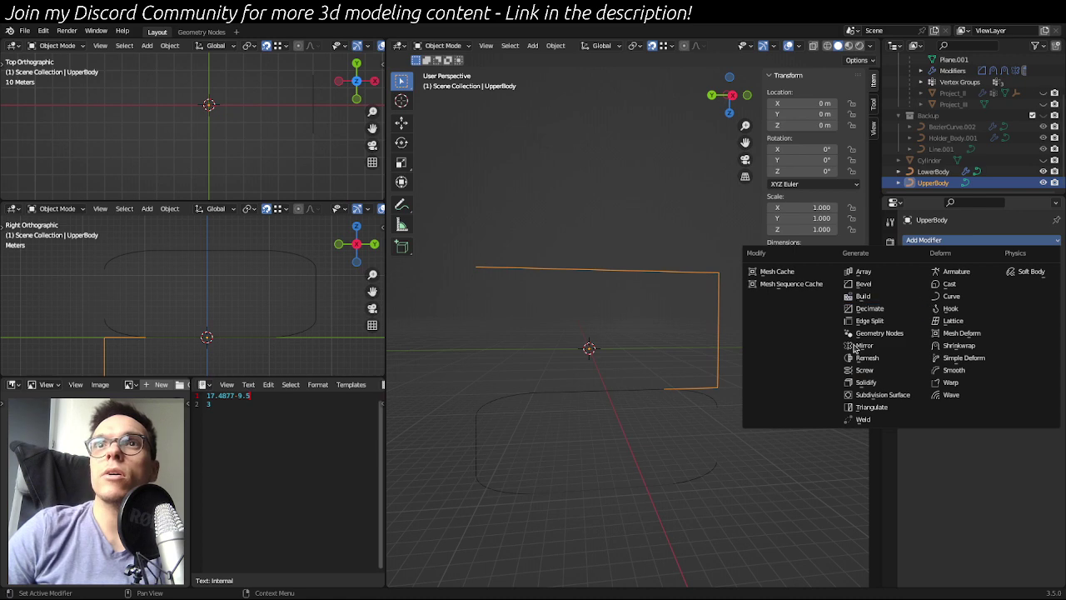
click(865, 370)
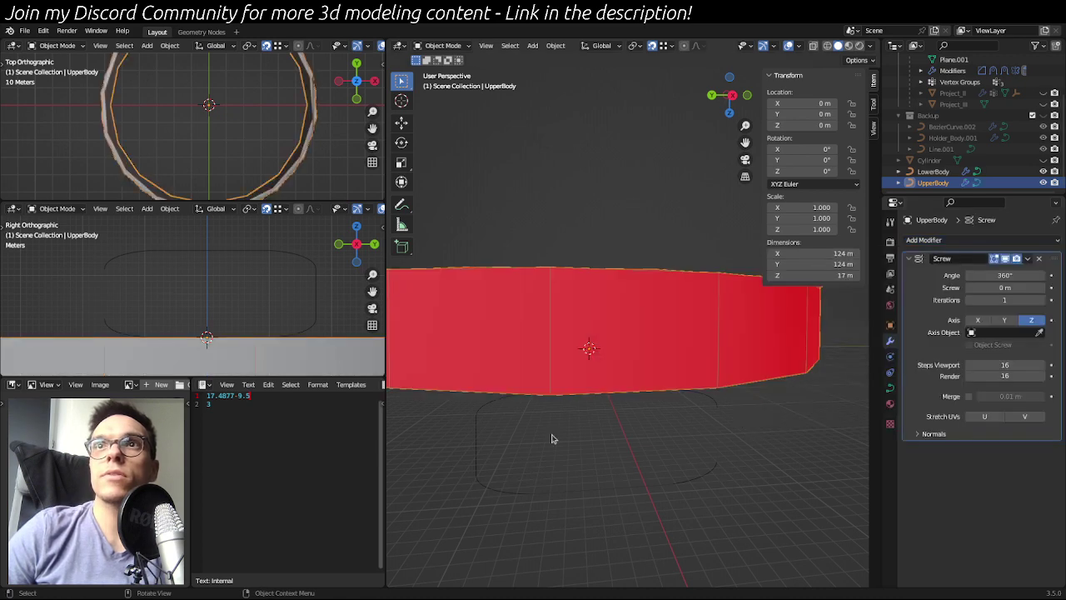
double_click(1005, 275)
text(0)
key(Tab)
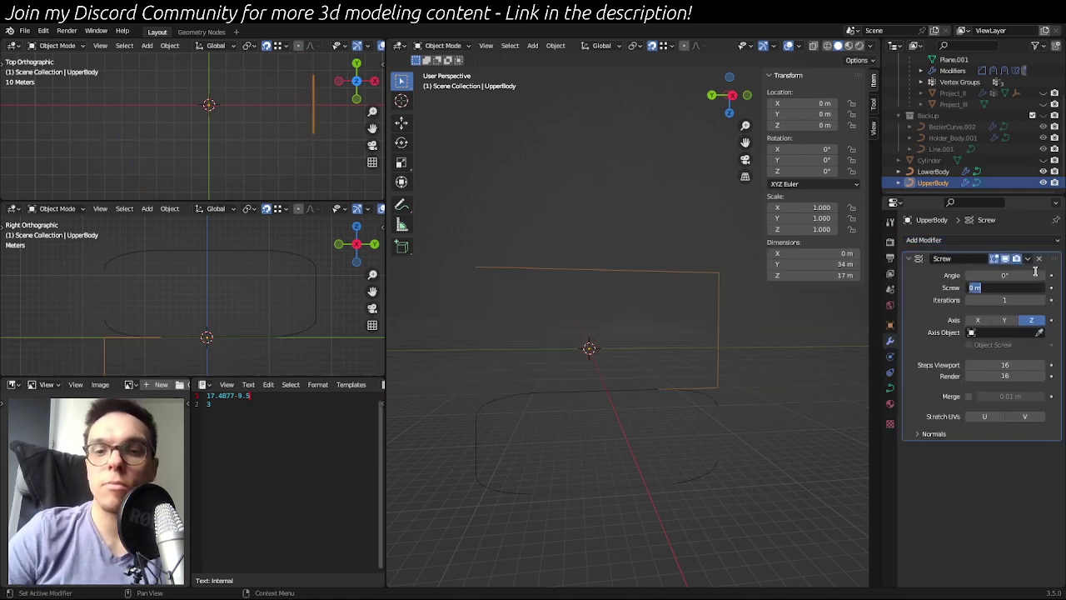
text(120)
key(Return)
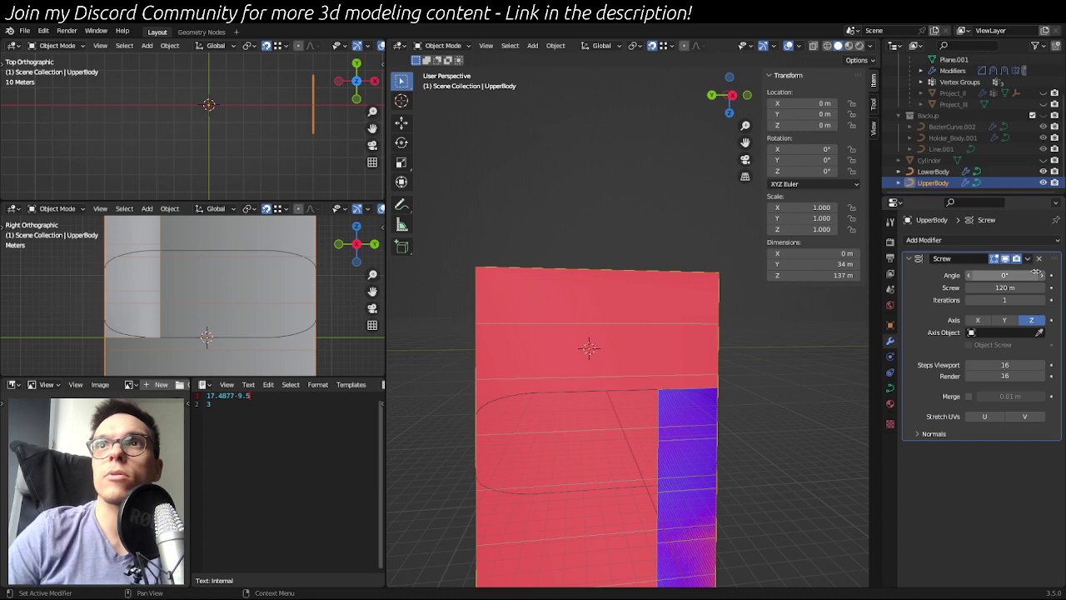
- Set UpperBody's Screw modifier to the X axis with both viewport and render steps at 1
click(976, 320)
drag(1006, 367, 976, 375)
click(972, 366)
text(1)
key(Return)
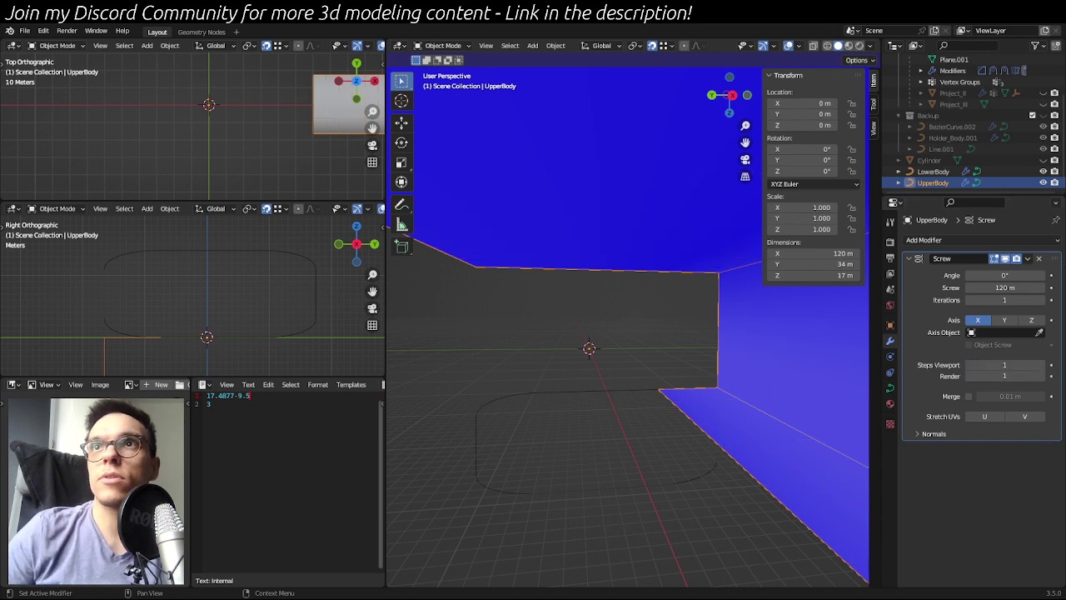
- Reverse UpperBody's screw distance to -120 m and select the LowerBody curve
double_click(991, 287)
text(-)
key(Return)
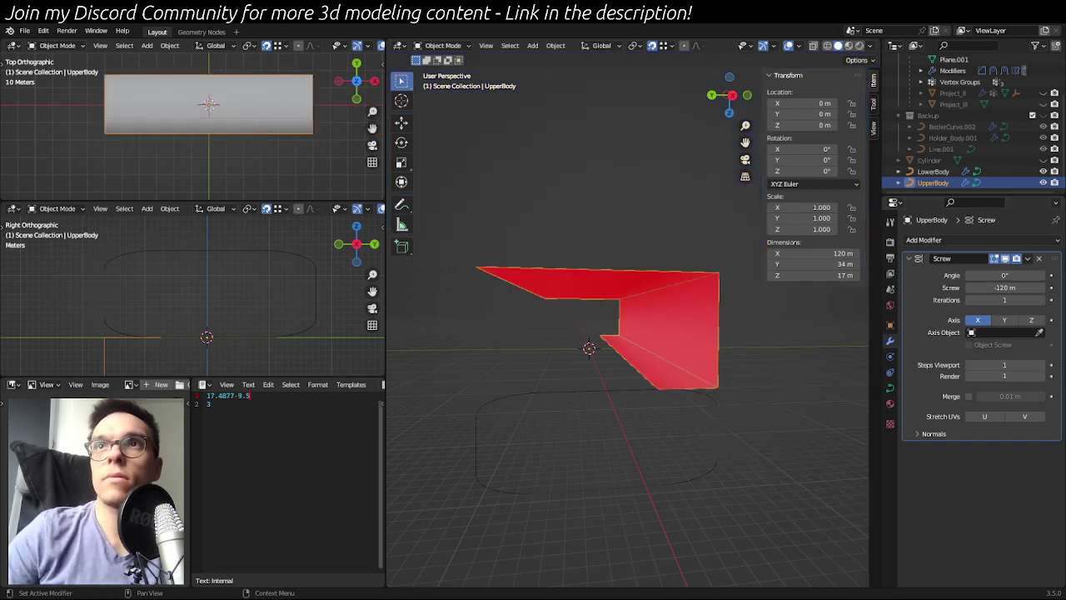
click(1004, 333)
click(608, 390)
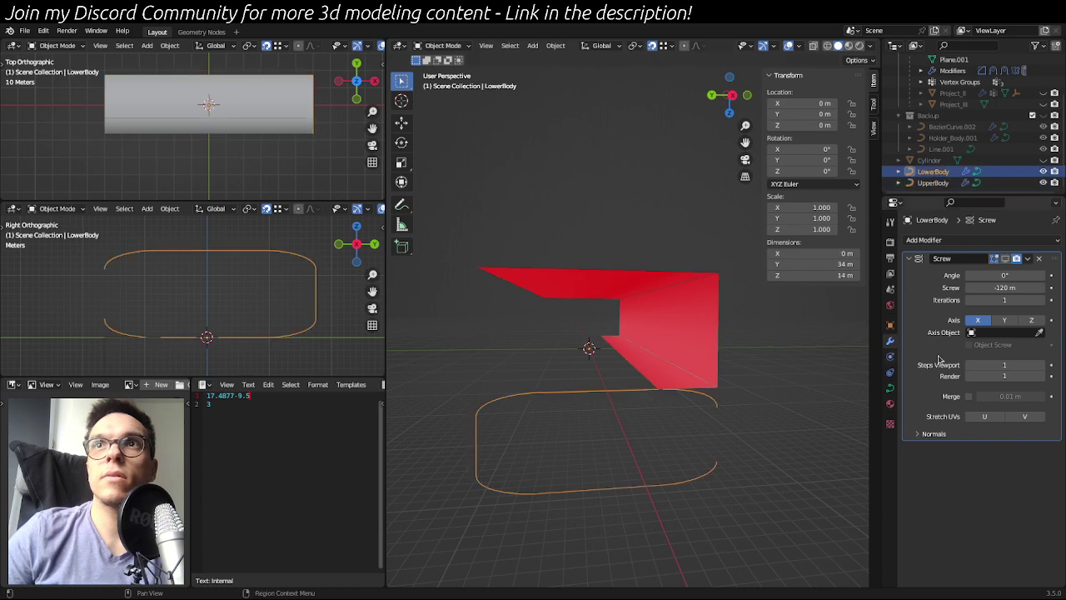
- Show the LowerBody's Screw modifier in the viewport and add a Solidify modifier with a thickness of 2 m
click(1017, 259)
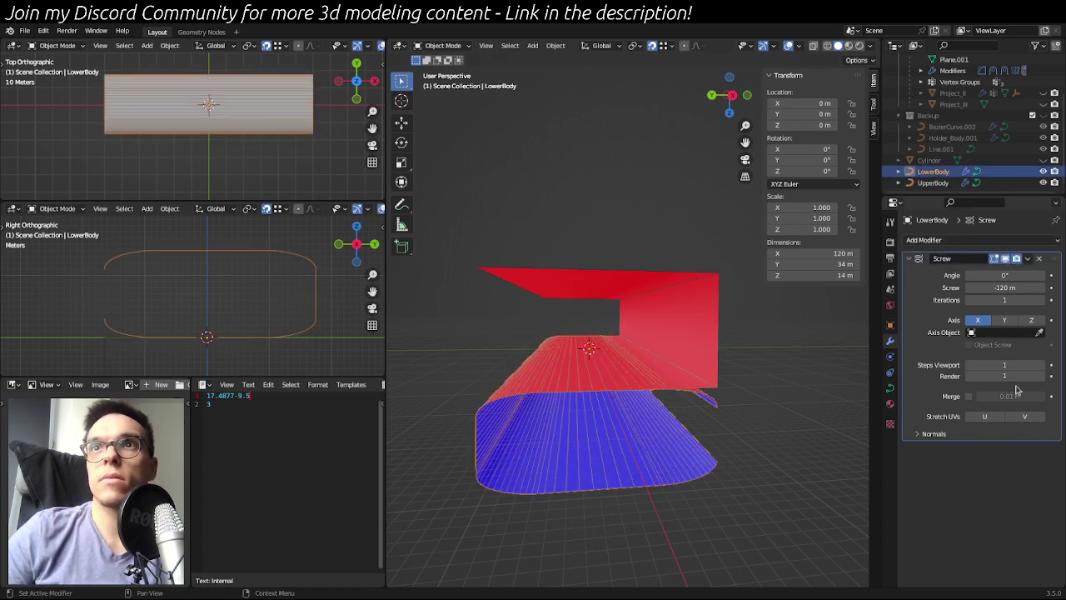
click(930, 239)
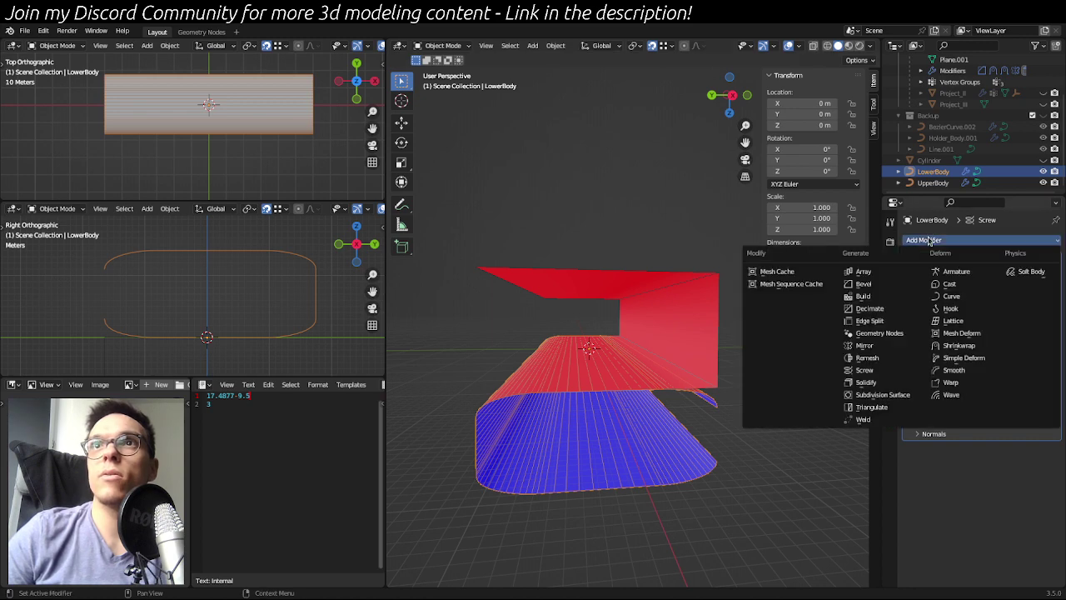
click(867, 382)
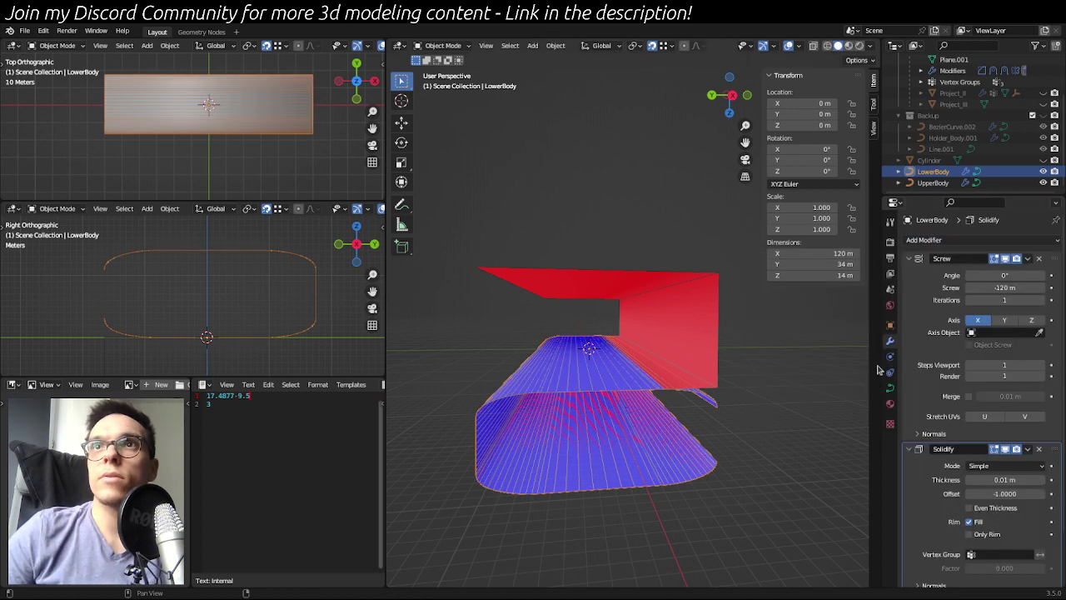
double_click(990, 480)
text(2)
key(Return)
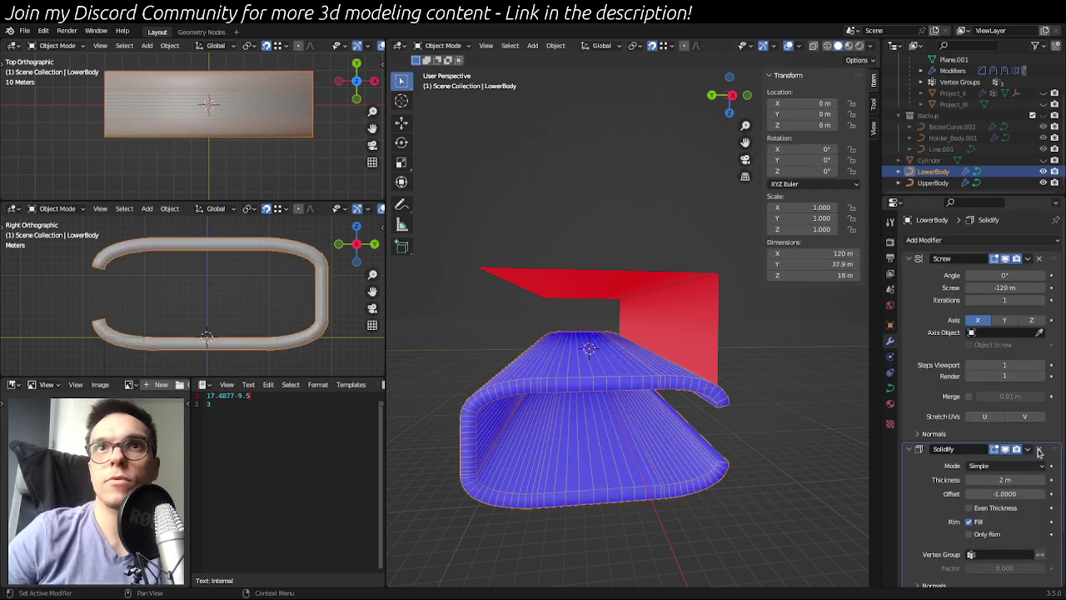
middle_drag(770, 364, 739, 389)
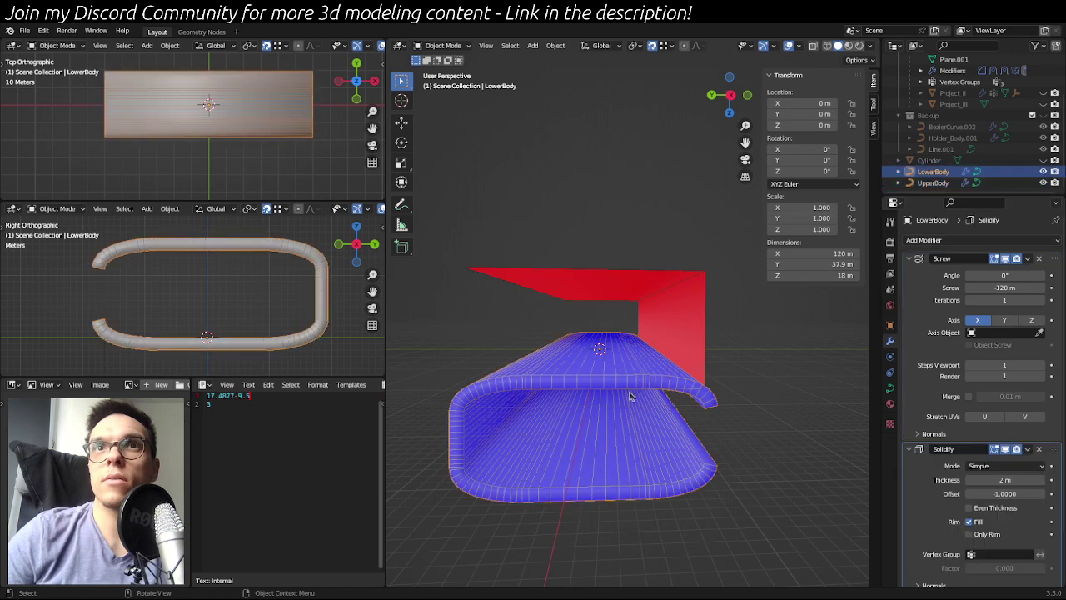
- Disable Smooth Shading in the LowerBody's Screw modifier and try the Calculate Order option, leaving it off
click(918, 434)
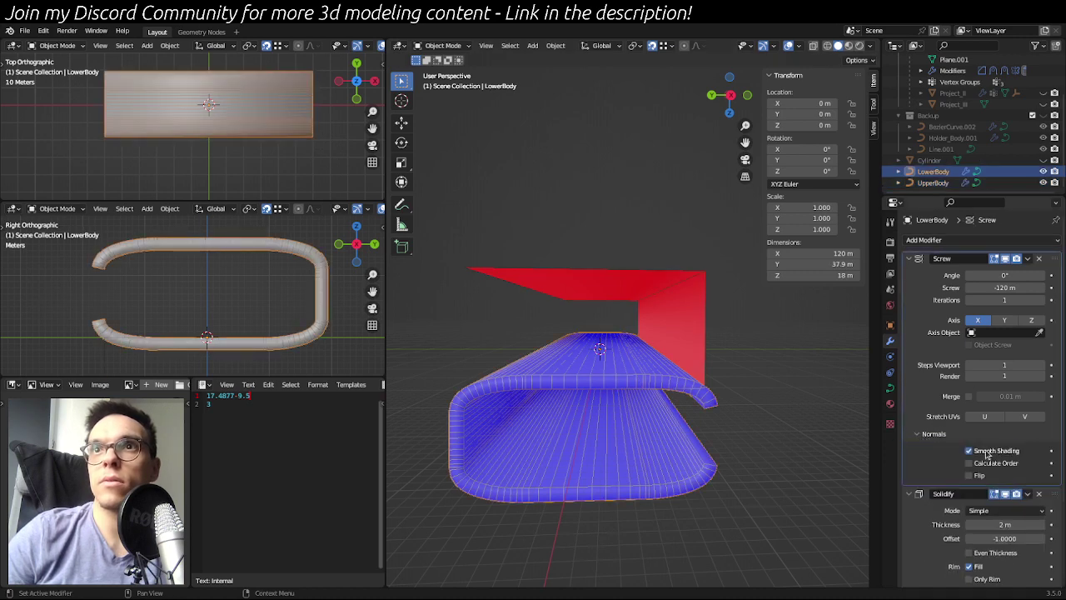
click(968, 450)
click(968, 463)
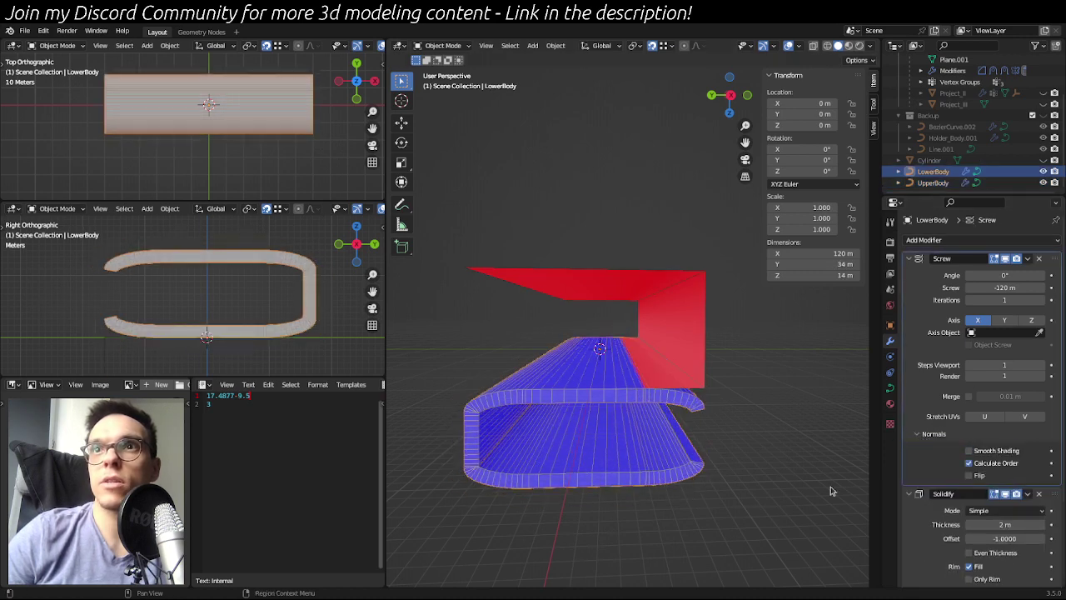
click(992, 464)
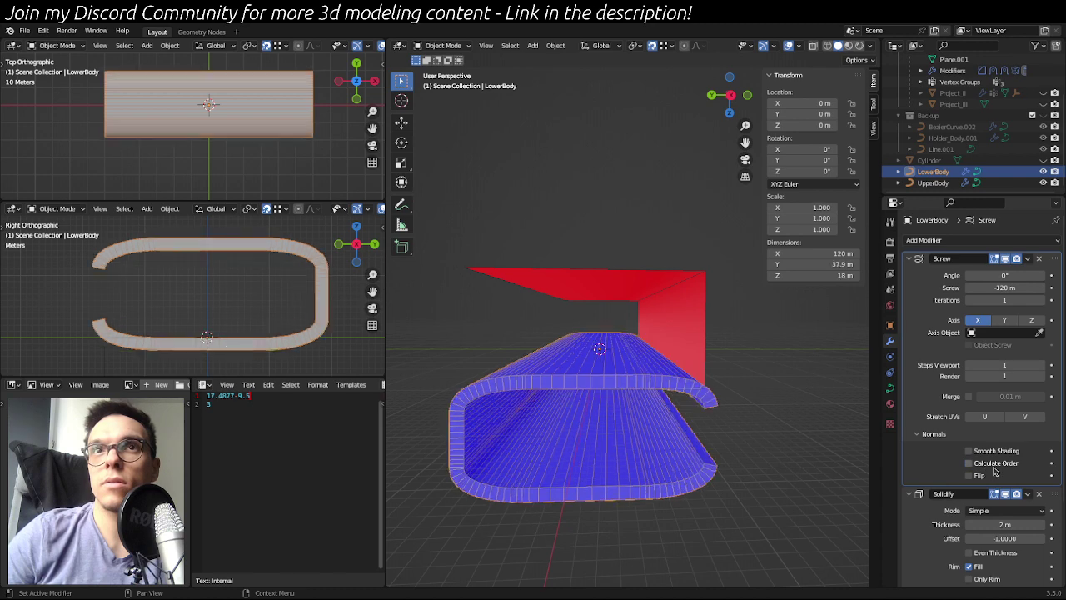
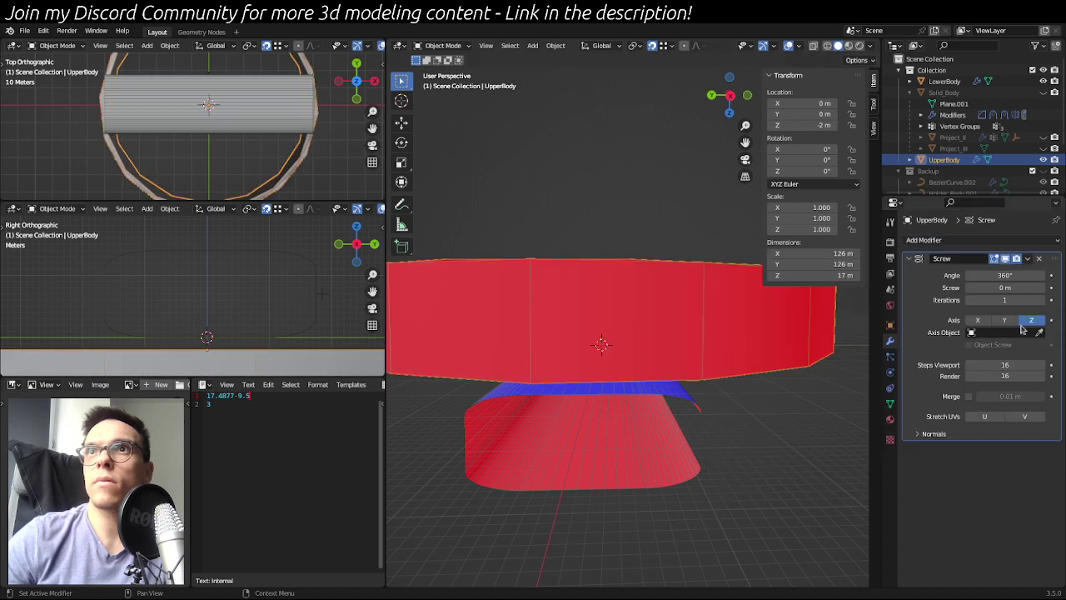
- Set the UpperBody's Screw modifier to angle 0°, screw -120 m and 1 step for both viewport and render
double_click(1006, 275)
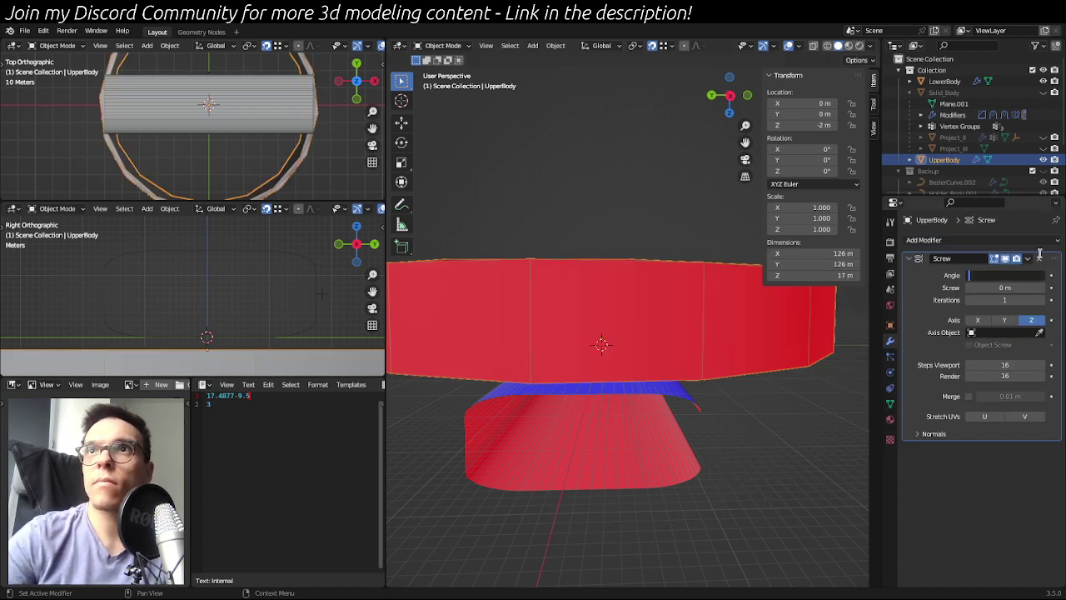
text(0)
key(Tab)
text(-12)
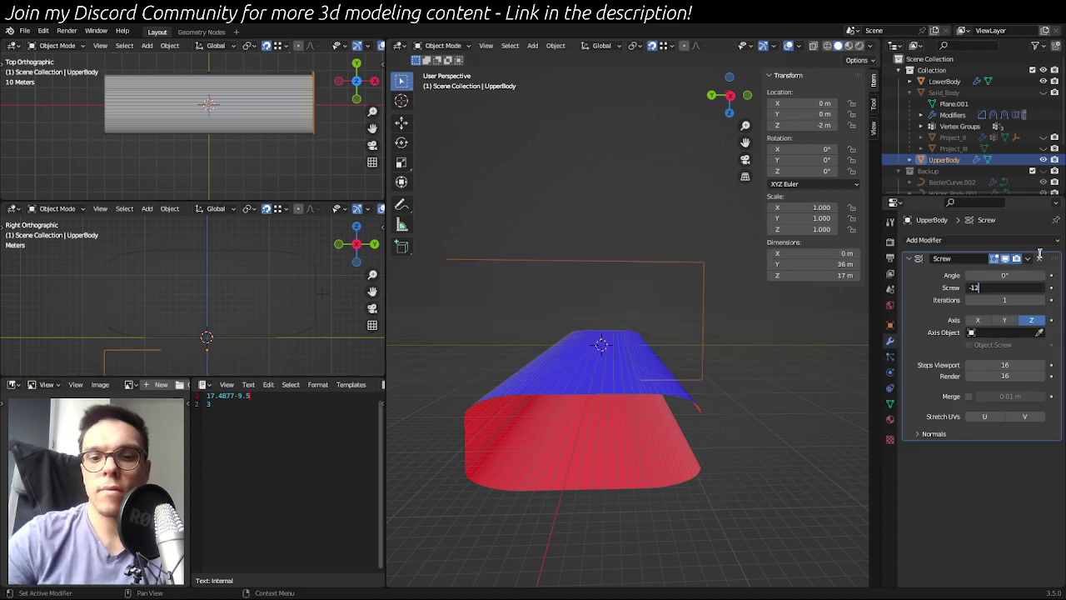
text(0)
key(Tab)
key(Return)
drag(1004, 375, 1004, 364)
text(1)
key(Return)
- Disable Smooth Shading, enable Calculate Order and set the axis to X in the UpperBody's Screw modifier
click(954, 433)
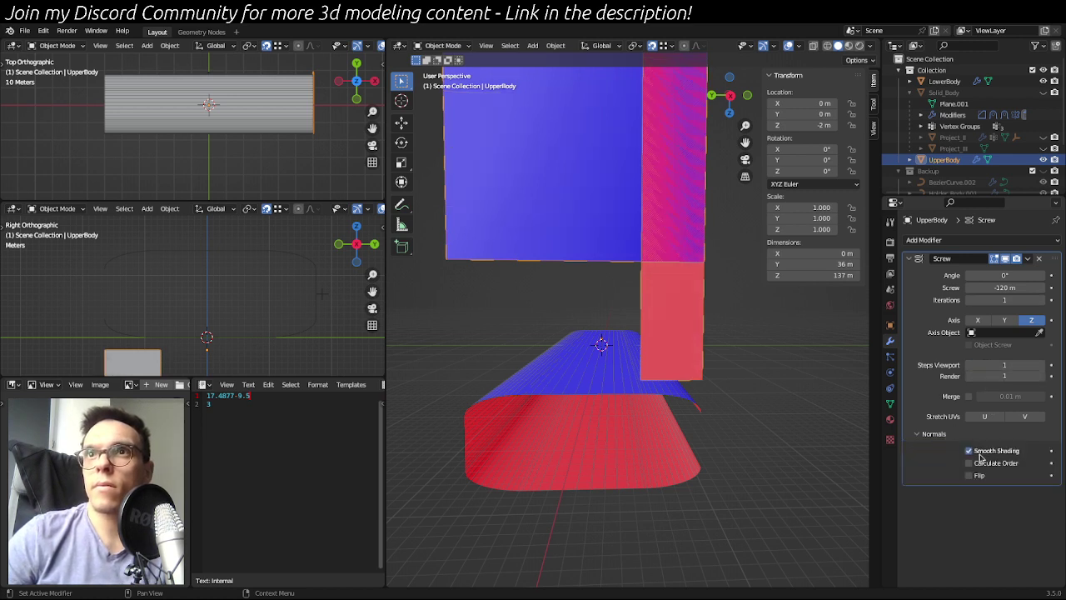
click(980, 451)
click(981, 463)
click(753, 429)
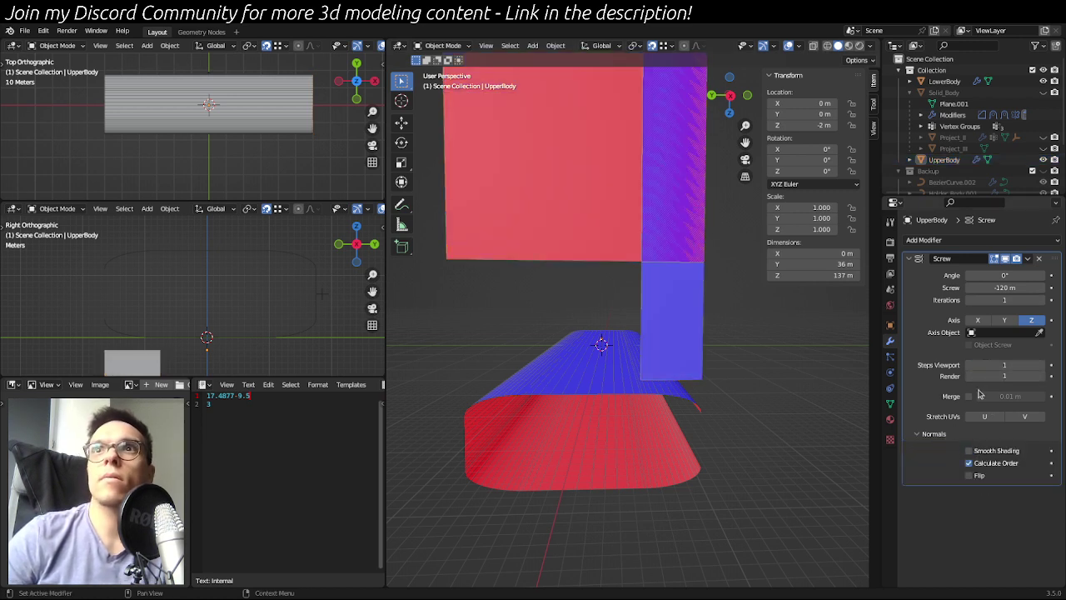
click(980, 321)
- Add a Solidify modifier to the LowerBody with a thickness of 2 m and Even Thickness enabled
click(658, 396)
click(957, 240)
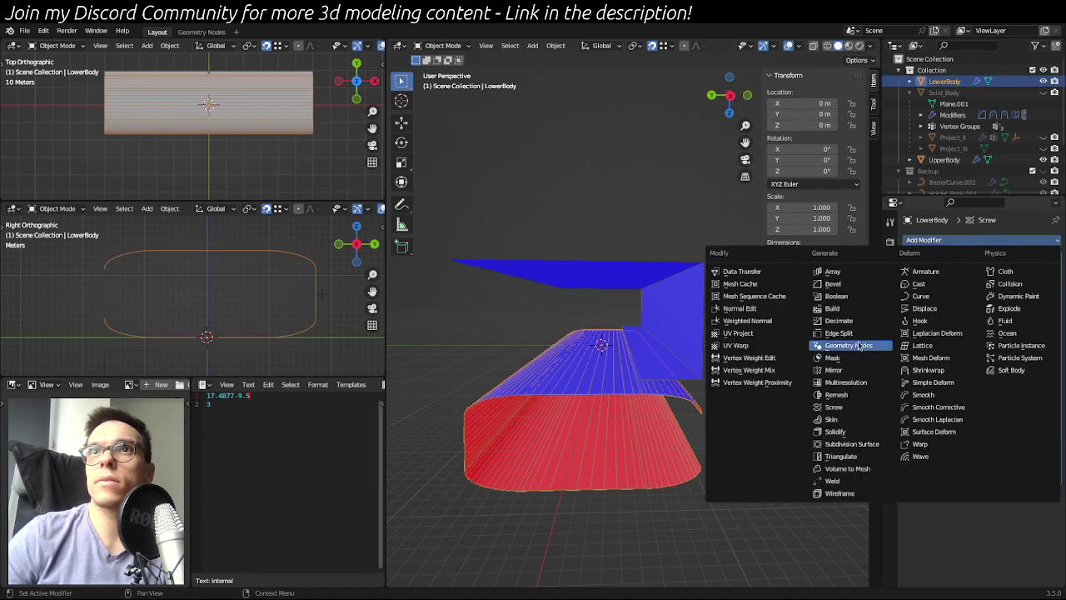
click(861, 430)
click(1004, 525)
text(2)
key(Return)
click(998, 553)
- Enable High Quality normals in the LowerBody's Solidify modifier, leaving Flip off
scroll(1006, 526, down, 4)
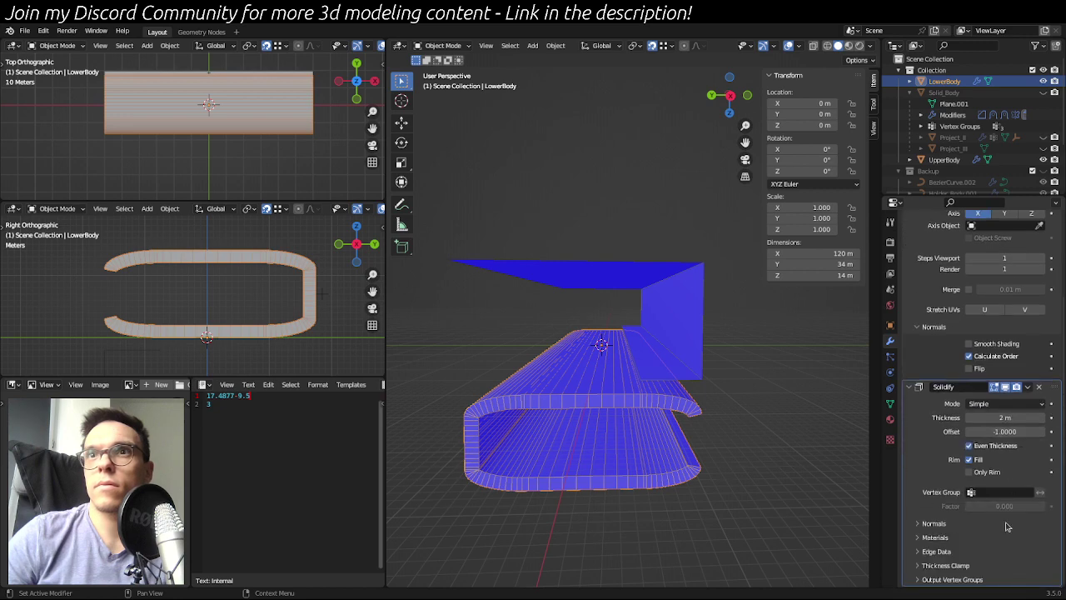
click(934, 523)
click(971, 541)
click(971, 541)
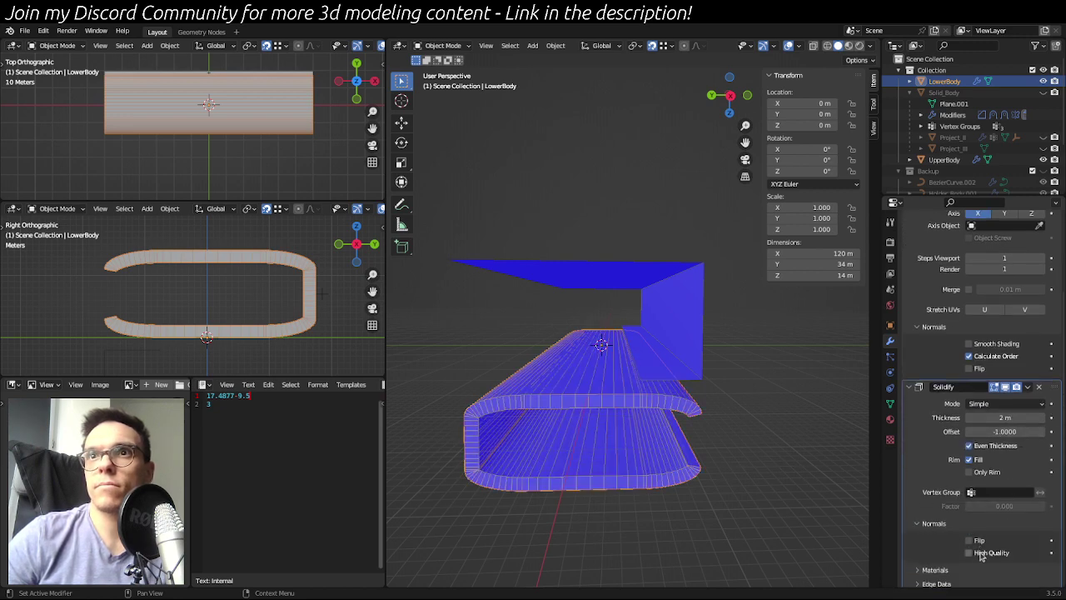
- Set the offset of the LowerBody's Solidify modifier to 1 so the wall thickens in the opposite direction
middle_drag(726, 426, 779, 466)
click(1005, 387)
click(1005, 388)
click(1005, 432)
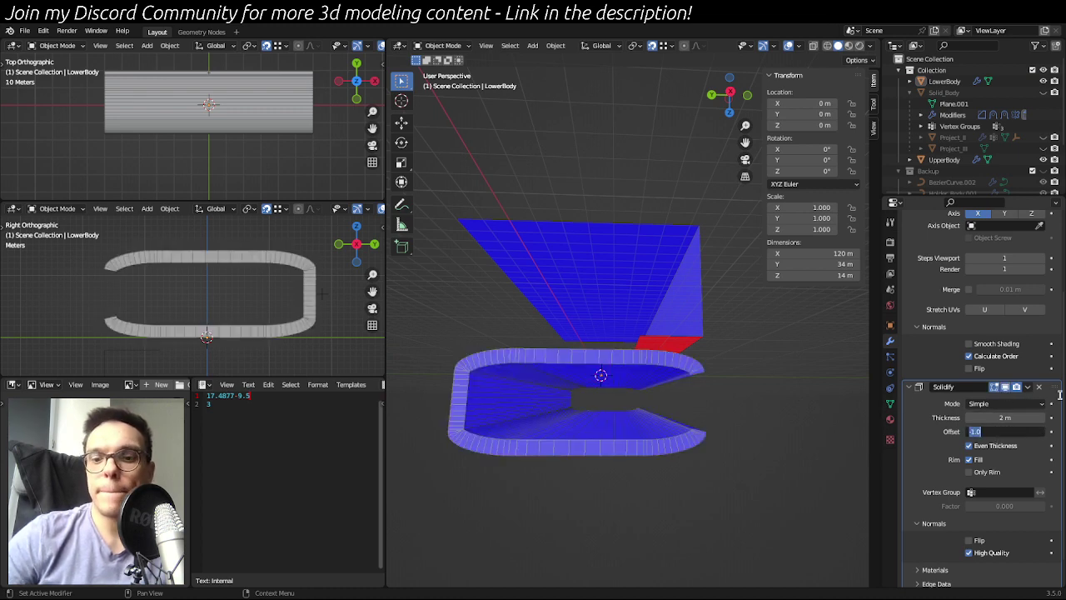
text(1)
key(Return)
- Add a Solidify modifier to the UpperBody with a thickness of 2 m and Even Thickness enabled
click(677, 284)
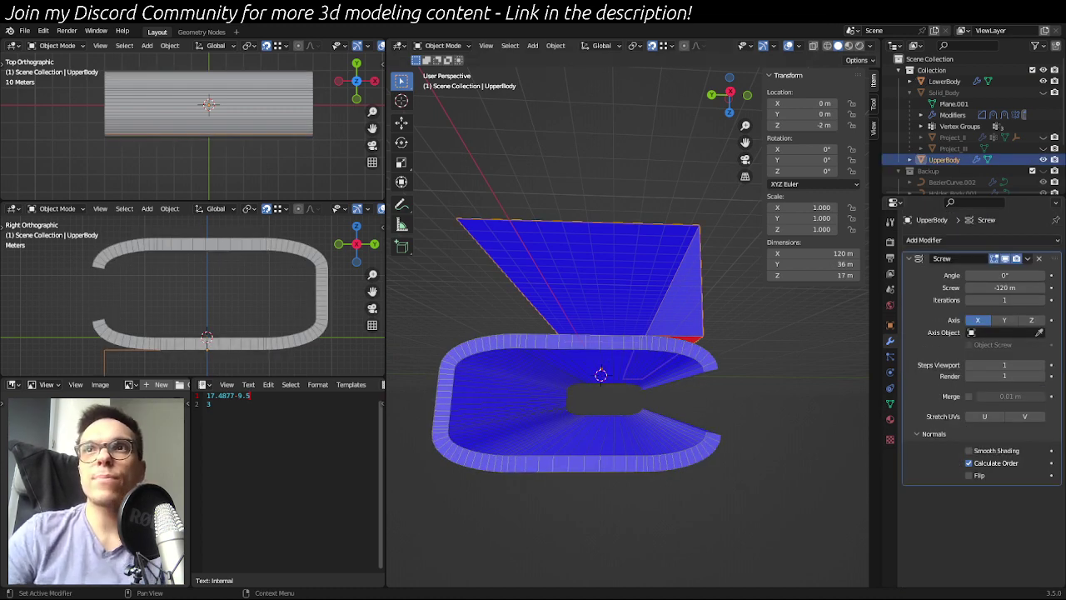
click(982, 239)
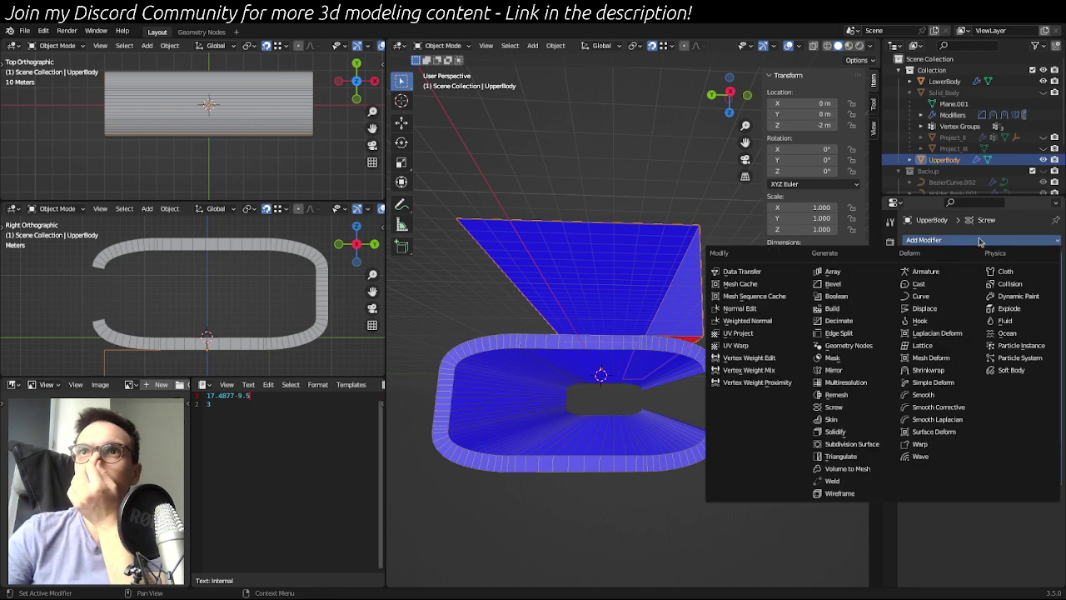
click(860, 439)
click(990, 525)
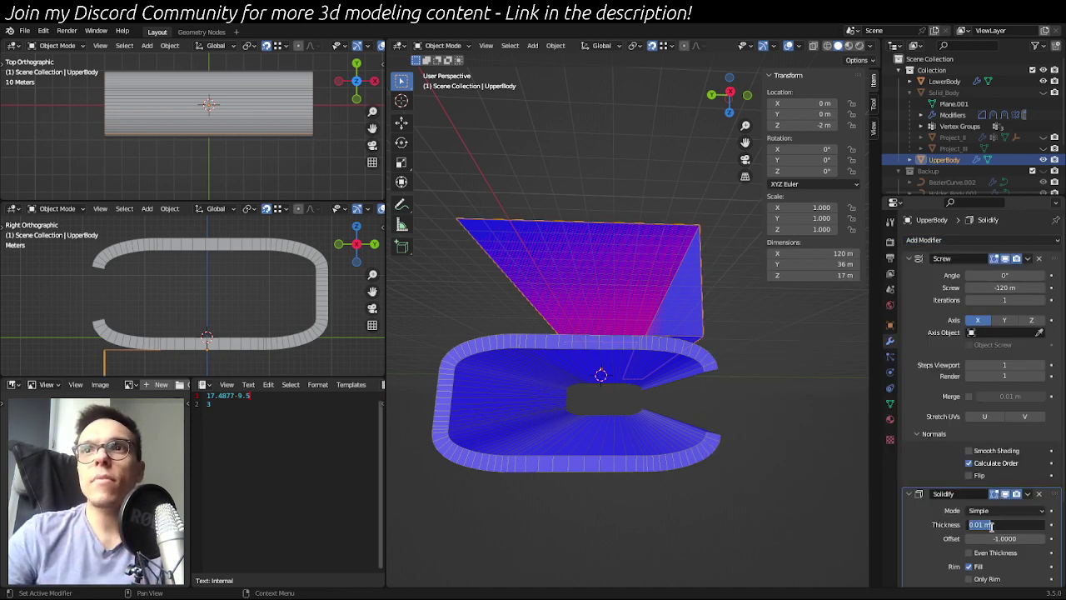
text(2)
key(Return)
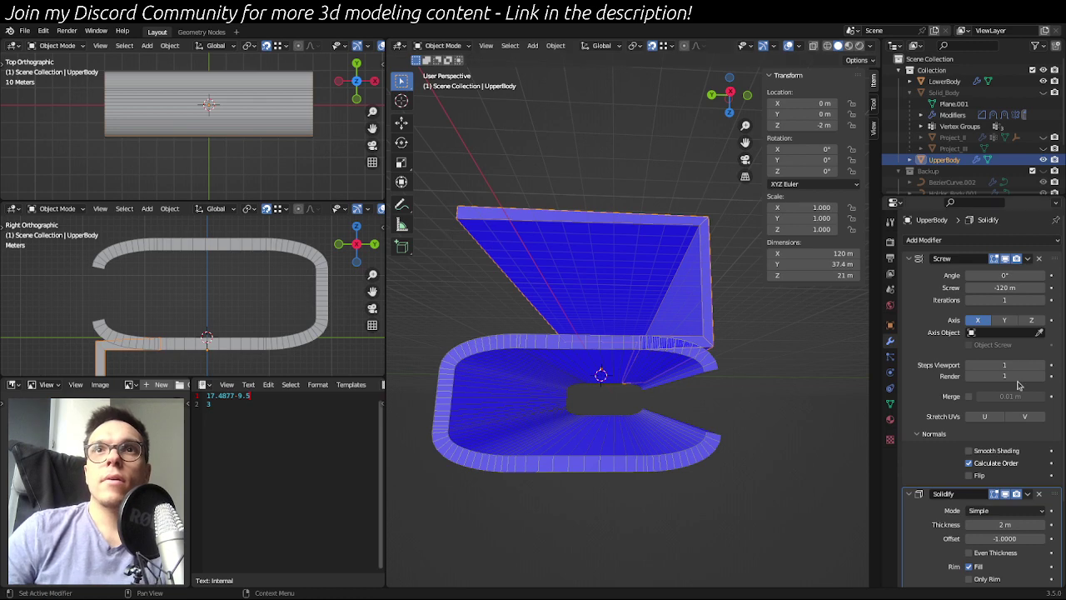
click(996, 554)
- Enable High Quality normals in the UpperBody's Solidify modifier and check both thickened bodies from other angles
scroll(1000, 533, down, 3)
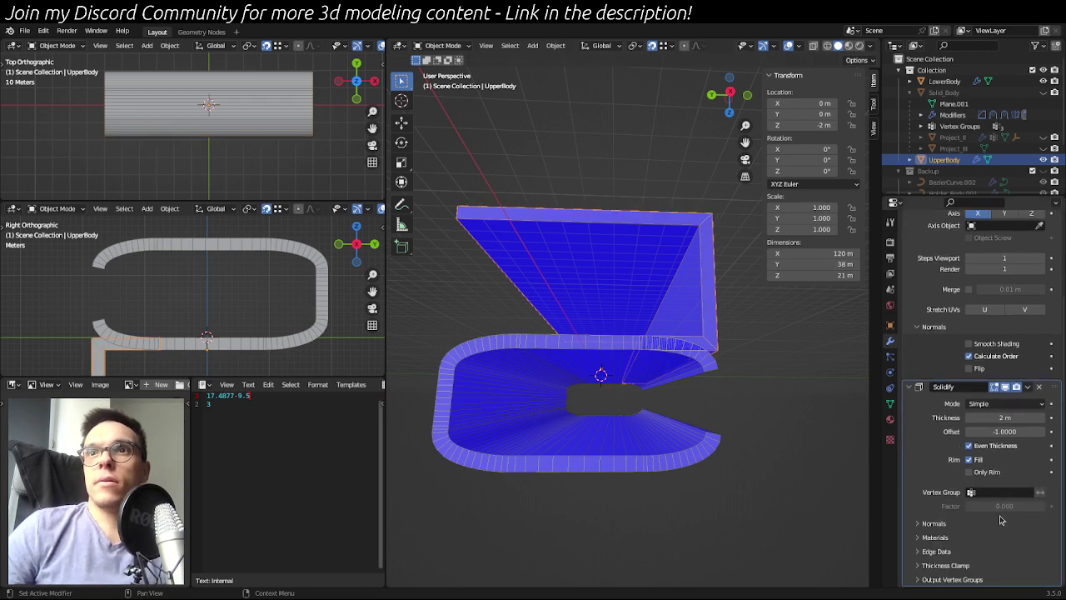
click(917, 524)
click(777, 355)
middle_drag(777, 356, 625, 339)
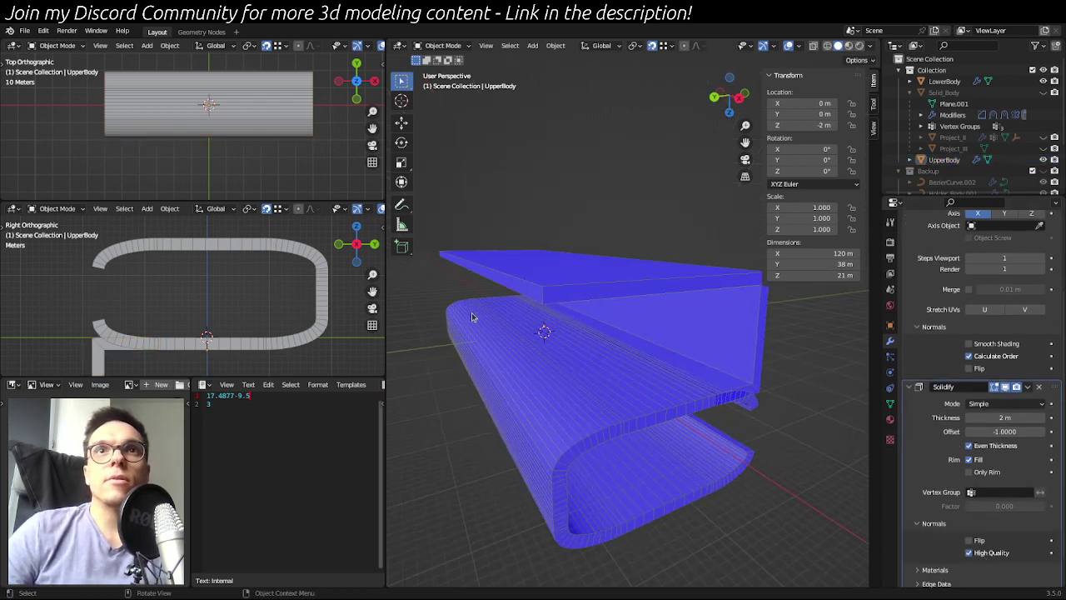
middle_drag(569, 238, 775, 381)
- Add a Boolean modifier to the UpperBody in Difference mode with Cylinder as the cutting object
click(562, 247)
scroll(1062, 397, up, 3)
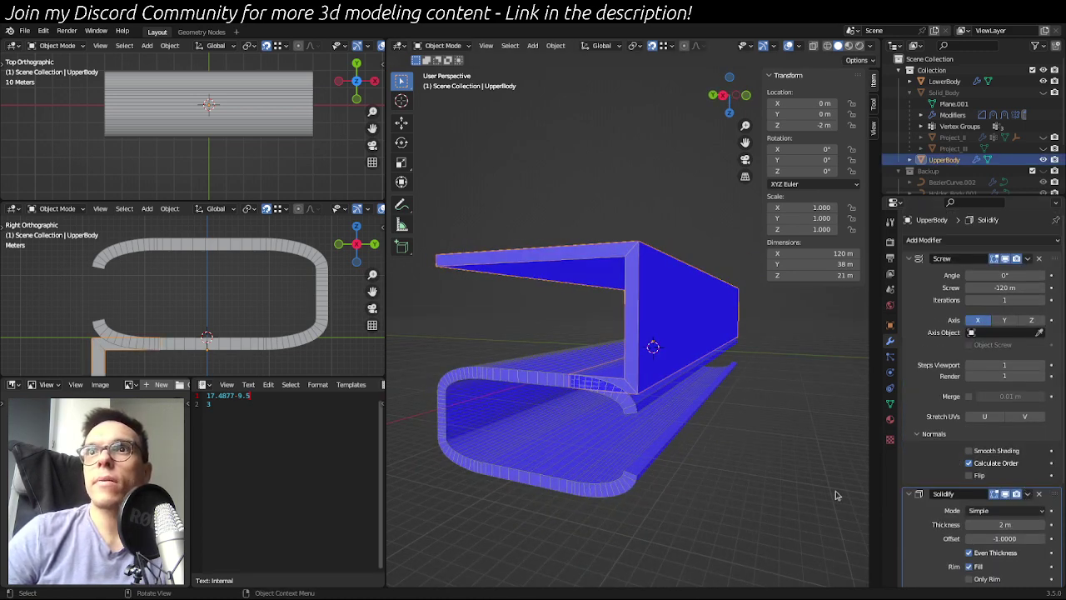
click(912, 495)
click(911, 258)
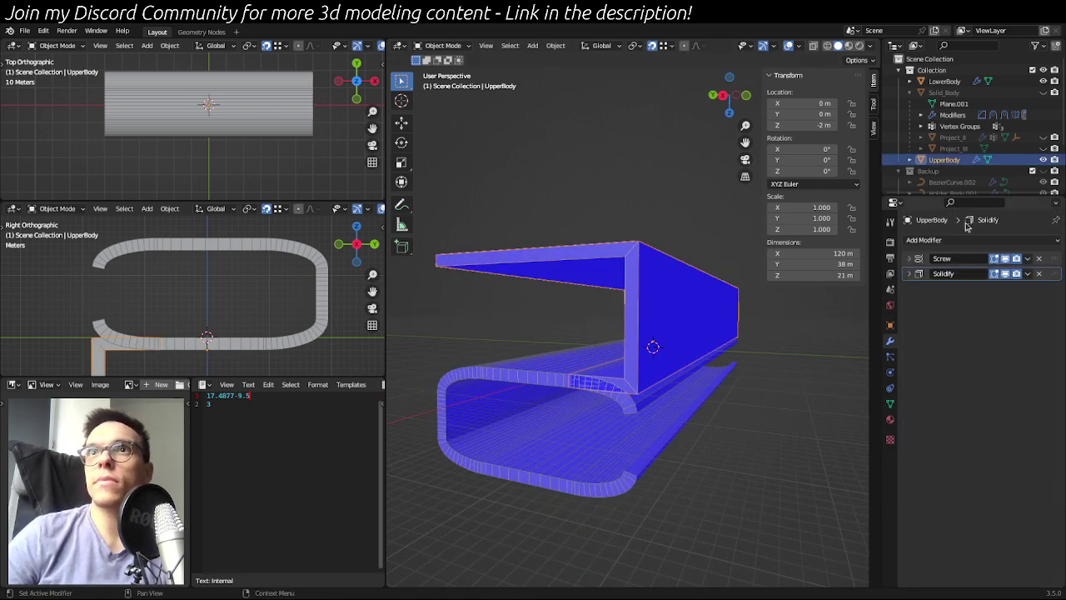
click(956, 240)
click(836, 295)
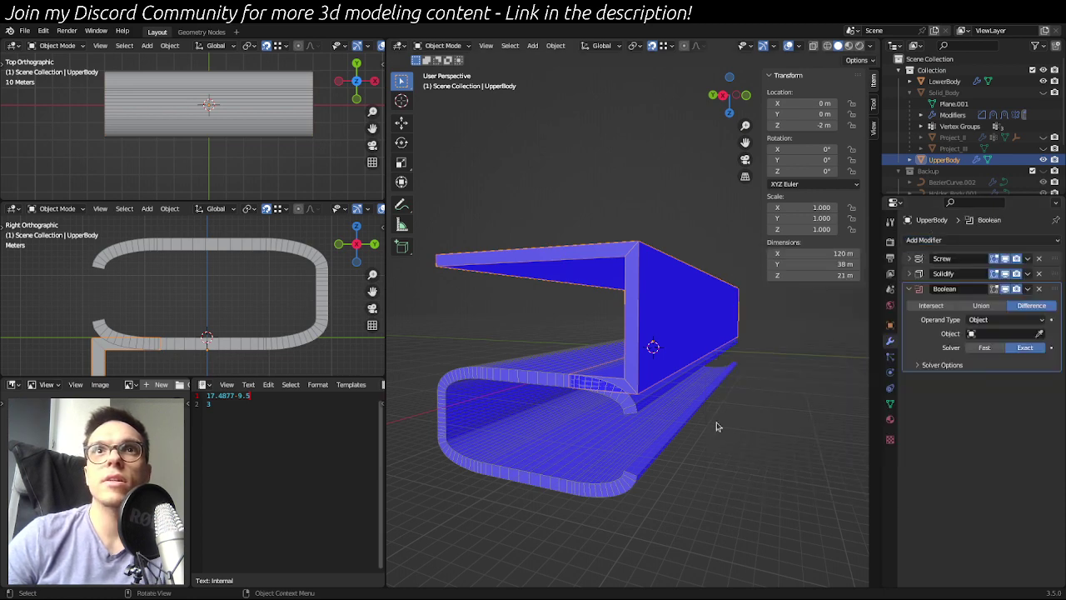
click(991, 333)
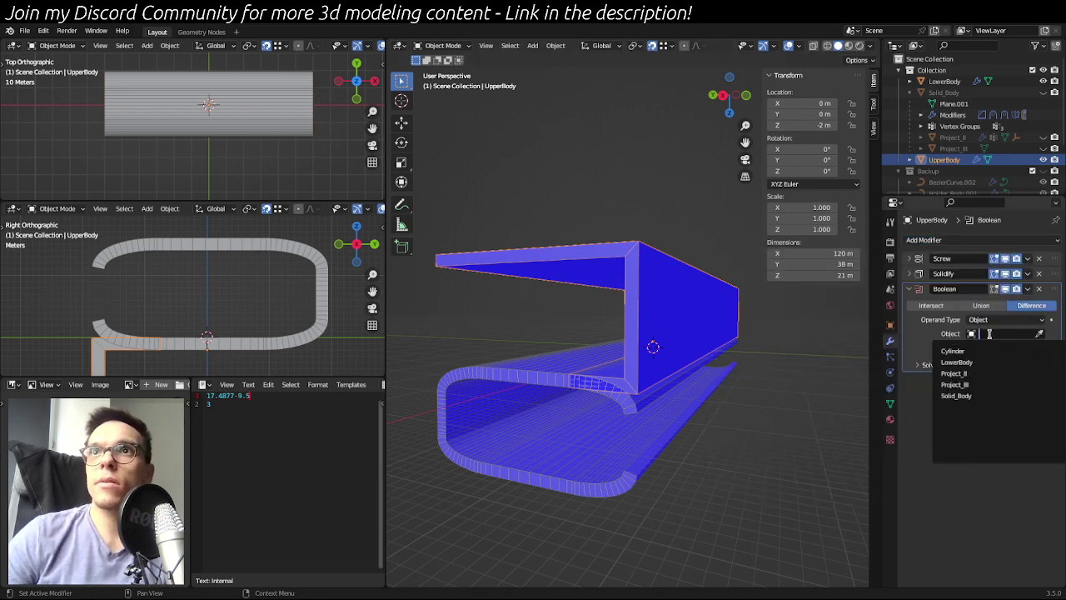
click(962, 352)
- Examine the cylinder cut in the UpperBody and the area where it meets the LowerBody from several angles
middle_drag(688, 424, 568, 439)
scroll(589, 352, up, 4)
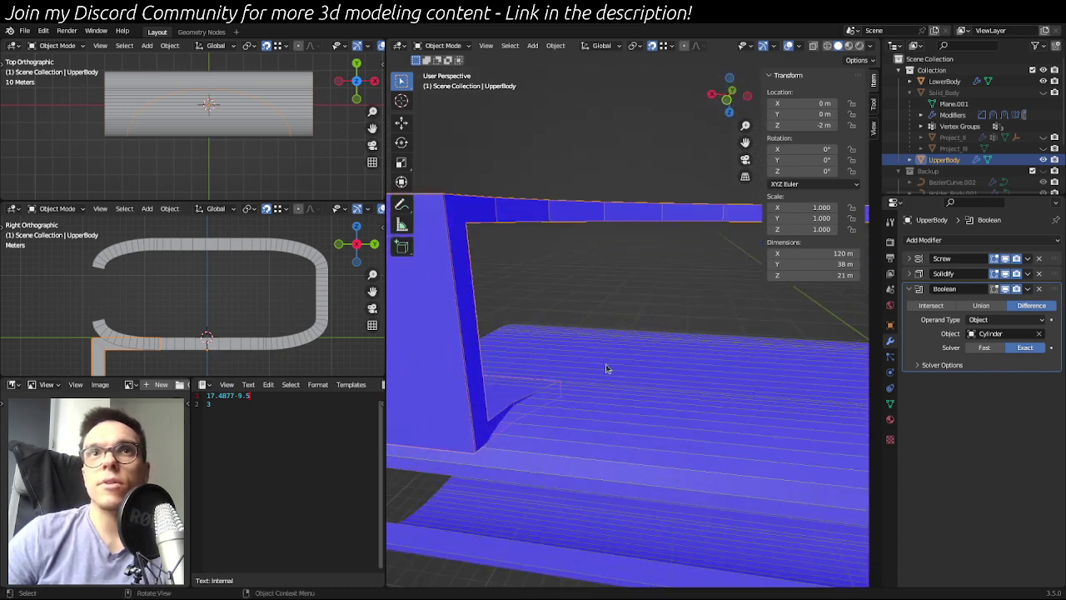
click(630, 445)
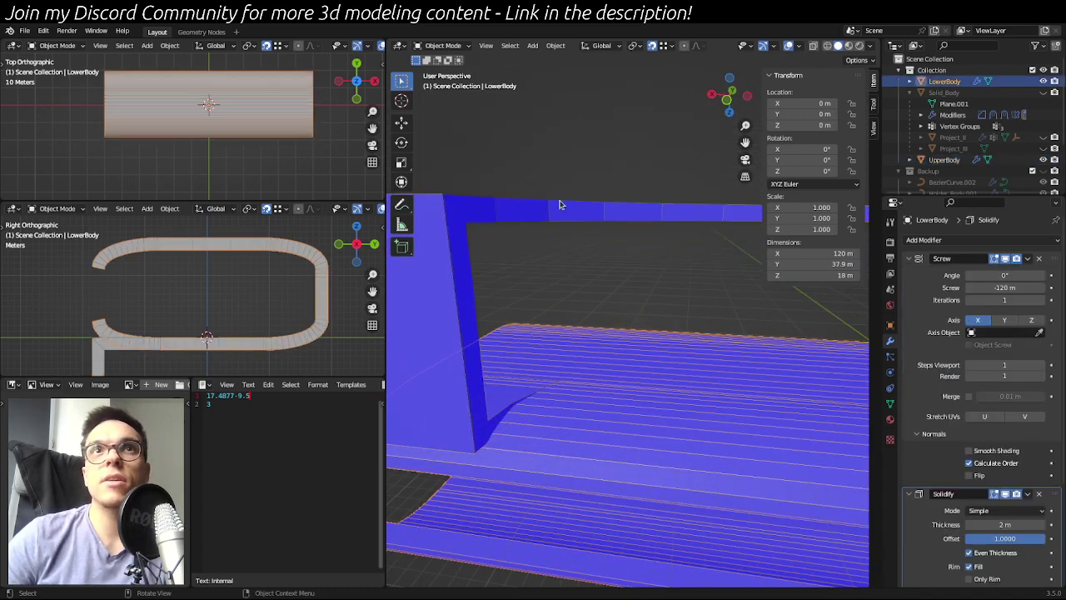
click(587, 501)
middle_drag(492, 454, 746, 425)
scroll(668, 515, down, 2)
click(771, 457)
click(736, 394)
click(772, 439)
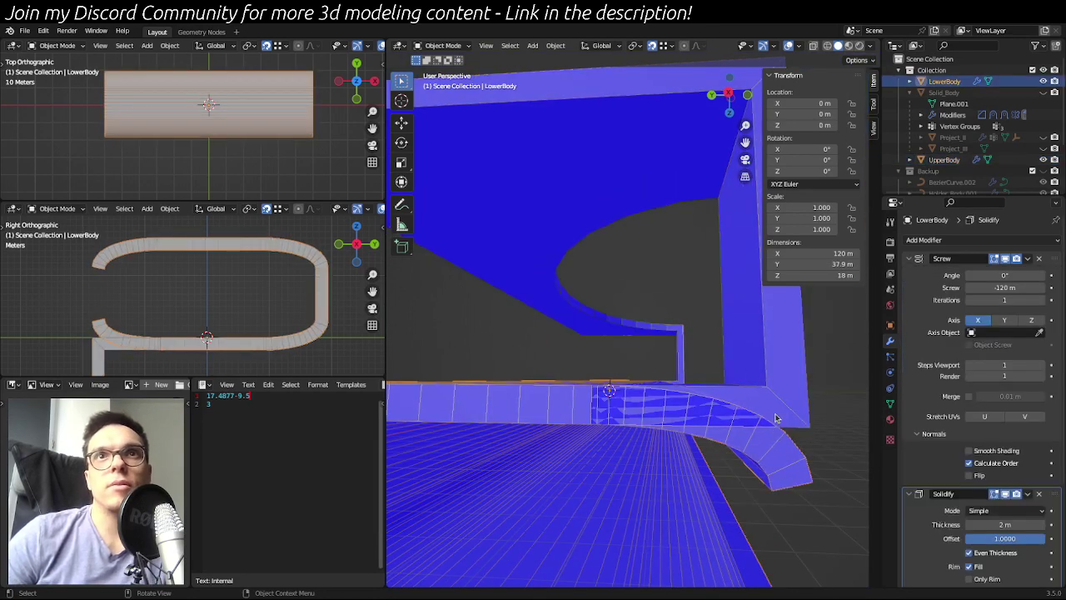
middle_drag(810, 439, 666, 349)
click(569, 248)
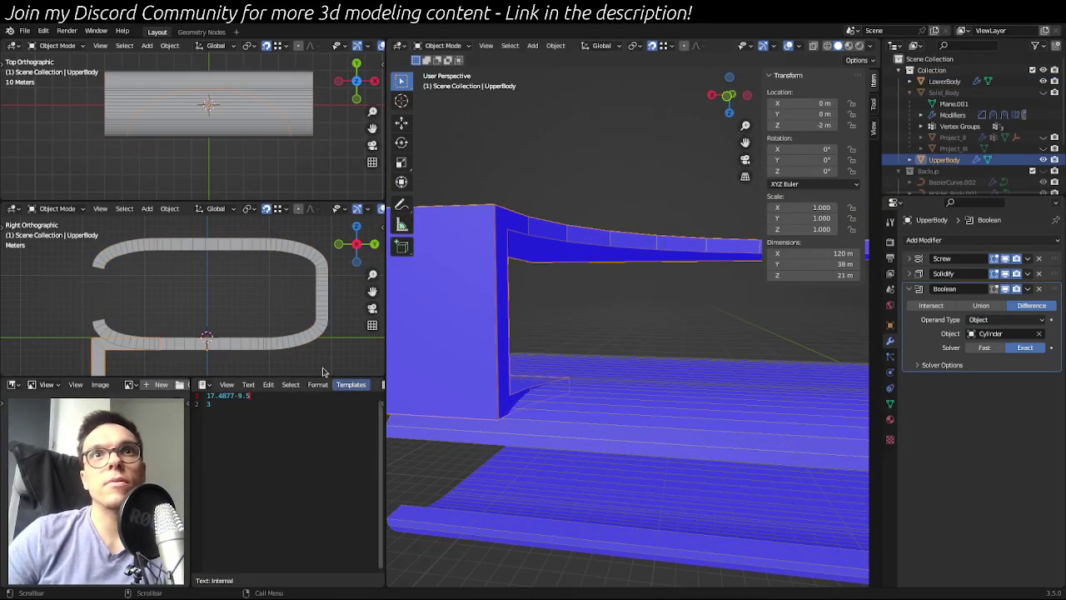
- Add a Boolean modifier to the LowerBody in Difference mode with Cylinder as the cutting object
click(577, 426)
middle_drag(577, 427, 739, 431)
scroll(739, 431, down, 5)
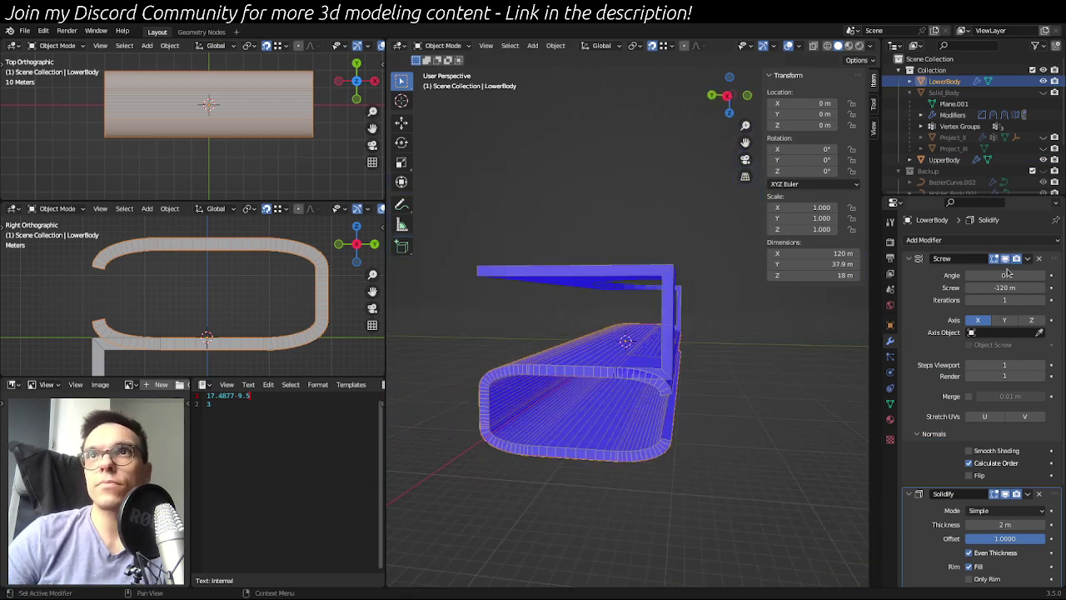
click(909, 258)
click(908, 272)
click(923, 240)
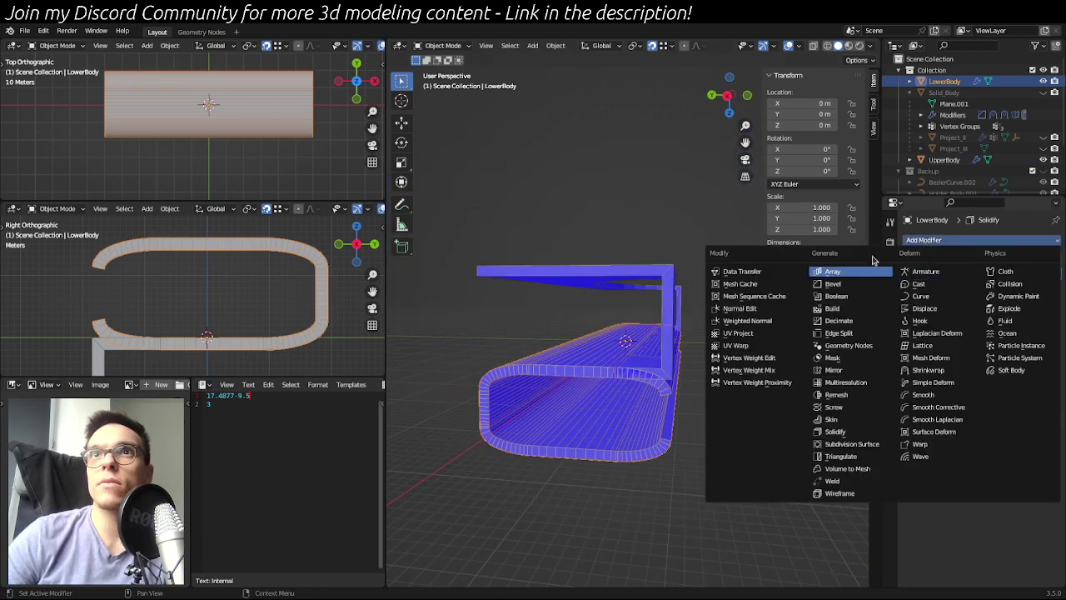
click(856, 298)
click(1003, 334)
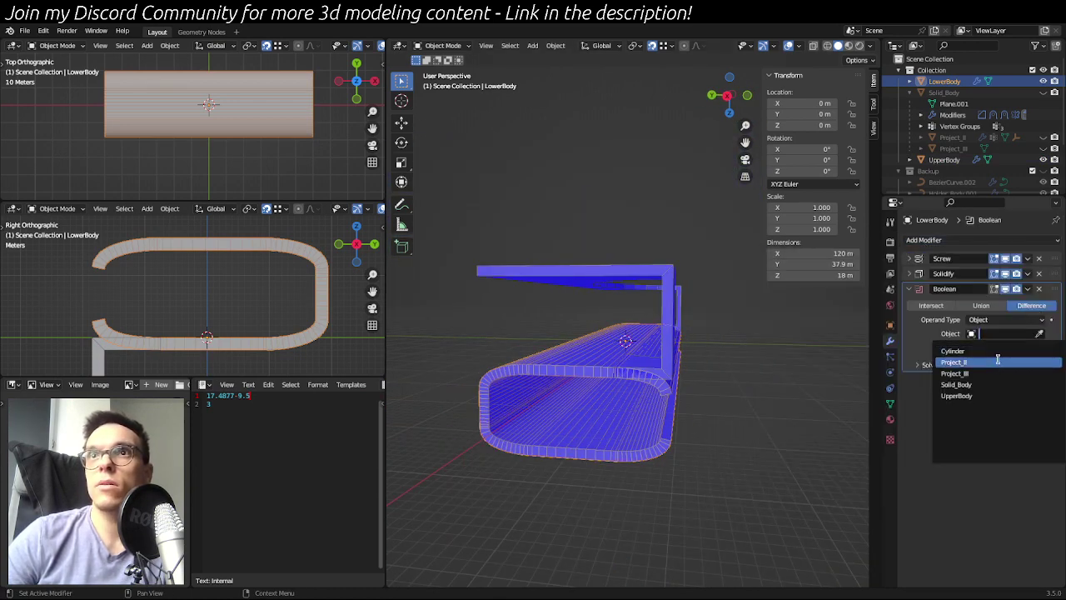
click(995, 351)
middle_drag(803, 400, 839, 376)
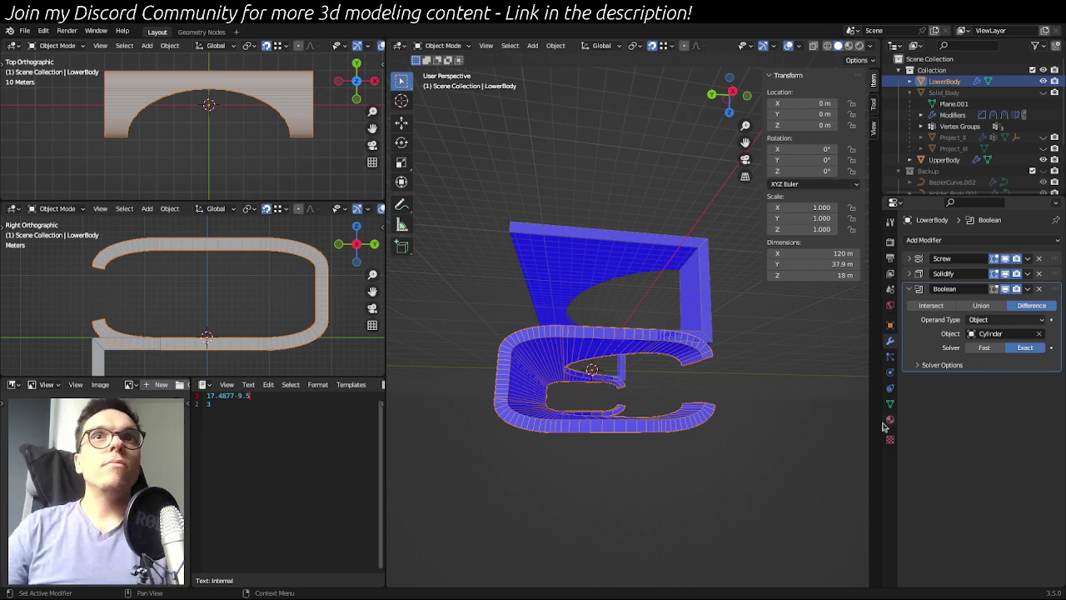
- Select the free end vertex of the UpperBody profile's horizontal arm in Edit Mode
click(725, 441)
middle_drag(725, 442, 772, 449)
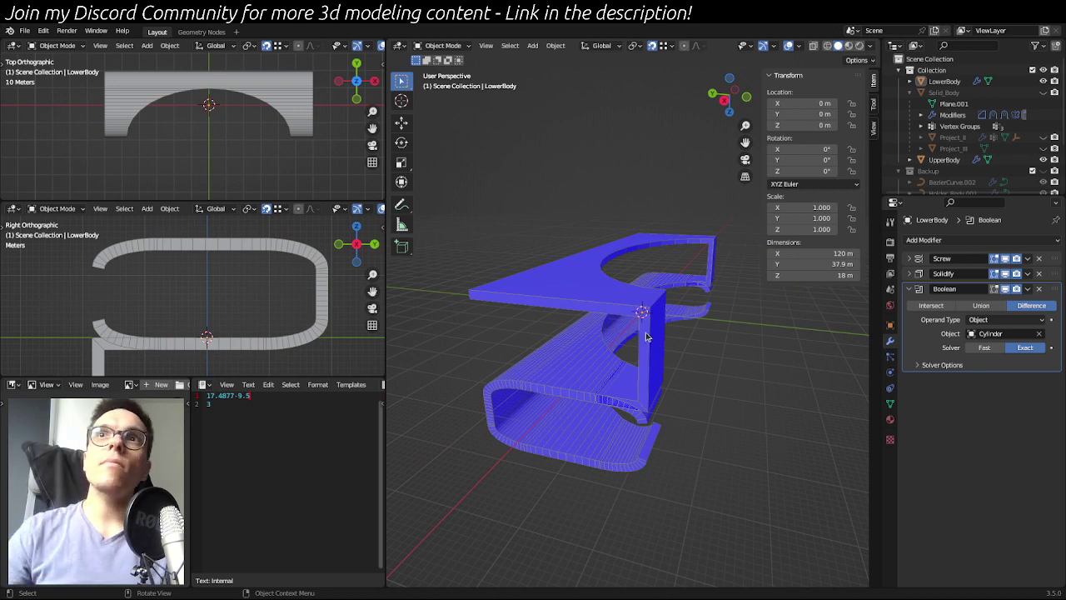
click(631, 258)
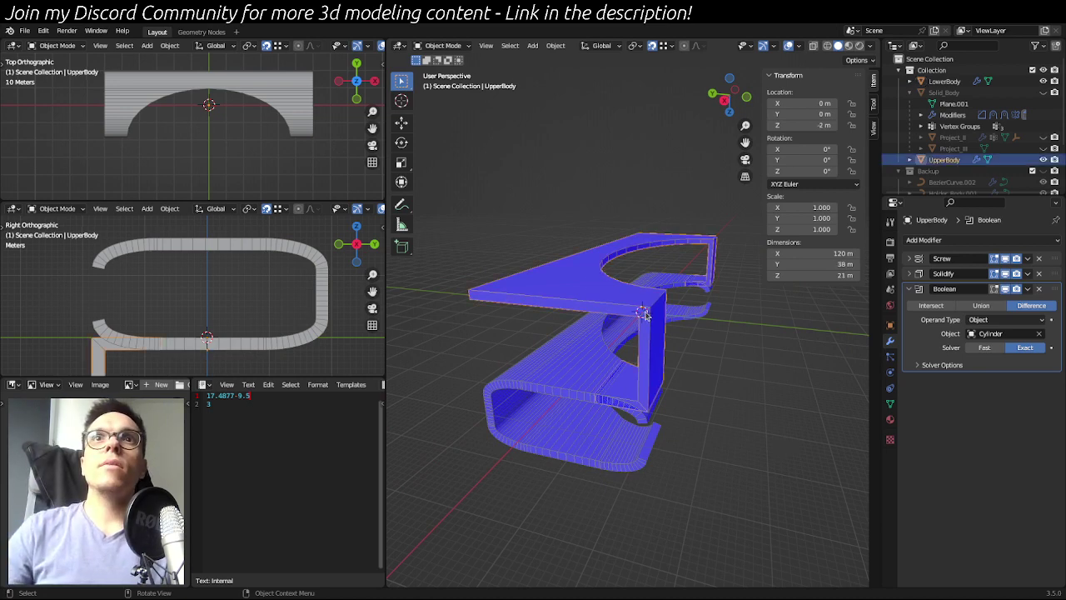
click(889, 403)
key(Tab)
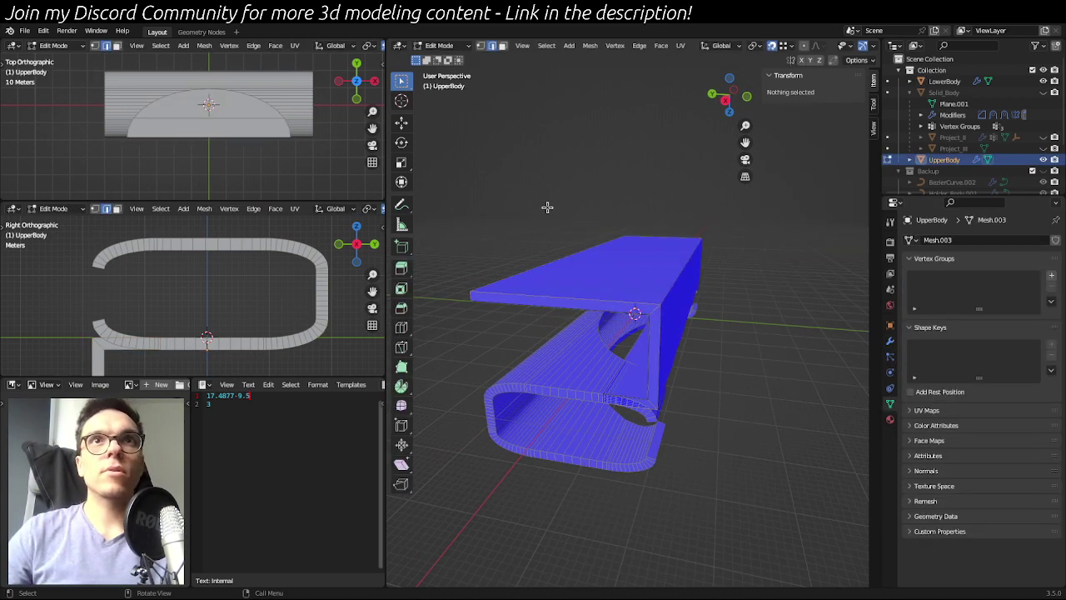
middle_drag(579, 222, 612, 252)
drag(511, 257, 591, 302)
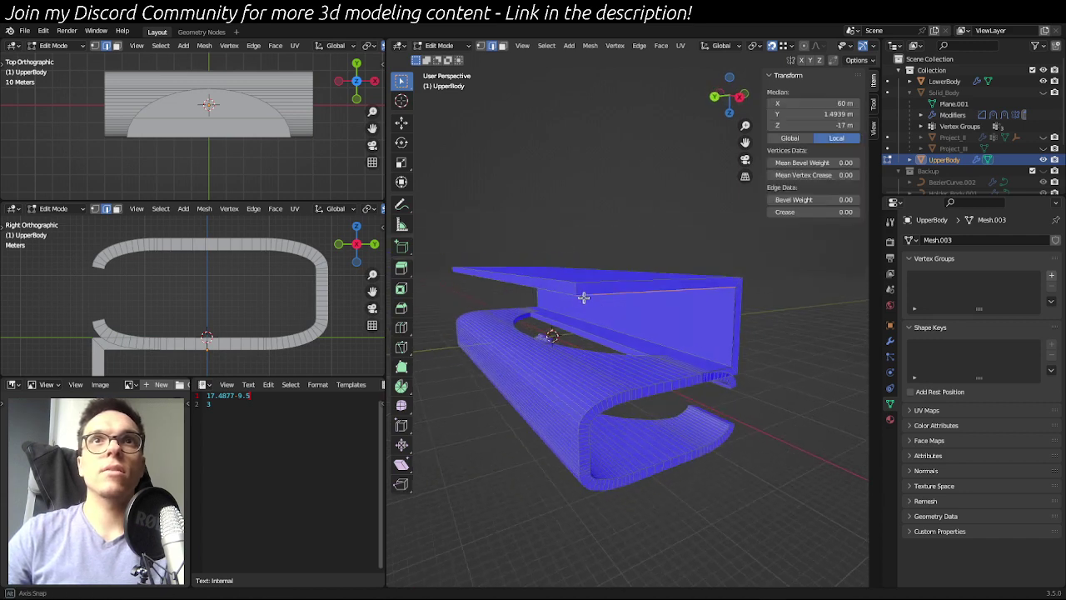
click(480, 45)
middle_drag(567, 241, 507, 258)
drag(489, 268, 548, 313)
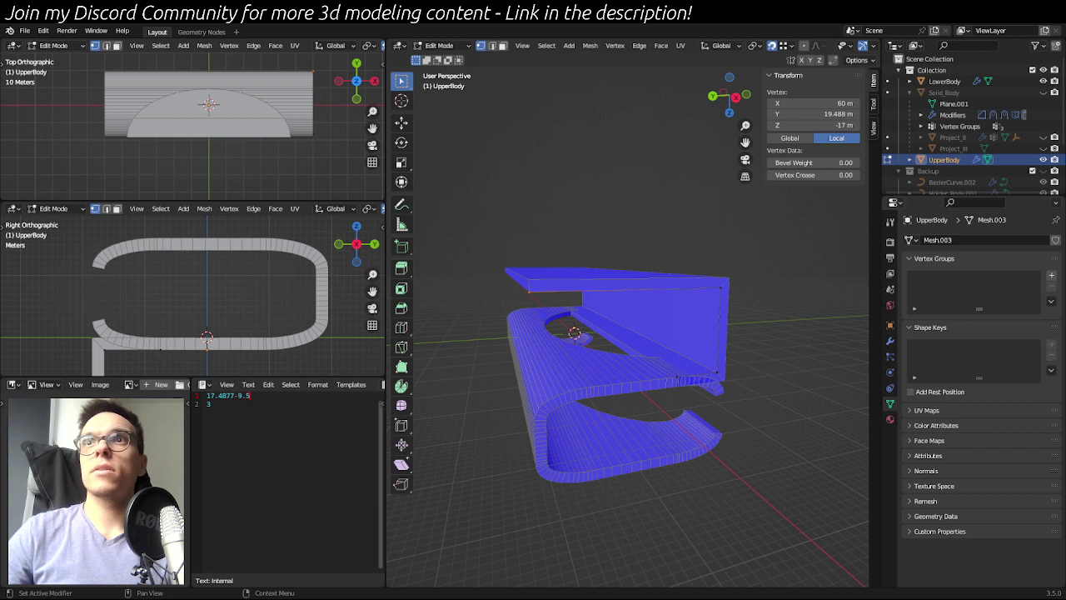
- Create a vertex group named Bevel for the selected UpperBody vertex and return to Object Mode
click(1052, 275)
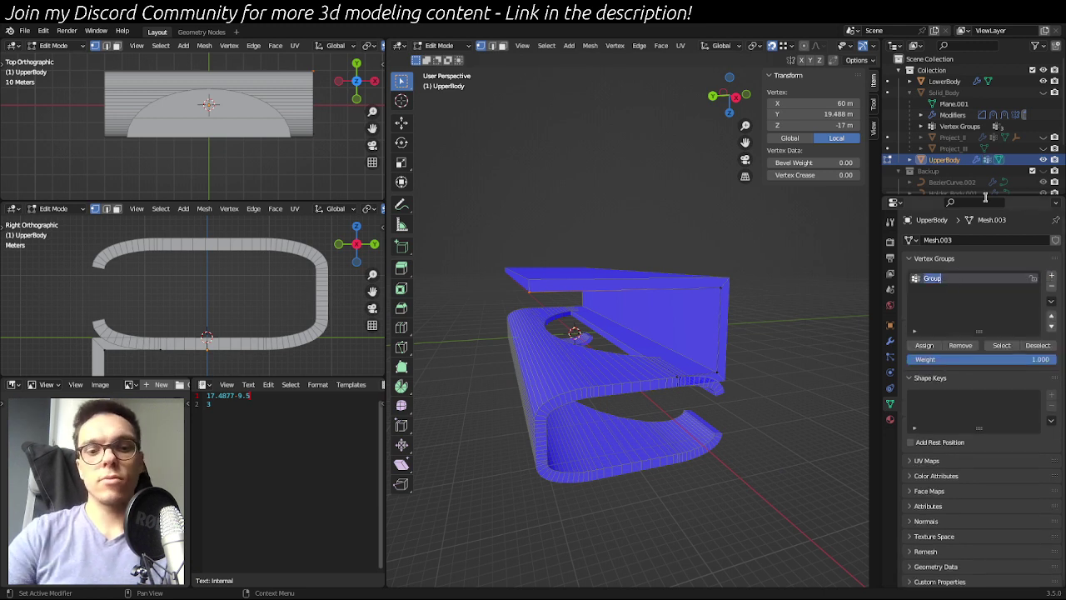
text(Bevel)
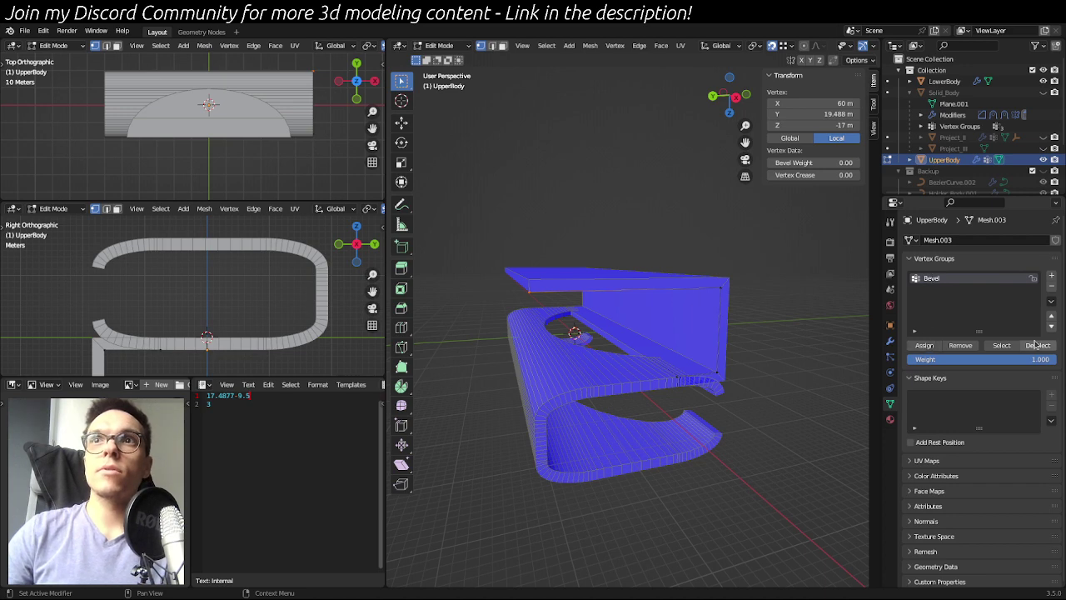
click(1001, 345)
key(Tab)
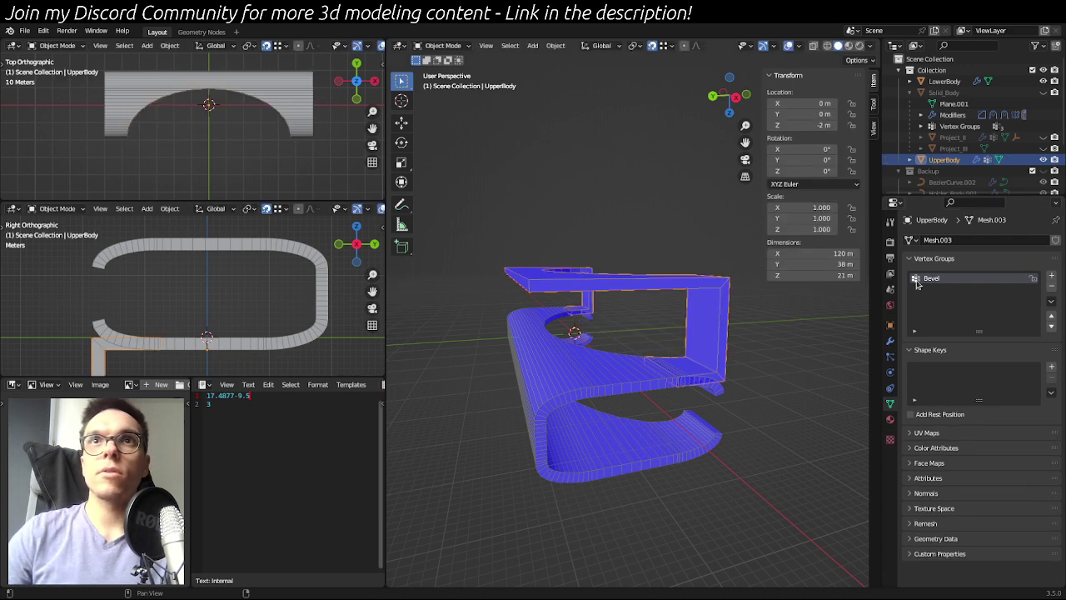
- Add a Bevel modifier to the UpperBody in Vertices mode, limited to the Bevel vertex group
click(890, 339)
click(1018, 240)
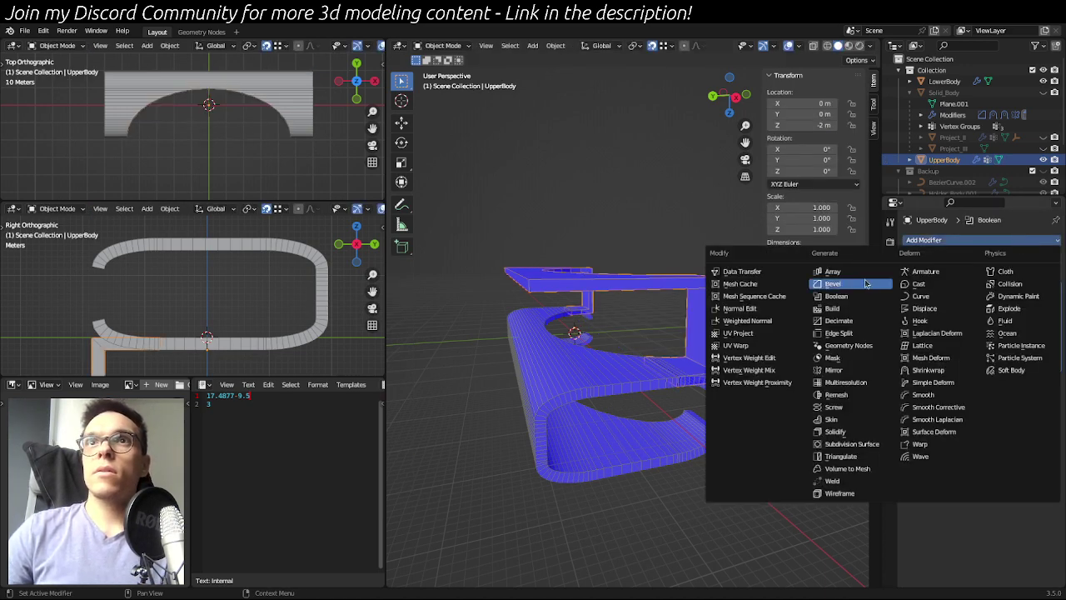
click(837, 284)
click(1006, 457)
click(992, 507)
click(1004, 470)
click(945, 487)
middle_drag(749, 375, 841, 379)
click(944, 397)
- Test a larger Bevel amount, reset it, and place the Bevel modifier between Screw and Solidify in the UpperBody's stack
drag(1004, 423, 1033, 423)
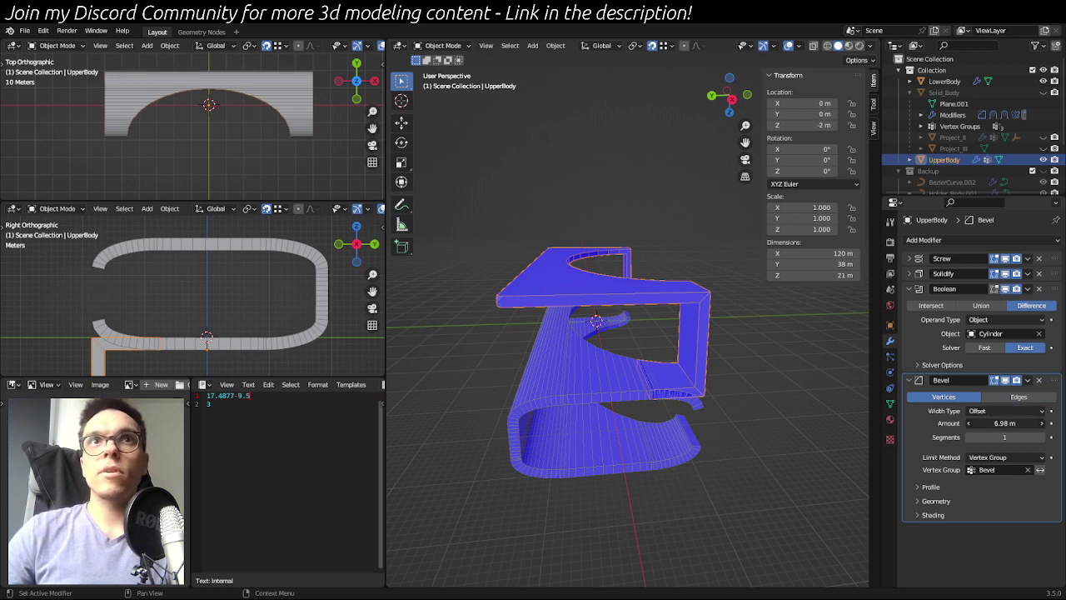
drag(1004, 423, 983, 423)
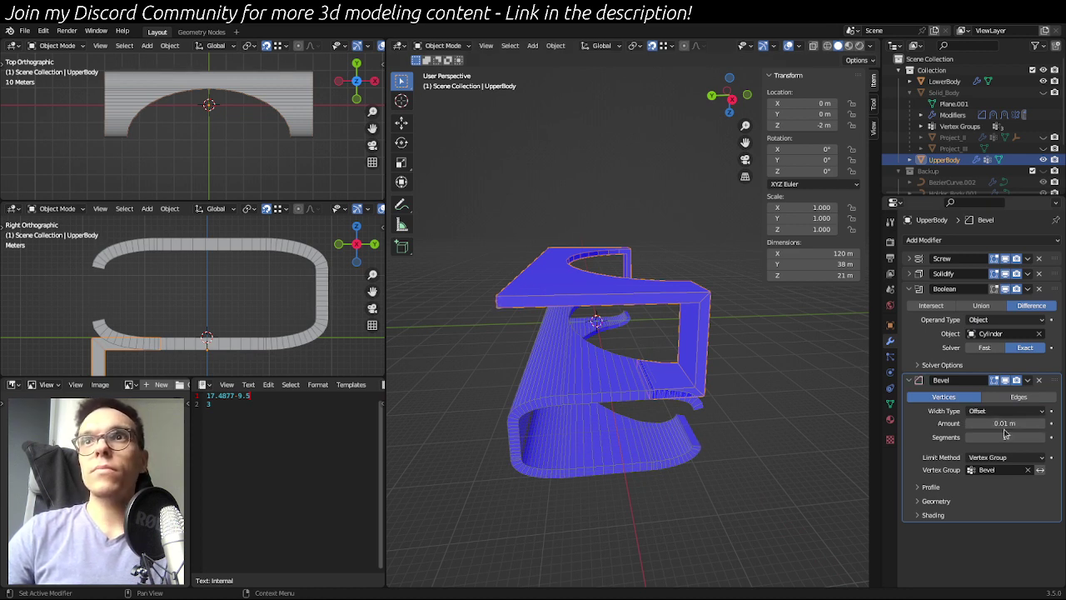
drag(1046, 380, 1051, 316)
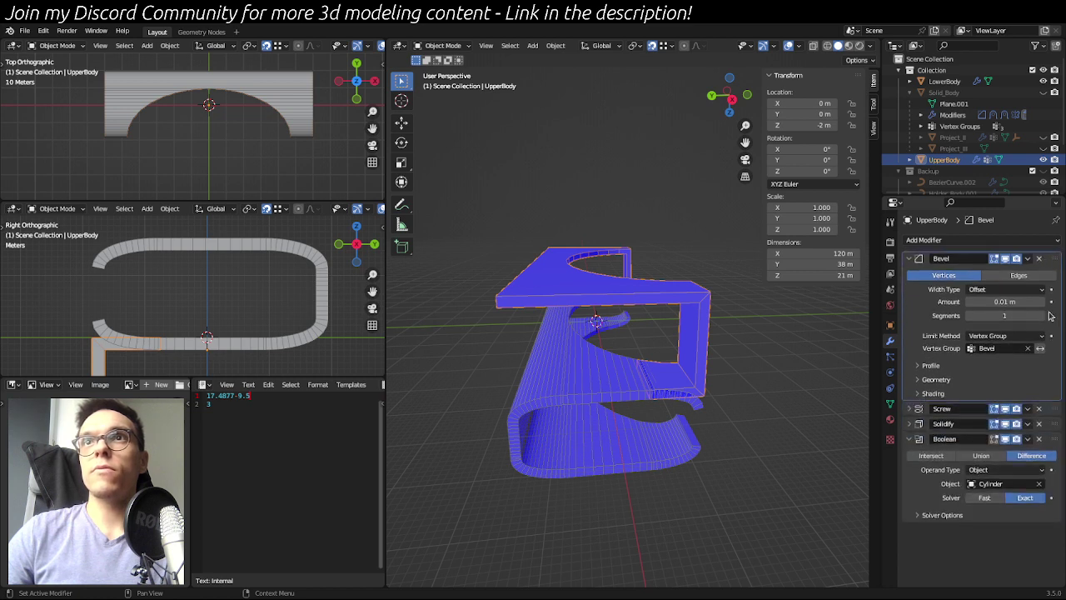
mouse_move(1053, 260)
mouse_down()
mouse_move(1037, 414)
mouse_move(1051, 277)
mouse_up()
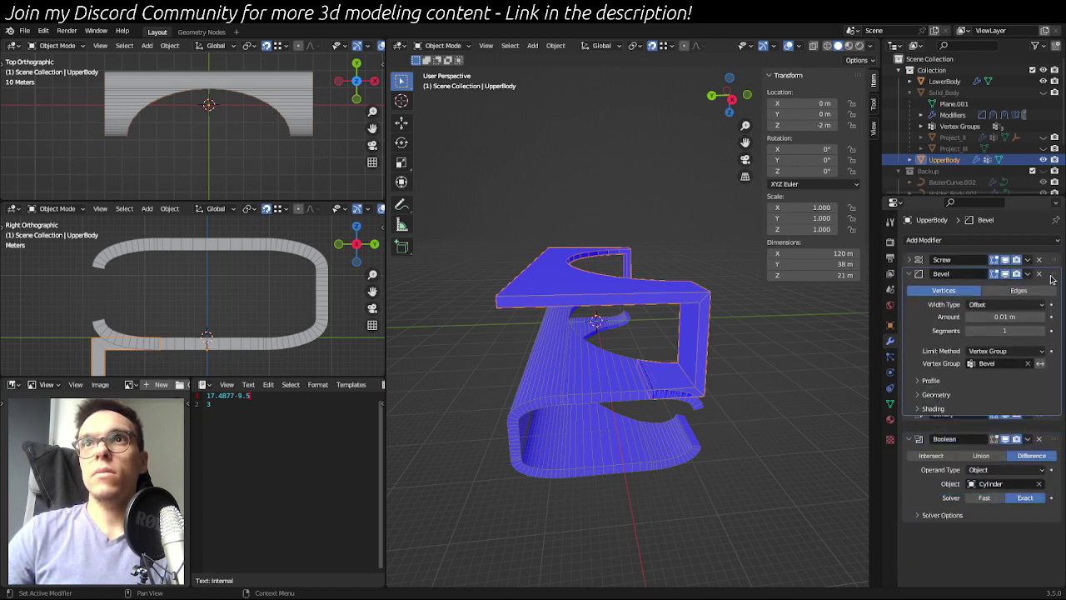
- Set the UpperBody's Bevel to 5 segments with an amount of 11.11 m and check the rounded corners
drag(1003, 317, 993, 317)
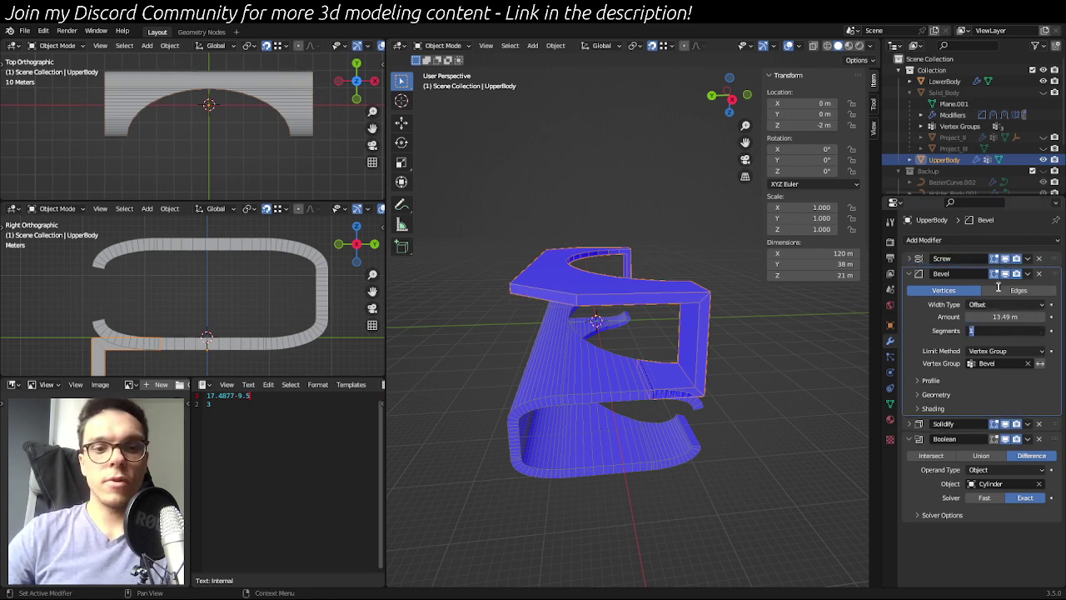
text(5)
key(Return)
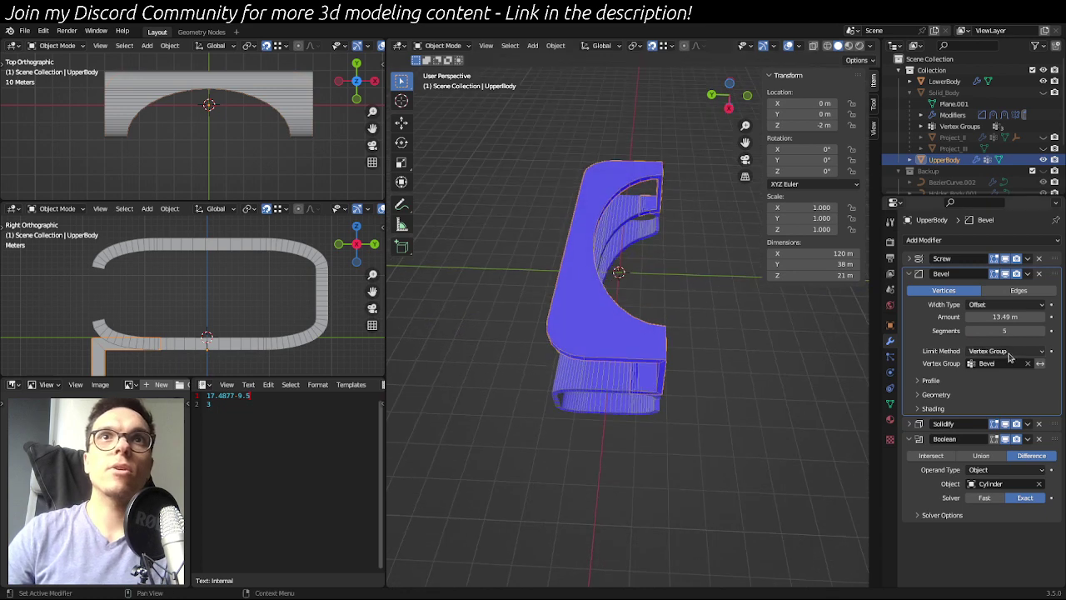
mouse_move(1005, 317)
mouse_down()
mouse_move(1037, 316)
mouse_move(1005, 316)
mouse_up()
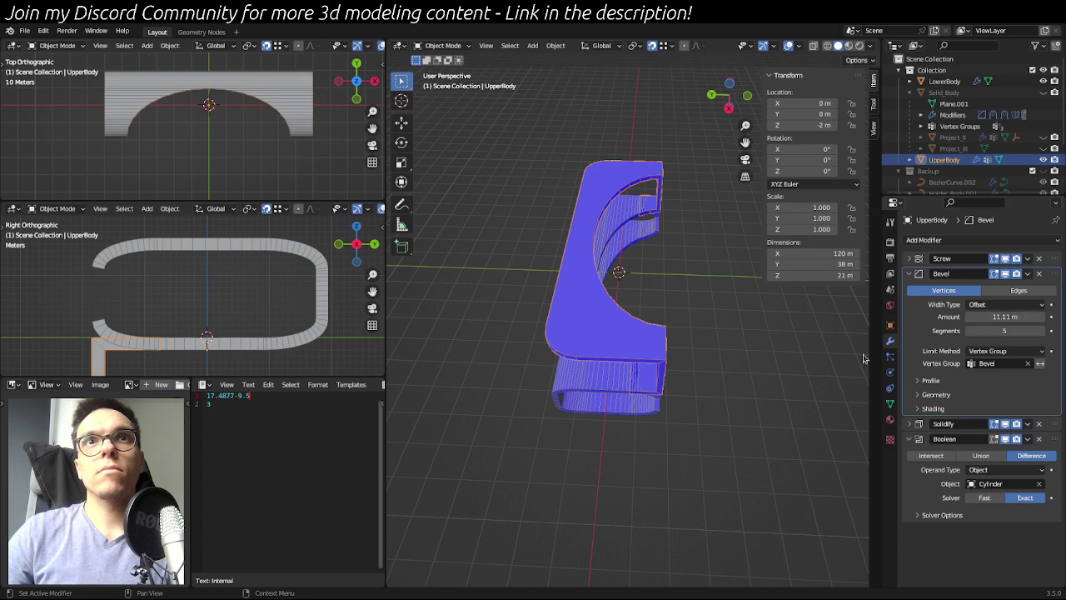
click(758, 427)
middle_drag(759, 428, 682, 339)
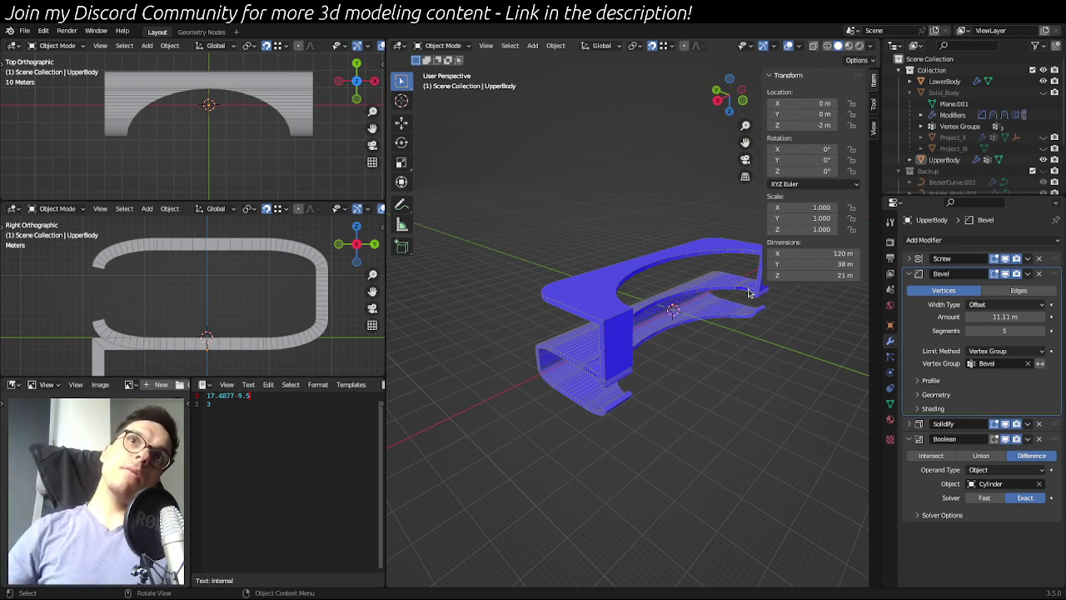
middle_drag(710, 253, 683, 250)
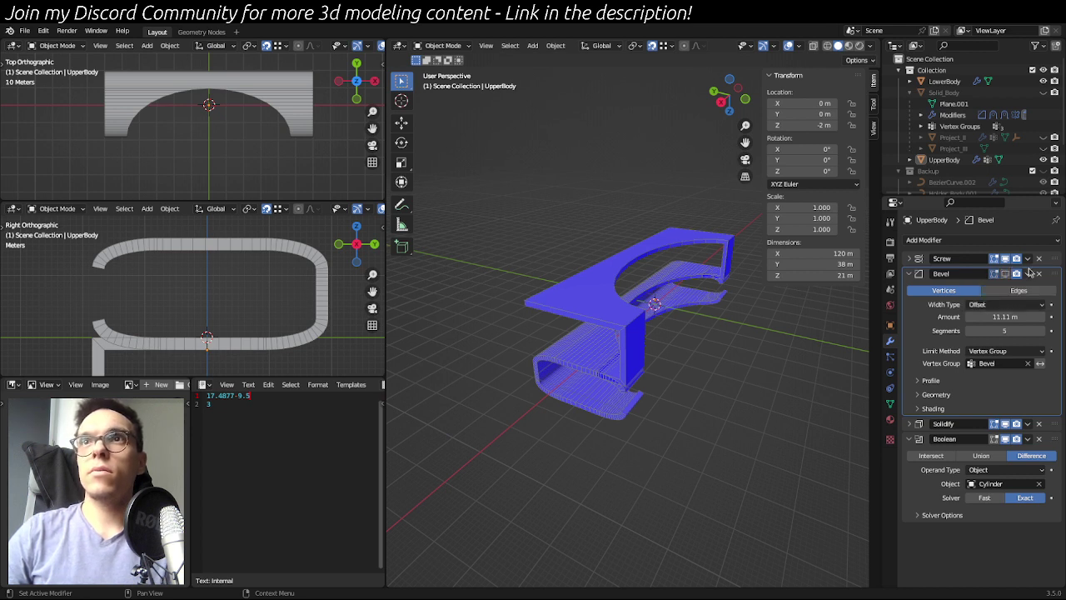
- Try the None, Angle and Weight limit methods on the Bevel modifier, then return to Vertex Group and show the bevel in the viewport
click(1039, 353)
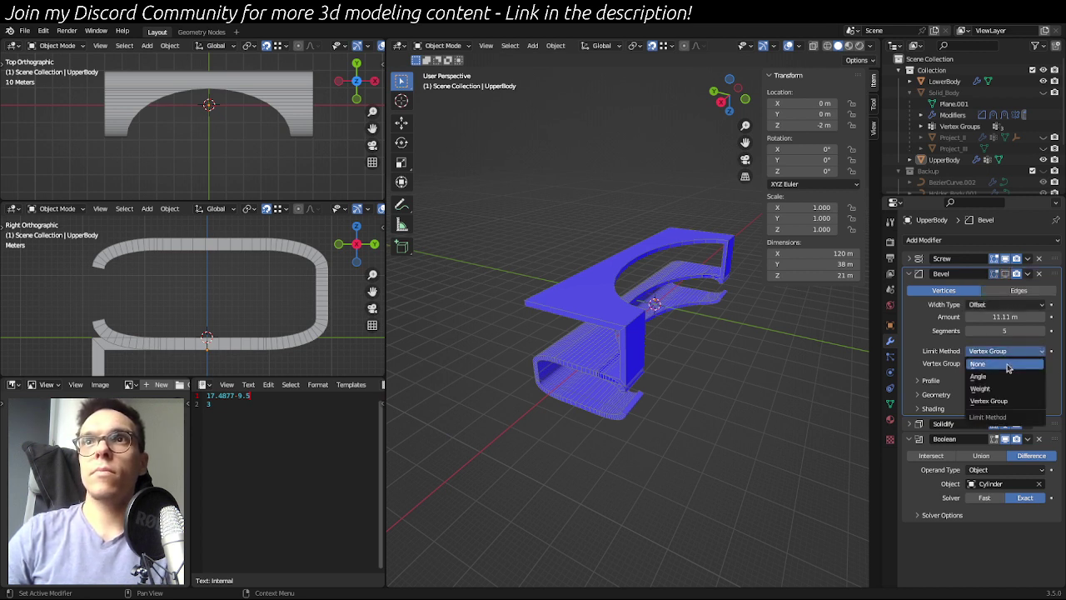
click(998, 365)
drag(1001, 318, 1014, 317)
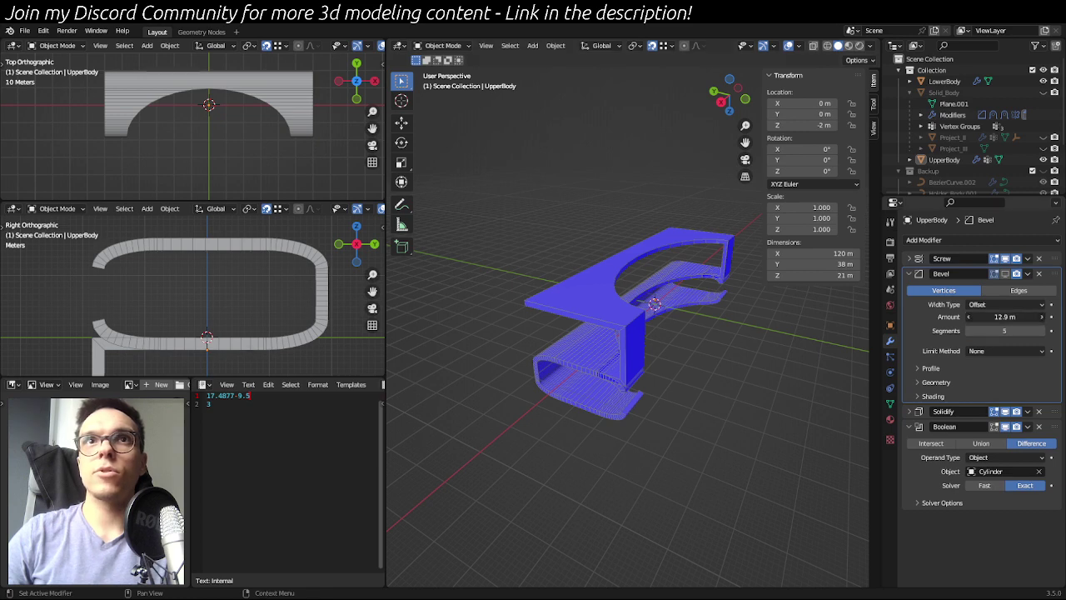
right_click(1002, 317)
scroll(658, 320, up, 6)
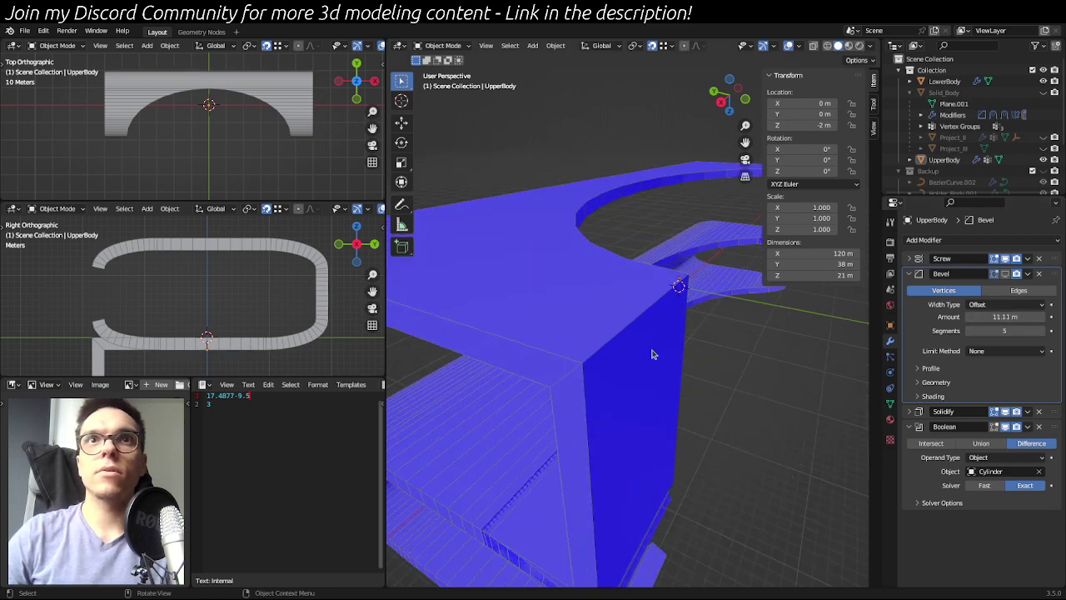
click(1003, 351)
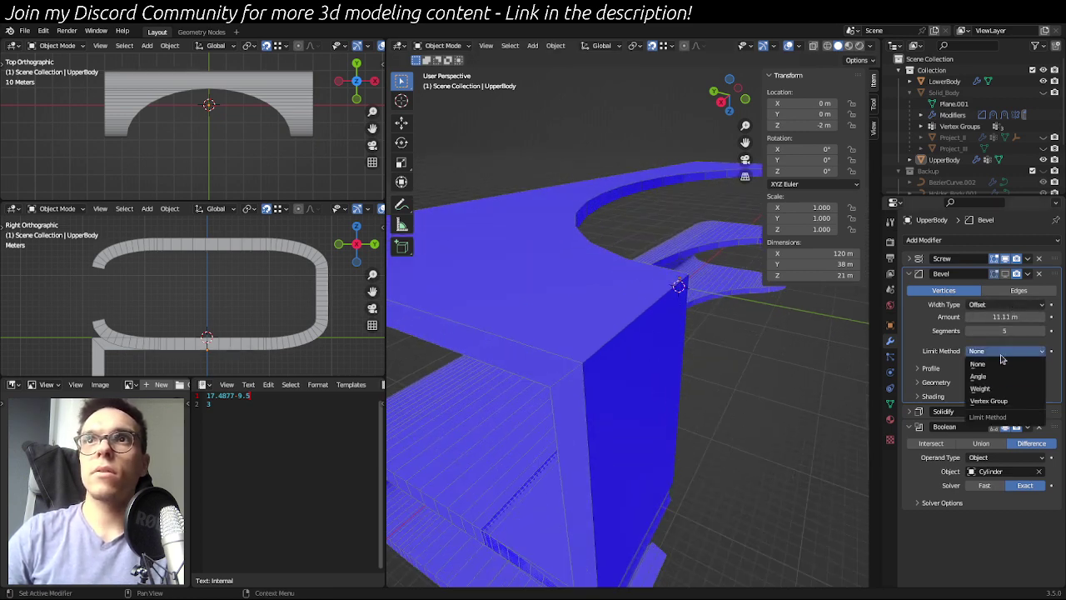
click(1003, 372)
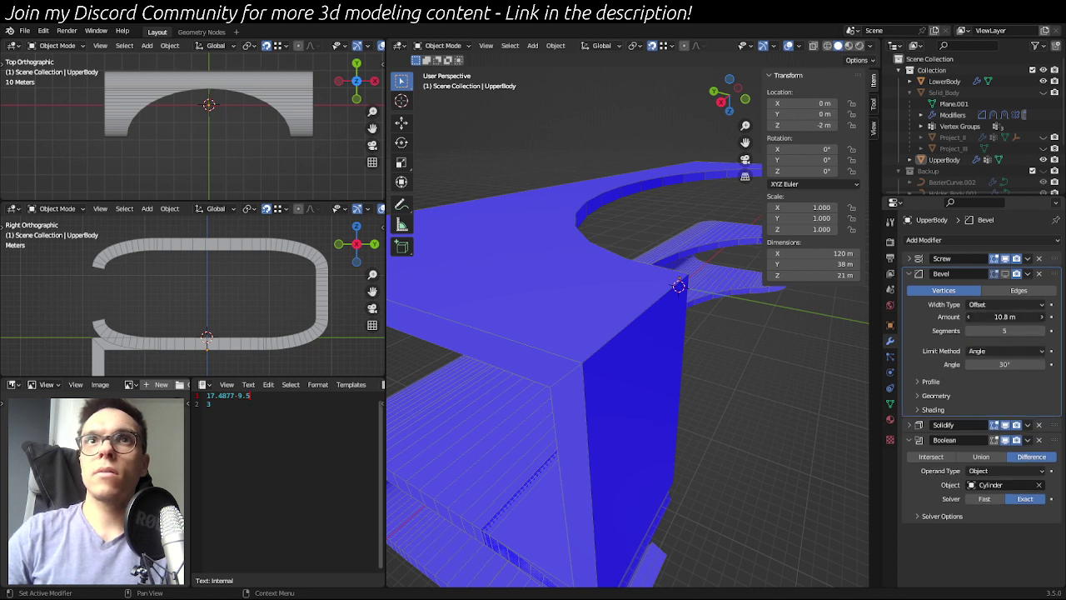
click(999, 354)
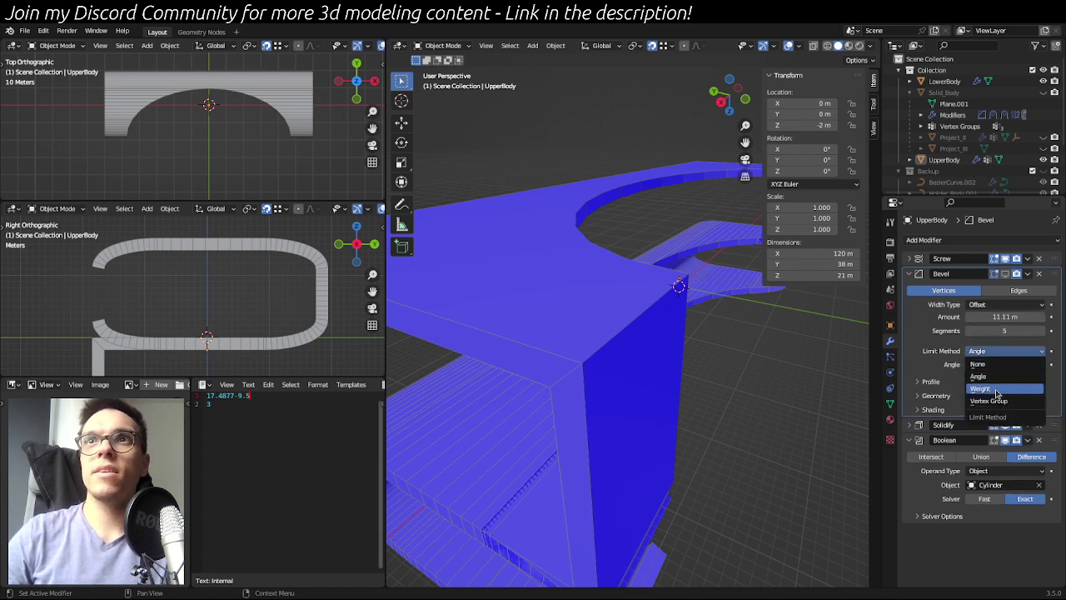
click(997, 388)
click(1008, 352)
click(988, 400)
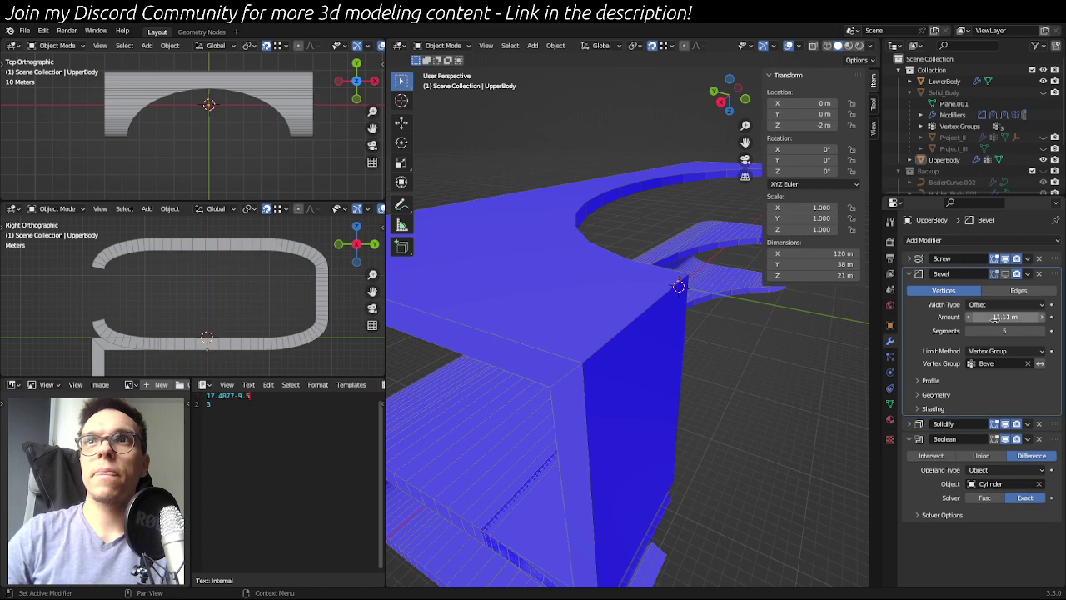
scroll(833, 350, down, 3)
click(1006, 276)
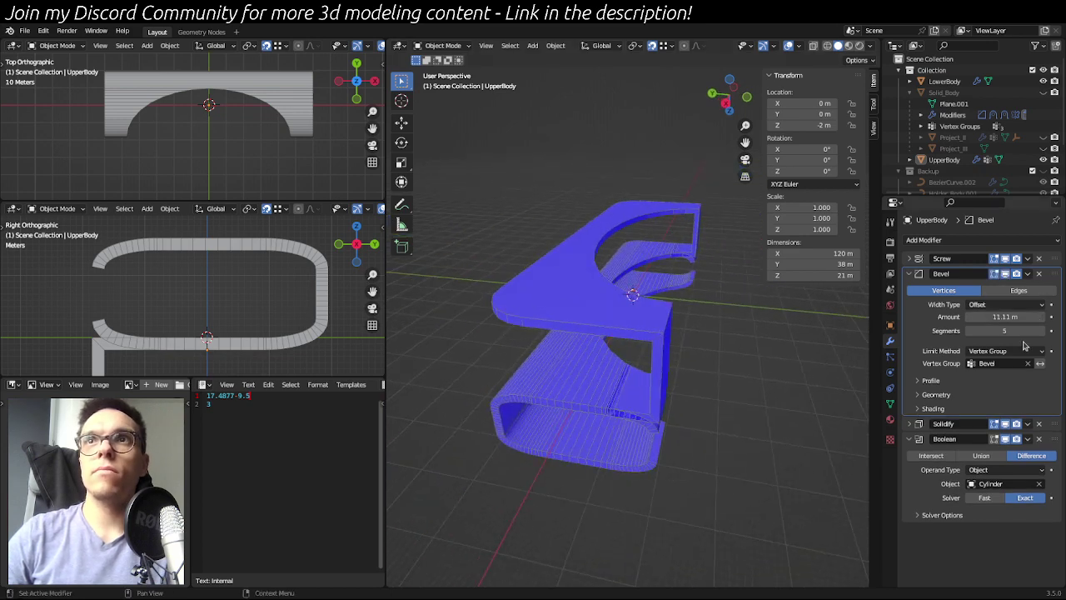
- Limit the Bevel by Angle and move the Boolean modifier between Screw and Bevel in the UpperBody's stack
click(1008, 353)
click(992, 376)
middle_drag(633, 283, 833, 347)
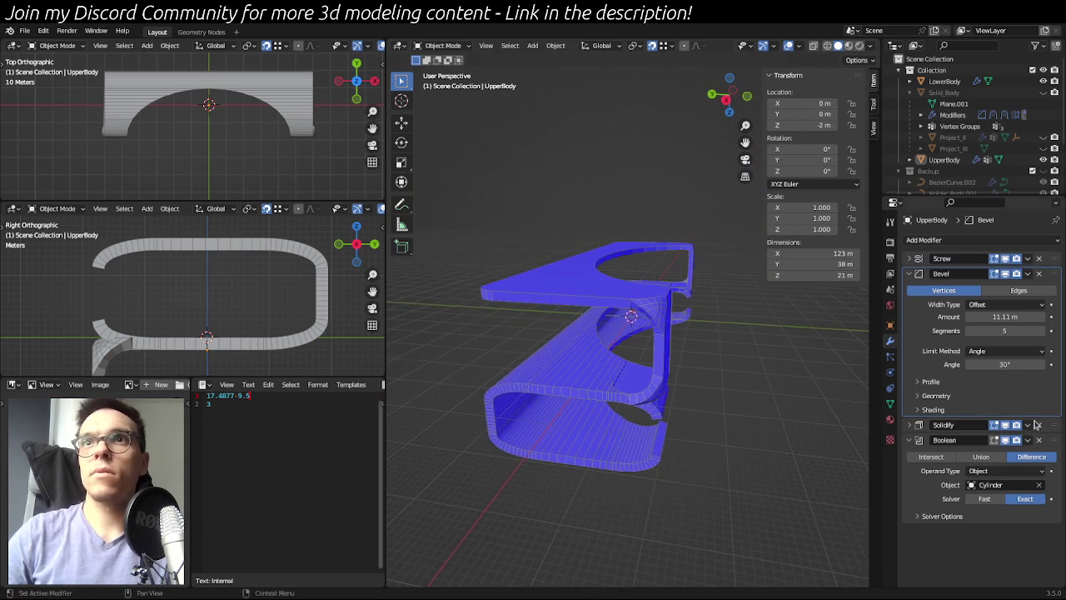
drag(1043, 440, 1041, 274)
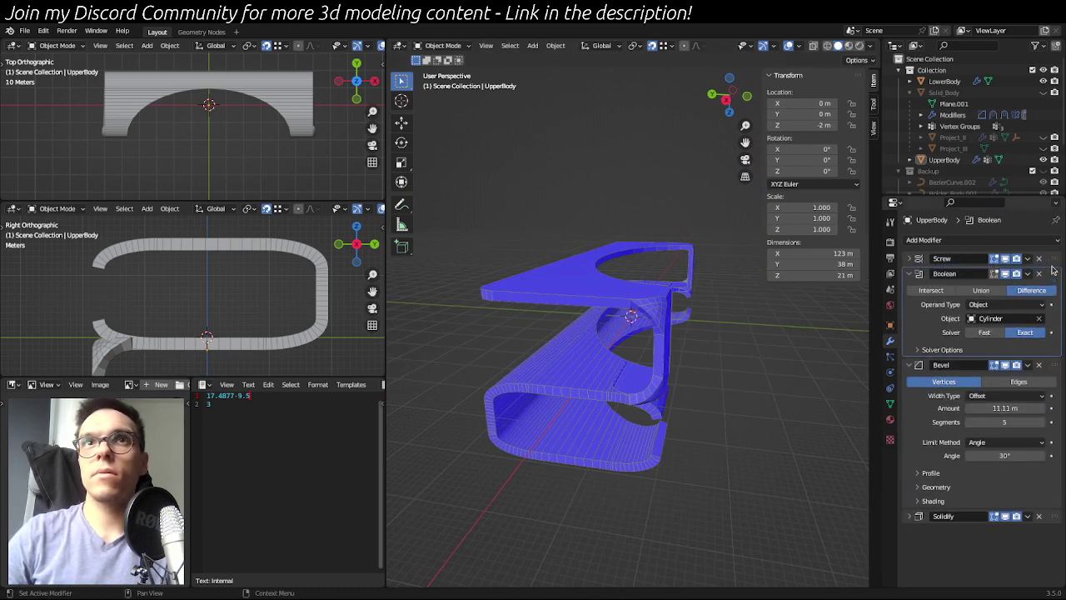
middle_drag(733, 374, 666, 350)
- Try the Bevel in Edges mode, then return it to Vertices mode limited to the Bevel vertex group
click(1020, 380)
middle_drag(799, 387, 833, 402)
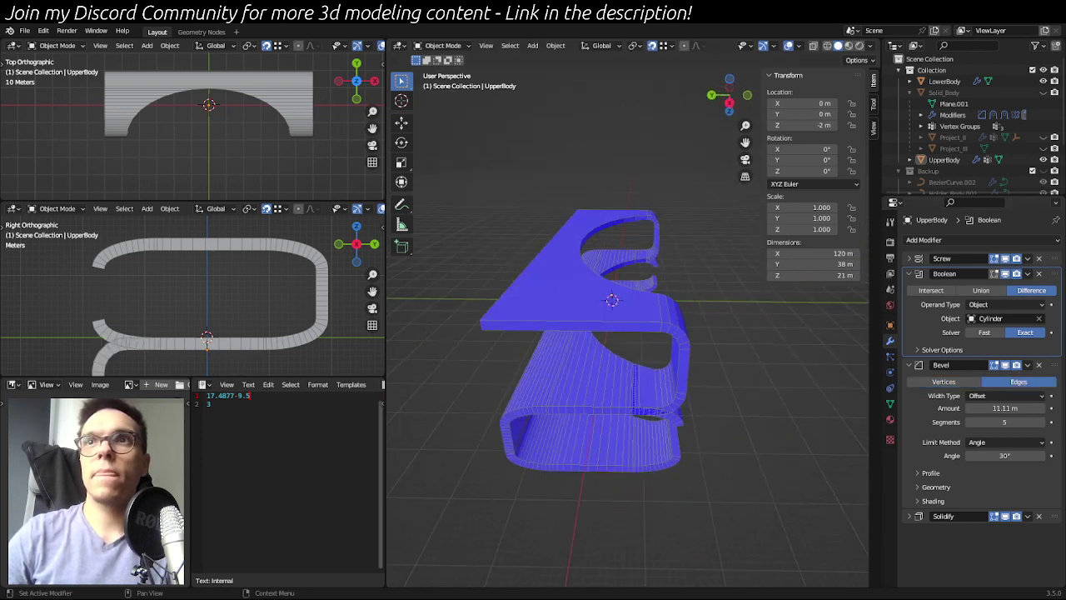
click(947, 382)
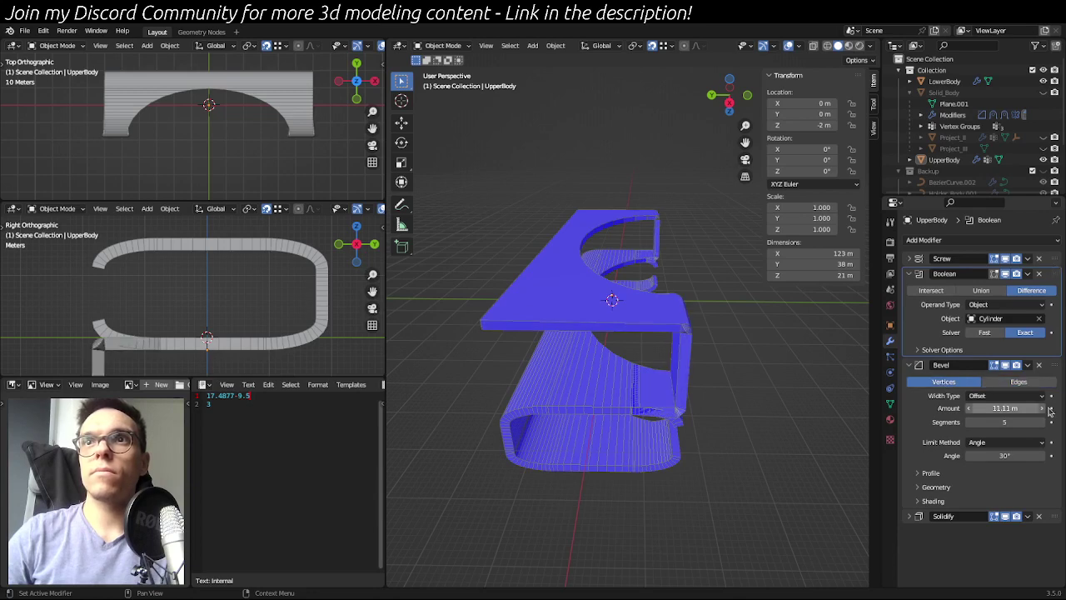
click(1006, 442)
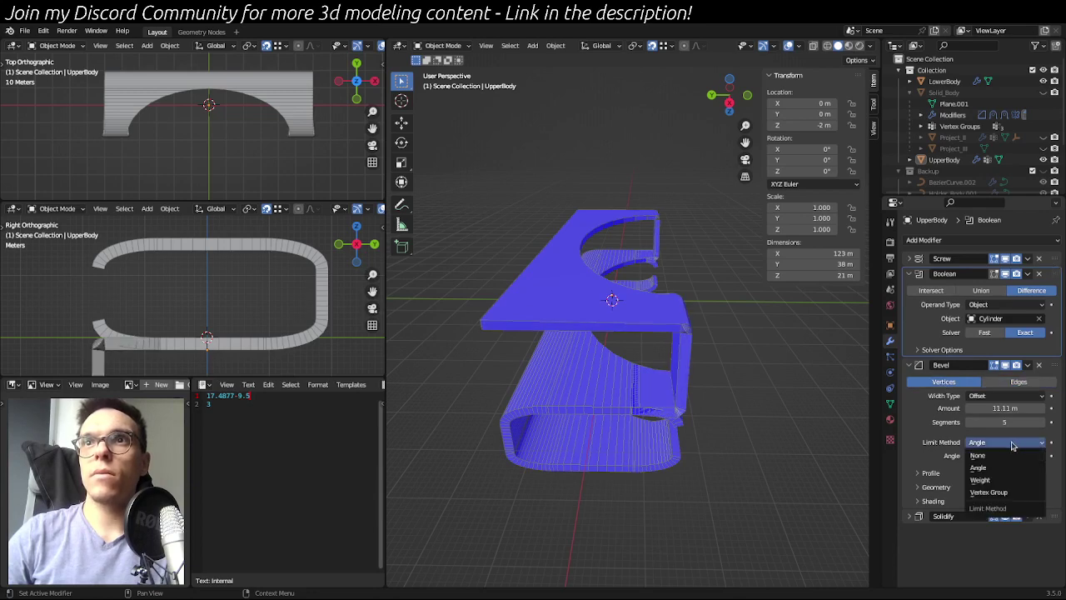
click(987, 500)
click(1010, 454)
- Examine the UpperBody's rounded corners and cylinder cut from several angles, comparing Object Mode with Edit Mode
middle_drag(775, 506, 803, 307)
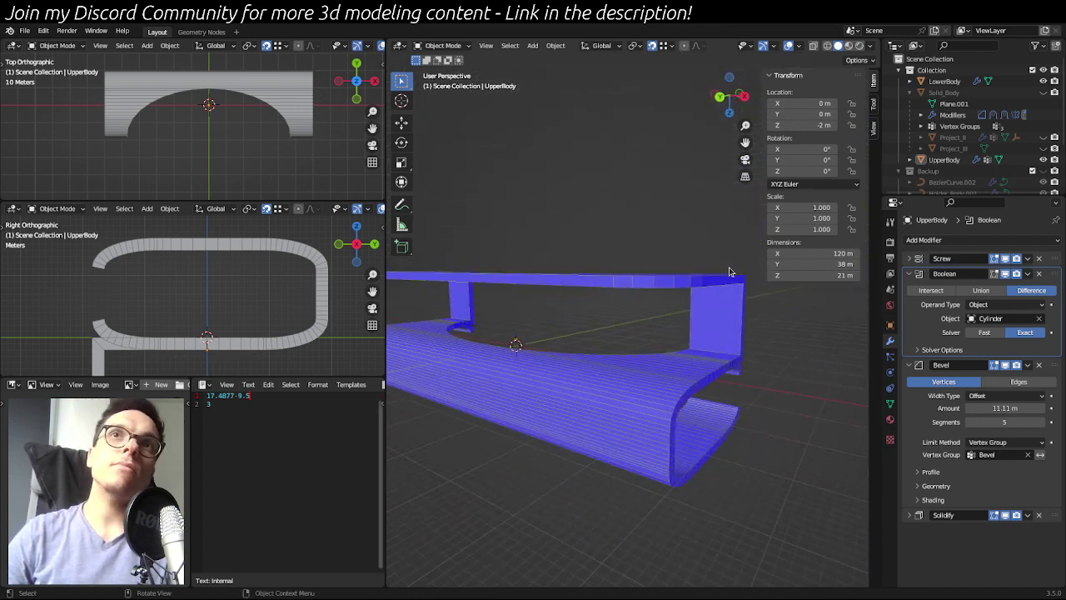
middle_drag(742, 274, 599, 269)
click(621, 326)
key(Tab)
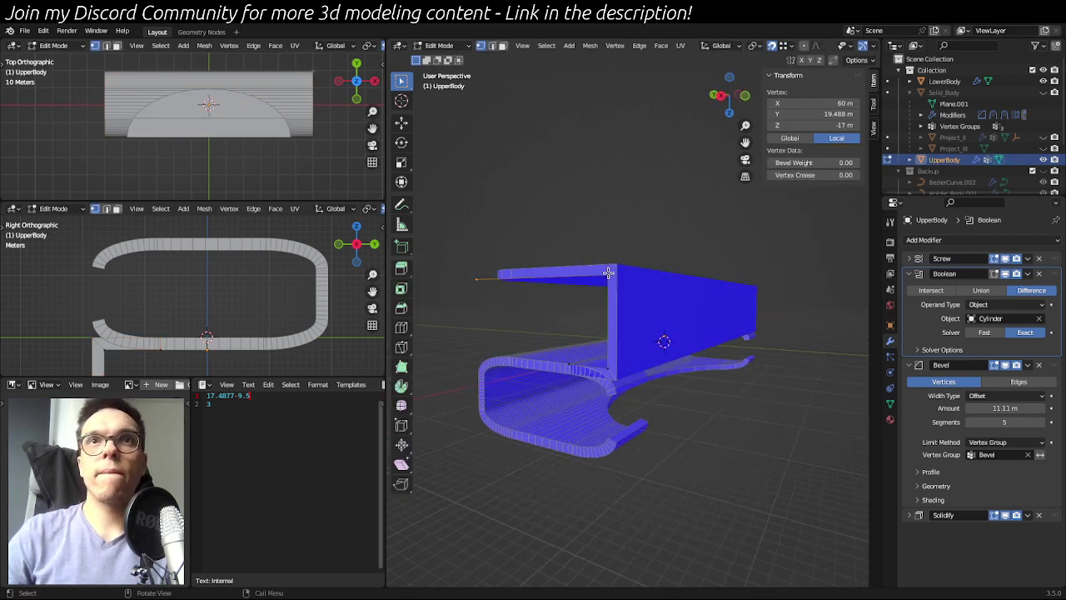
key(Tab)
middle_drag(752, 366, 680, 401)
middle_drag(827, 418, 722, 467)
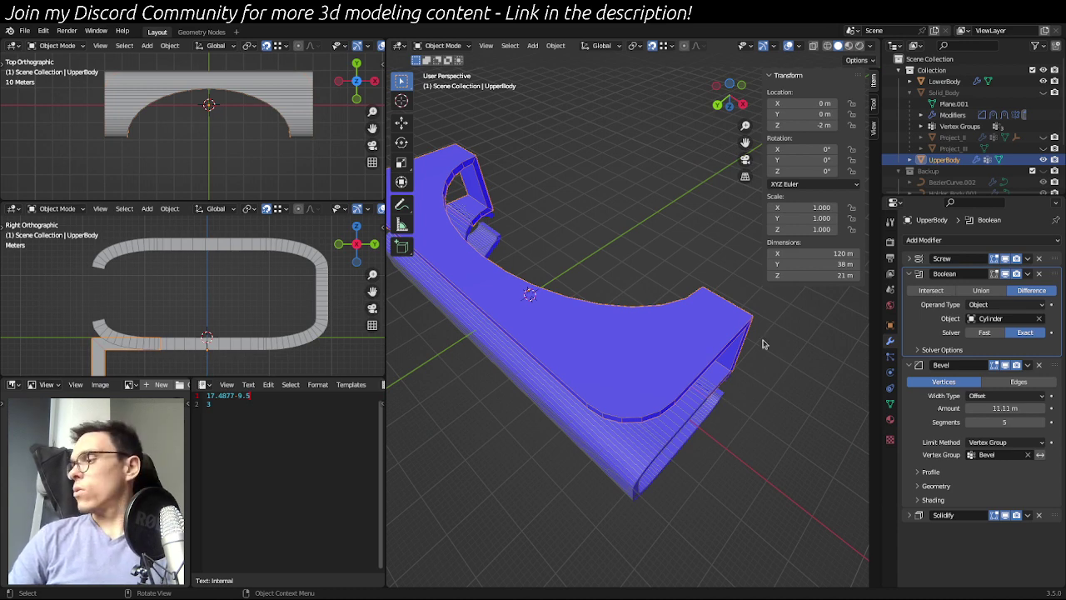
middle_drag(699, 388, 744, 406)
key(Tab)
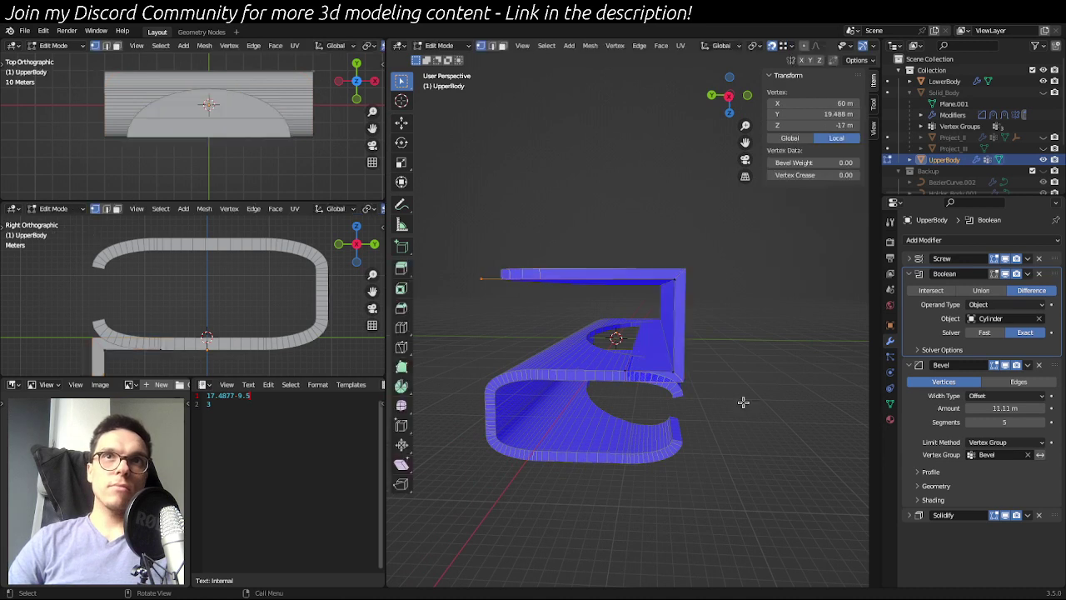
- Inspect the vertices of the UpperBody's profile in Edit Mode and the resulting bevelled shape from several angles in Object Mode
click(675, 280)
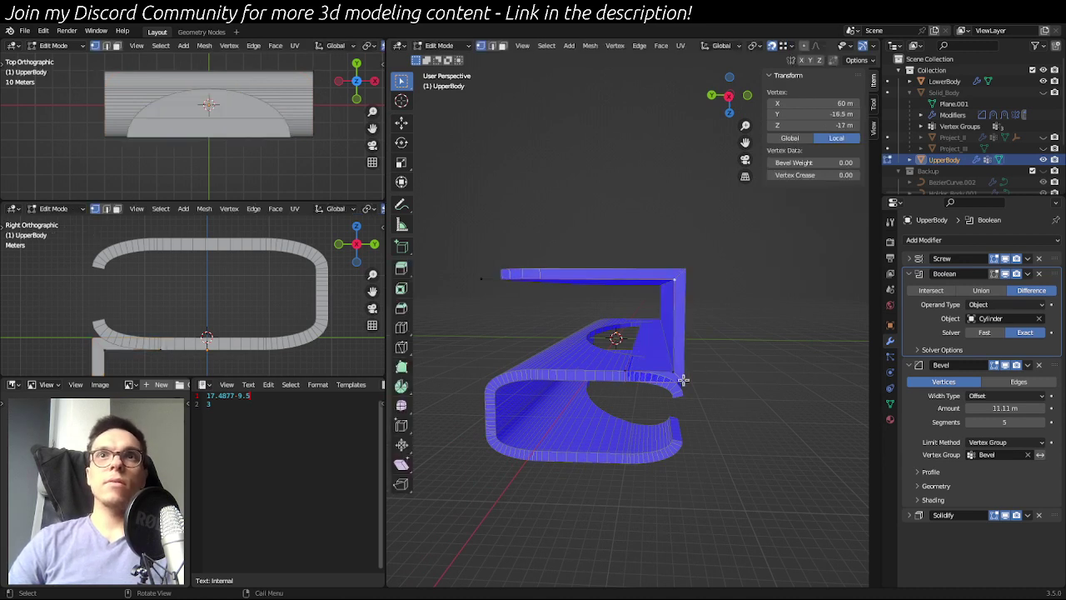
click(726, 354)
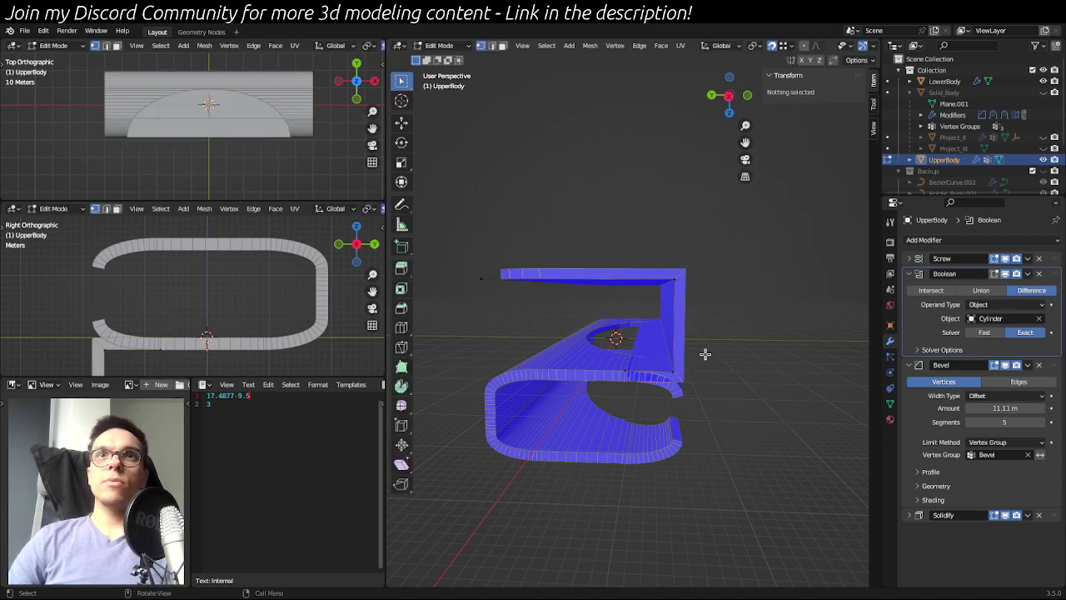
click(669, 370)
click(674, 280)
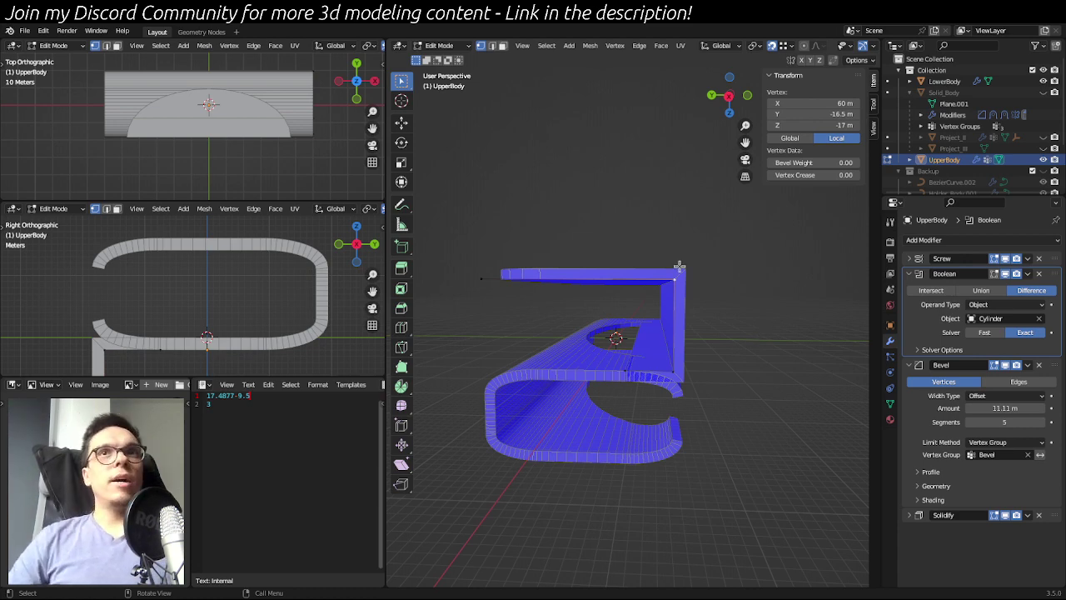
key(Tab)
middle_drag(564, 195, 577, 252)
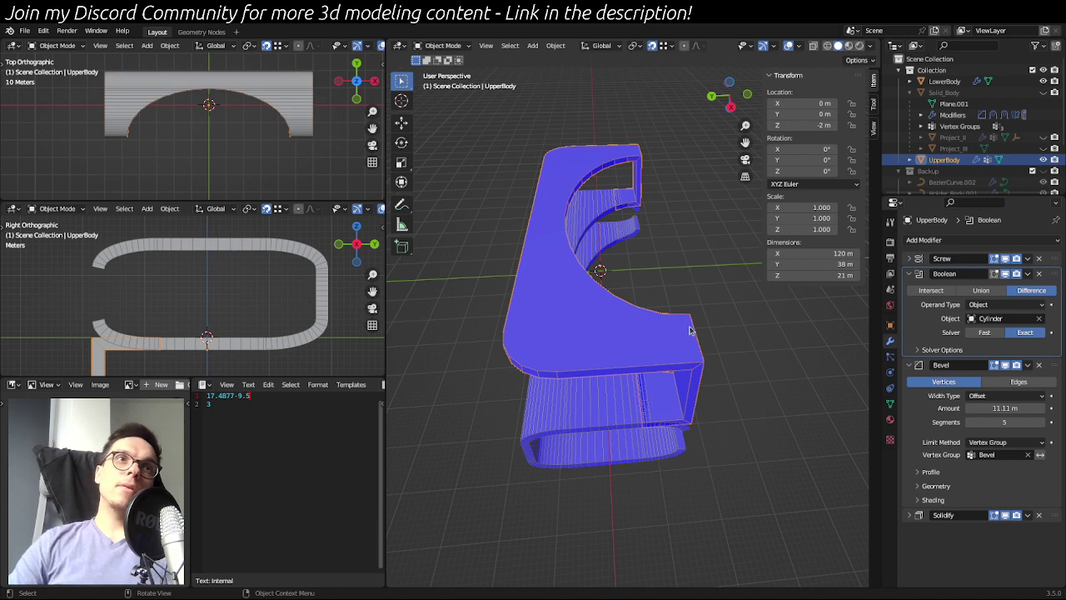
click(749, 361)
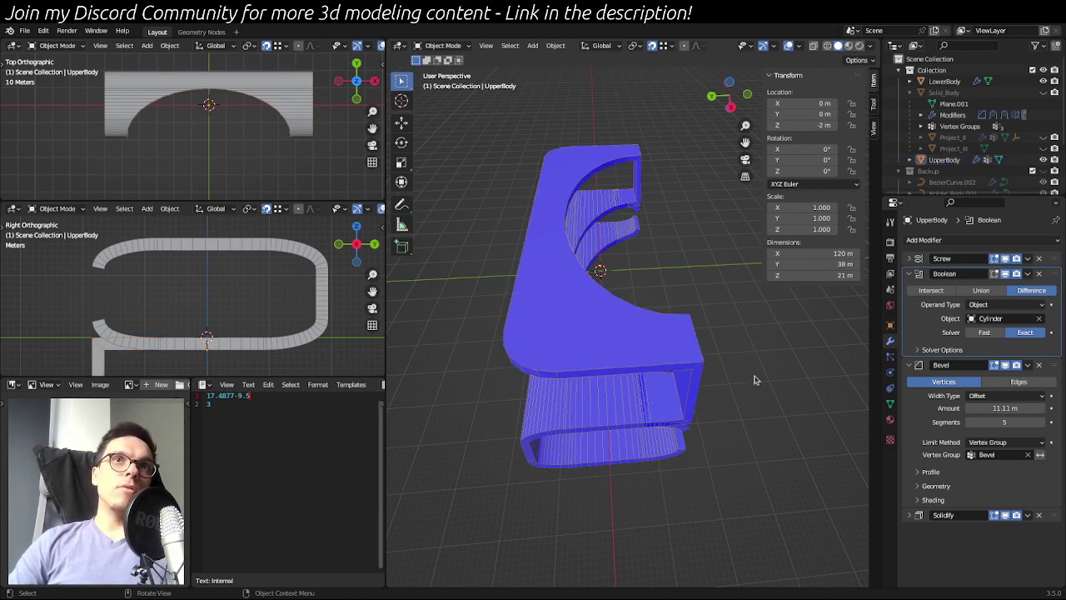
mouse_move(690, 278)
middle_down()
mouse_move(729, 227)
mouse_move(752, 276)
mouse_move(746, 321)
mouse_move(712, 325)
mouse_move(681, 288)
mouse_move(699, 274)
middle_up()
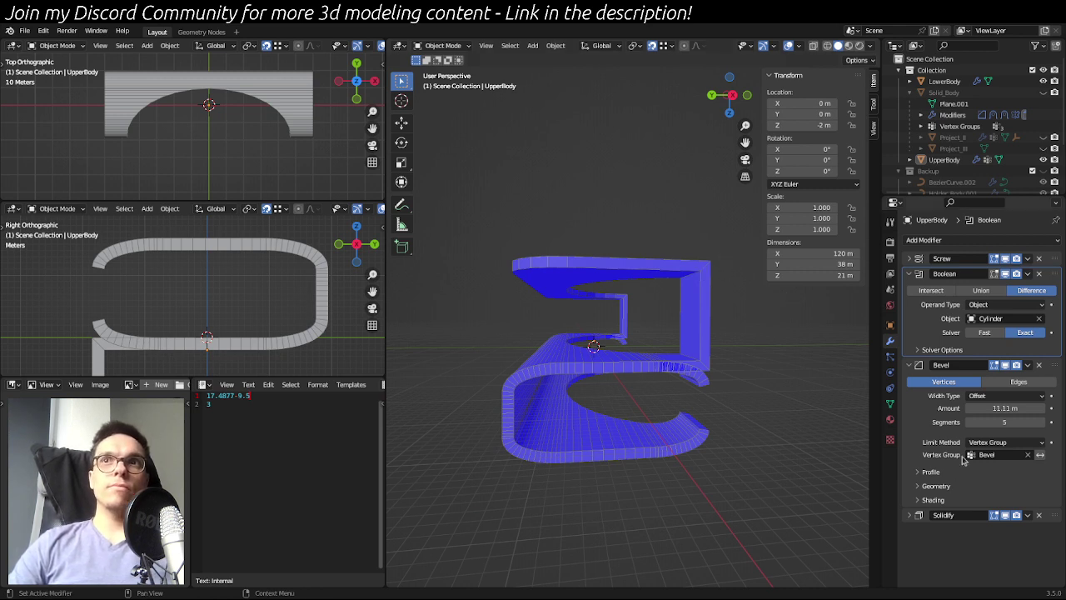
click(701, 316)
middle_drag(751, 408, 900, 344)
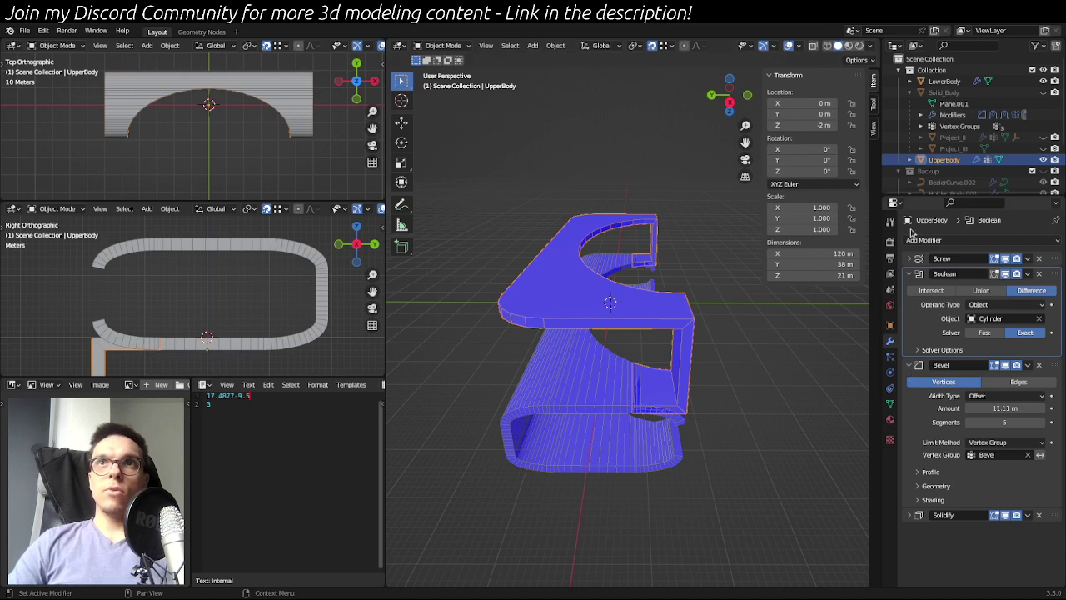
click(733, 439)
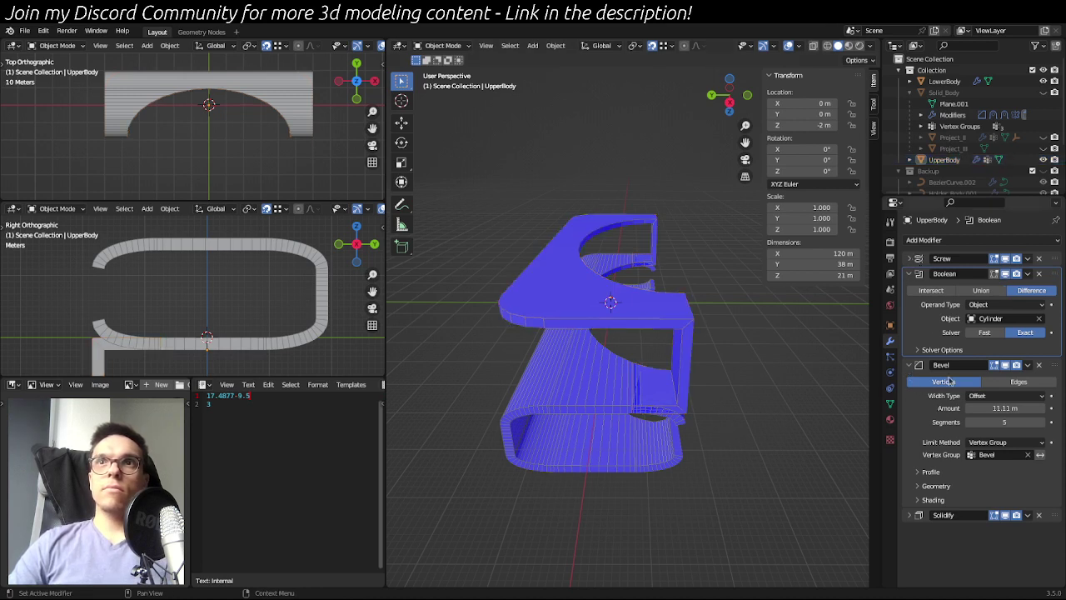
- Set the thickness of the UpperBody's Solidify modifier to 2.5 m
click(918, 515)
scroll(999, 467, down, 3)
double_click(1016, 434)
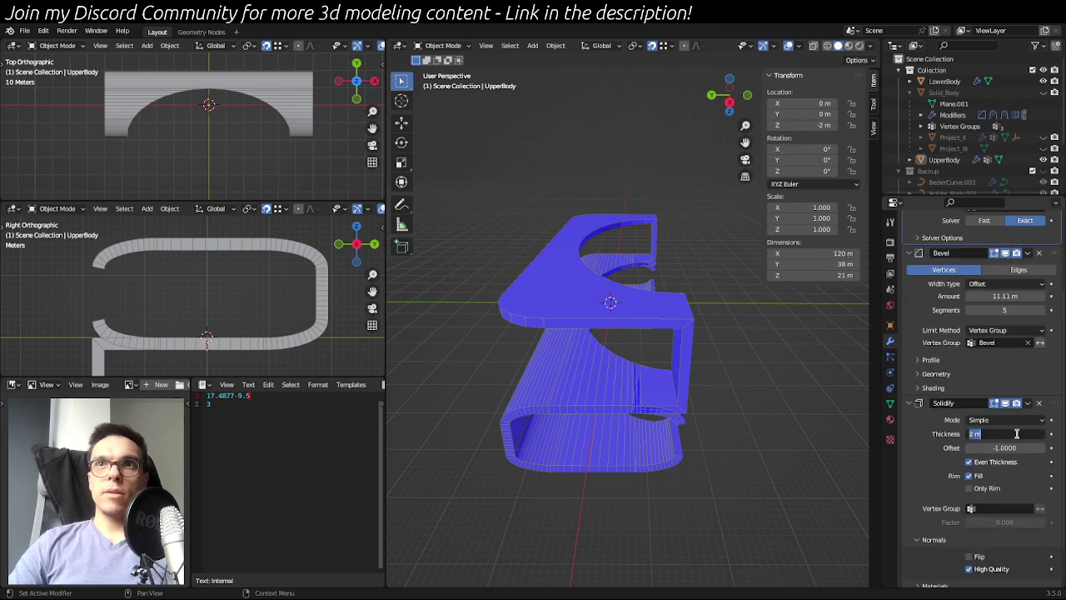
text(2.5)
key(Return)
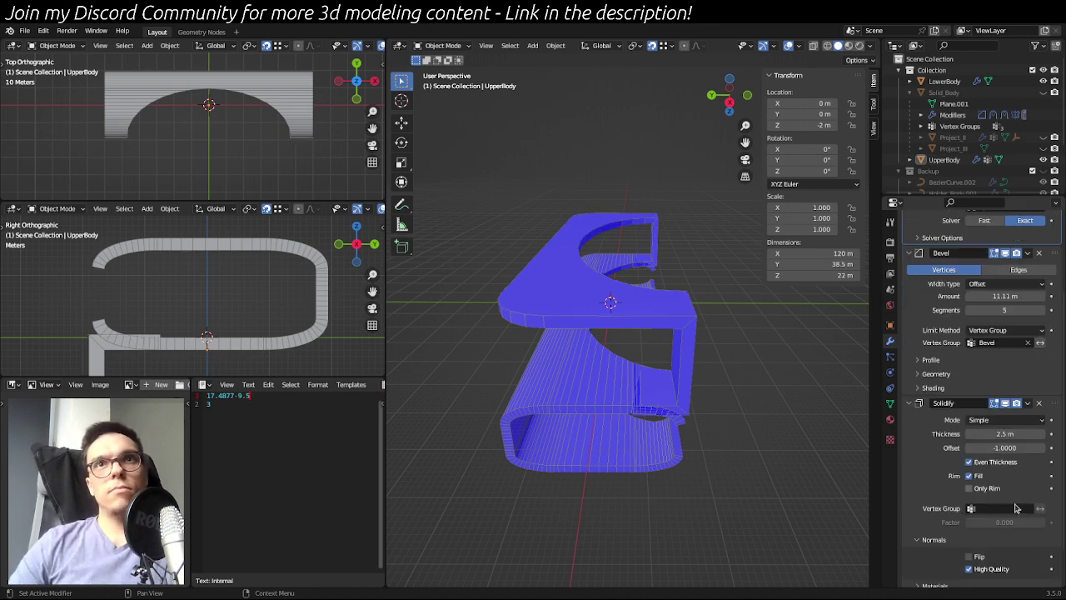
- Move the UpperBody -0.5 m along the global Z axis
middle_drag(688, 290, 701, 338)
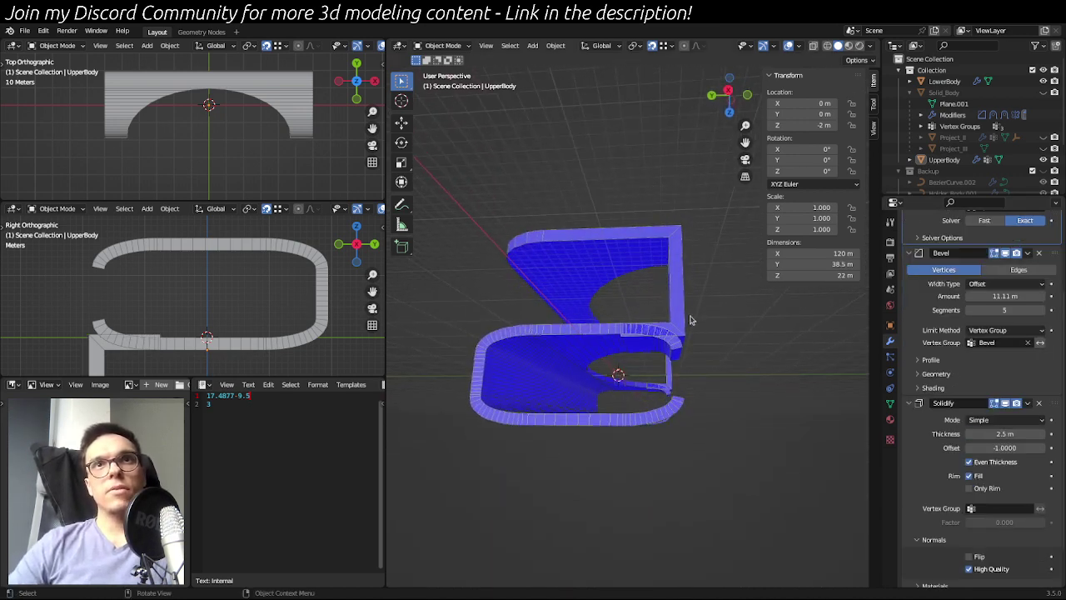
click(683, 310)
text(gz)
text(-0.5)
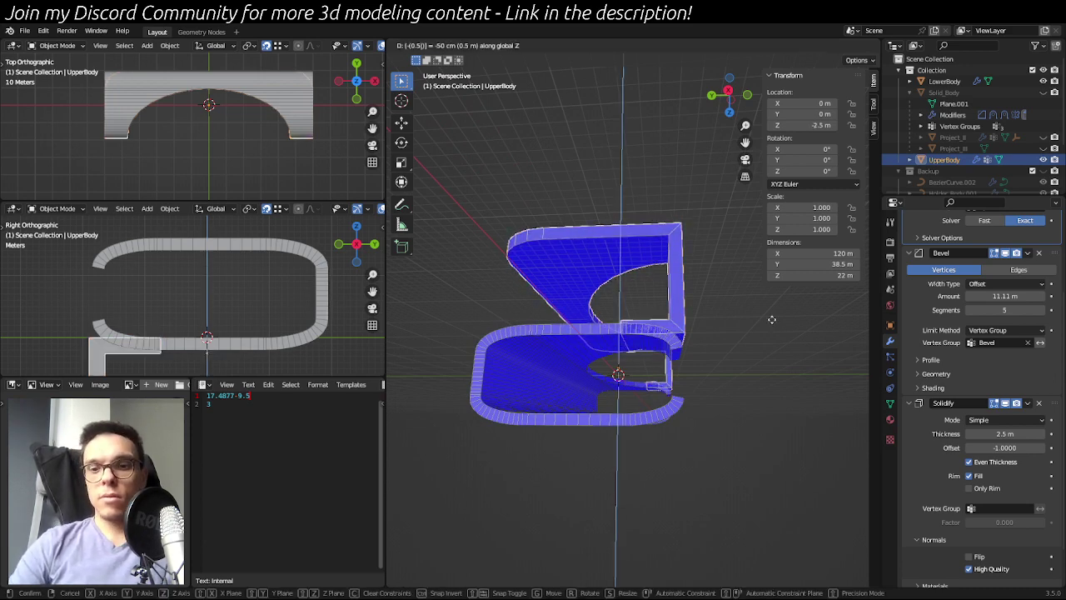
key(Return)
- Set the thickness of the LowerBody's Solidify modifier to 2.5 m
click(698, 338)
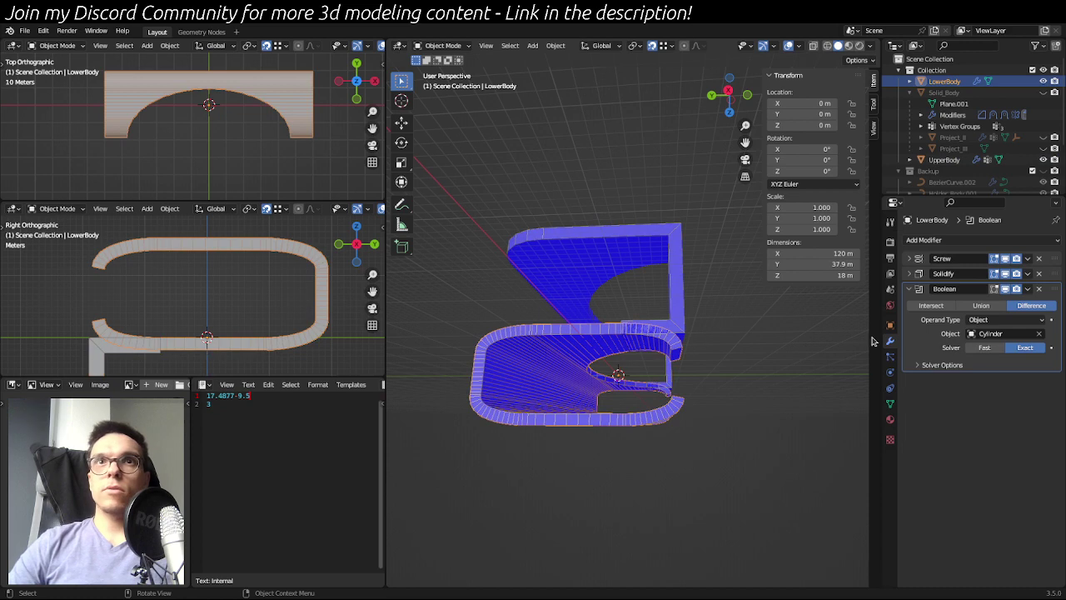
click(909, 274)
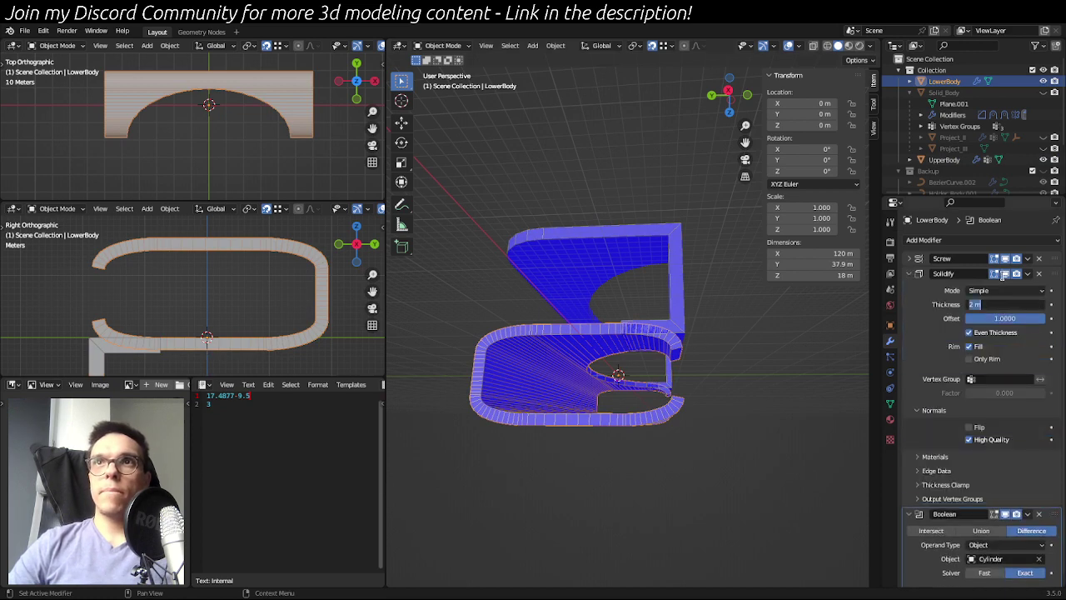
click(754, 432)
middle_drag(755, 432, 787, 334)
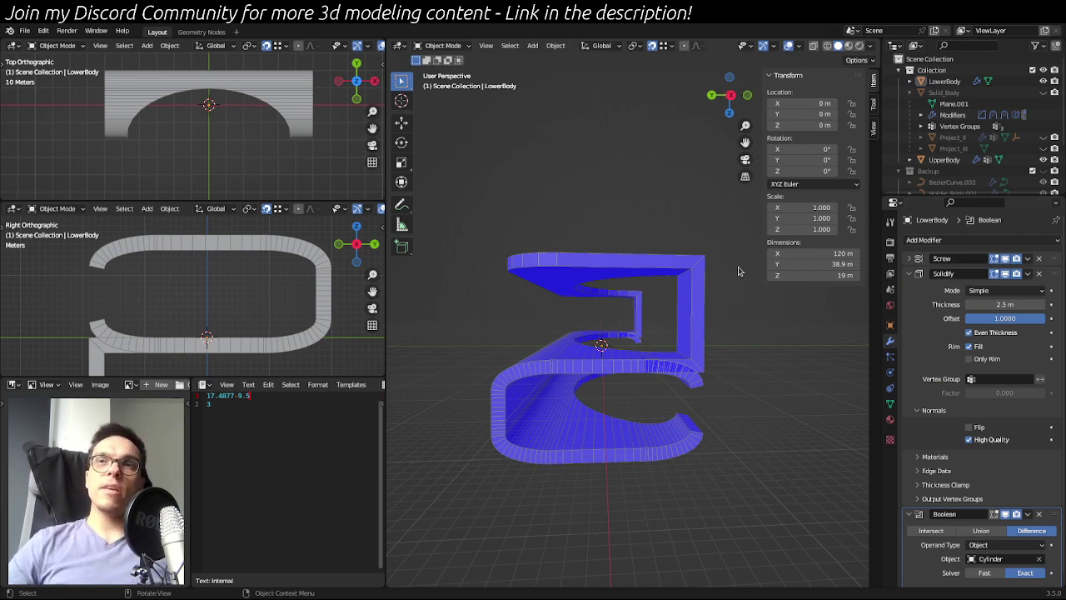
- Examine from several angles how the thickened UpperBody meets the LowerBody, including the junction and the cut ends
click(545, 271)
middle_drag(545, 271, 586, 337)
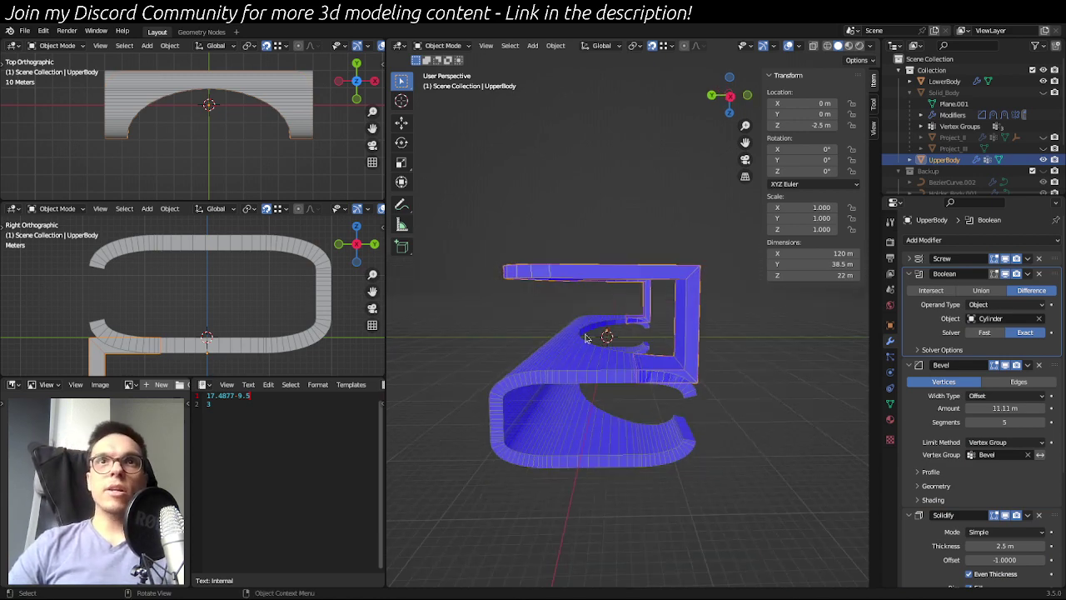
click(737, 426)
middle_drag(738, 427, 503, 404)
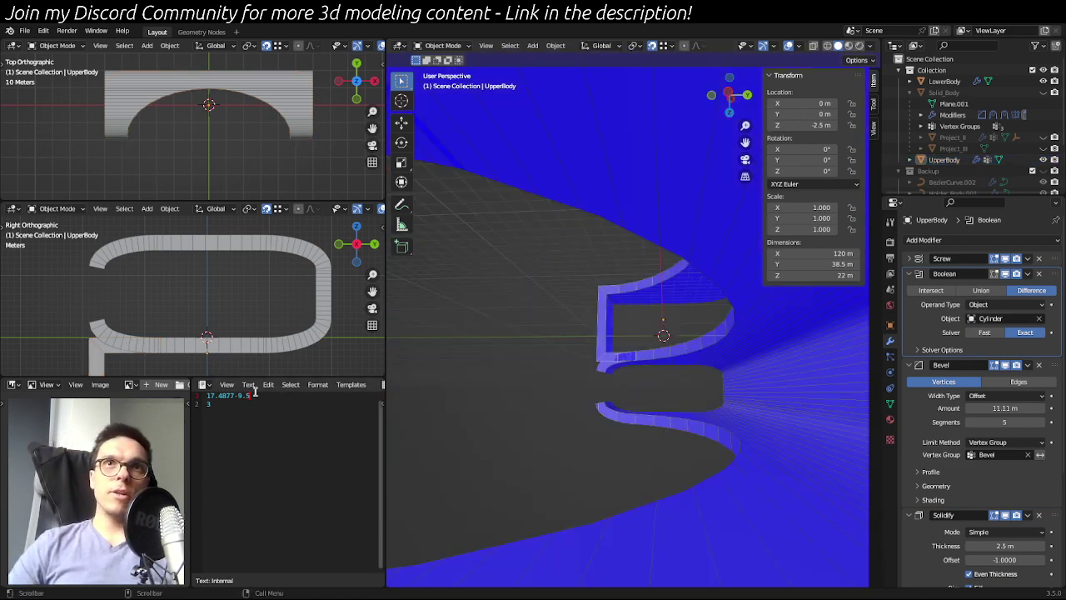
scroll(584, 360, down, 5)
middle_drag(584, 360, 773, 373)
middle_drag(531, 330, 678, 369)
scroll(679, 383, up, 5)
middle_drag(696, 409, 762, 353)
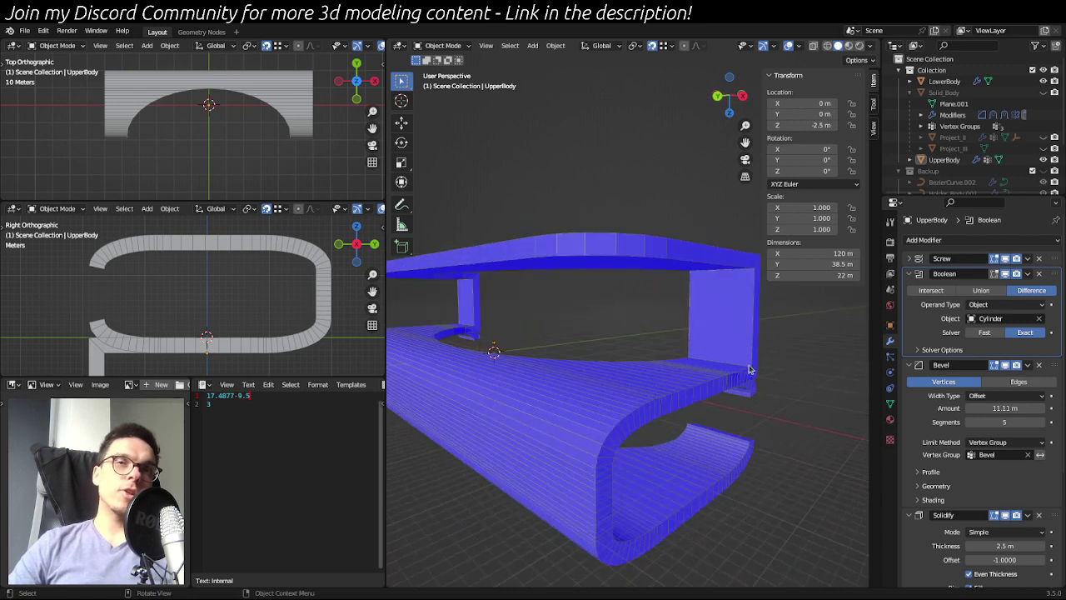
middle_drag(758, 403, 680, 384)
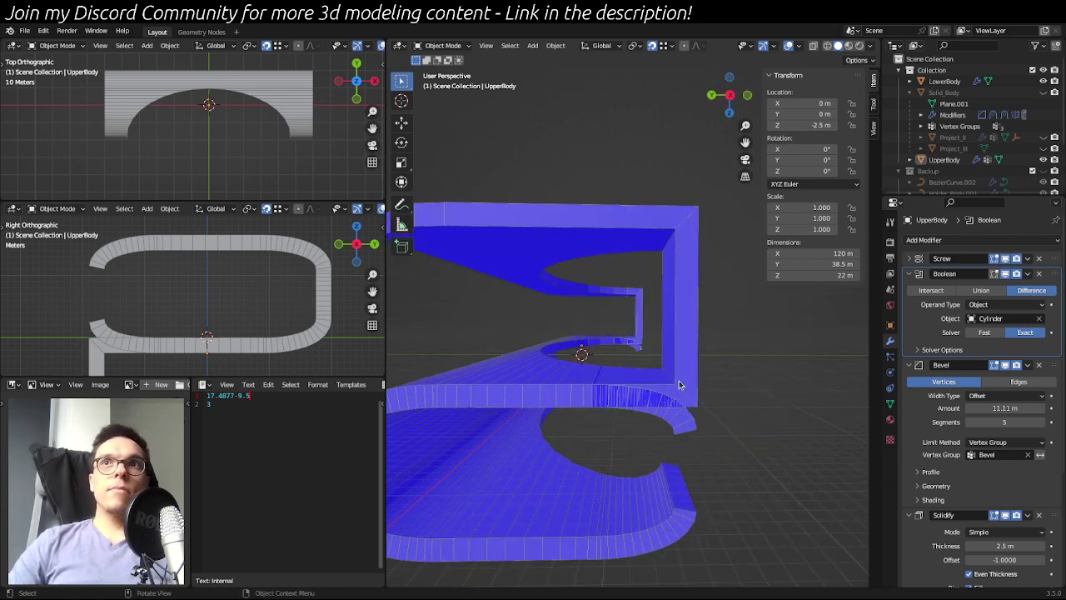
scroll(701, 357, down, 3)
- Try a thickness of 5 m on the LowerBody's Solidify modifier
click(532, 368)
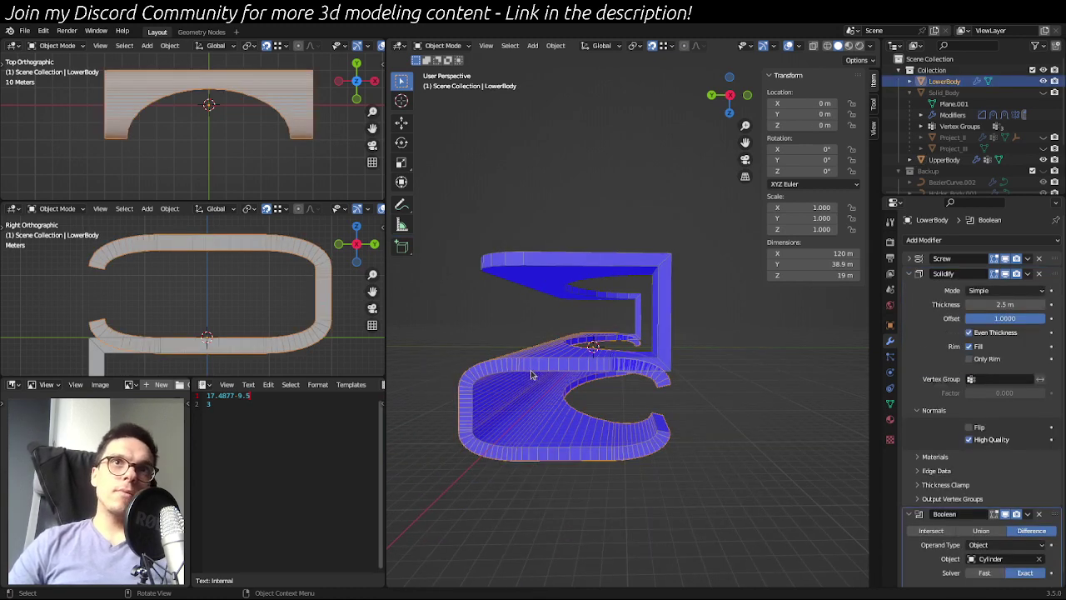
click(717, 426)
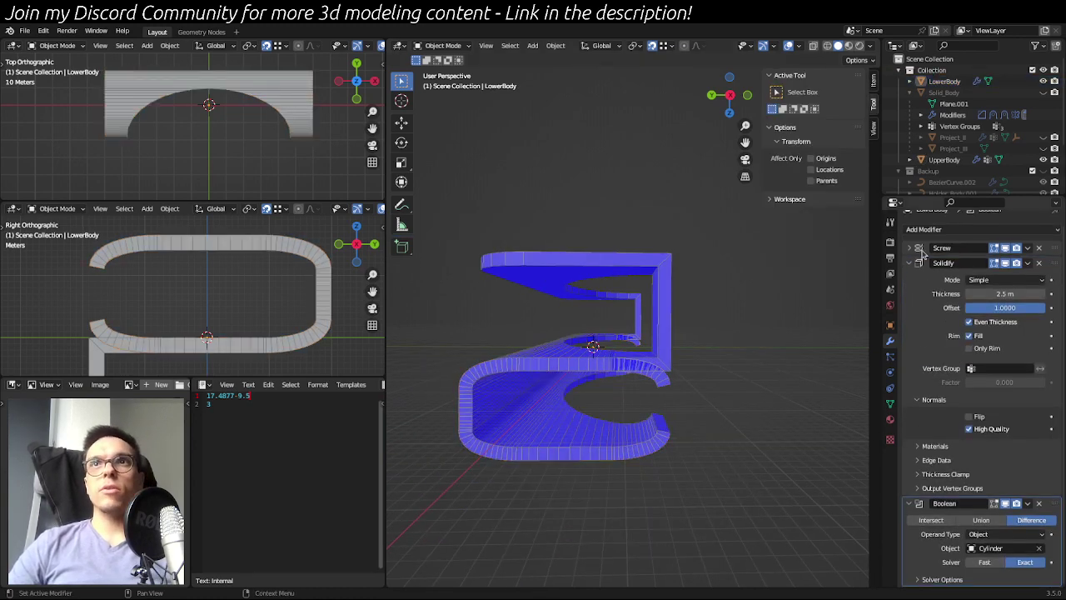
click(978, 290)
text(5)
key(Return)
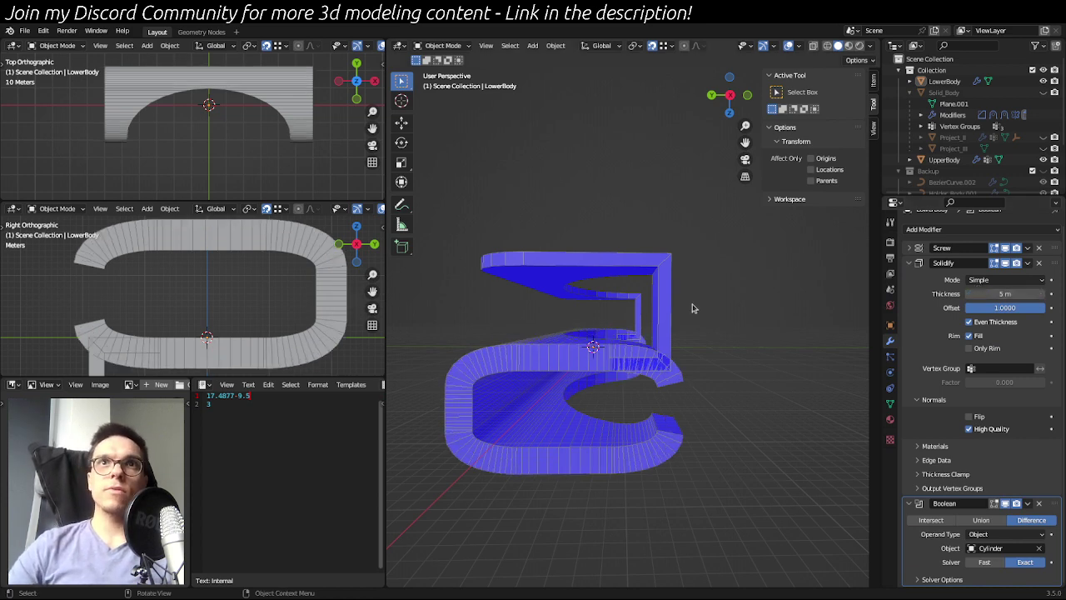
- Move the UpperBody 2.5 m in the negative direction along the global Z axis
click(662, 292)
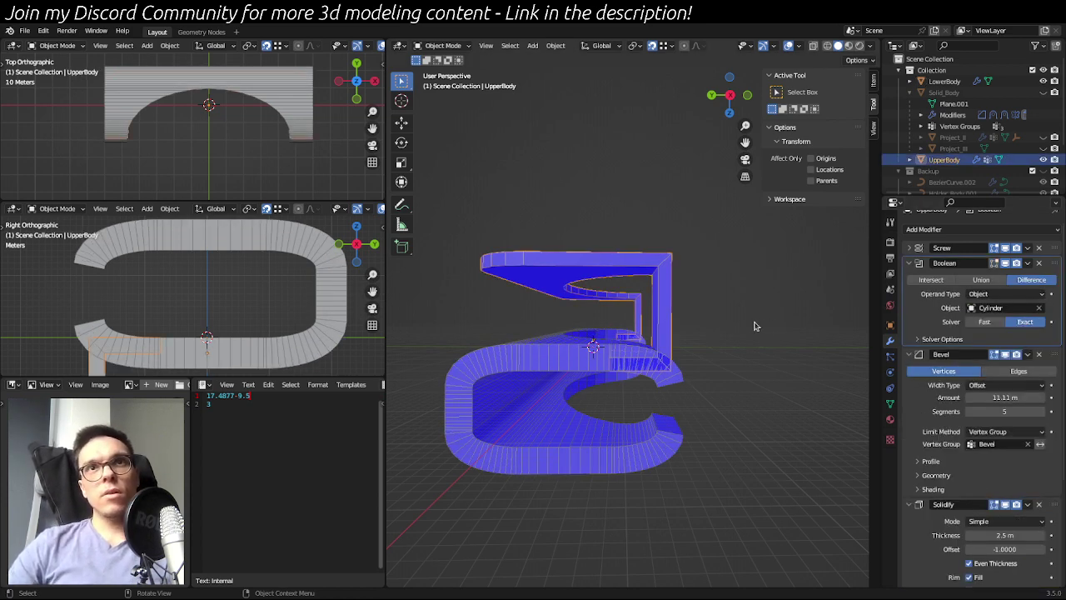
text(gz)
text(2.5)
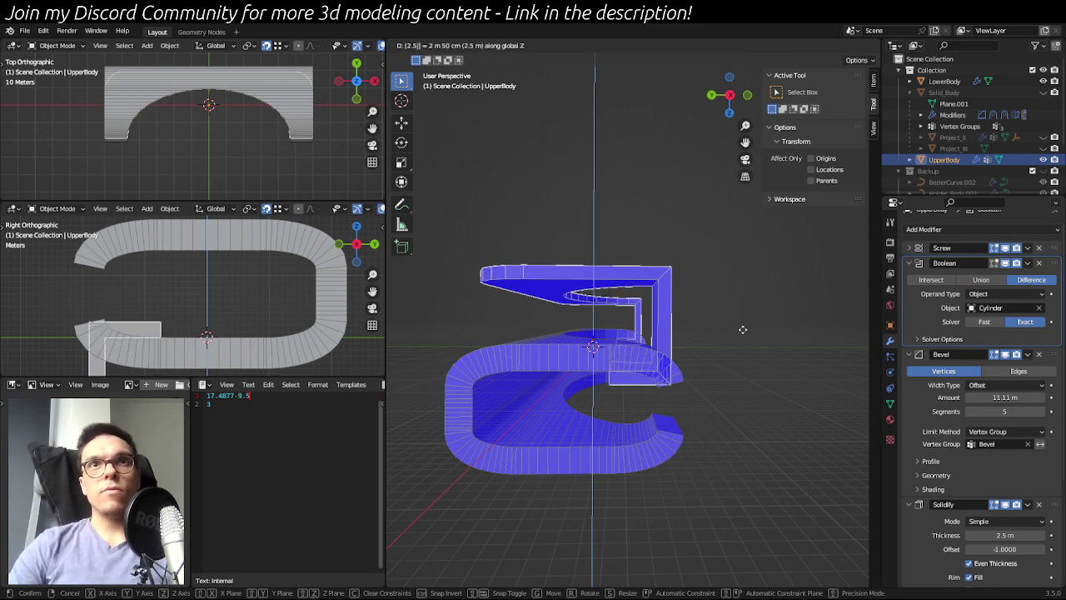
key(Return)
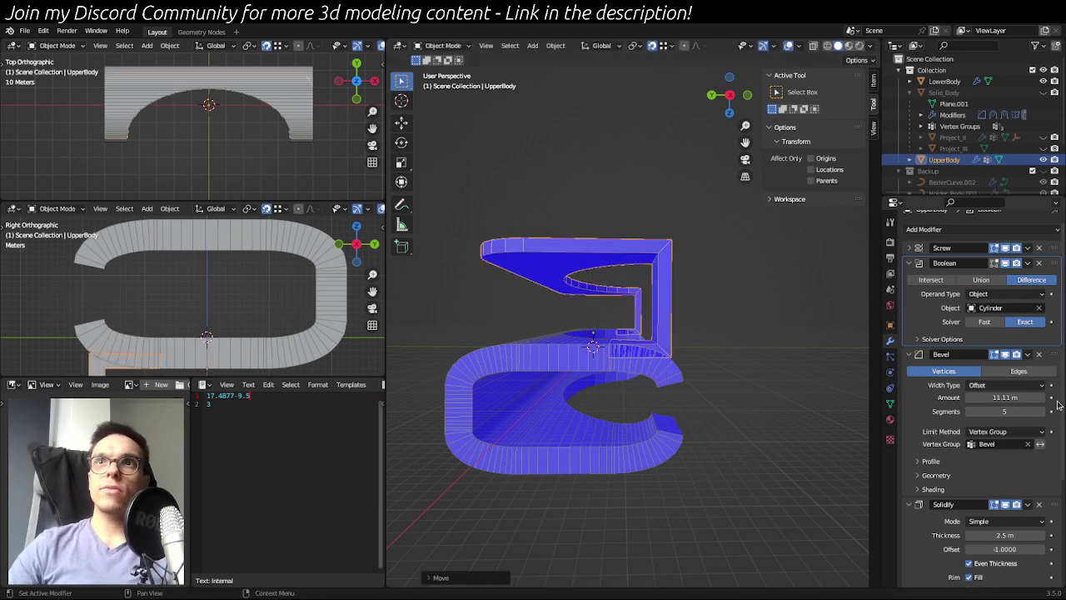
- Try a thickness of 5 m on the UpperBody's Solidify modifier
scroll(958, 287, down, 5)
click(1003, 399)
text(5)
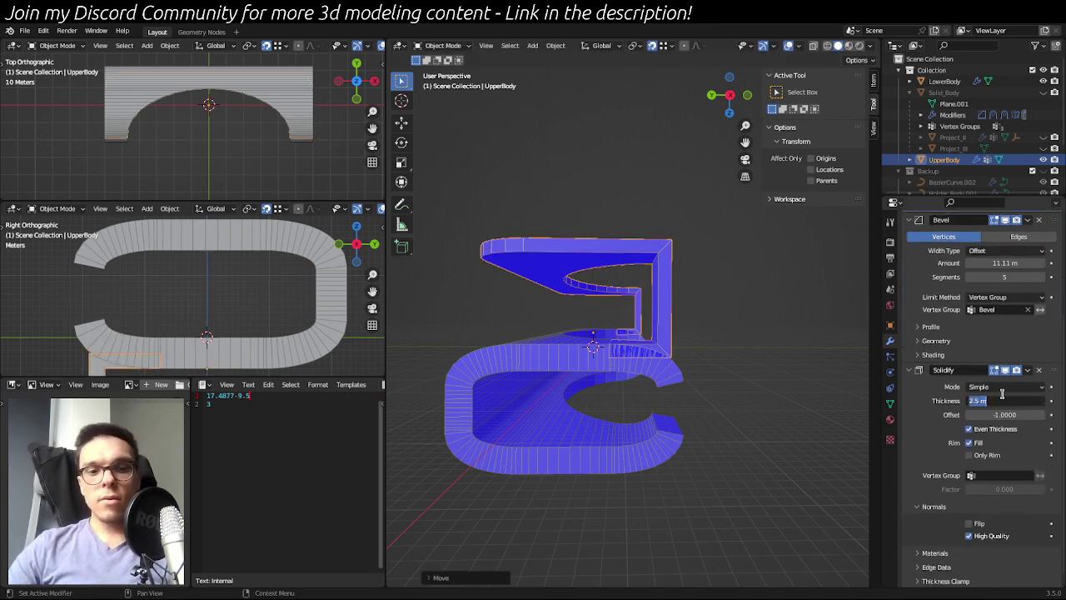
key(Return)
- Undo the 5 m thickness trials on both bodies and the UpperBody's last move along Z
click(846, 355)
middle_drag(846, 356, 699, 350)
key(ctrl+z)
key(ctrl+z)
key(ctrl+z)
key(ctrl+z)
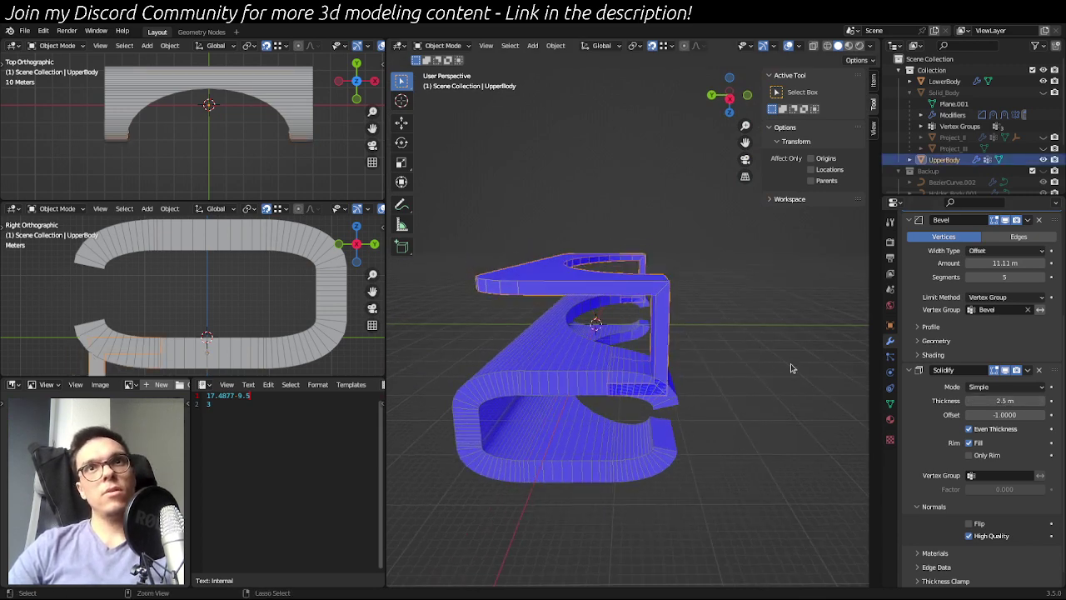
click(836, 380)
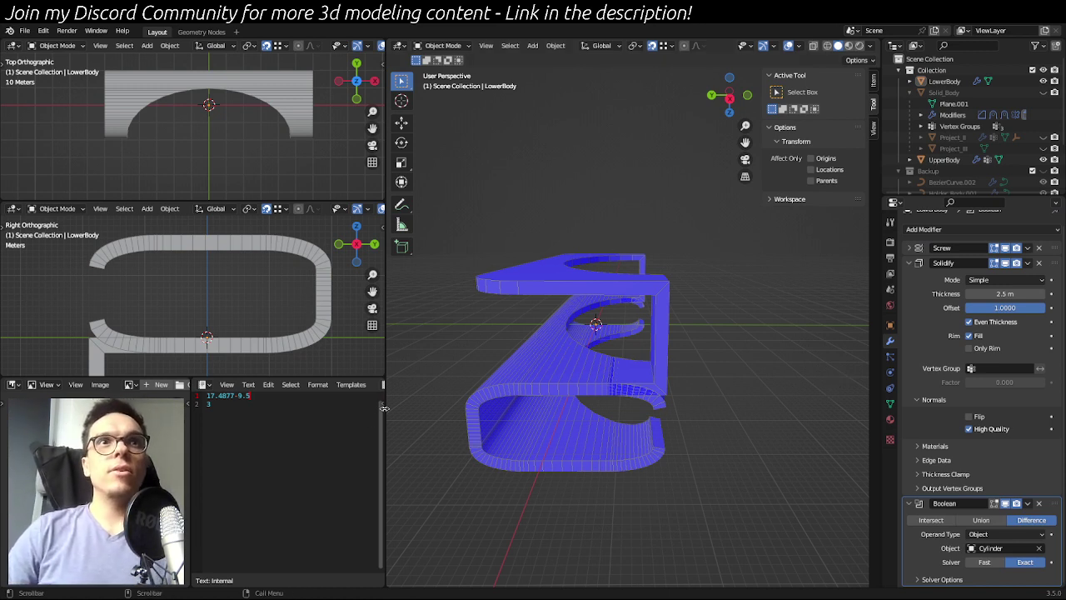
- Review the modifier stacks of the UpperBody and LowerBody, expanding the LowerBody's Screw and Solidify settings
click(562, 284)
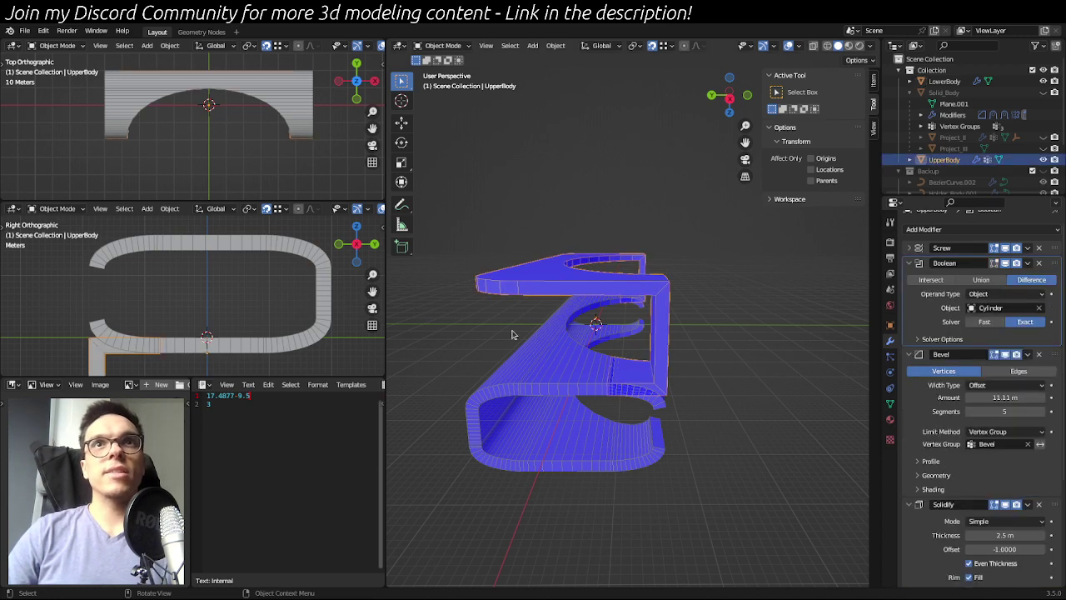
click(565, 400)
click(735, 446)
middle_drag(734, 445, 791, 392)
scroll(667, 425, up, 3)
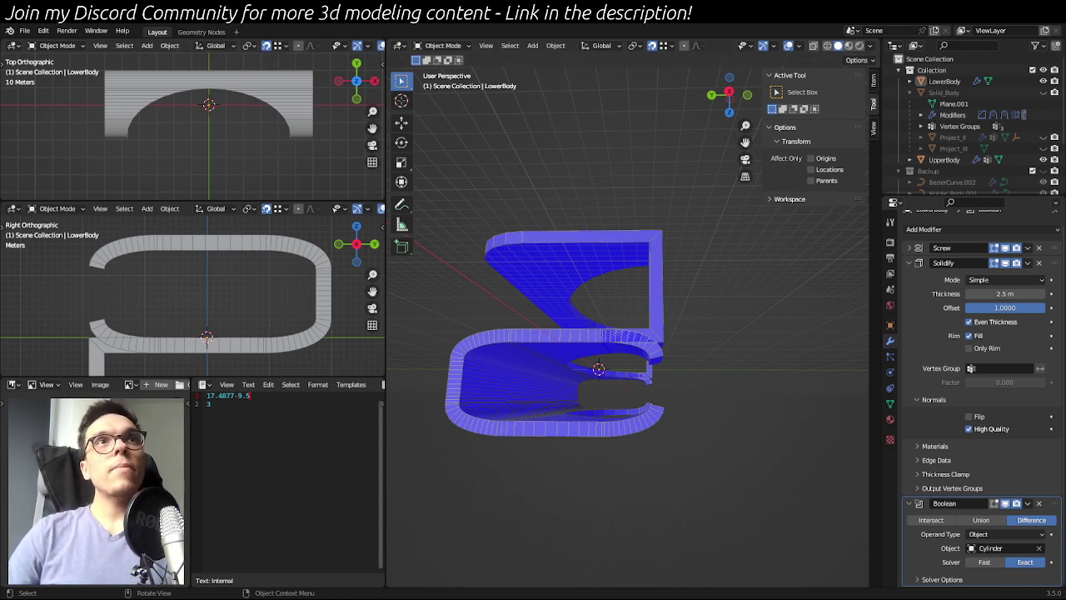
click(923, 323)
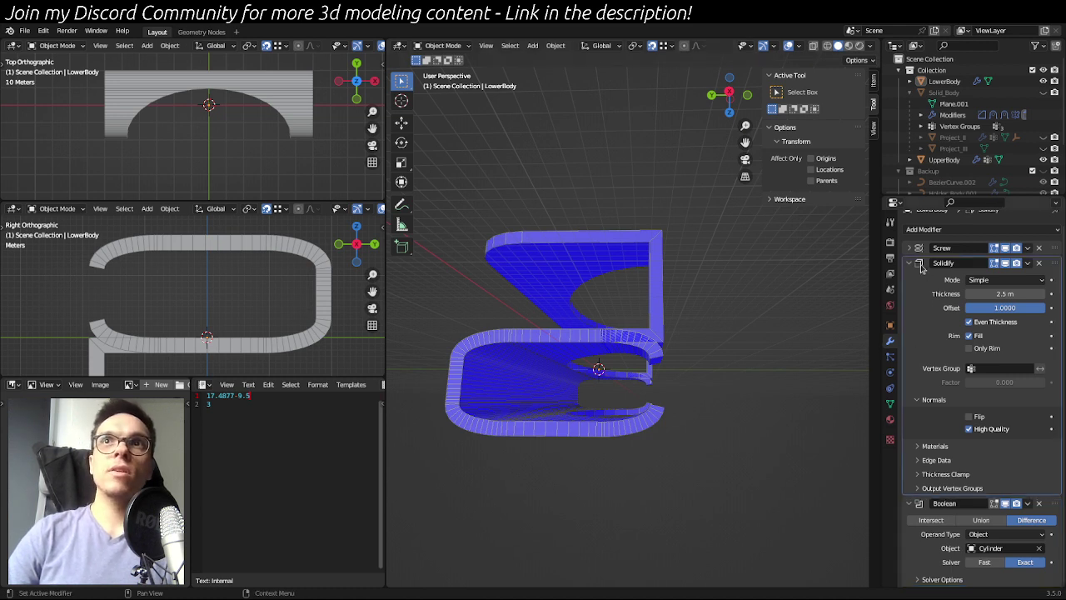
click(910, 262)
click(908, 289)
click(916, 293)
drag(909, 259, 916, 281)
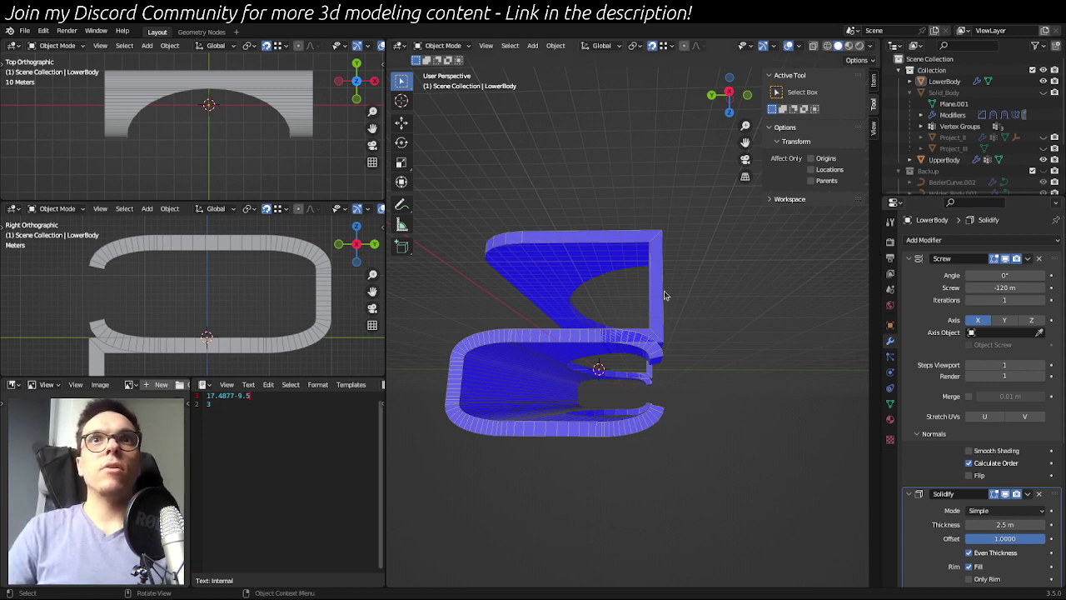
- Review the UpperBody's modifier stack and examine the two-part holder from the opposite side and from above
click(571, 260)
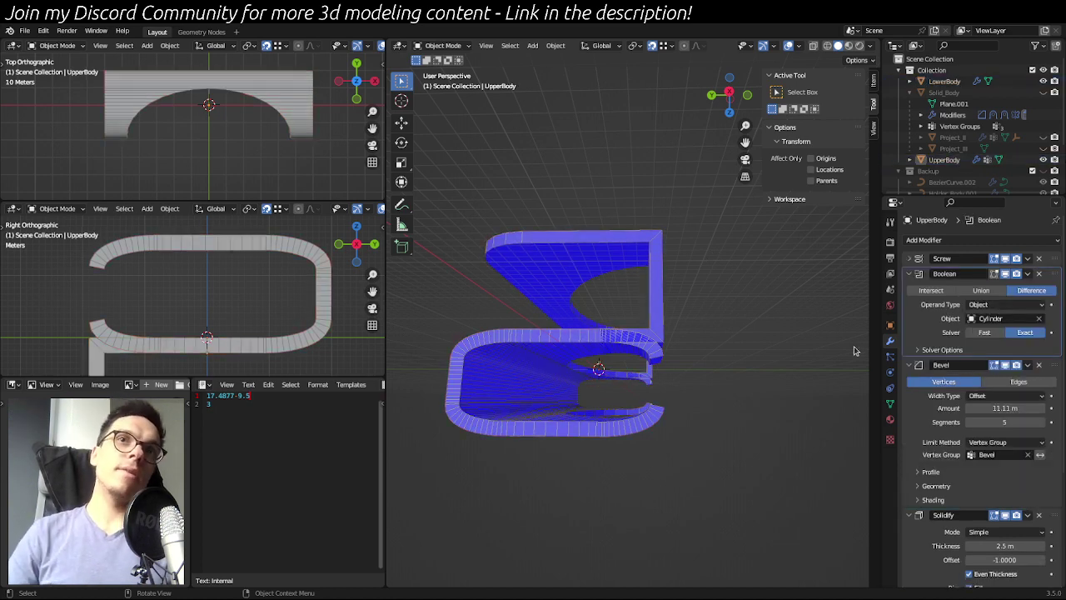
middle_drag(685, 285, 673, 433)
middle_drag(552, 421, 636, 354)
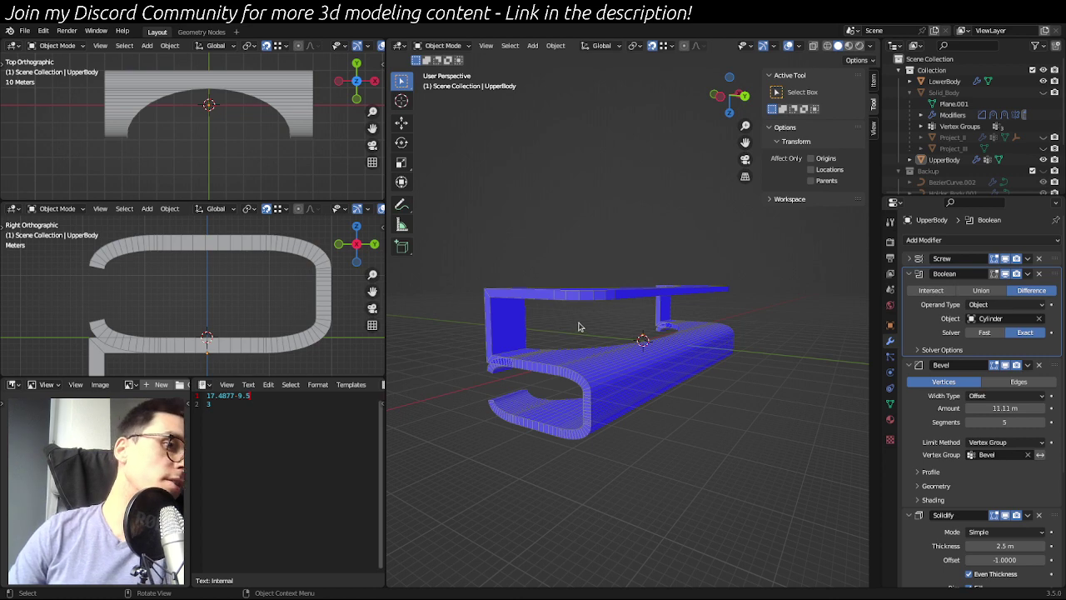
middle_drag(640, 387, 594, 418)
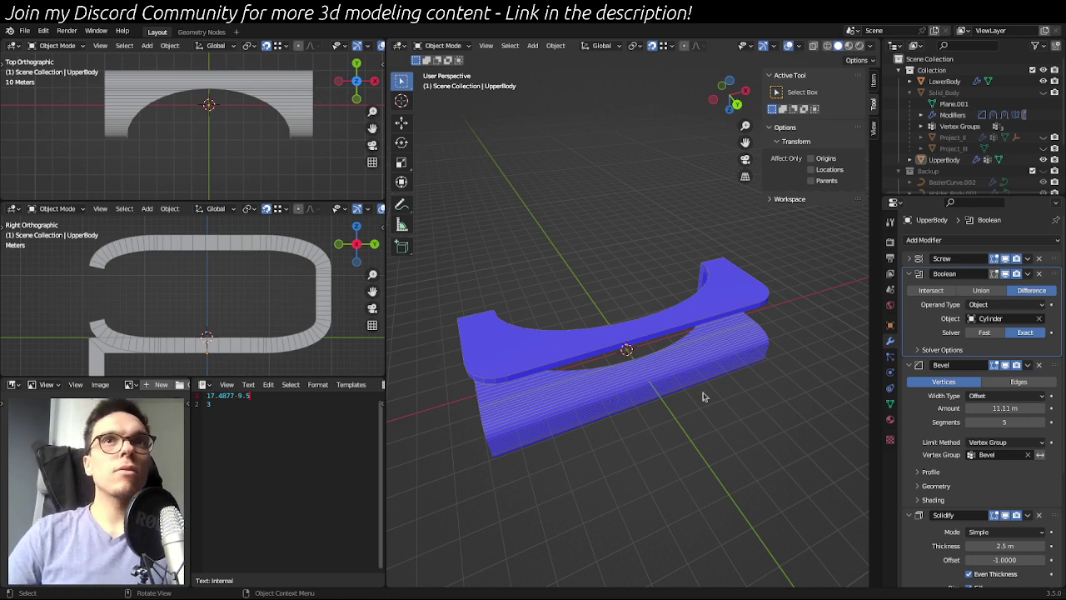
- Try a Screw length of -130 m on the LowerBody and collapse its Solidify settings
click(543, 433)
scroll(958, 424, down, 5)
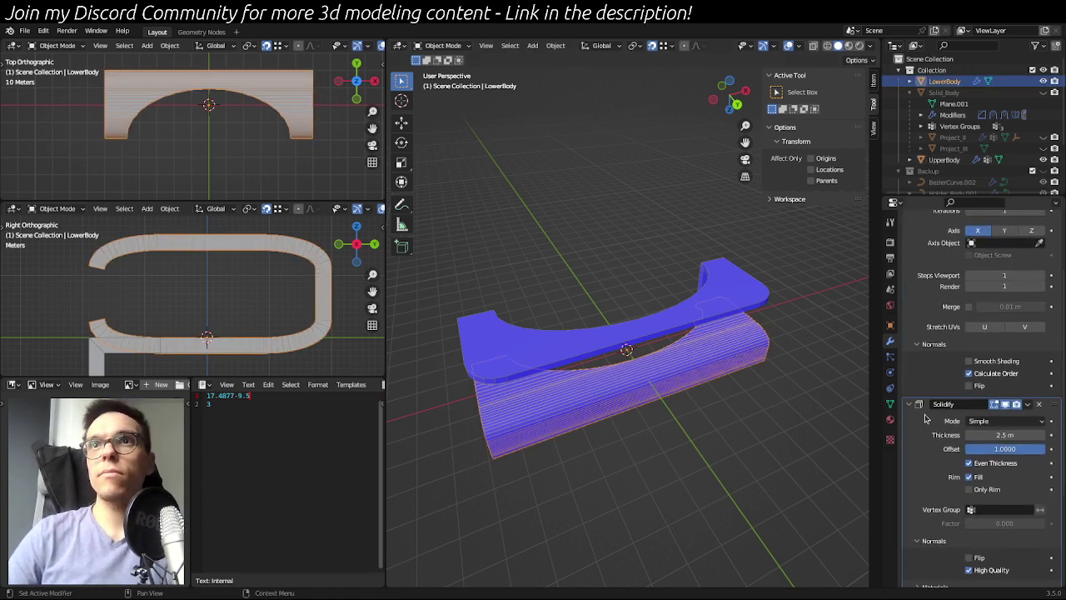
click(910, 404)
click(1009, 281)
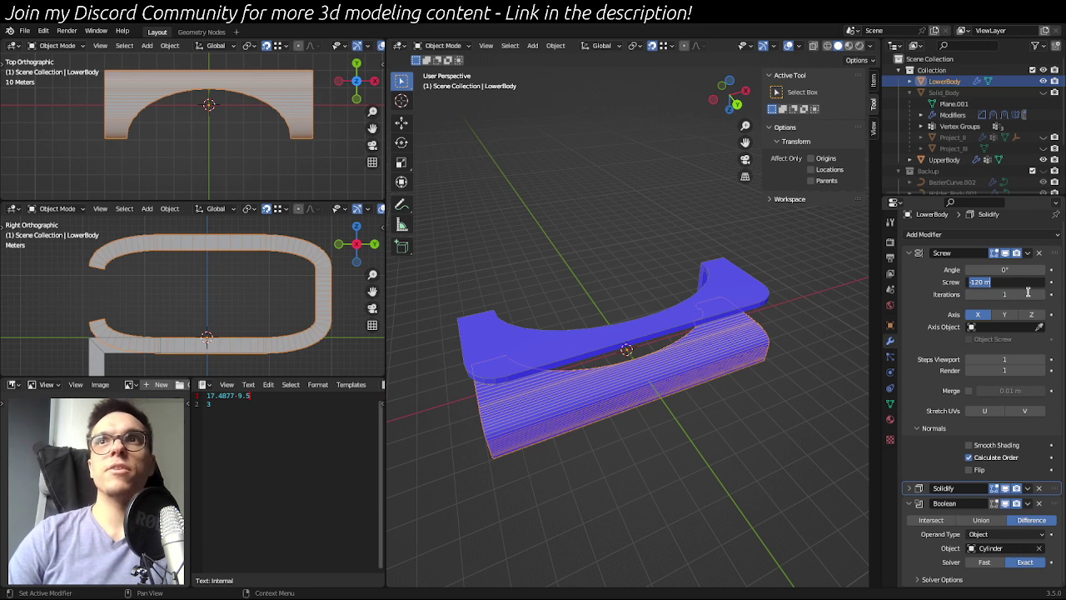
text(-13)
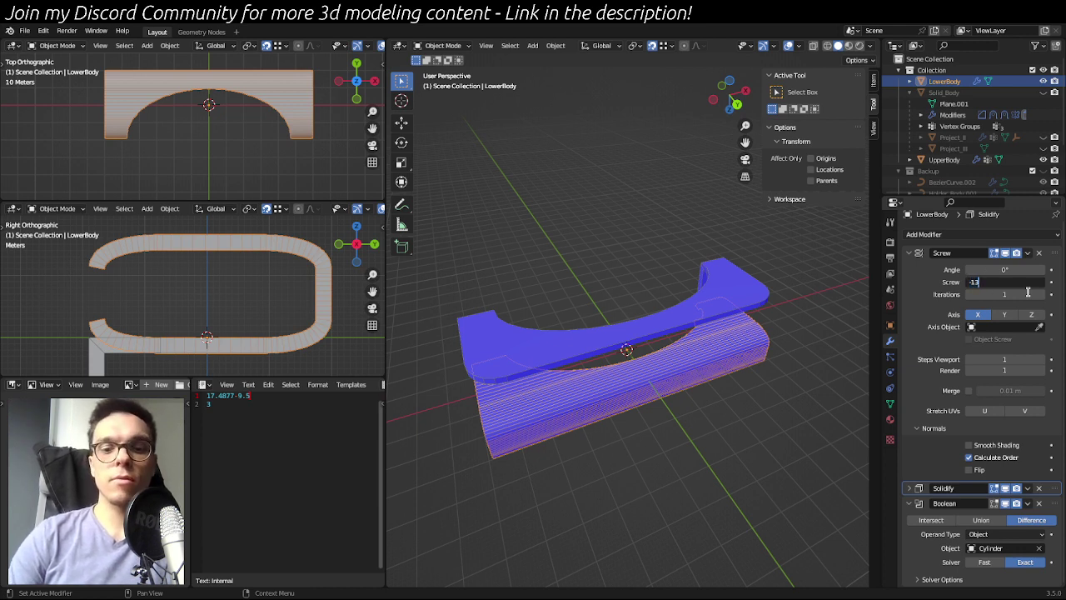
key(Return)
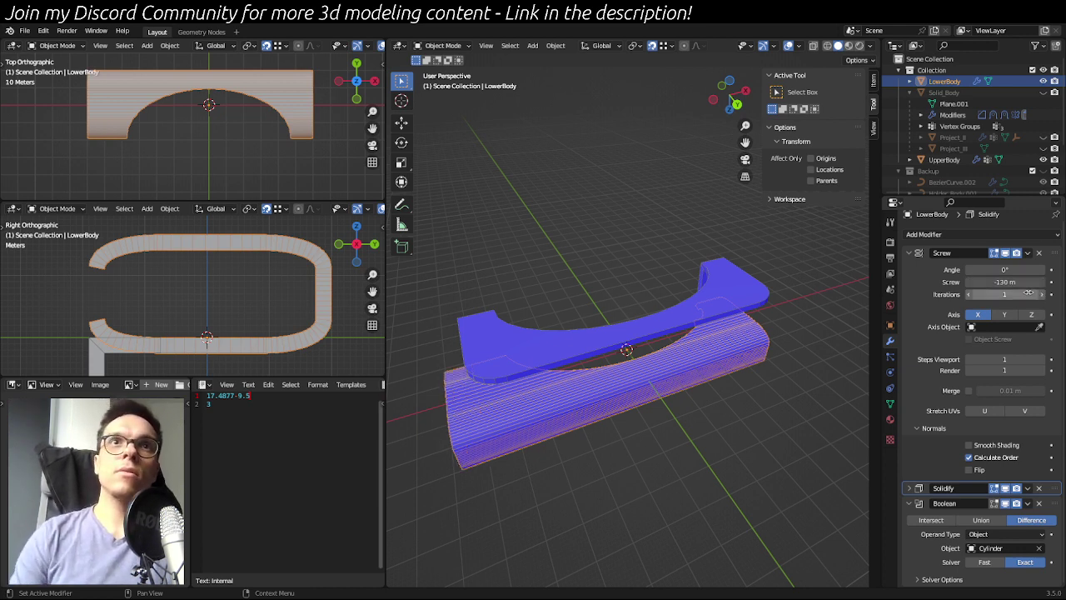
click(506, 344)
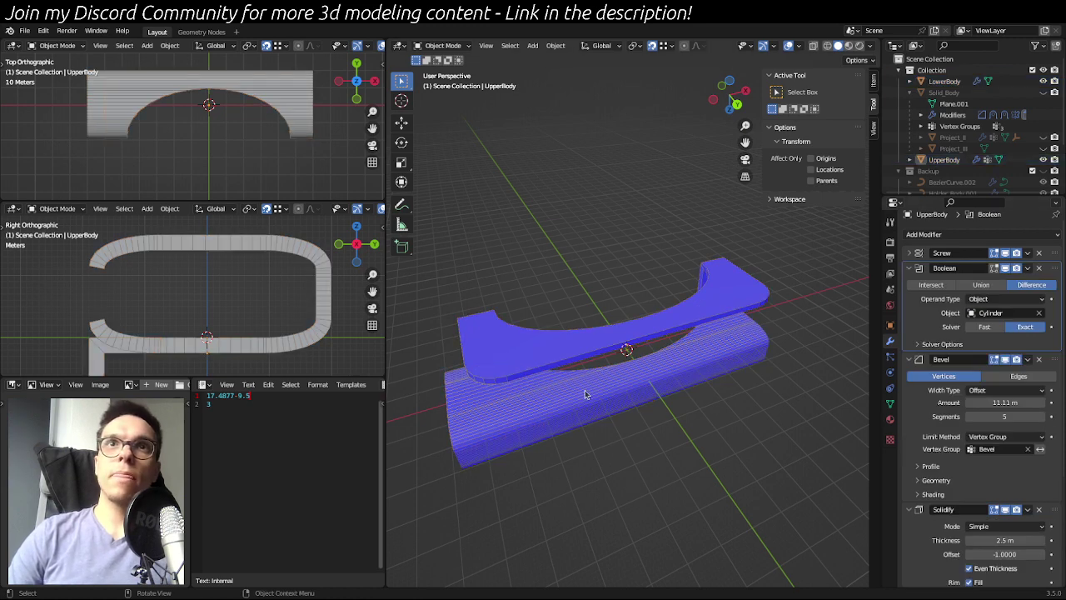
- Undo the Screw length trial on the LowerBody
click(618, 406)
key(ctrl+z)
key(ctrl+z)
key(ctrl+z)
key(ctrl+z)
key(ctrl+z)
middle_drag(524, 354, 657, 409)
key(ctrl+shift+z)
key(ctrl+shift+z)
mouse_move(591, 420)
middle_down()
mouse_move(709, 388)
mouse_move(587, 397)
mouse_move(600, 405)
middle_up()
scroll(671, 401, up, 6)
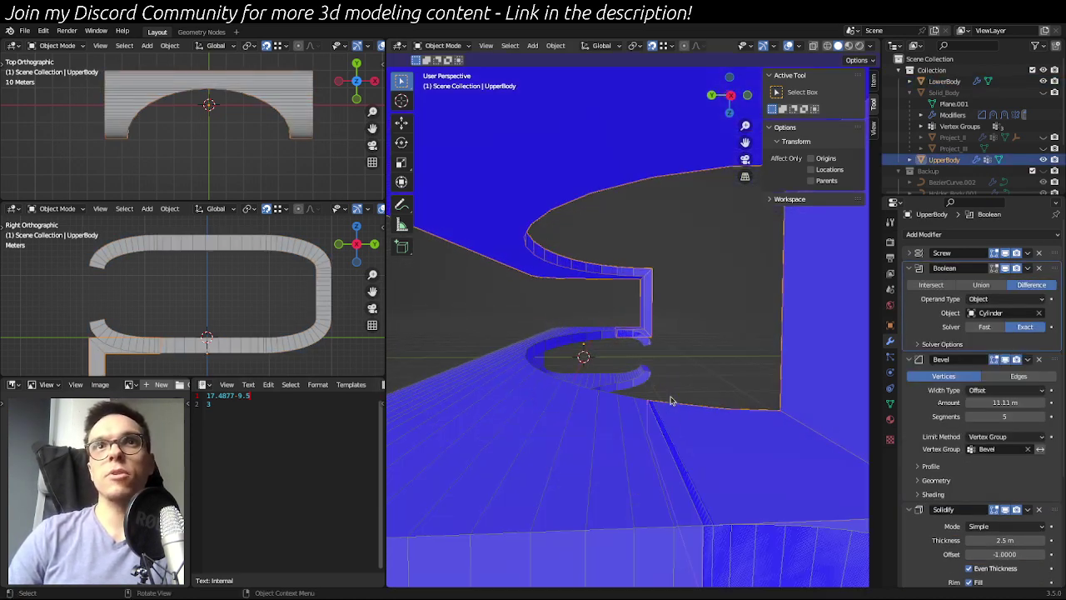
- Review the modifier stacks of the objects in the Backup collection, including LowerBody.001 and UpperBody.001
click(674, 319)
scroll(958, 146, down, 4)
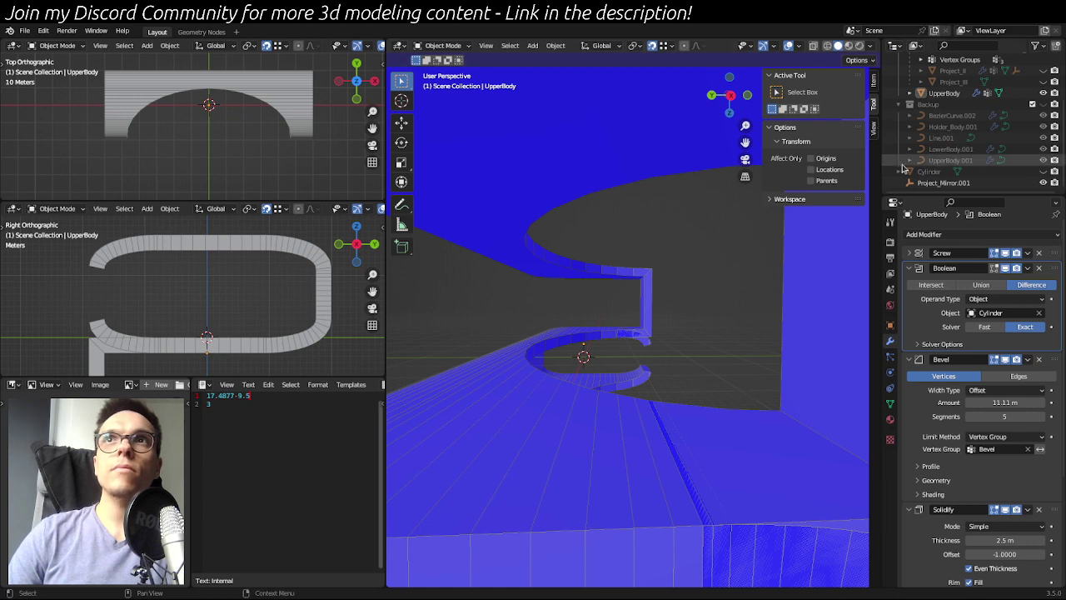
click(948, 116)
click(950, 126)
click(947, 137)
click(948, 149)
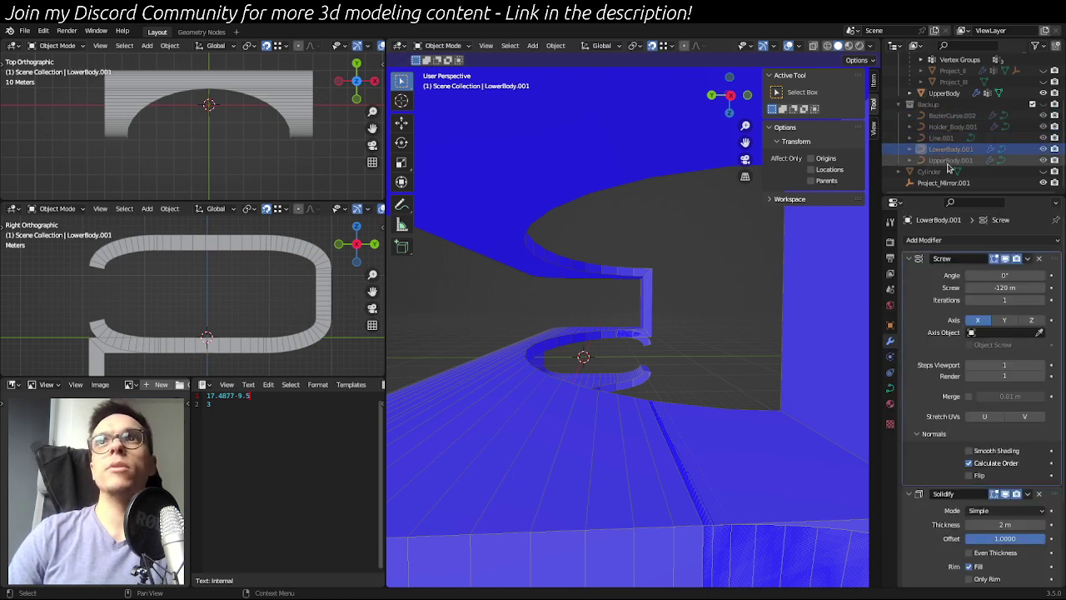
click(947, 160)
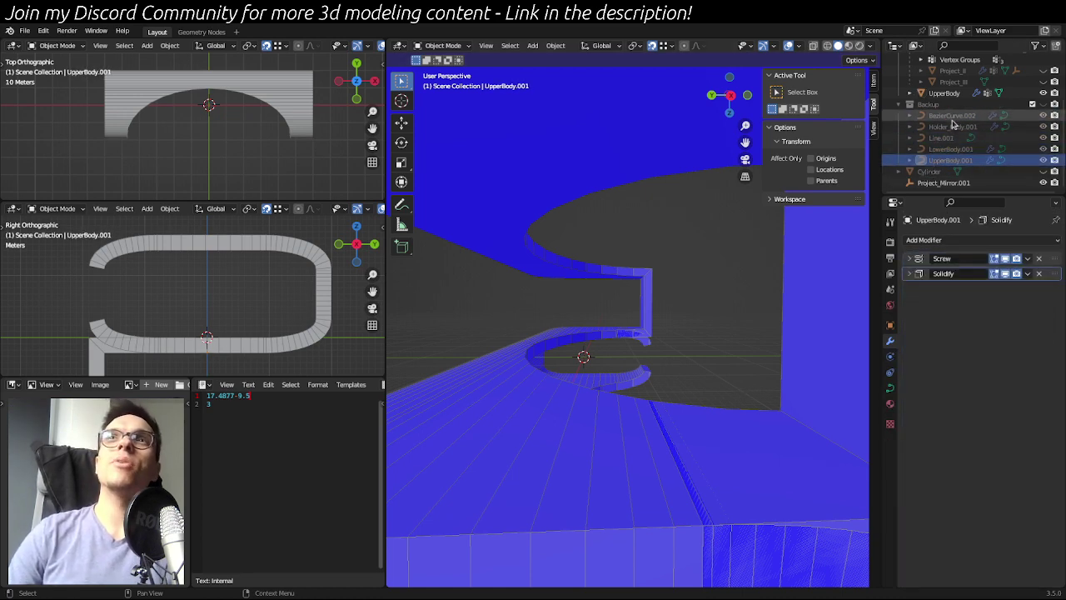
click(953, 127)
click(952, 137)
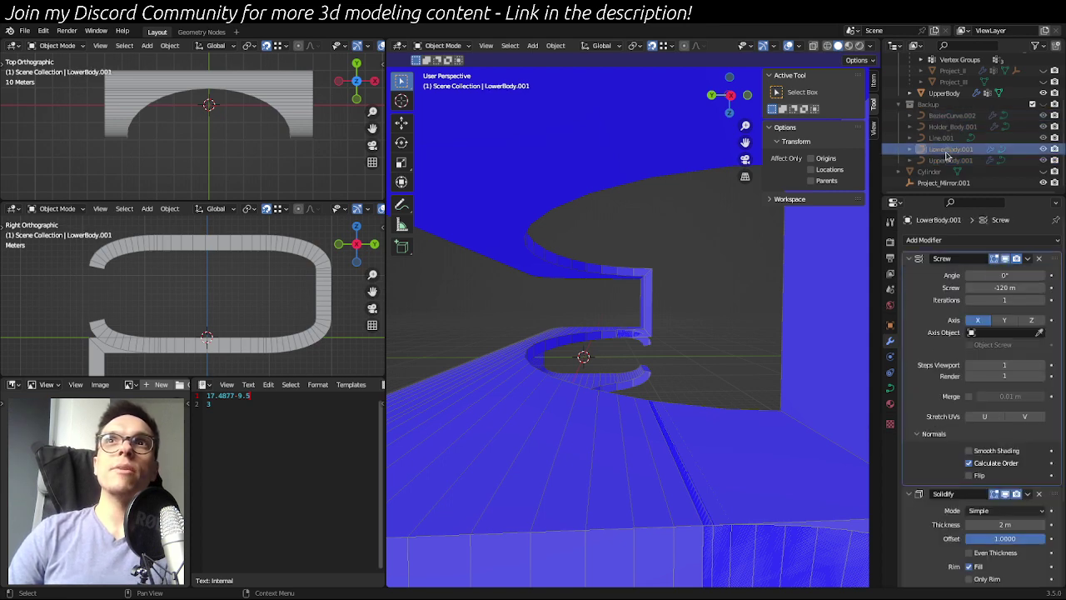
click(950, 148)
click(950, 160)
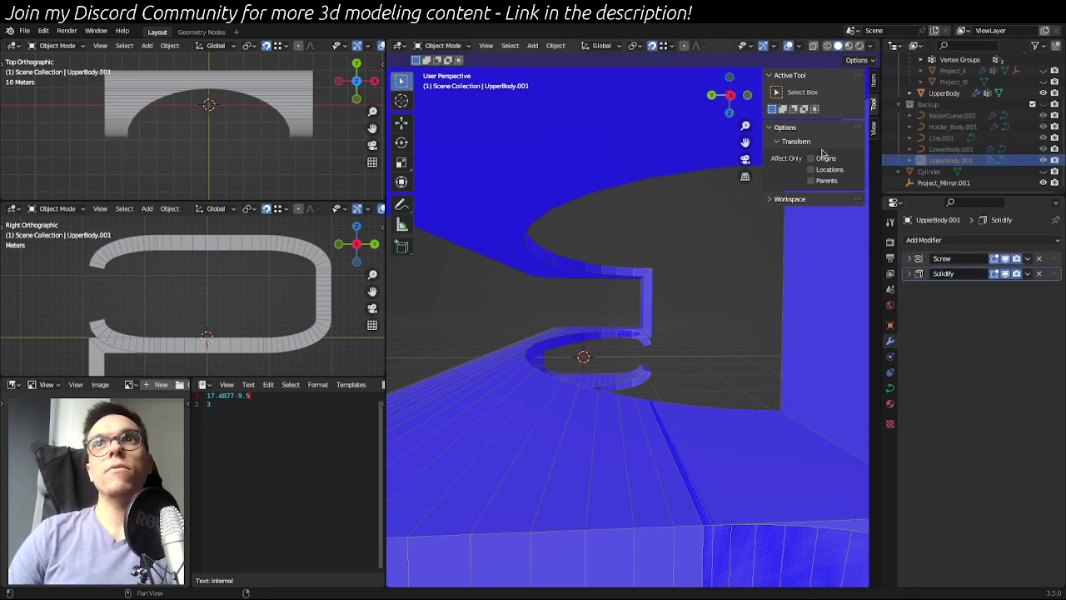
- Examine the profiles of both bodies from the side and check the LowerBody's Screw and Solidify settings
scroll(714, 312, down, 6)
middle_drag(729, 453, 738, 395)
scroll(736, 385, up, 2)
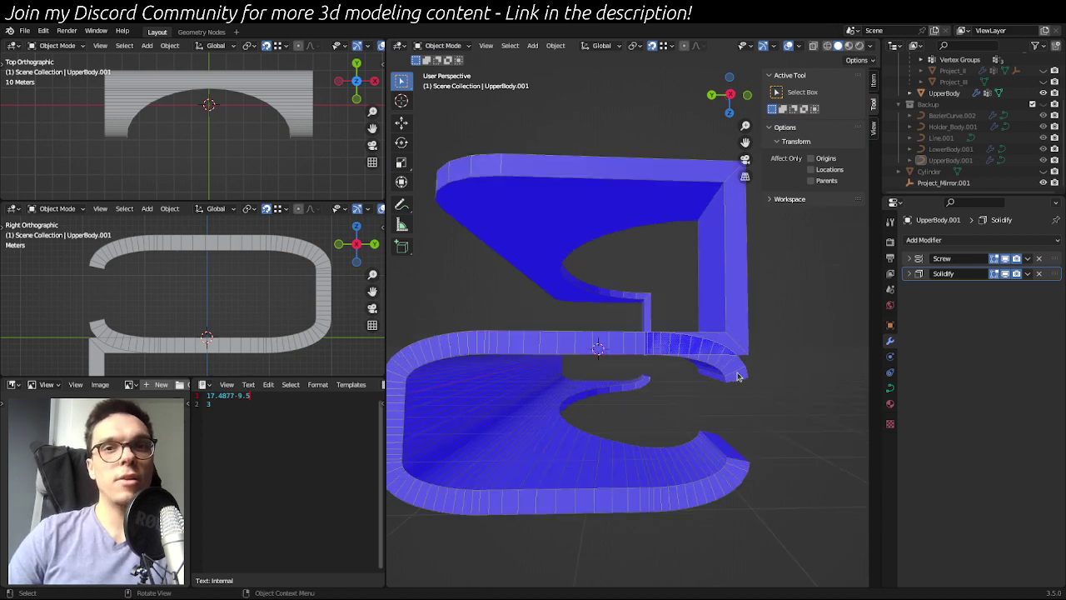
click(733, 363)
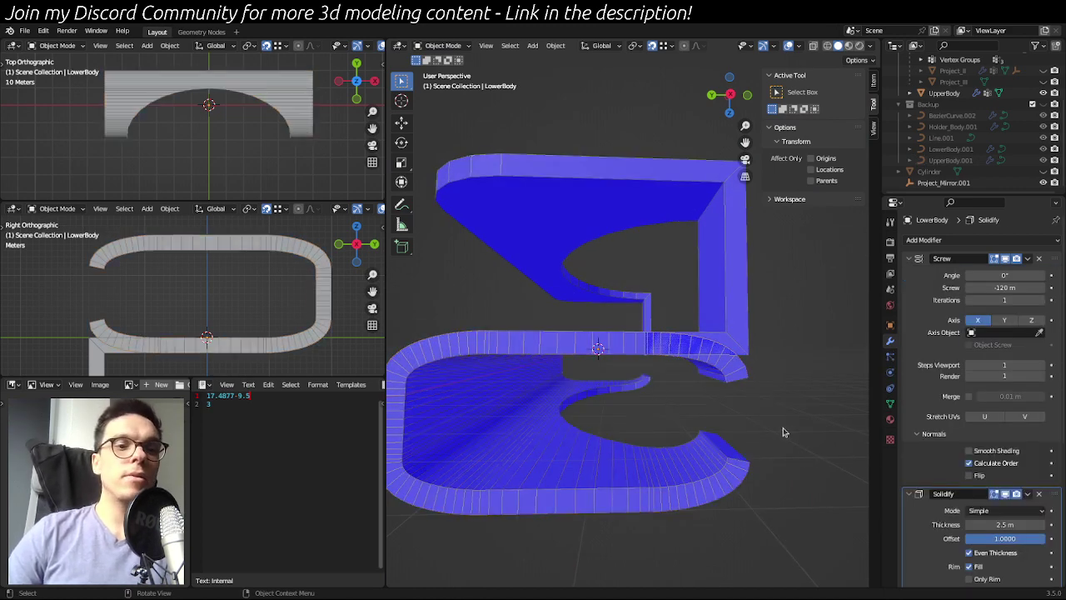
scroll(597, 275, down, 4)
middle_drag(597, 275, 557, 351)
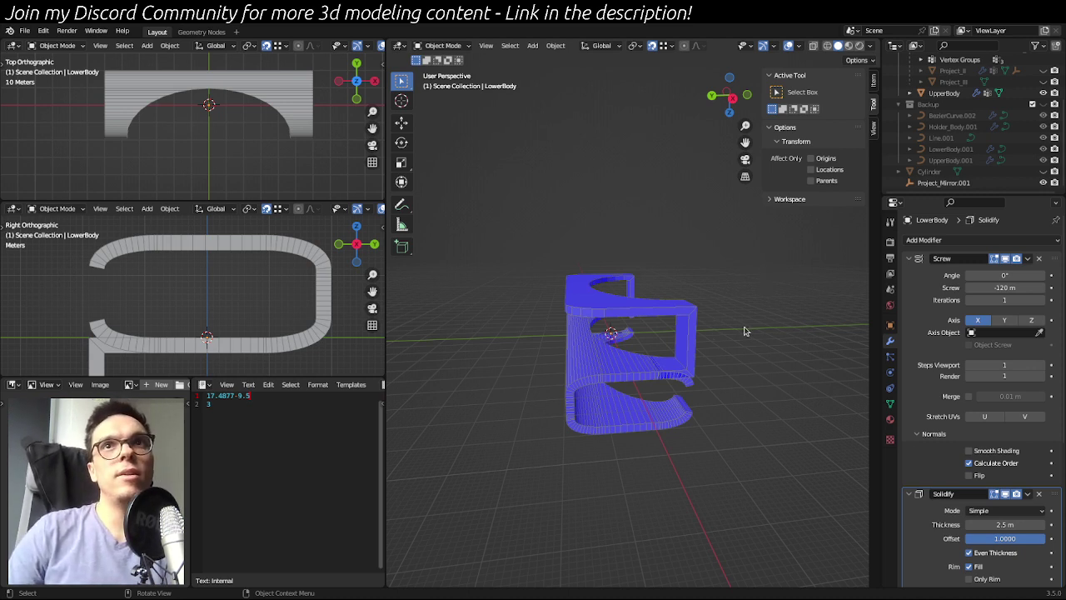
middle_drag(736, 327, 642, 239)
- Open the UpperBody's mesh for editing and display the coordinates of its upper corner vertex
click(745, 300)
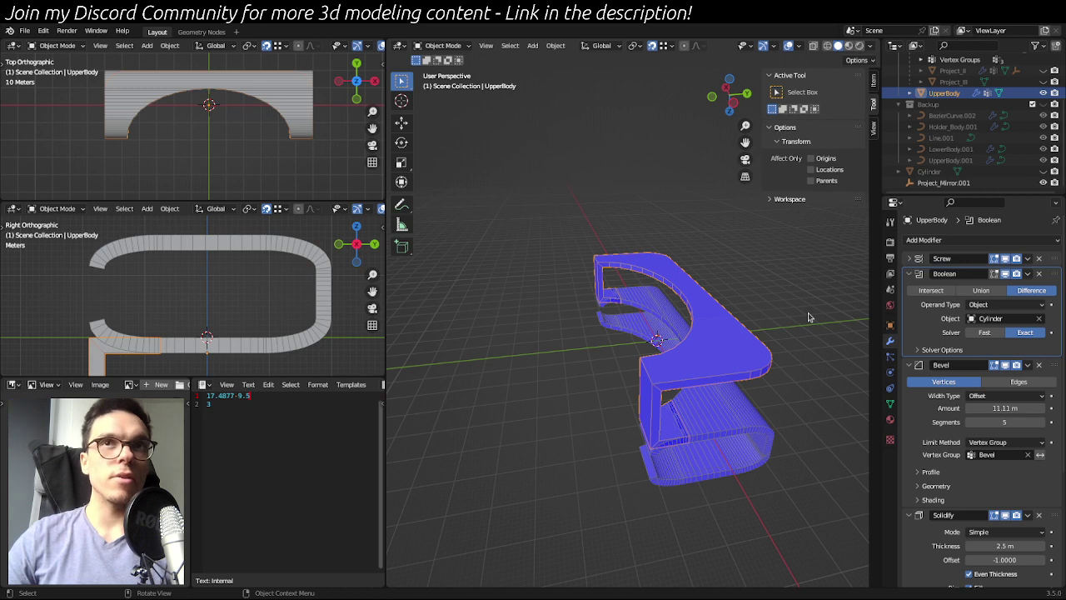
middle_drag(767, 345, 712, 333)
key(Tab)
key(Tab)
key(Tab)
middle_drag(531, 238, 686, 406)
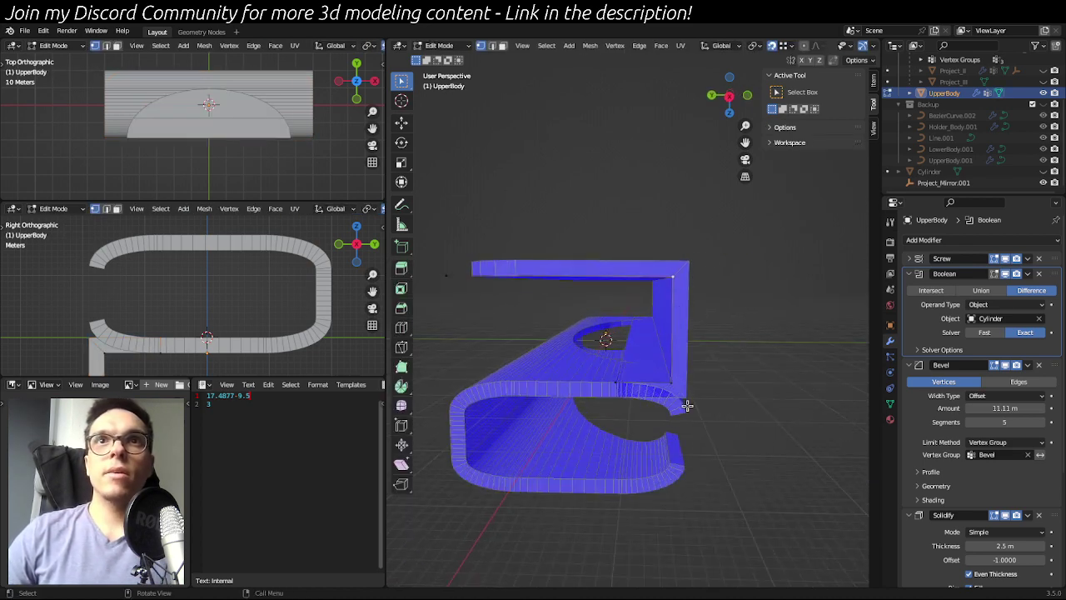
click(873, 80)
click(671, 277)
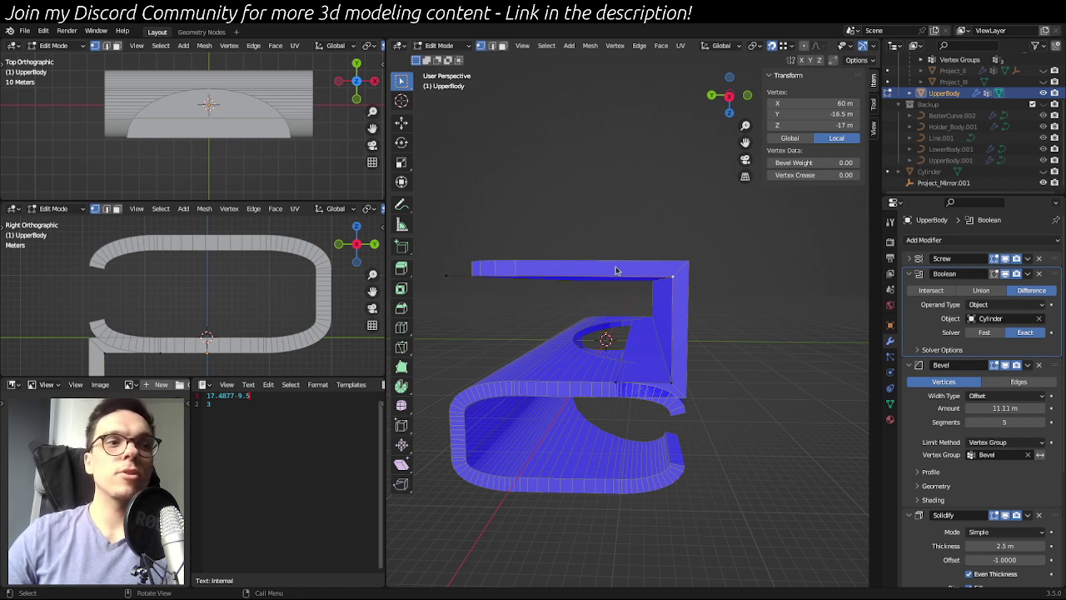
- Set the local Z of the UpperBody's upper edge to -15.5 m, then leave mesh editing and deselect everything
drag(429, 238, 768, 295)
click(840, 125)
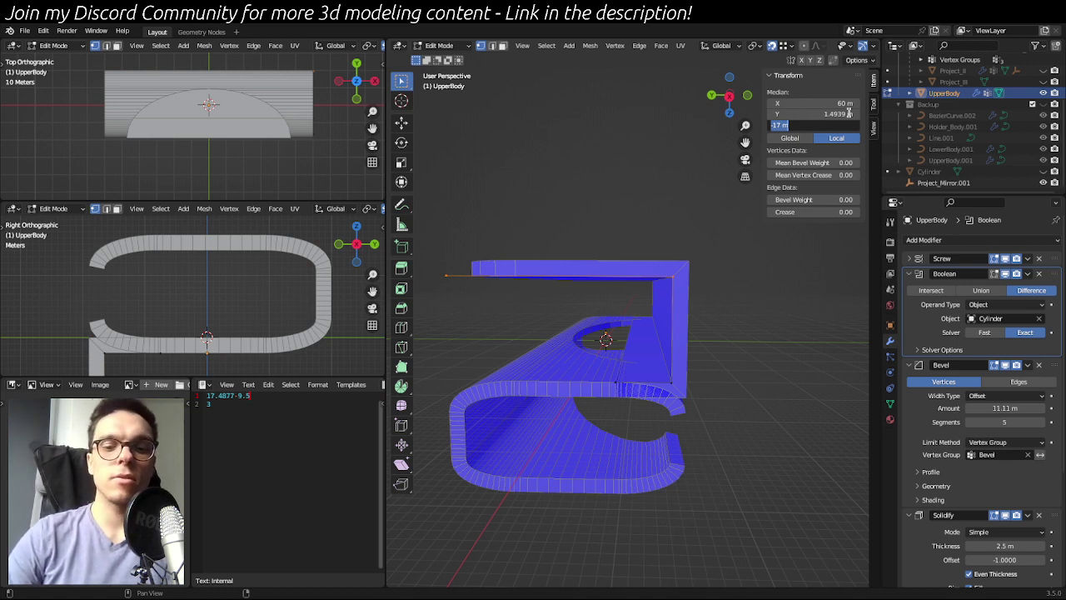
text(-15.5)
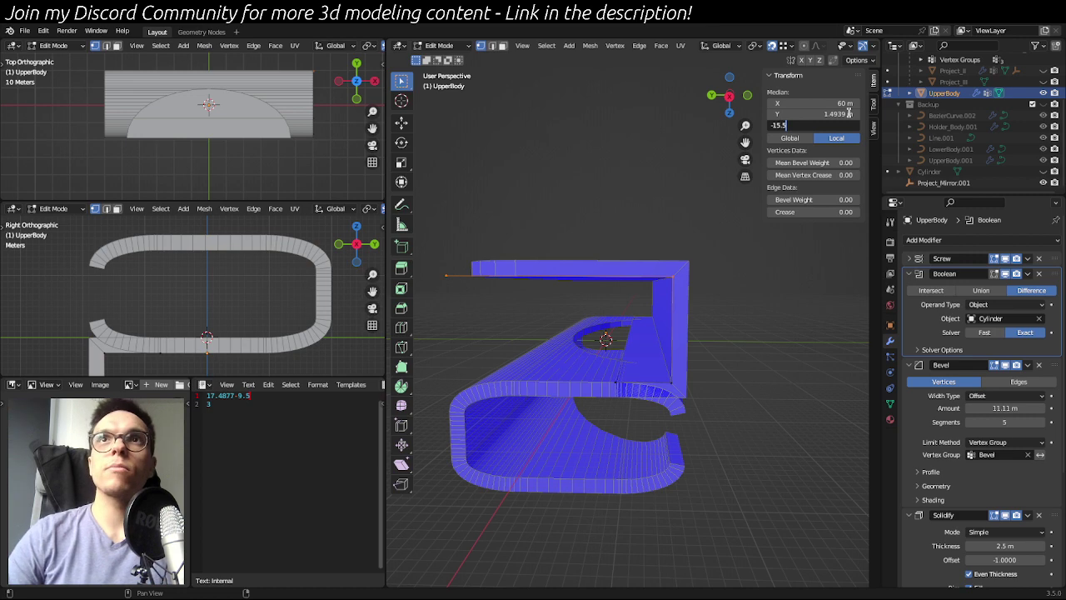
key(Return)
key(Tab)
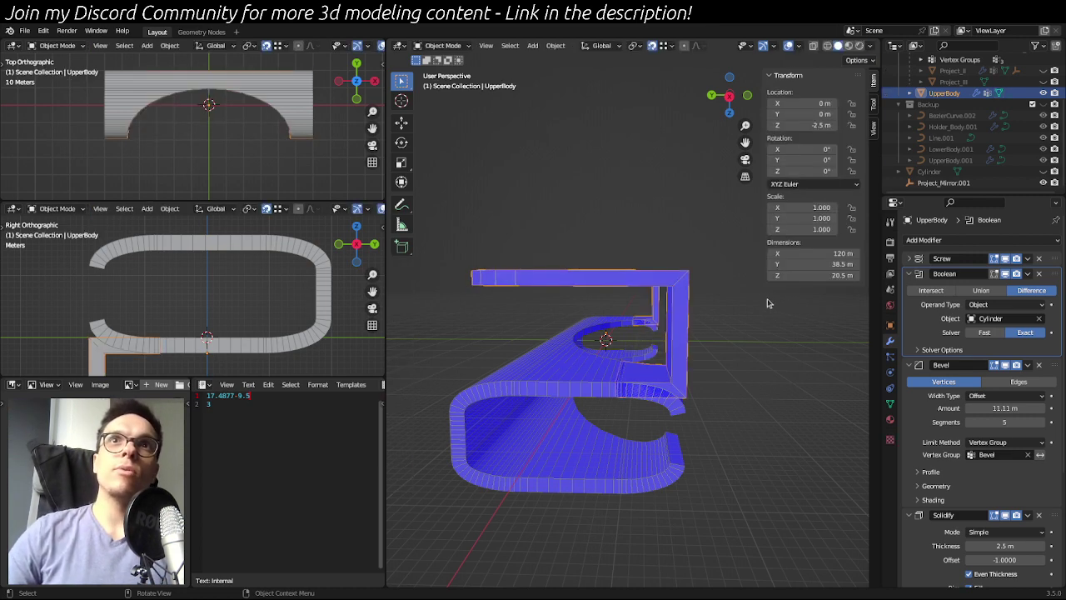
middle_drag(697, 328, 717, 329)
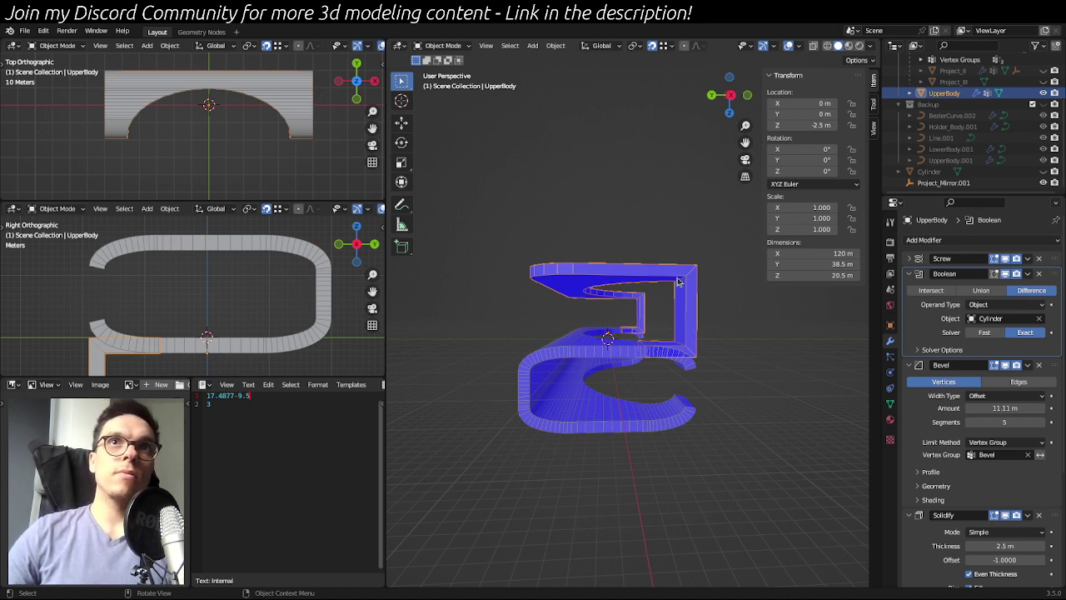
key(alt+a)
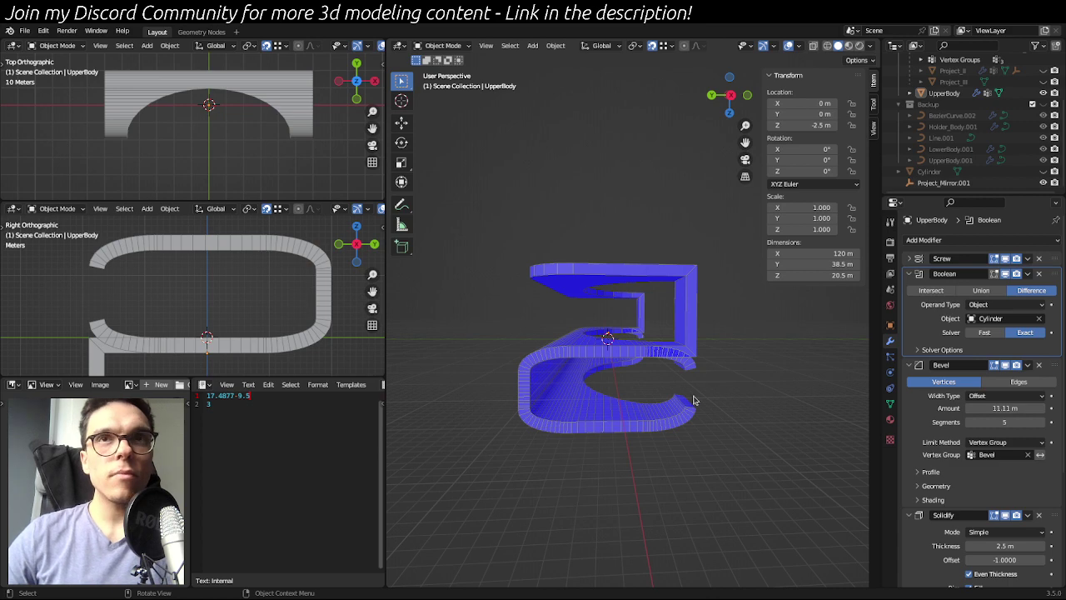
- Isolate Solid_Body by showing it and hiding the LowerBody and UpperBody, and select it to review its modifiers
middle_drag(442, 384, 690, 375)
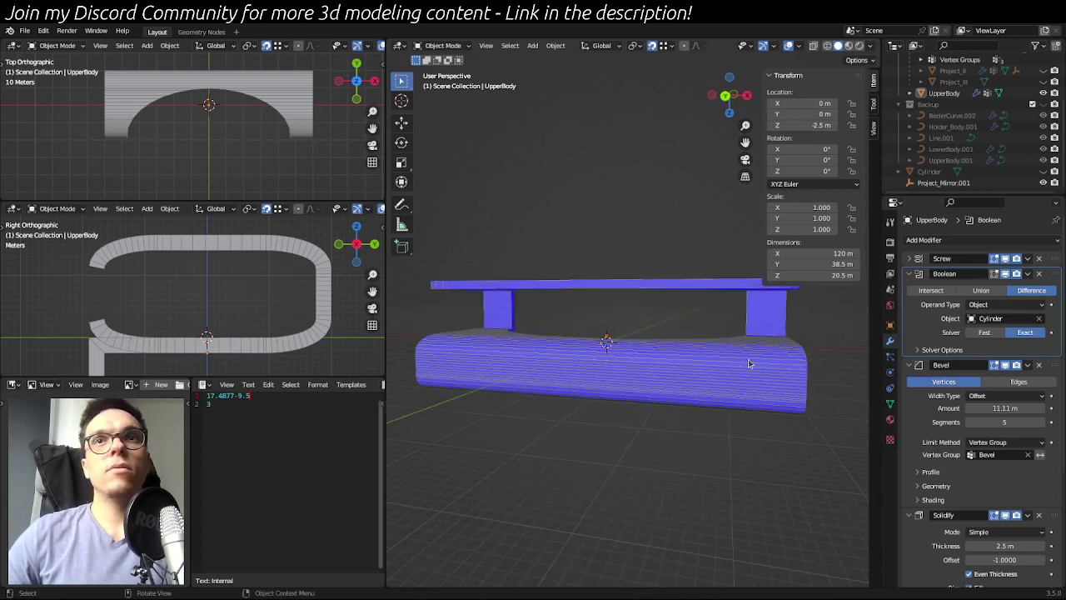
middle_drag(612, 369, 667, 412)
click(628, 395)
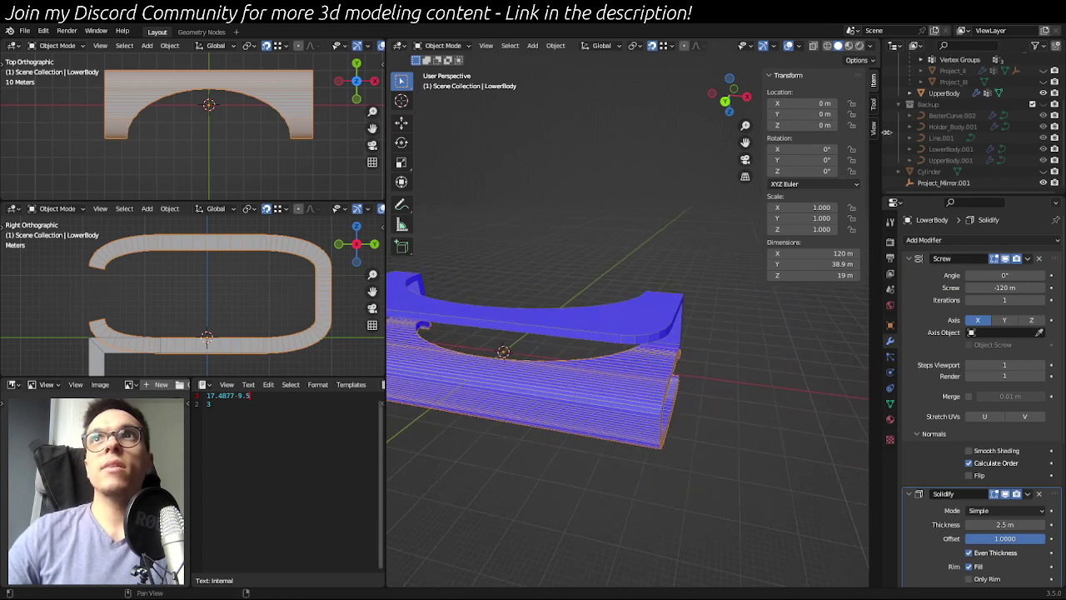
key(KP_Decimal)
click(1041, 92)
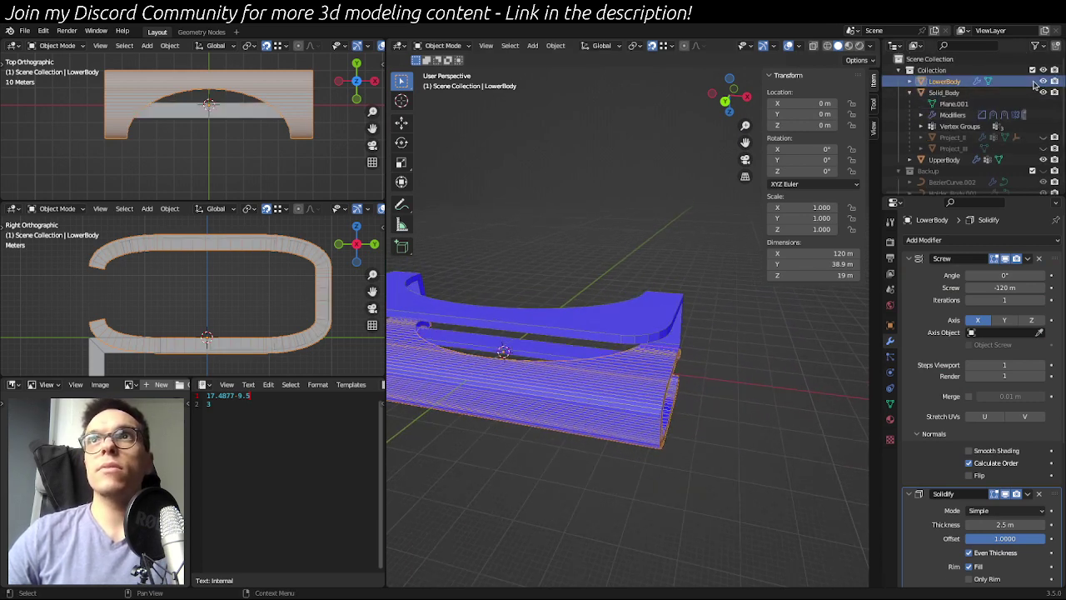
click(1044, 81)
click(1044, 160)
middle_drag(708, 365, 660, 320)
click(644, 369)
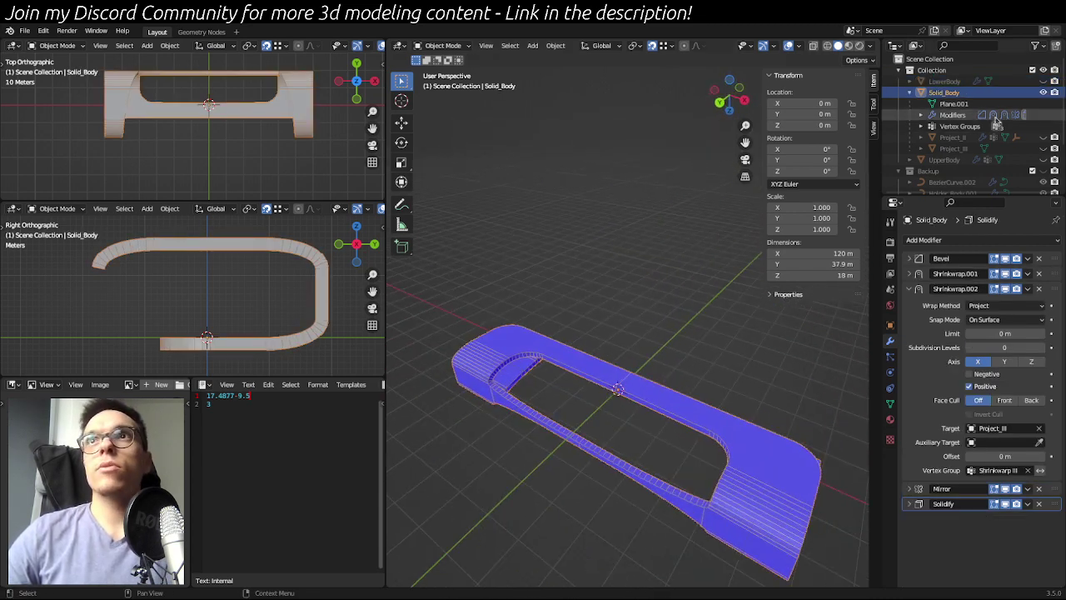
- Hide Solid_Body, show the LowerBody and UpperBody again, and examine the holder from the side and above
click(1043, 92)
key(alt+h)
middle_drag(738, 380, 691, 338)
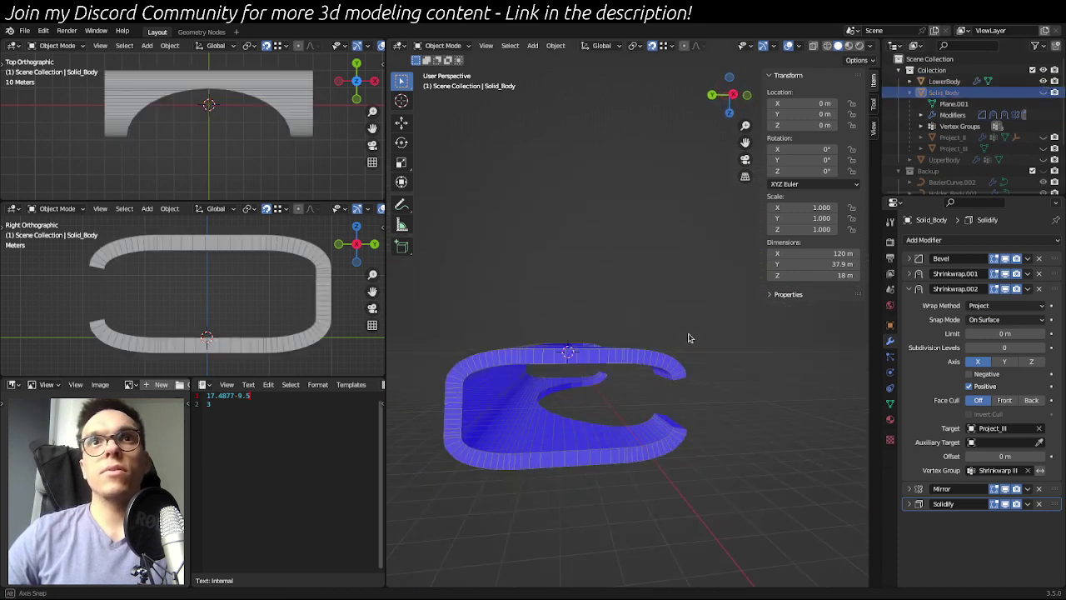
click(1044, 159)
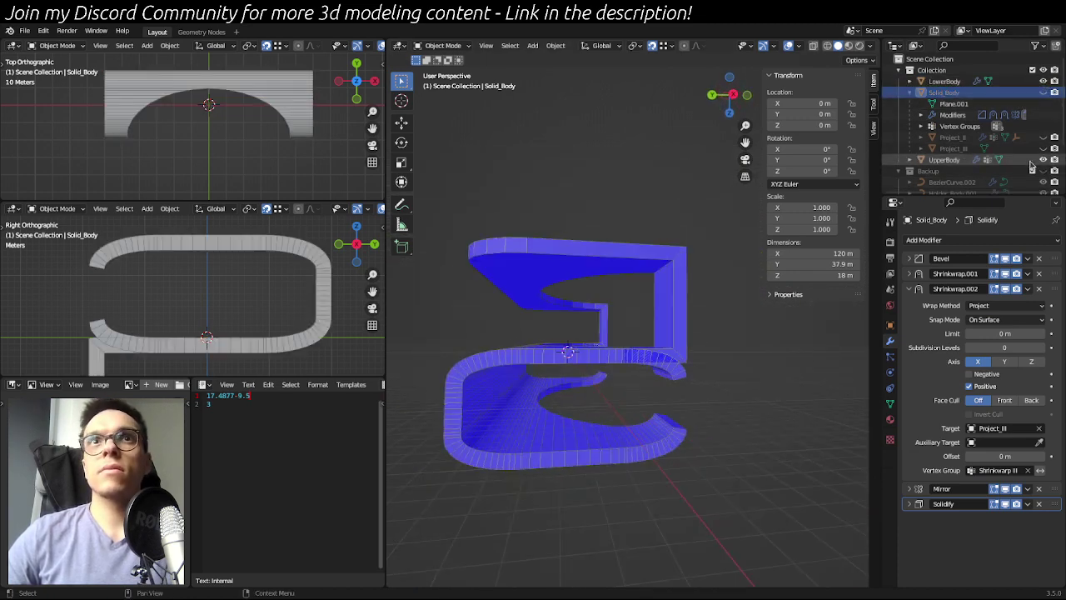
click(449, 416)
scroll(396, 269, up, 3)
middle_drag(396, 269, 708, 299)
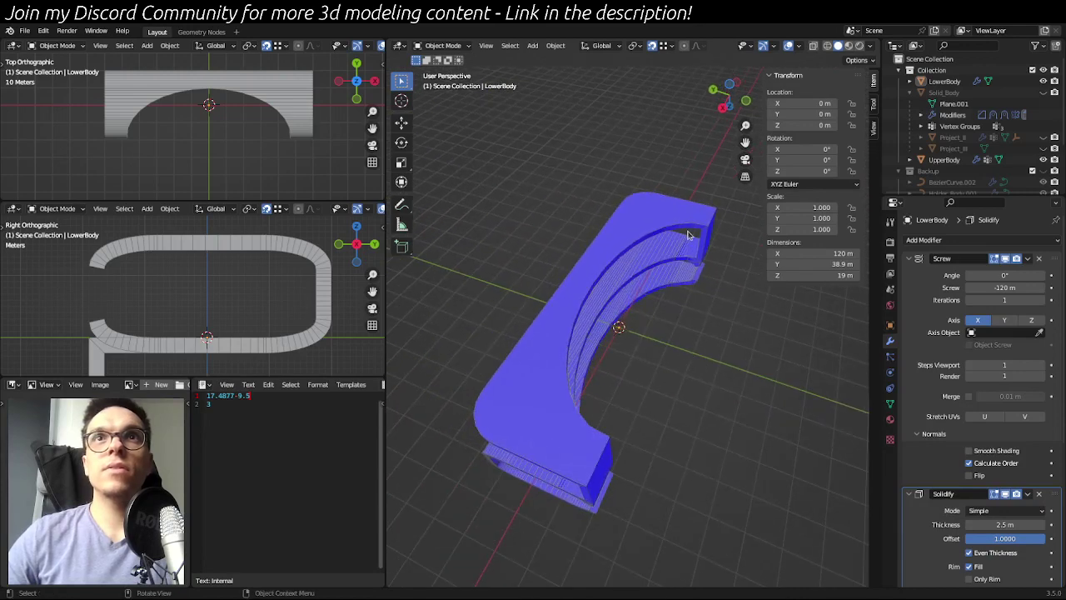
middle_drag(623, 419, 652, 477)
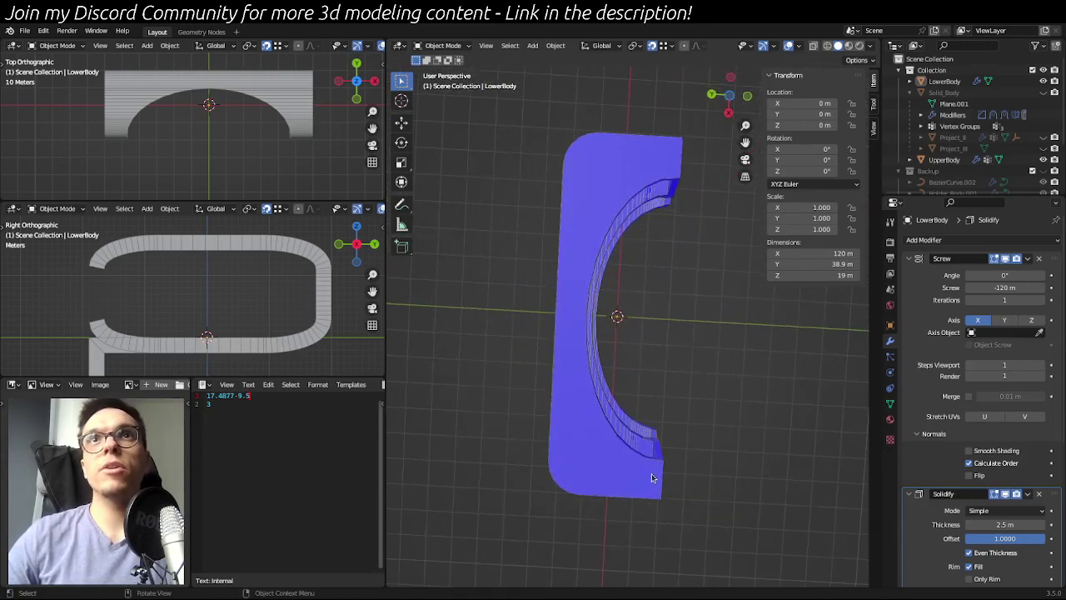
- Rename the Cylinder object as C_Cylinder
scroll(958, 275, down, 1)
scroll(930, 159, down, 2)
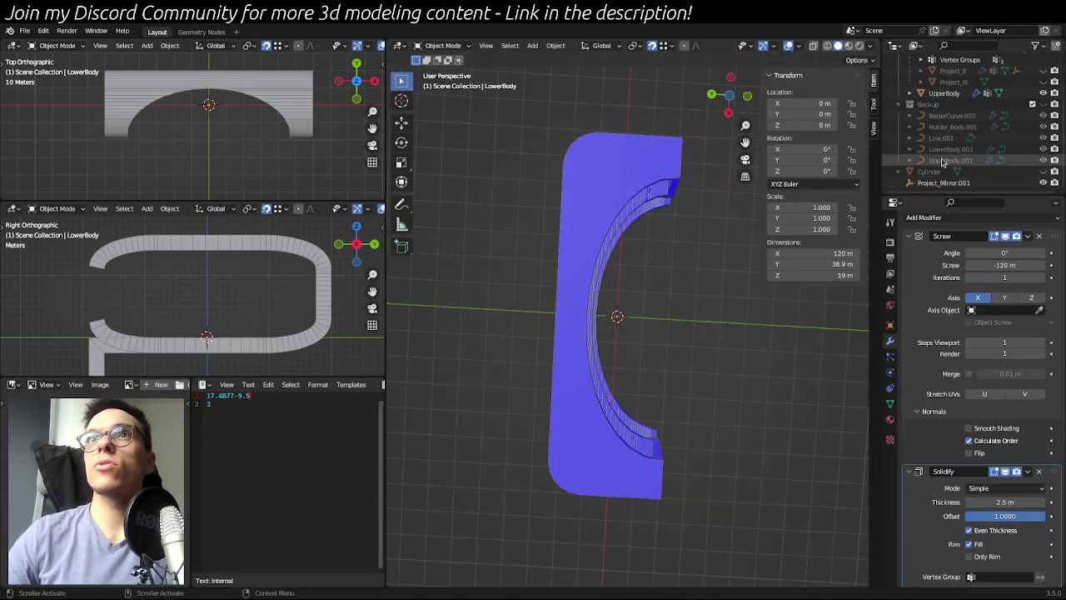
double_click(929, 173)
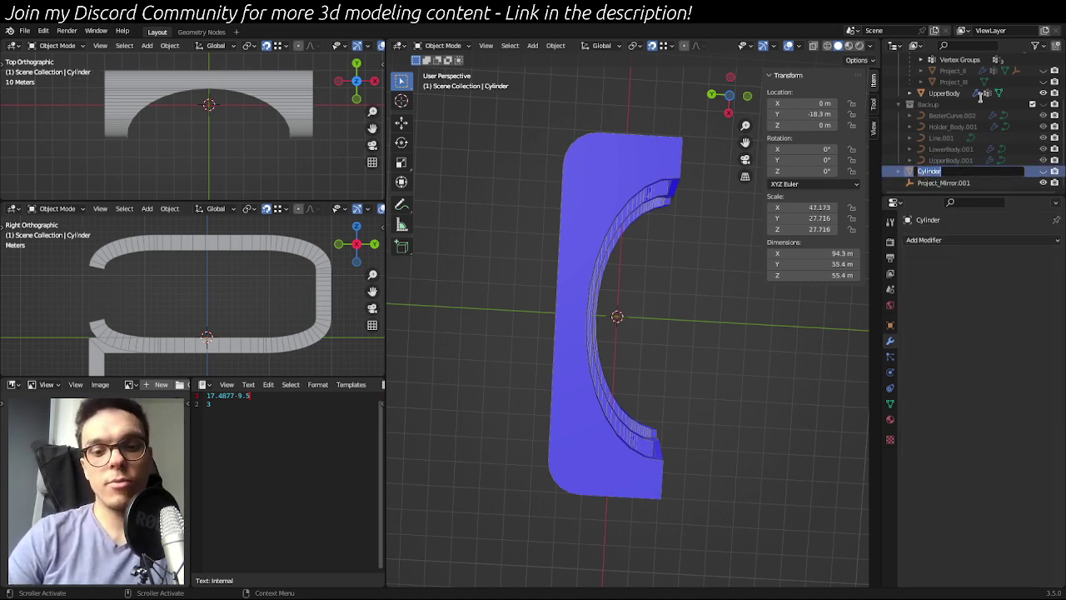
text(R)
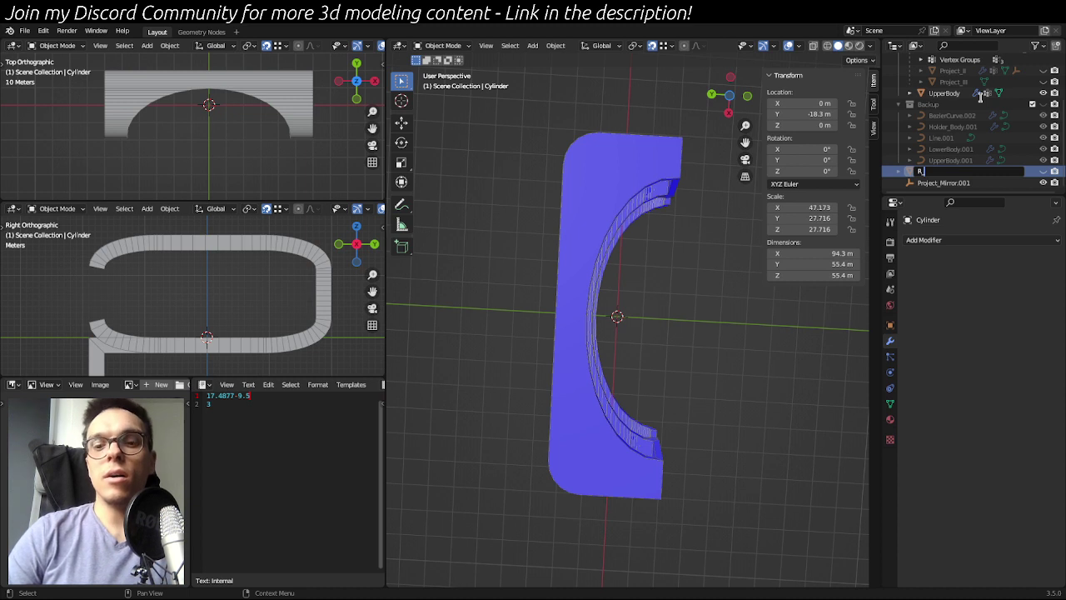
text(C)
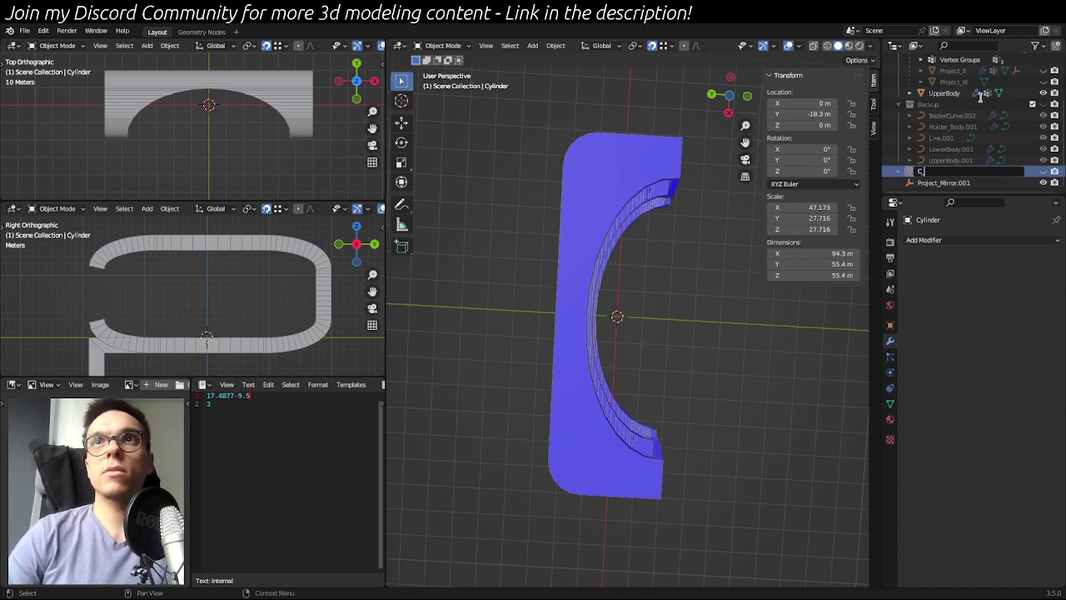
text(_Cylinder)
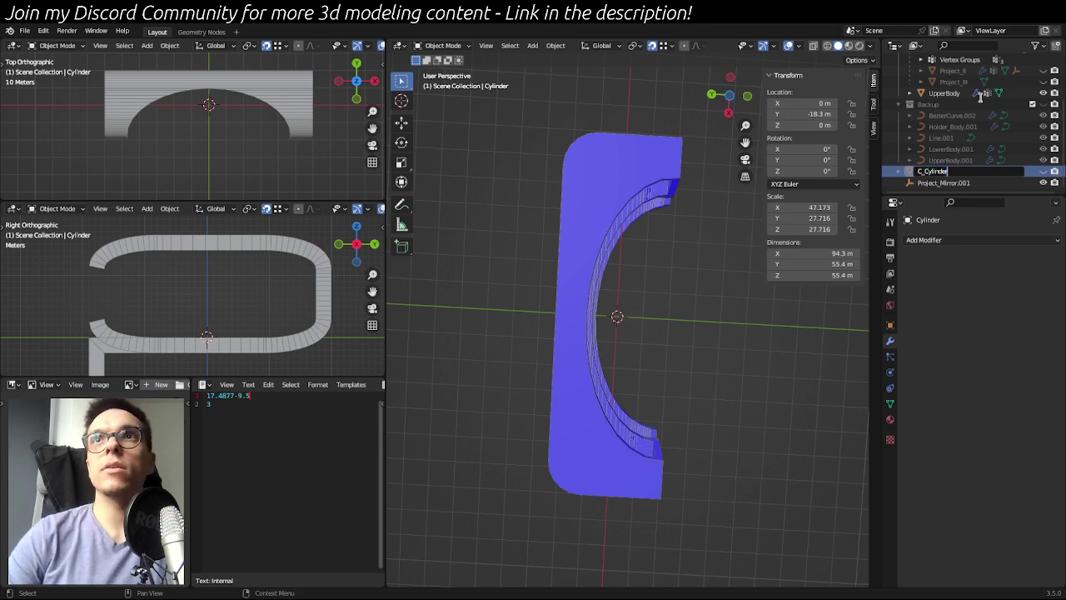
key(Return)
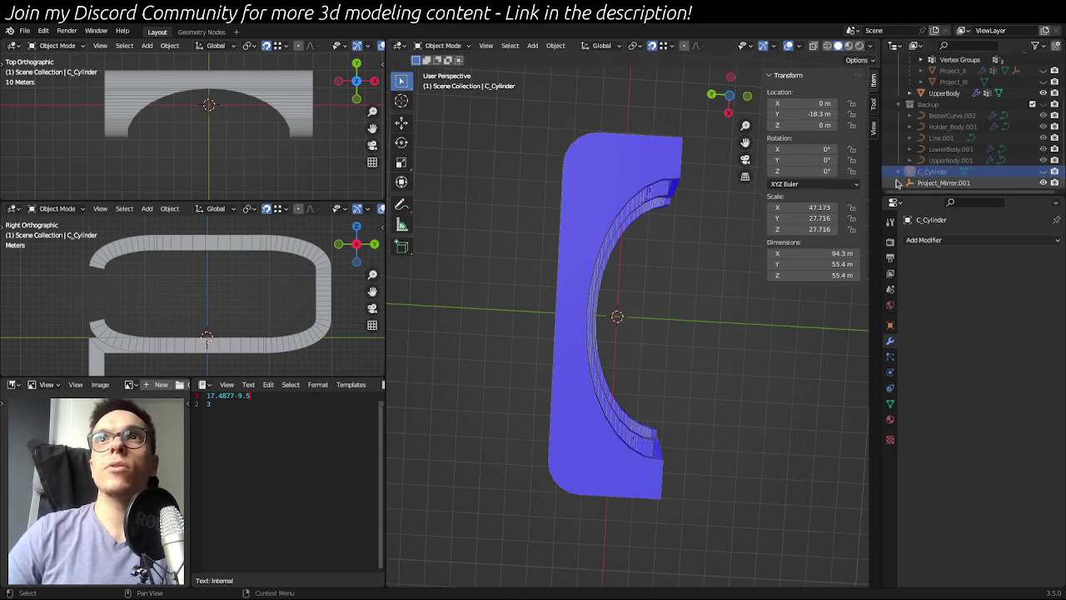
- Show C_Cylinder, parent it to the UpperBody with the Object option, and hide the cylinder again
click(1042, 171)
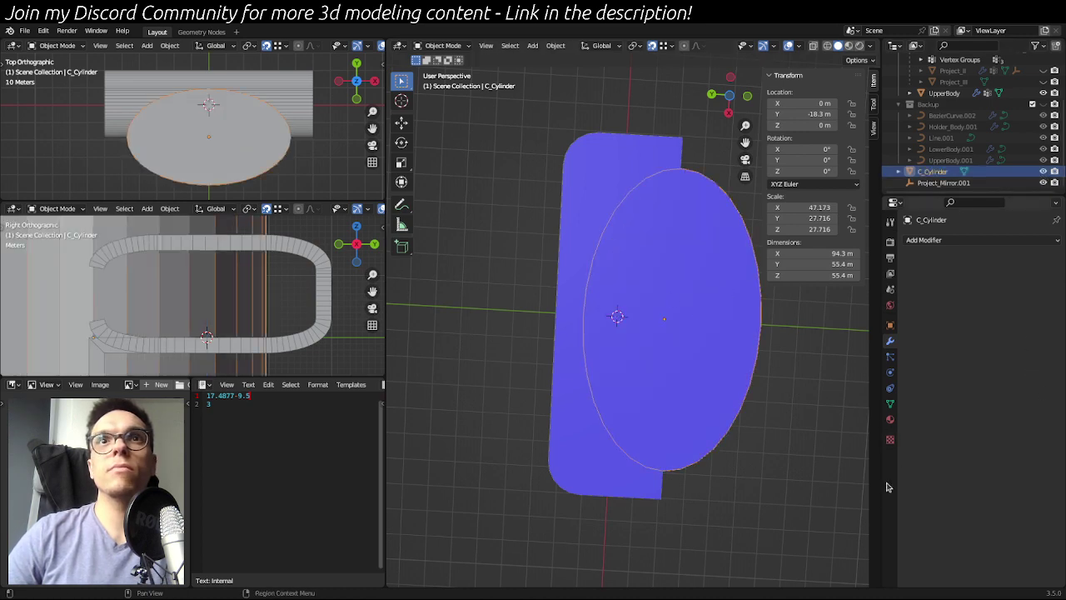
middle_drag(924, 450, 830, 353)
shift+click(597, 369)
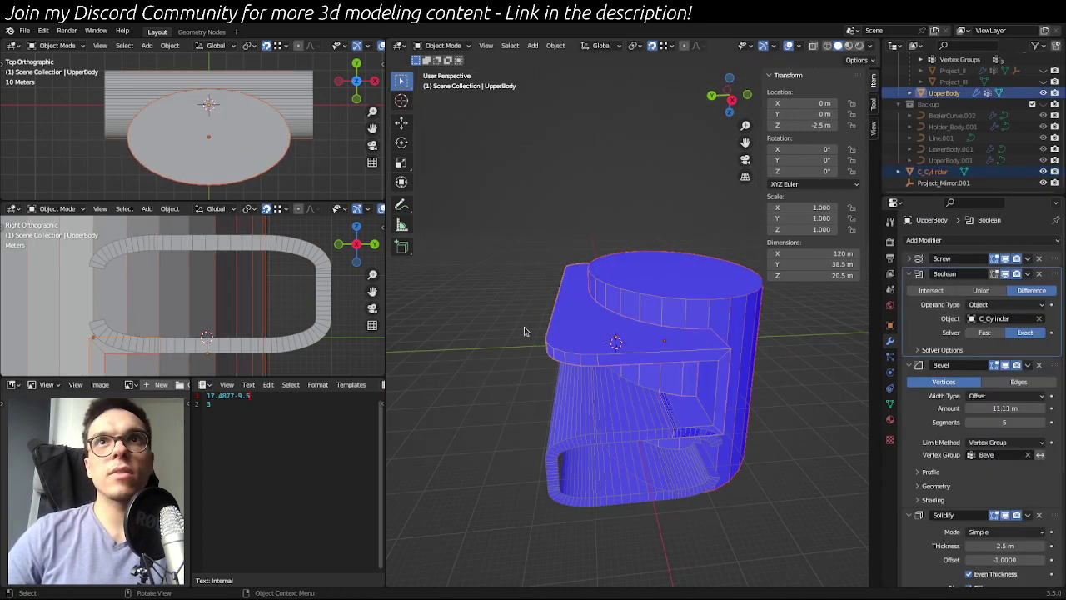
key(ctrl+p)
click(507, 323)
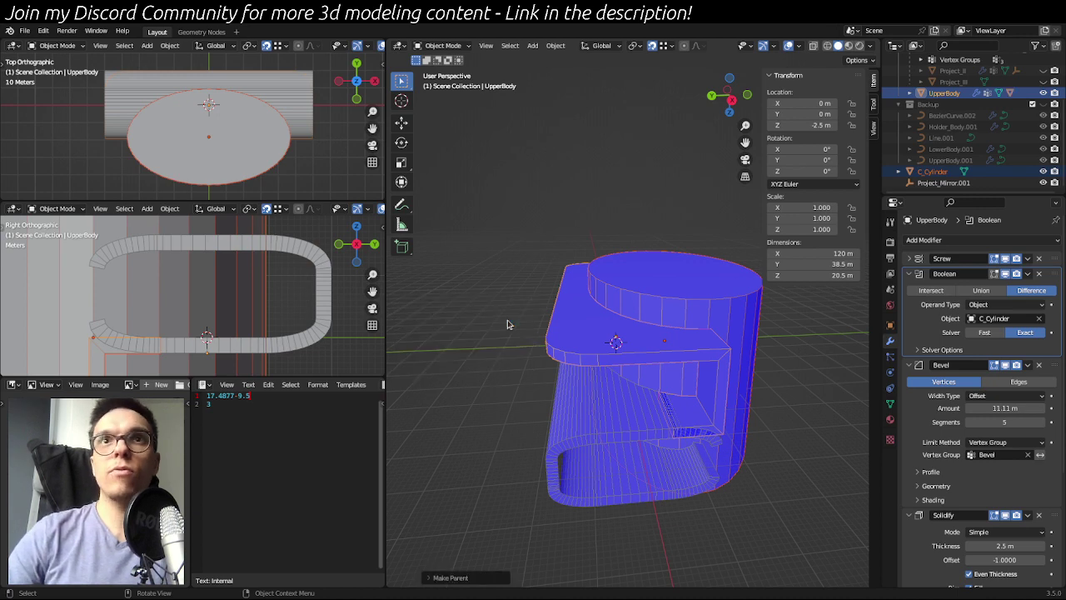
key(g)
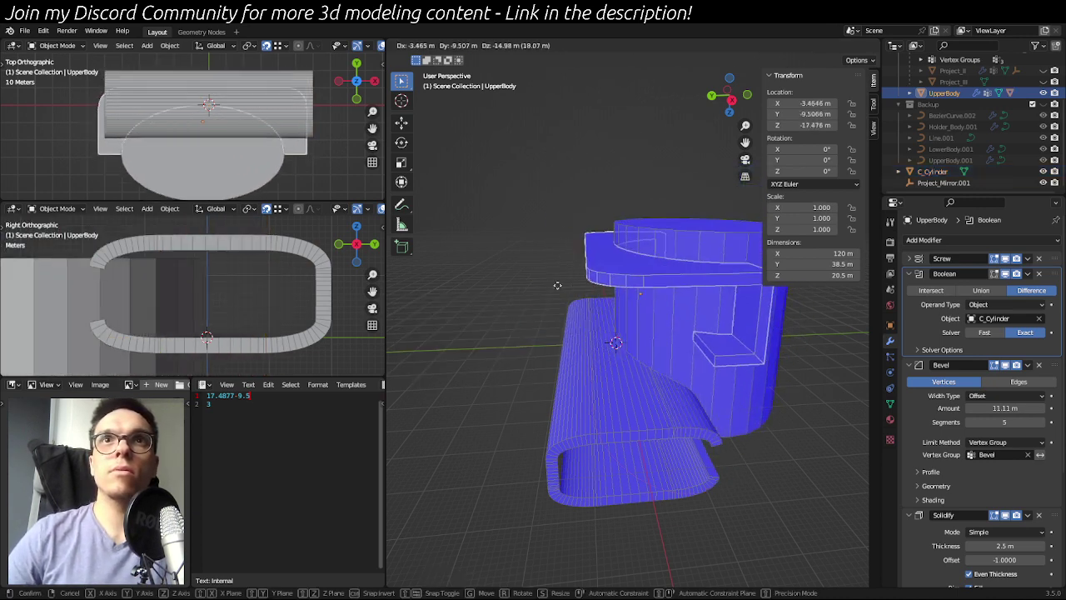
key(Escape)
click(724, 274)
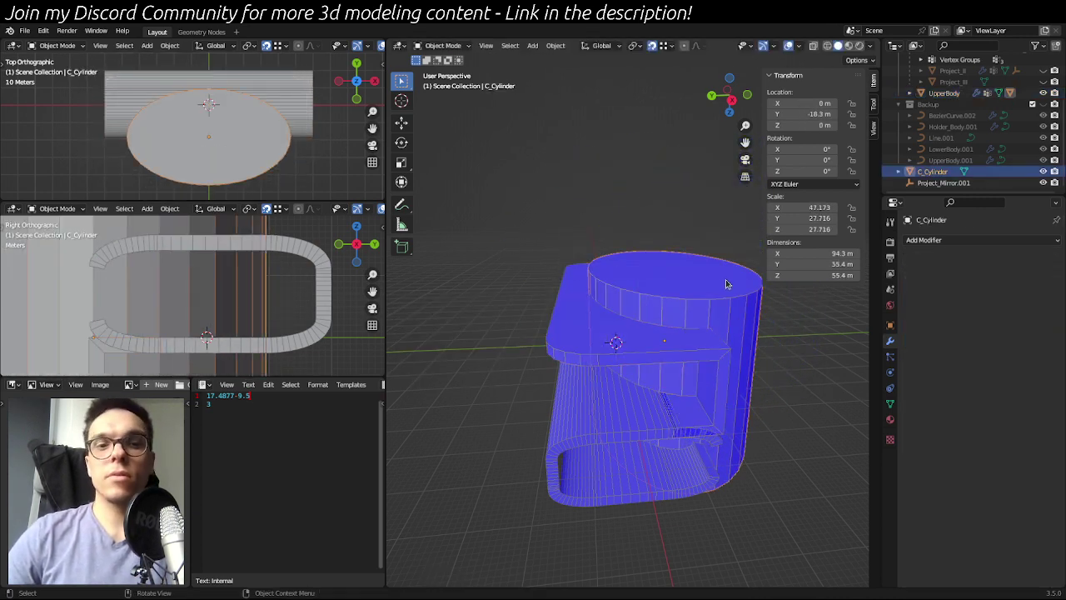
- Parent the LowerBody to the UpperBody with the Object option, then deselect everything
click(632, 340)
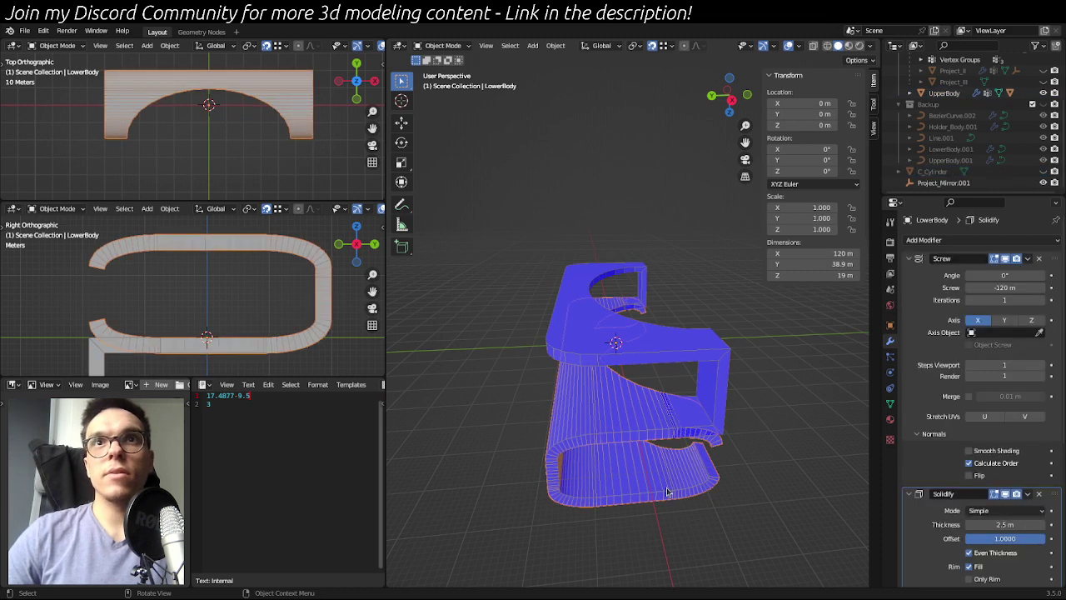
key(KP_Divide)
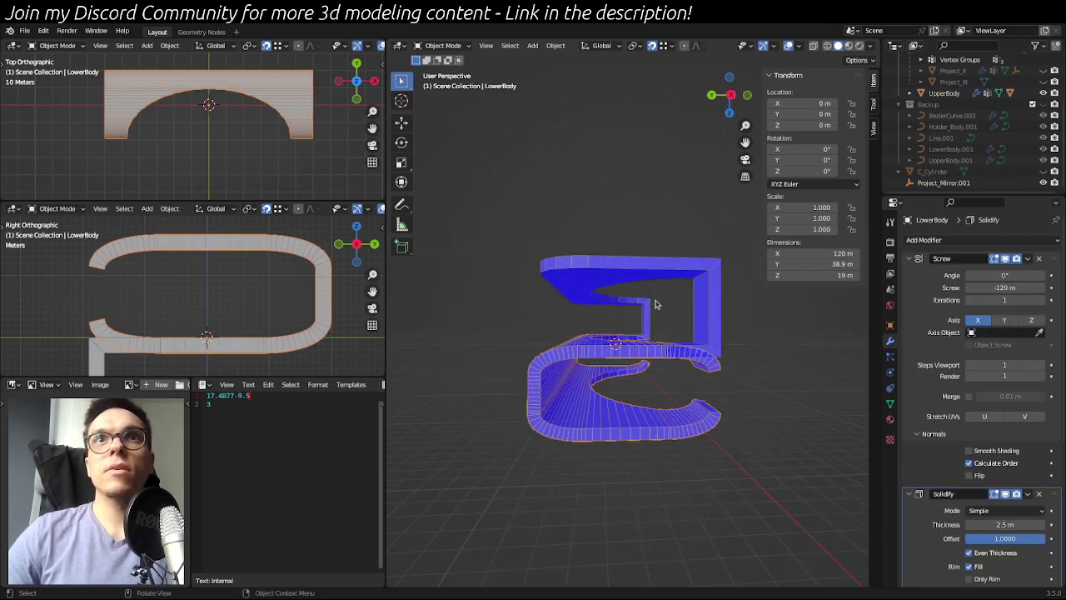
shift+click(586, 284)
key(ctrl+p)
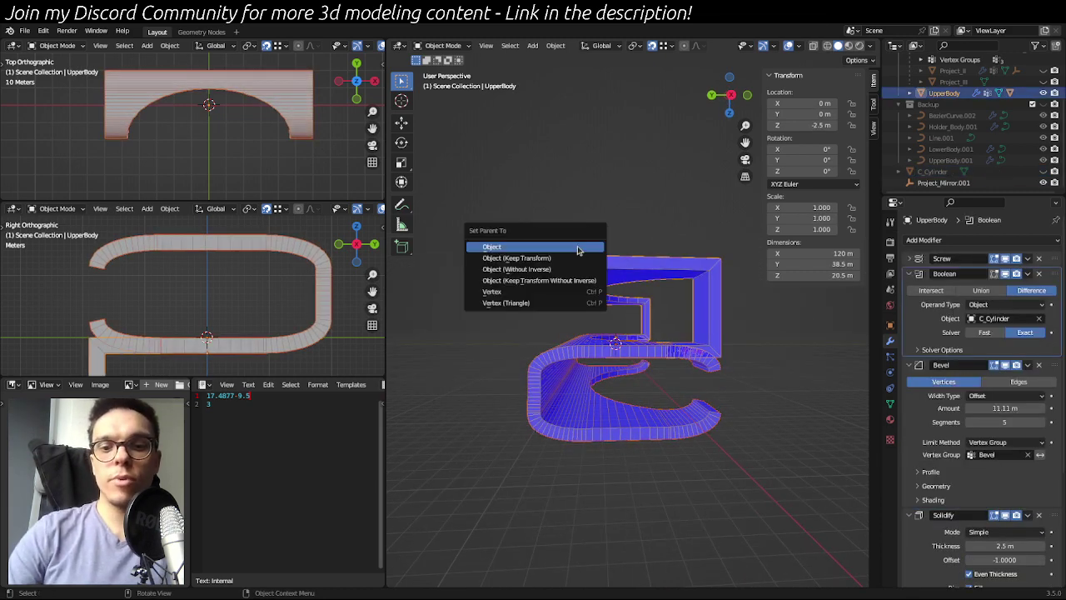
click(577, 250)
click(491, 363)
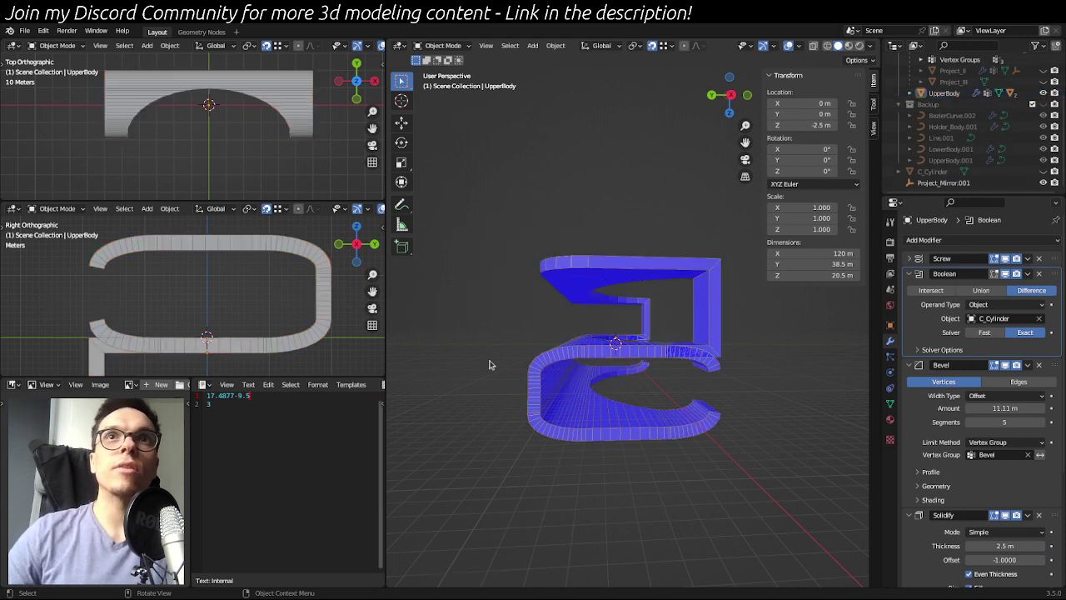
- Test-move the UpperBody to check its parenting, cancel the move and deselect it
click(581, 270)
key(r)
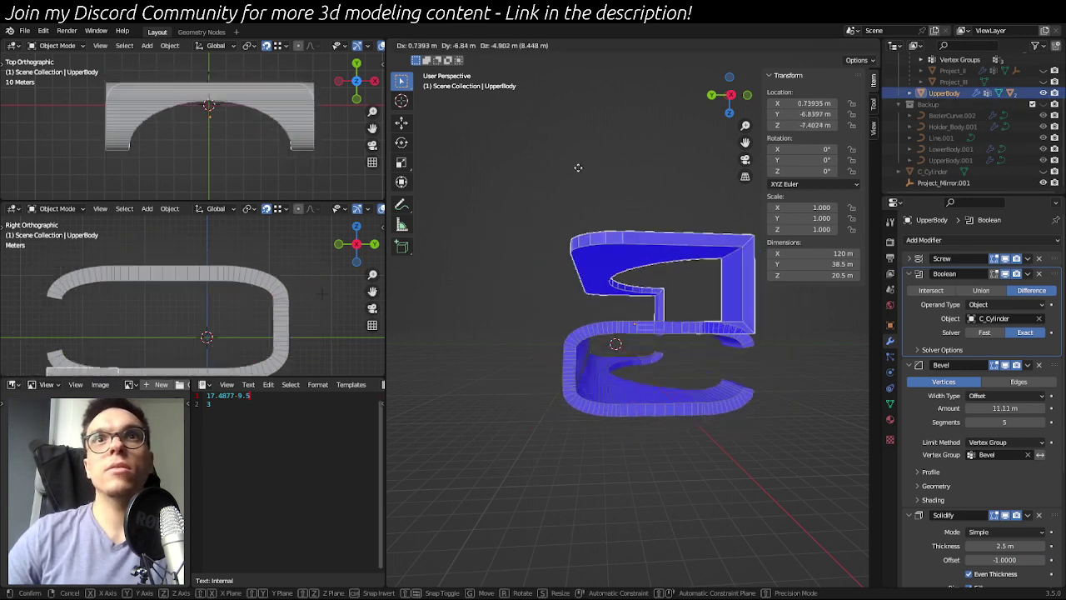
key(Escape)
middle_drag(676, 189, 547, 226)
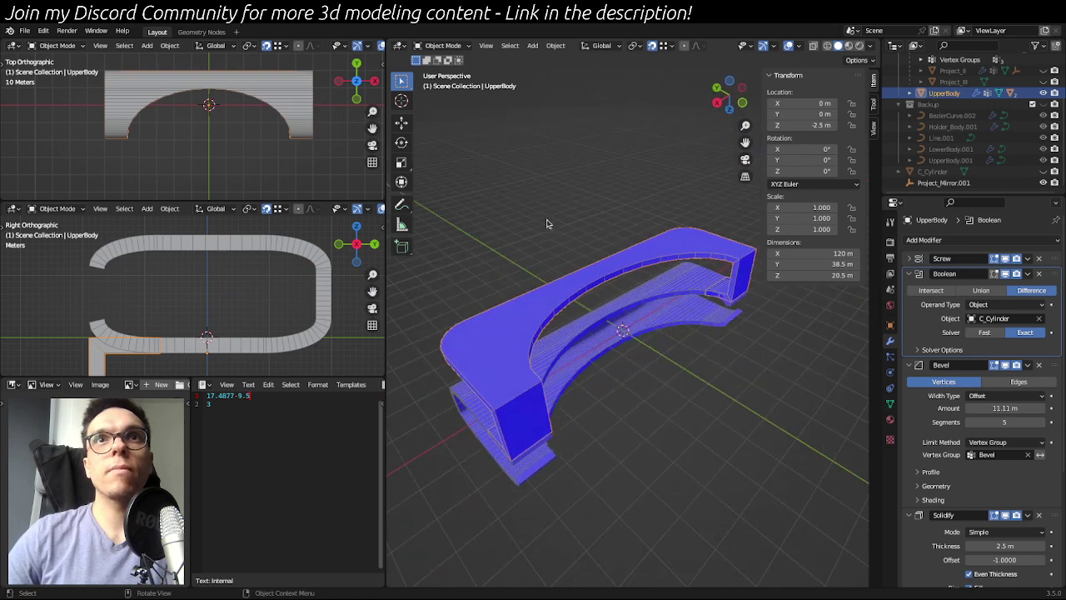
click(642, 433)
middle_drag(642, 433, 750, 366)
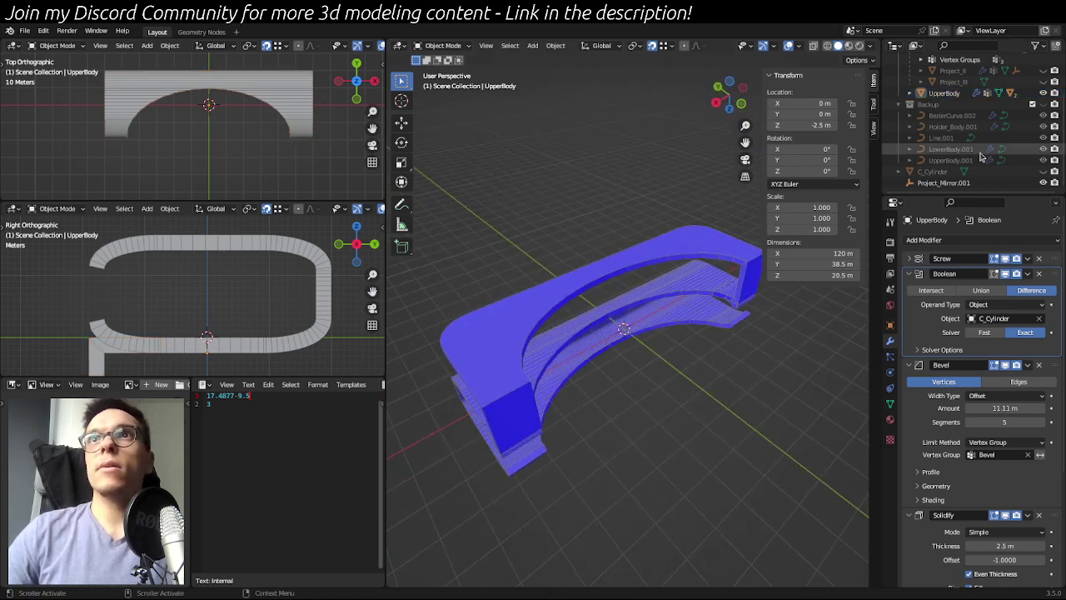
- Select Solid_Body and show it together with the two holder parts
scroll(927, 92, up, 3)
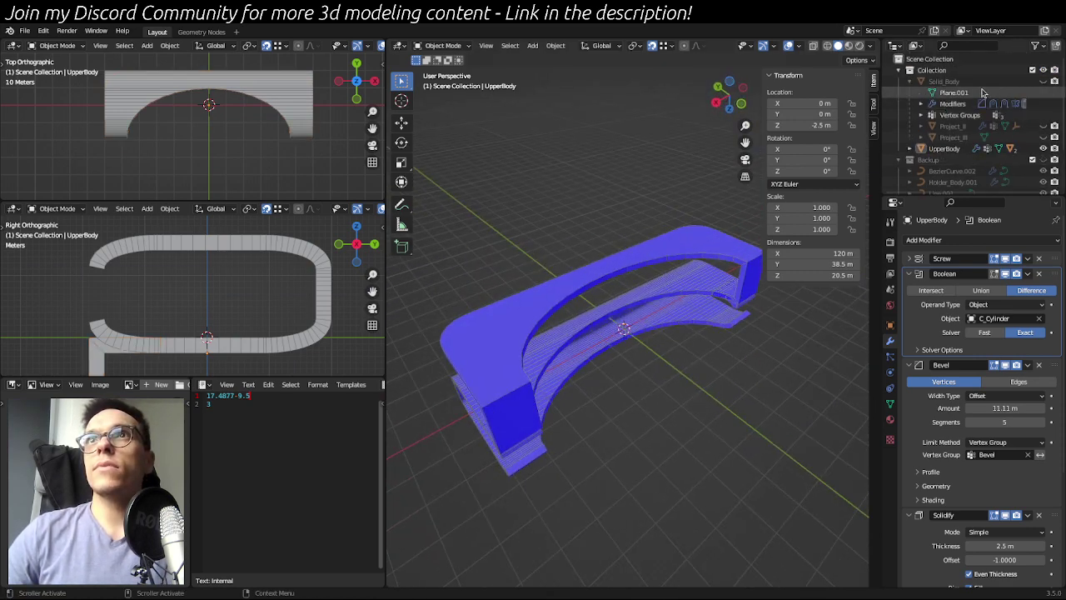
click(938, 149)
click(941, 82)
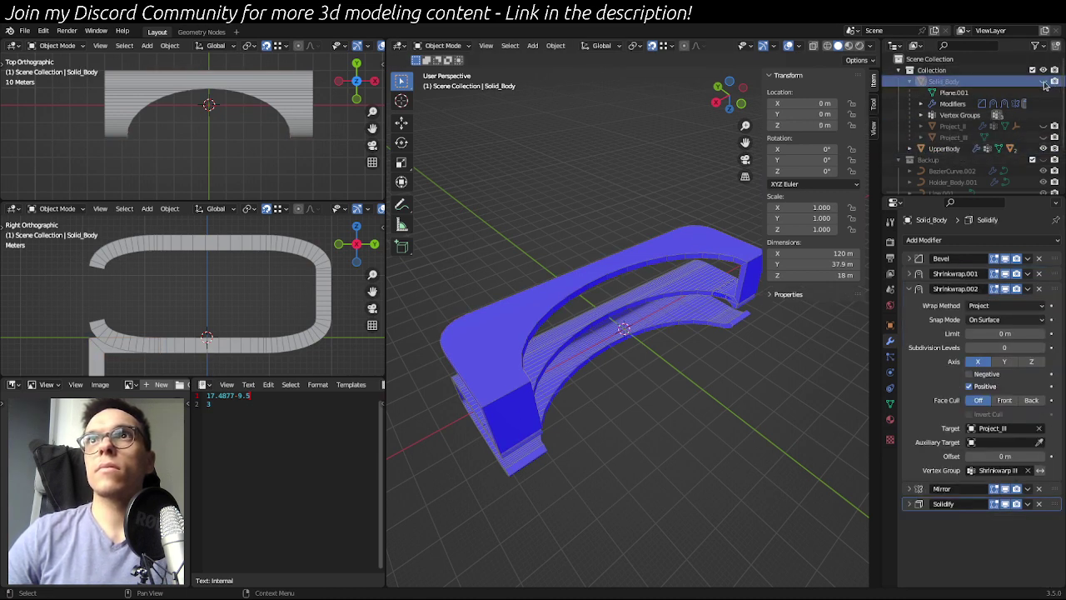
click(1043, 82)
- Expand the UpperBody's hierarchy to review the objects parented to it
scroll(1033, 93, down, 1)
click(910, 144)
scroll(958, 150, down, 2)
click(962, 144)
click(968, 155)
click(964, 145)
- Hide Solid_Body again and select the LowerBody
scroll(978, 158, up, 3)
click(975, 83)
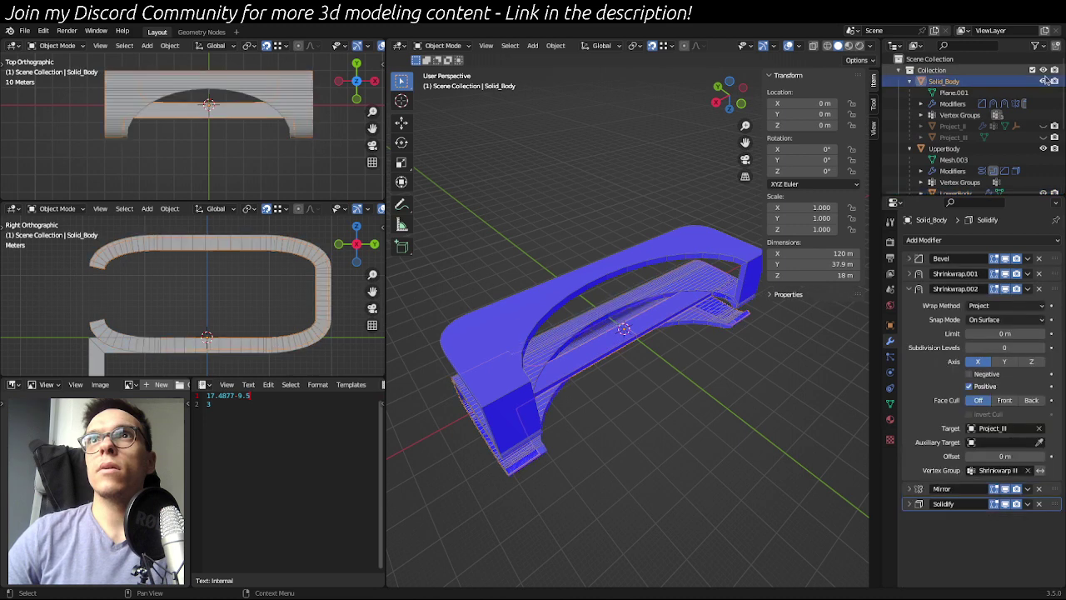
click(1044, 81)
click(945, 193)
- Examine the end of the curved cutout from above, where the UpperBody overlaps the LowerBody
middle_drag(616, 375, 683, 405)
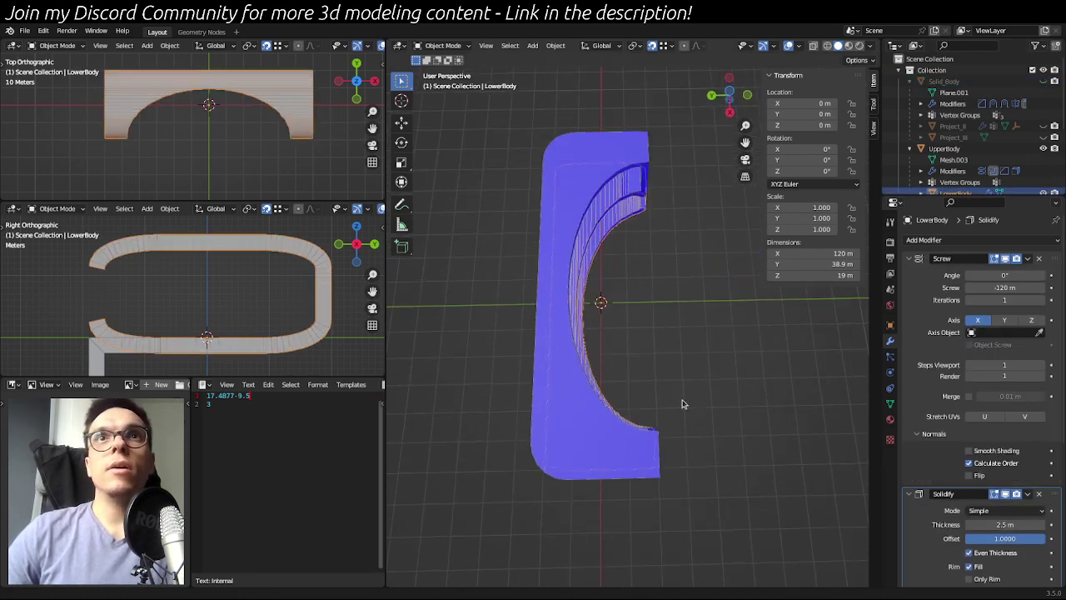
scroll(658, 470, up, 4)
middle_drag(633, 154, 646, 357)
scroll(641, 333, up, 2)
click(615, 276)
middle_drag(679, 304, 706, 332)
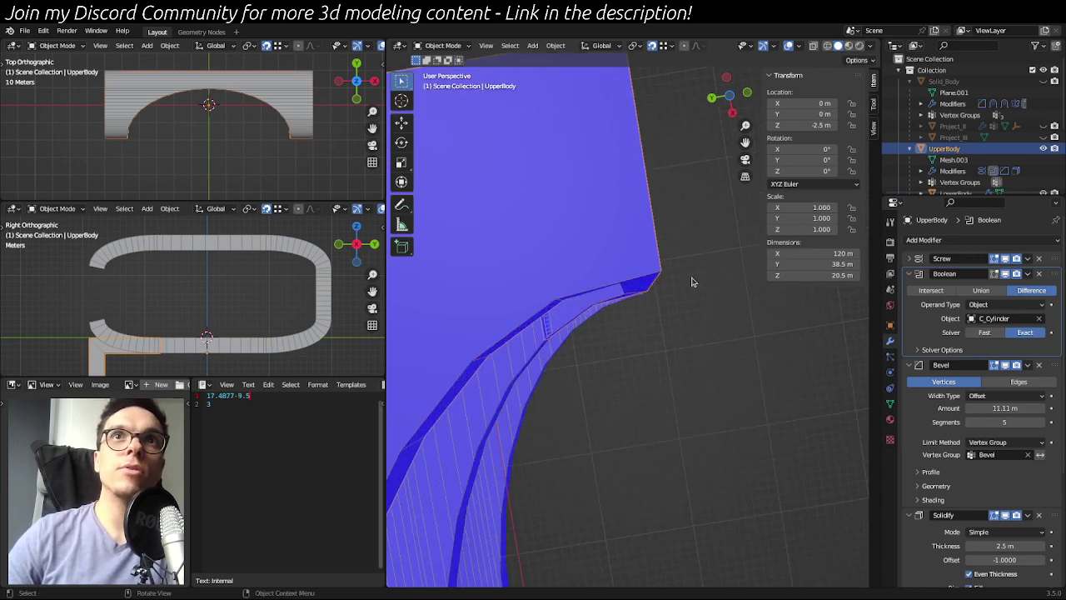
middle_drag(691, 281, 708, 271)
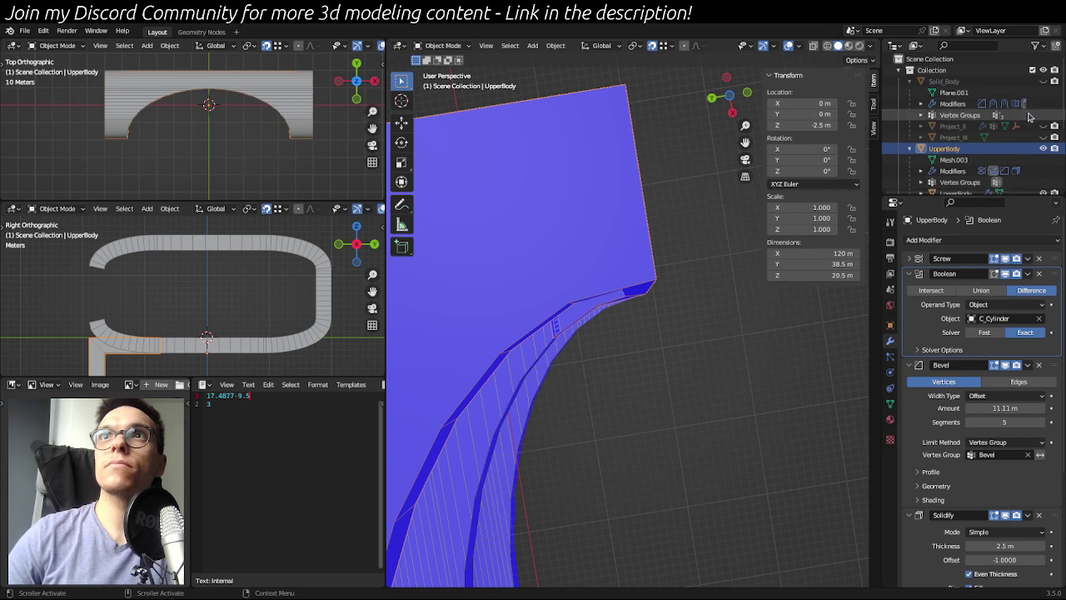
- Select C_Cylinder under the UpperBody and show it from above
scroll(999, 124, down, 4)
click(979, 139)
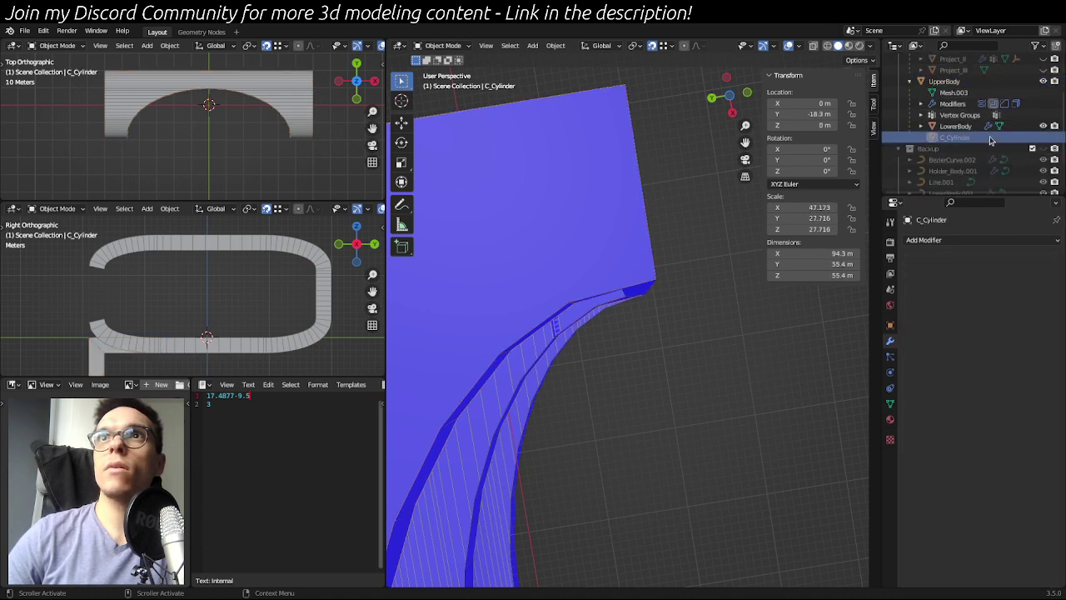
scroll(983, 141, down, 2)
drag(937, 170, 983, 100)
click(1043, 94)
middle_drag(658, 245, 719, 446)
click(731, 405)
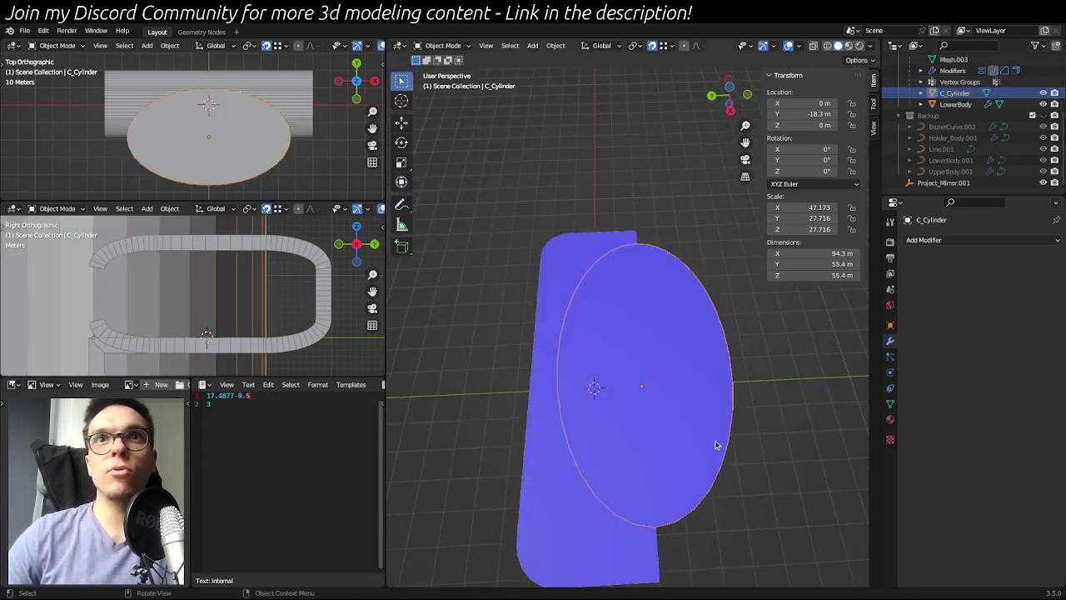
- Move C_Cylinder along the Y axis to about -29.87 m, then hide it to inspect the cutout
key(g)
key(y)
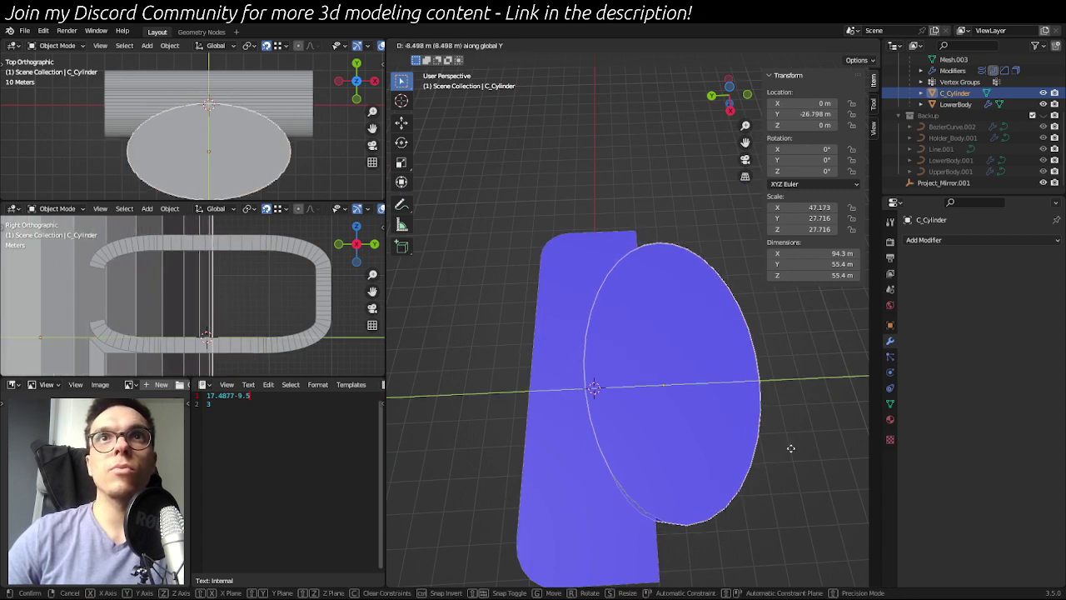
click(798, 447)
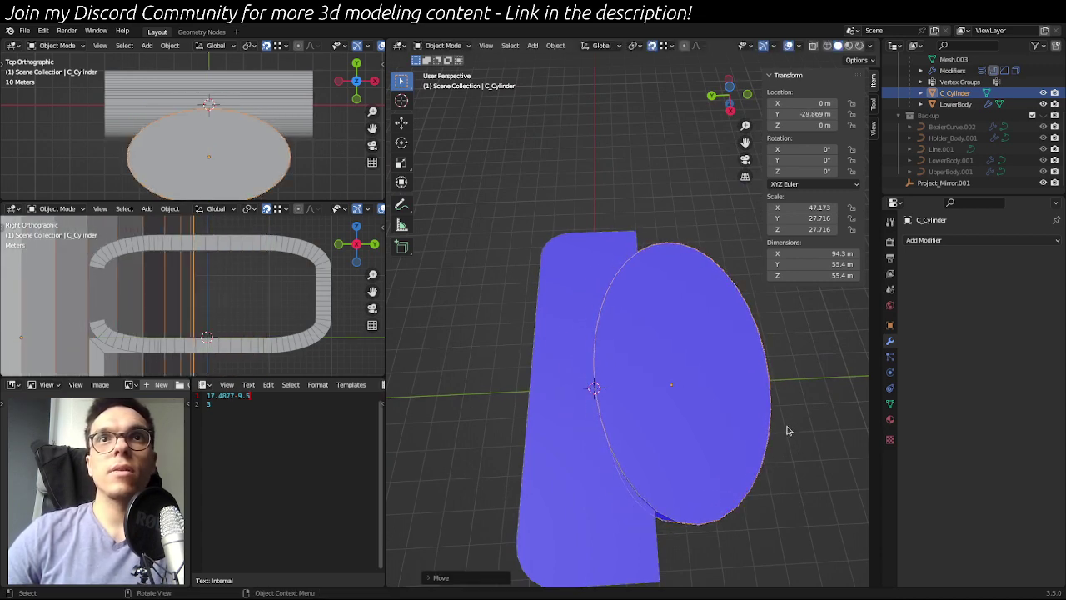
key(h)
middle_drag(770, 432, 605, 426)
scroll(605, 425, down, 3)
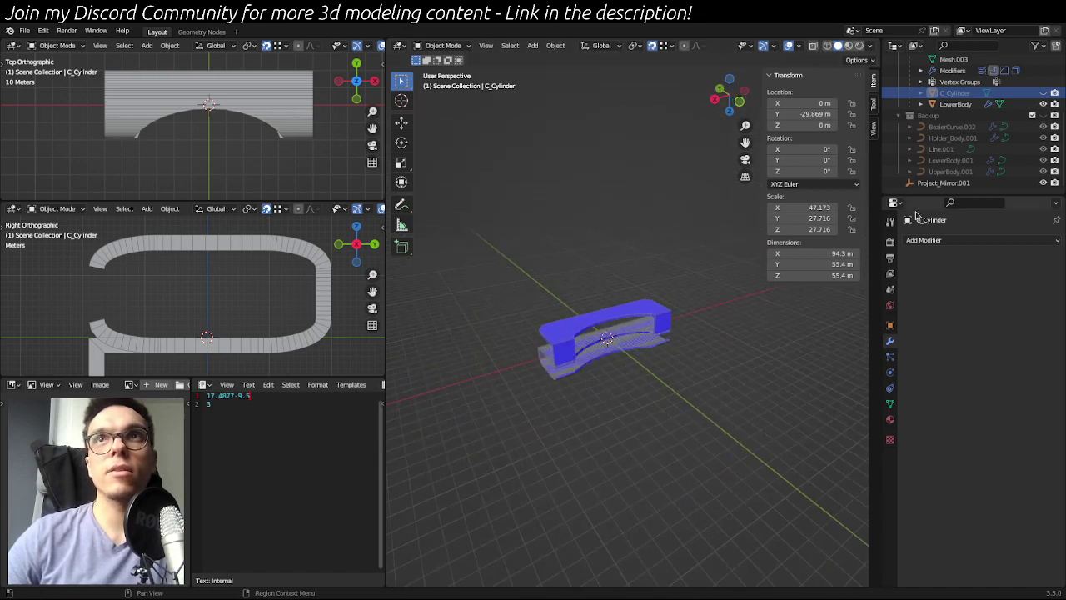
- Show C_Cylinder again and scale it up uniformly by a factor of about 1.2
click(1043, 93)
middle_drag(733, 350, 683, 383)
key(s)
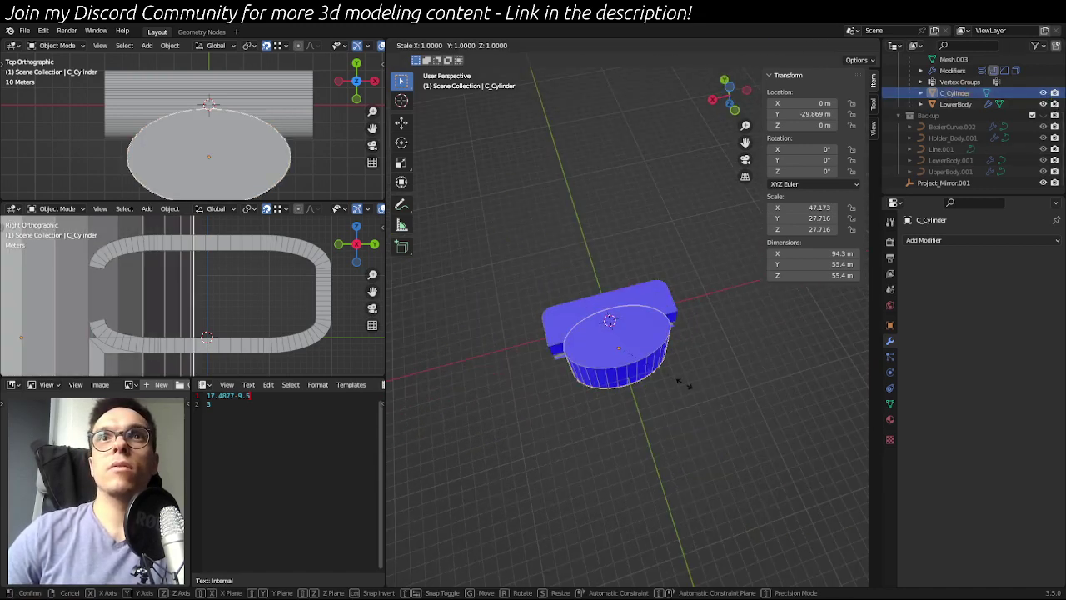
key(Escape)
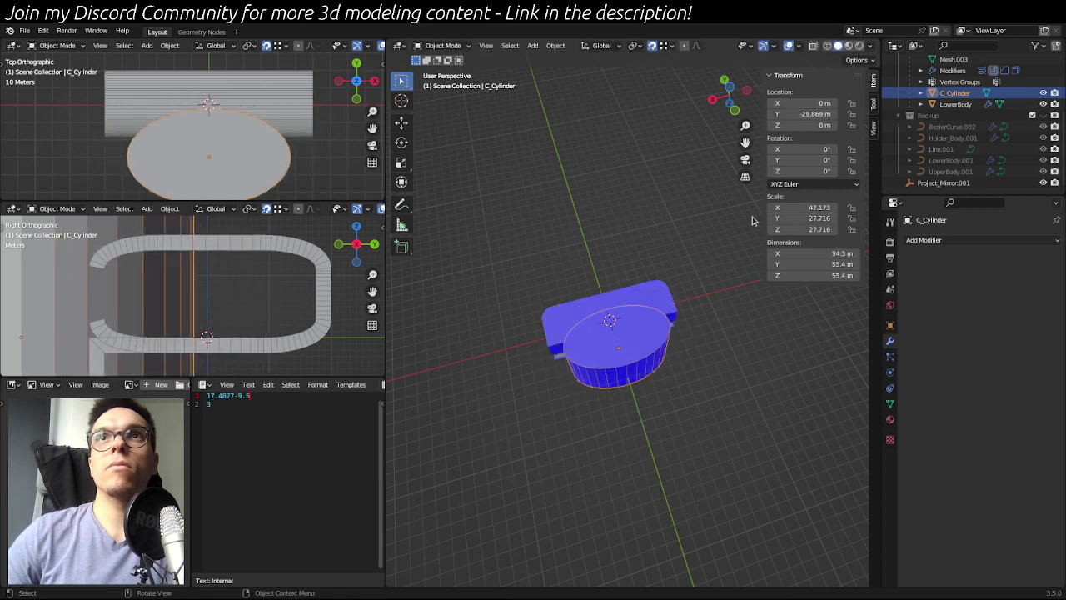
scroll(238, 125, down, 1)
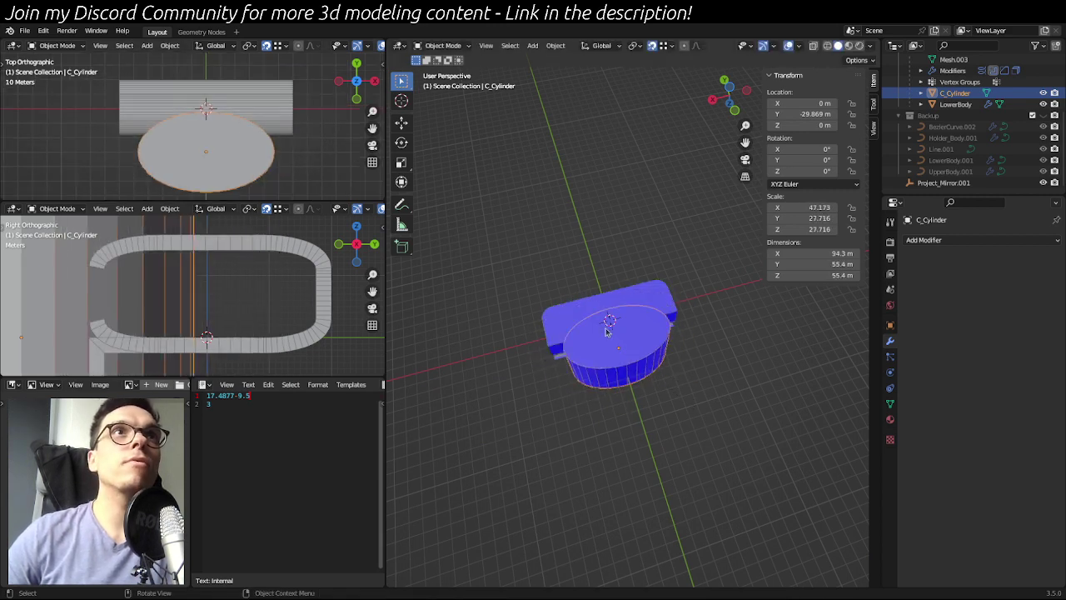
key(s)
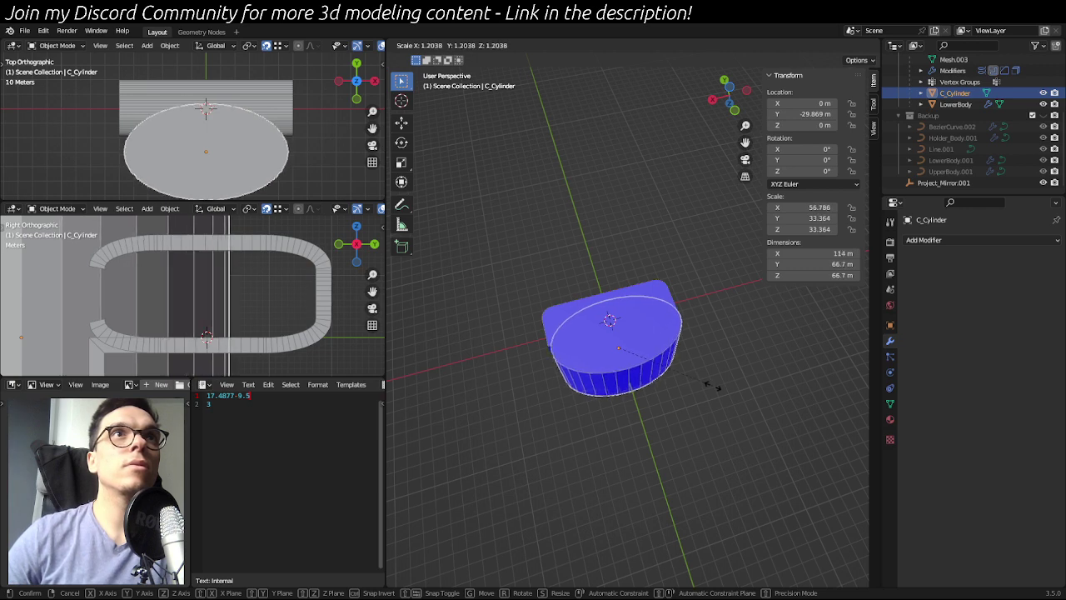
click(712, 385)
- Stretch C_Cylinder along Y by a factor of about 1.3 and move it along Y to about -41 m
middle_drag(577, 383, 690, 392)
key(s)
key(y)
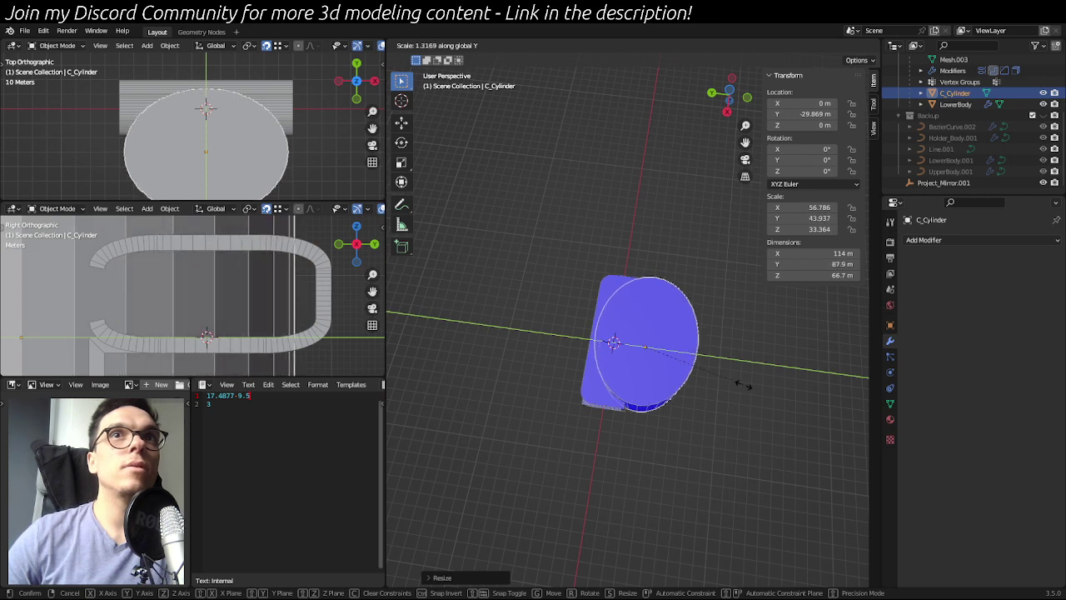
click(740, 385)
key(g)
key(y)
click(753, 387)
- Stretch C_Cylinder along Y by a factor of about 1.16 and move it along Y to about -38.73 m
key(s)
key(y)
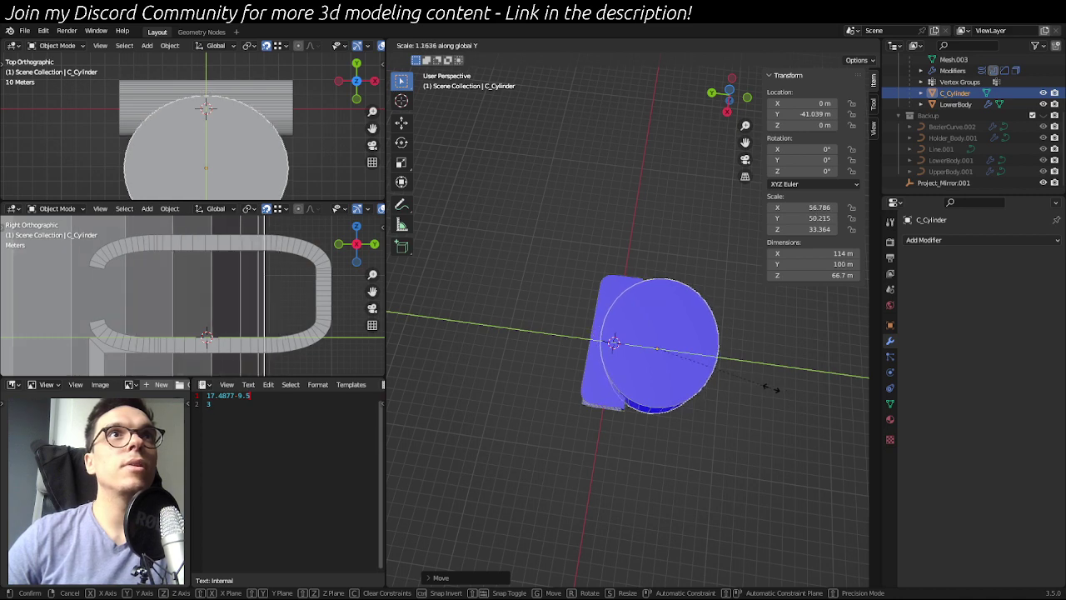
click(774, 389)
middle_drag(542, 231, 721, 363)
key(g)
key(y)
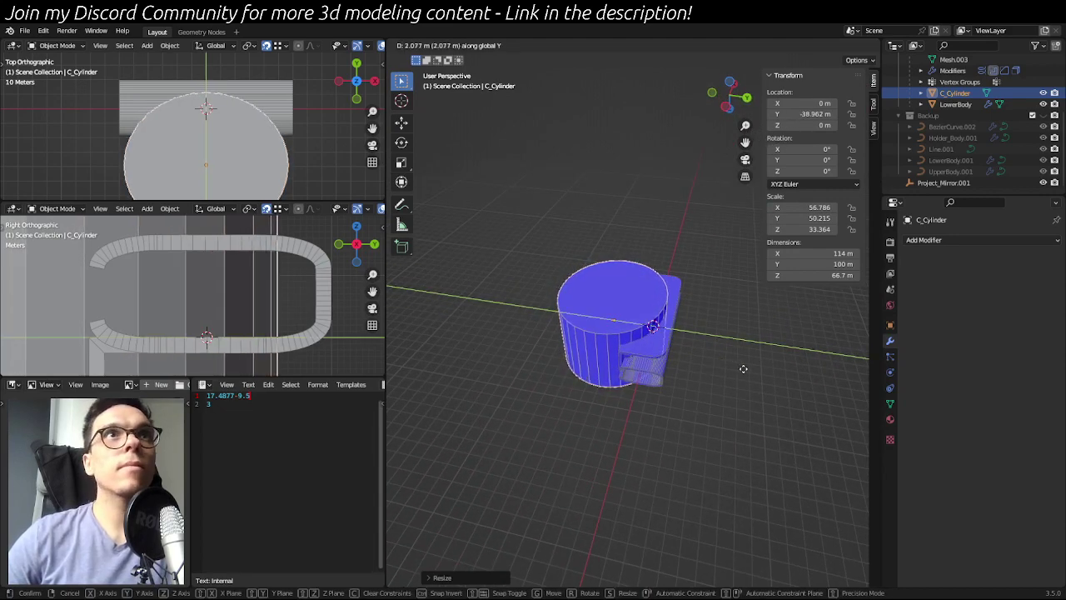
click(744, 368)
middle_drag(545, 205, 559, 236)
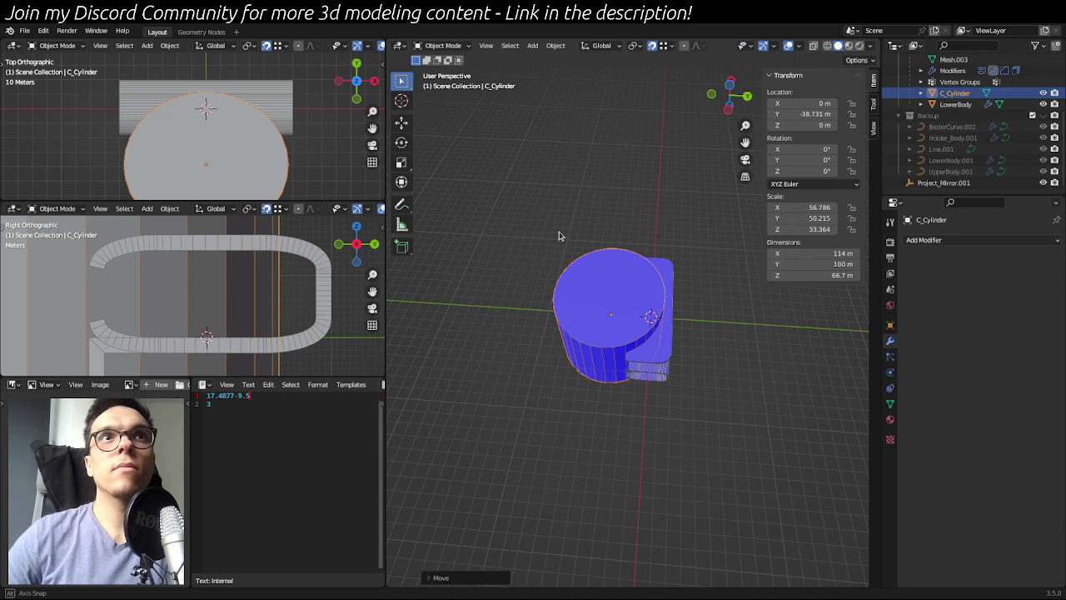
- Hide C_Cylinder and inspect the reshaped cutout in the holder from several sides
key(h)
middle_drag(566, 264, 699, 157)
scroll(604, 179, up, 3)
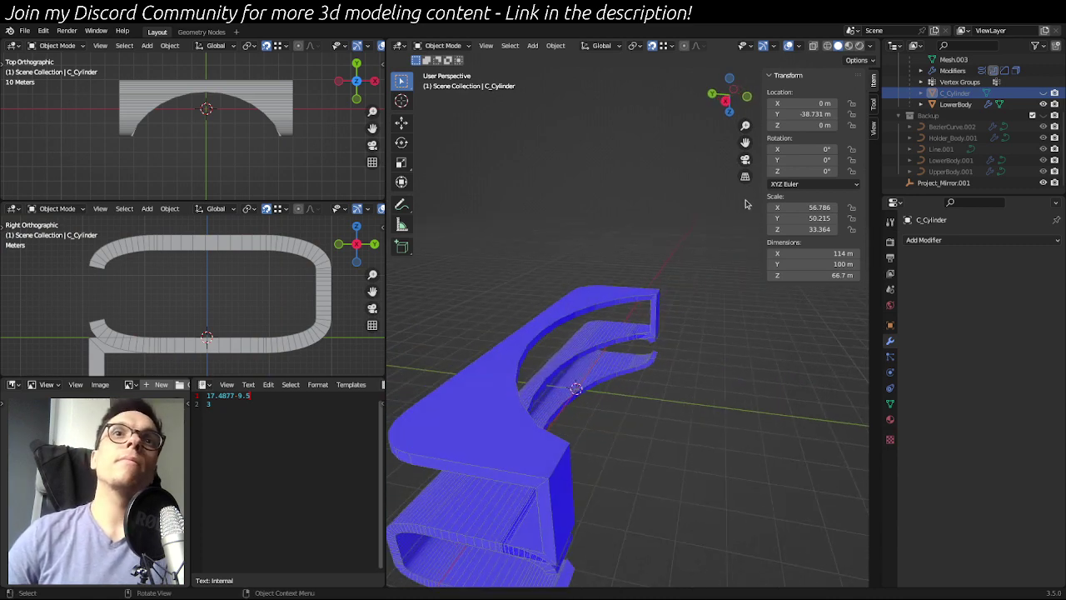
middle_drag(633, 475, 664, 496)
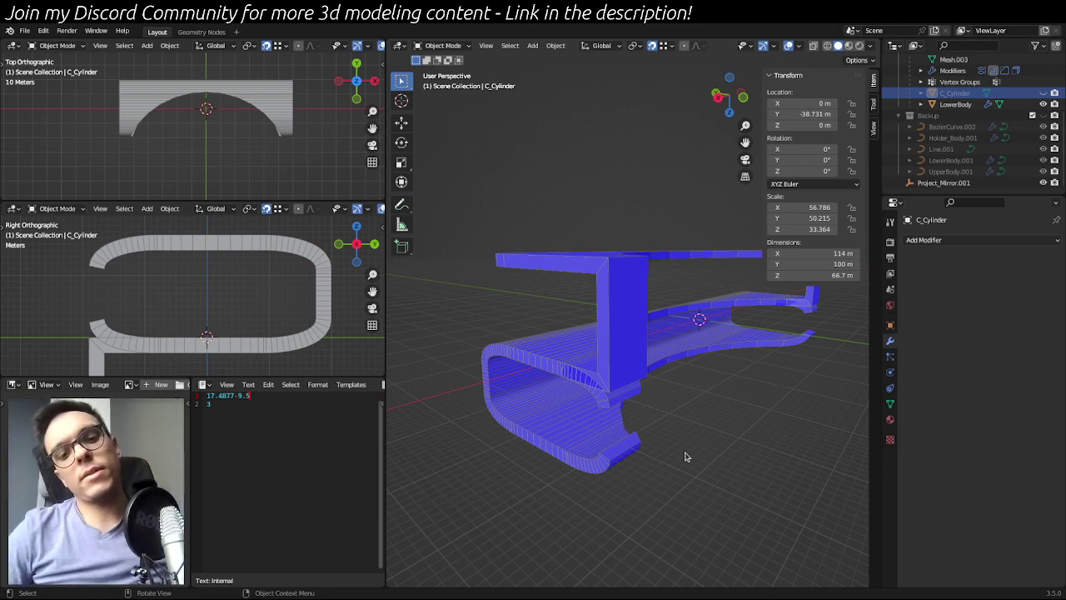
middle_drag(514, 278, 647, 224)
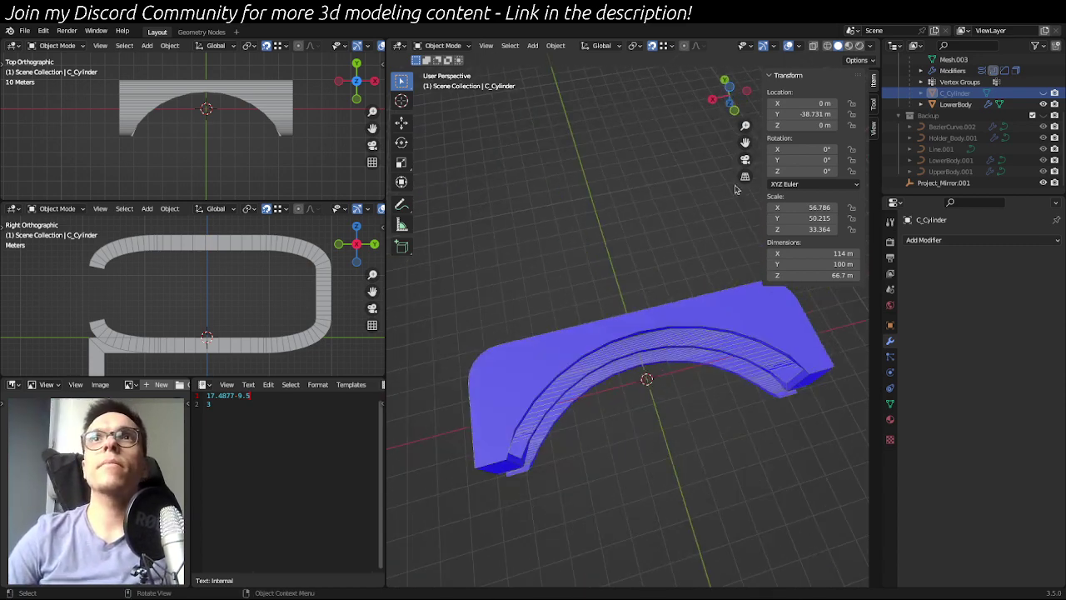
- Turn off the Face Orientation overlay in the perspective viewport
click(797, 46)
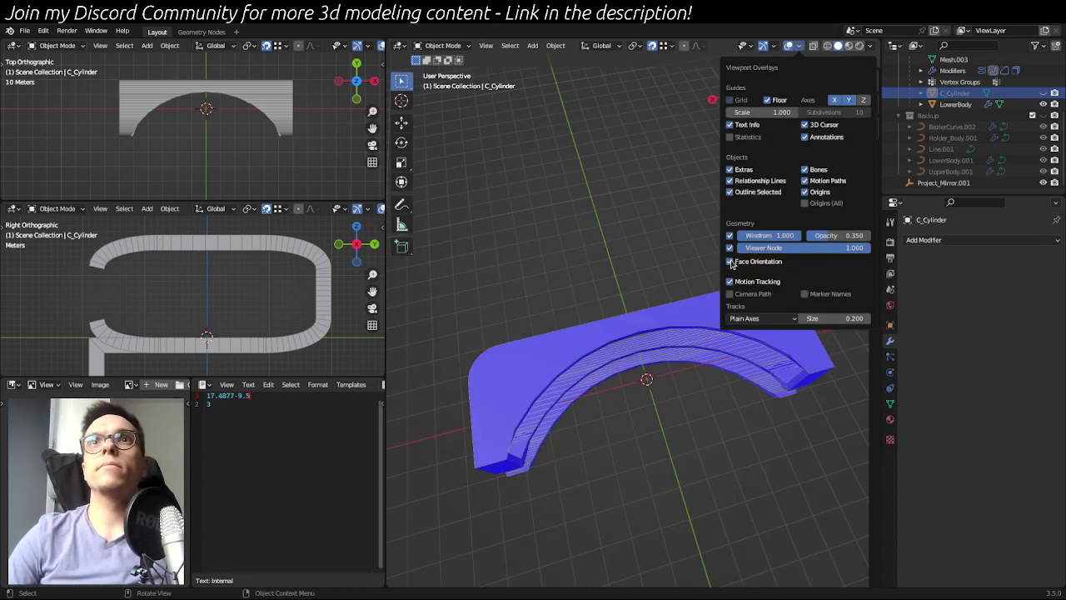
click(730, 261)
middle_drag(721, 505, 534, 399)
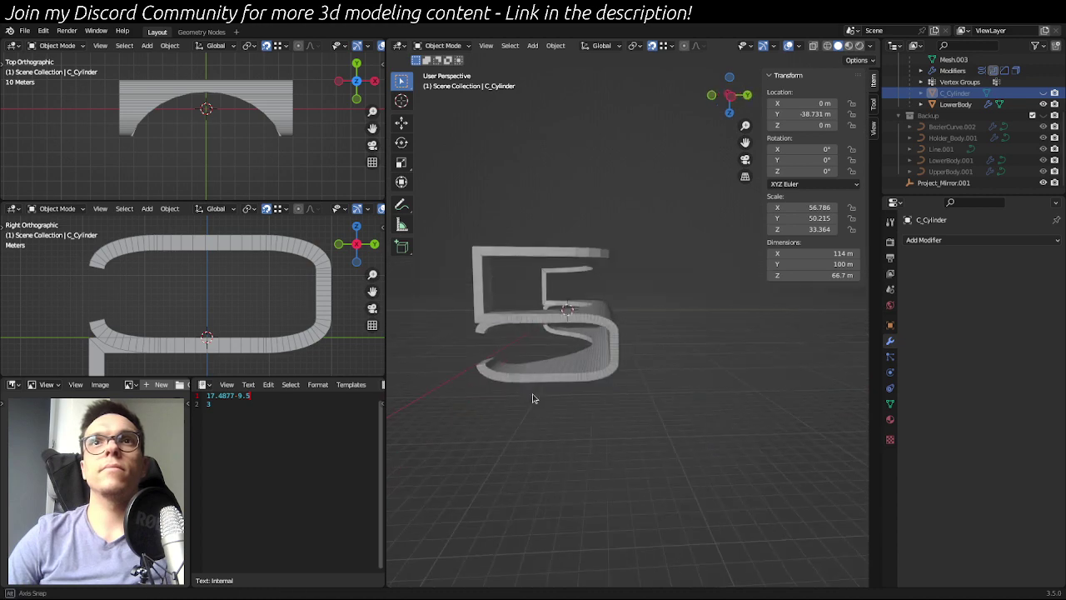
- Collapse UpperBody's existing modifiers and add a Boolean modifier set to Union with LowerBody as its object
click(542, 263)
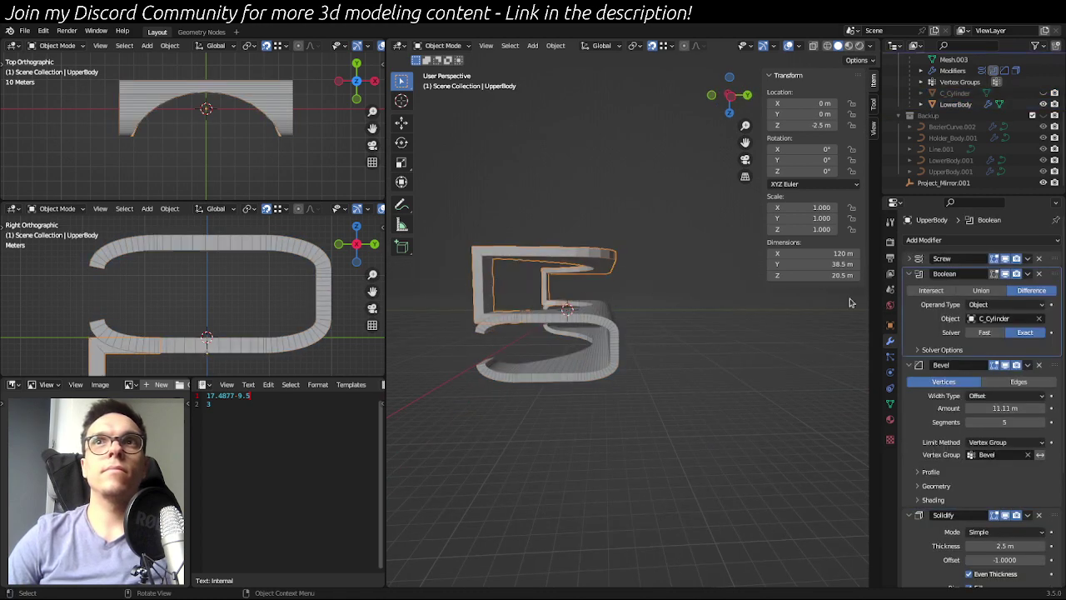
click(911, 274)
click(909, 288)
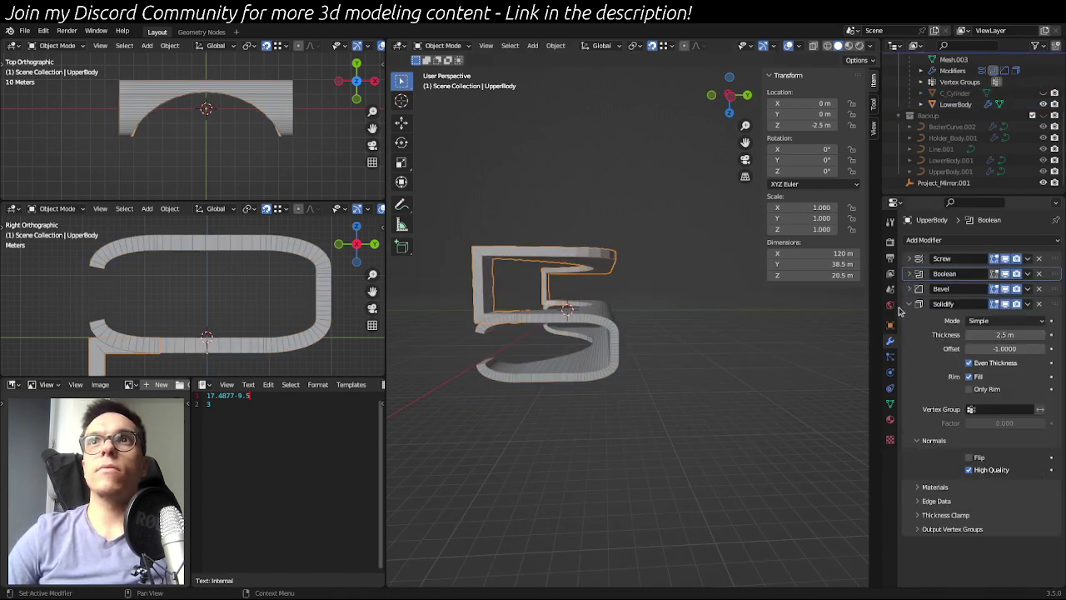
click(907, 304)
click(981, 241)
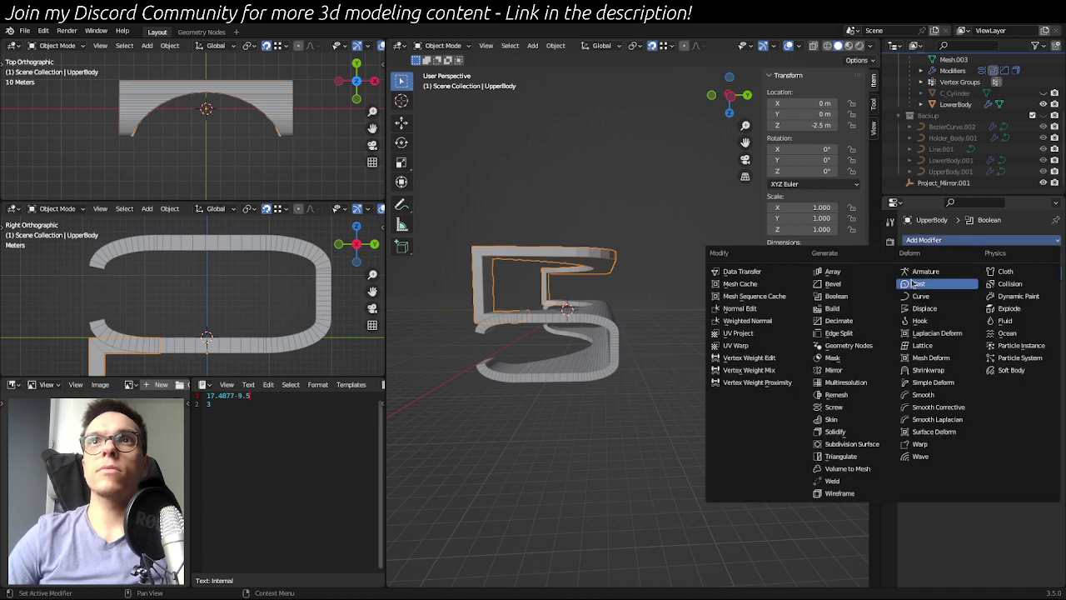
click(867, 299)
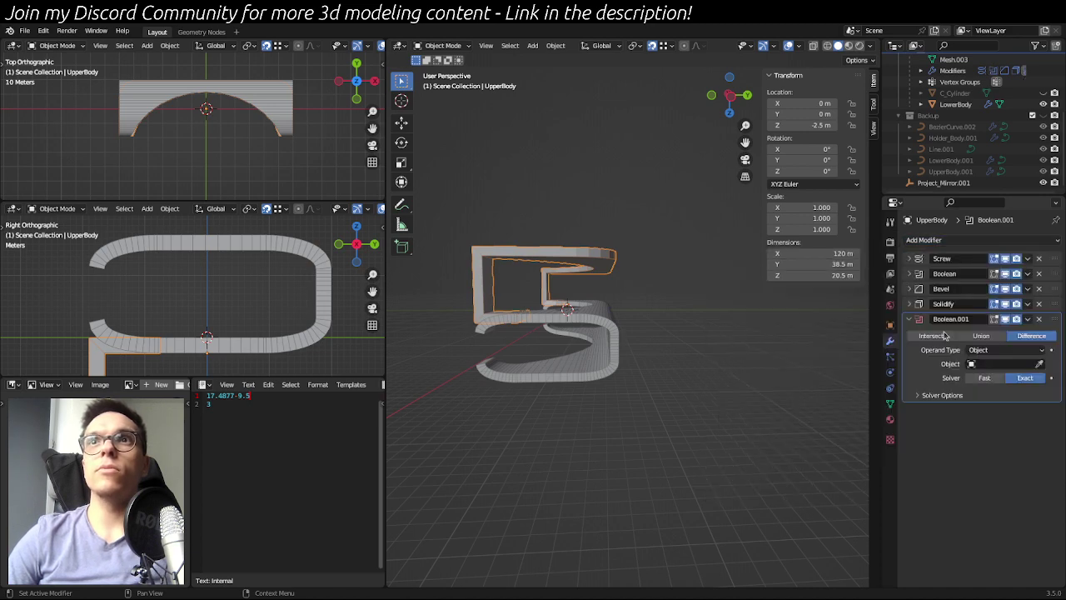
click(988, 365)
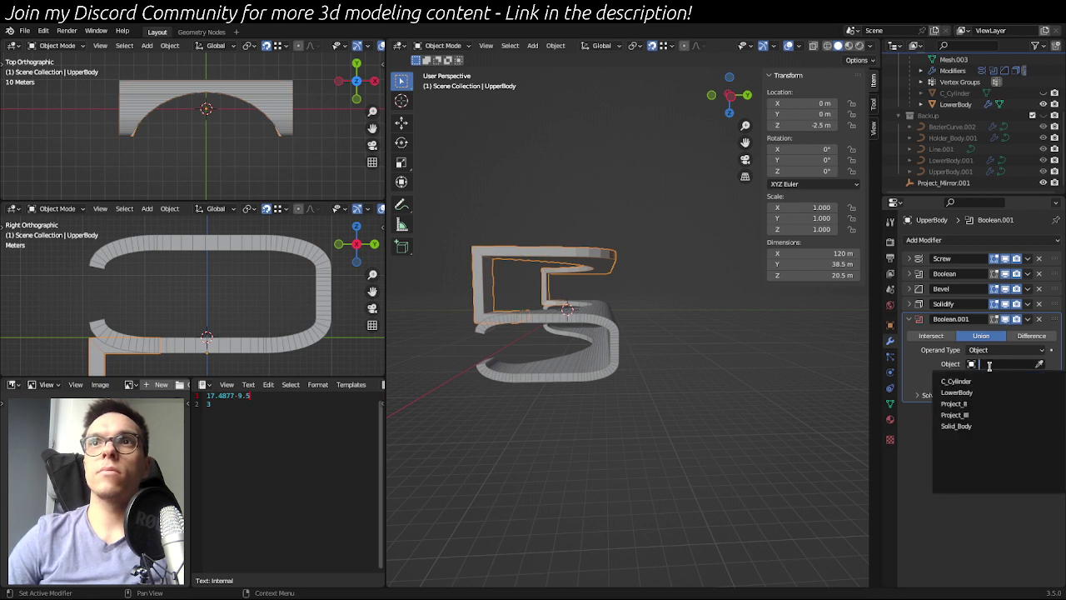
click(998, 391)
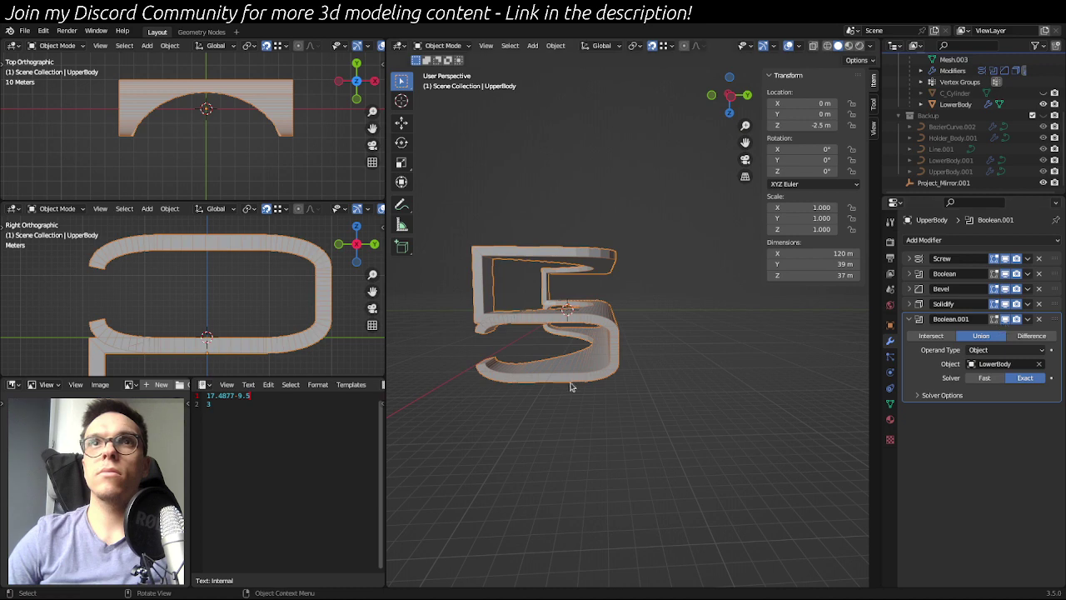
- Check the union by selecting LowerBody and UpperBody separately and test-moving UpperBody without keeping the move
click(707, 453)
click(620, 340)
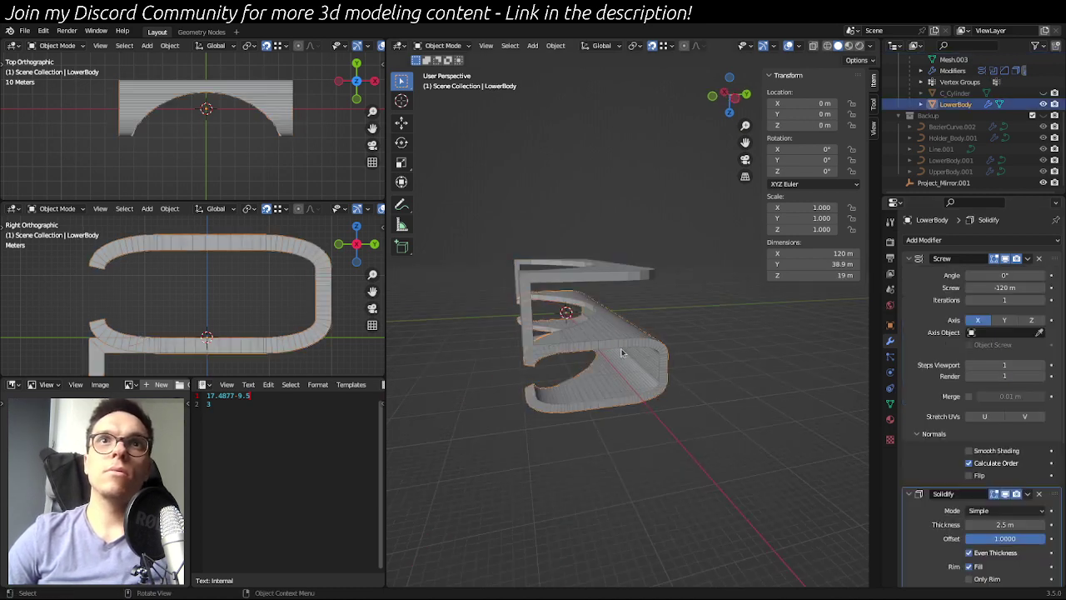
scroll(641, 375, up, 5)
middle_drag(666, 412, 687, 352)
scroll(730, 385, down, 4)
click(618, 390)
middle_drag(623, 372, 612, 417)
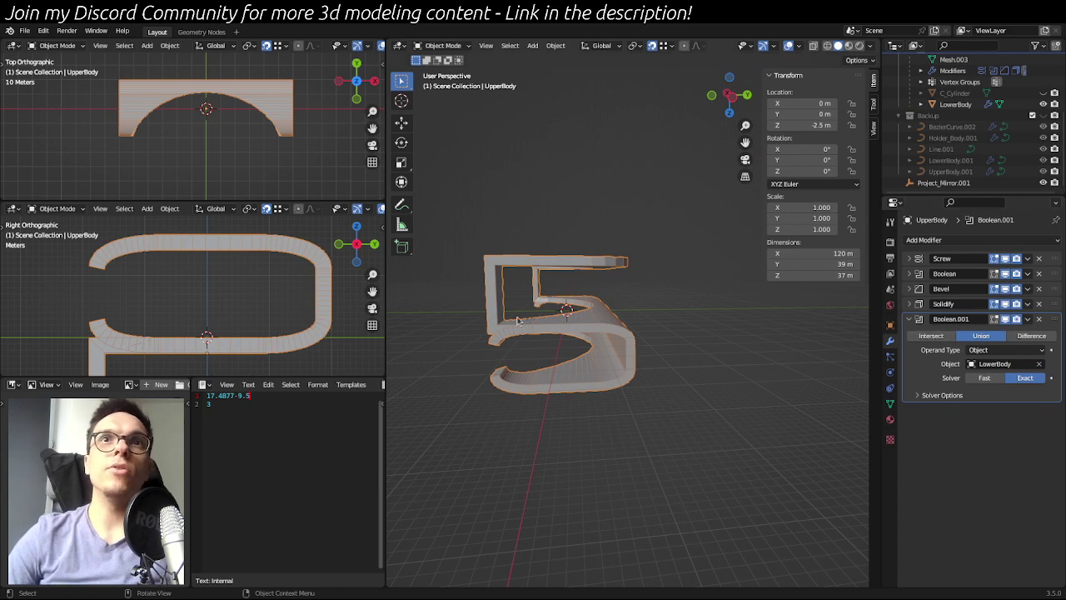
key(g)
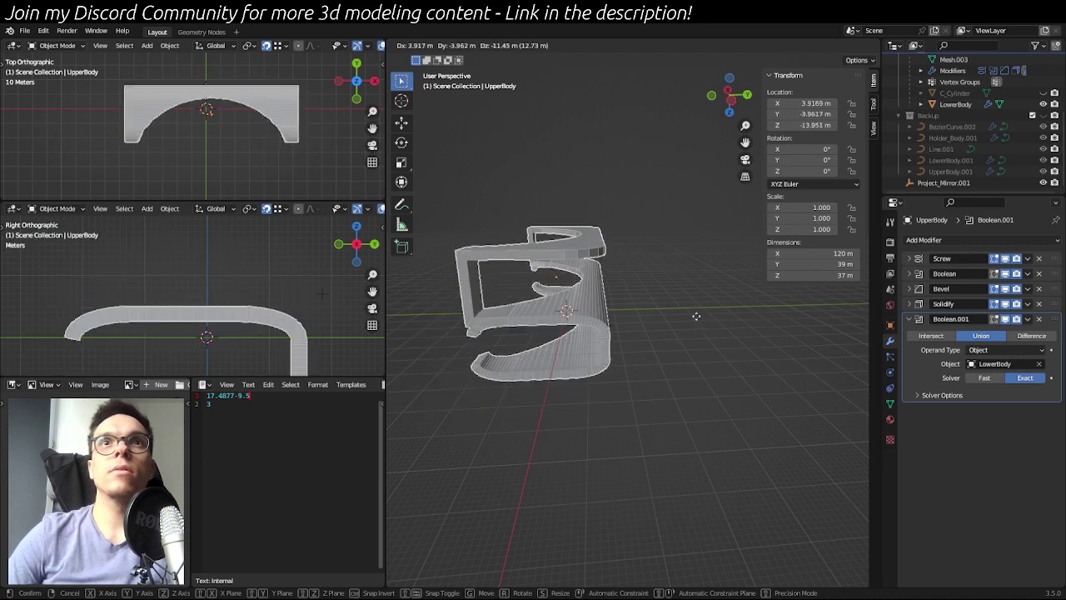
right_click(704, 325)
- Hide LowerBody and collapse the Boolean.001 modifier of UpperBody
middle_drag(451, 357, 820, 394)
middle_drag(618, 404, 557, 393)
middle_drag(617, 177, 687, 457)
scroll(741, 250, up, 5)
scroll(677, 414, down, 4)
click(955, 104)
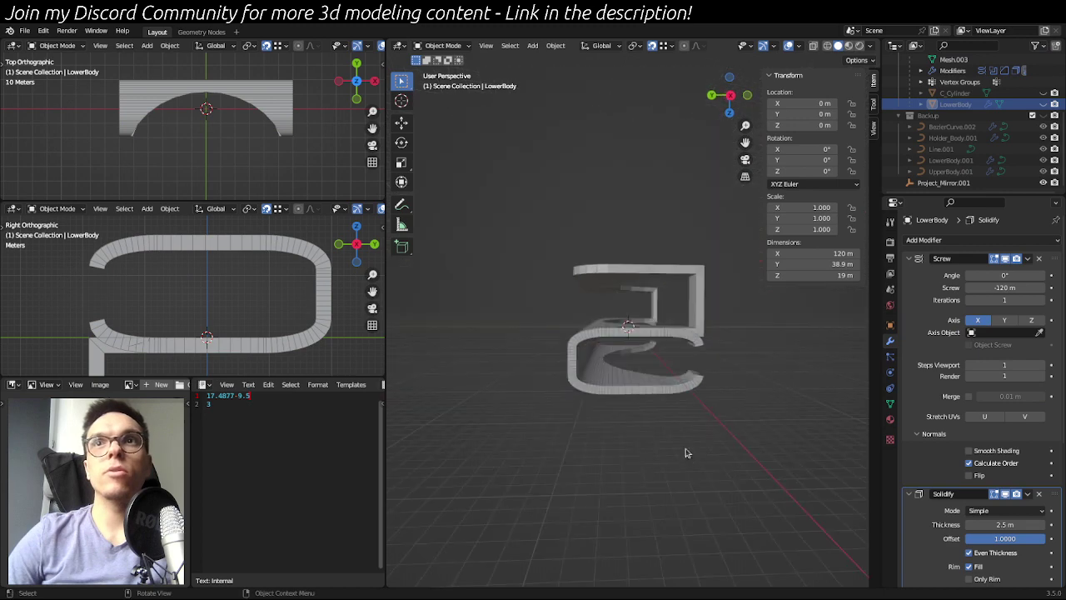
click(632, 322)
middle_drag(631, 322, 633, 392)
click(908, 320)
middle_drag(777, 466, 735, 424)
click(704, 442)
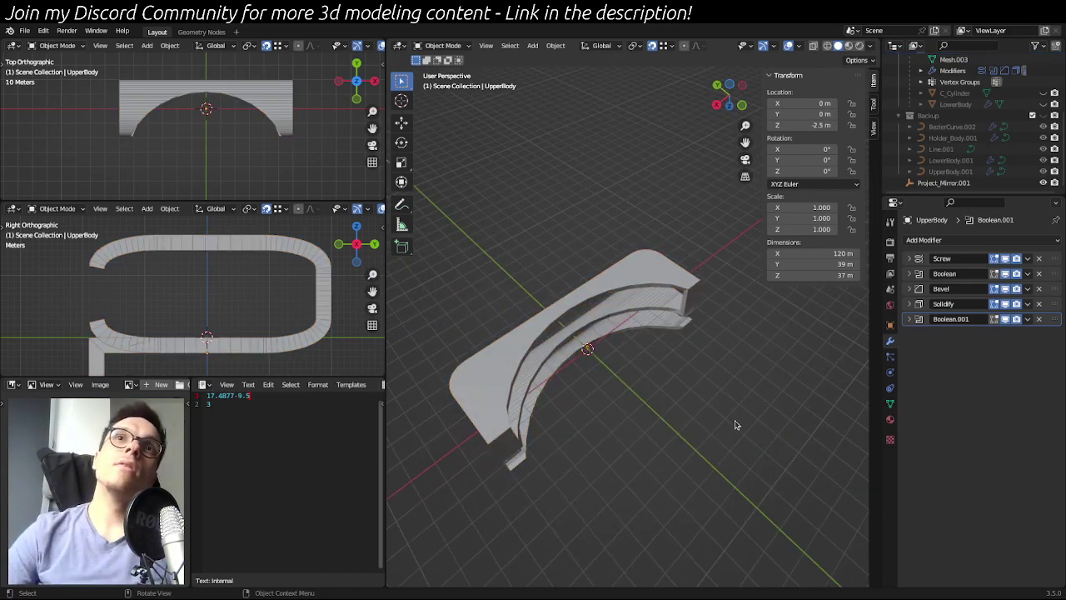
- Examine the united holder body from several sides, including a close look at one end
middle_drag(658, 419, 751, 351)
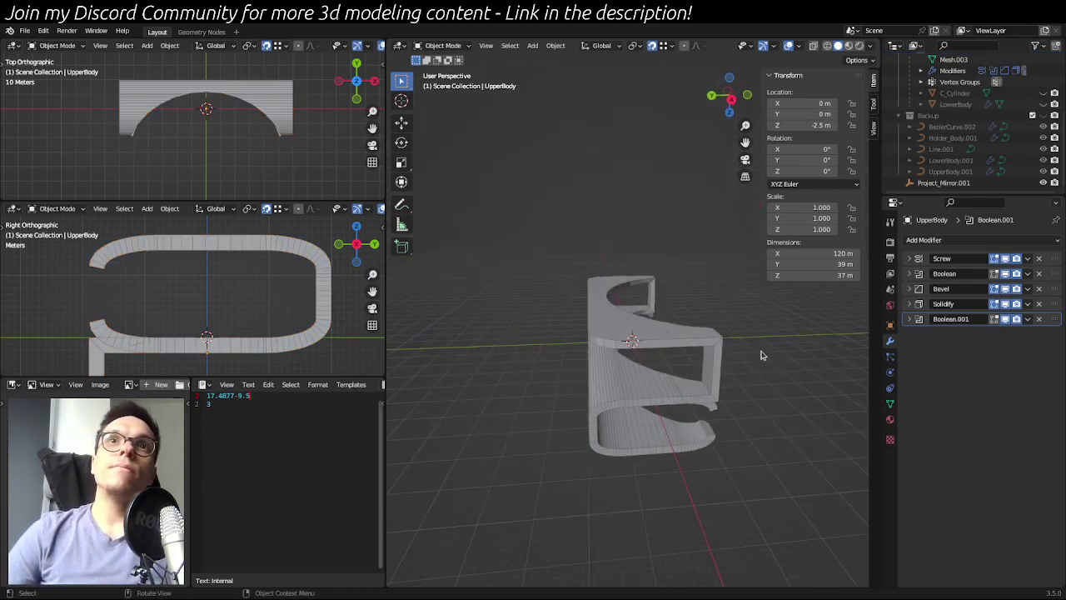
middle_drag(690, 413, 533, 369)
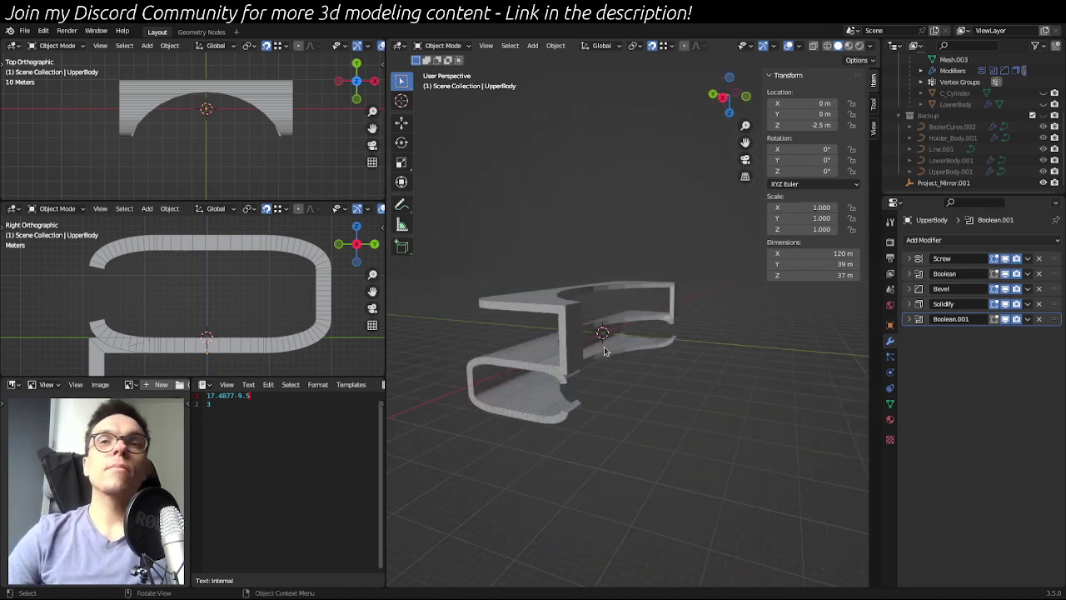
click(537, 374)
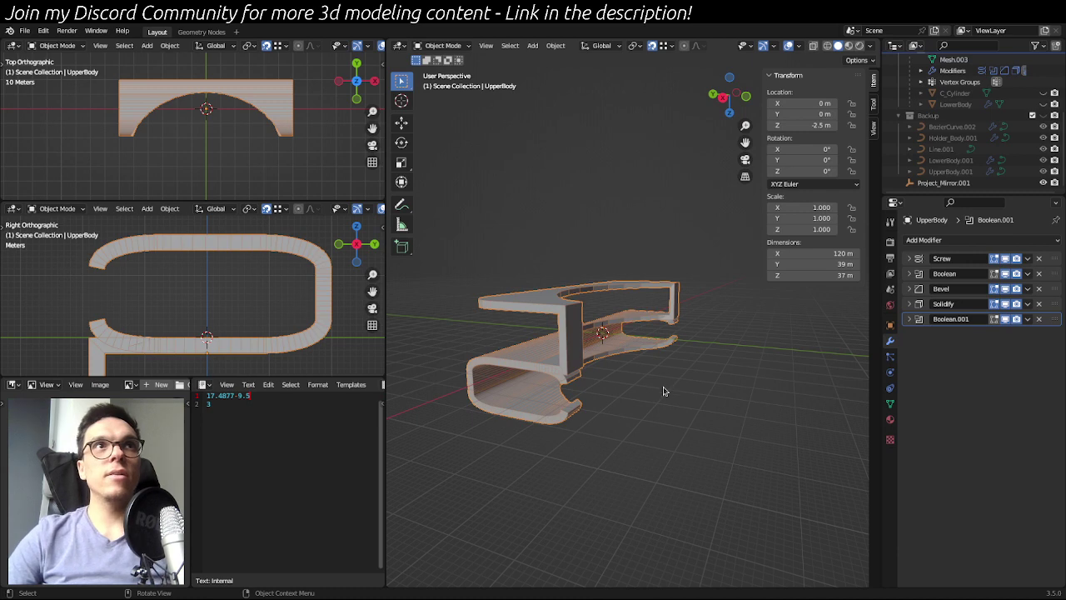
mouse_move(653, 392)
middle_down()
mouse_move(576, 441)
mouse_move(733, 414)
mouse_move(665, 408)
middle_up()
scroll(659, 393, up, 3)
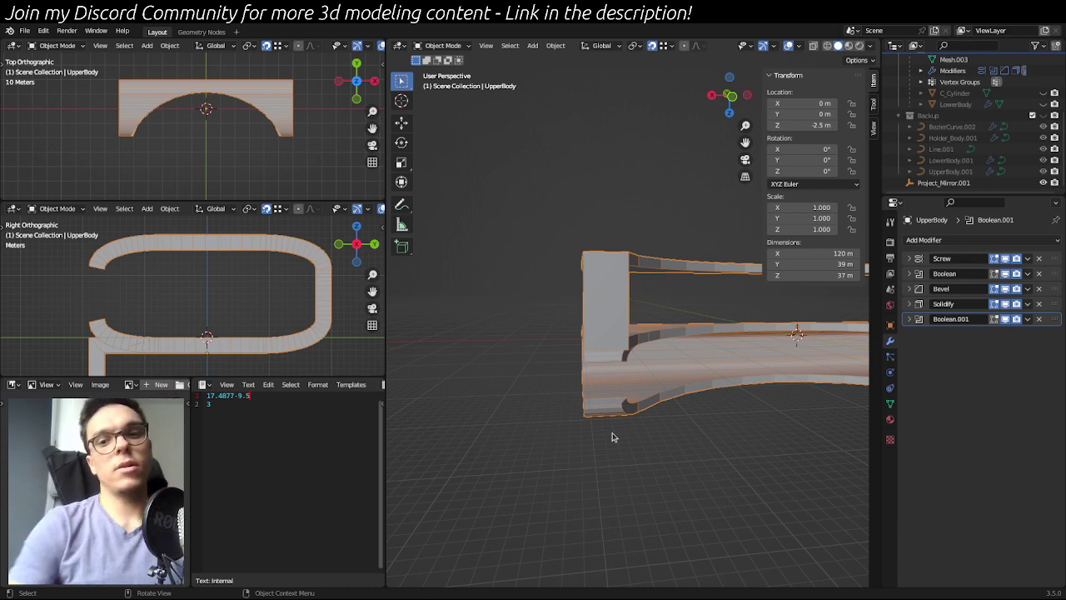
scroll(448, 258, down, 2)
middle_drag(448, 258, 586, 359)
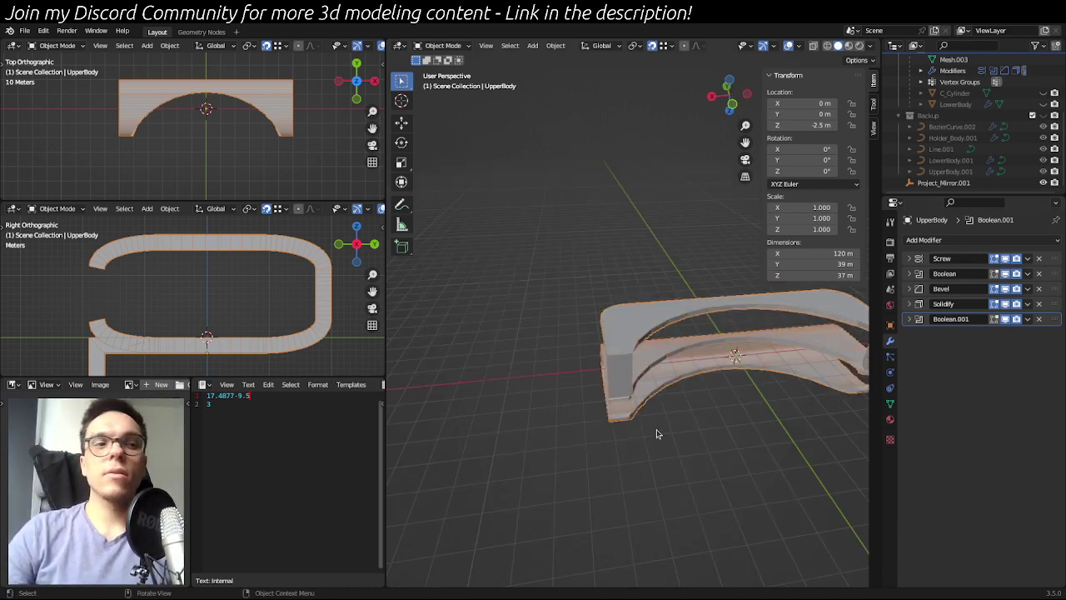
middle_drag(680, 477, 647, 328)
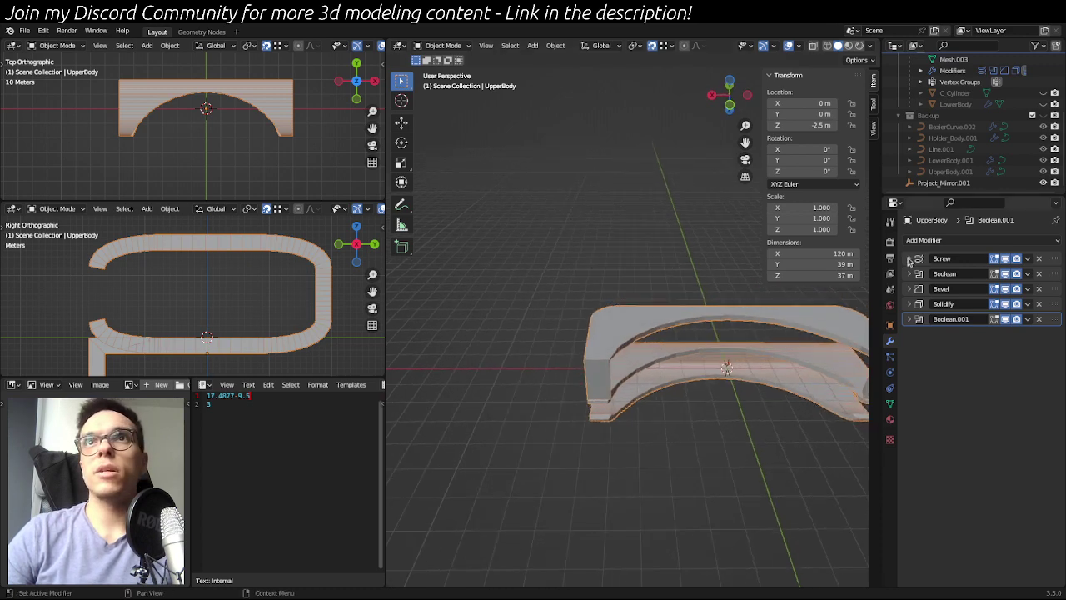
- Set the Screw distance of UpperBody's Screw modifier to -130 m
click(909, 259)
click(1005, 288)
text(-13)
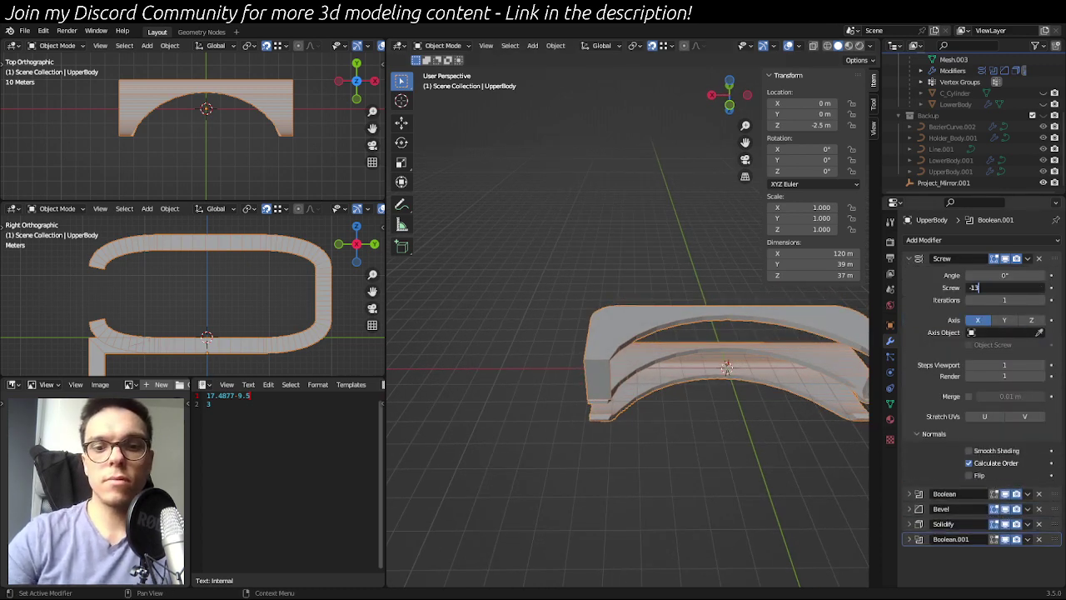
key(Return)
scroll(721, 360, down, 3)
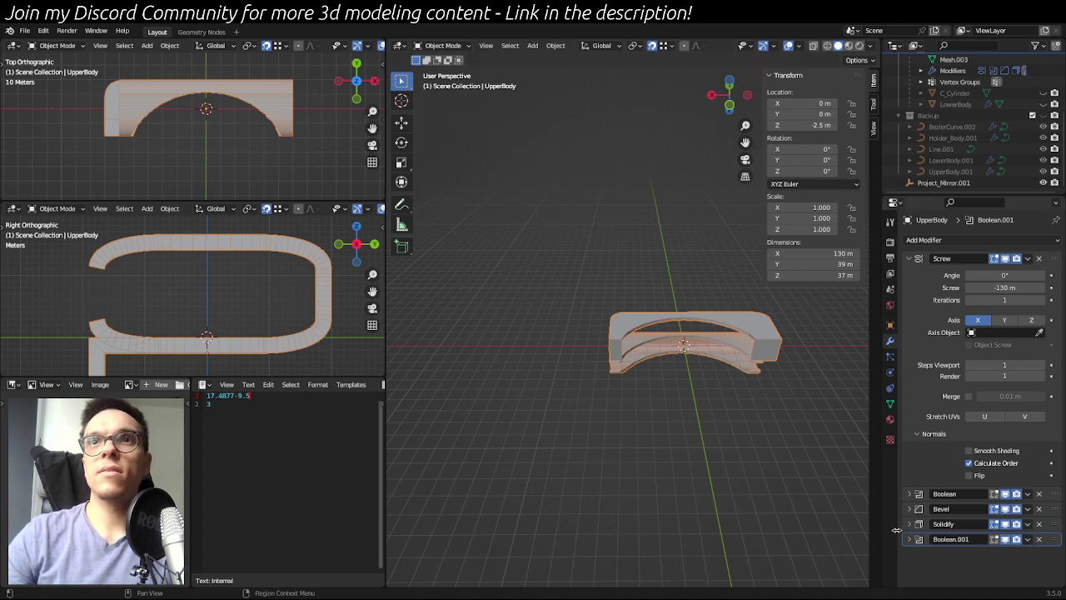
- Show LowerBody again and set the Screw distance of its Screw modifier to -130 m
click(954, 104)
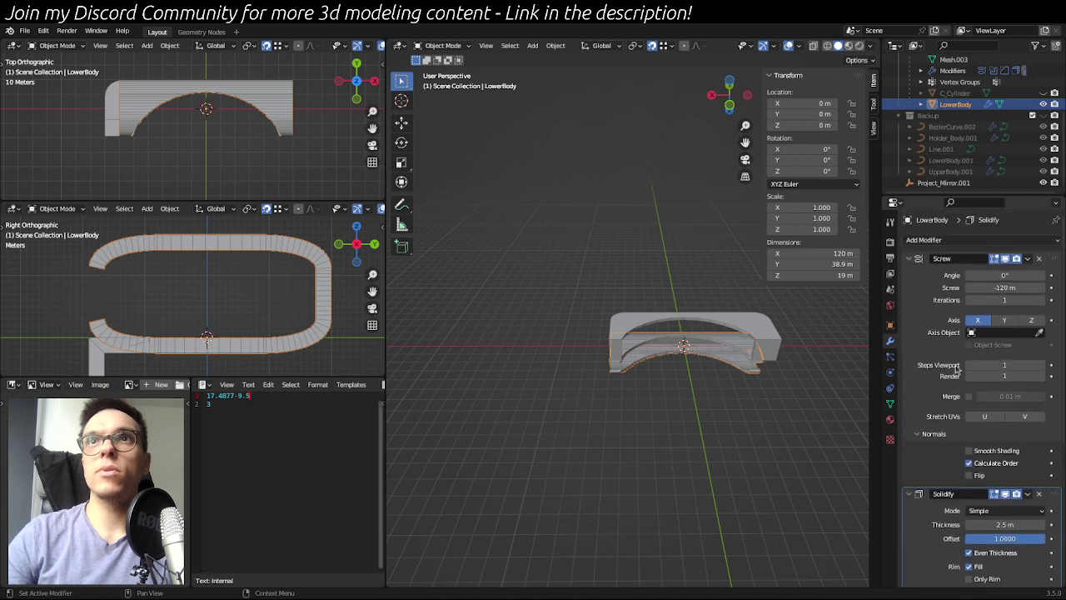
click(1000, 287)
text(-130)
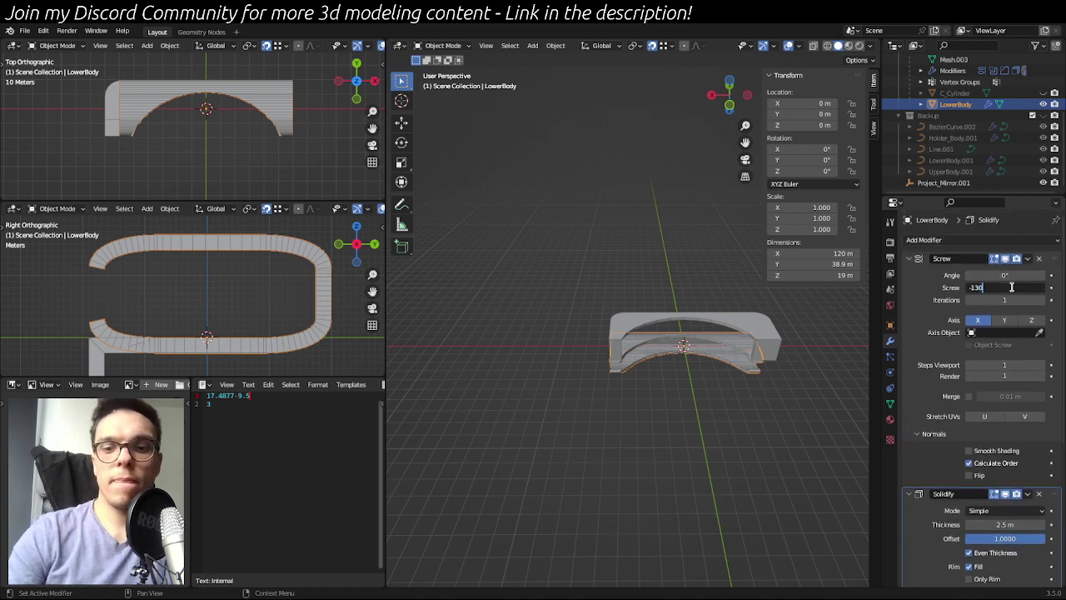
key(Return)
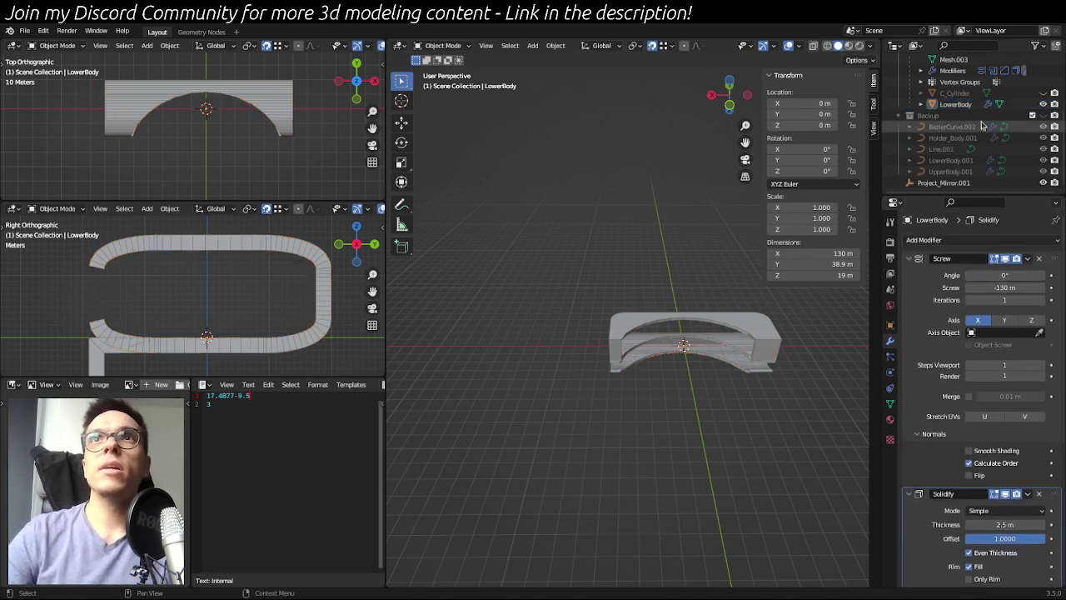
- Show the C_Cylinder cutter again to see its position against the widened body
click(955, 93)
key(alt+h)
middle_drag(795, 446, 664, 380)
click(667, 409)
click(658, 385)
click(681, 380)
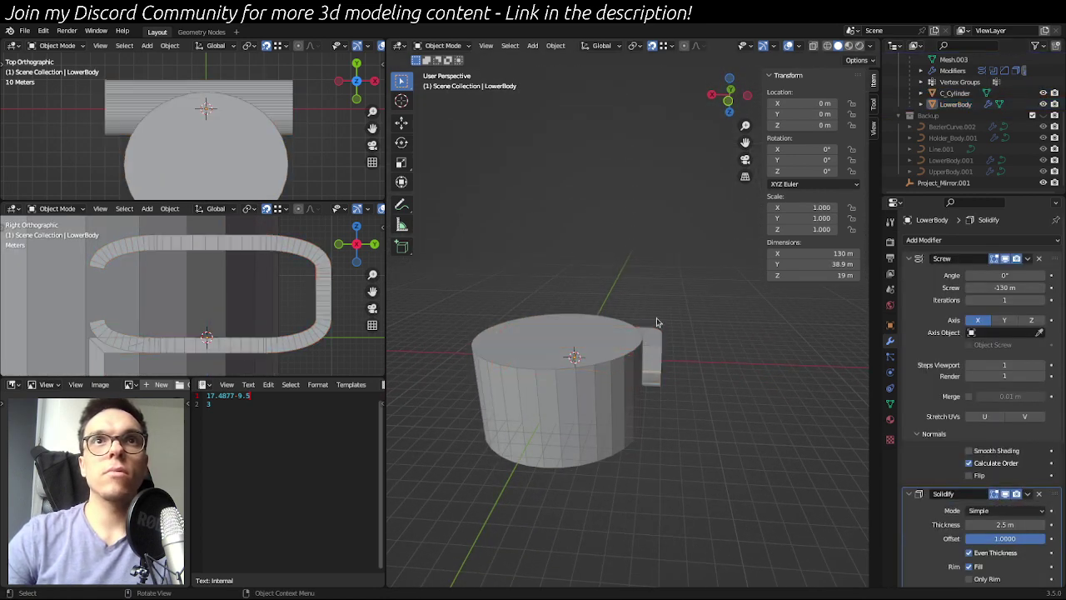
- Move UpperBody 5 m along the global X axis
click(653, 342)
middle_drag(580, 450, 742, 426)
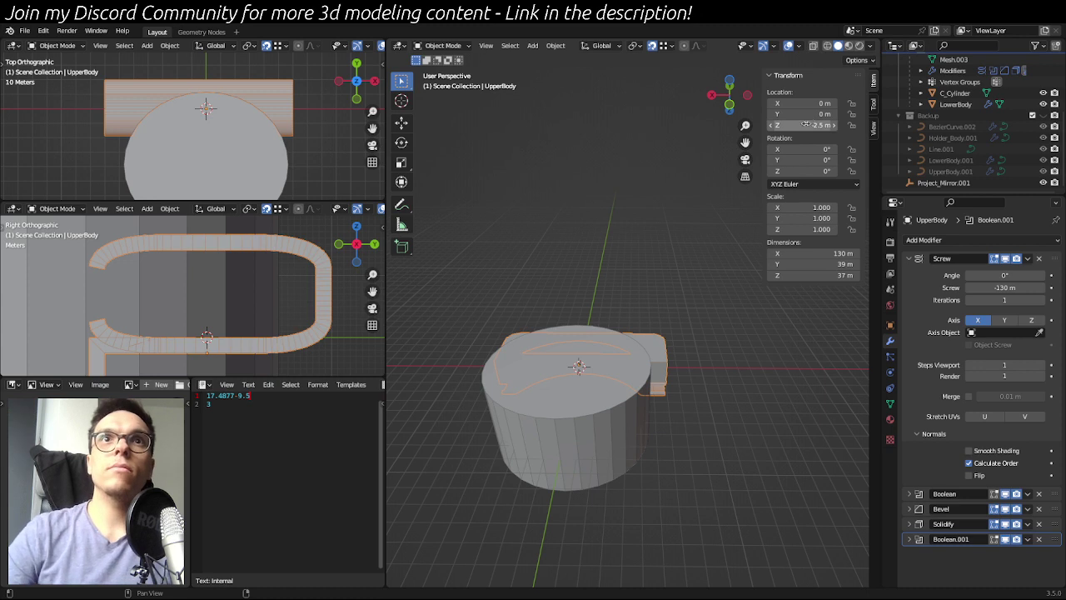
right_click(708, 363)
mouse_move(720, 374)
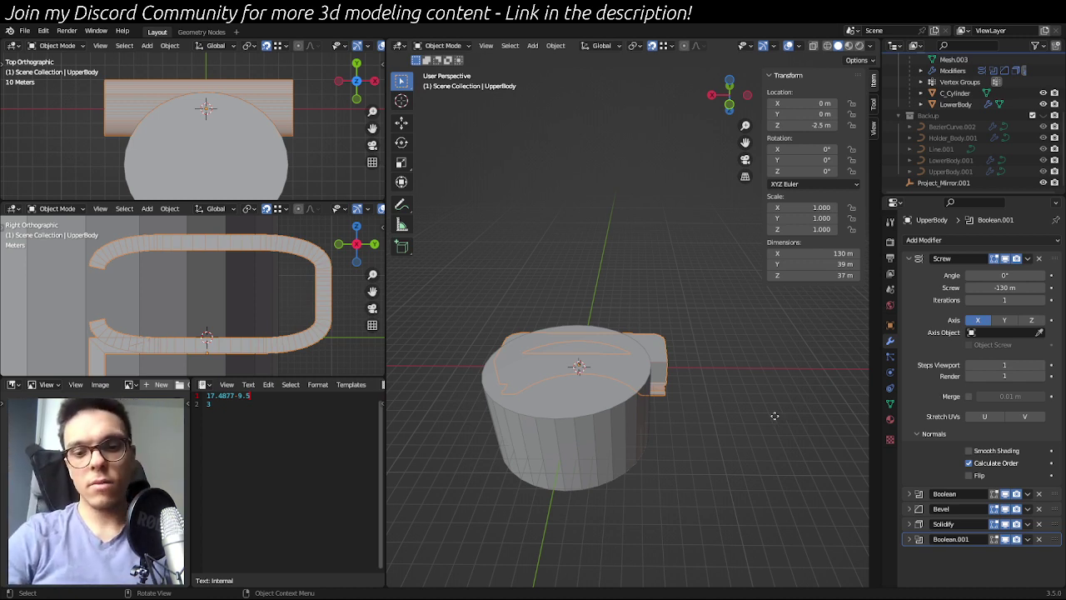
key(g)
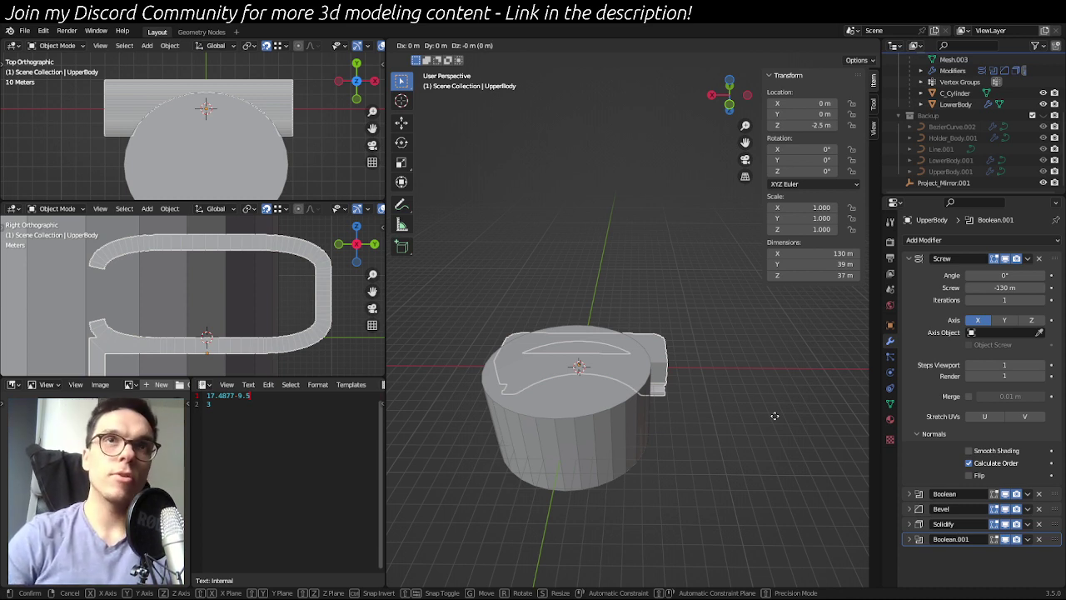
key(x)
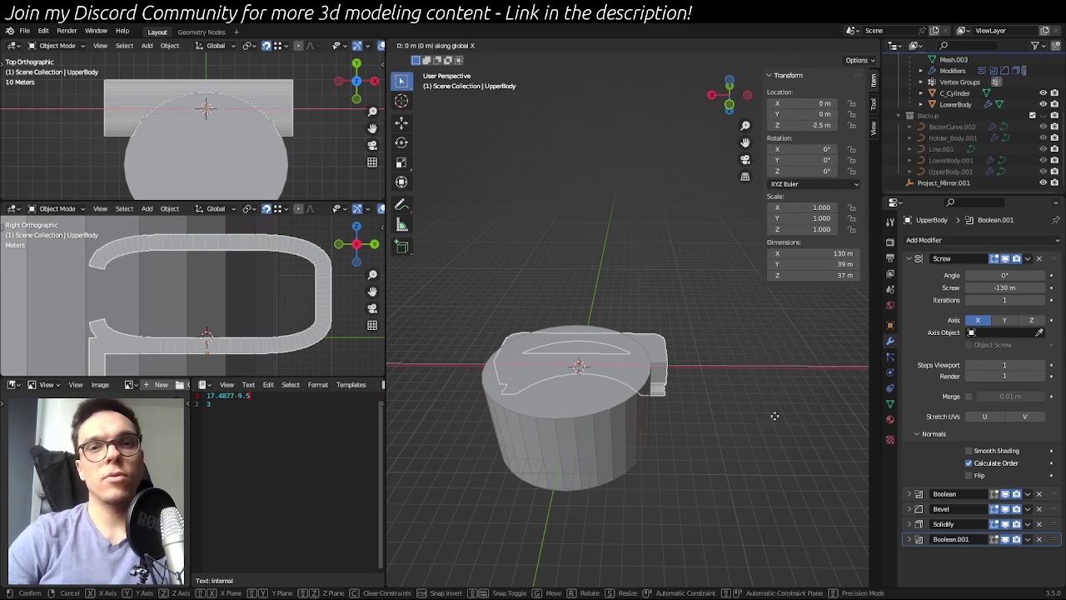
text(5)
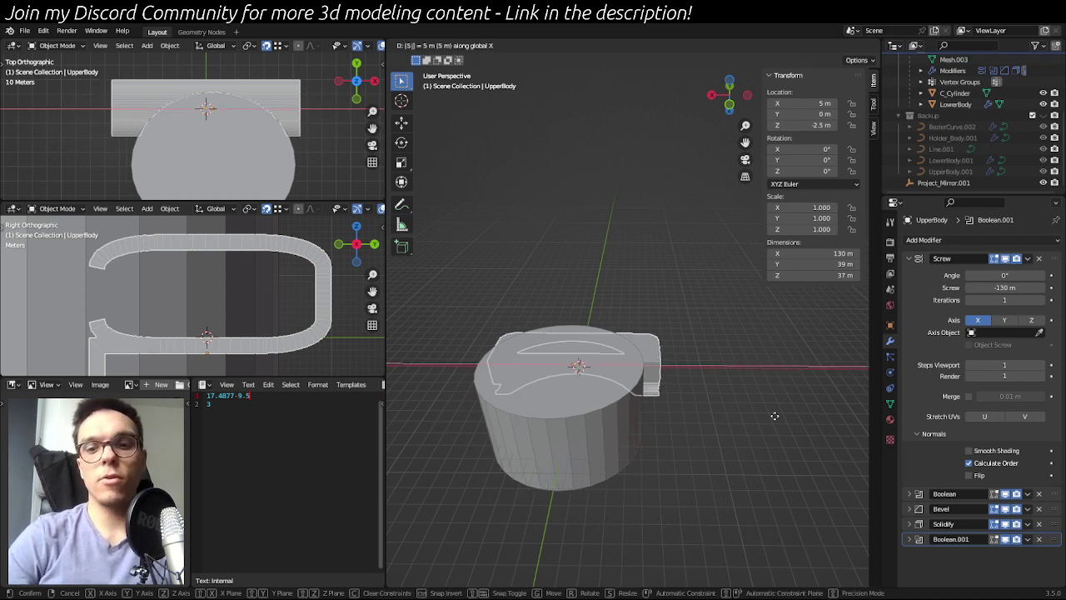
key(Return)
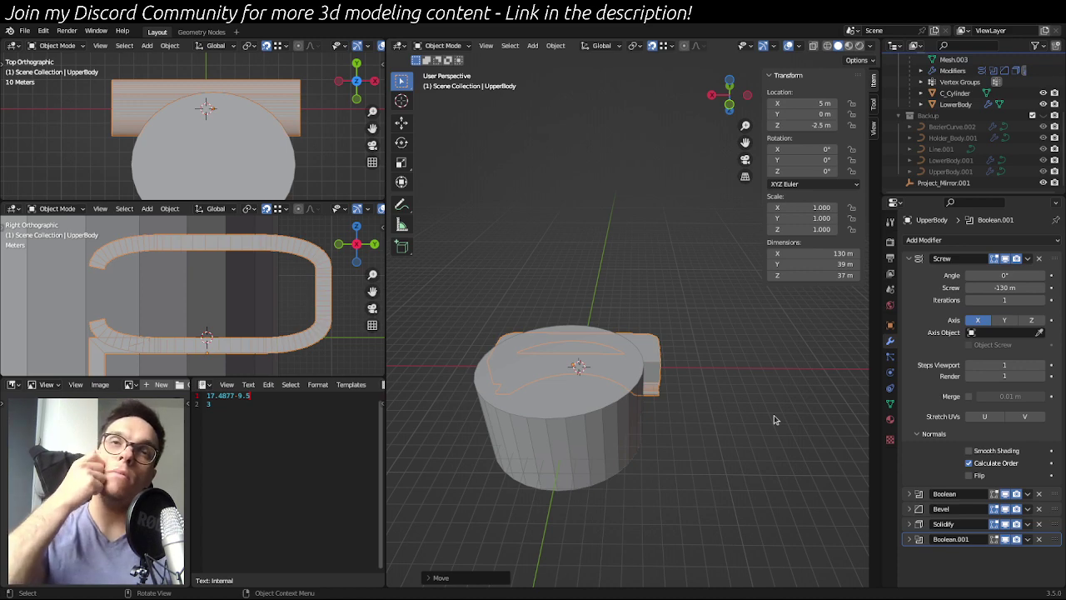
- Move the C_Cylinder cutter -5 m along the global X axis
middle_drag(774, 420, 661, 330)
click(624, 427)
middle_drag(624, 427, 719, 359)
key(g)
text(x)
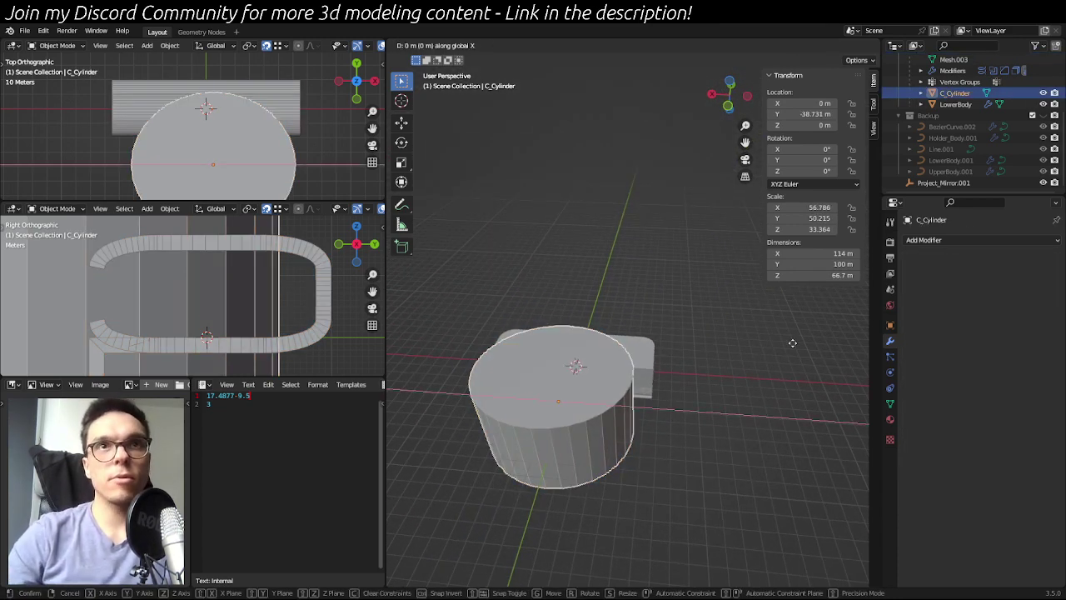
text(-5)
key(Return)
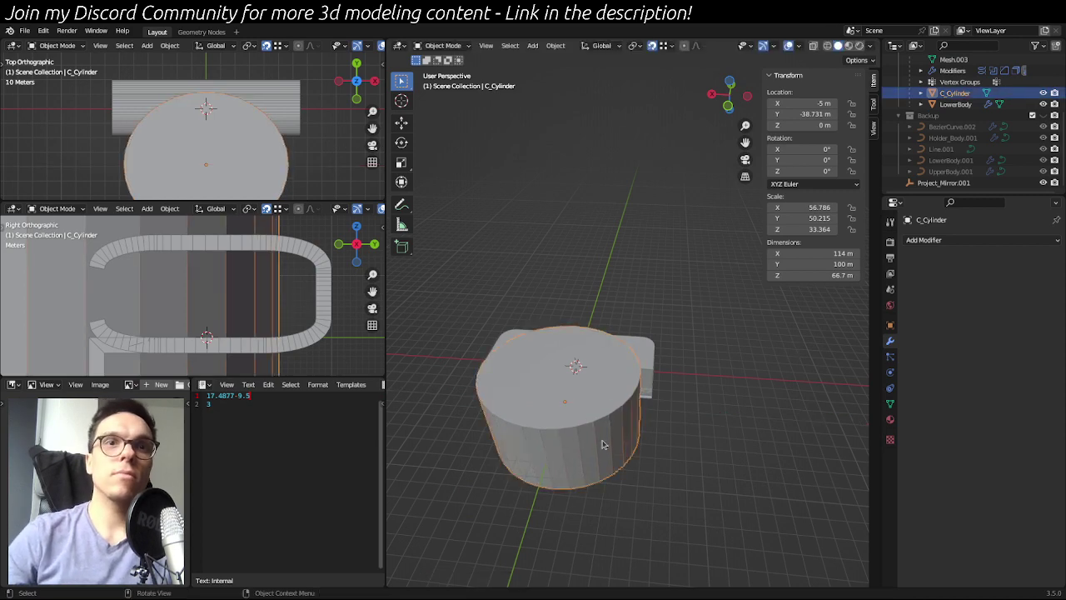
- Hide the C_Cylinder cutter so only the cut holder body is displayed
key(h)
middle_drag(742, 426, 730, 450)
scroll(752, 423, up, 5)
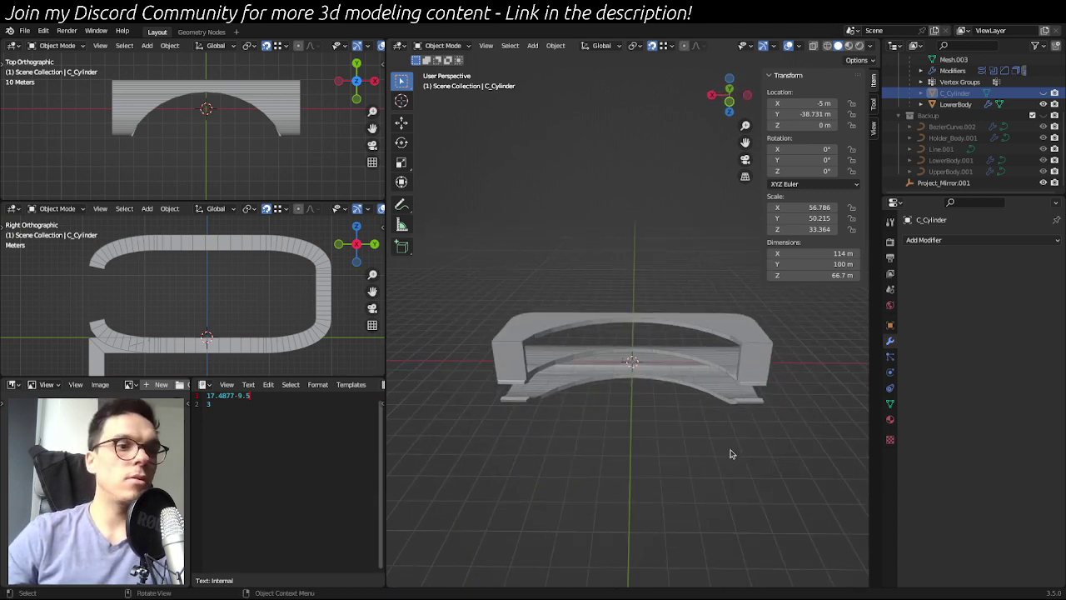
scroll(730, 453, up, 3)
- Examine the end faces, underside and cut edges of the widened holder body from several sides
middle_drag(516, 445, 699, 381)
click(701, 379)
middle_drag(766, 409, 742, 431)
scroll(733, 432, up, 2)
scroll(742, 459, down, 2)
click(546, 478)
key(Tab)
key(Tab)
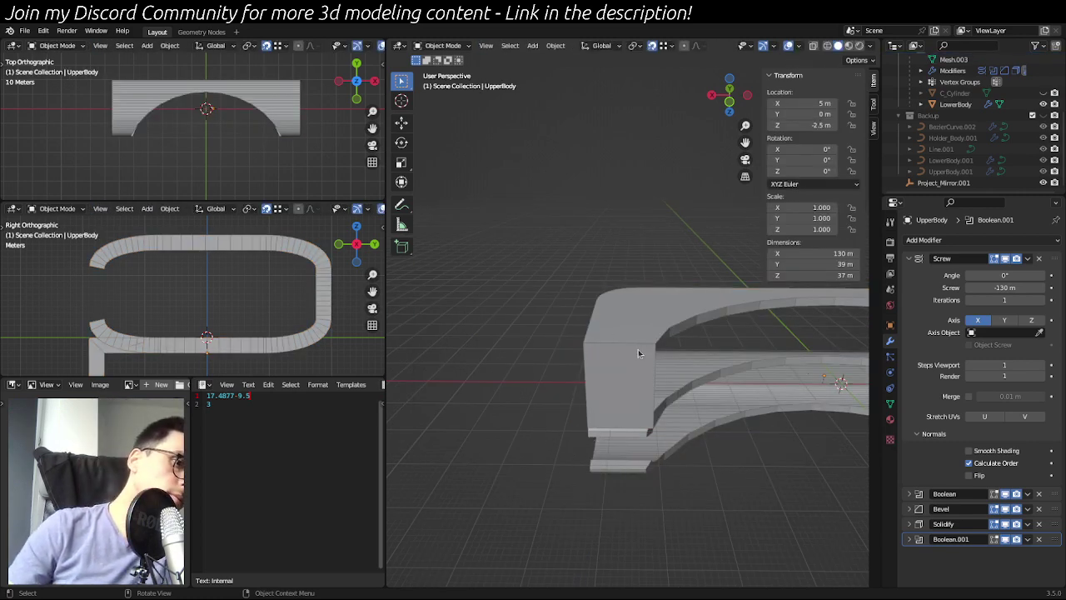
middle_drag(638, 349, 691, 454)
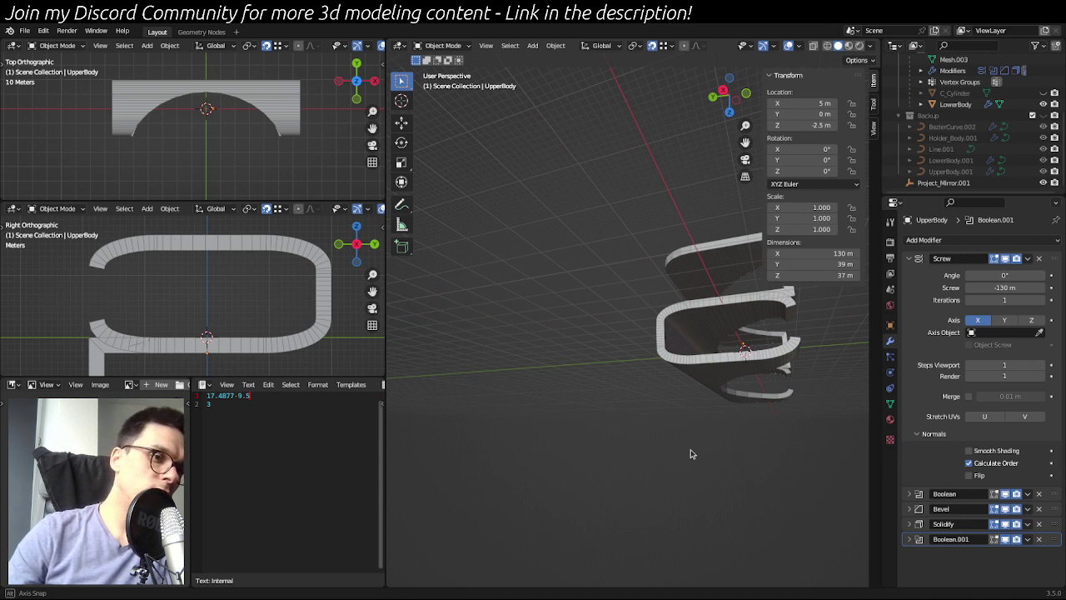
mouse_move(690, 454)
middle_down()
mouse_move(632, 465)
mouse_move(738, 397)
mouse_move(619, 407)
mouse_move(514, 435)
mouse_move(617, 393)
mouse_move(708, 400)
mouse_move(678, 397)
mouse_move(698, 397)
mouse_move(718, 356)
mouse_move(666, 430)
mouse_move(566, 431)
mouse_move(658, 452)
mouse_move(691, 433)
middle_up()
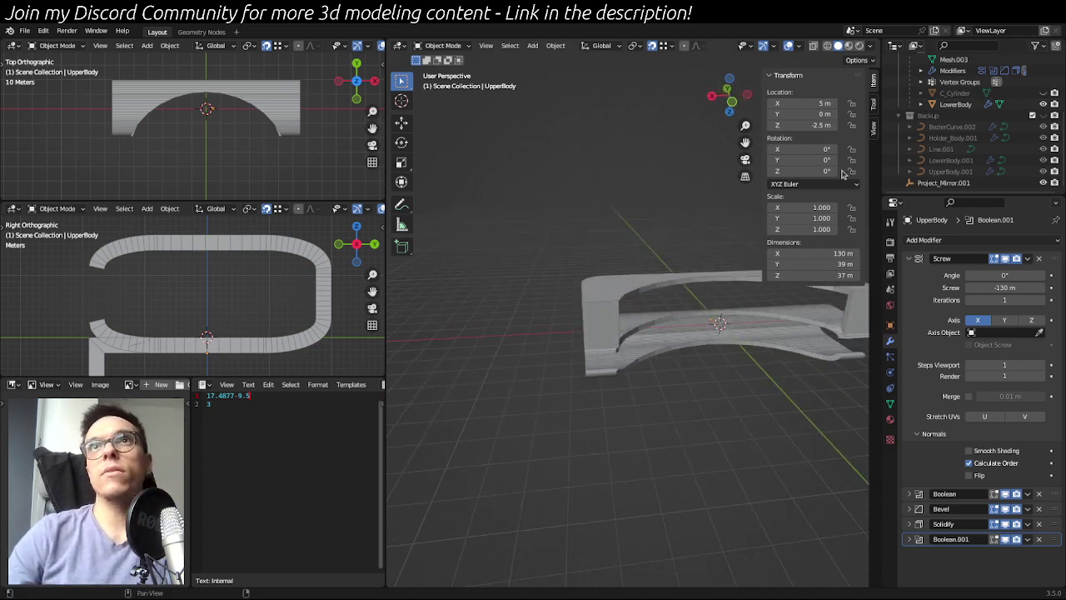
- Show the C_Cylinder cutter again and scale it along X to about 127 m wide
click(1042, 93)
click(692, 351)
middle_drag(692, 351, 595, 336)
middle_drag(738, 288, 742, 357)
key(s)
key(x)
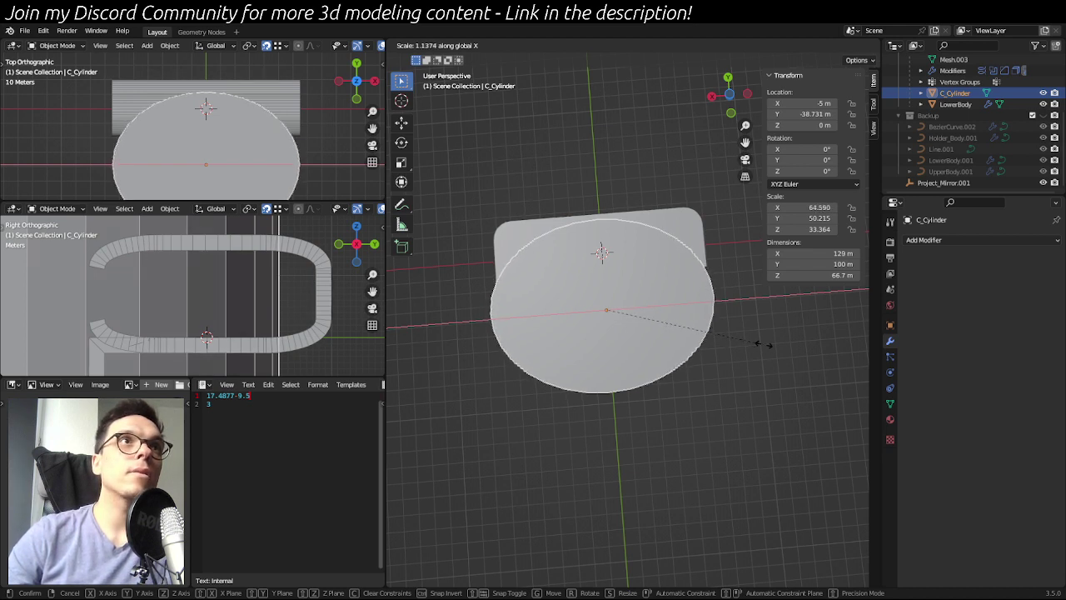
click(759, 343)
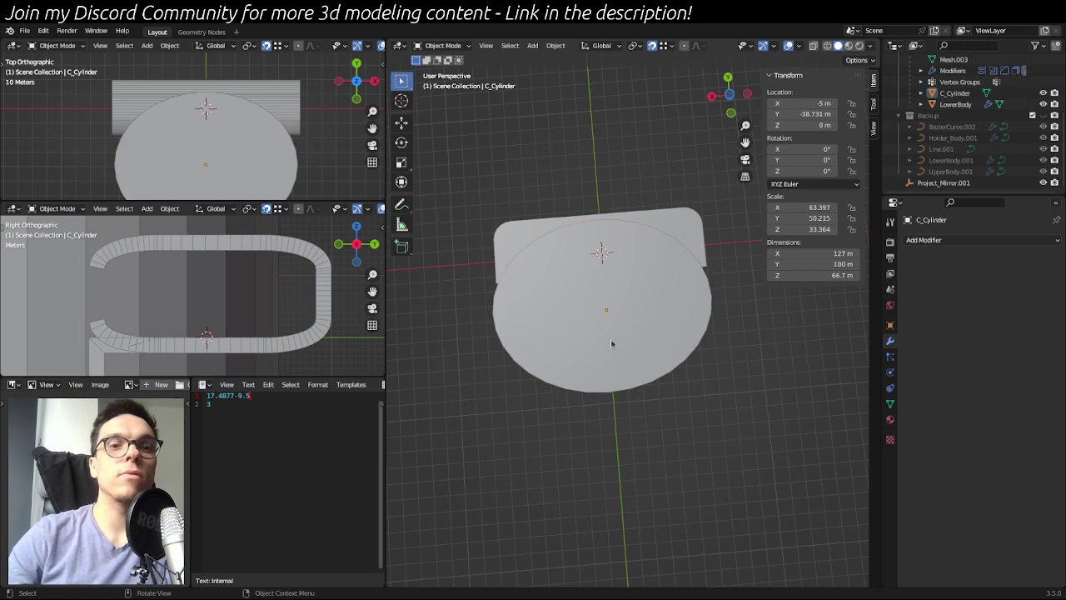
- Hide the C_Cylinder cutter and check the wider cutout on the holder body
key(h)
middle_drag(509, 424, 513, 399)
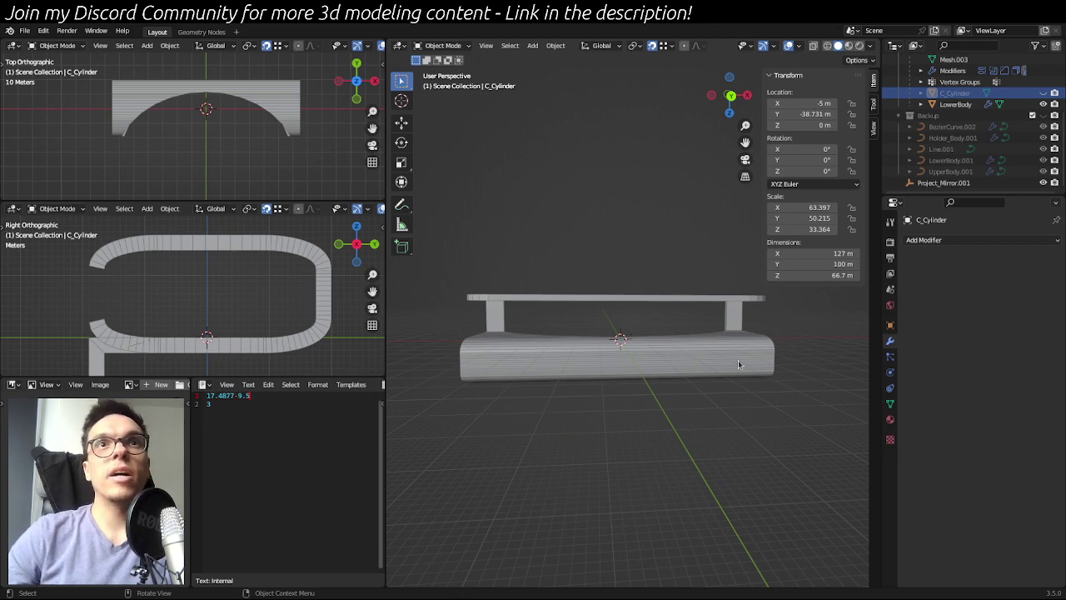
middle_drag(771, 381, 654, 416)
- Add a mesh cylinder at the scene origin, inside the holder body
scroll(655, 416, down, 2)
key(shift+a)
mouse_move(640, 370)
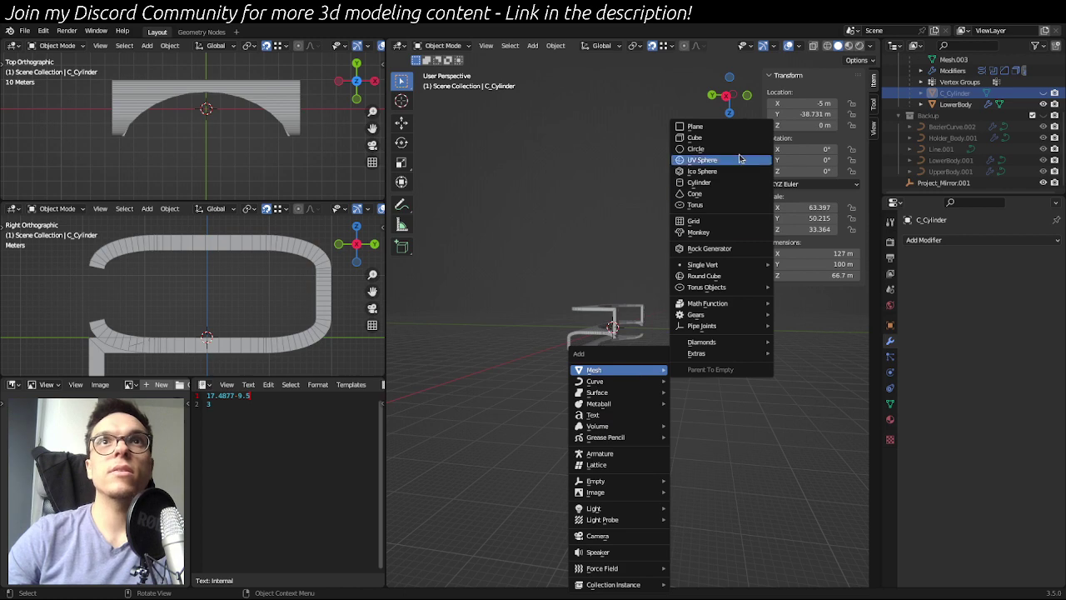
click(700, 182)
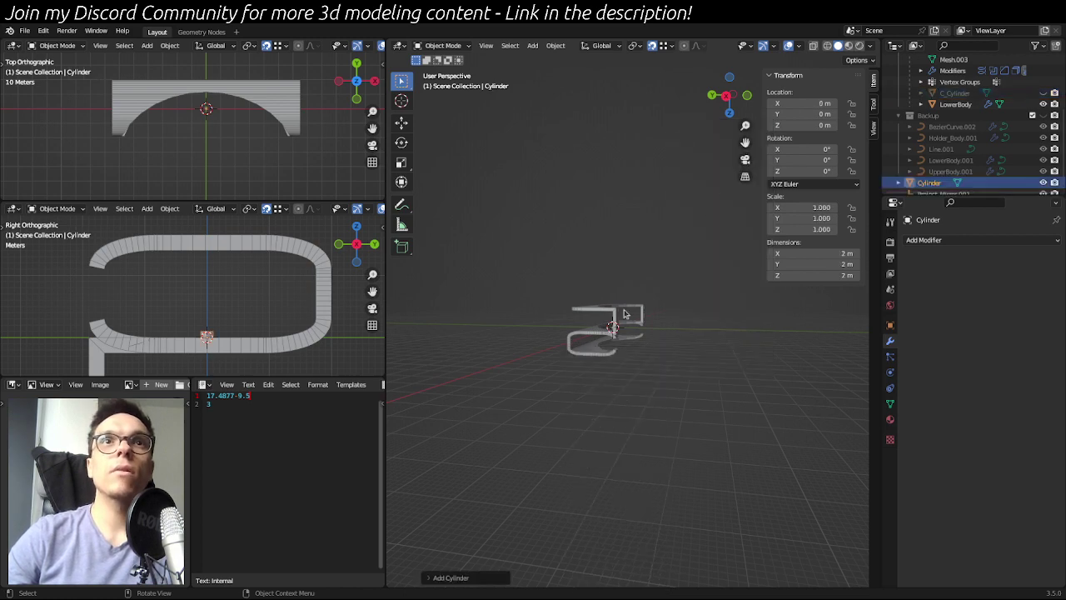
middle_drag(688, 361, 575, 383)
scroll(574, 383, up, 8)
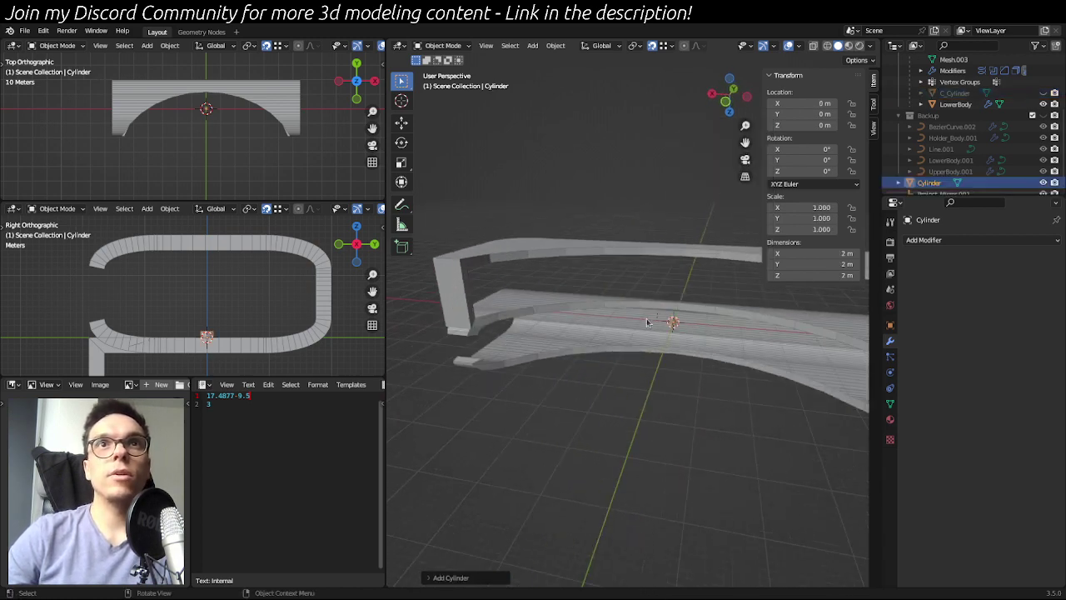
- Rotate the new cylinder 90° about the X axis and 90° about the Z axis
key(r)
key(x)
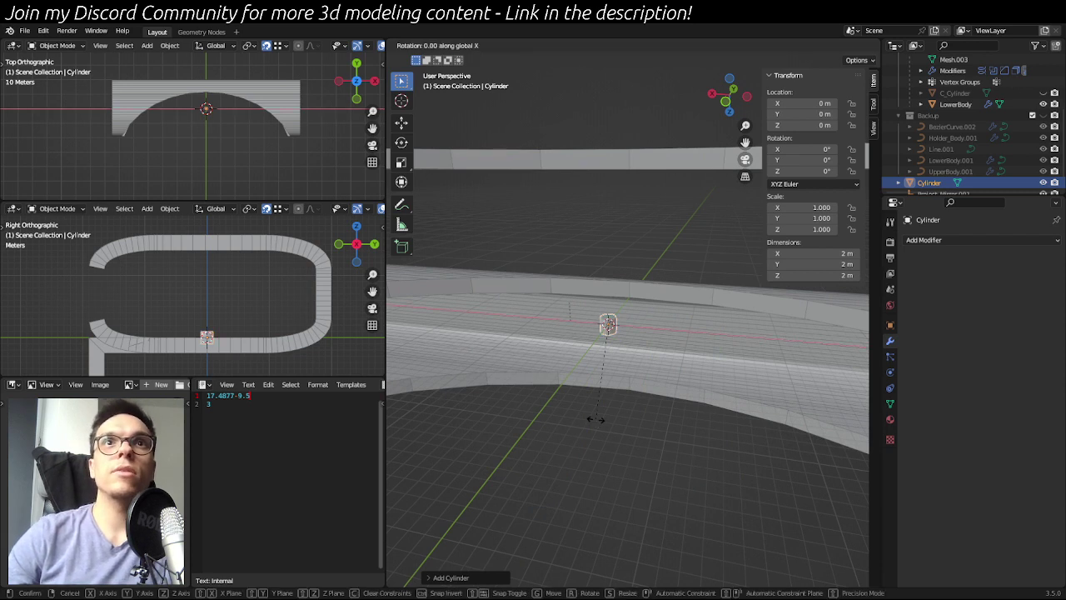
text(90)
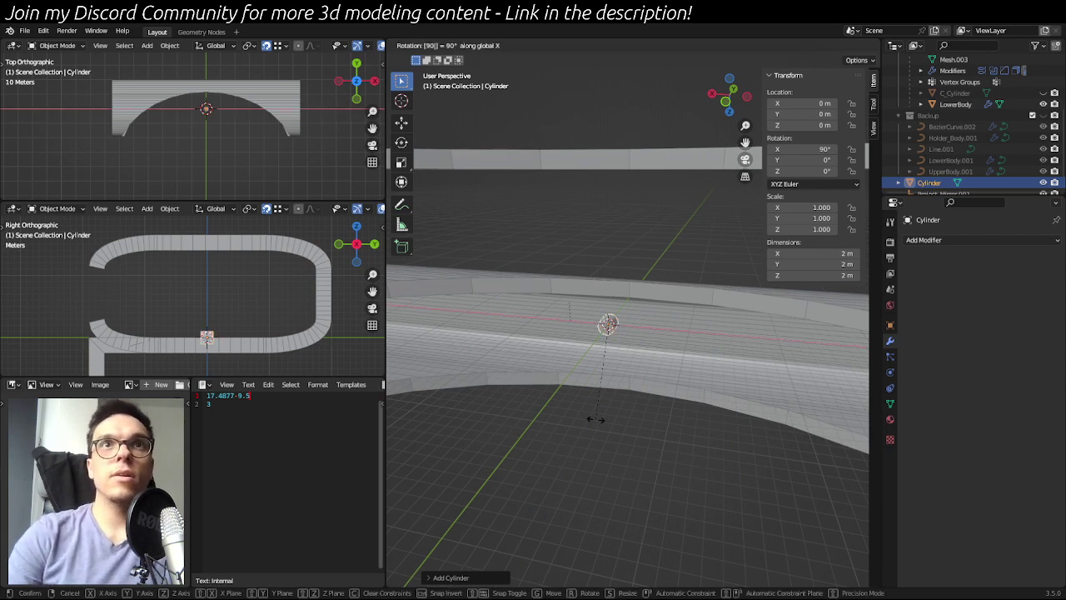
key(Return)
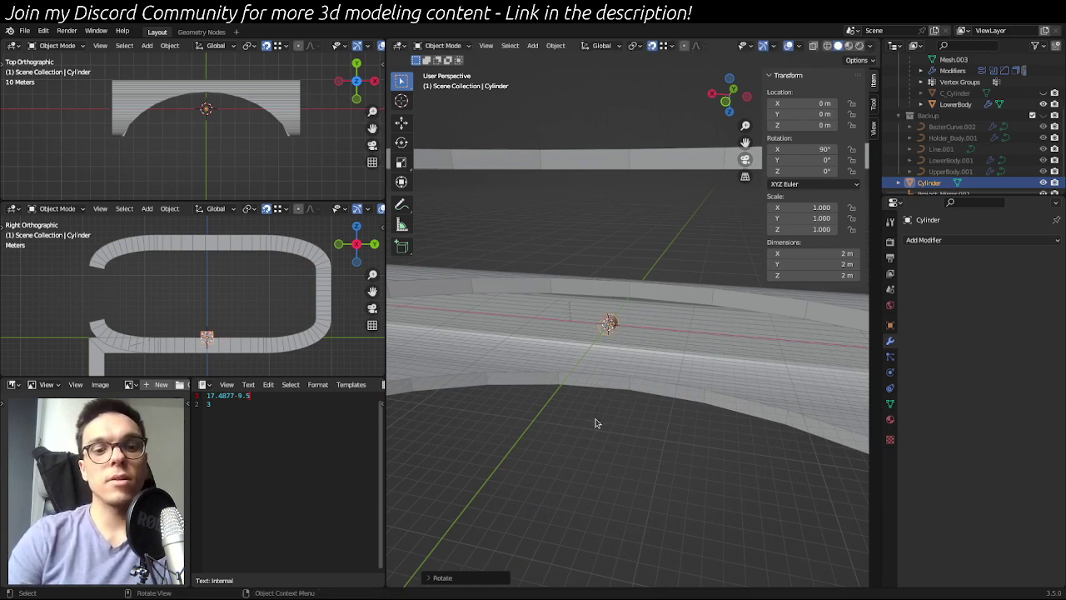
text(rz)
text(90)
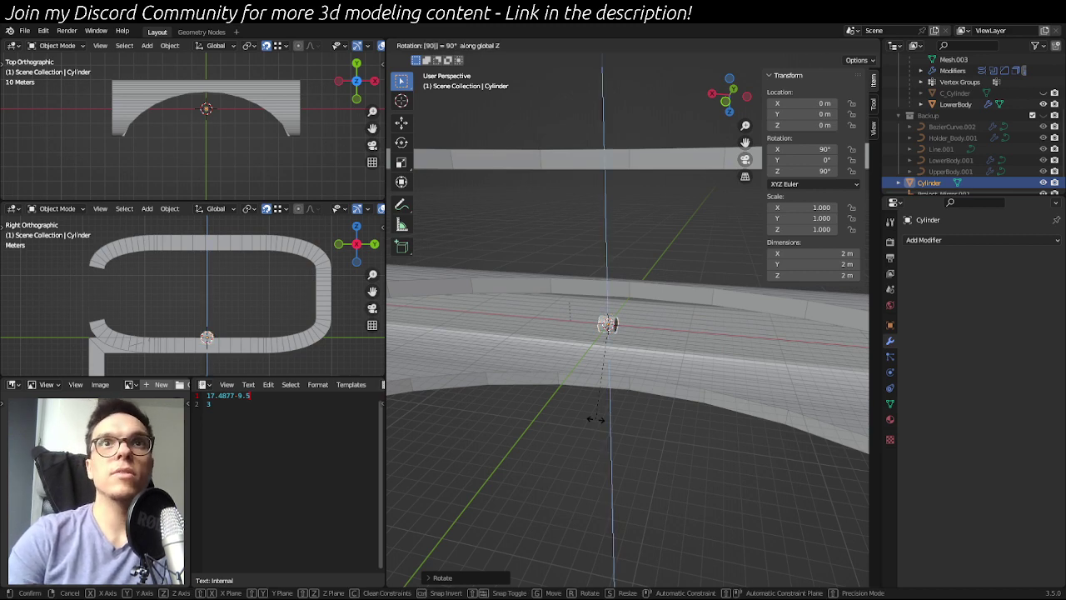
key(Return)
- Apply the new cylinder's rotation
middle_drag(745, 416, 642, 407)
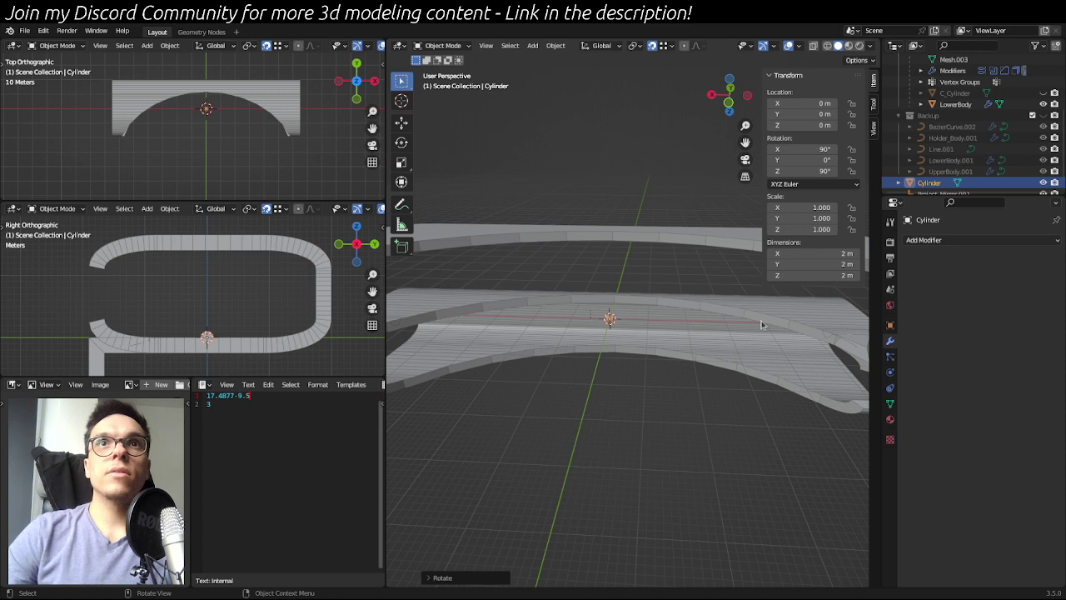
key(ctrl+a)
click(573, 440)
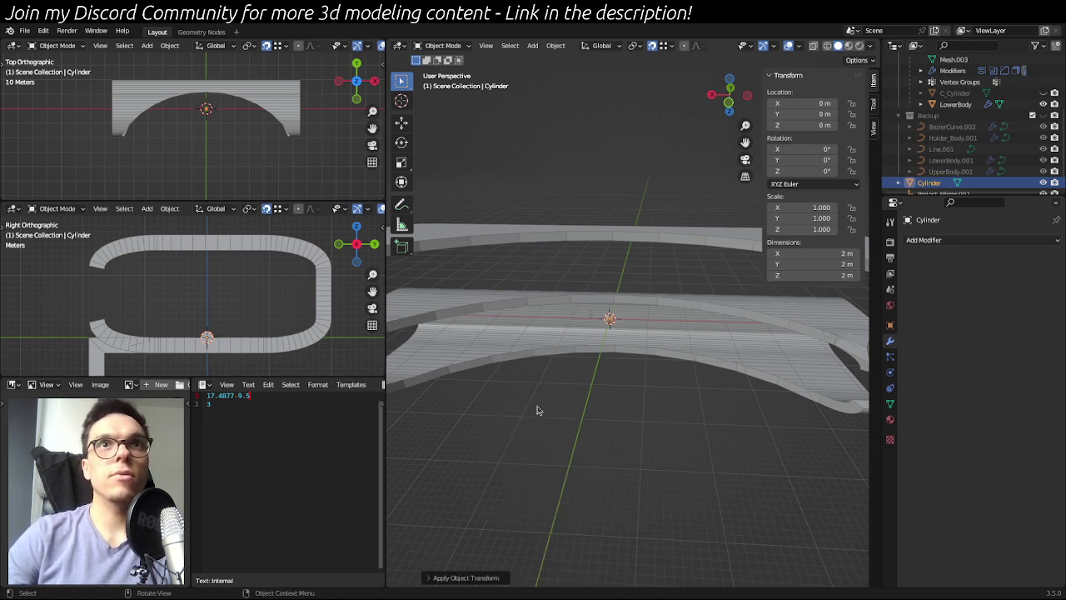
drag(810, 255, 866, 255)
right_click(810, 255)
key(s)
key(x)
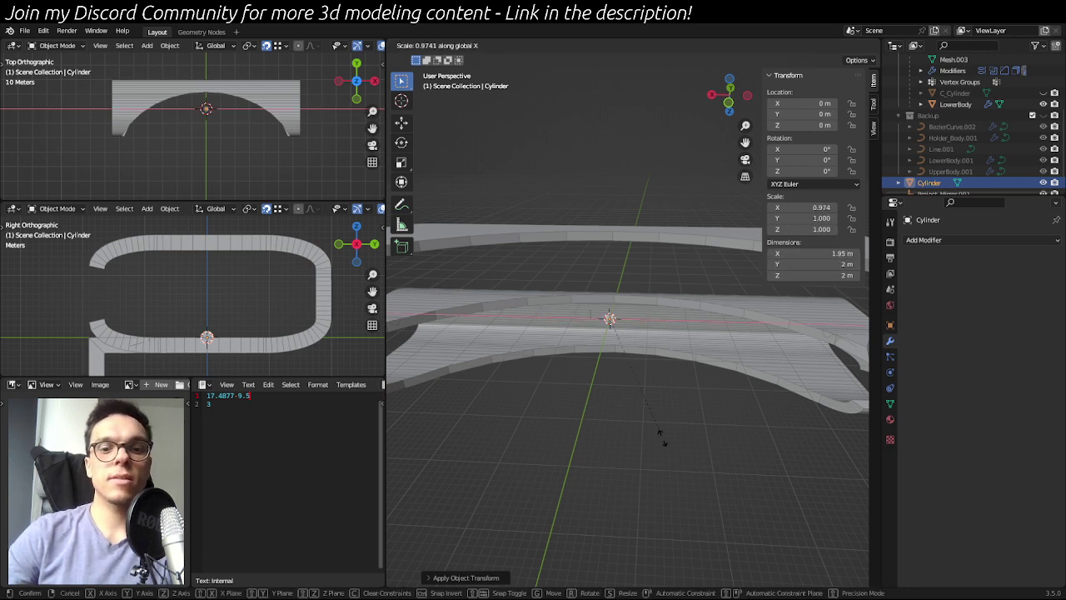
right_click(660, 435)
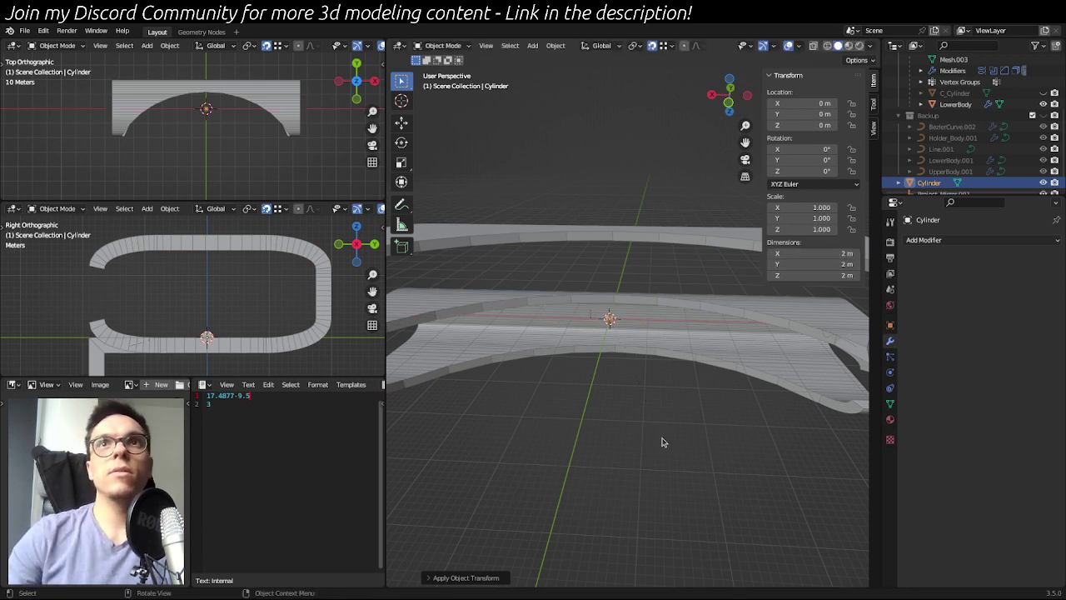
- Set the new cylinder's X dimension to 110 m
click(825, 251)
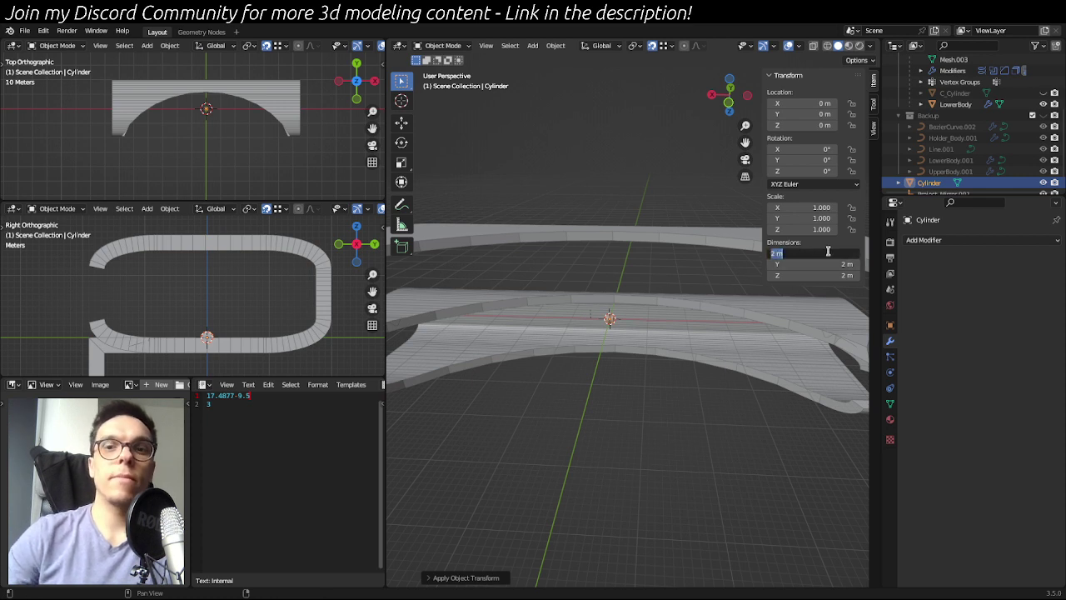
text(17)
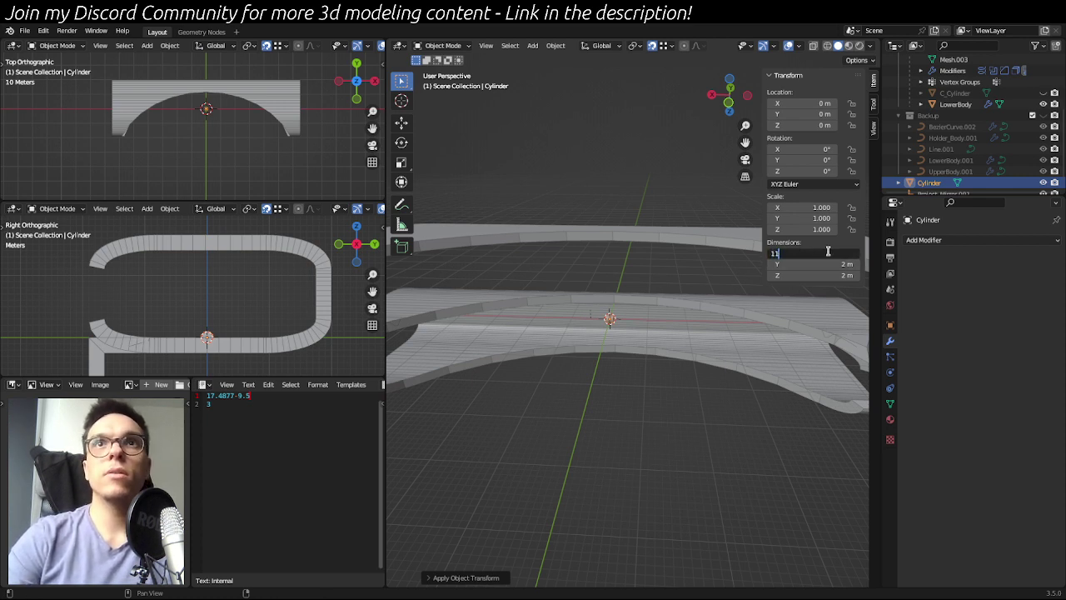
text(0)
key(Return)
- Set the new cylinder's Y and Z dimensions to 20 m
middle_drag(483, 391, 634, 329)
middle_drag(633, 330, 657, 333)
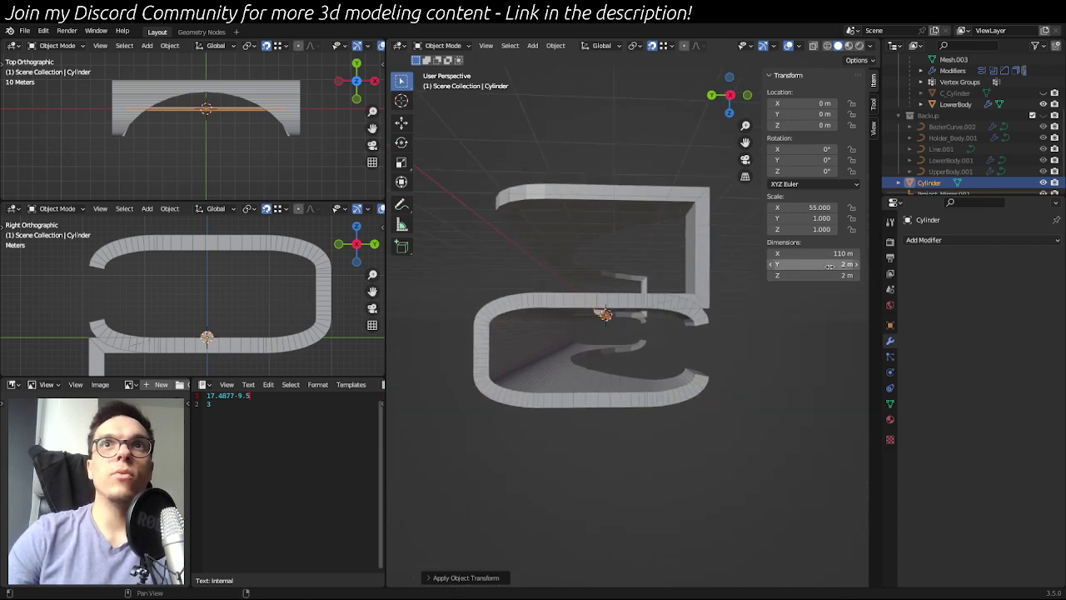
click(811, 266)
text(20)
key(Return)
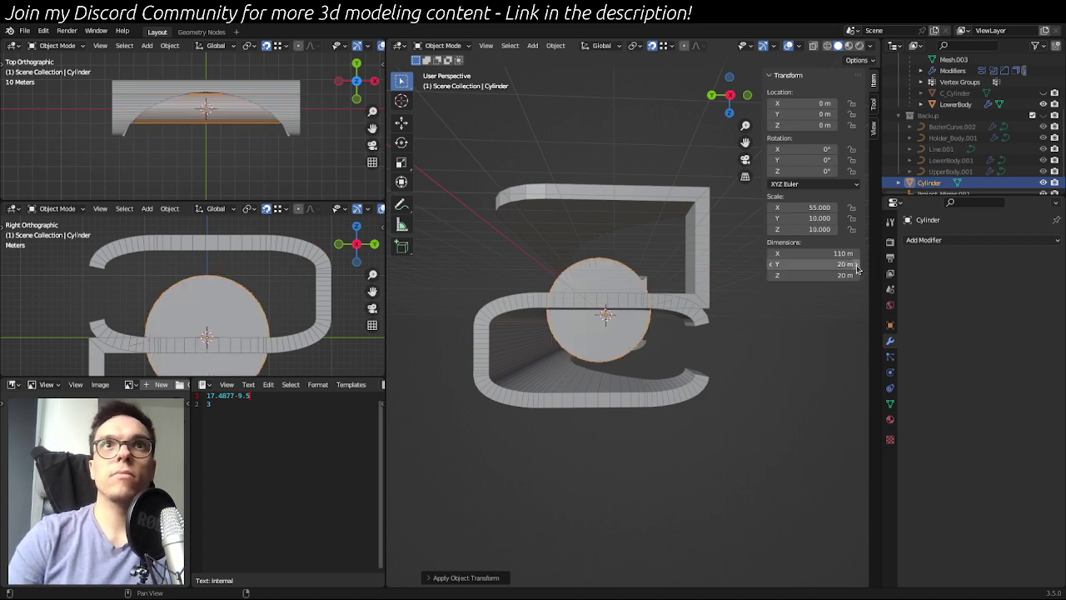
- Set the new cylinder's Y and Z dimensions to 15 m
click(846, 265)
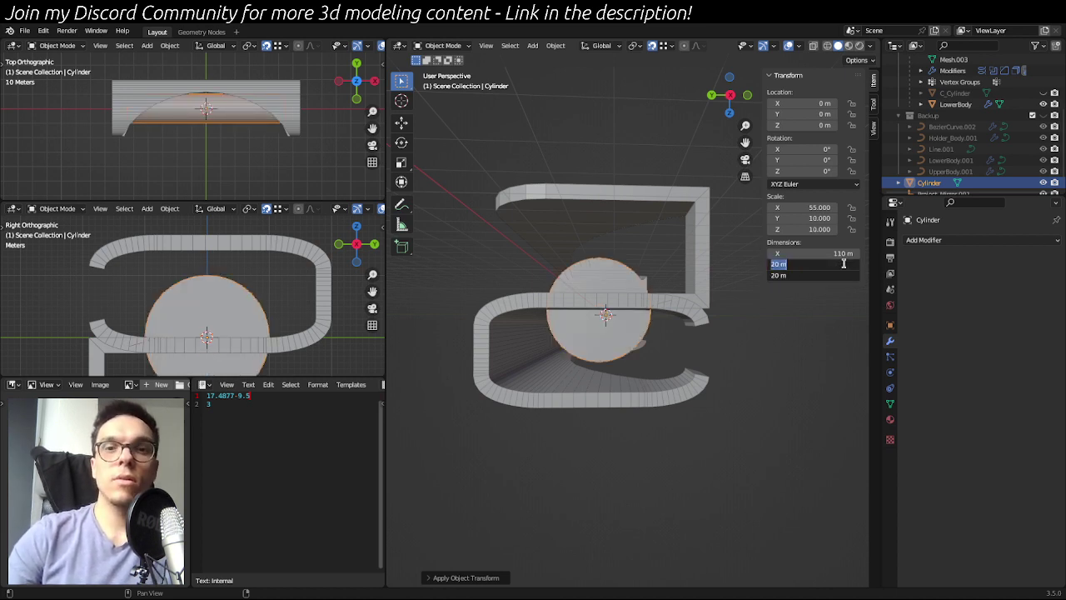
text(15)
key(Return)
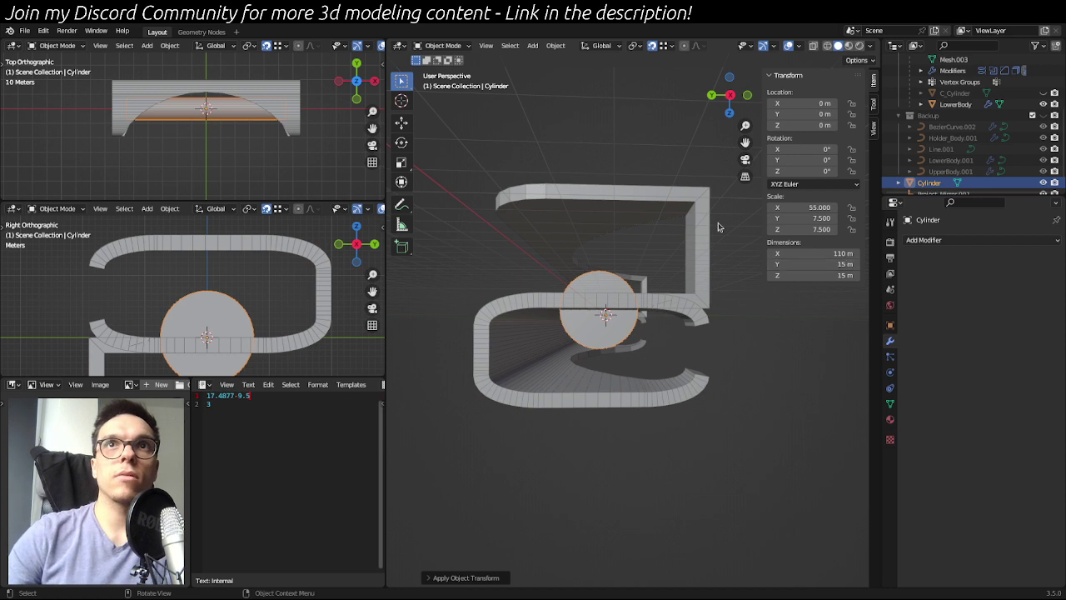
middle_drag(719, 221, 634, 330)
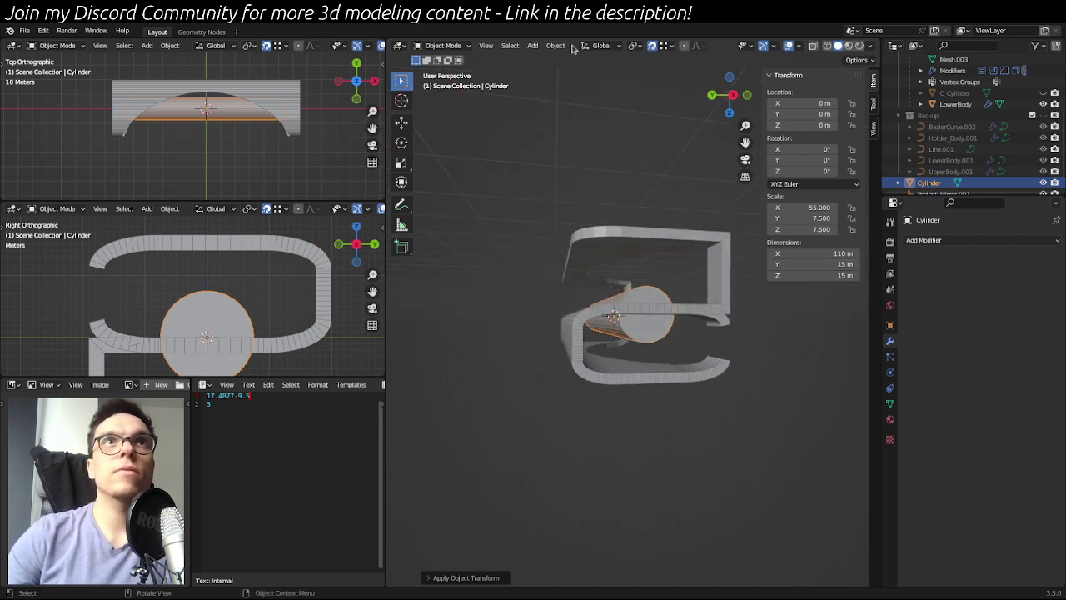
click(670, 49)
click(669, 49)
middle_drag(601, 384, 604, 336)
scroll(563, 328, up, 3)
scroll(604, 337, up, 2)
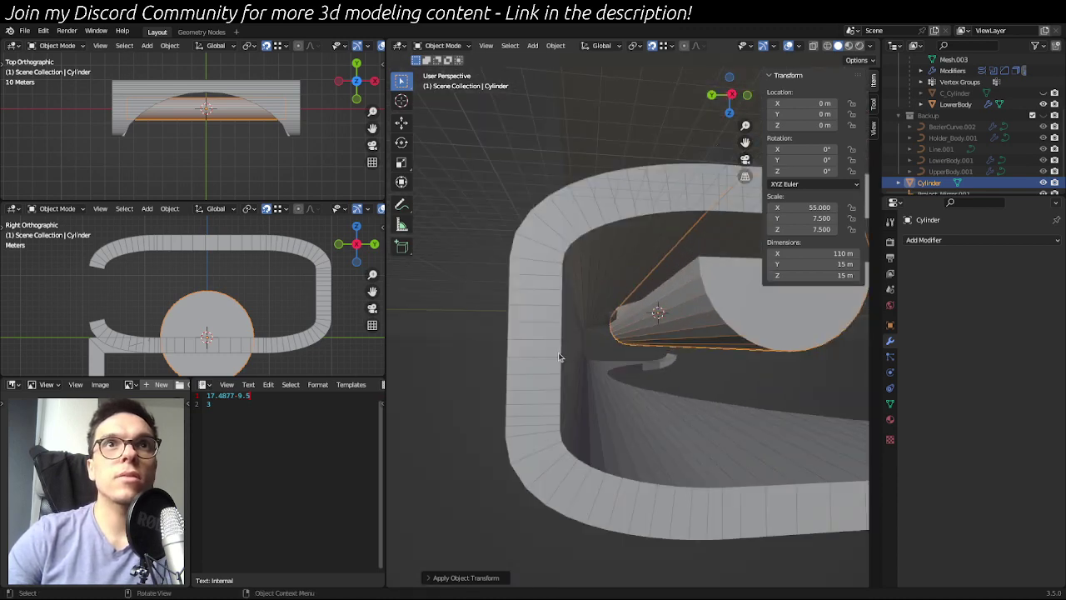
key(g)
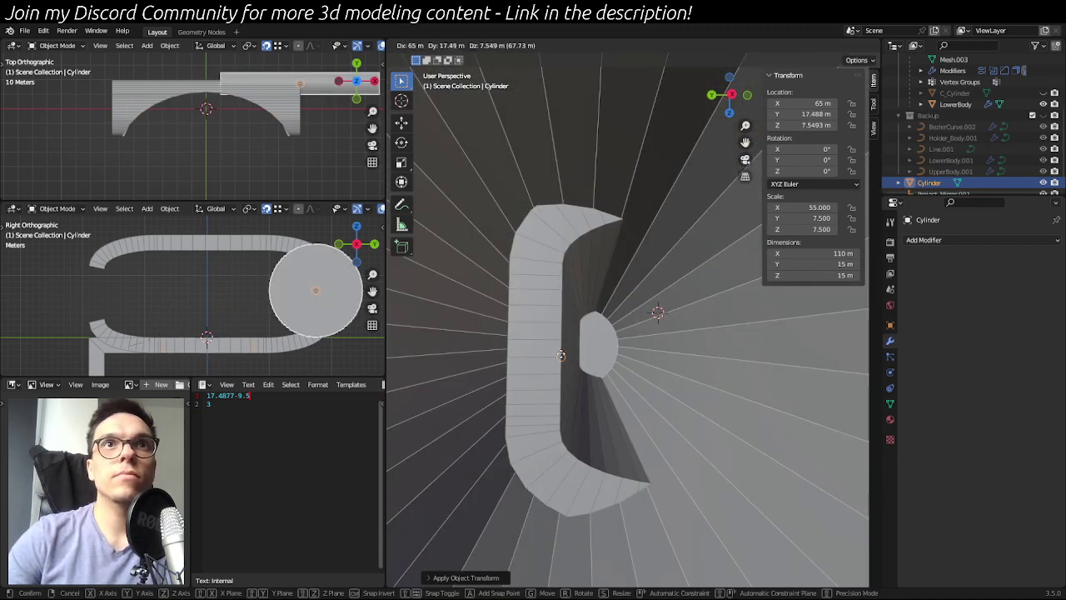
key(Escape)
scroll(692, 319, down, 5)
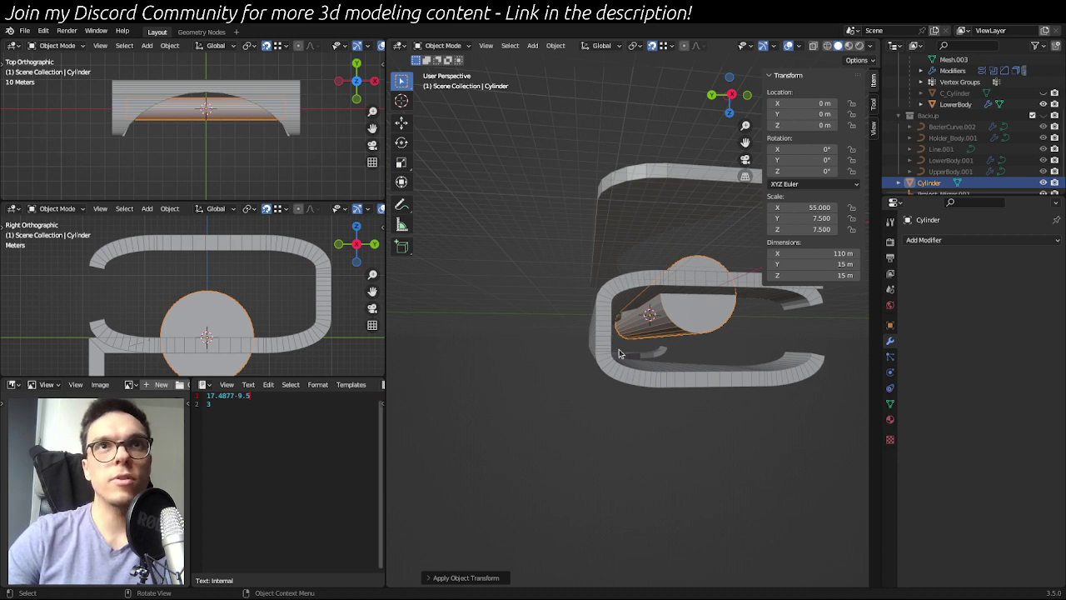
key(g)
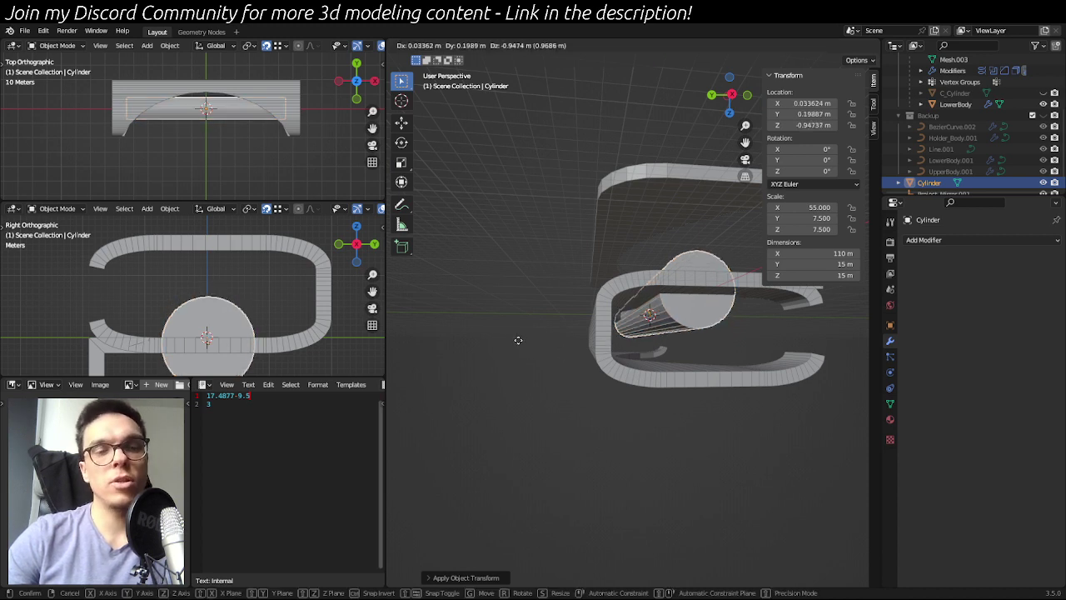
key(shift+x)
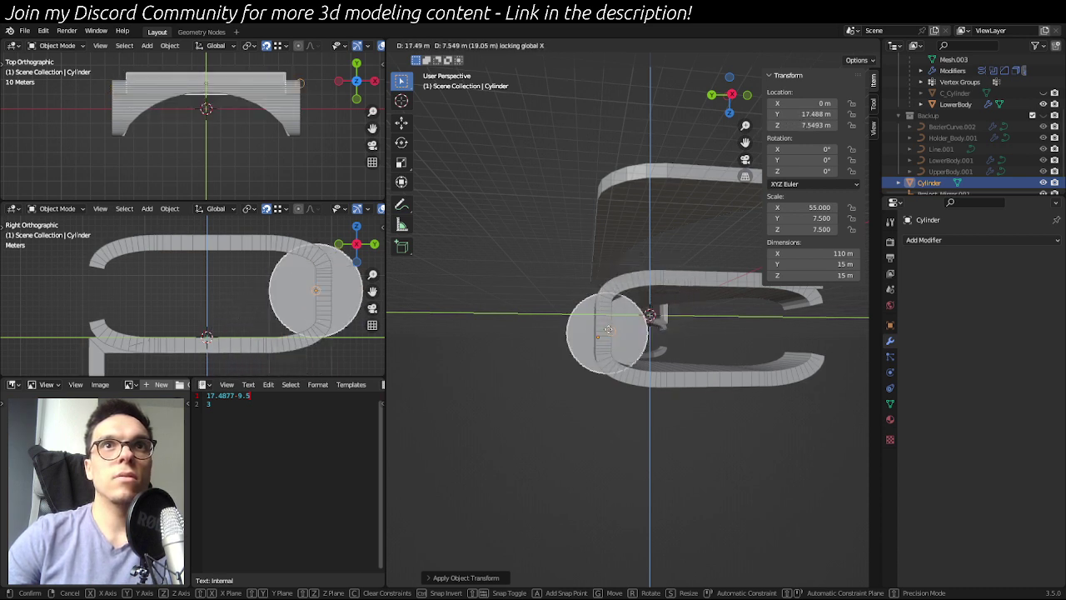
right_click(608, 330)
- Move the cylinder within the YZ plane, snapping it onto the loop's closed end wall at Y 17.488 m, Z 5.8822 m
scroll(595, 344, up, 5)
shift+middle_drag(595, 344, 645, 304)
shift+middle_drag(173, 344, 106, 341)
scroll(199, 321, up, 2)
shift+middle_drag(242, 304, 181, 326)
scroll(217, 312, up, 3)
shift+middle_drag(267, 261, 283, 240)
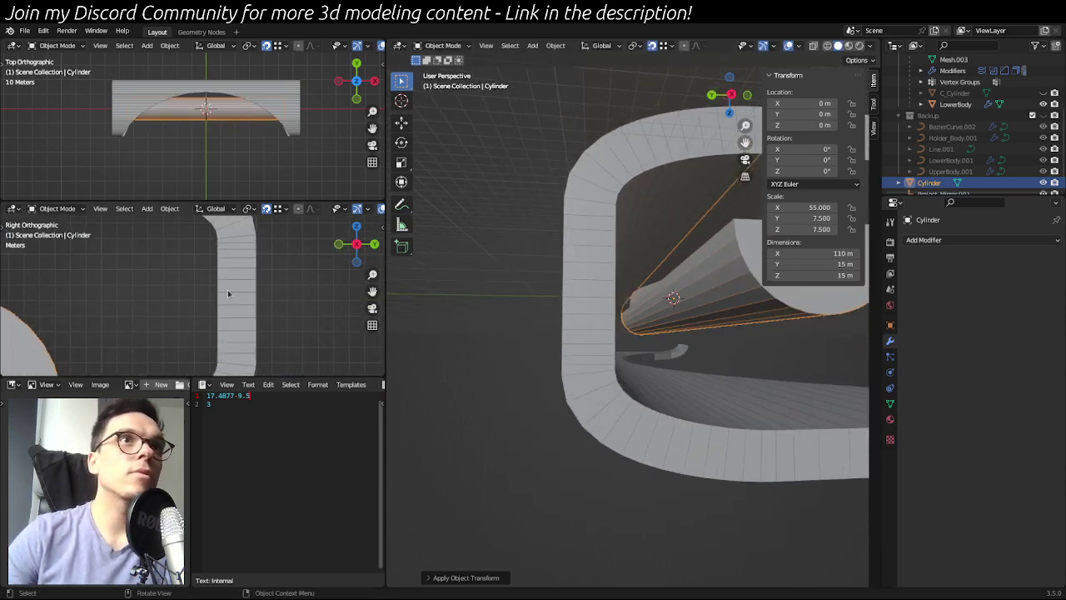
key(g)
key(shift+x)
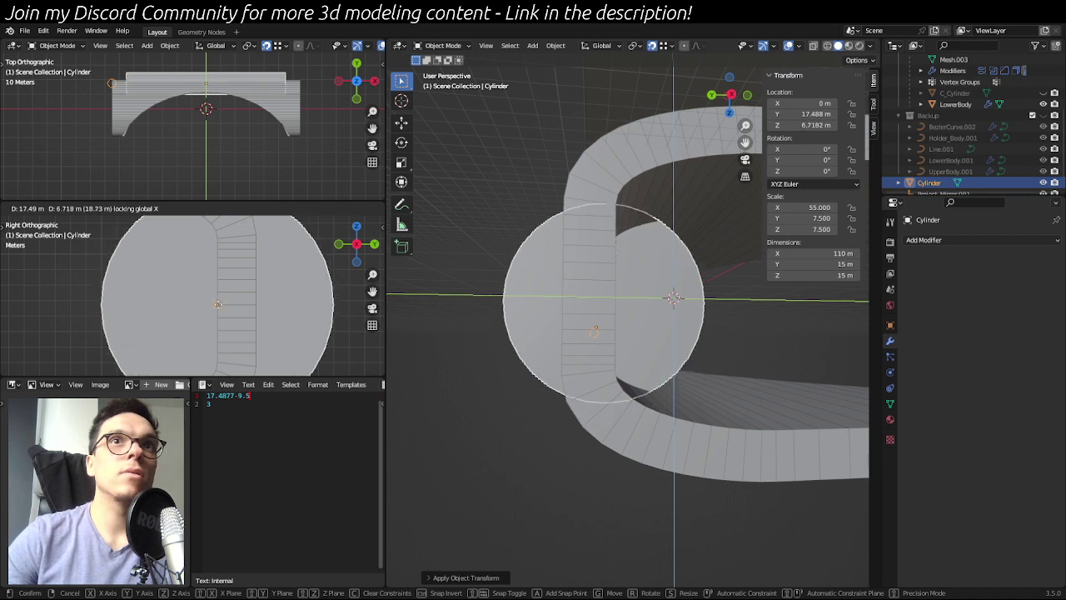
click(254, 294)
- Rotate the cylinder 90° around the Z axis so it passes crosswise through the body
scroll(253, 294, down, 4)
scroll(703, 317, down, 6)
scroll(258, 295, down, 4)
middle_drag(621, 324, 648, 409)
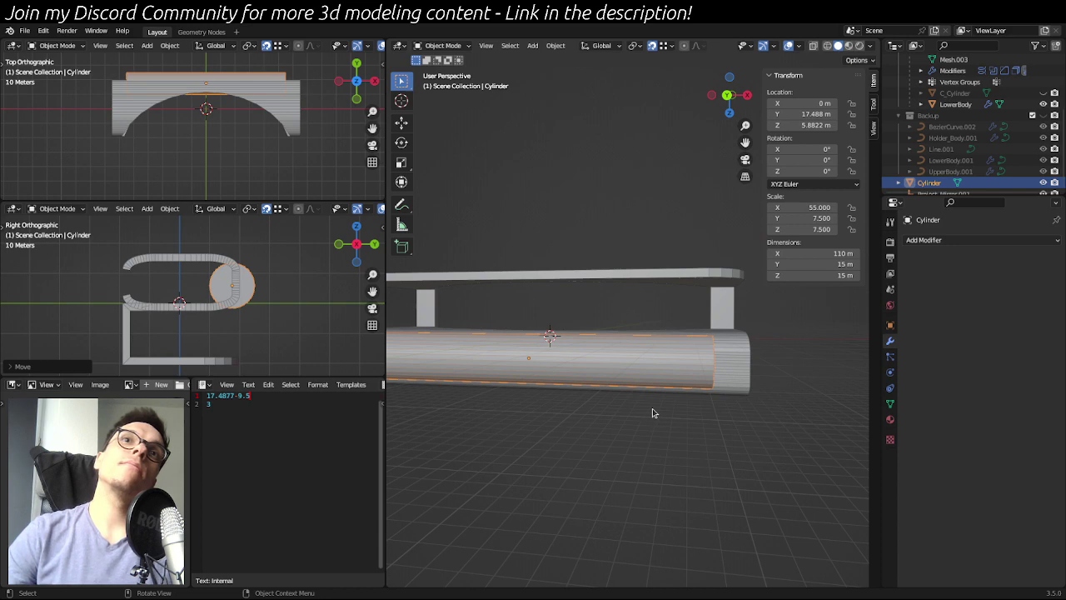
middle_drag(535, 409, 595, 468)
scroll(595, 469, down, 6)
middle_drag(716, 418, 686, 430)
key(r)
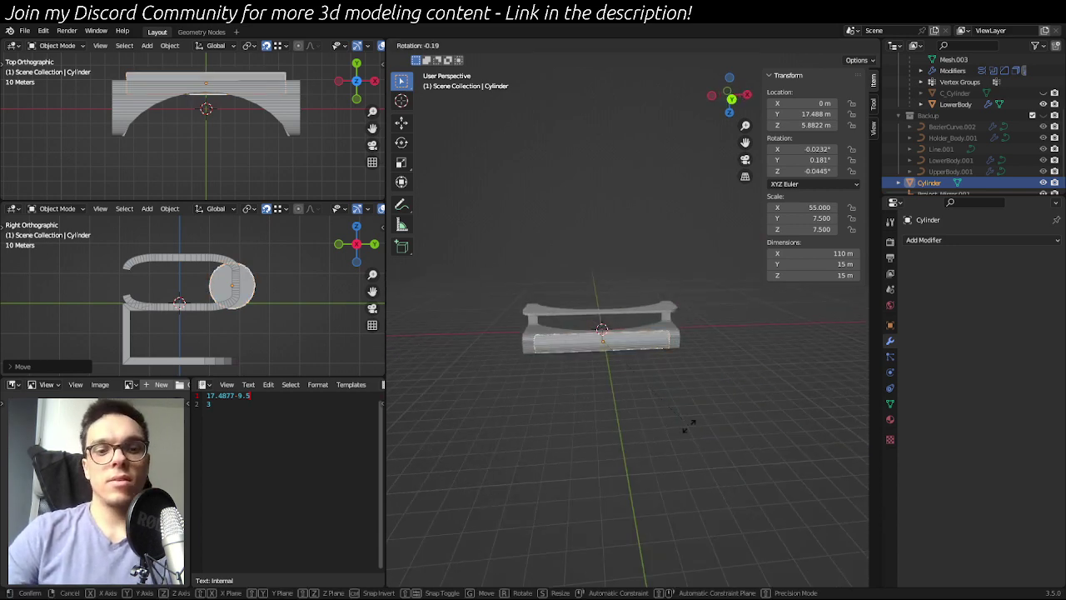
text(z90)
key(Return)
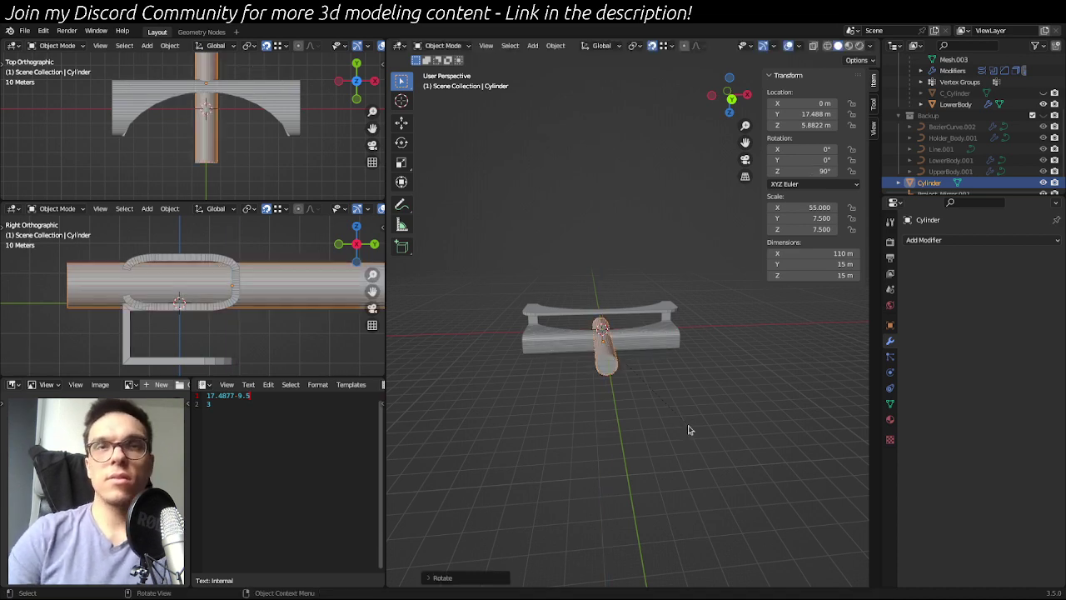
- Set the cylinder's Y and Z dimensions to 10 m
scroll(504, 338, up, 3)
middle_drag(504, 339, 665, 341)
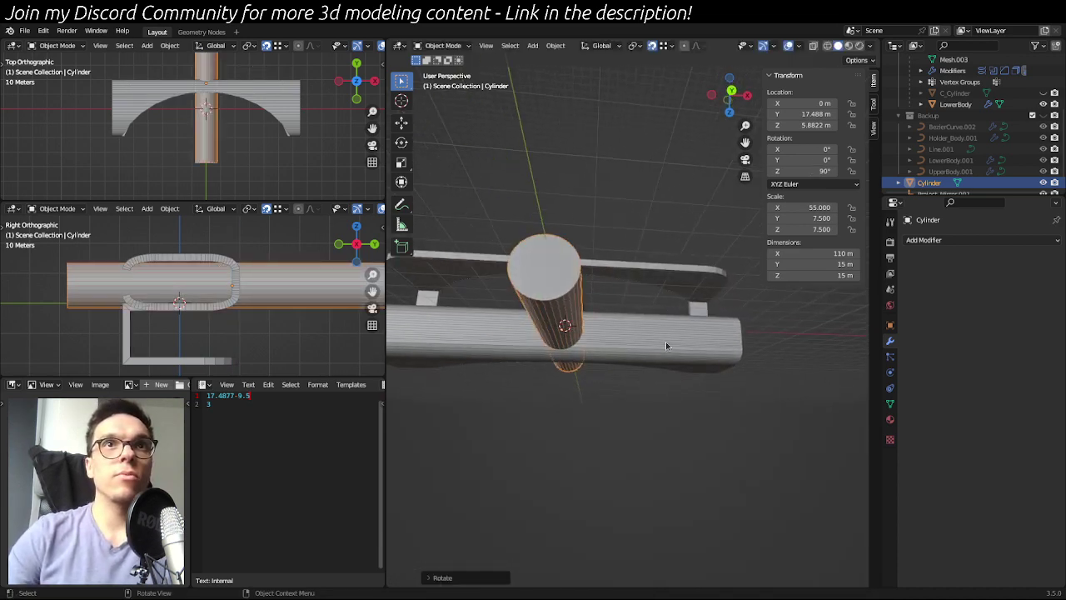
mouse_move(817, 264)
mouse_down()
mouse_move(833, 273)
mouse_move(817, 269)
mouse_up()
click(810, 264)
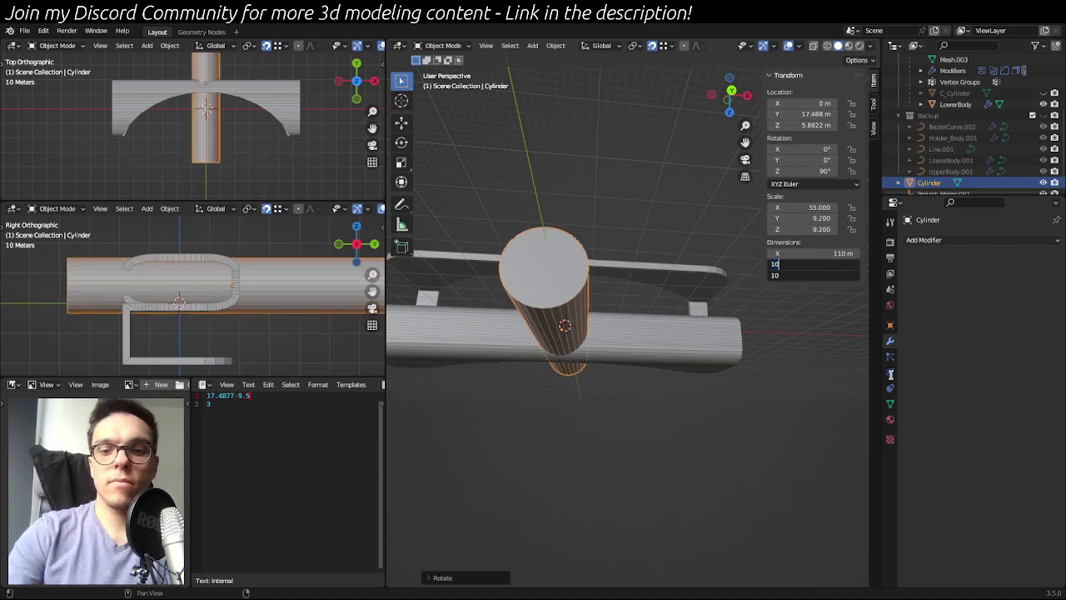
key(Return)
- Set the cylinder's X dimension to 10 m
mouse_move(667, 395)
middle_down()
mouse_move(571, 447)
mouse_move(673, 403)
mouse_move(583, 367)
mouse_move(638, 419)
mouse_move(658, 400)
middle_up()
click(807, 252)
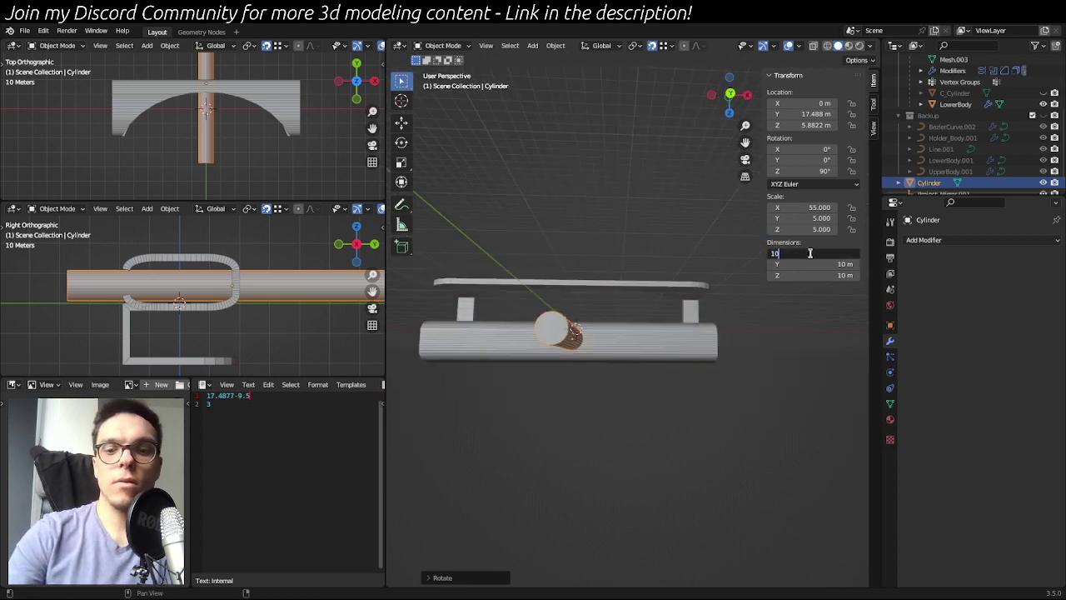
text(10)
key(Return)
middle_drag(633, 358, 678, 377)
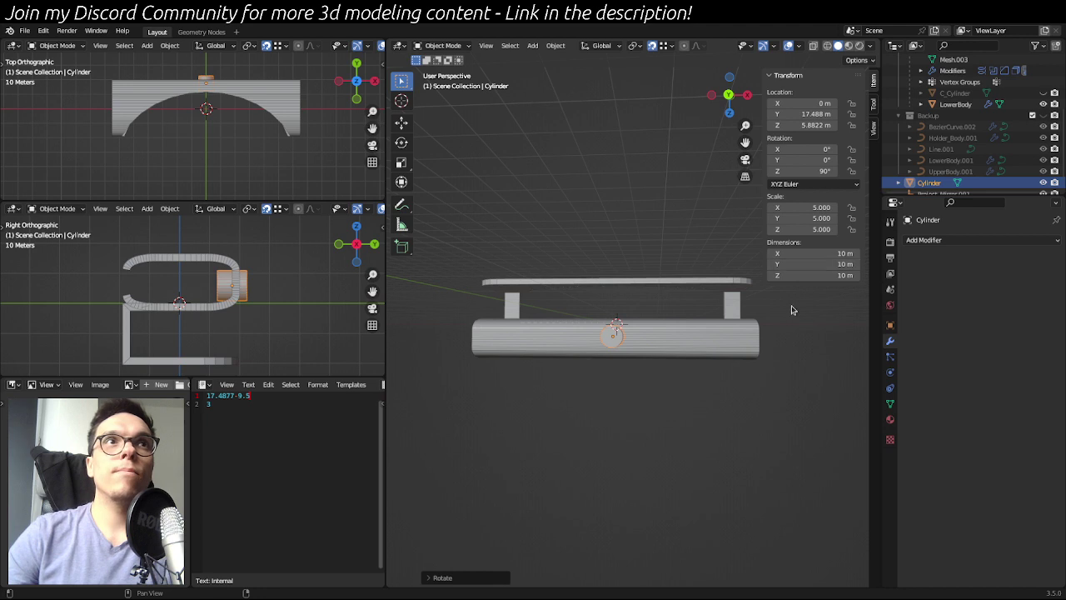
- Apply the shortened cylinder's rotation
drag(821, 253, 850, 253)
key(Escape)
key(ctrl+a)
click(656, 387)
- Stretch the cylinder along X to 118 m, forming a long flat ellipse in the loop's wall, judging it from the back
drag(820, 254, 866, 253)
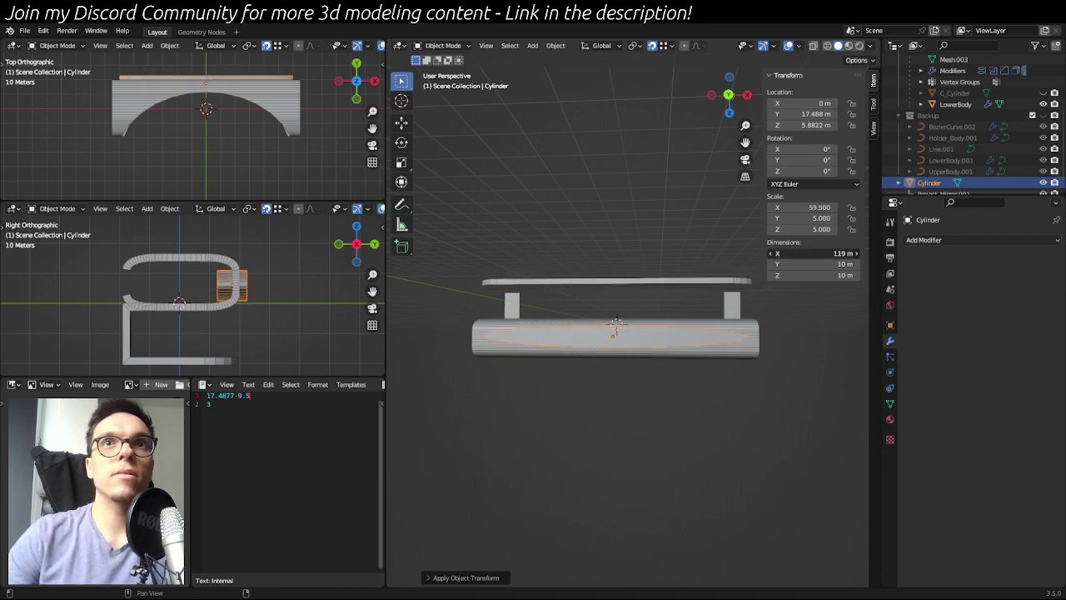
middle_drag(621, 391, 405, 386)
scroll(721, 386, up, 6)
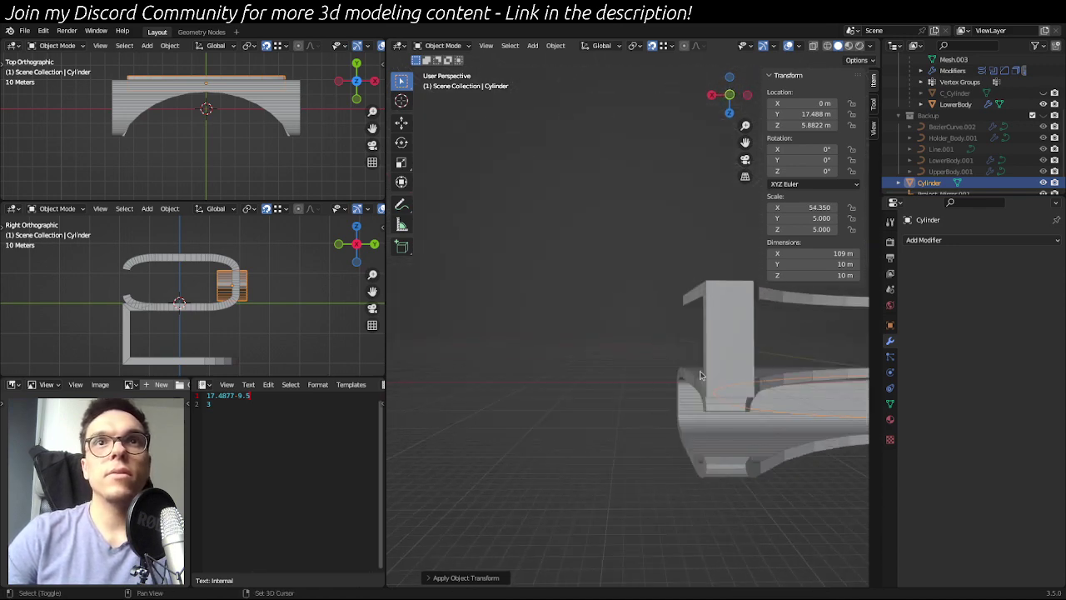
scroll(575, 304, up, 1)
scroll(266, 298, up, 3)
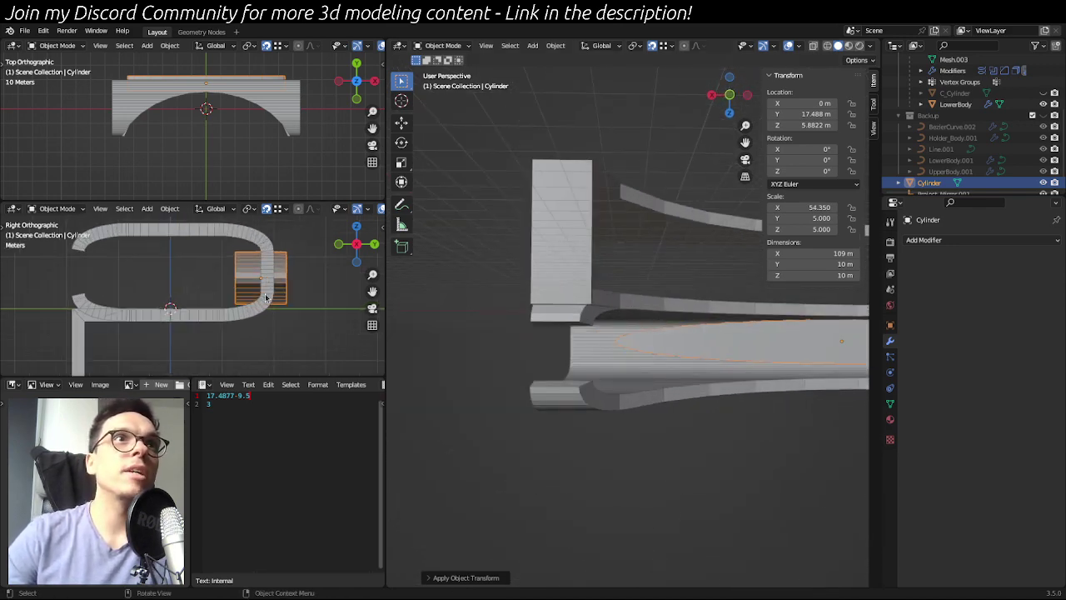
click(374, 244)
scroll(266, 287, down, 4)
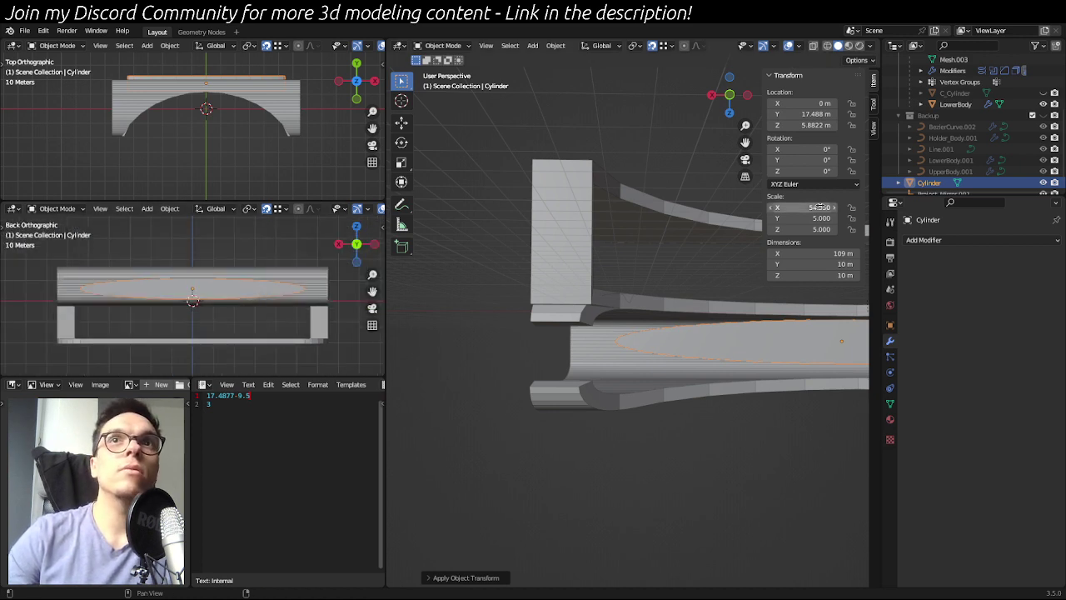
drag(825, 253, 889, 253)
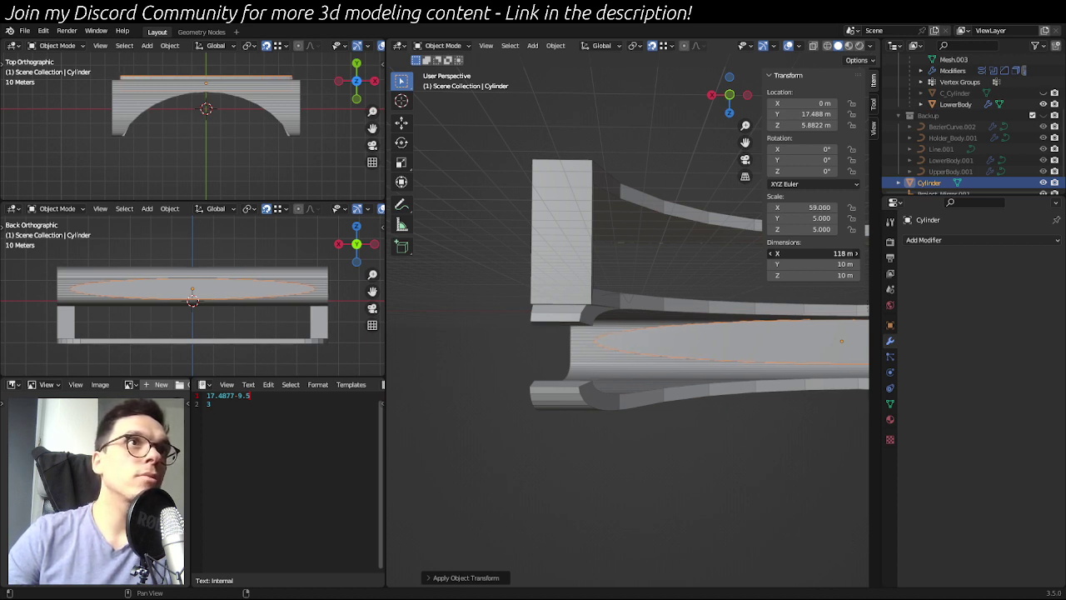
- Select LowerBody, collapse its modifiers and turn off the Boolean modifier's viewport display
click(648, 483)
middle_drag(648, 483, 561, 315)
click(501, 363)
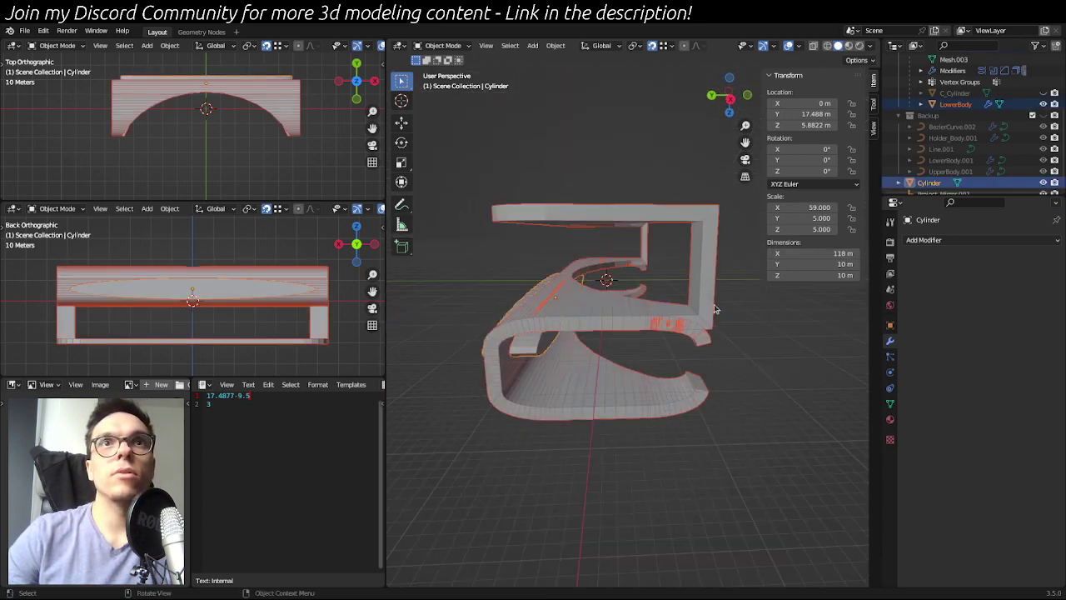
click(670, 458)
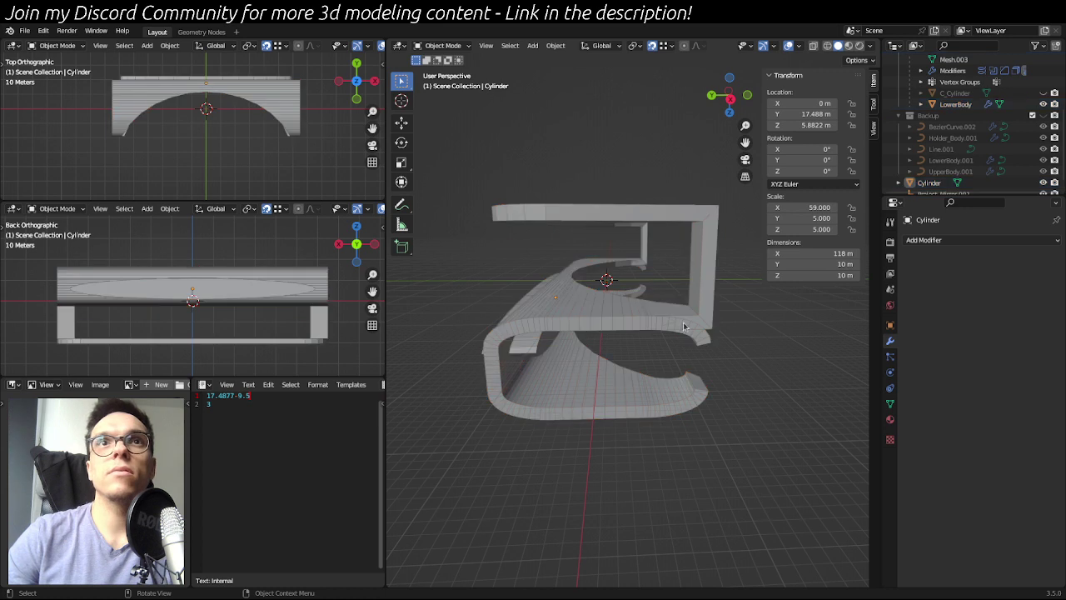
click(685, 326)
click(912, 449)
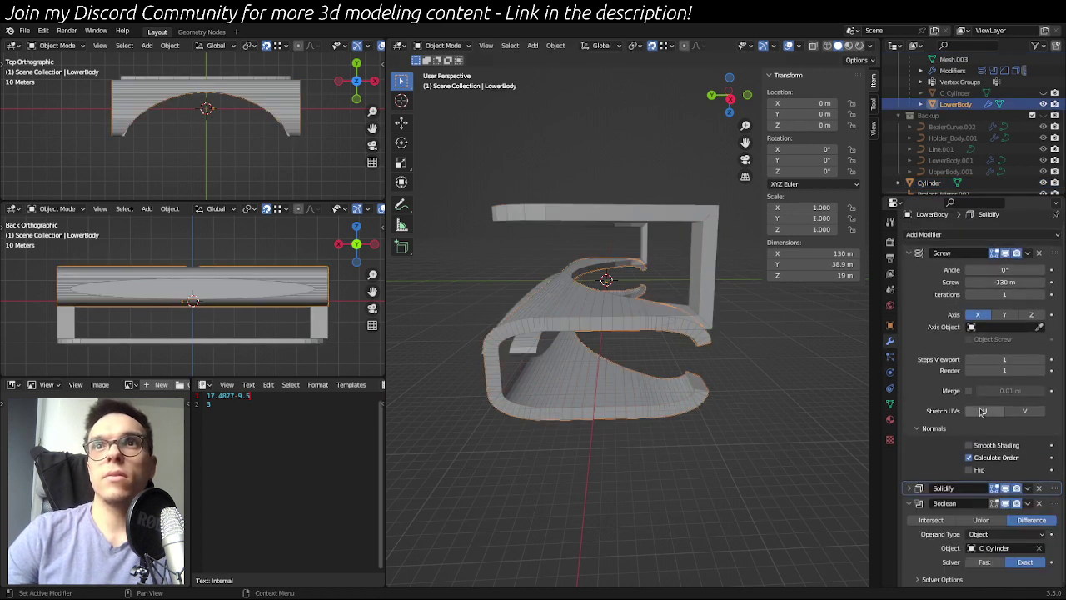
click(907, 504)
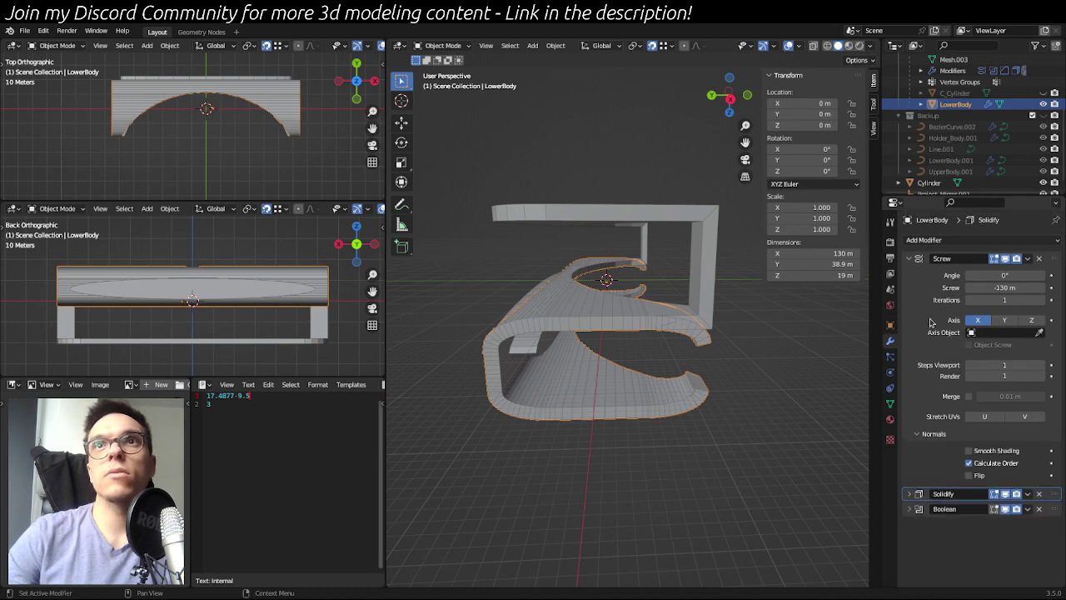
click(908, 259)
mouse_move(1054, 289)
mouse_down()
mouse_move(1055, 276)
mouse_move(1059, 295)
mouse_up()
scroll(725, 389, up, 5)
middle_drag(726, 388, 691, 391)
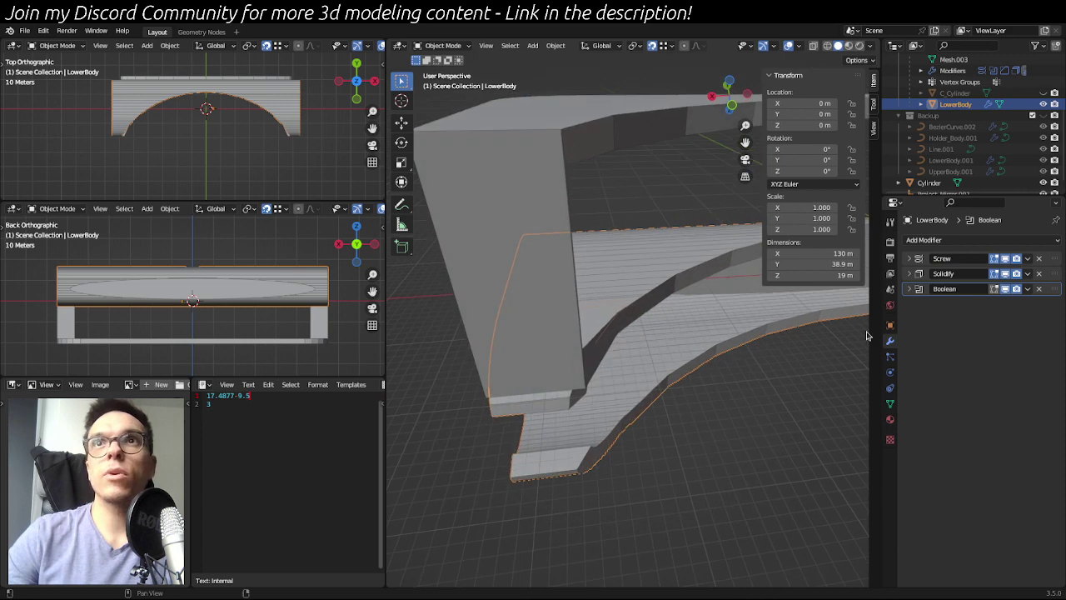
click(1005, 289)
- Select UpperBody, collapse its Screw modifier and expand the settings of its two Boolean modifiers
scroll(947, 127, up, 5)
click(944, 81)
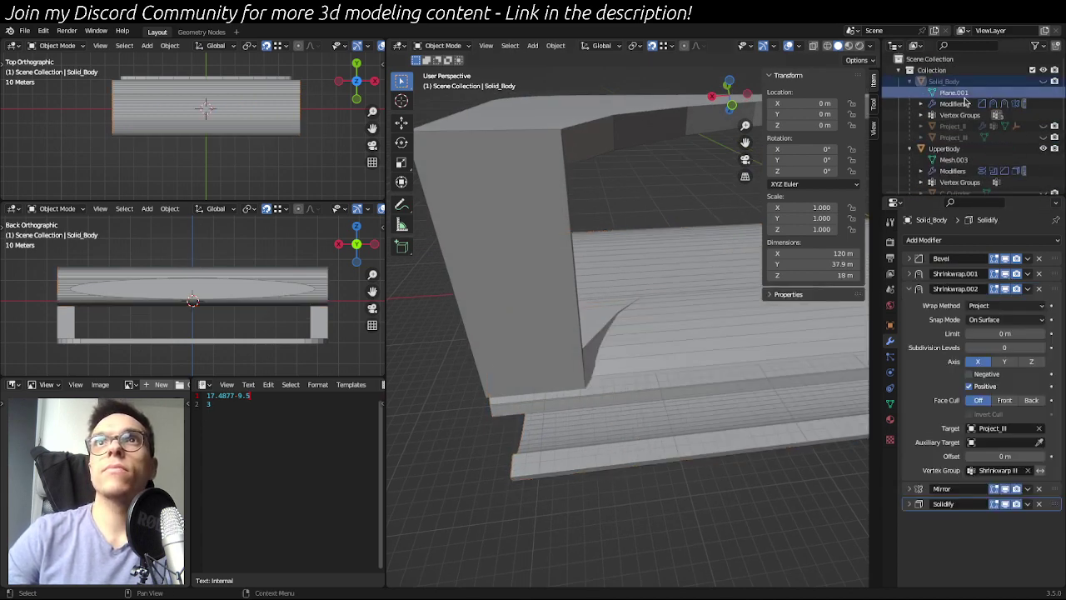
click(966, 151)
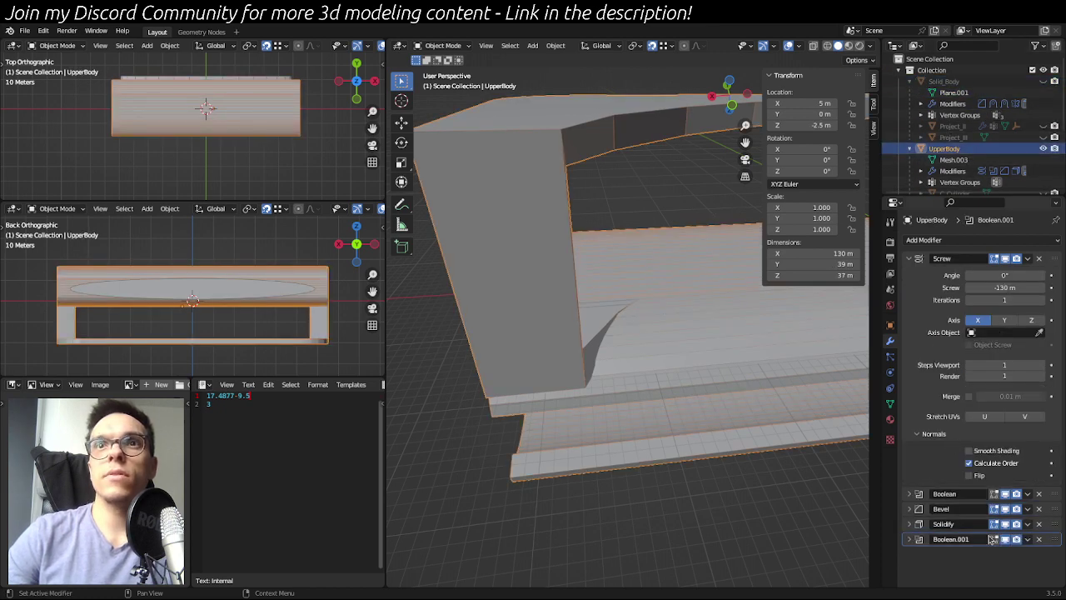
click(958, 547)
scroll(972, 506, down, 1)
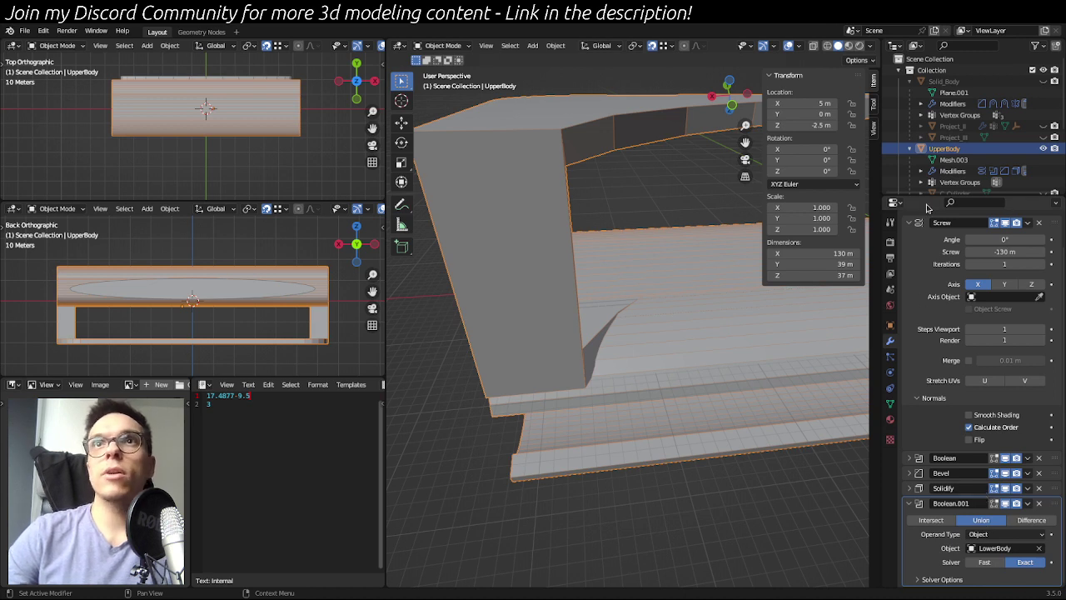
click(911, 228)
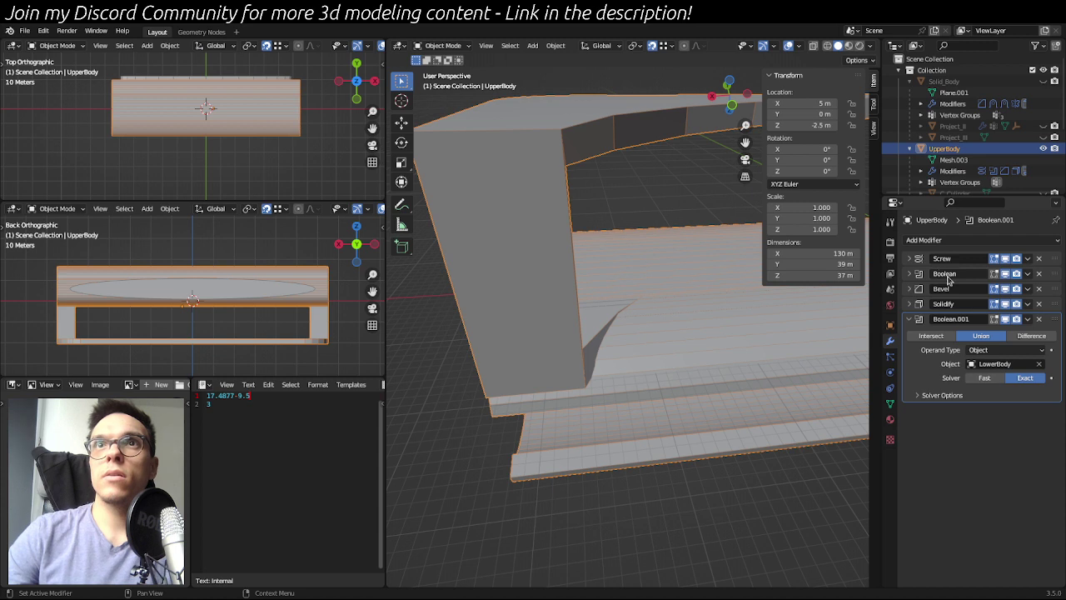
click(908, 274)
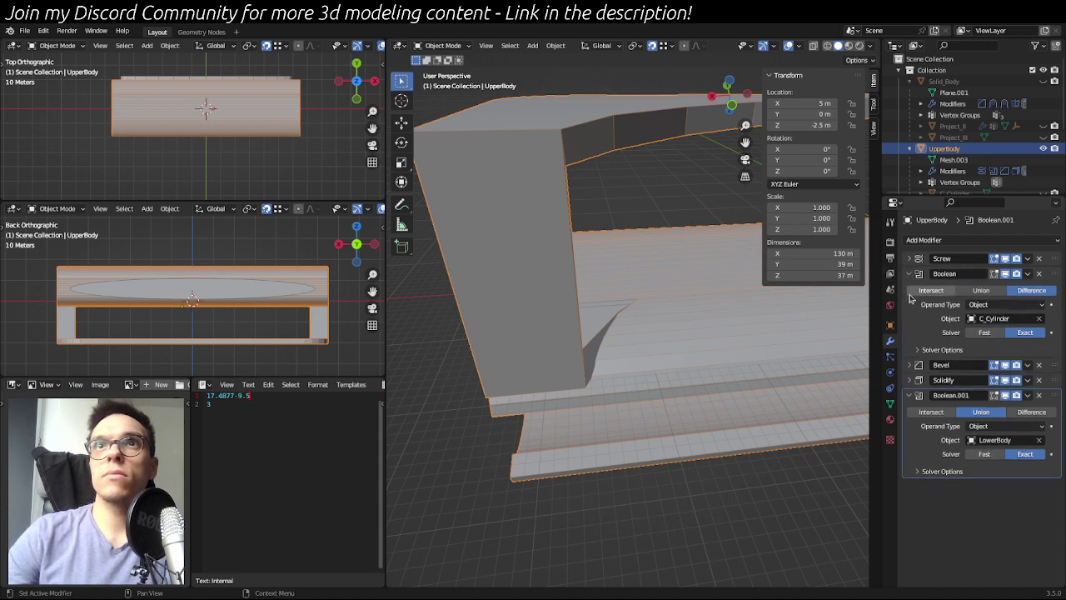
- Try UpperBody's C_Cylinder Boolean below the LowerBody union with the union's Fast and Exact solvers, returning the Boolean to directly beneath Screw
drag(1058, 277, 1062, 445)
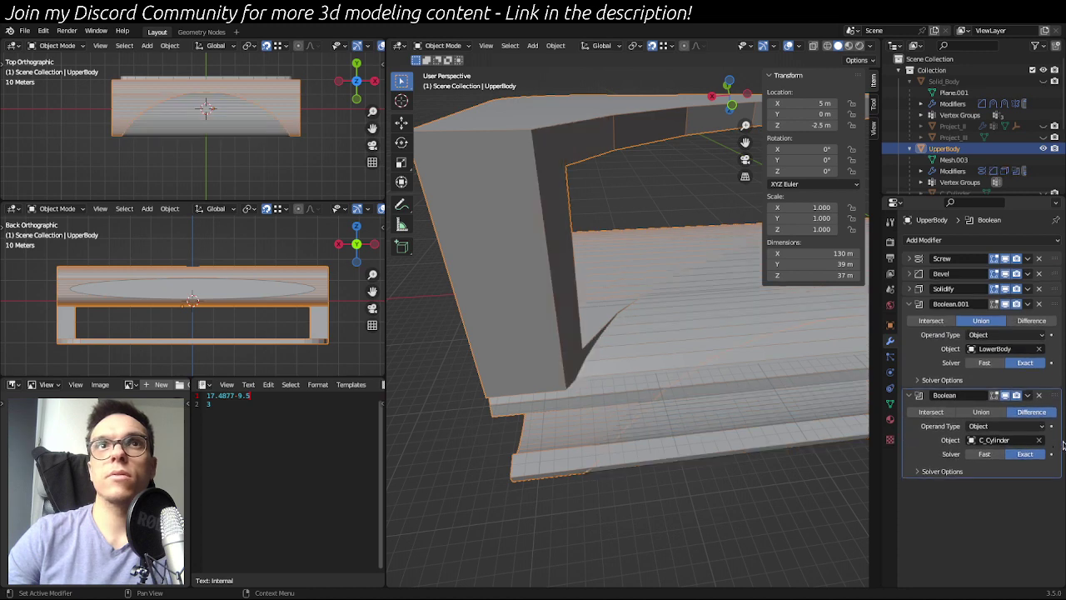
middle_drag(686, 445, 699, 405)
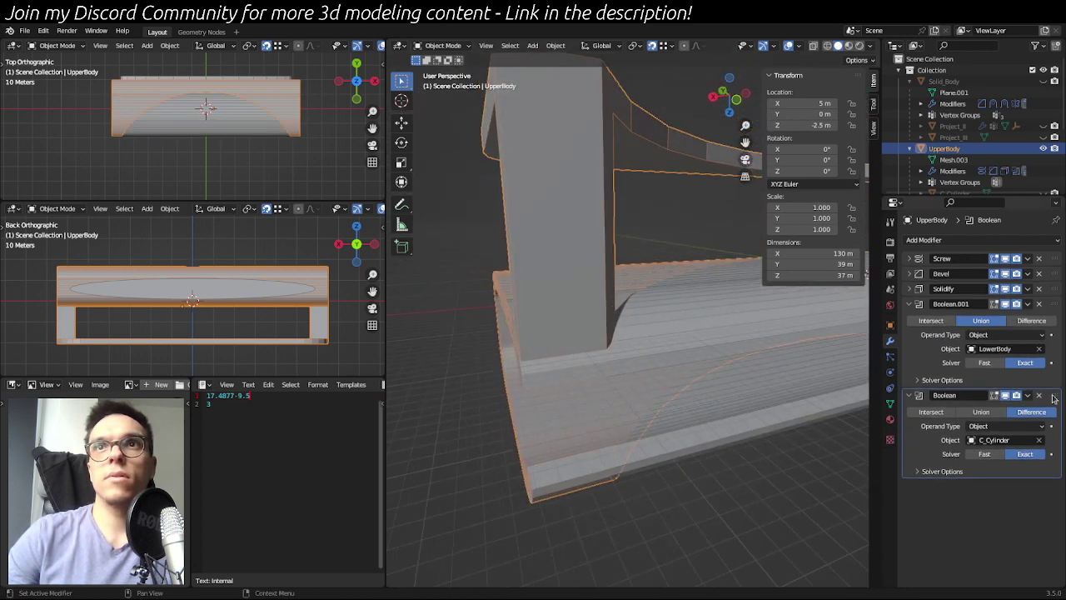
click(989, 364)
click(1018, 364)
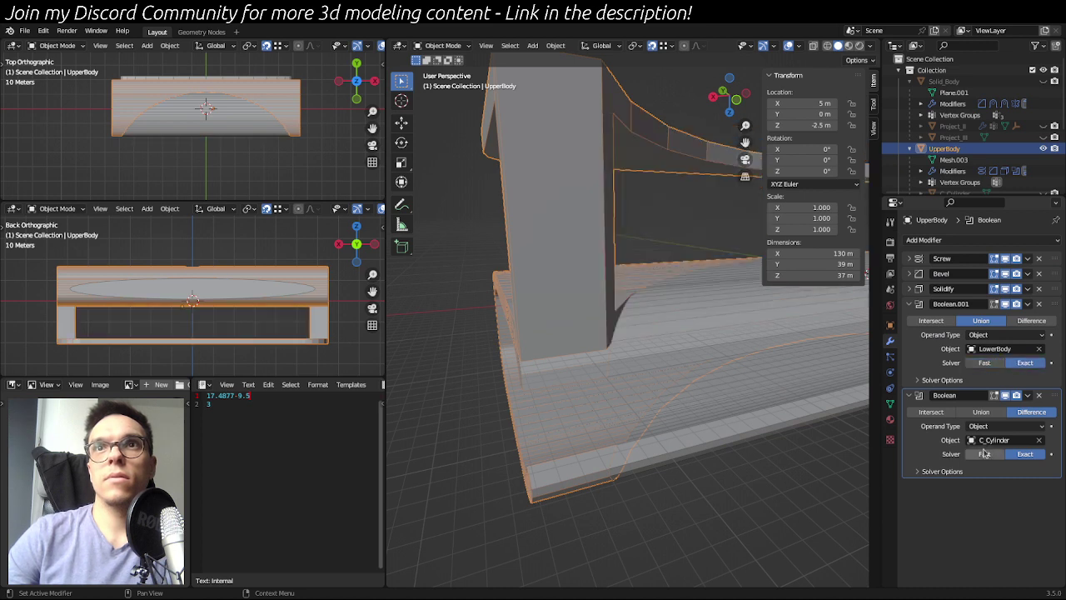
drag(1055, 397, 1027, 325)
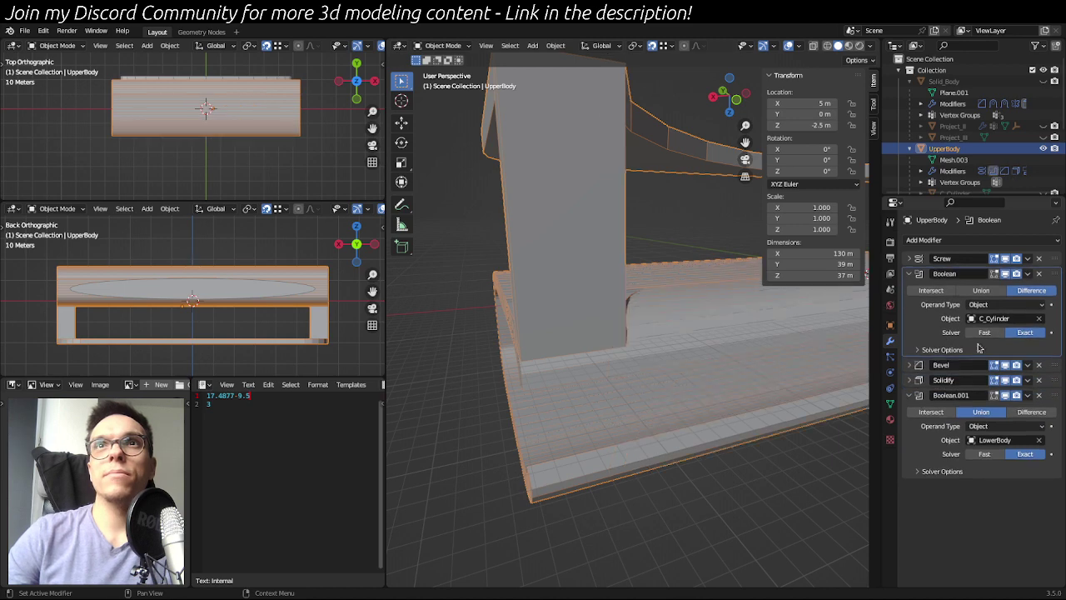
middle_drag(633, 350, 725, 359)
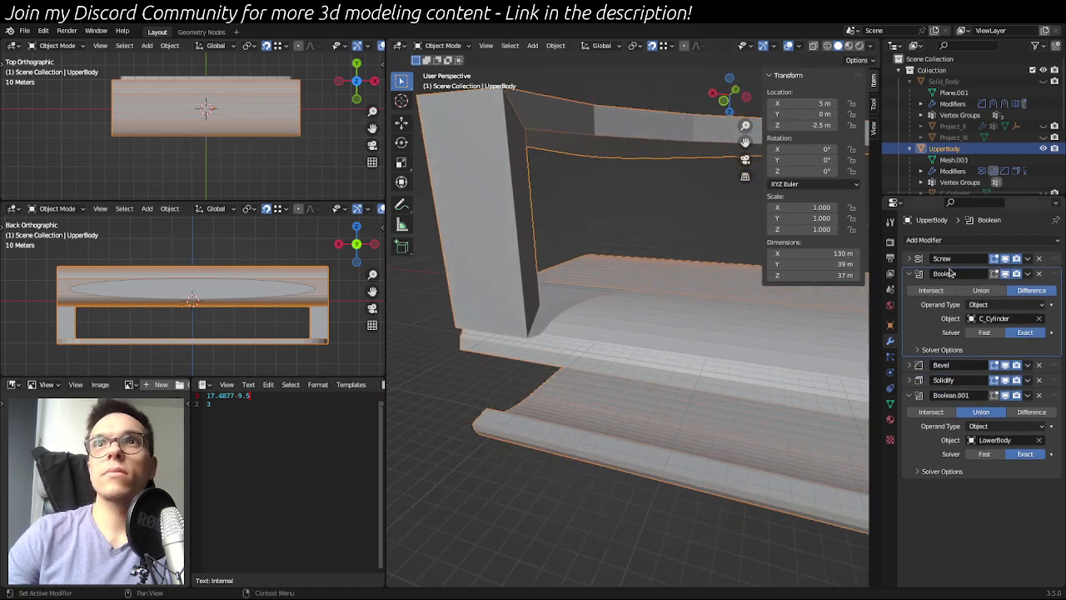
- Collapse UpperBody's C_Cylinder Boolean, select LowerBody, turn its Boolean modifier's viewport display back on and expand its settings
click(908, 277)
scroll(972, 131, down, 5)
click(956, 115)
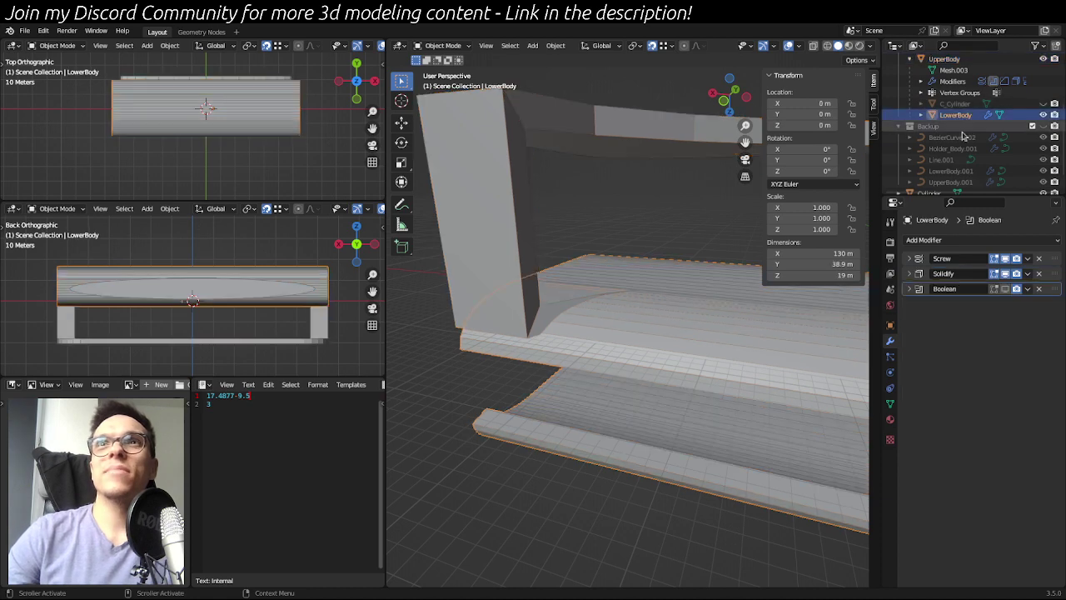
click(1007, 288)
middle_drag(832, 350, 764, 299)
click(910, 288)
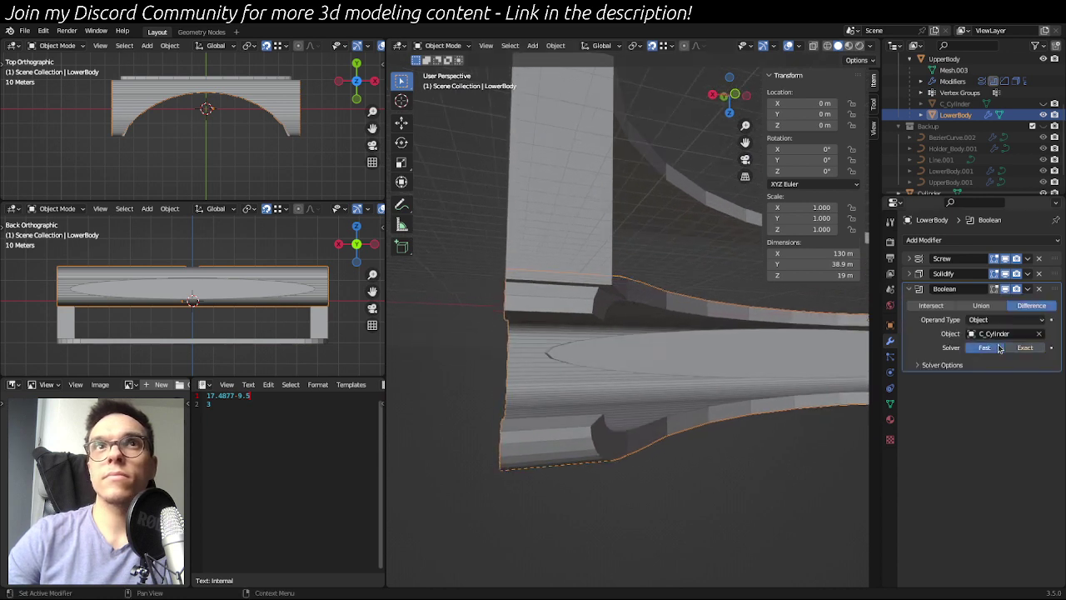
- Try the Fast solver on UpperBody's union with LowerBody and return the modifier to Exact
click(589, 258)
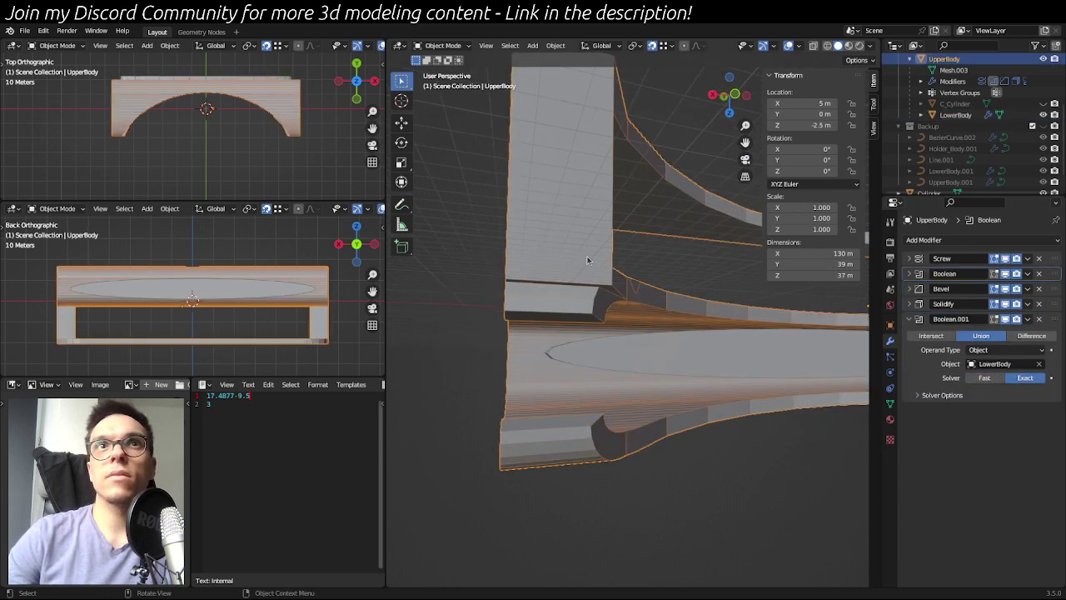
click(993, 382)
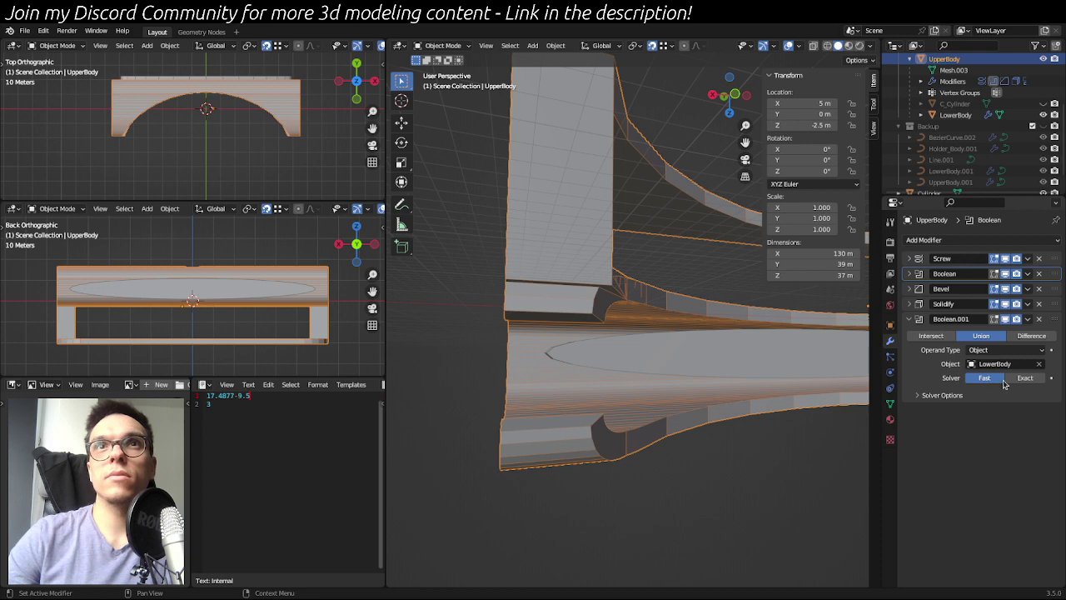
middle_drag(702, 404, 651, 320)
scroll(747, 395, down, 5)
scroll(538, 269, up, 5)
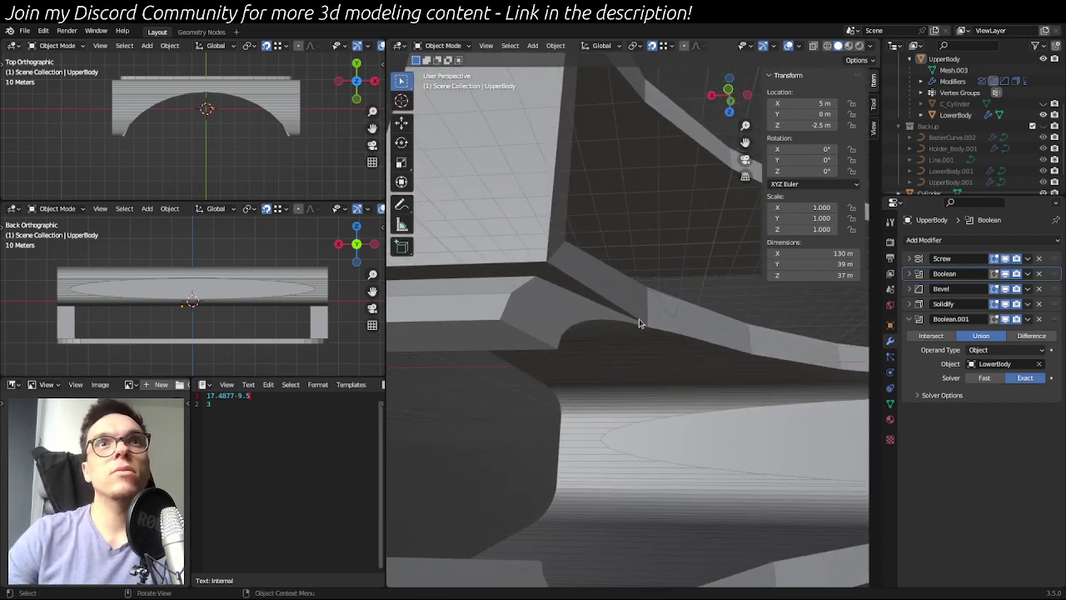
- Examine the junction between the side posts and the curved loop body from several angles
scroll(587, 294, down, 5)
middle_drag(587, 294, 630, 295)
scroll(604, 311, down, 2)
scroll(553, 315, up, 5)
scroll(630, 295, down, 6)
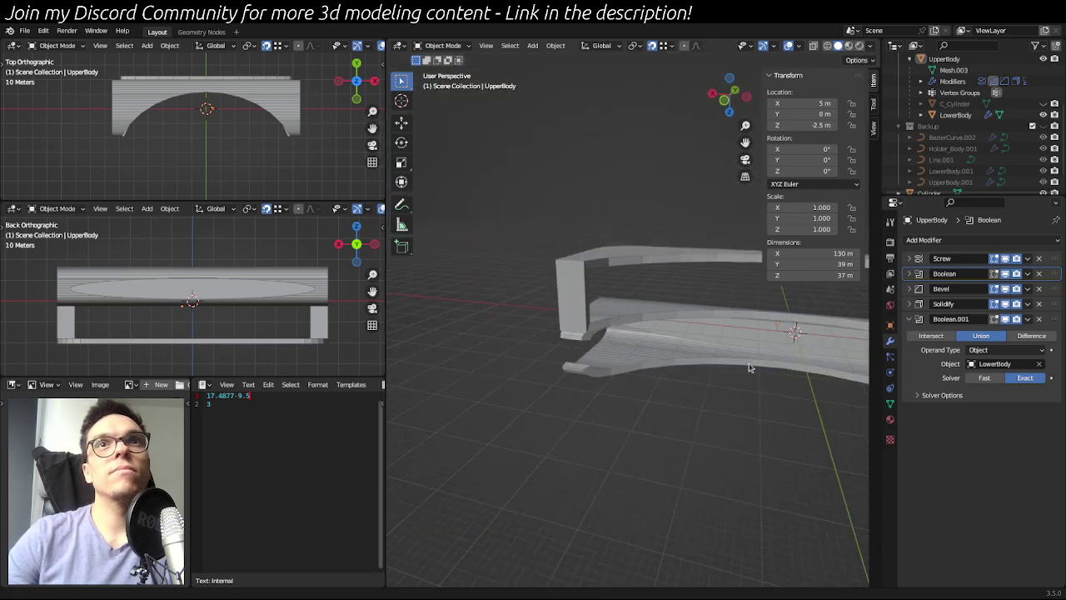
middle_drag(750, 310, 643, 326)
scroll(643, 326, up, 3)
- Add a Difference Boolean to UpperBody directly beneath the C_Cylinder Boolean, with Cylinder as its object
click(910, 321)
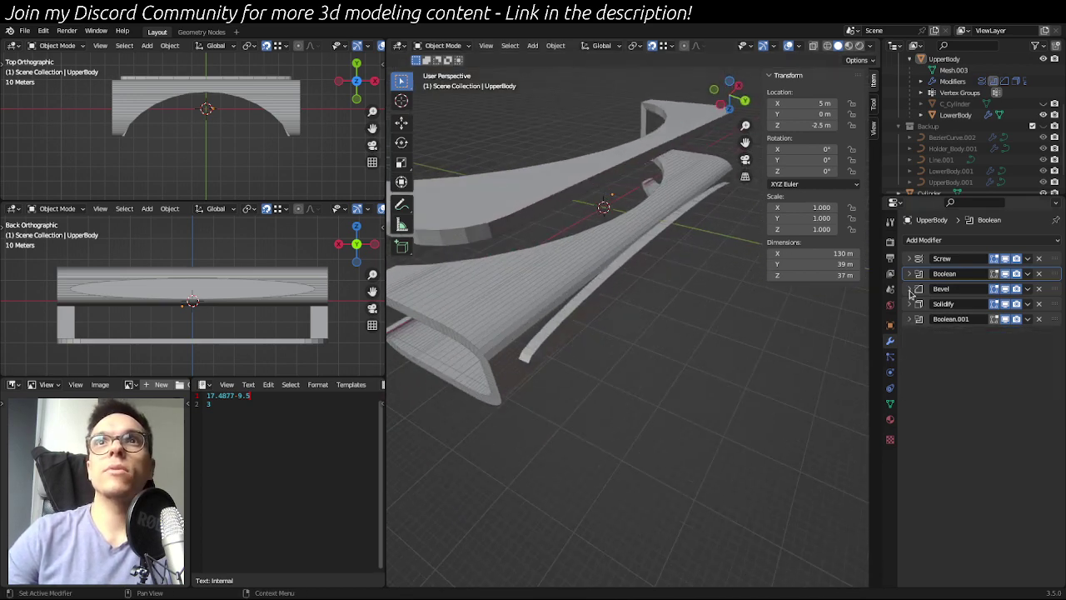
click(910, 273)
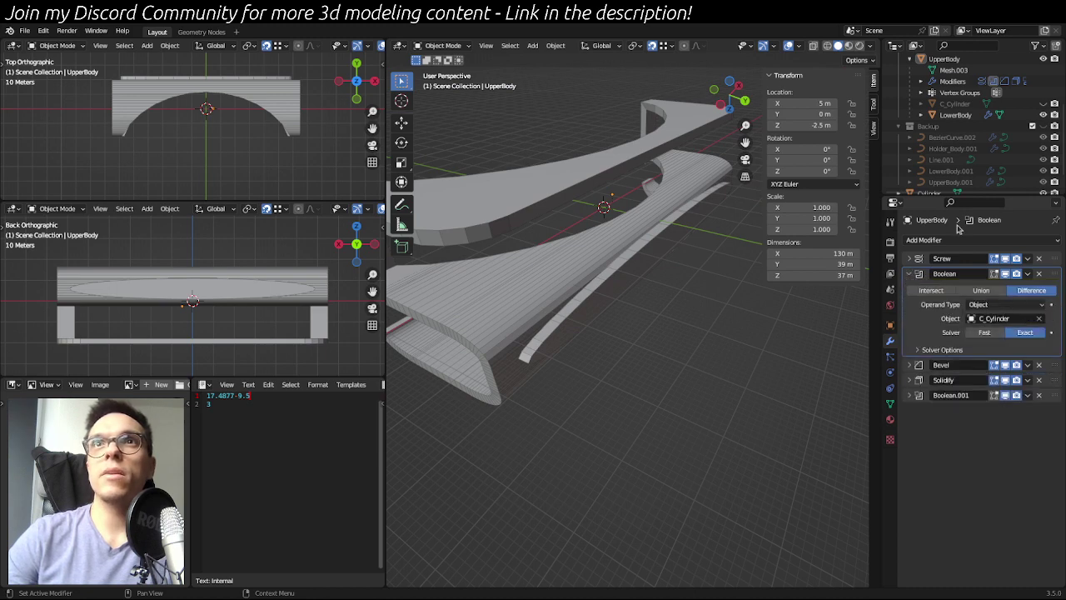
click(957, 240)
click(870, 298)
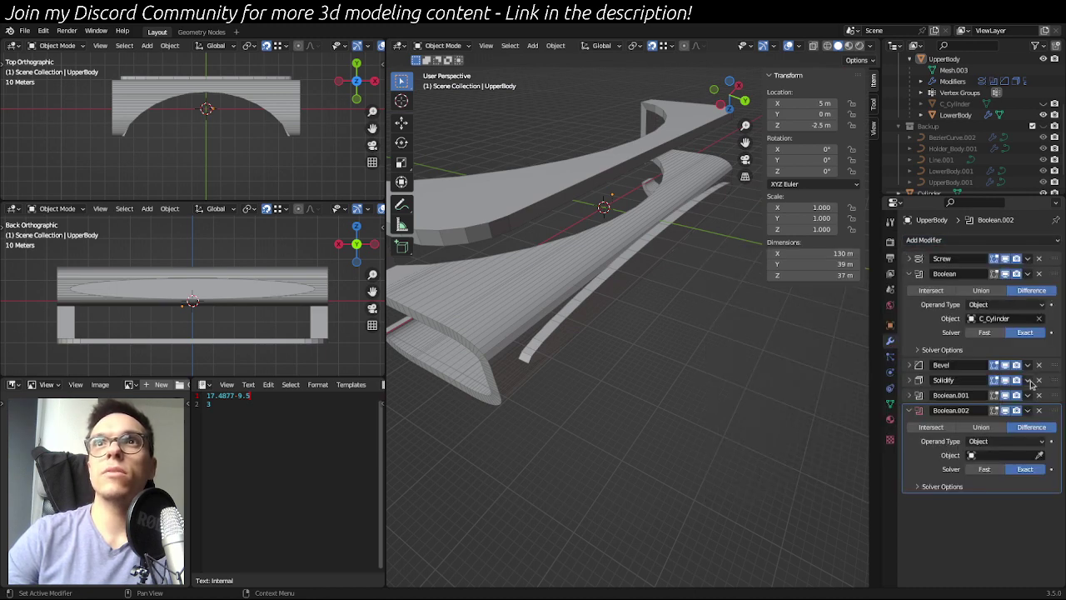
drag(1052, 416, 1052, 341)
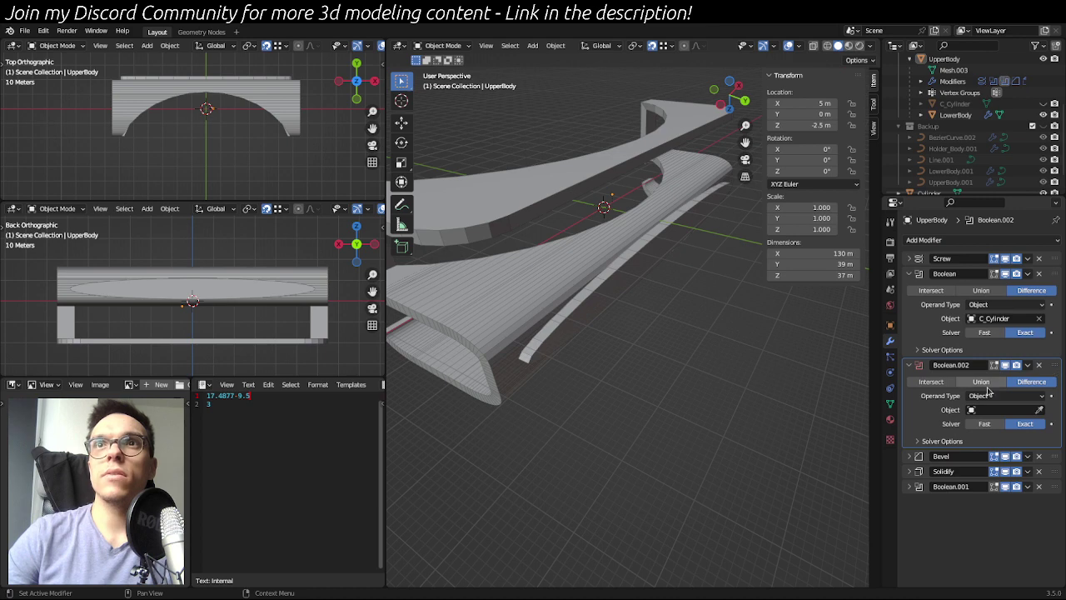
click(1003, 410)
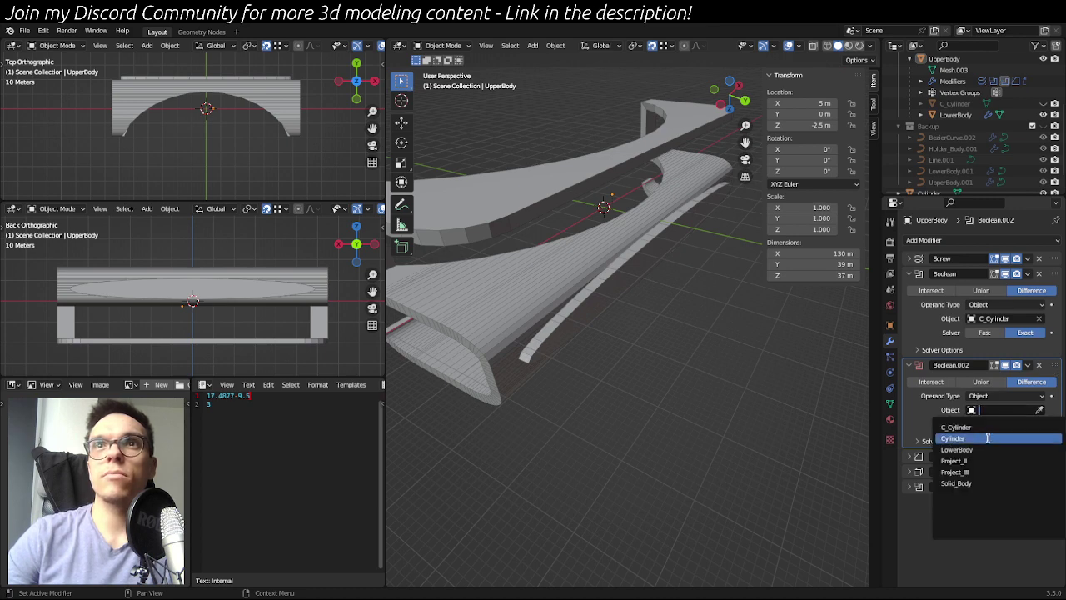
click(990, 440)
- Rename the C_Cylinder object under UpperBody to C_CylinderBig
middle_drag(775, 346, 747, 327)
click(652, 312)
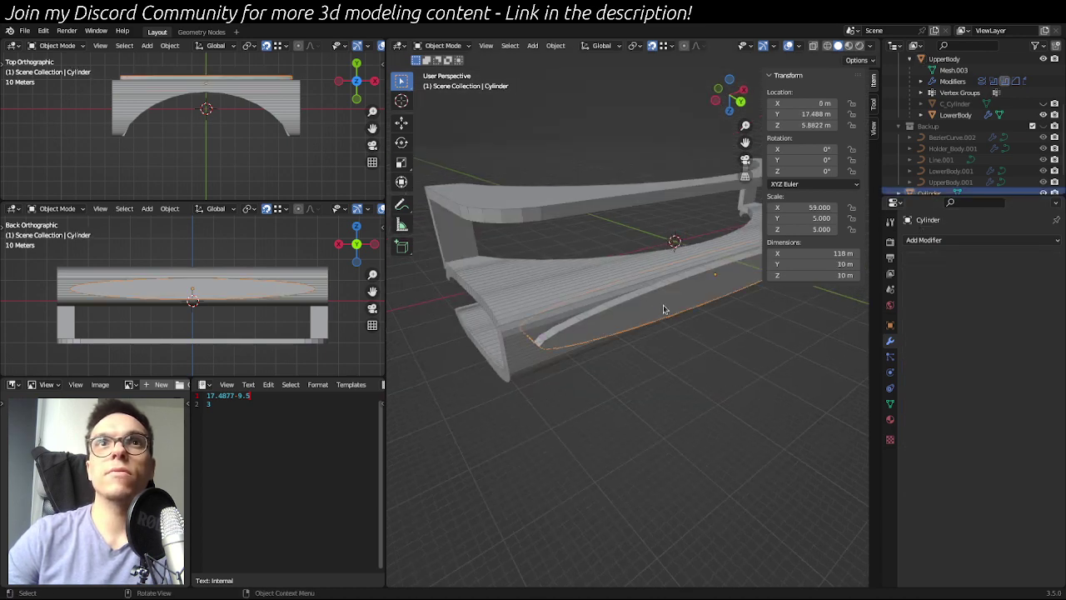
double_click(966, 104)
scroll(977, 104, up, 1)
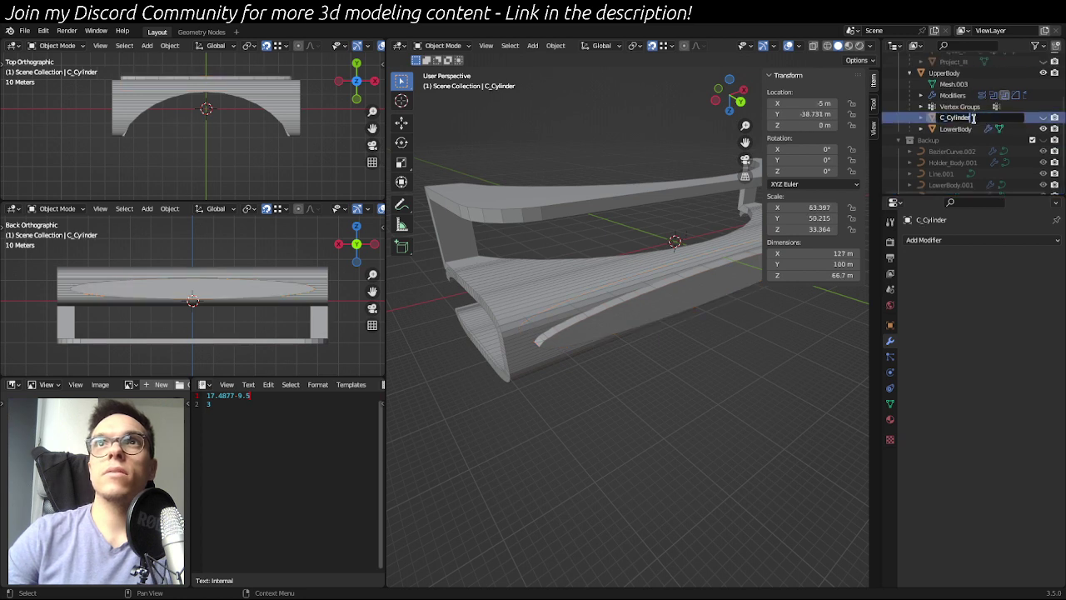
text(Big)
key(Return)
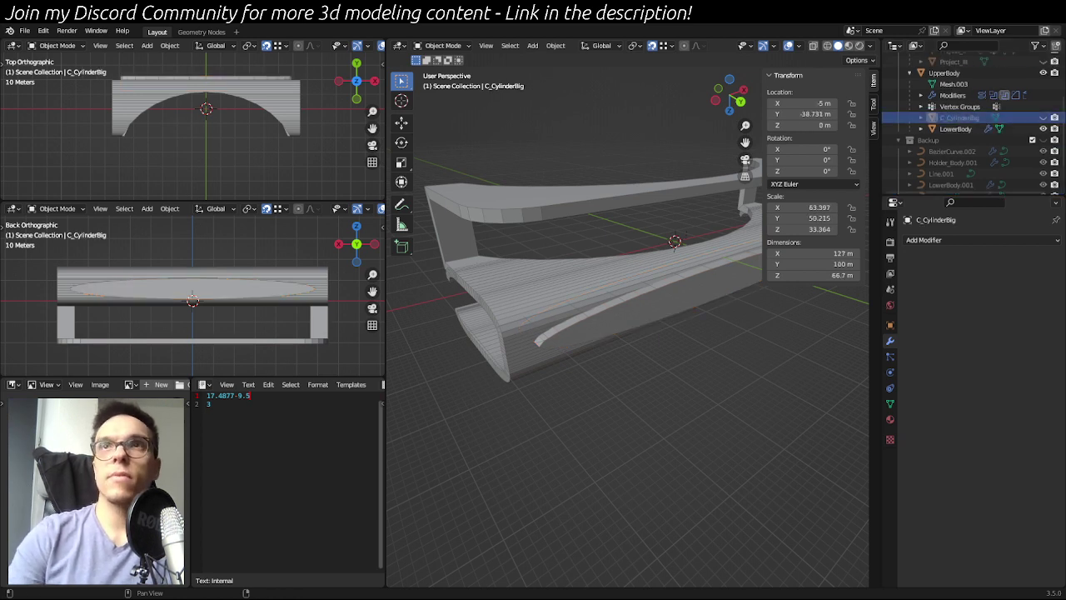
- Rename the 118 m elliptical Cylinder object to C_CylinderSmall
scroll(974, 109, down, 3)
double_click(930, 171)
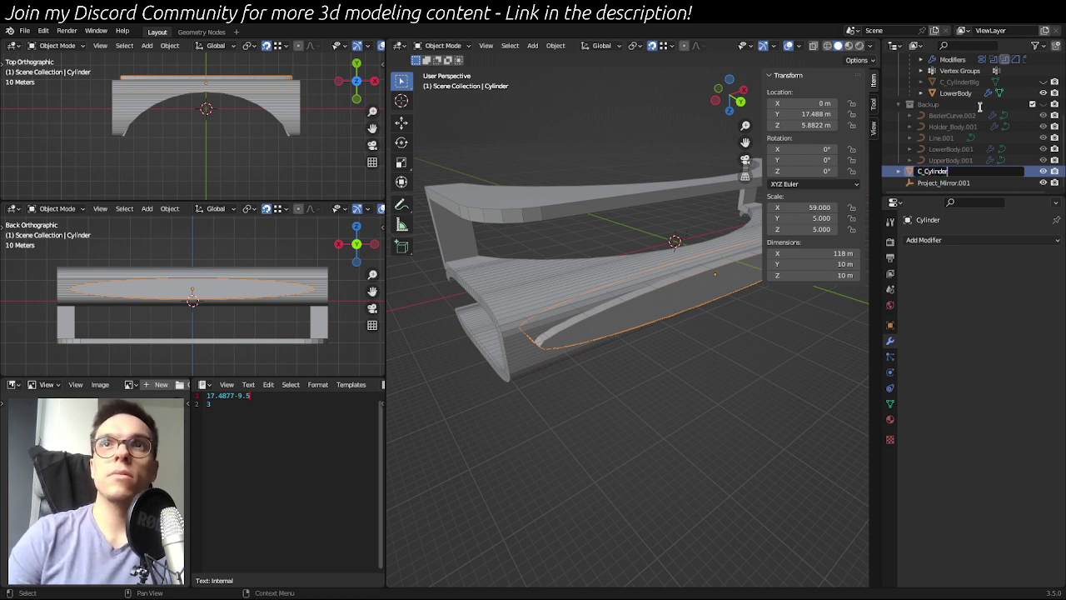
key(Return)
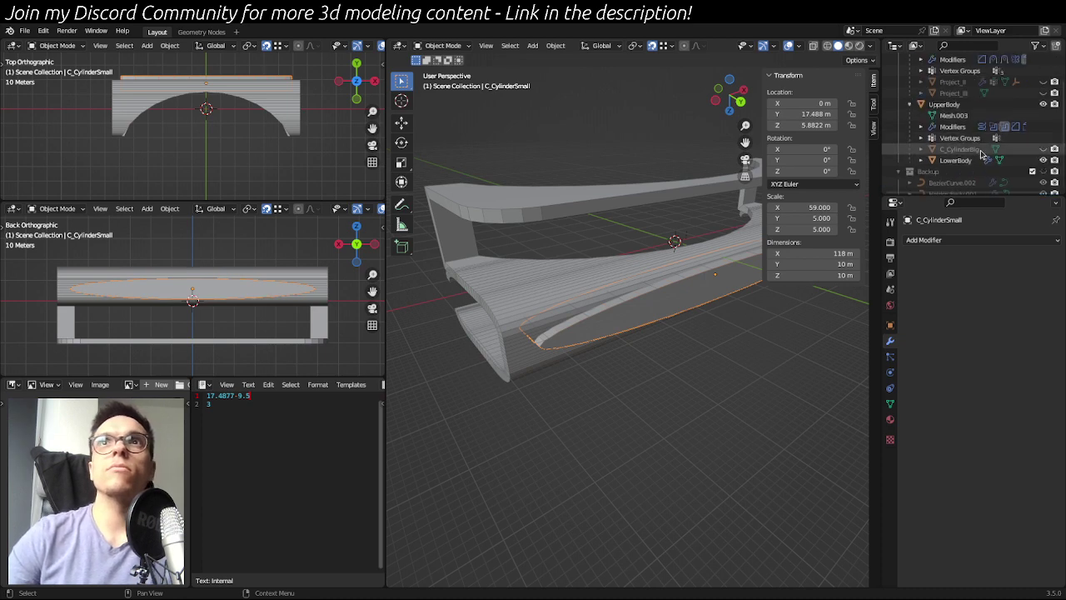
- Parent C_CylinderSmall to UpperBody with the Object option
shift+click(497, 271)
key(ctrl+p)
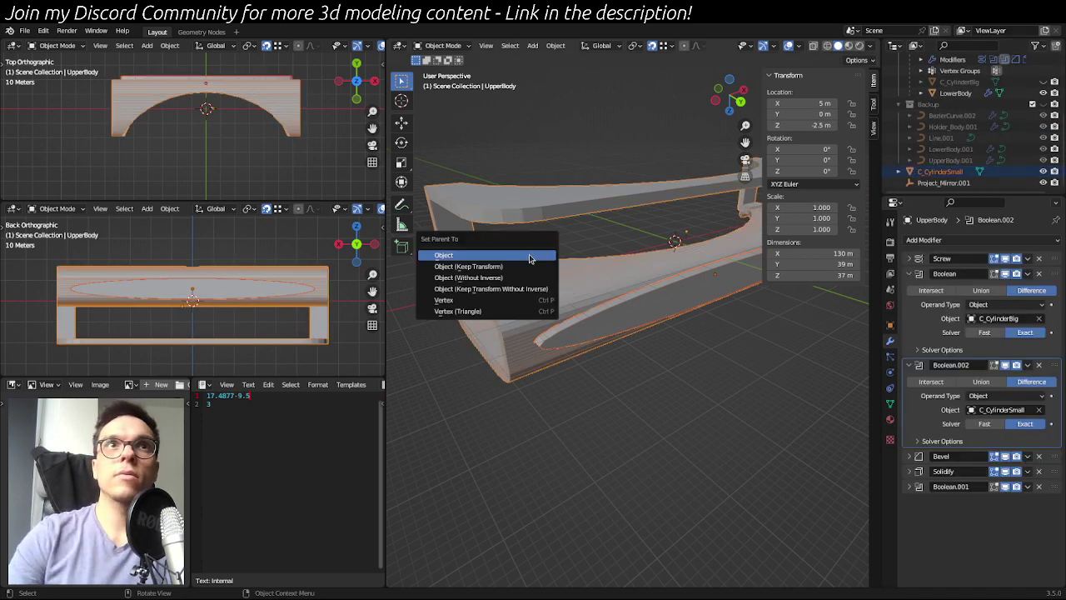
click(529, 255)
- Move C_CylinderSmall out of the scene root into the main Collection, beneath its parent UpperBody
click(958, 93)
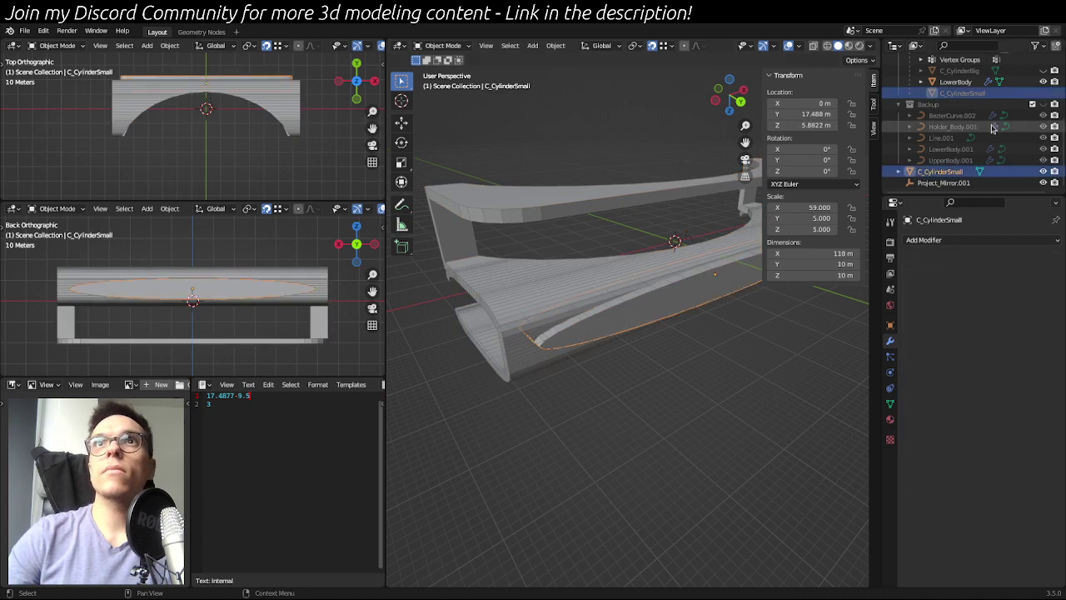
drag(954, 173, 967, 150)
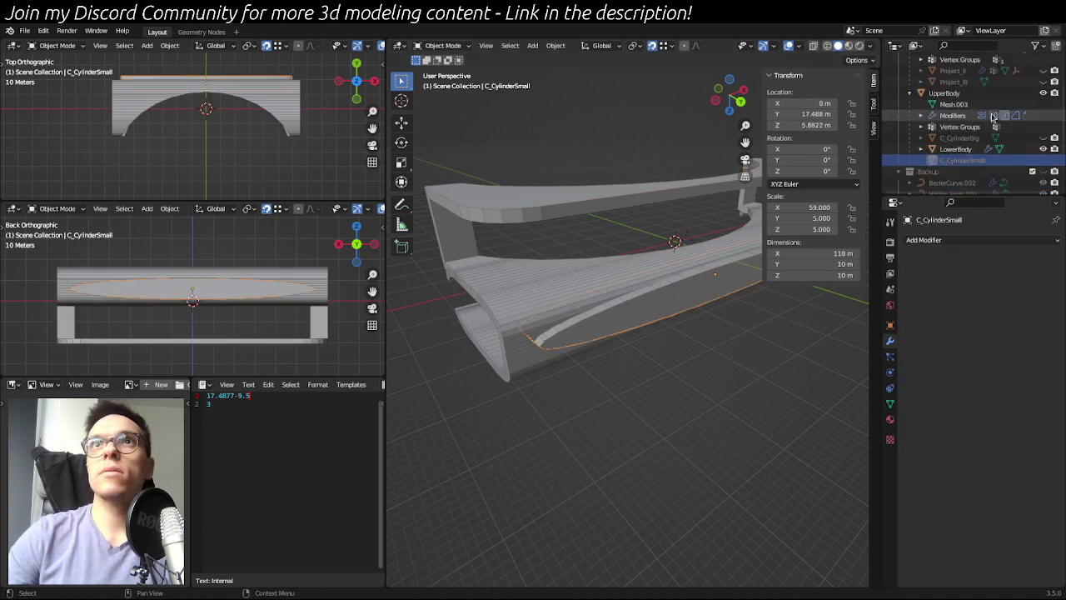
click(944, 93)
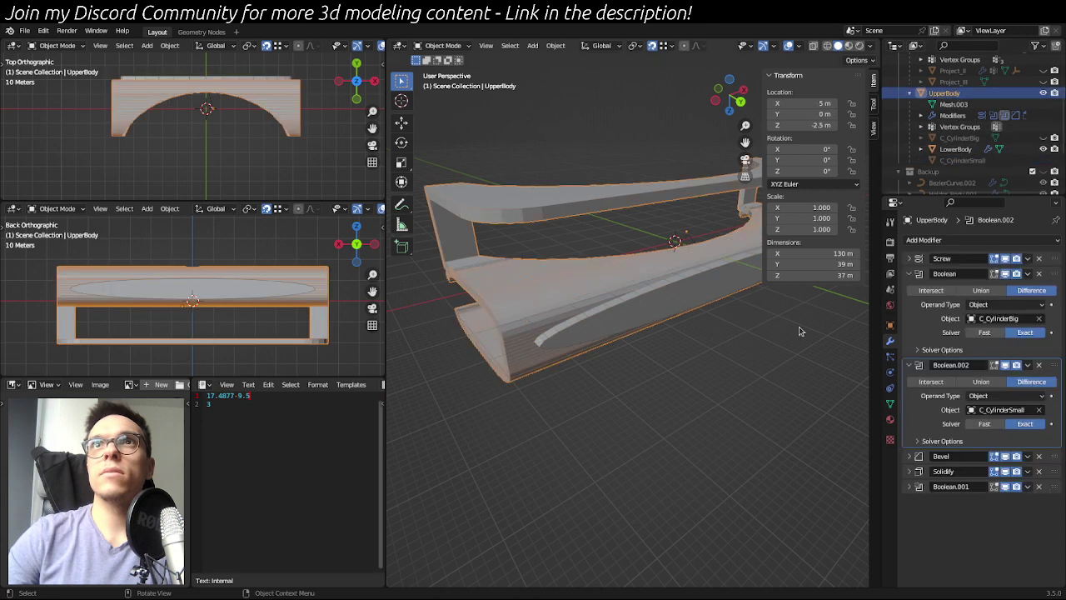
click(950, 160)
scroll(950, 160, down, 3)
click(950, 160)
click(949, 171)
drag(949, 171, 972, 95)
scroll(970, 102, up, 1)
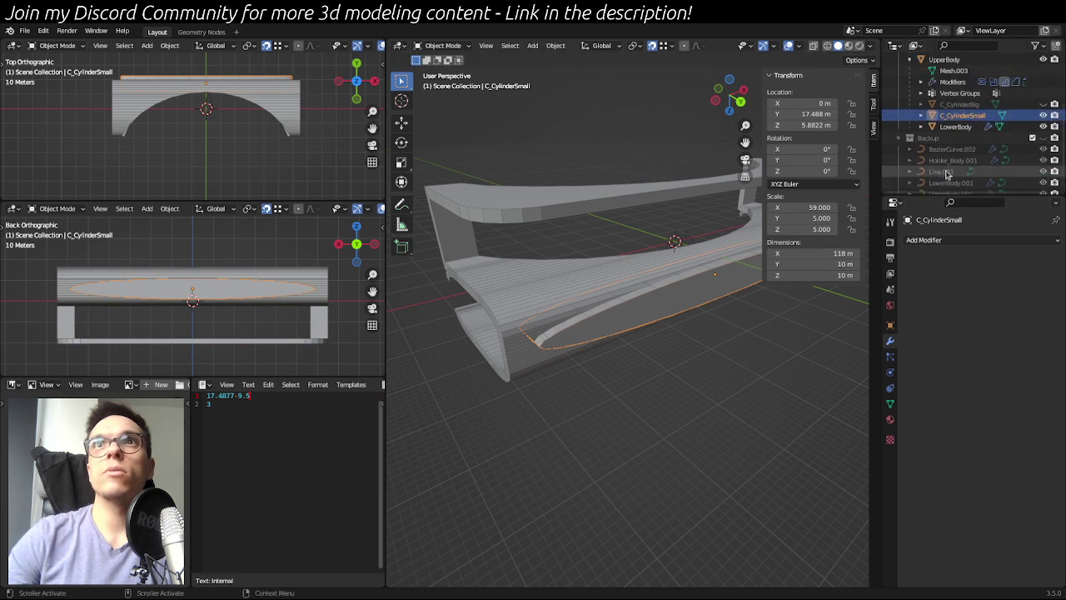
- Temporarily hide C_CylinderSmall to check the loop's back wall for a cut, and show it again
middle_drag(488, 218, 506, 221)
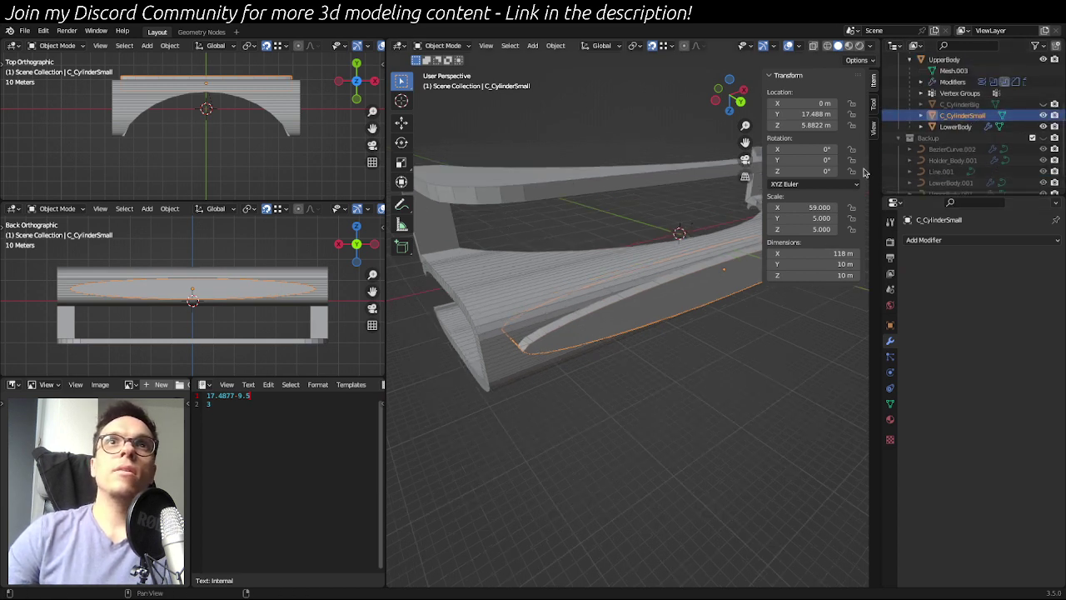
click(643, 302)
click(642, 303)
click(590, 374)
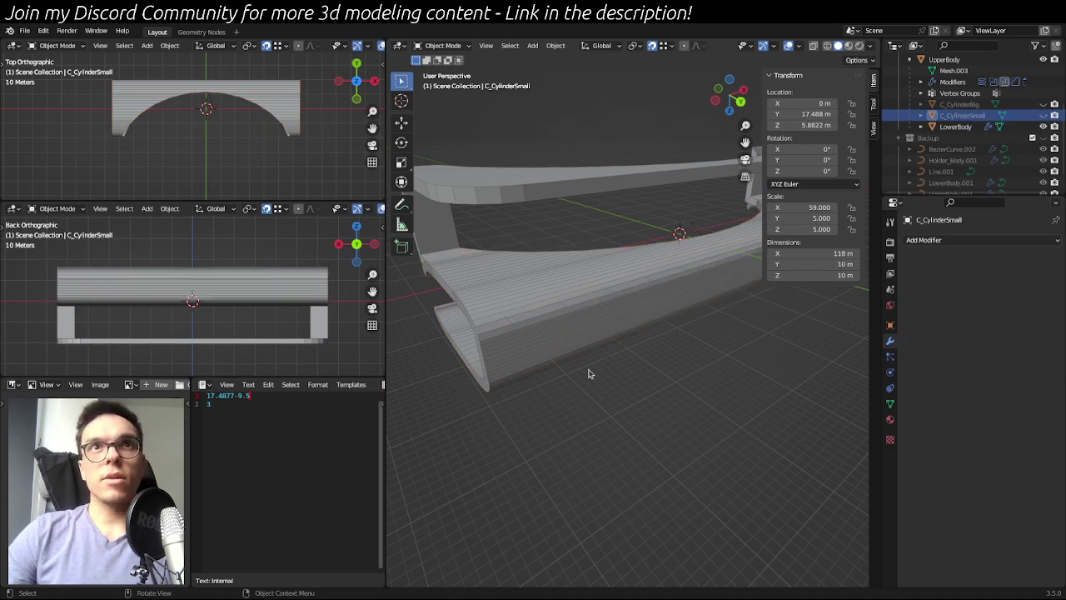
click(1043, 115)
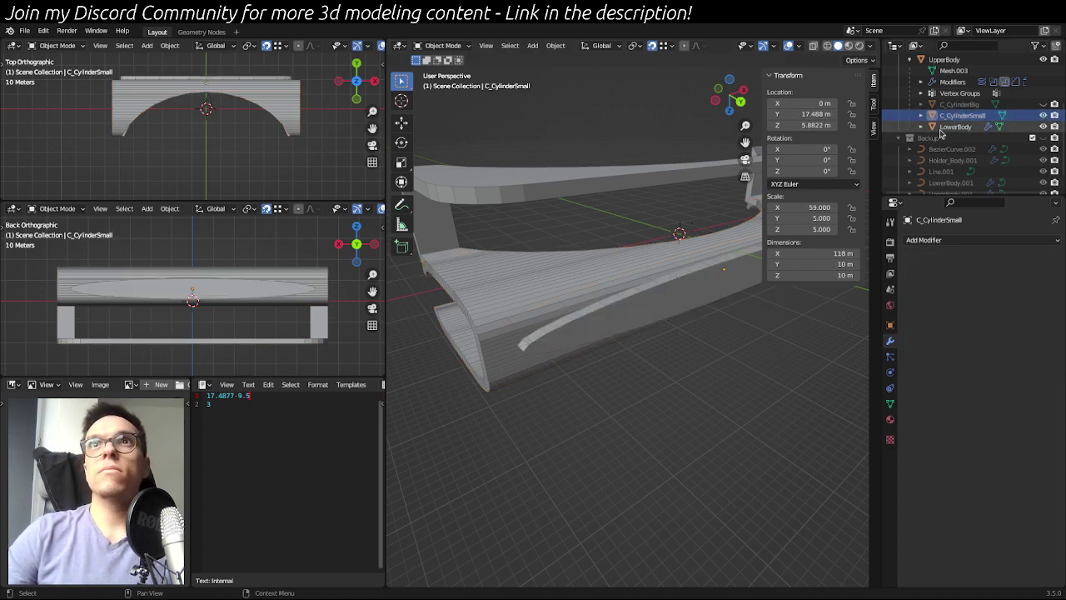
- Select UpperBody and remove its Boolean modifier that uses C_CylinderSmall
click(947, 59)
middle_drag(661, 425, 704, 341)
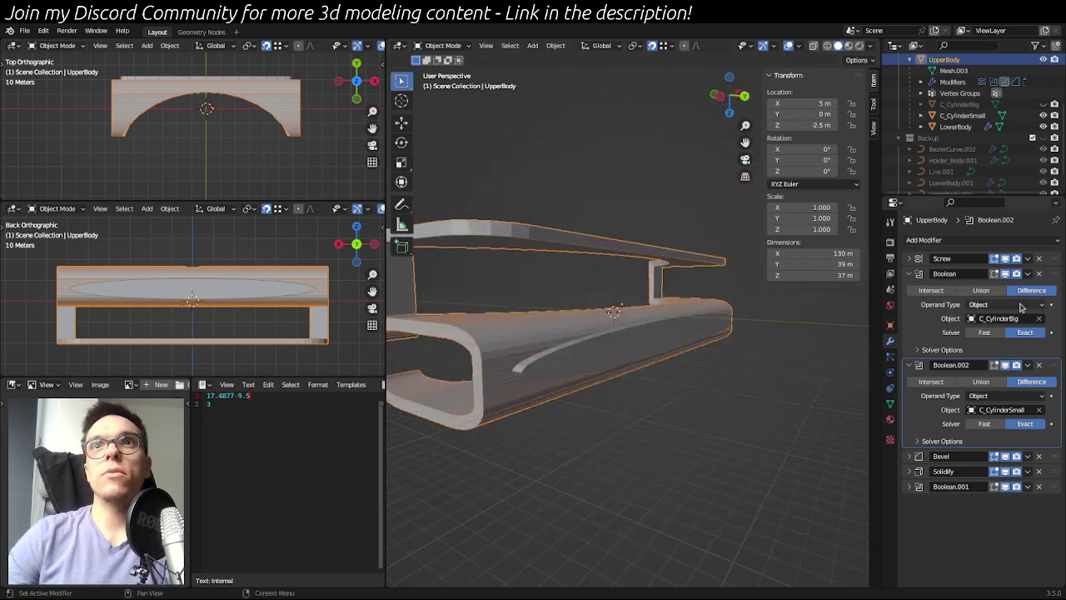
click(1040, 367)
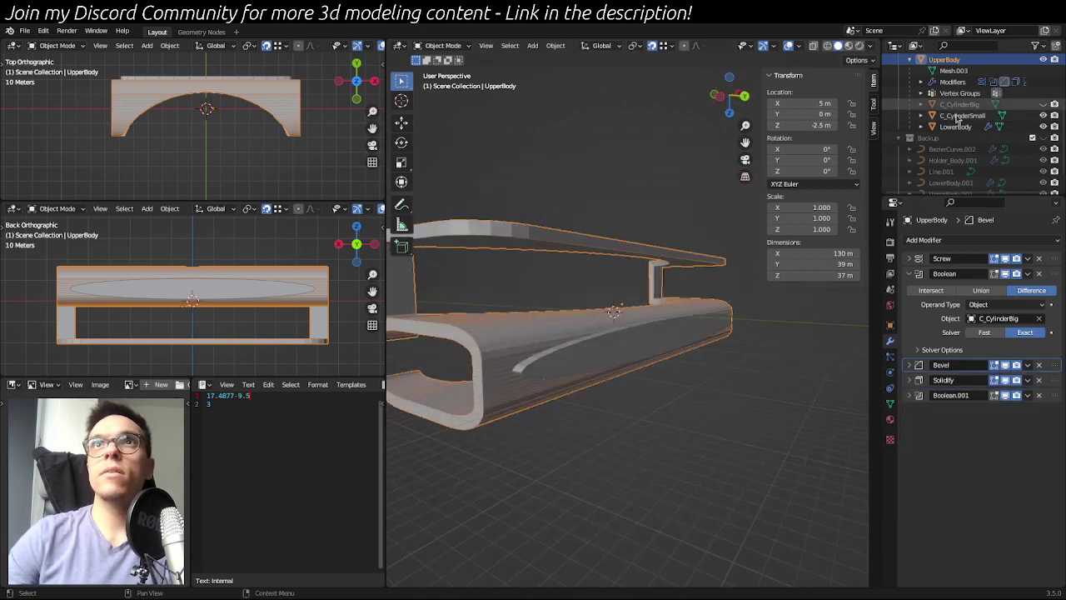
- Add a second Difference Boolean to LowerBody with C_CylinderSmall as its object
click(956, 127)
click(976, 241)
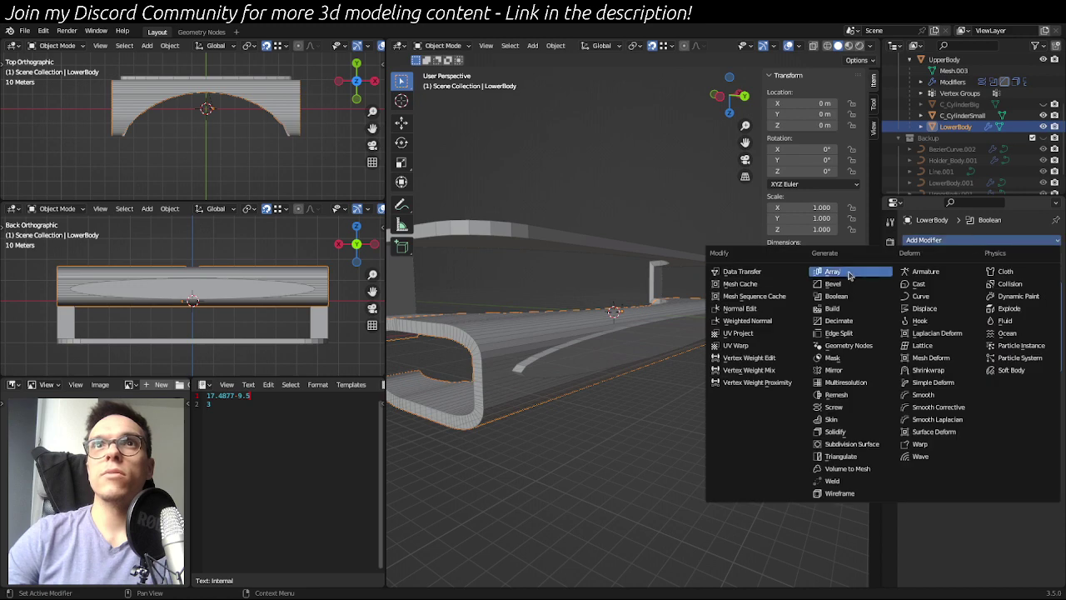
click(849, 296)
click(1000, 425)
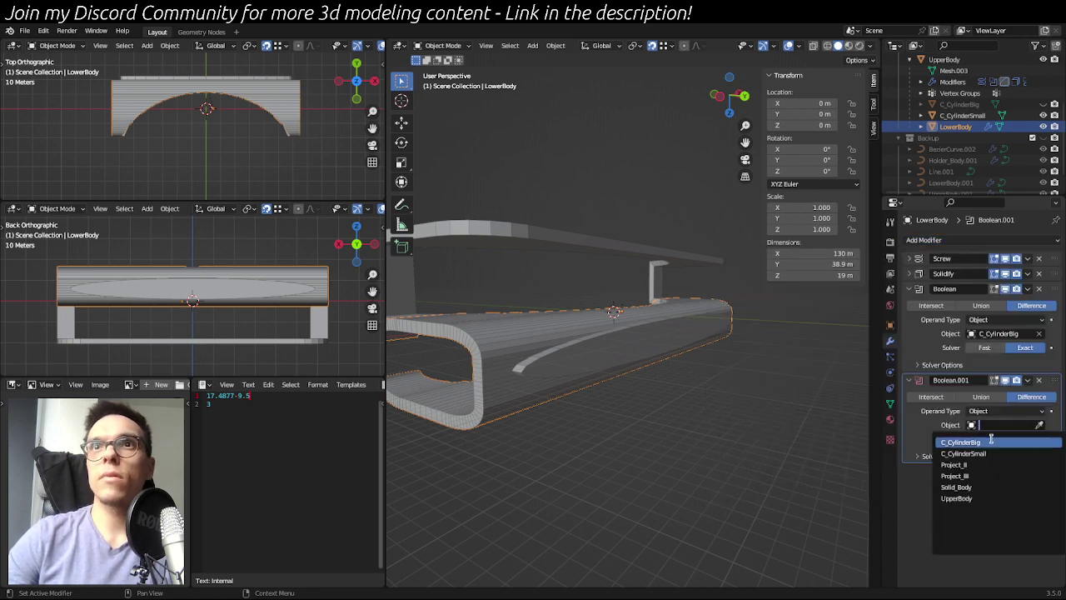
click(987, 455)
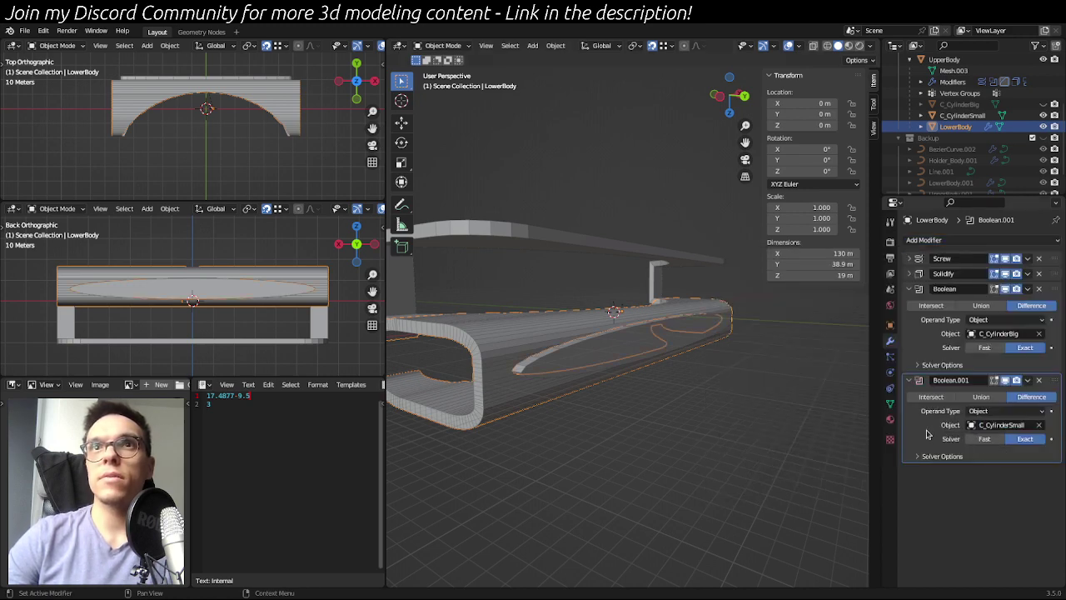
- Hide C_CylinderSmall to expose the elliptical opening in the loop's back wall
click(626, 357)
key(h)
middle_drag(690, 390, 538, 367)
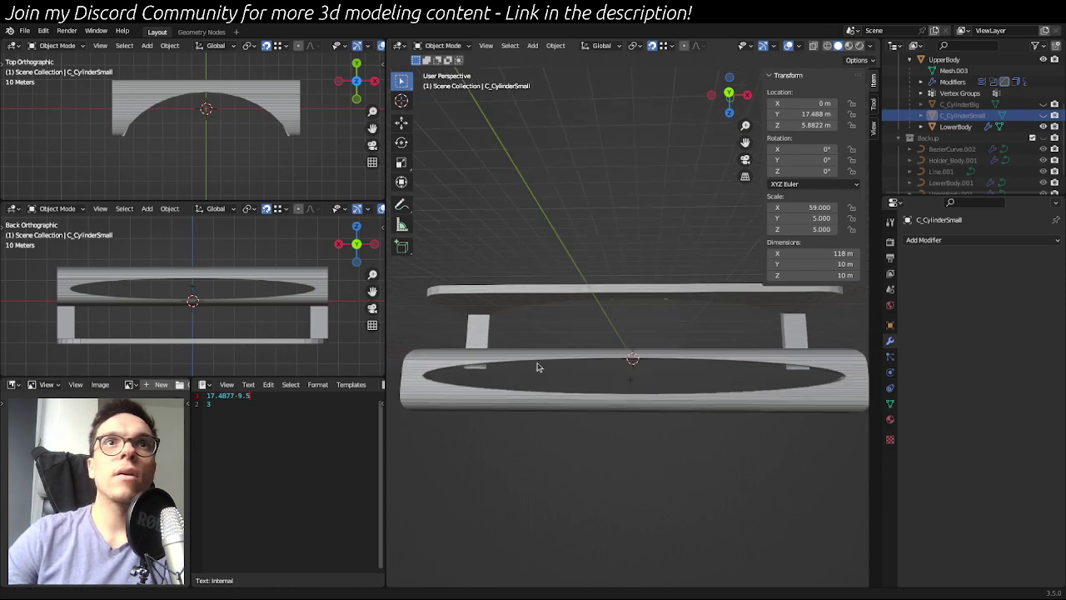
- Inspect the elliptical opening and the holder's loop profile from the front and the ends, checking UpperBody and LowerBody
click(729, 113)
shift+middle_drag(714, 326, 687, 354)
scroll(630, 388, down, 4)
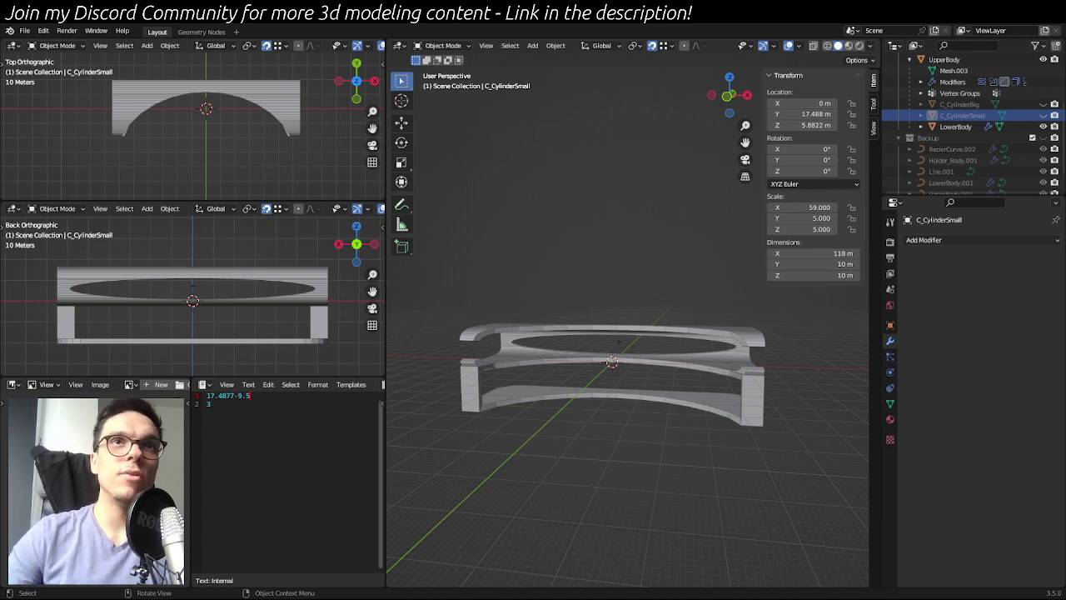
scroll(825, 425, up, 3)
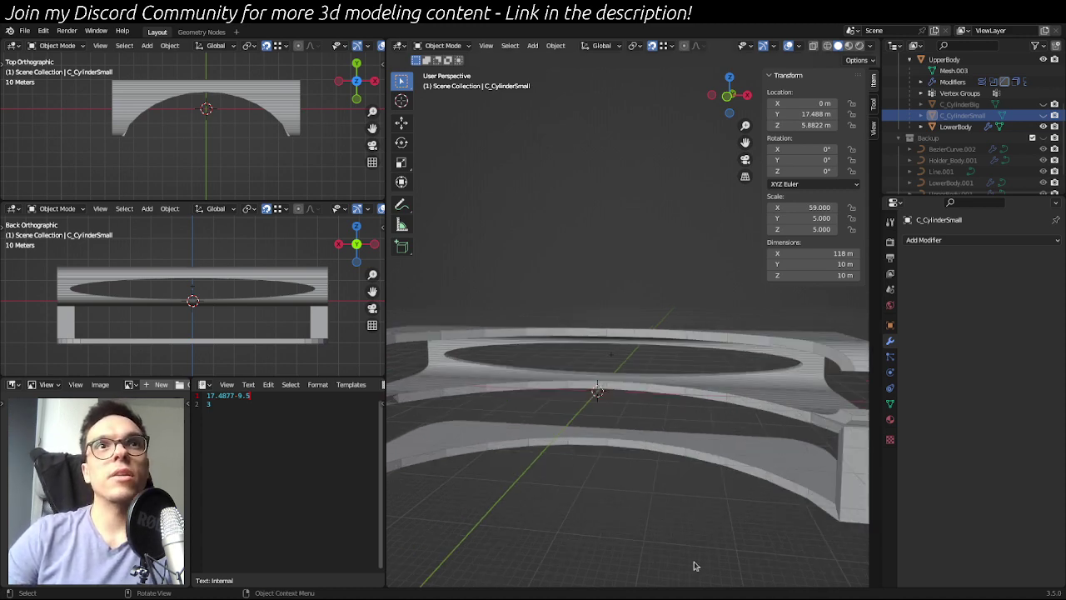
middle_drag(697, 559, 589, 545)
middle_drag(601, 319, 556, 327)
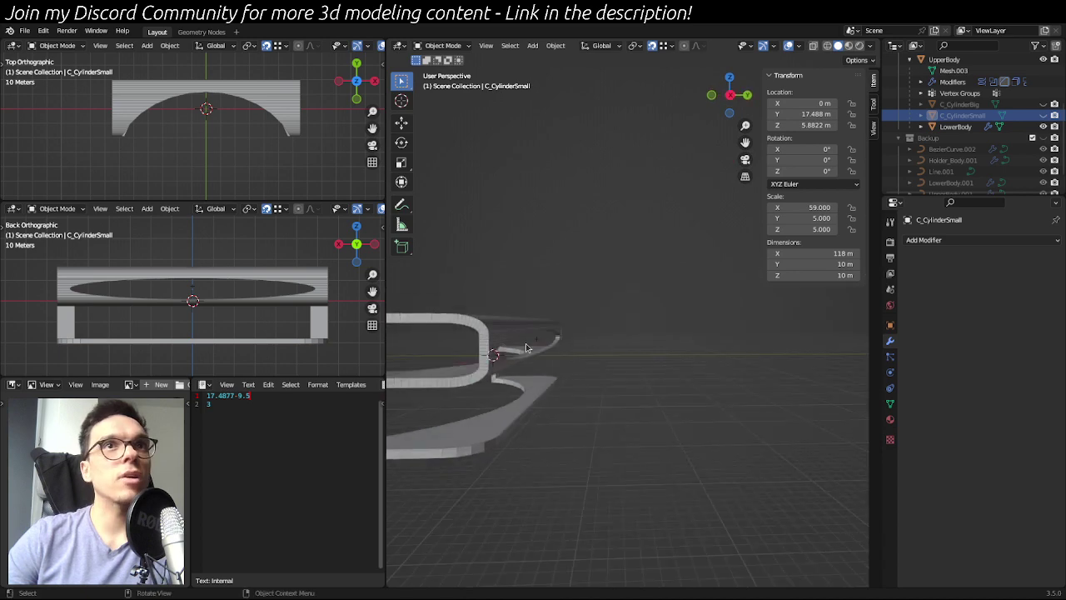
click(556, 325)
click(607, 455)
middle_drag(658, 468, 594, 407)
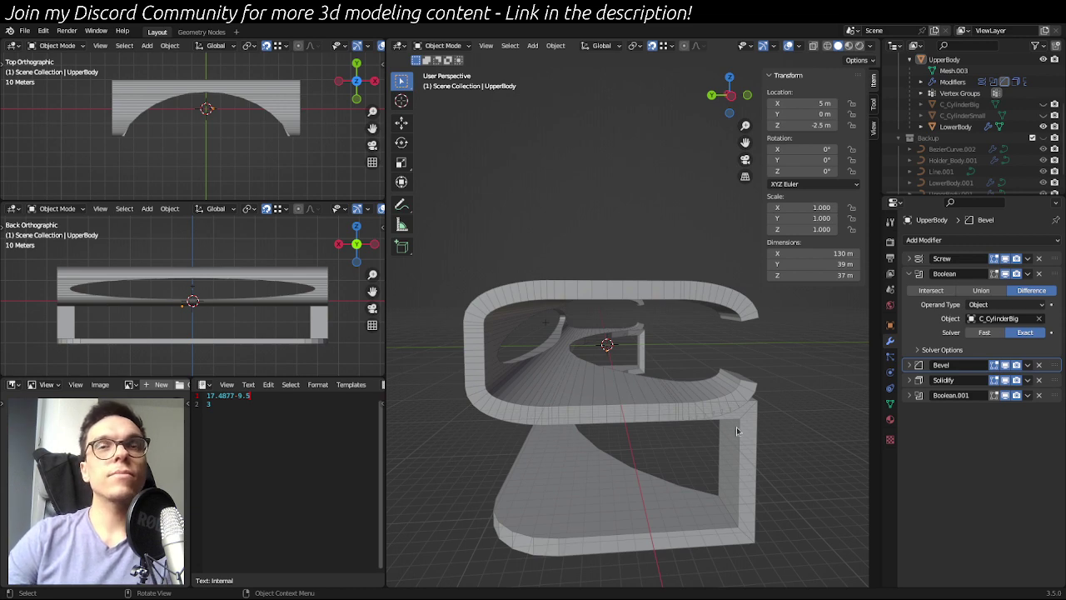
middle_drag(795, 433, 548, 314)
click(514, 327)
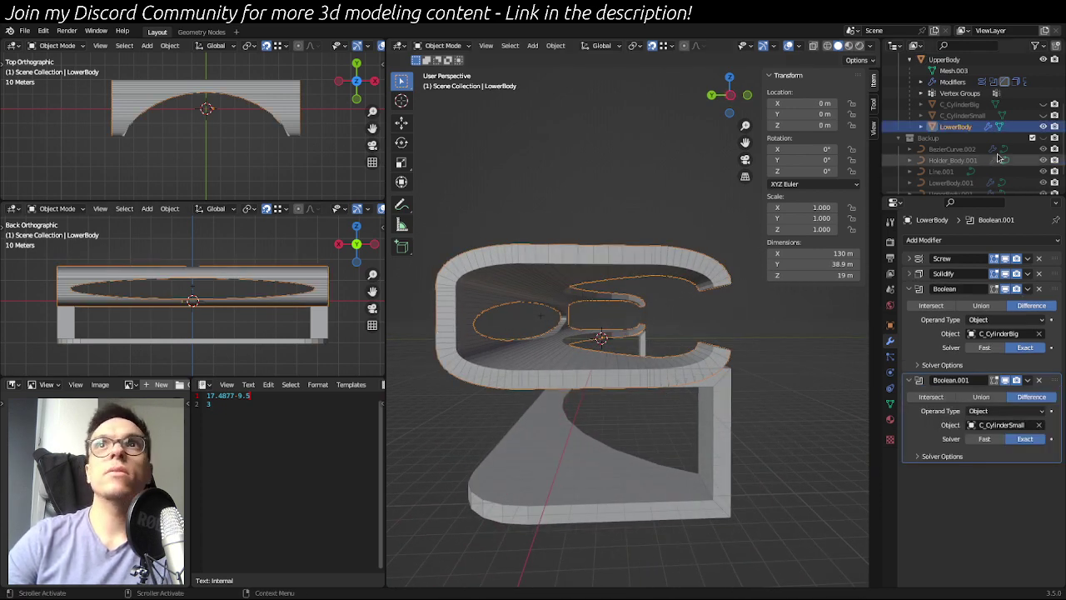
- Unhide and select C_CylinderSmall, and start moving it along the global Z axis
click(1045, 116)
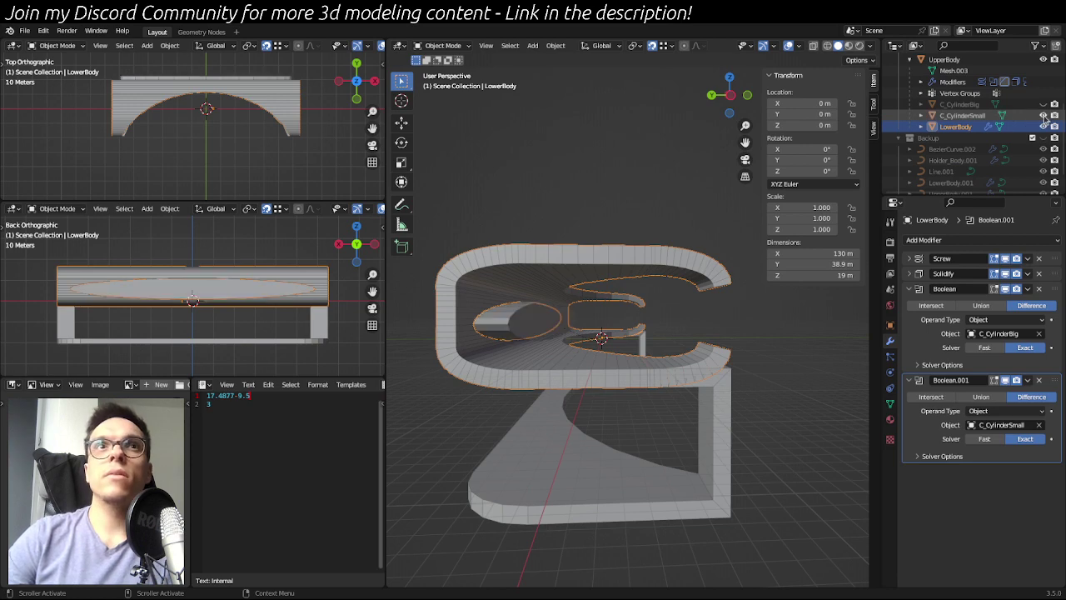
click(531, 319)
middle_drag(624, 318, 628, 319)
scroll(336, 293, up, 5)
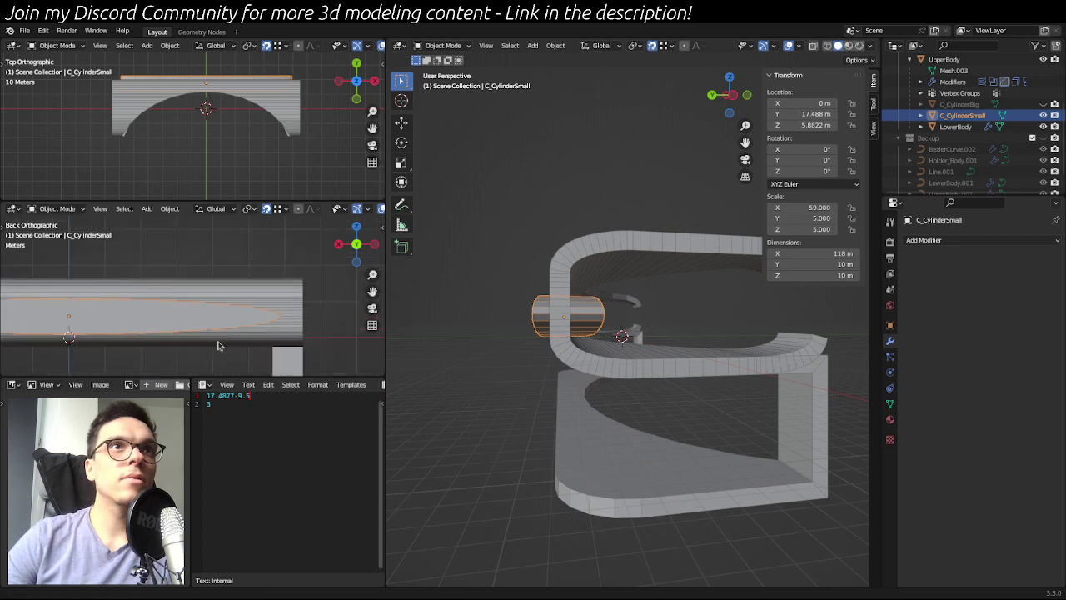
shift+middle_drag(255, 288, 249, 297)
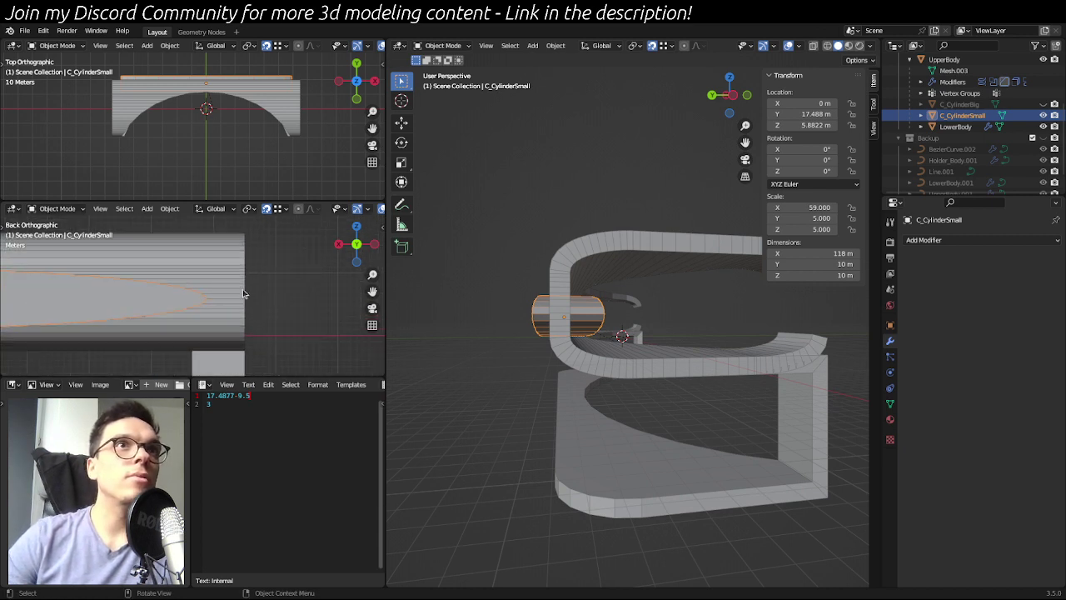
key(g)
key(z)
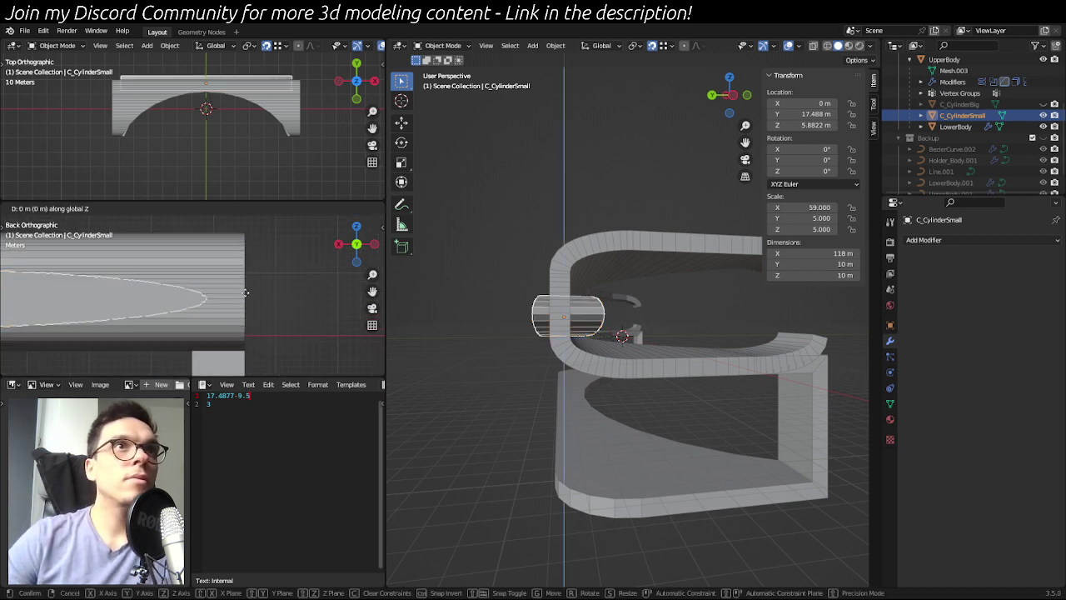
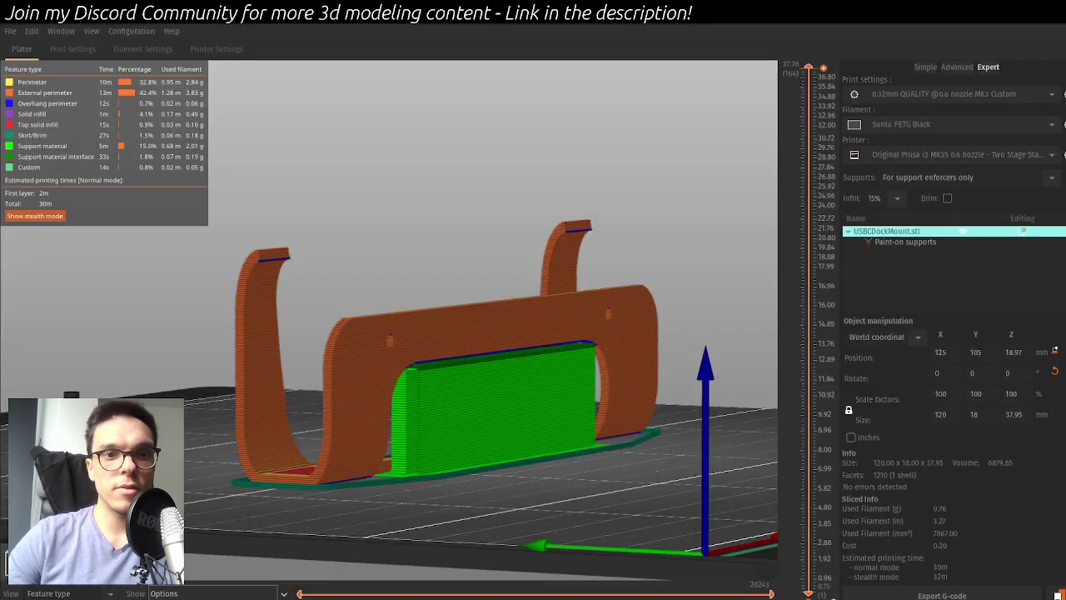
- Switch to PrusaSlicer and delete USBCDockMount.stl from the print bed
key(super+Left)
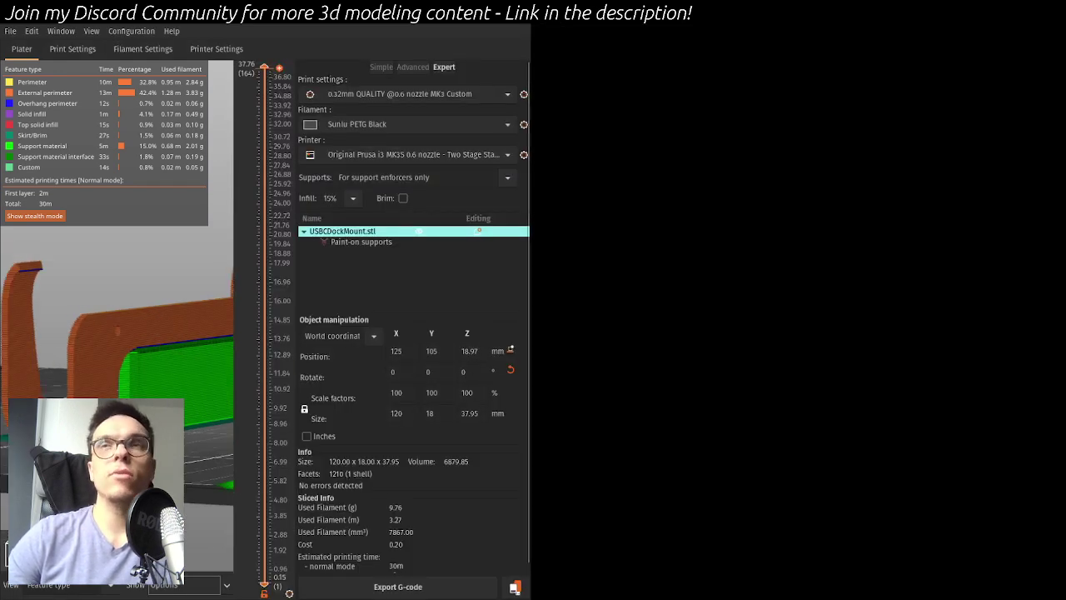
key(super+Up)
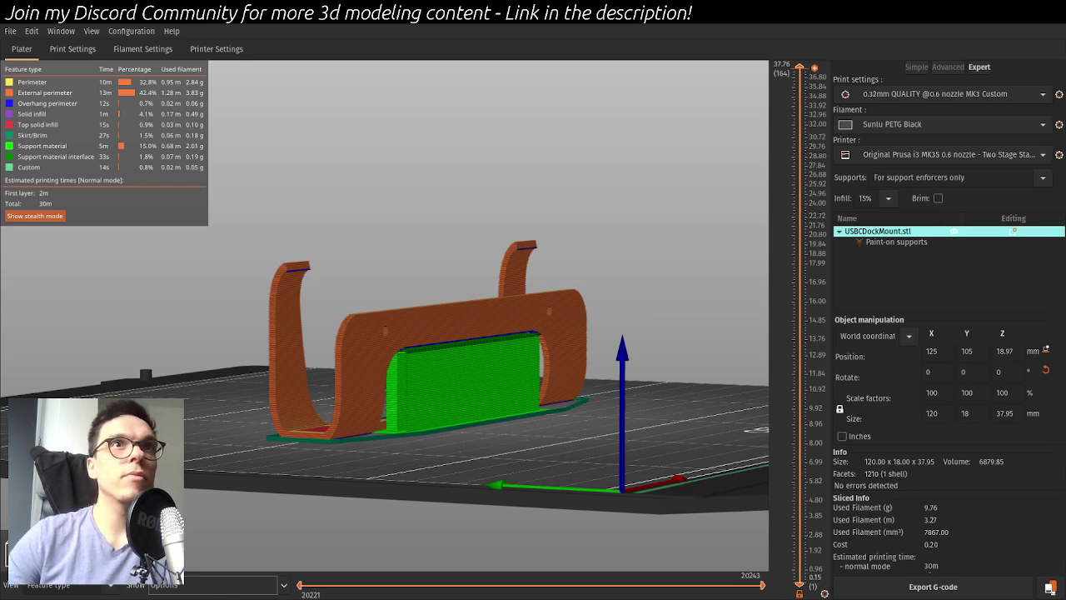
key(Tab)
key(Delete)
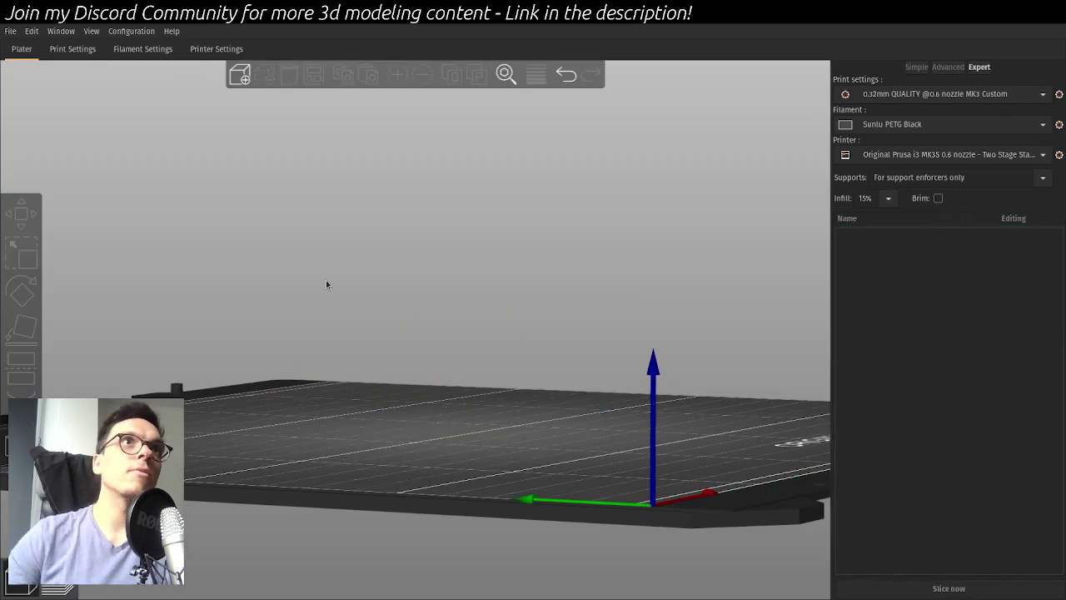
- Import USBCDockMountV2.stl onto the empty print bed
click(241, 76)
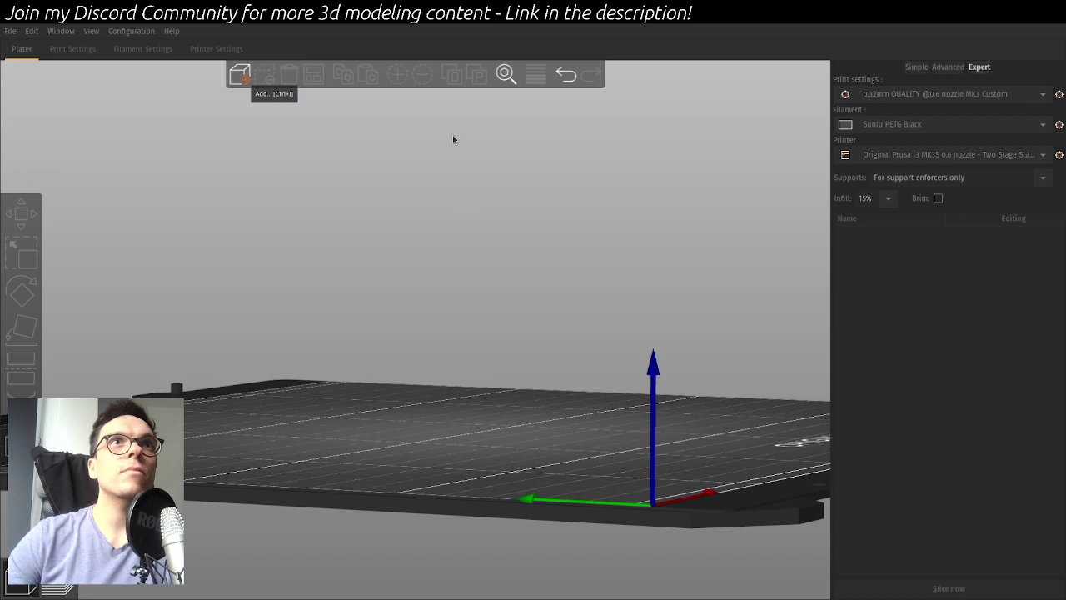
key(Return)
drag(488, 202, 348, 107)
scroll(398, 204, up, 3)
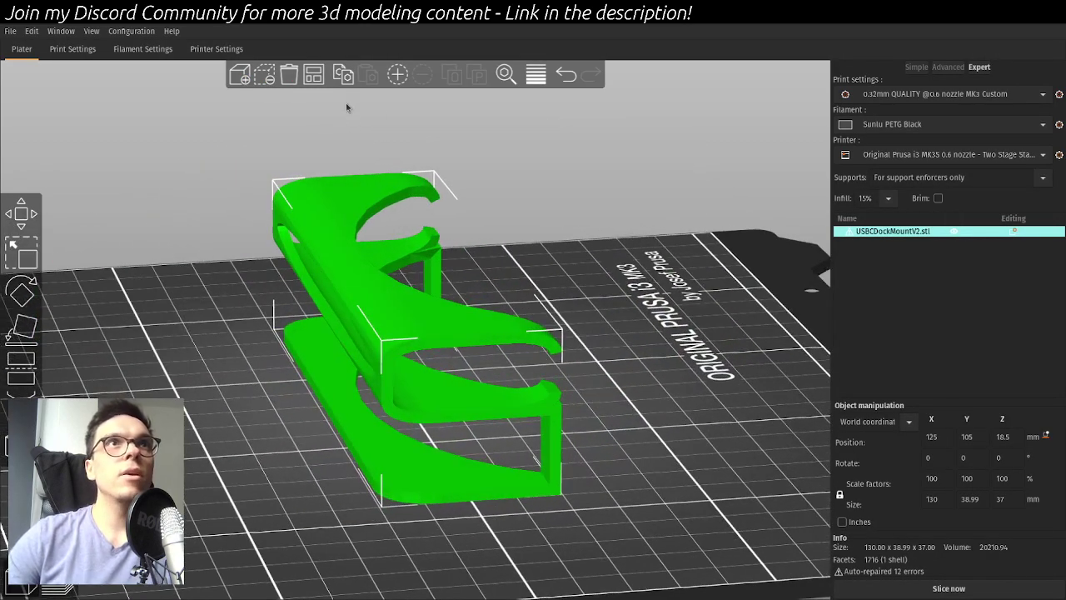
- Place the holder on one of its end faces so that it stands upright on the bed
key(f)
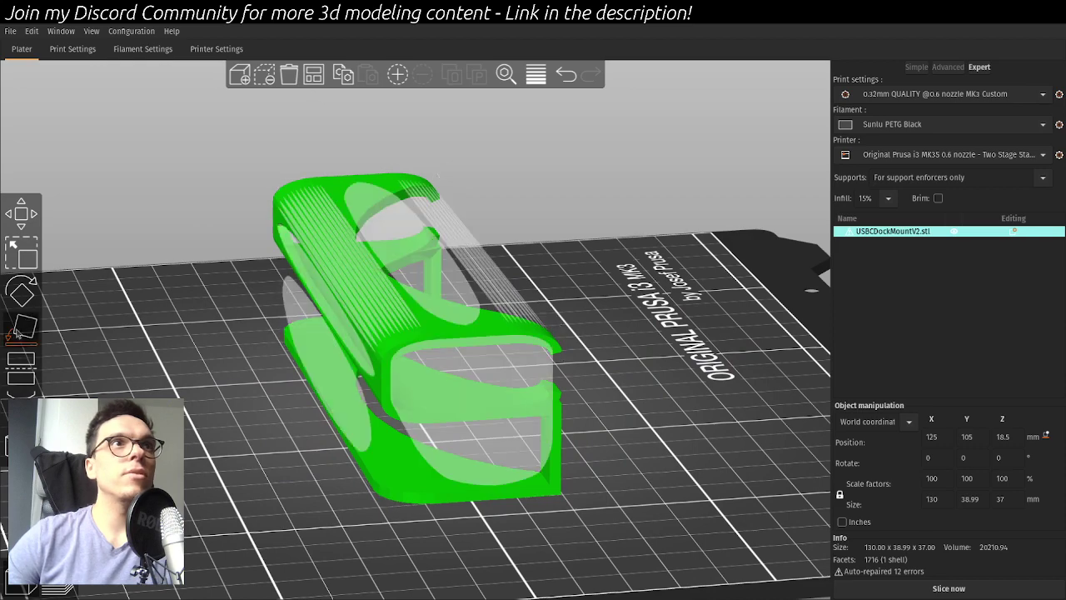
click(445, 399)
drag(603, 387, 389, 179)
drag(404, 418, 428, 428)
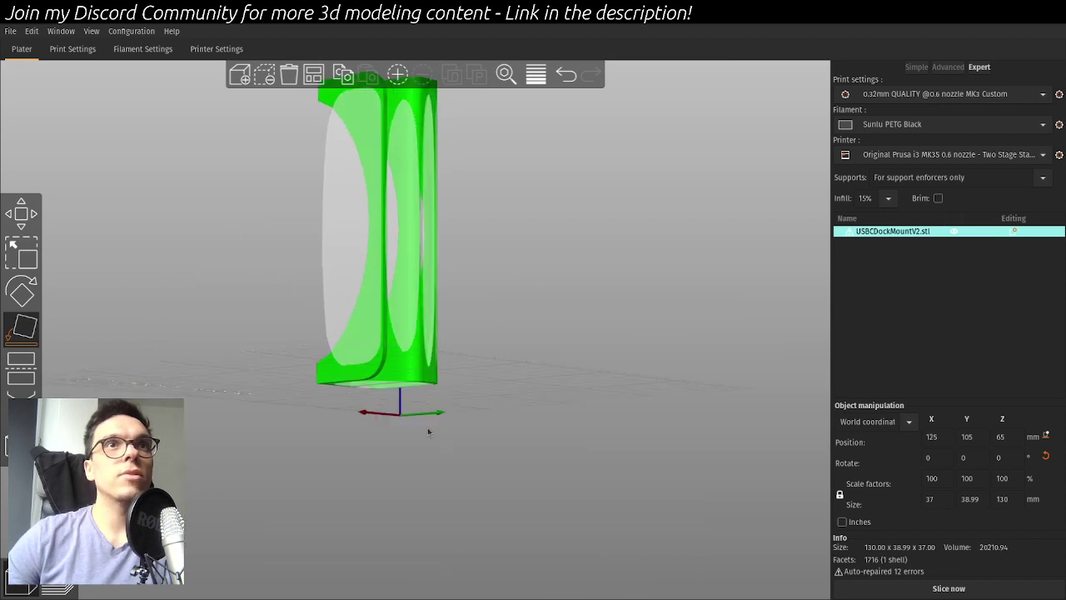
click(33, 218)
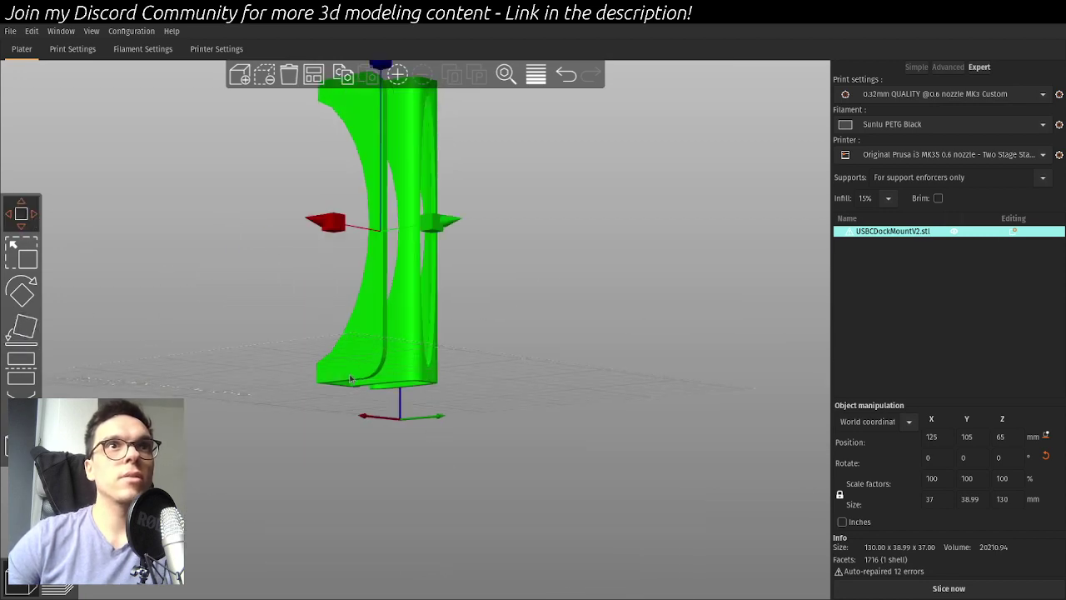
drag(558, 295, 612, 562)
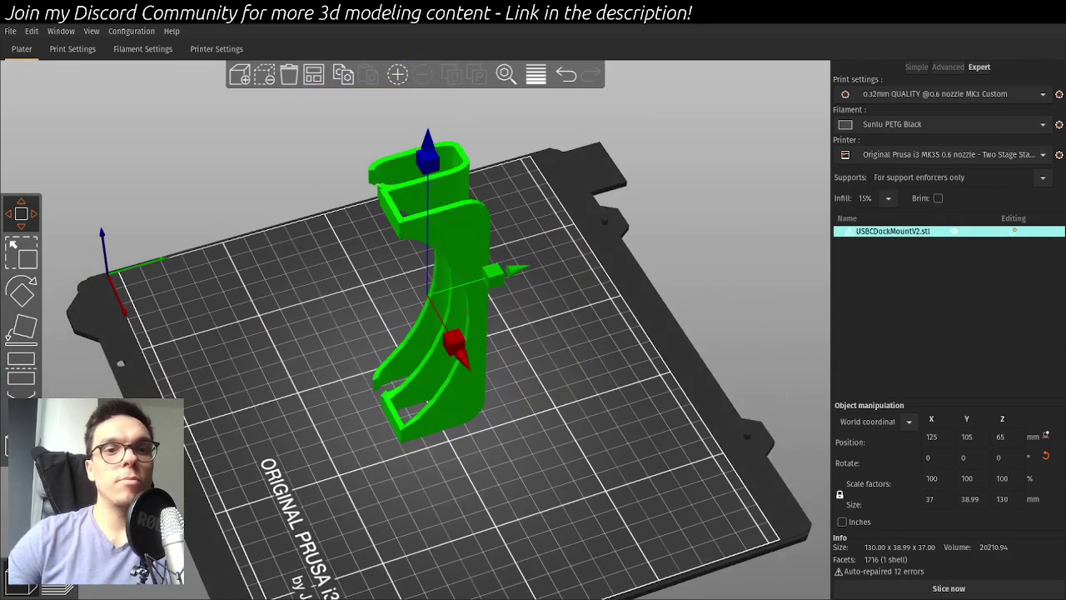
- Switch to Blender and turn off the viewport display of UpperBody's Bevel modifier
key(super+Return)
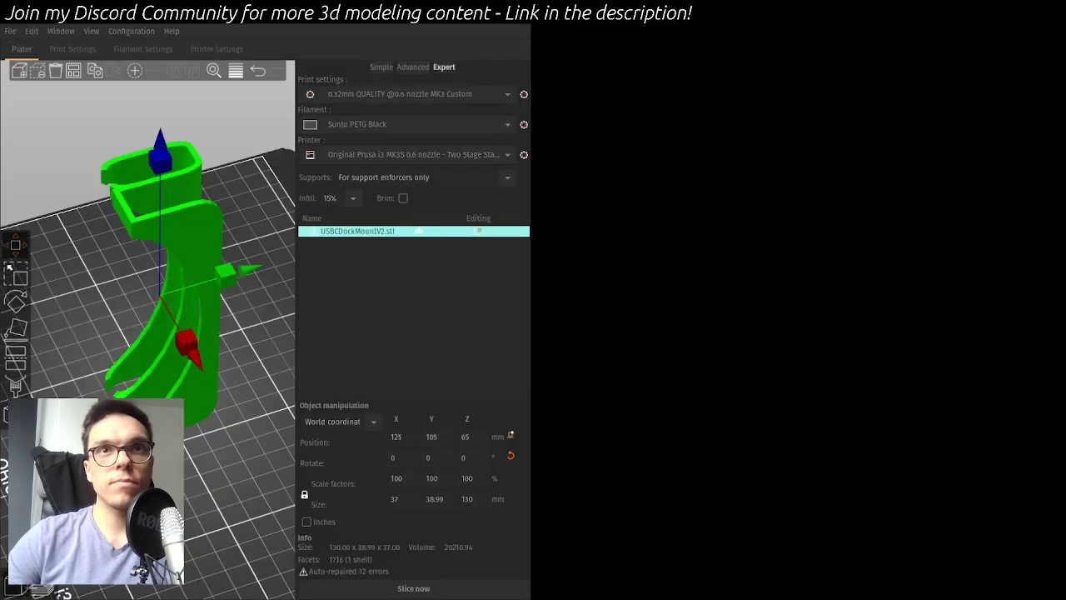
key(super+shift+q)
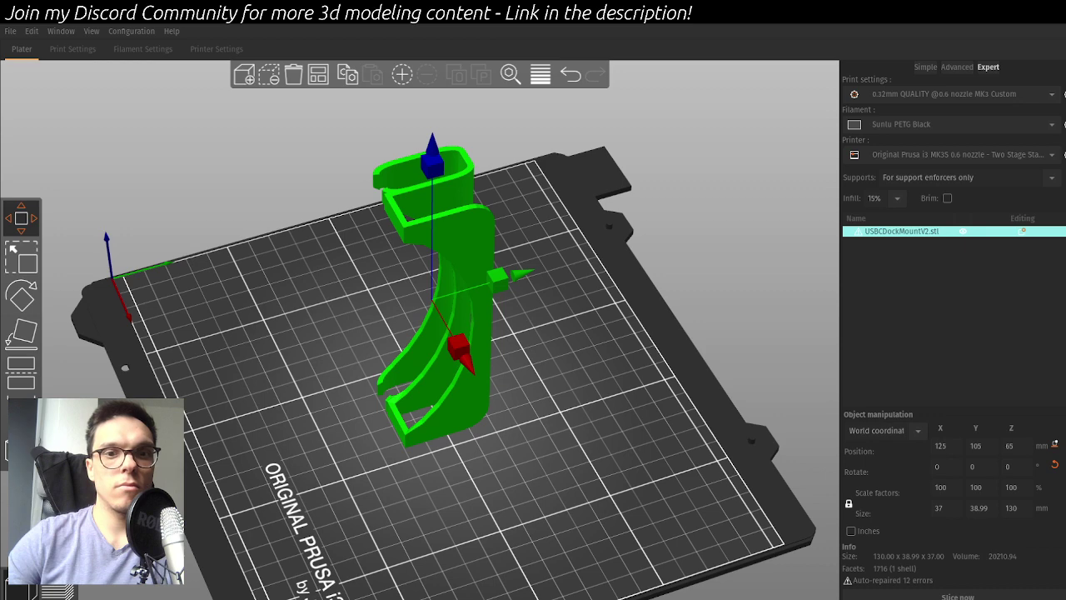
key(super+1)
click(703, 411)
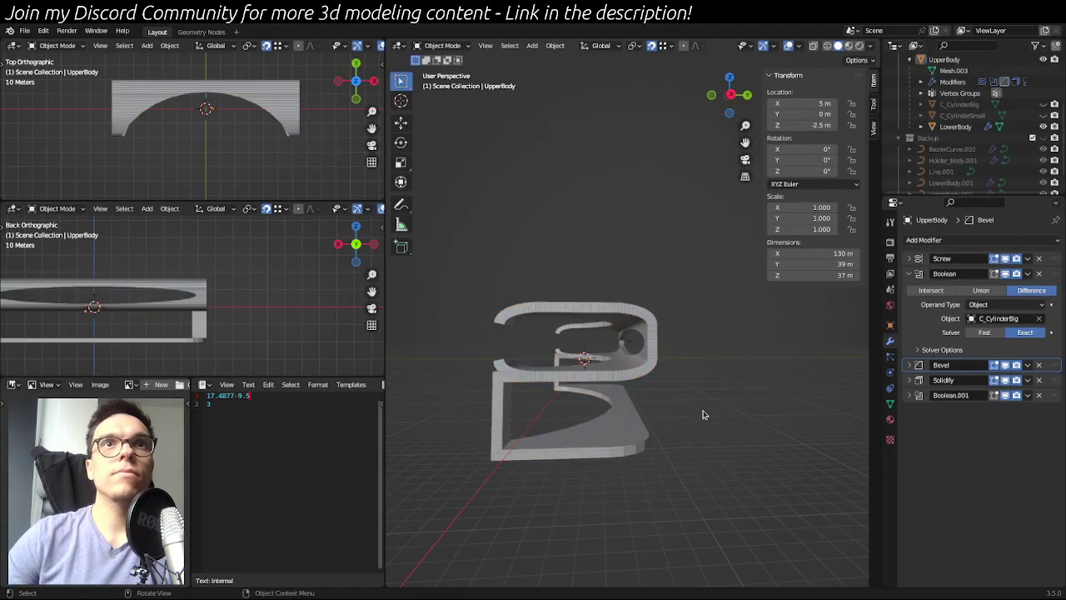
middle_drag(745, 412, 582, 416)
click(1005, 364)
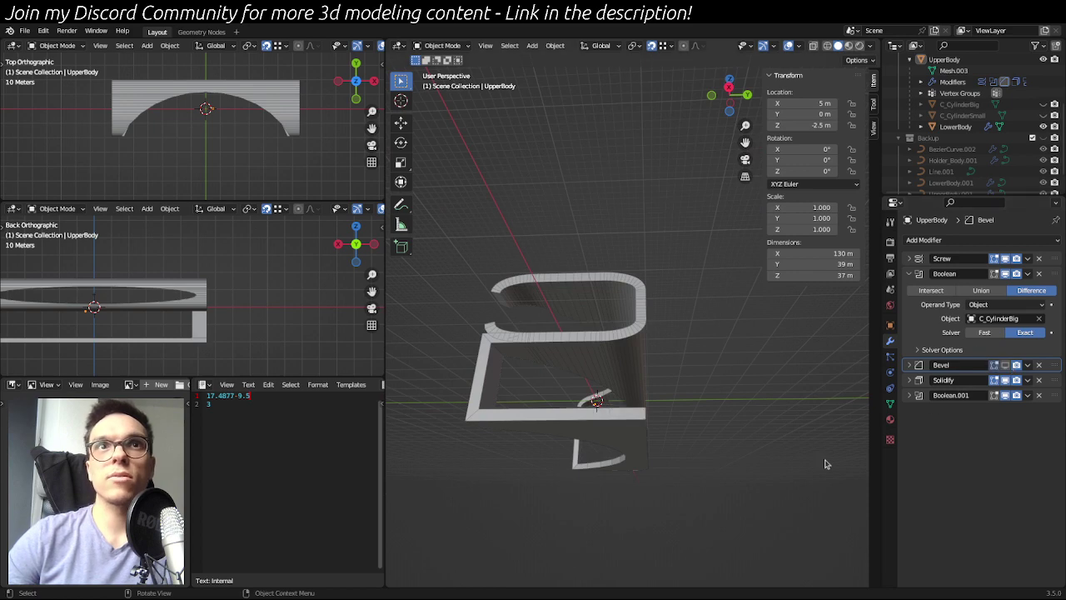
middle_drag(668, 503, 671, 513)
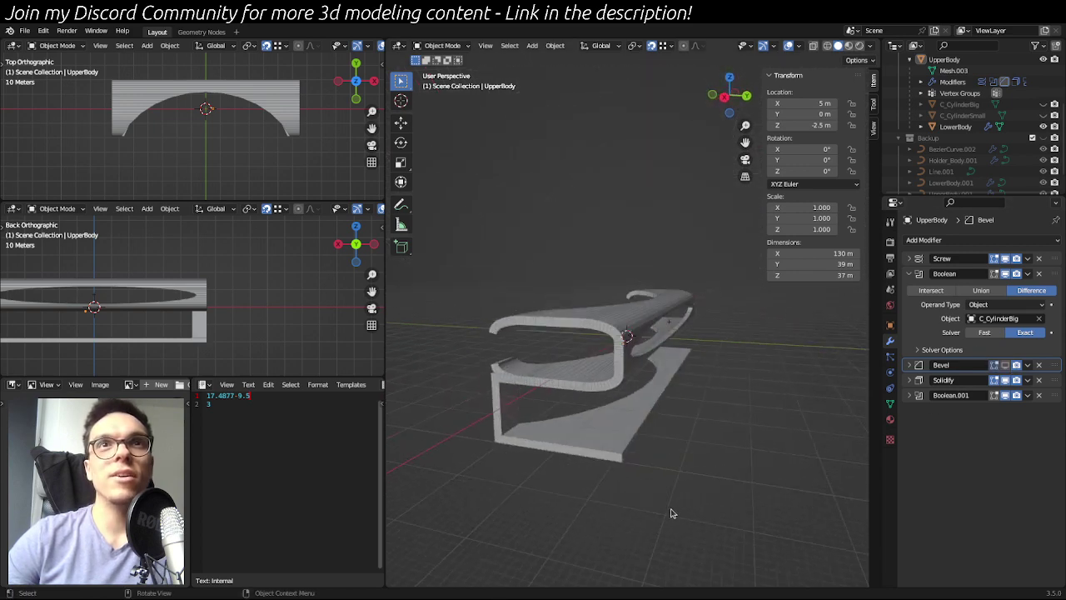
- Select the unbevelled holder body, save the Blender file and export the body to USBCDockMountV2.stl
click(612, 408)
click(651, 479)
click(598, 375)
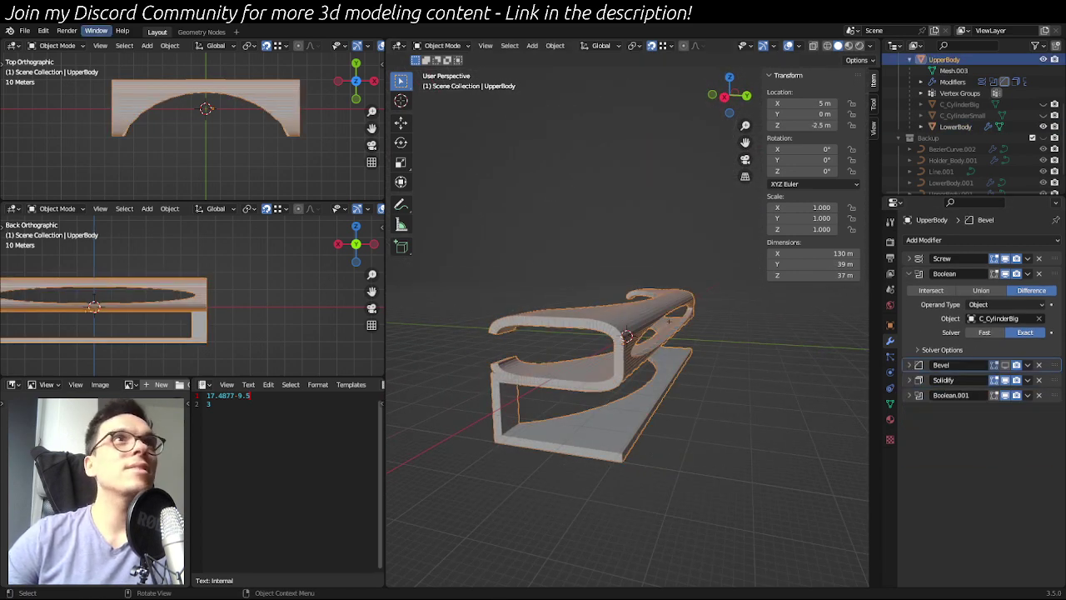
key(ctrl+s)
click(24, 31)
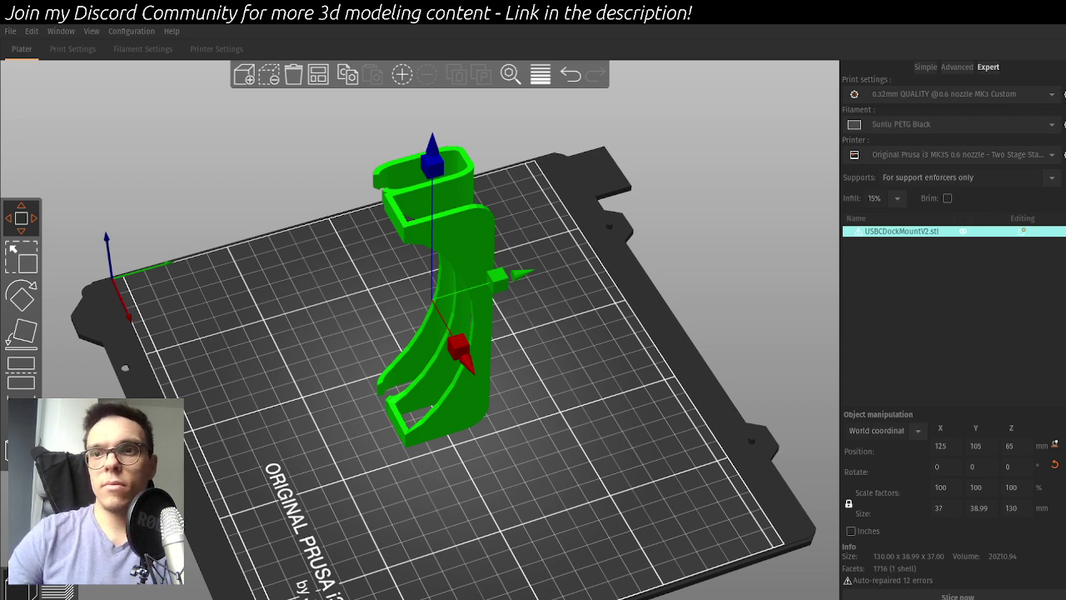
- Switch to PrusaSlicer and reload USBCDockMountV2.stl from disk
key(super+Left)
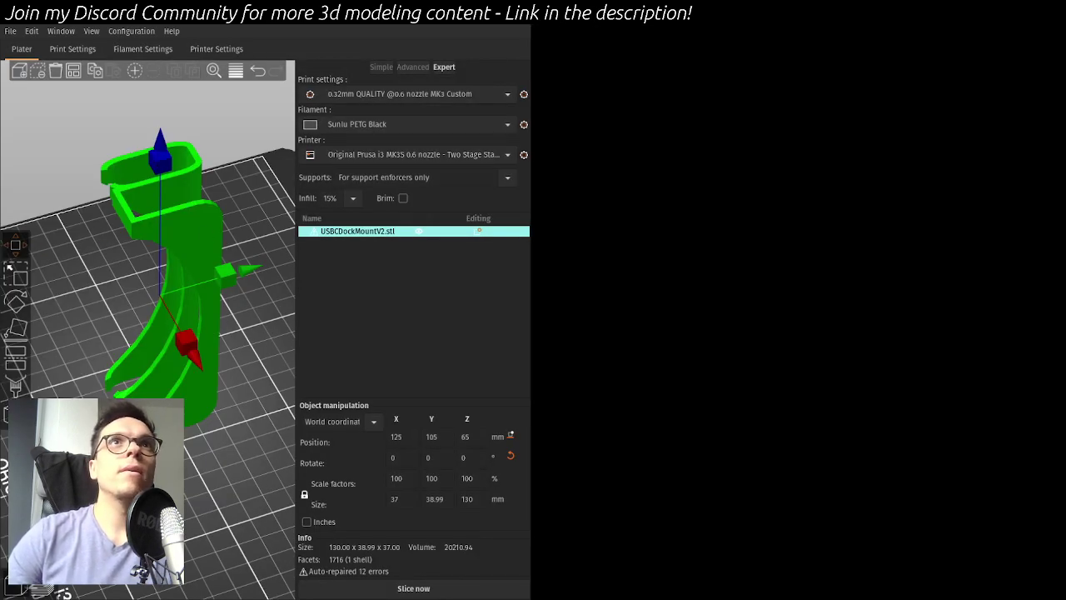
key(super+Up)
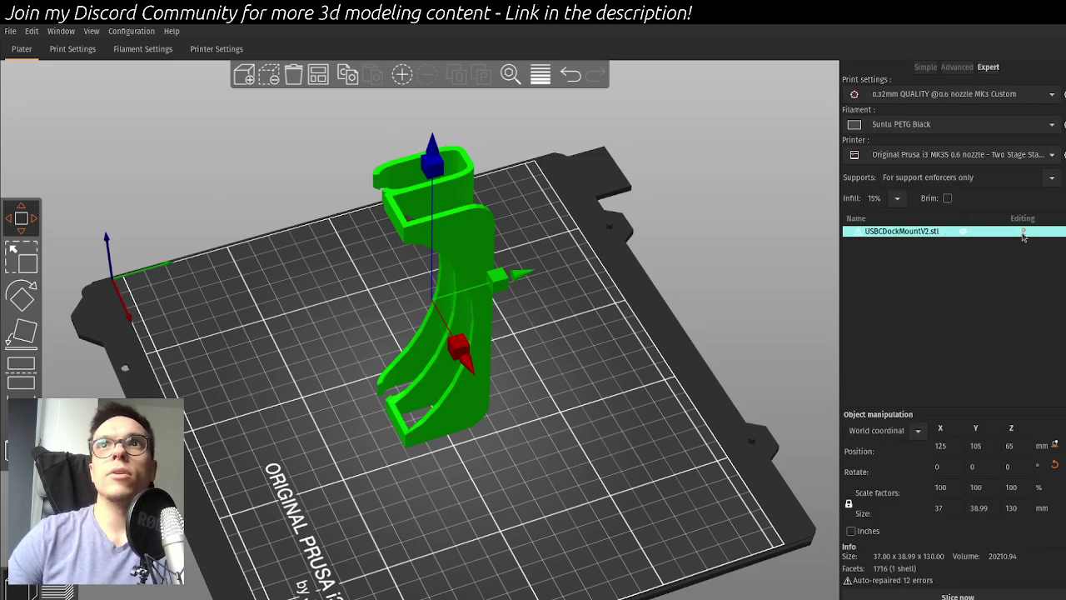
key(F5)
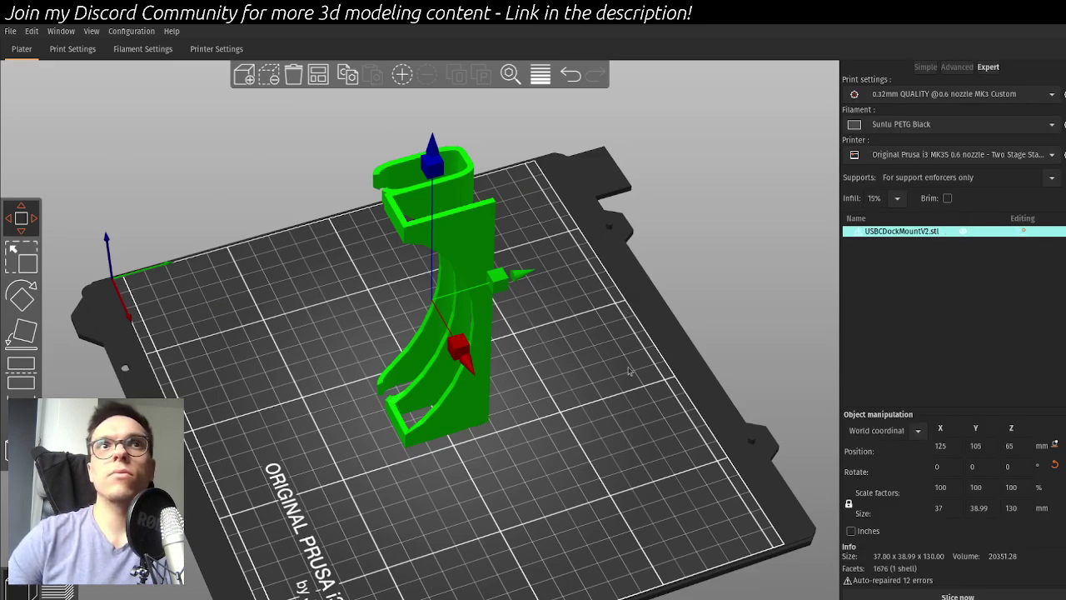
- Slice the upright holder and examine its square-cornered lower plate and the layer preview
mouse_move(607, 401)
mouse_down()
mouse_move(561, 424)
mouse_move(601, 420)
mouse_up()
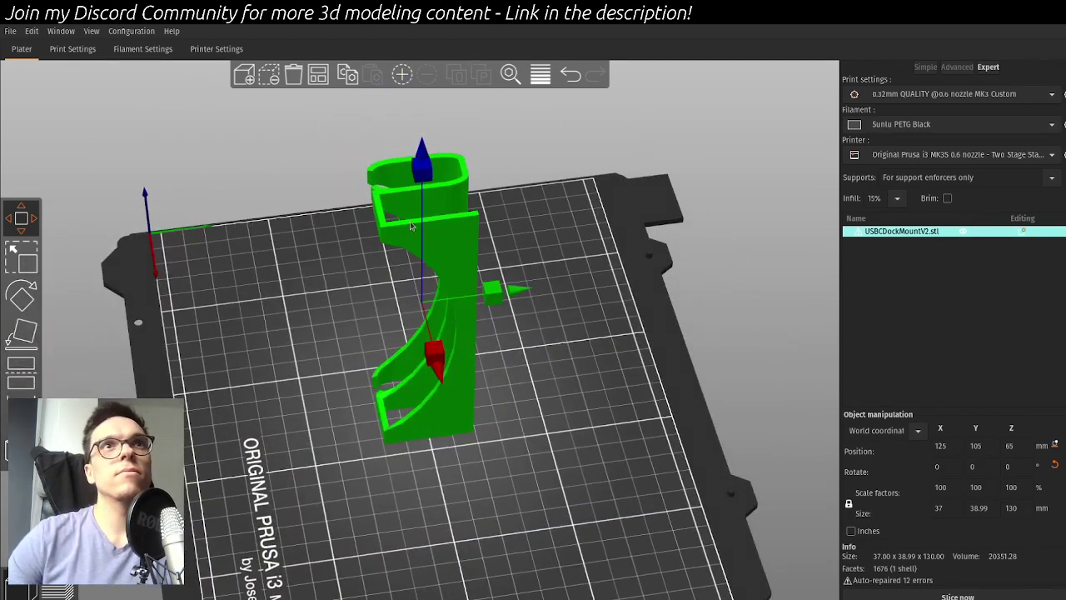
drag(470, 484, 537, 491)
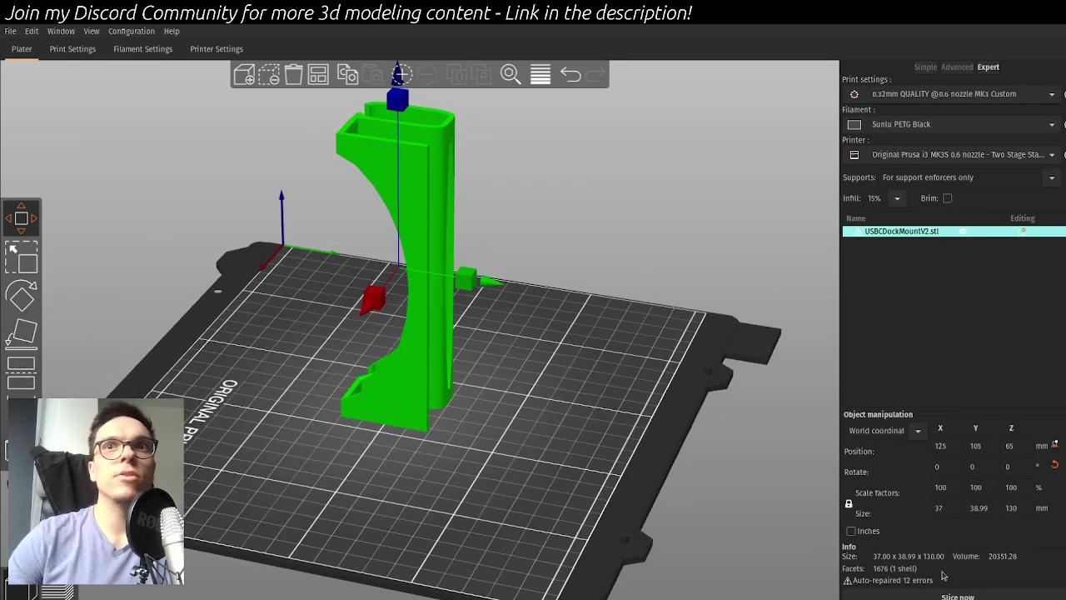
key(ctrl+r)
drag(582, 313, 479, 291)
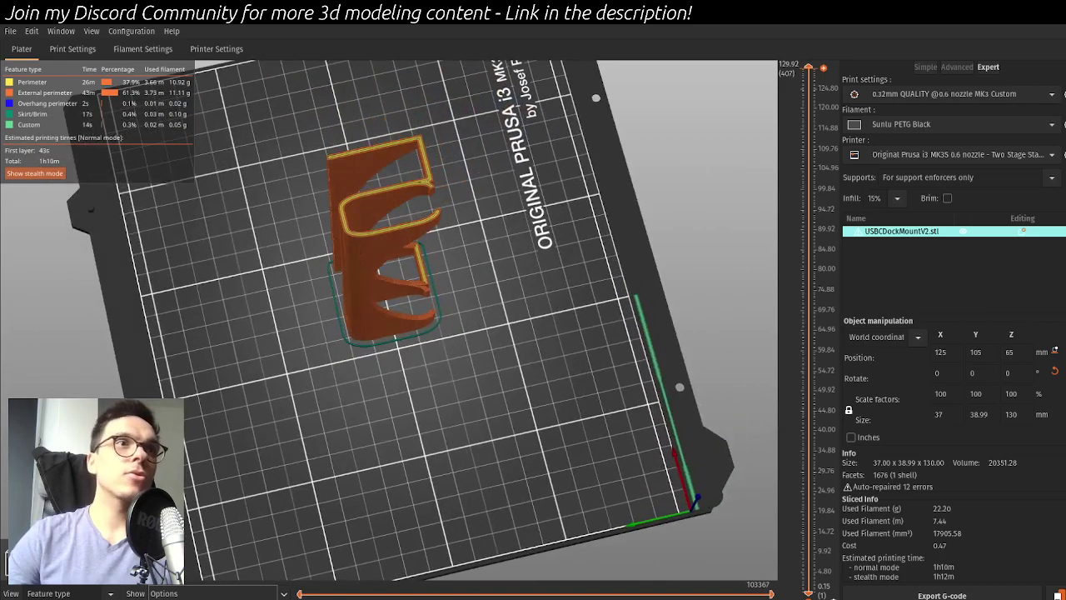
- Lay the holder on its back face and slice it to examine the overhangs and bridges under the end posts
key(Tab)
drag(400, 398, 576, 294)
click(385, 330)
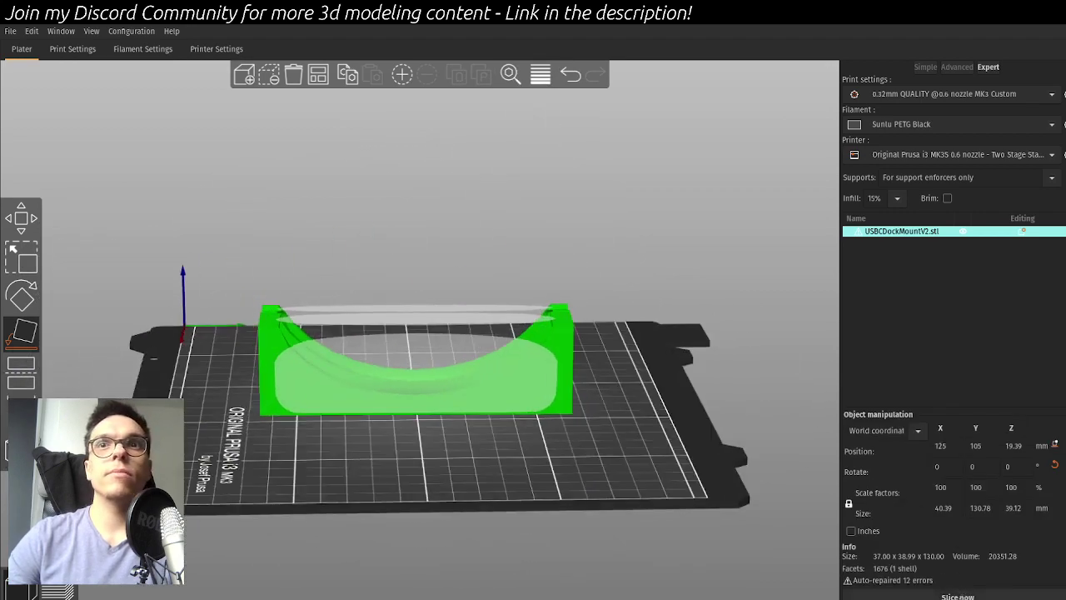
click(958, 597)
drag(499, 333, 478, 342)
scroll(491, 324, up, 6)
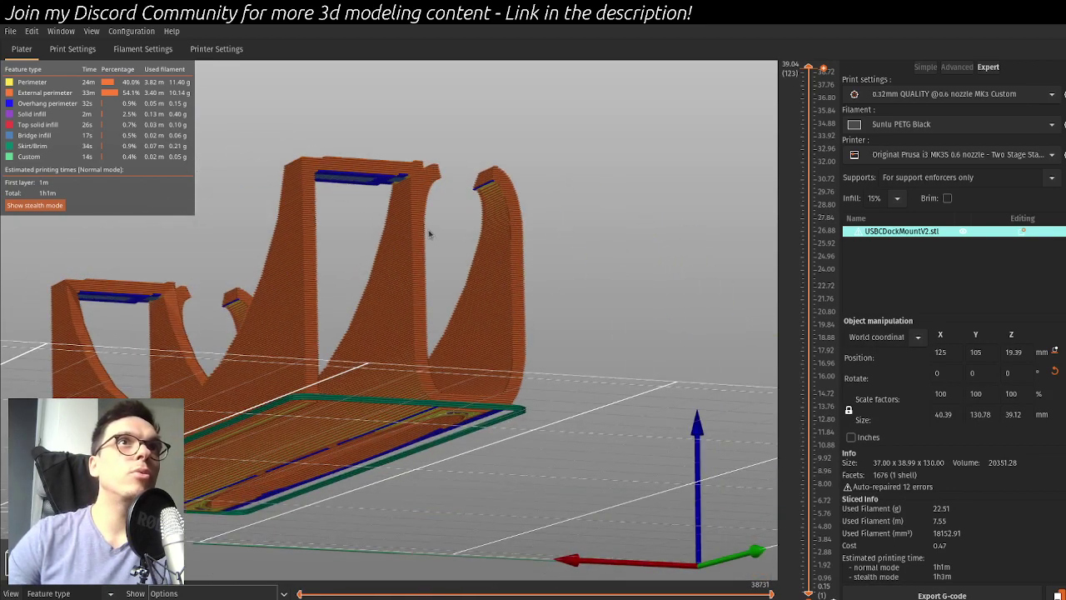
scroll(523, 177, down, 3)
drag(523, 178, 437, 249)
scroll(453, 204, up, 5)
scroll(454, 204, down, 5)
- Flip the holder onto its open front side and slice it to examine the overhangs around the cutouts
click(5, 591)
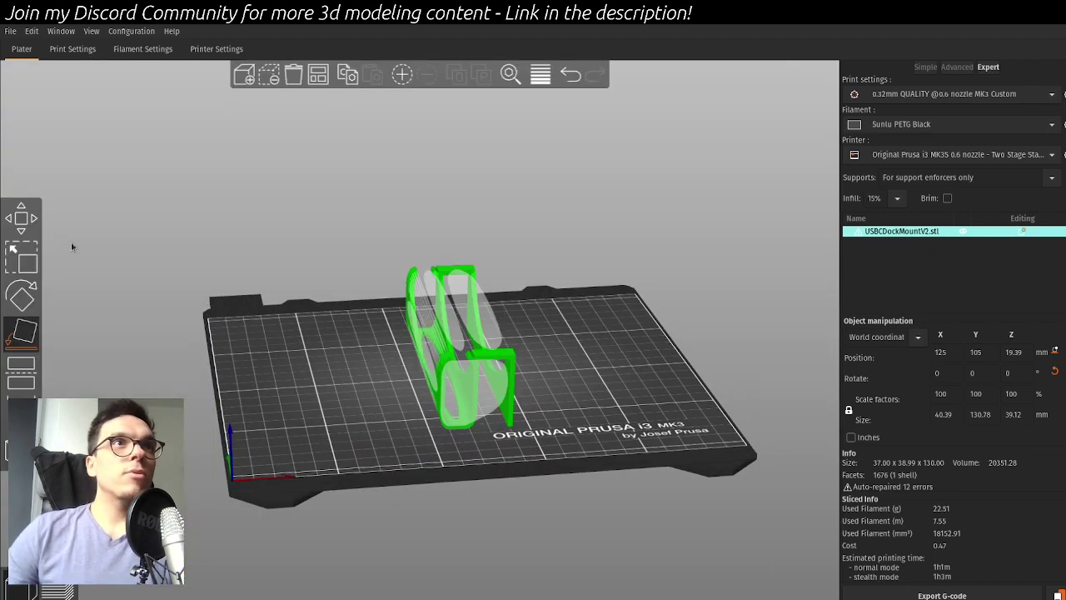
click(463, 341)
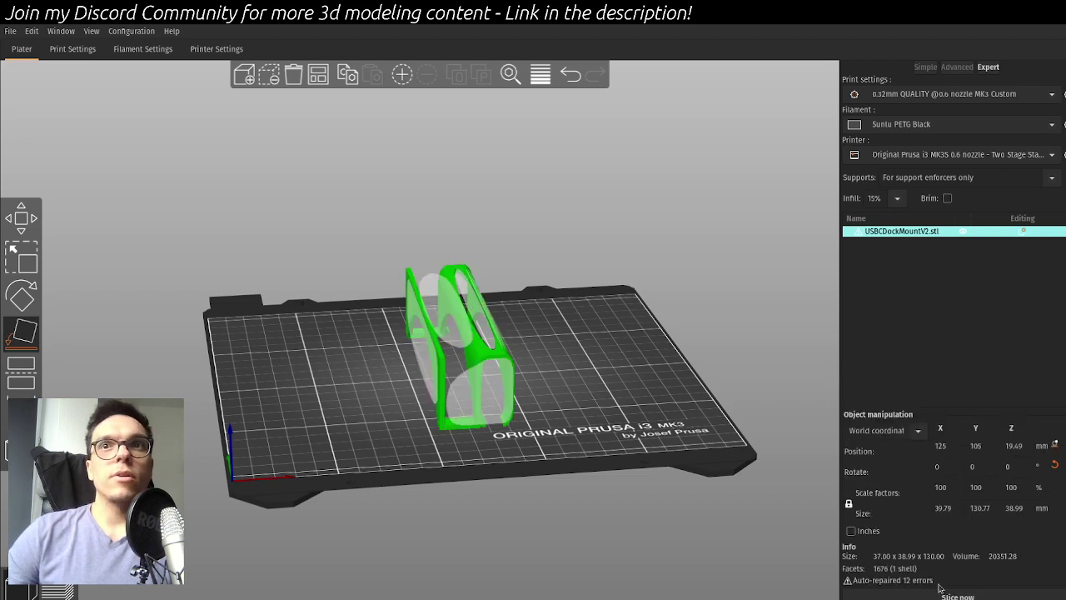
click(956, 595)
drag(583, 391, 620, 247)
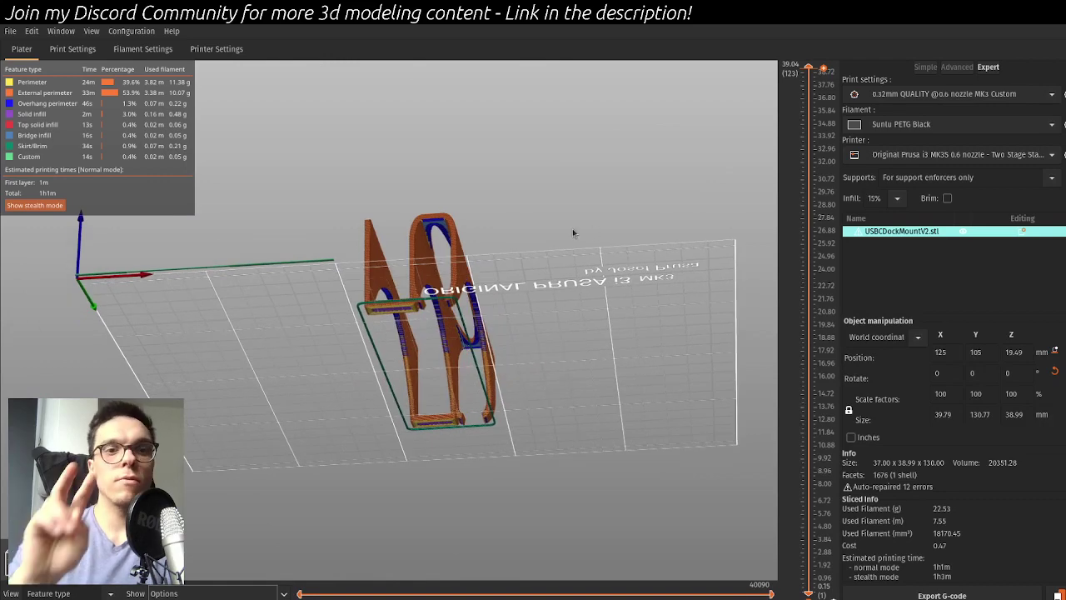
scroll(599, 204, up, 8)
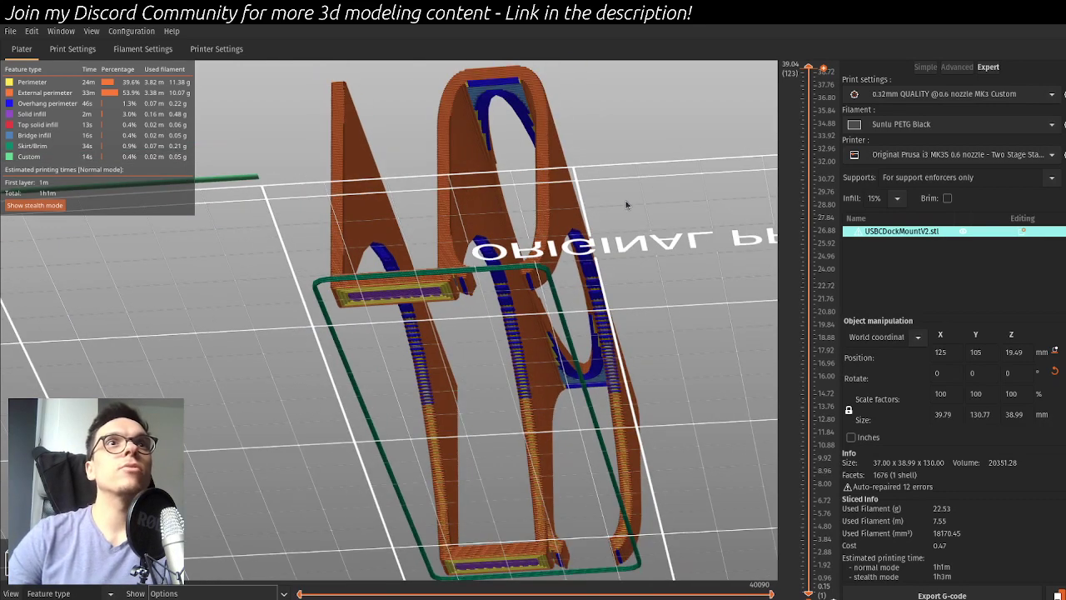
scroll(687, 206, down, 3)
drag(667, 216, 671, 227)
- Return to the model editor and stand the holder upright on its end face again
key(Tab)
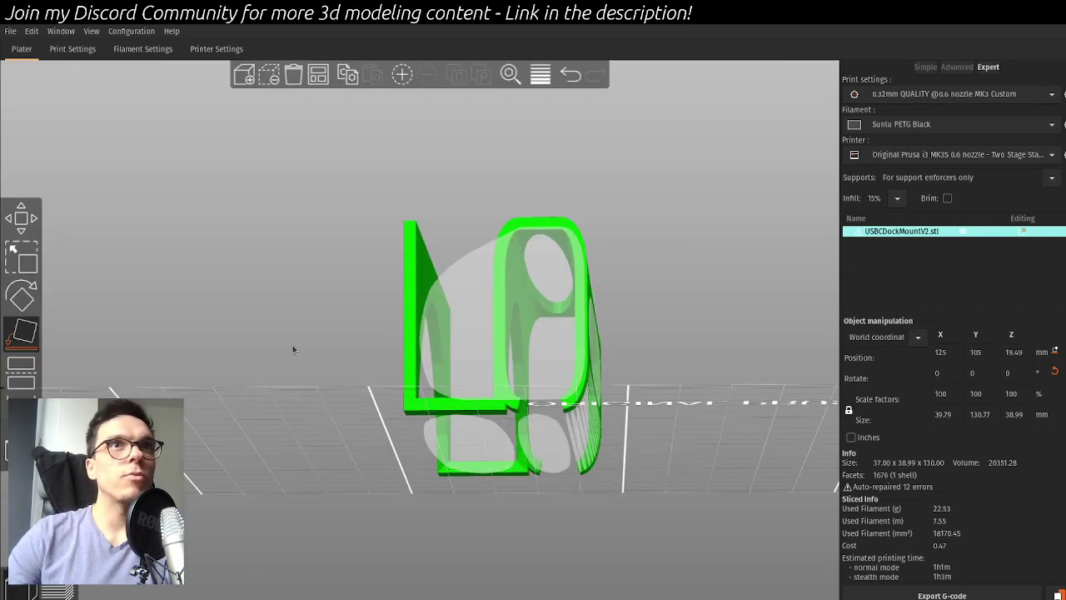
drag(490, 309, 619, 266)
key(b)
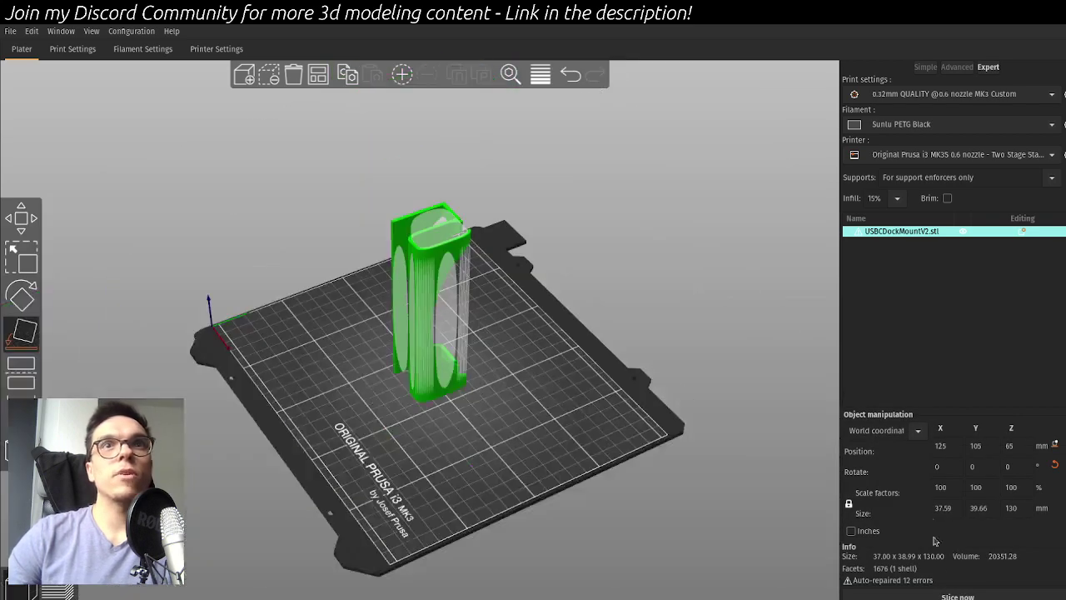
- Slice the upright holder and examine its layer preview and estimated printing time
click(958, 596)
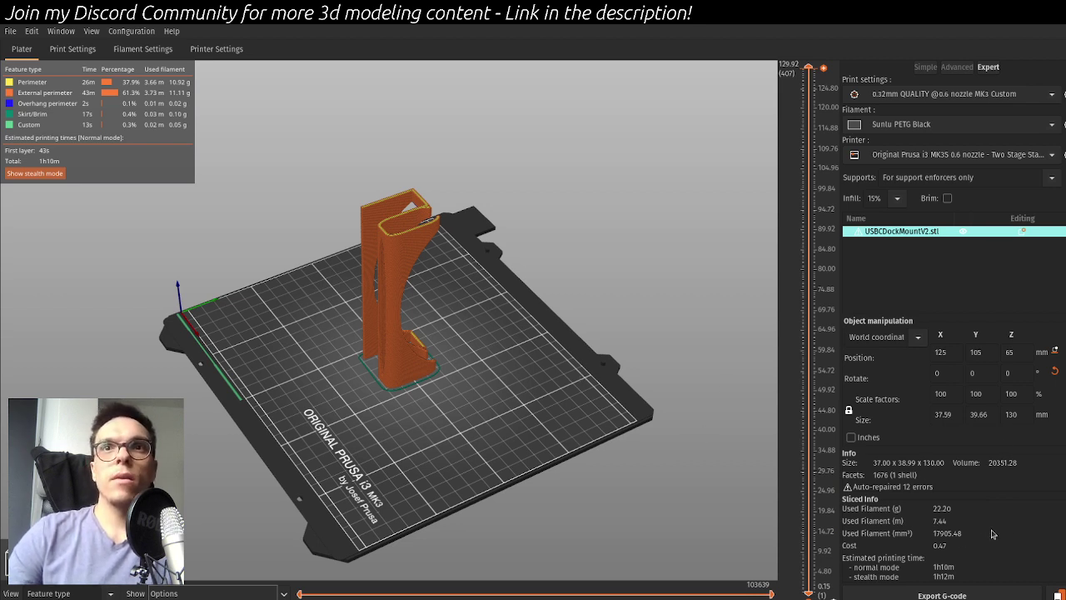
scroll(514, 387, up, 4)
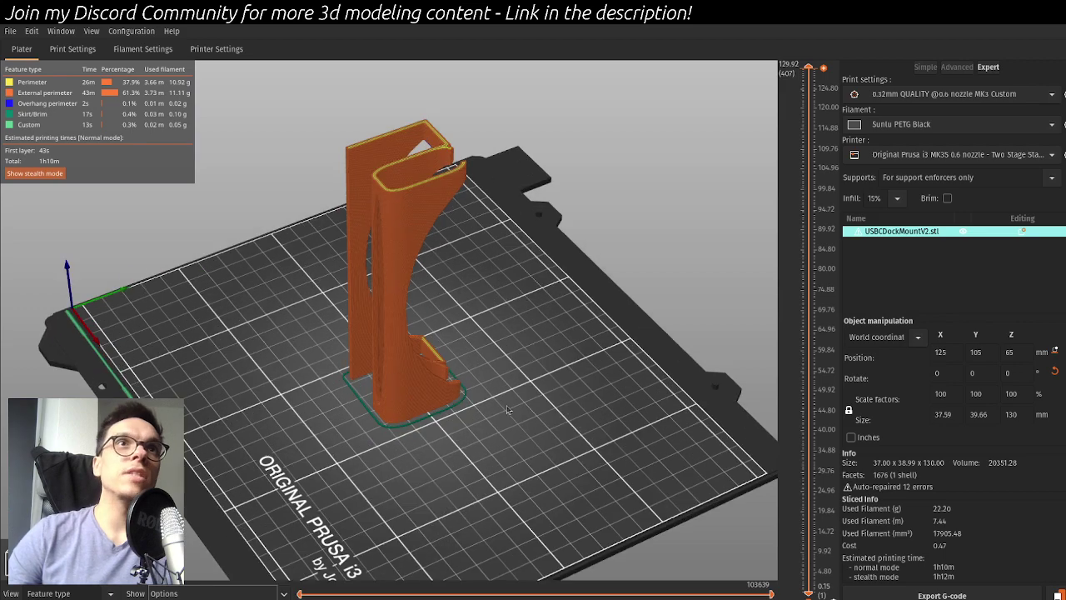
drag(508, 406, 478, 393)
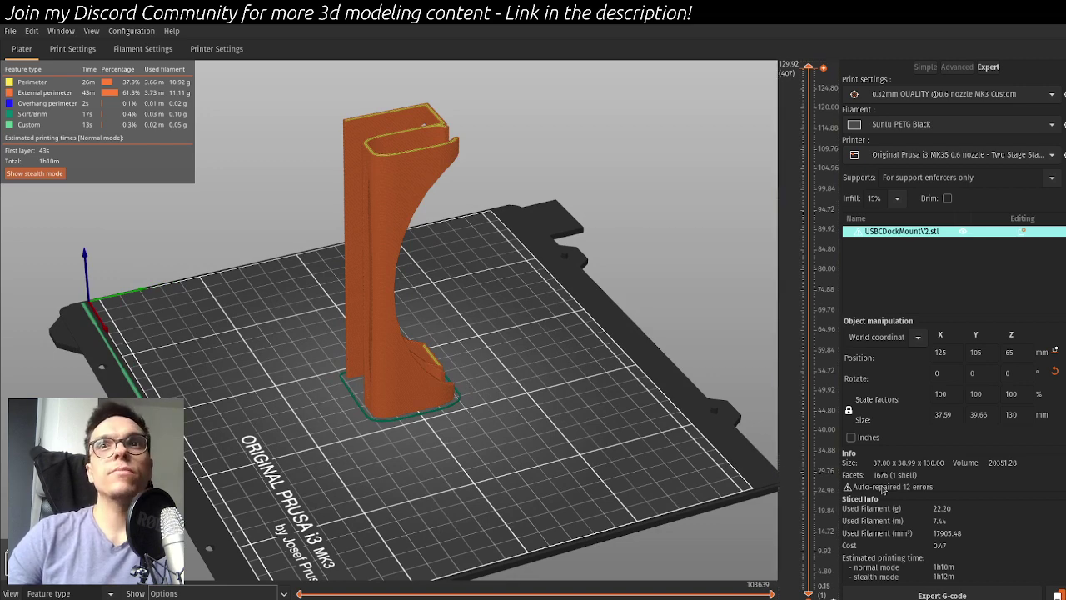
- Lay the holder lengthwise with its curved cutouts facing up and slice it to check the estimated printing time
click(23, 564)
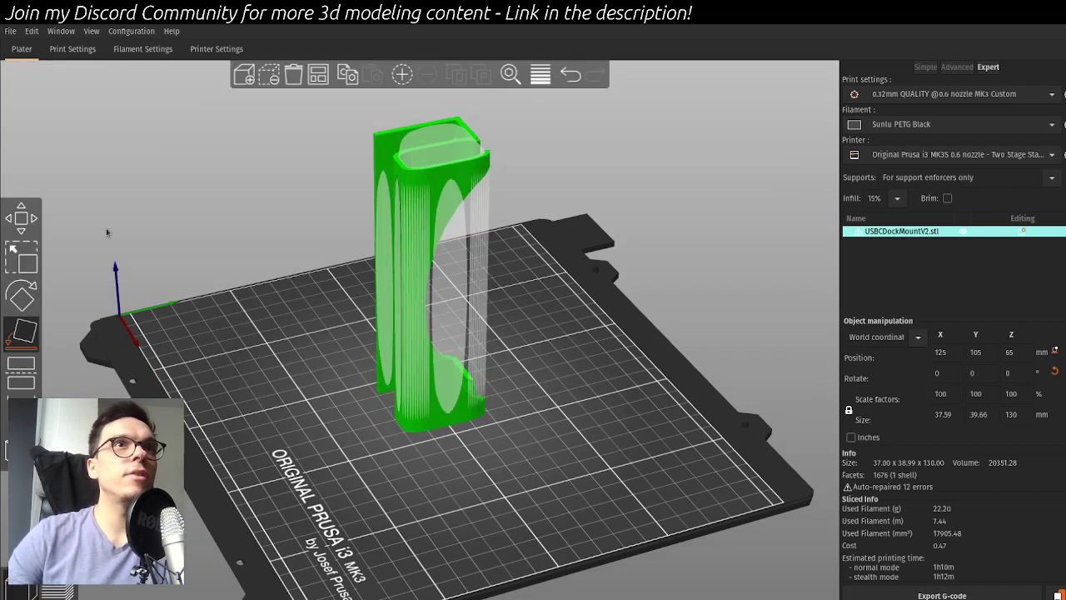
drag(222, 390, 265, 387)
click(449, 303)
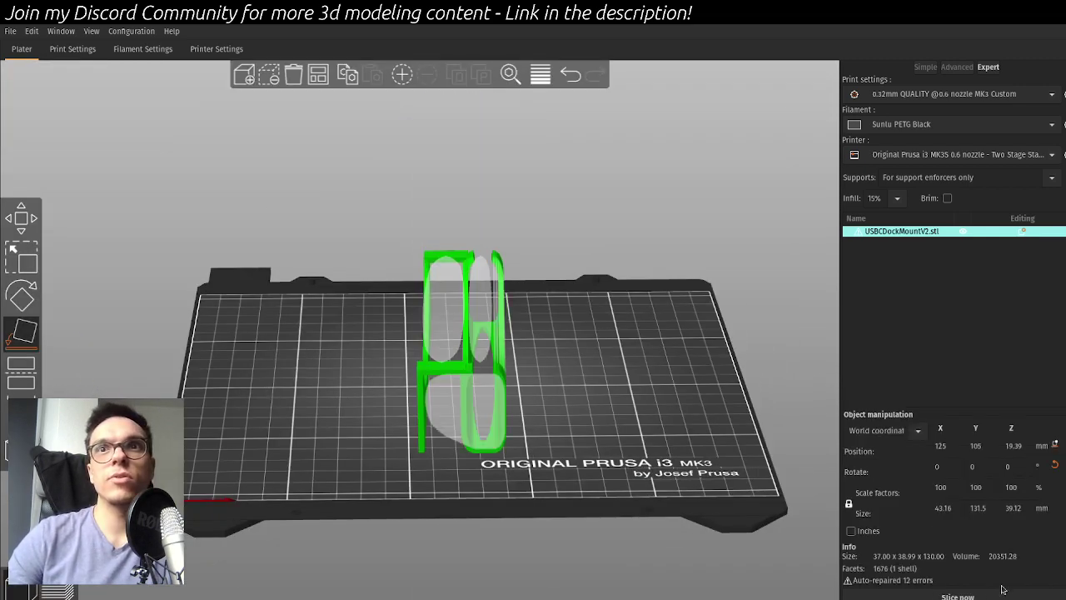
click(1001, 587)
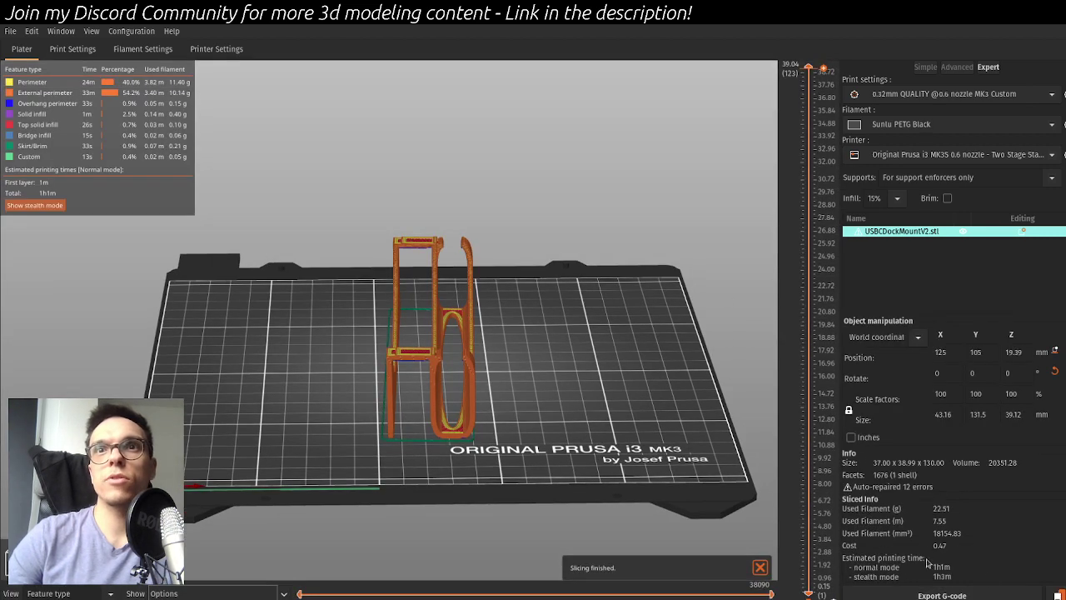
key(0)
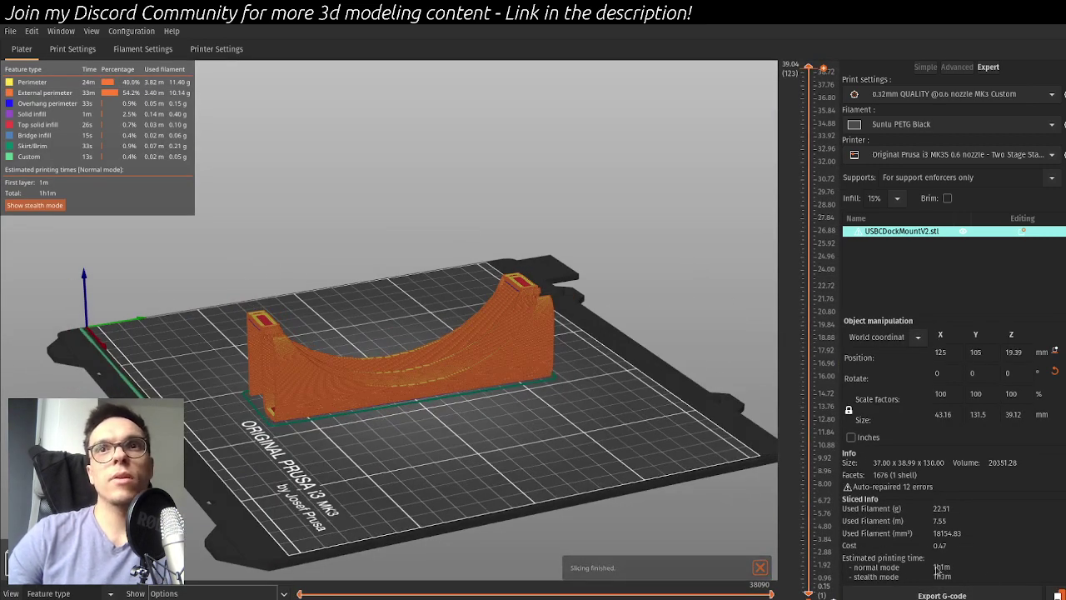
- Flip the lying holder so its curved cutouts face down and slice it to compare the result
key(Tab)
key(0)
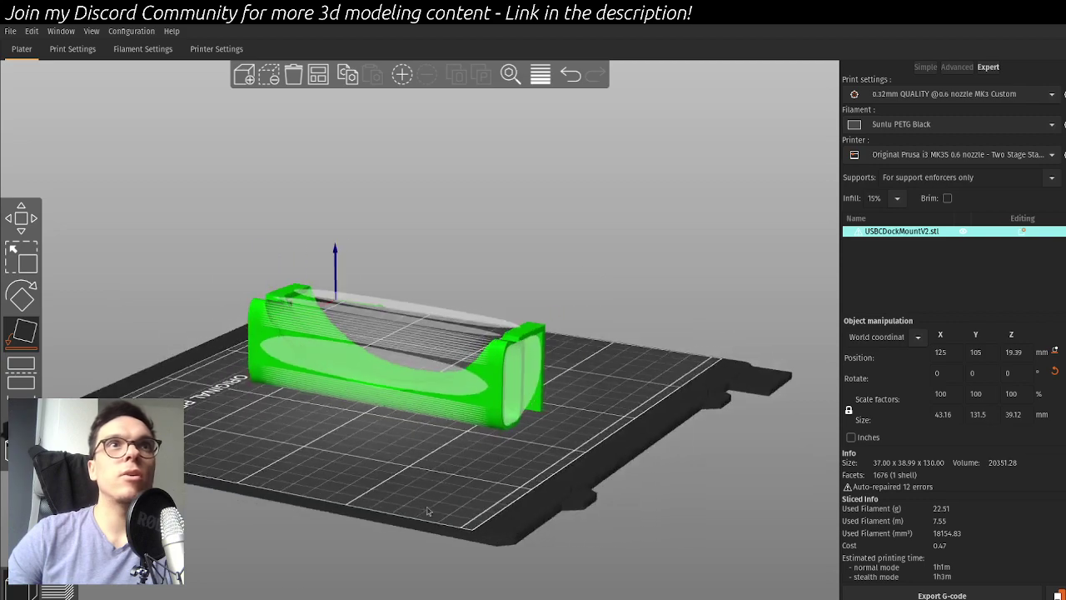
key(6)
key(0)
key(4)
drag(444, 436, 441, 464)
click(402, 366)
click(934, 591)
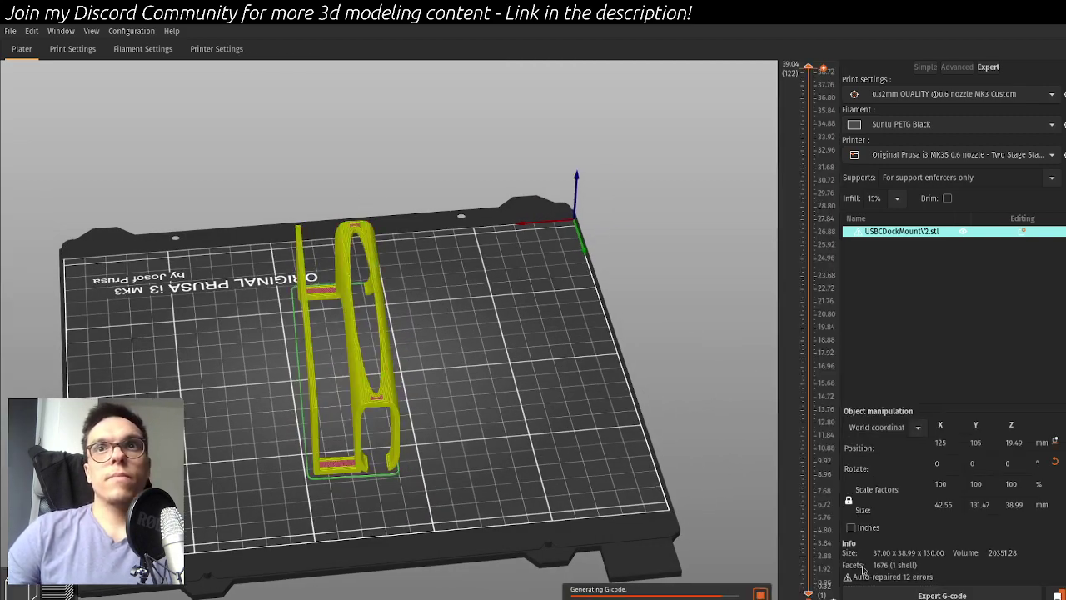
drag(733, 433, 532, 419)
- Stand the holder upright on its end face and slice it again
key(Tab)
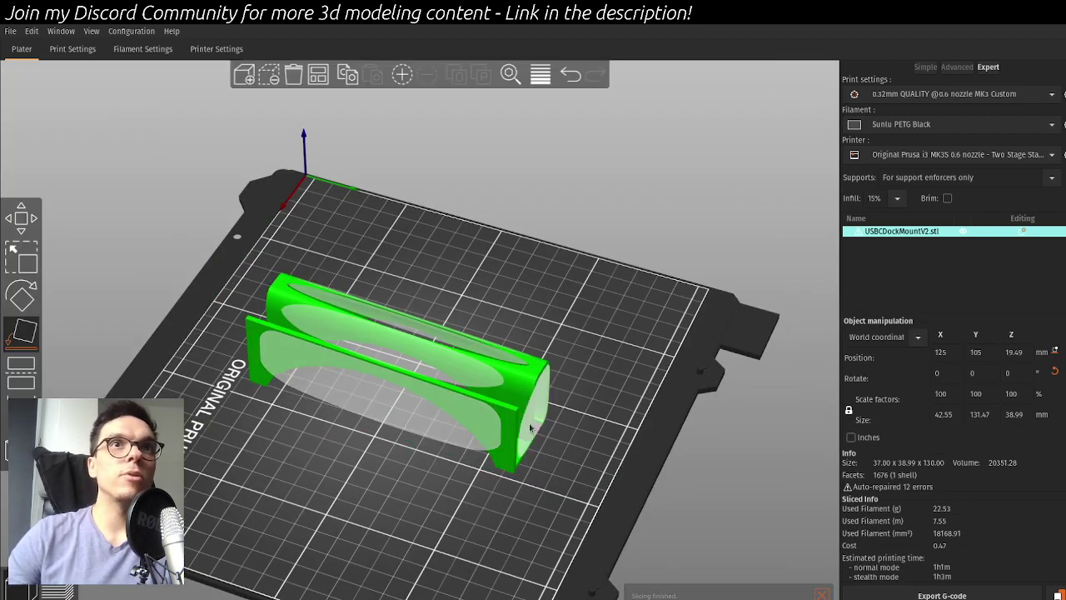
click(412, 415)
key(Tab)
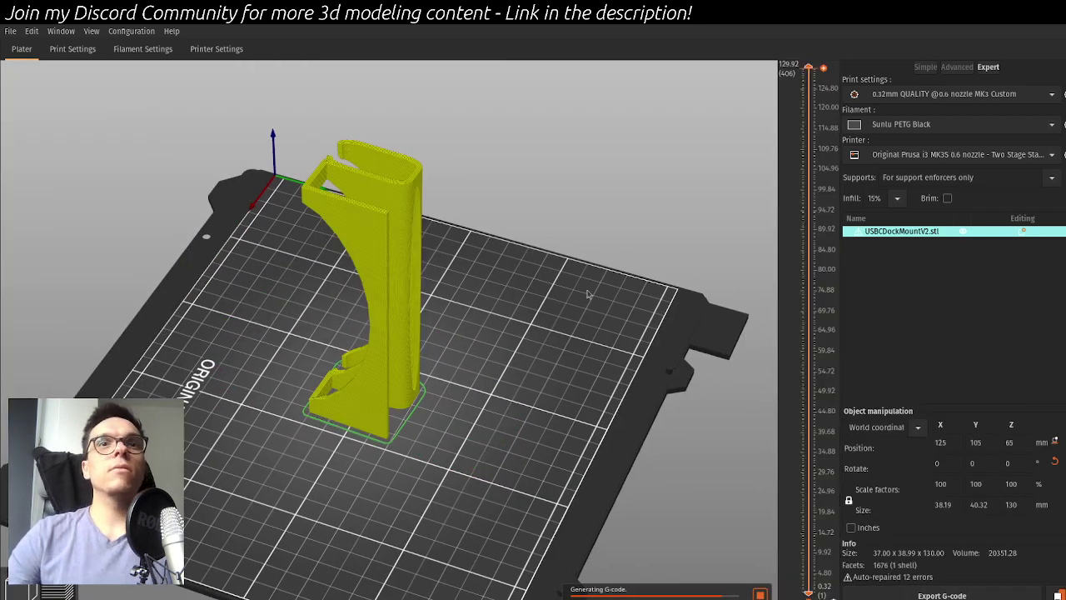
- Lower the visible layer range to 121.92 mm and examine the bridge between the upper walls up close
drag(579, 307, 588, 340)
scroll(588, 340, up, 5)
scroll(604, 435, up, 3)
drag(604, 436, 763, 112)
drag(808, 72, 823, 101)
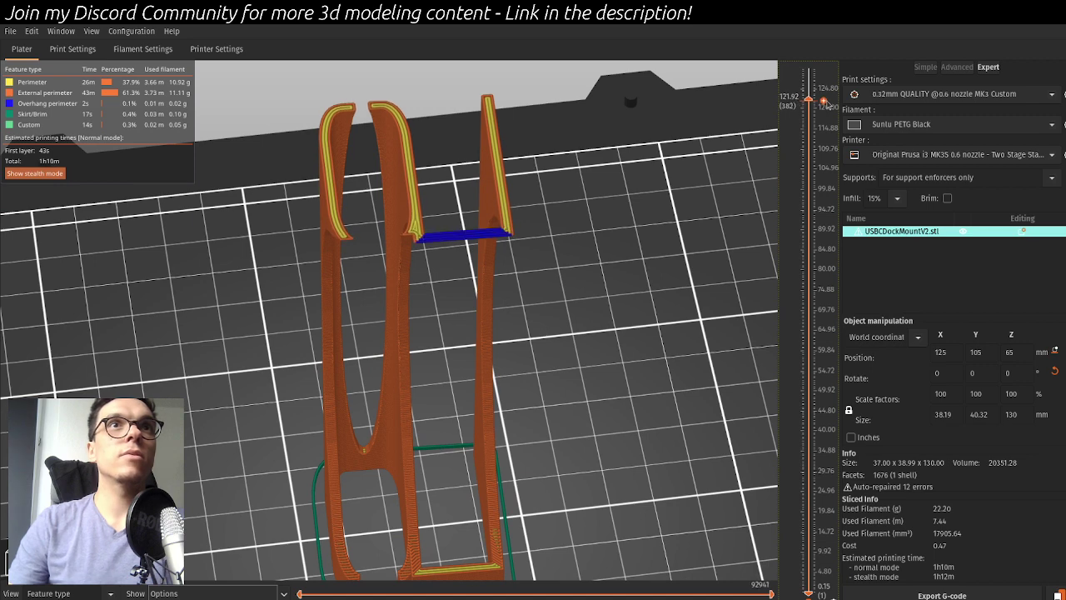
scroll(575, 241, up, 6)
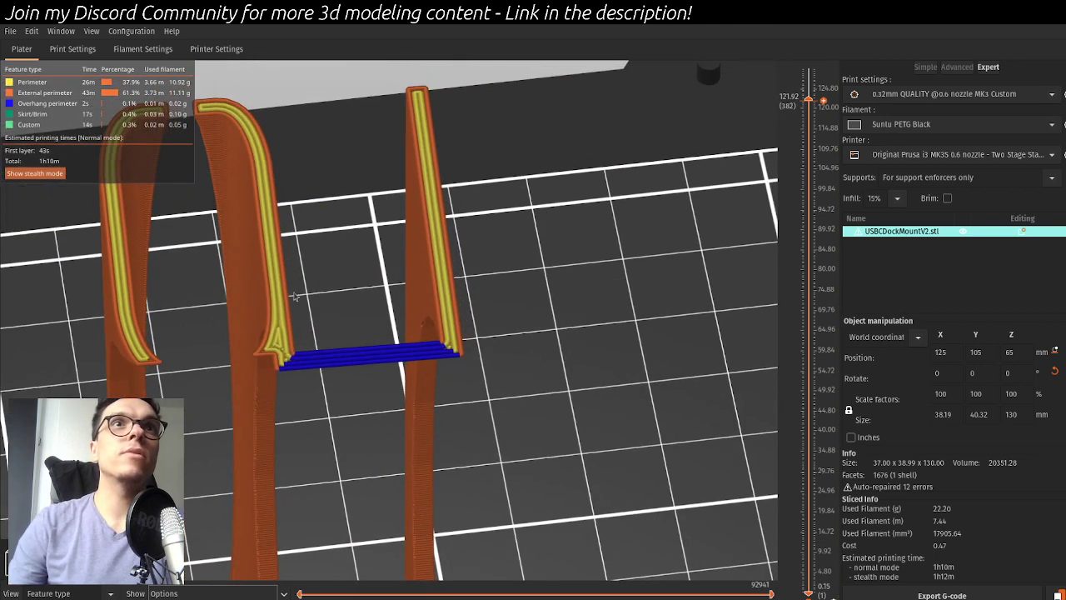
scroll(379, 266, down, 4)
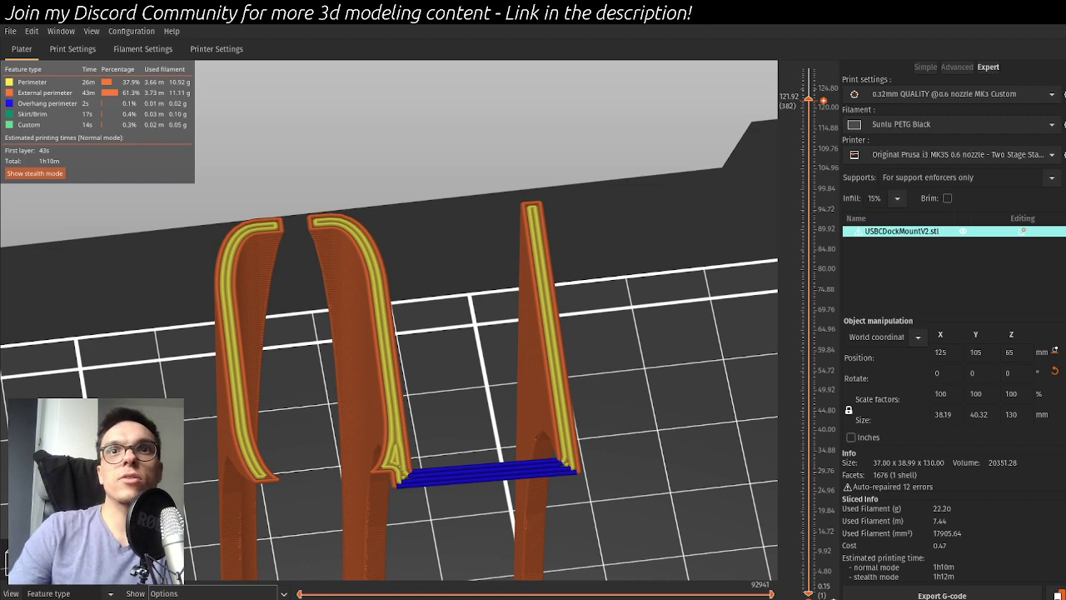
- Scrub through the toolpath of the 121.92 mm layer to examine the order in which the walls and bridge lines are printed
mouse_move(771, 594)
mouse_down()
mouse_move(256, 597)
mouse_move(433, 594)
mouse_move(604, 444)
mouse_move(637, 441)
mouse_move(603, 459)
mouse_move(617, 462)
mouse_up()
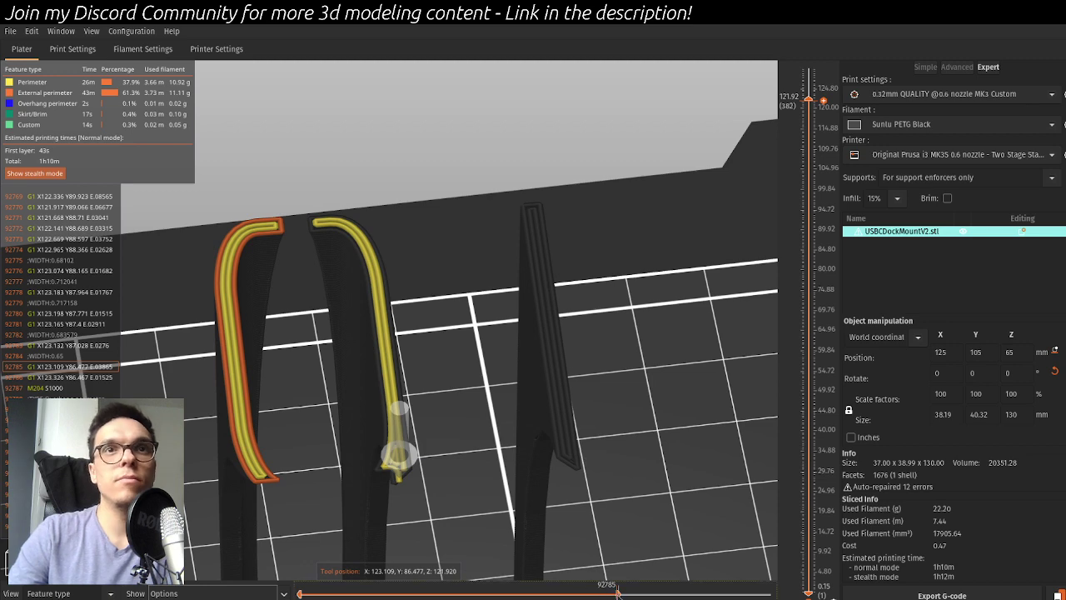
drag(617, 590, 638, 591)
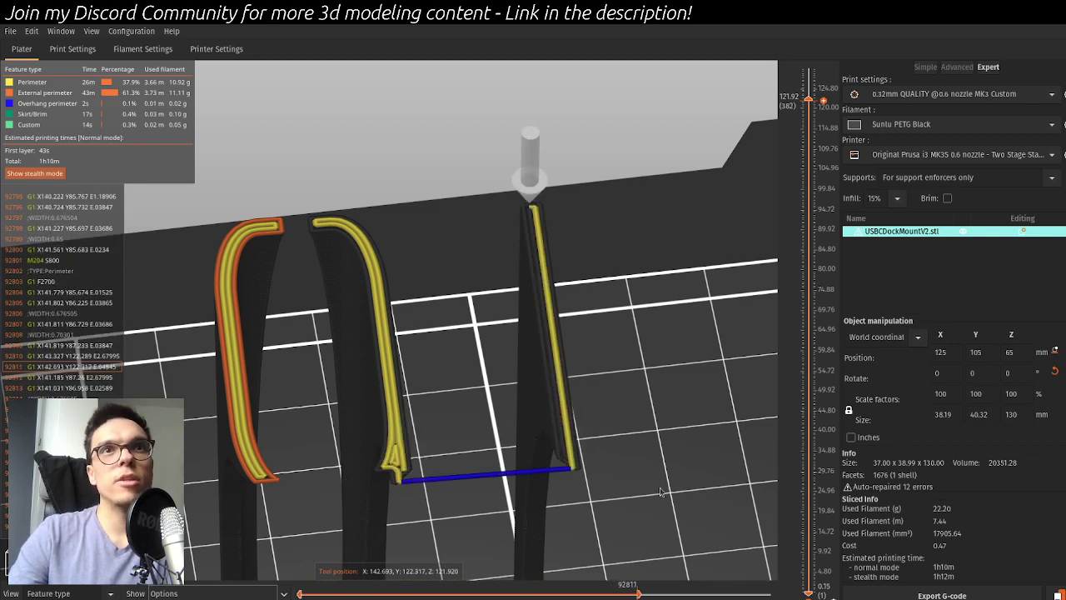
drag(637, 592, 768, 592)
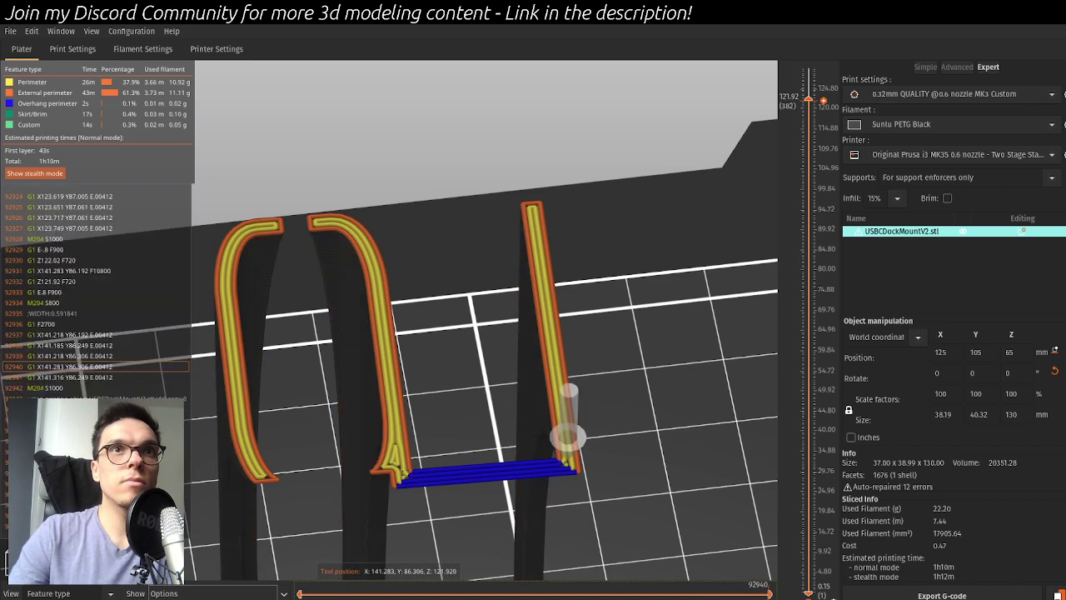
scroll(616, 423, down, 3)
mouse_move(616, 423)
mouse_down()
mouse_move(614, 352)
mouse_move(611, 421)
mouse_up()
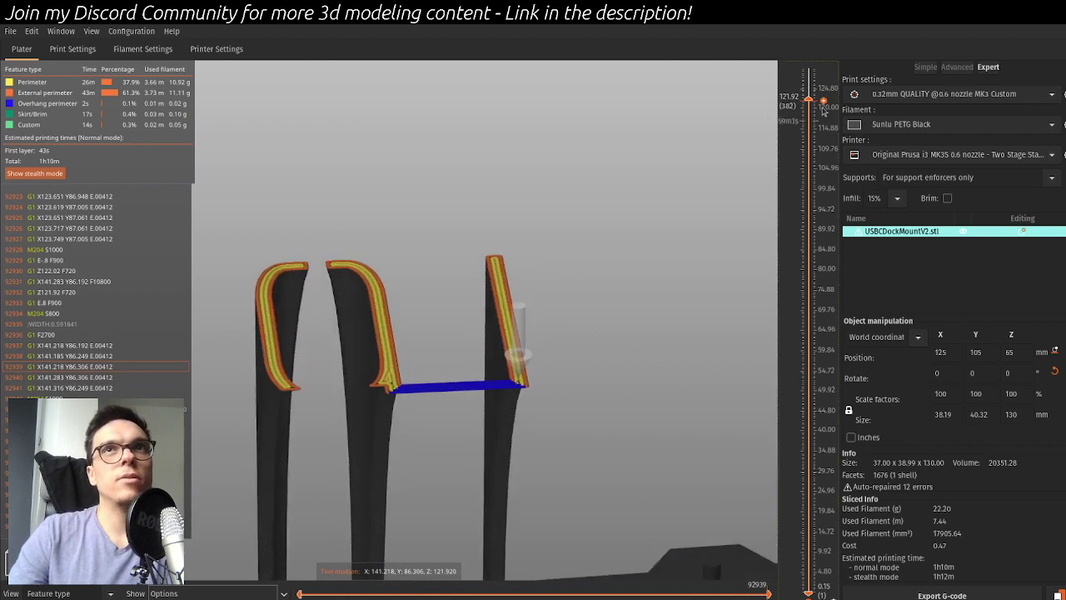
- Show all layers up to 129.92 mm again and examine the sliced upright holder from several sides
drag(808, 99, 809, 67)
drag(624, 391, 447, 374)
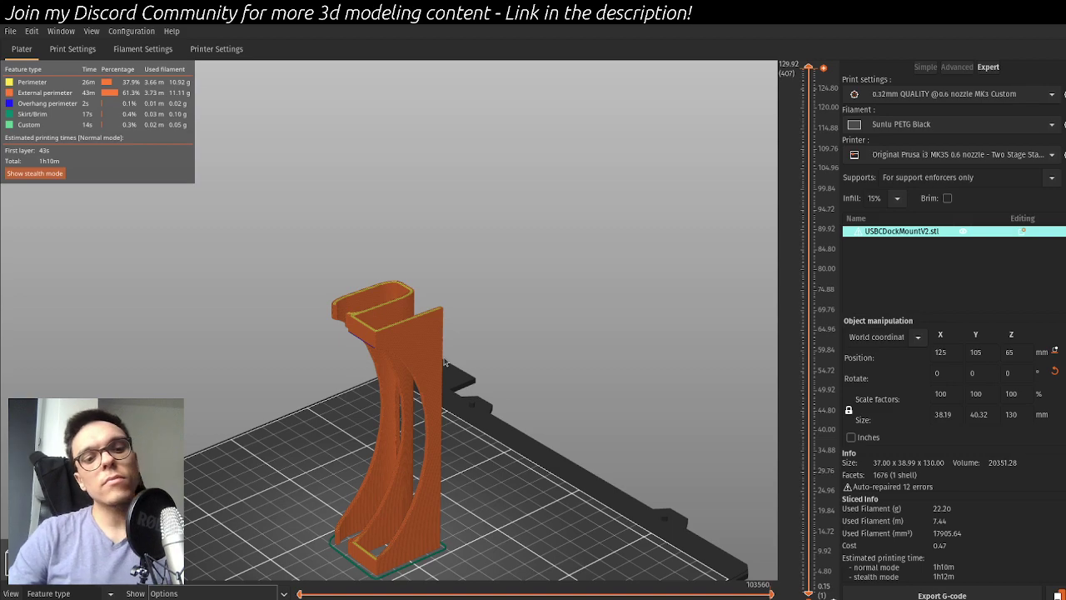
drag(444, 362, 549, 360)
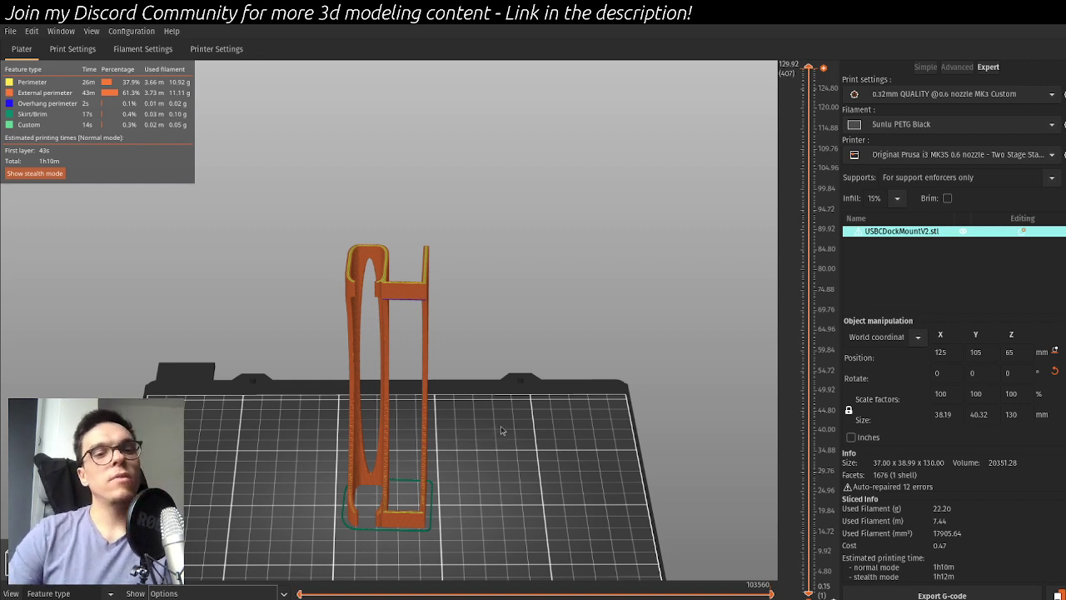
drag(475, 309, 562, 363)
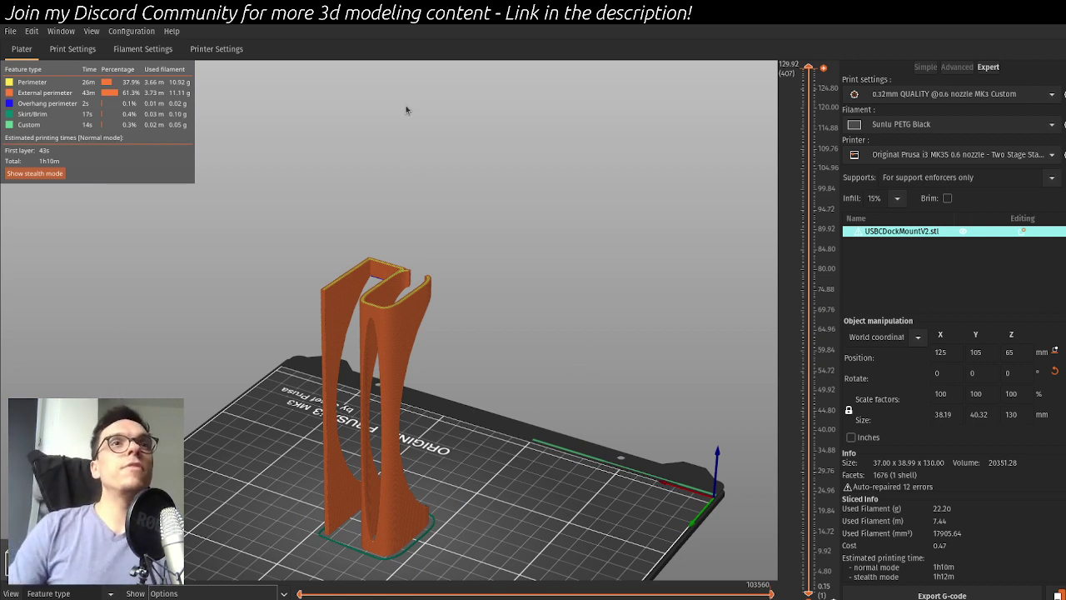
drag(516, 423, 714, 452)
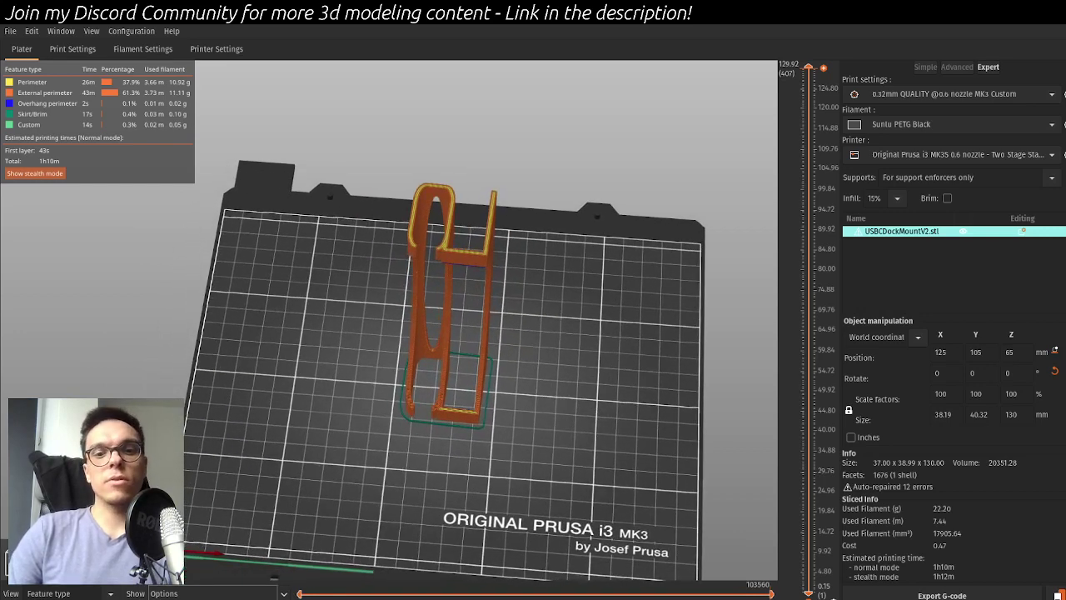